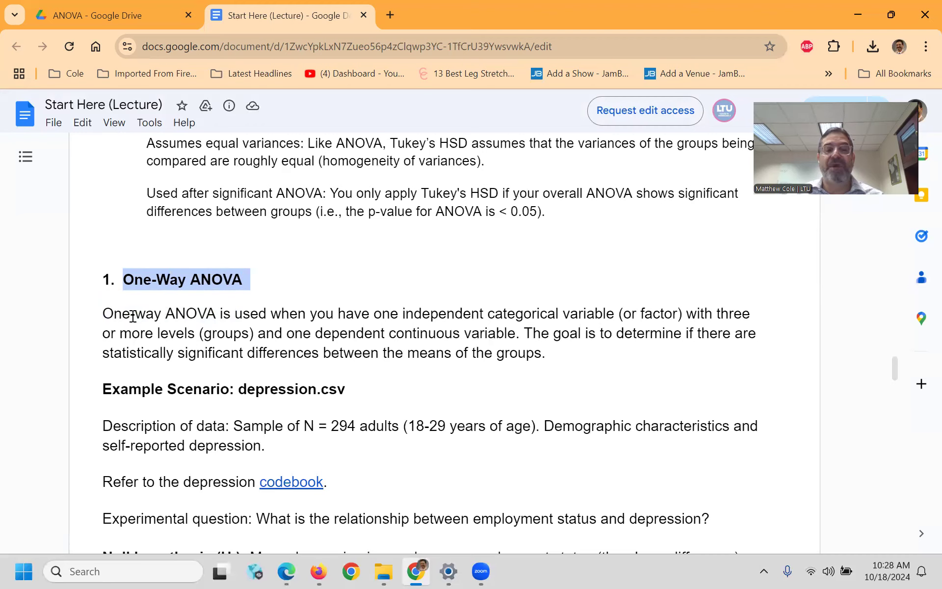
- Read the One-Way ANOVA definition, highlighting the phrases on the independent categorical variable, three levels and dependent continuous variable
drag(100, 314, 207, 314)
drag(274, 314, 619, 315)
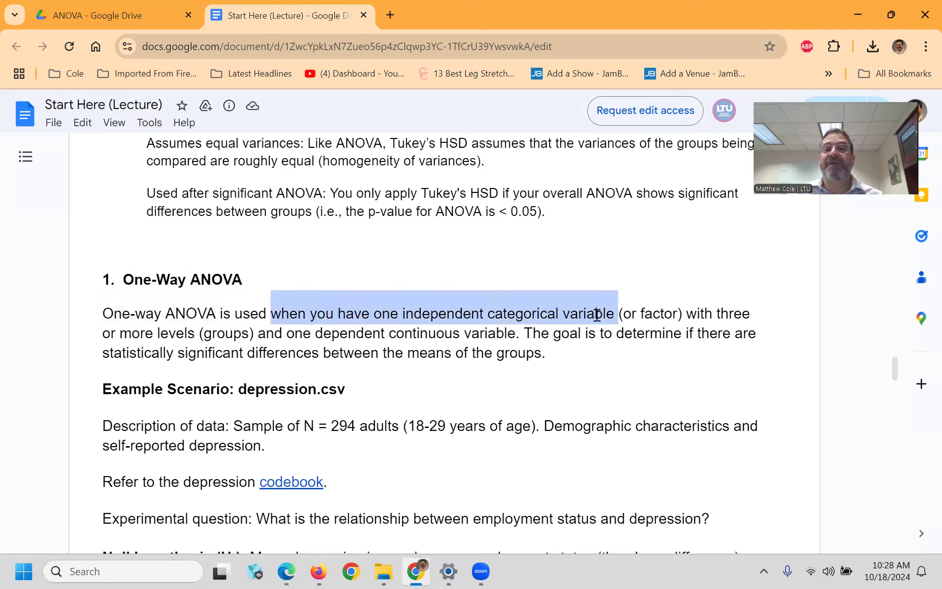
click(529, 314)
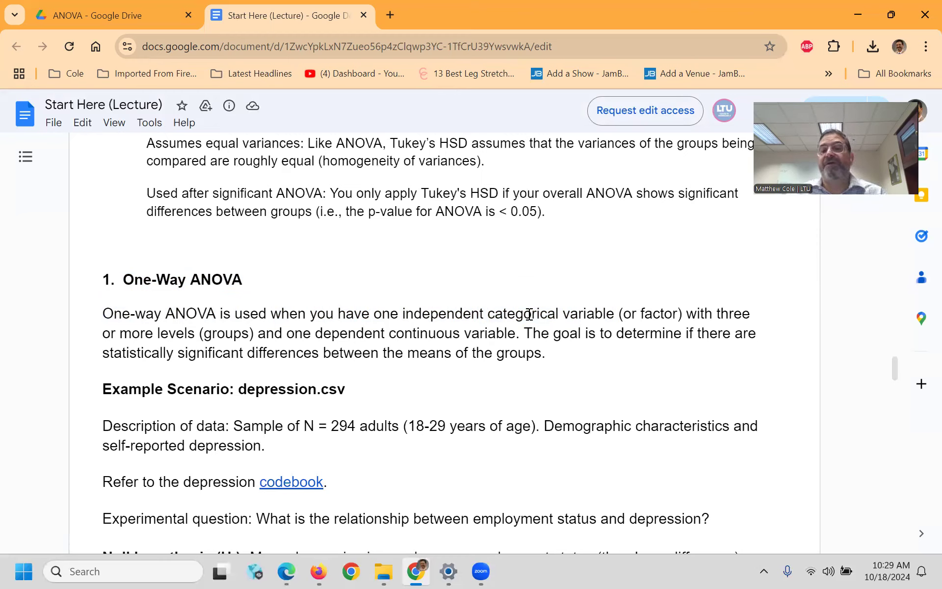
drag(687, 315, 757, 314)
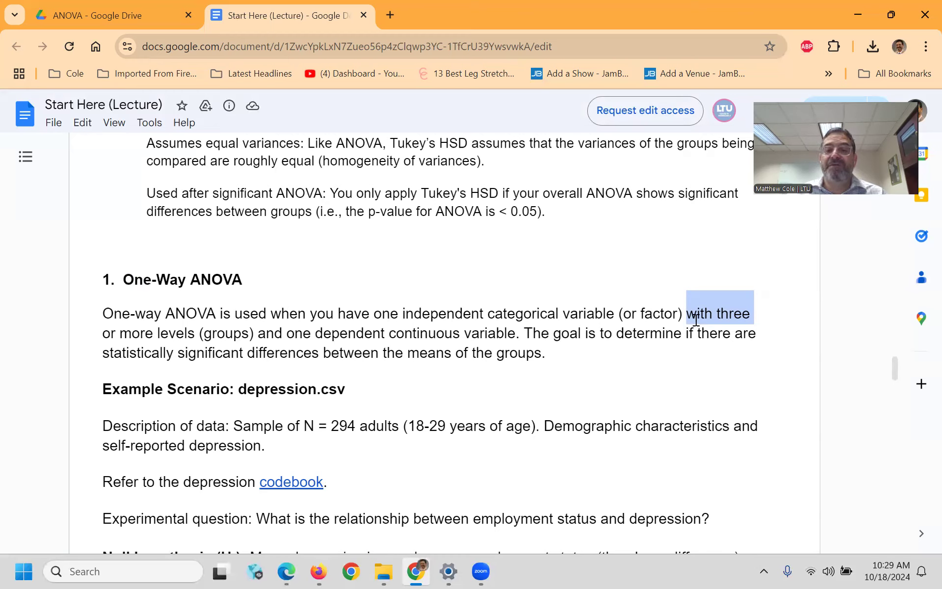
drag(687, 314, 753, 313)
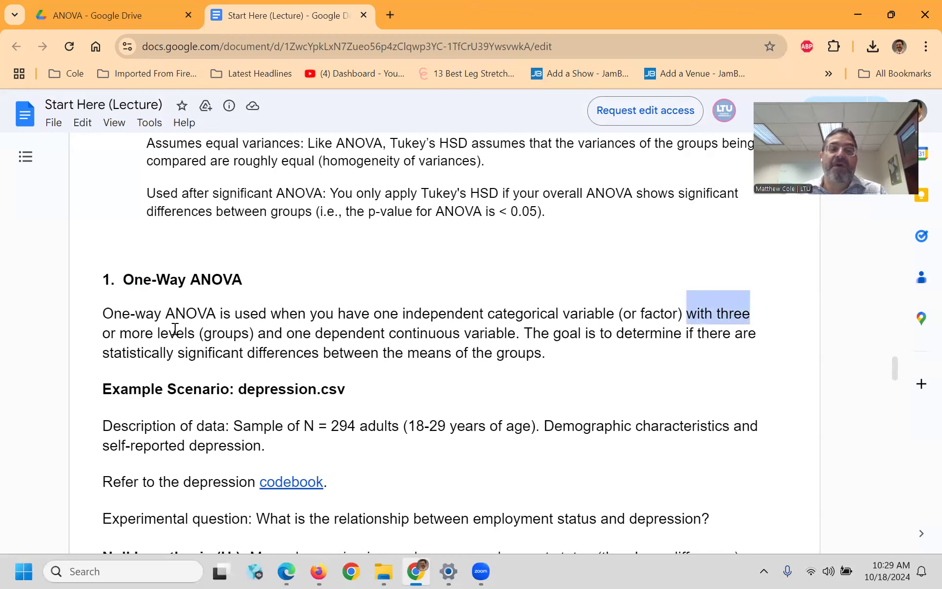
drag(331, 333, 521, 333)
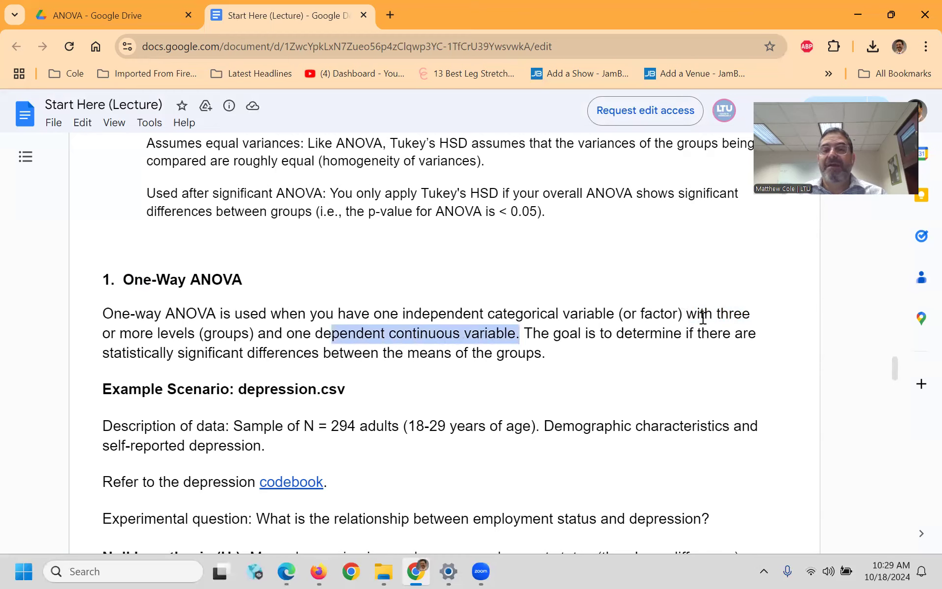
click(678, 319)
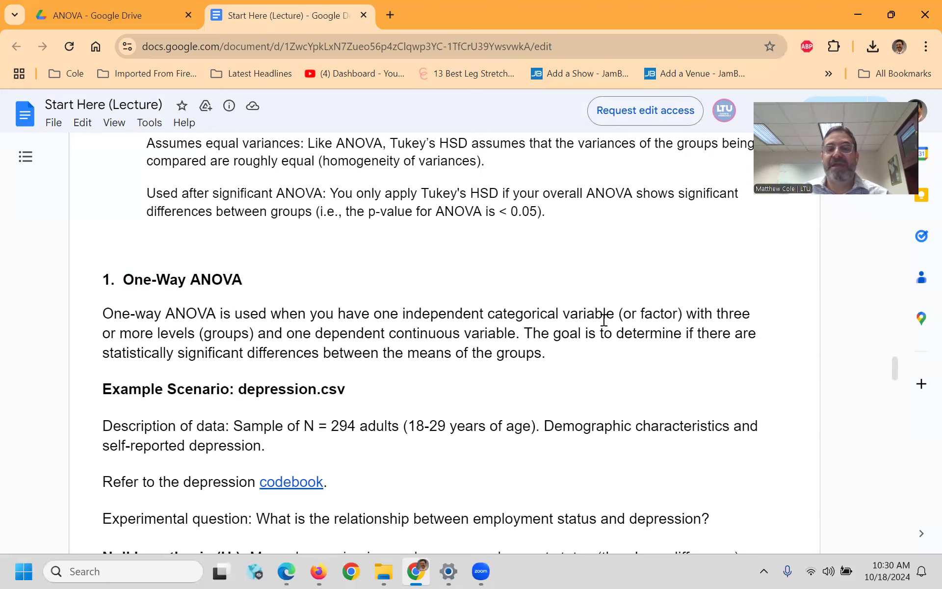
scroll(604, 319, down, 2)
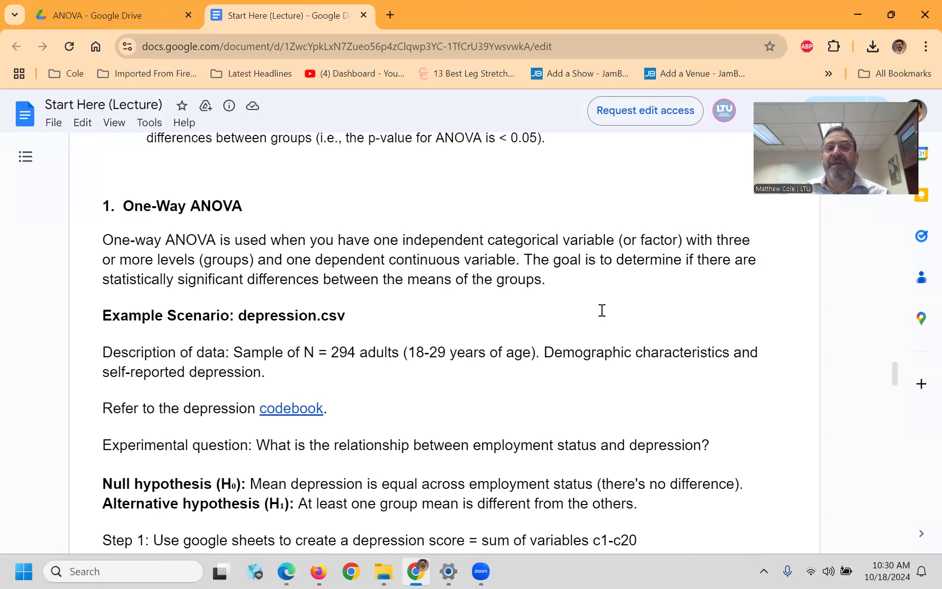
scroll(599, 308, up, 2)
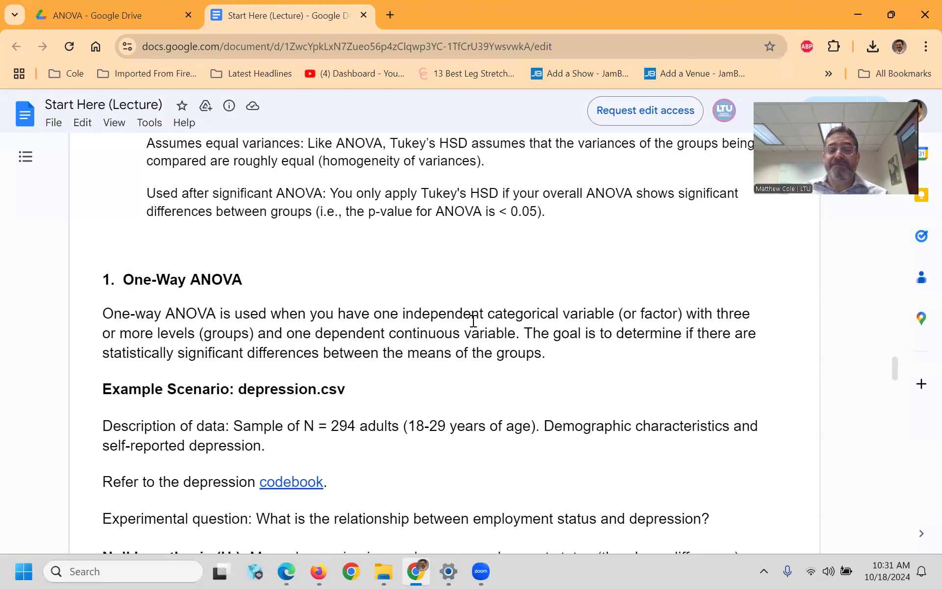
scroll(473, 321, down, 3)
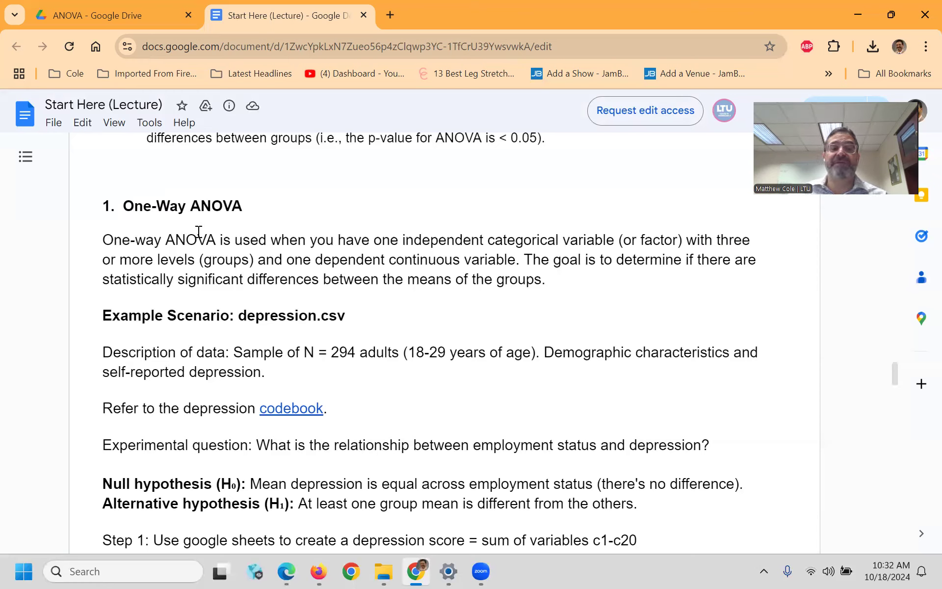
- Look through the One-Way ANOVA and Two-Way ANOVA sections of the lecture document, highlighting the One-Way ANOVA heading
drag(99, 200, 247, 206)
scroll(309, 238, down, 15)
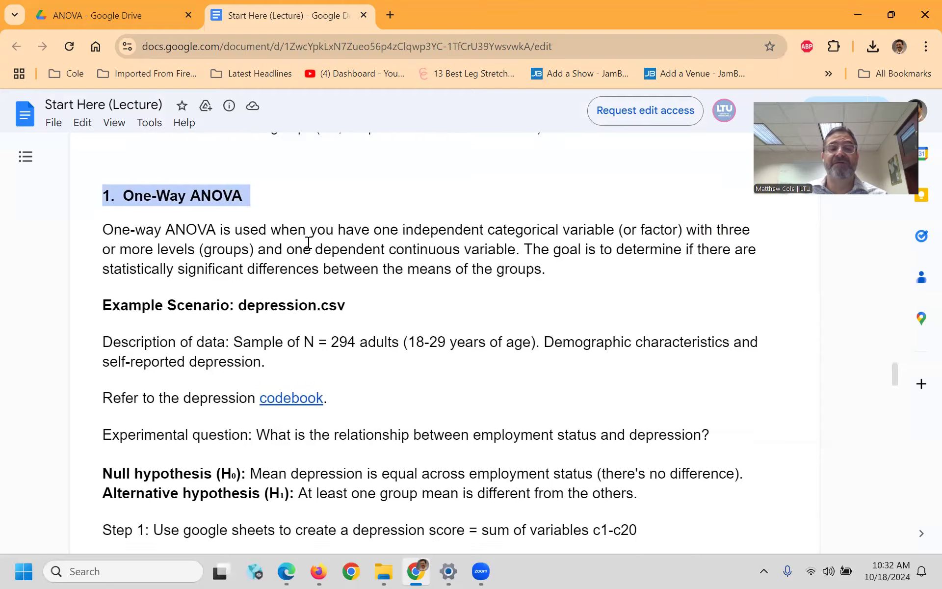
scroll(308, 242, down, 20)
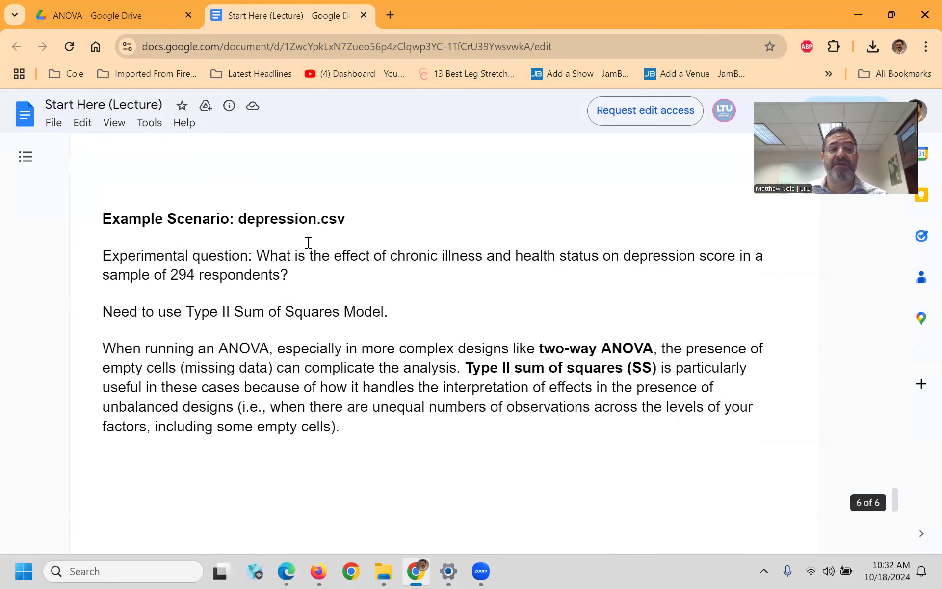
scroll(308, 243, up, 15)
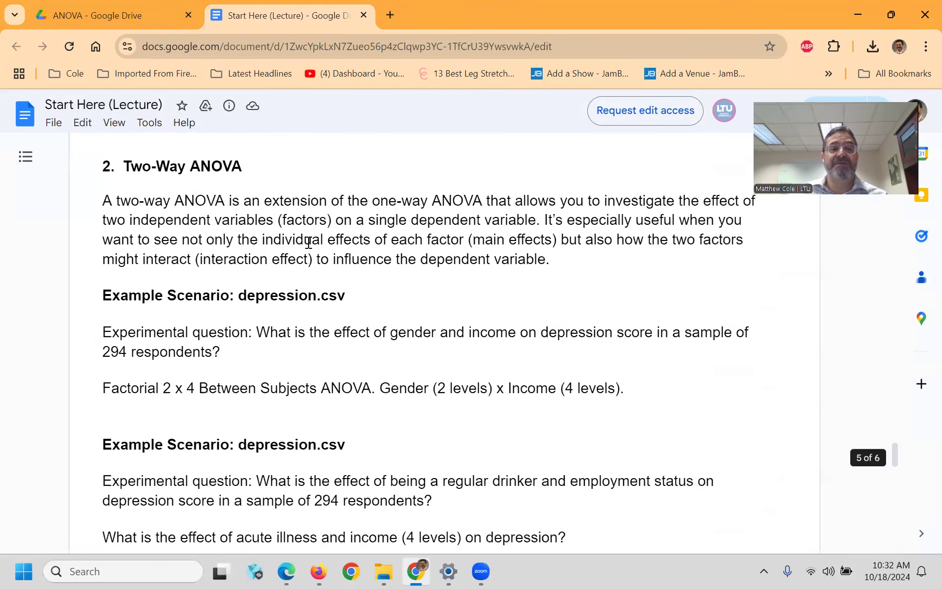
scroll(107, 239, down, 1)
drag(111, 240, 231, 248)
scroll(304, 280, up, 9)
scroll(353, 314, up, 3)
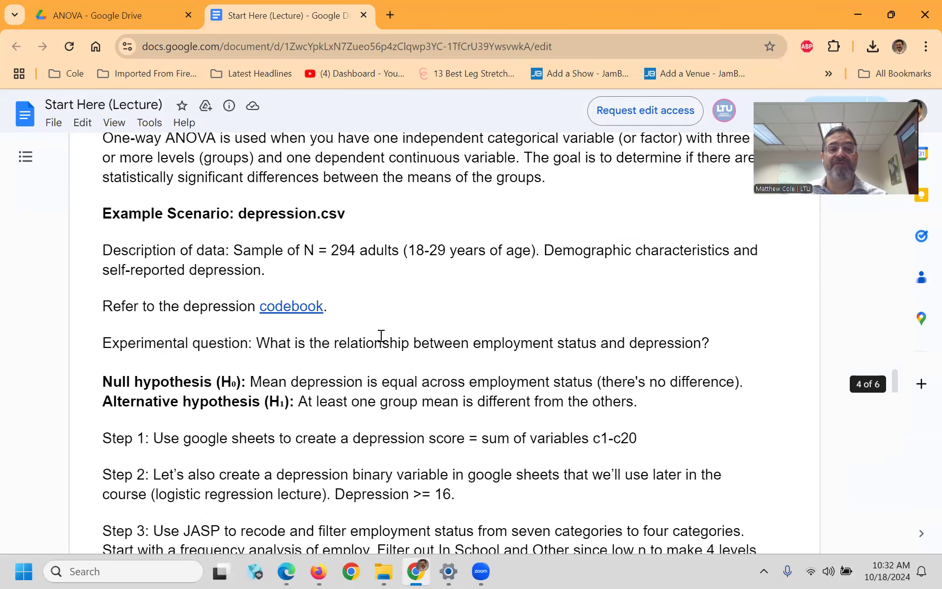
scroll(380, 336, up, 9)
scroll(381, 335, down, 7)
scroll(321, 309, down, 1)
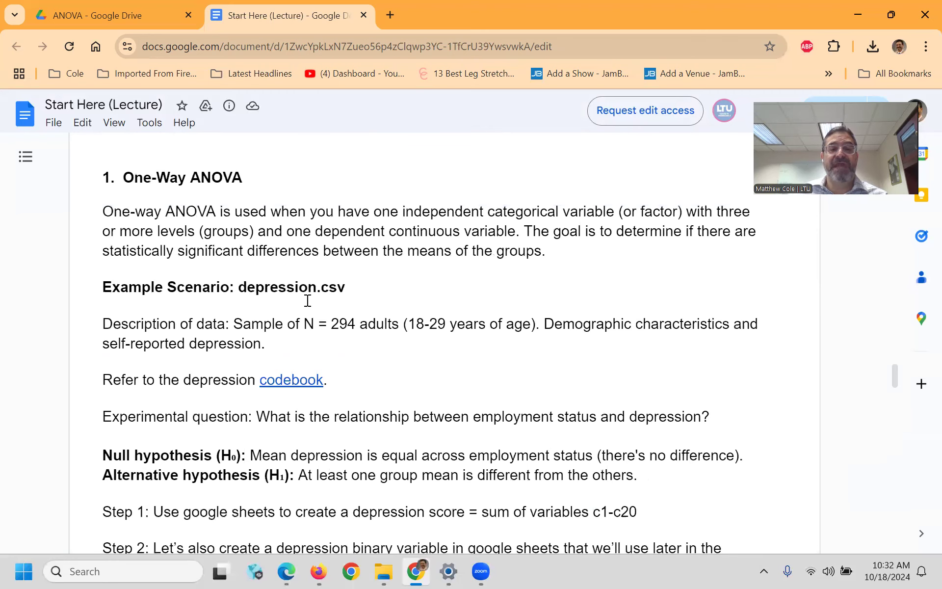
- Open the depression codebook linked in the depression.csv example scenario of the One-Way ANOVA section
scroll(314, 304, down, 3)
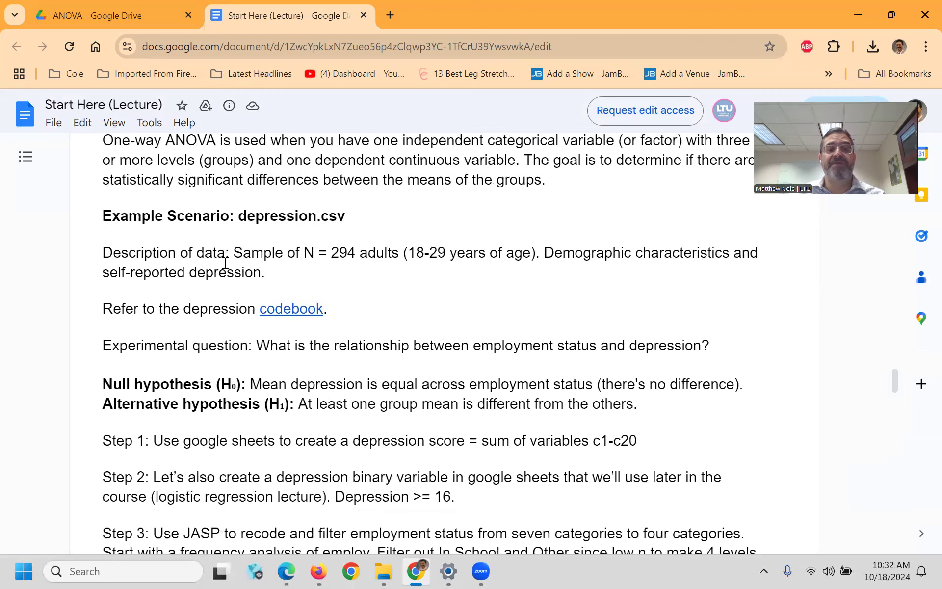
scroll(224, 263, down, 1)
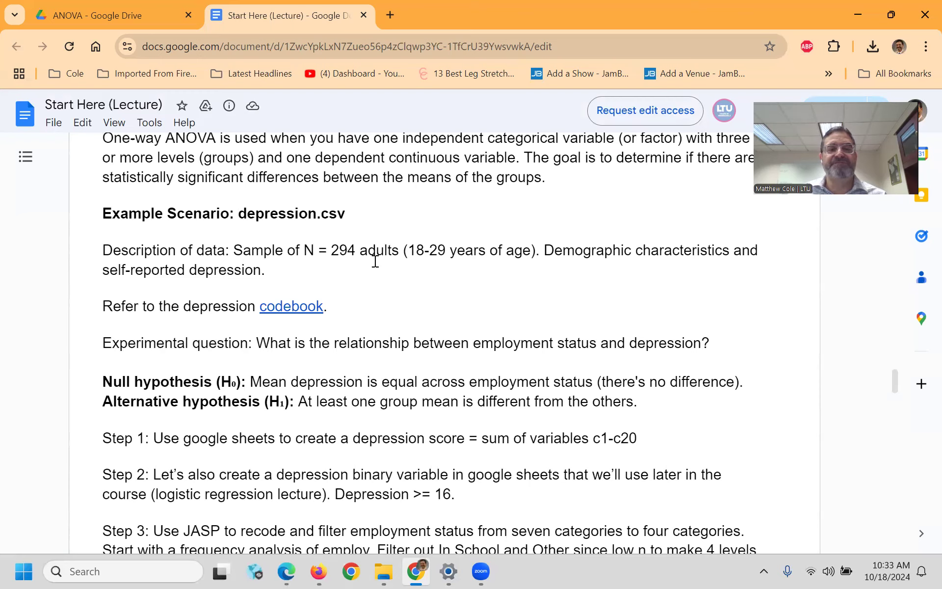
scroll(383, 248, down, 3)
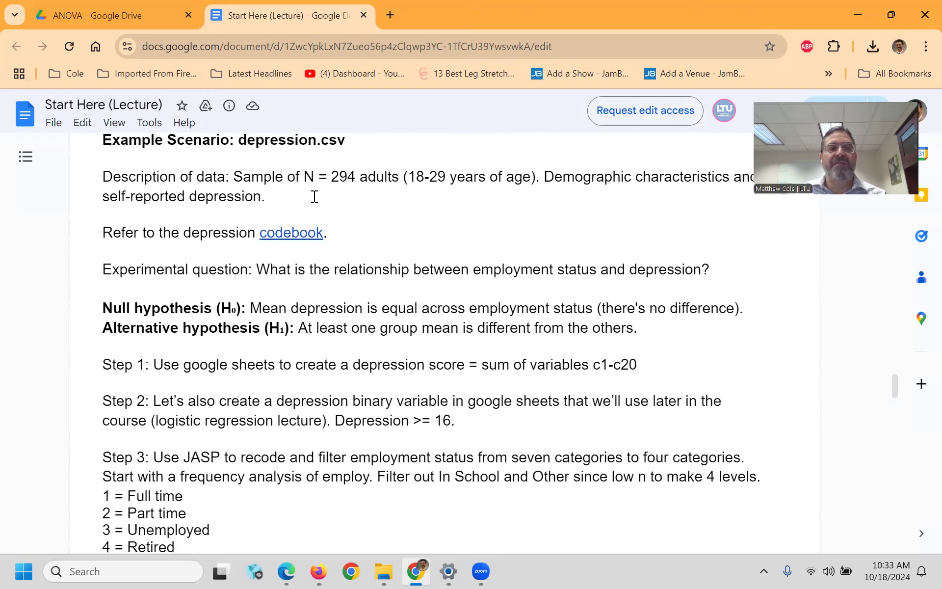
mouse_move(288, 234)
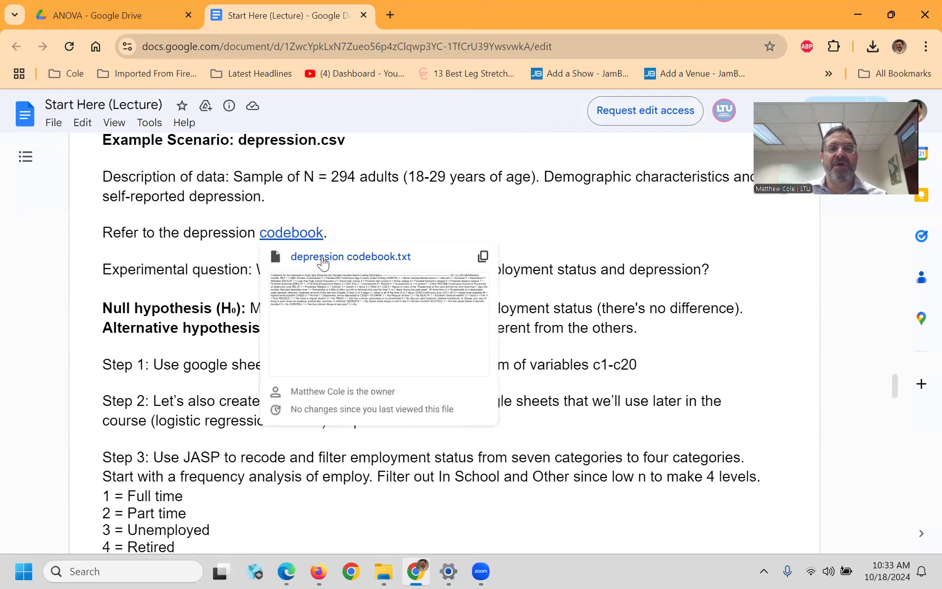
click(326, 257)
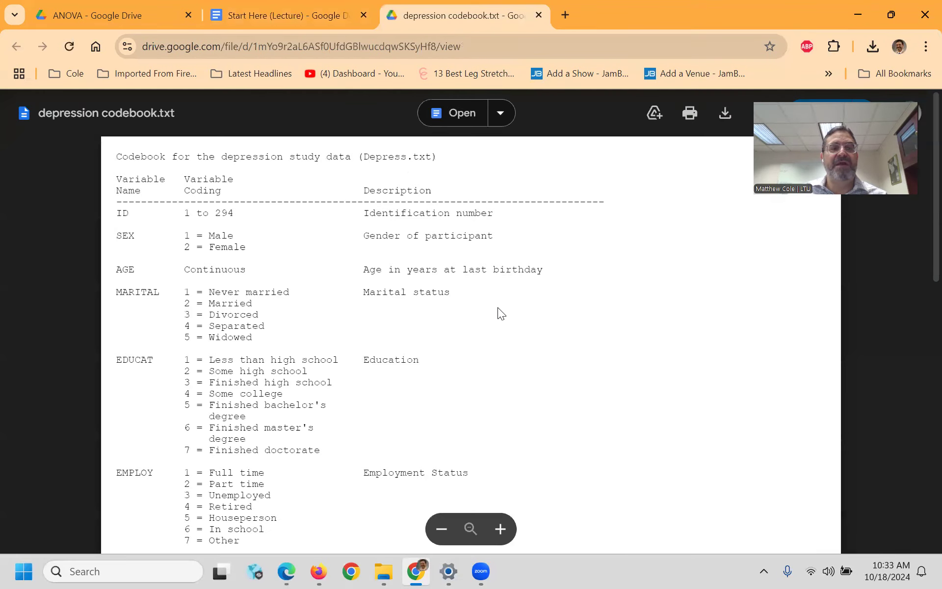
- Examine the codebook's variable names, codings and descriptions from ID and the demographic variables through to CHRONILL
scroll(497, 307, down, 1)
scroll(497, 307, up, 1)
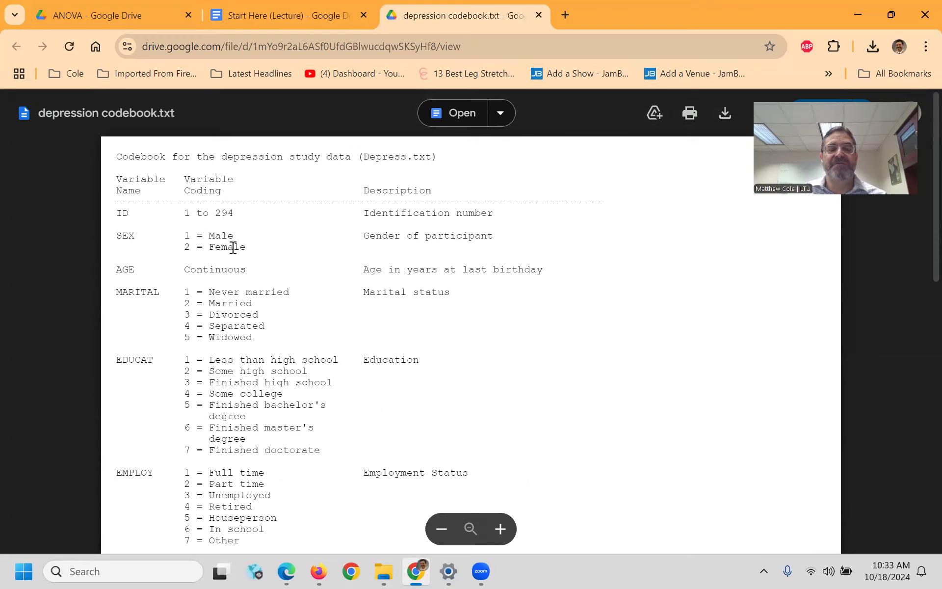
scroll(233, 247, down, 2)
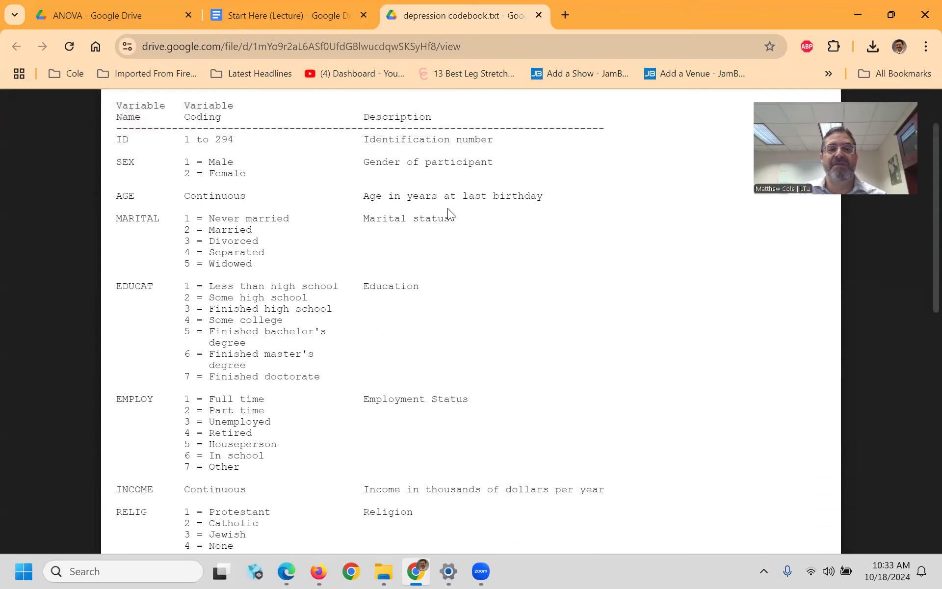
scroll(285, 162, down, 2)
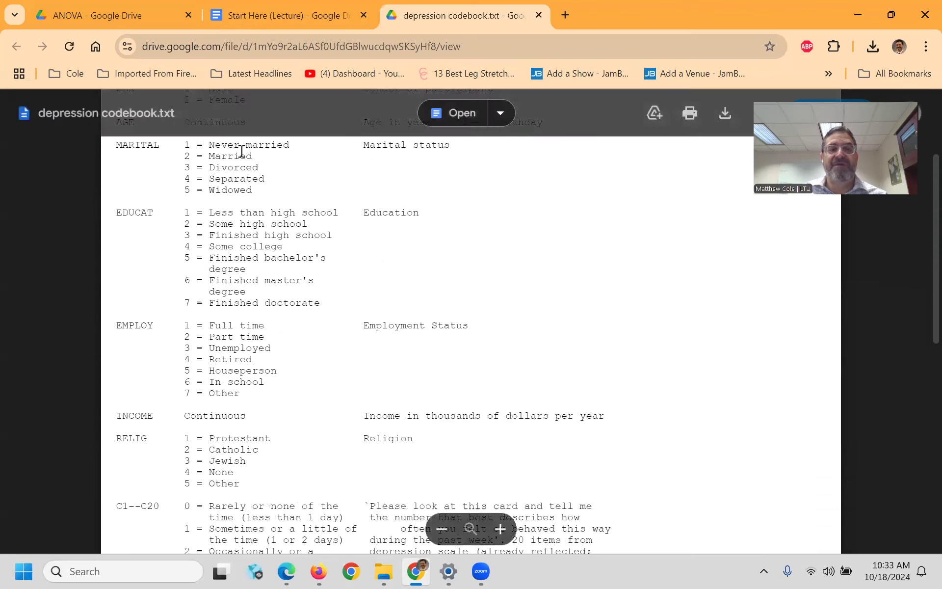
scroll(244, 235, up, 2)
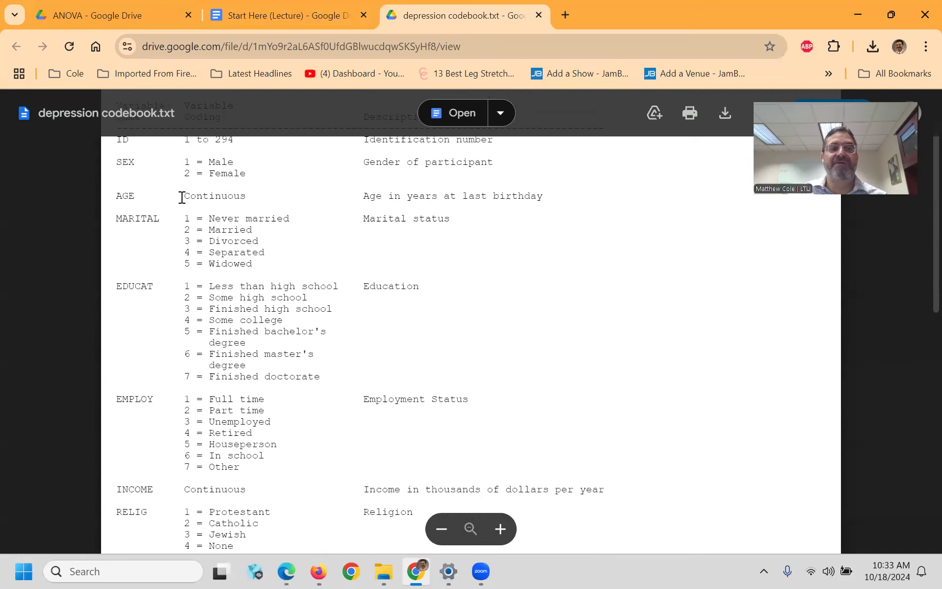
scroll(249, 235, down, 3)
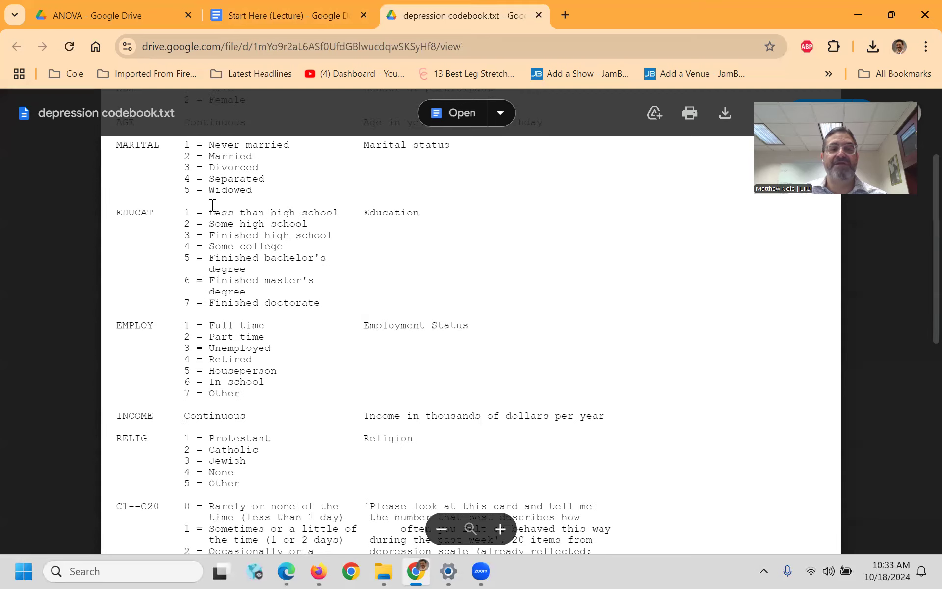
scroll(250, 296, down, 1)
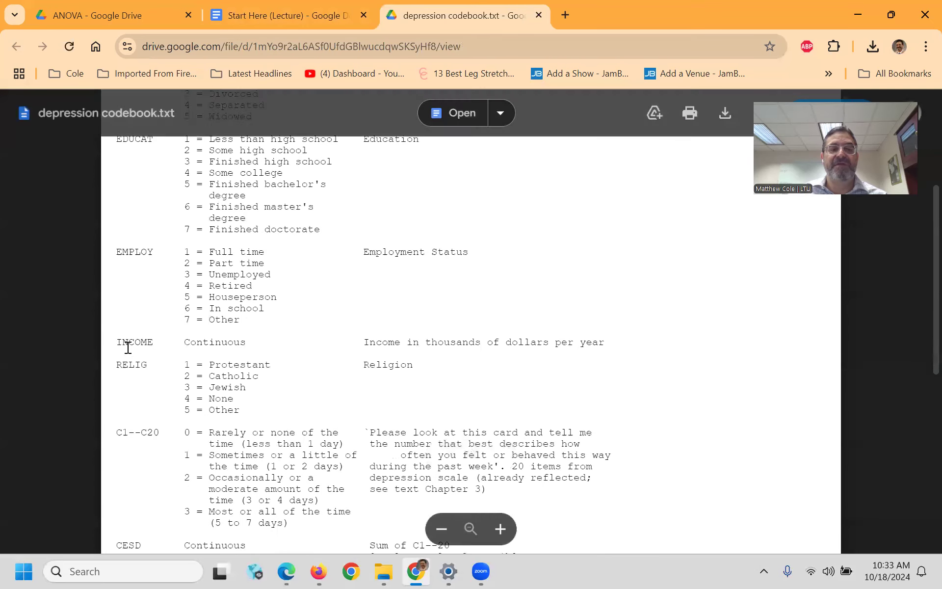
scroll(381, 356, down, 3)
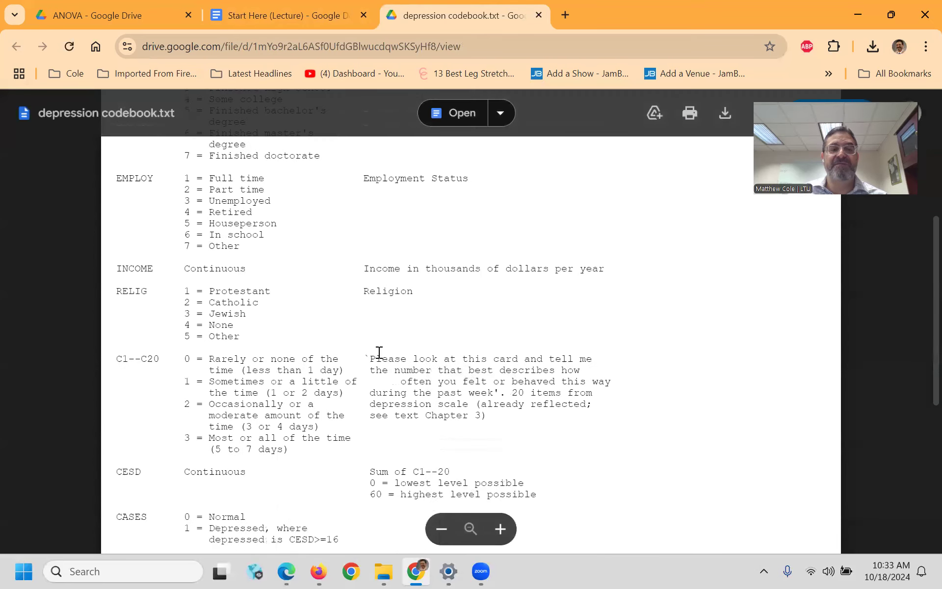
scroll(284, 309, down, 1)
scroll(260, 312, down, 5)
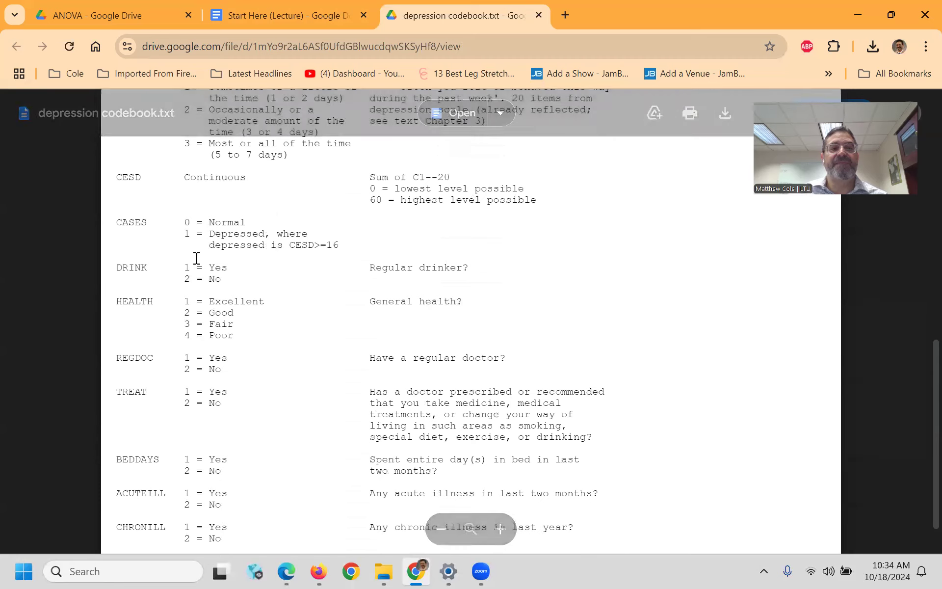
scroll(223, 232, down, 1)
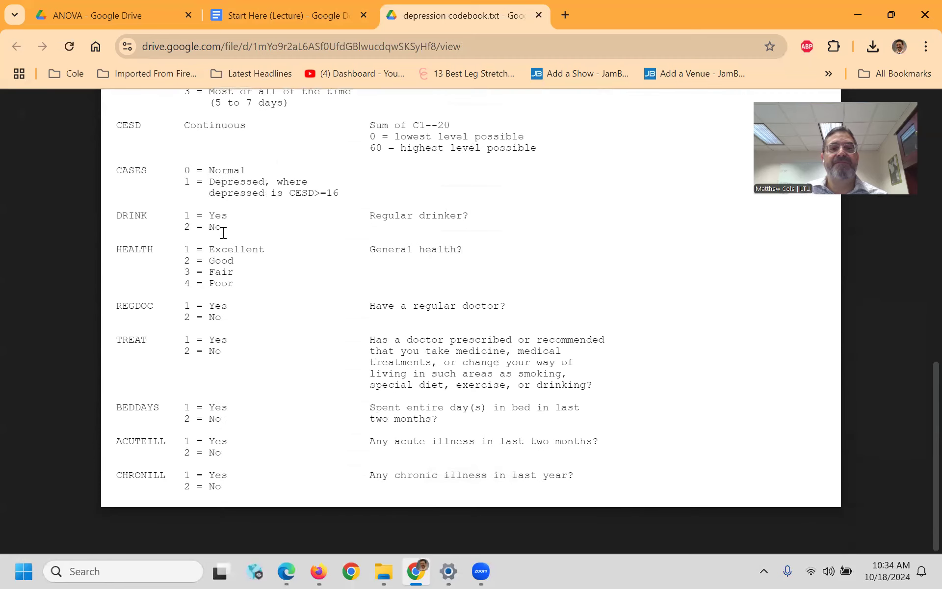
- Examine the codebook's C1--C20, CESD, CASES and health variable codings, and return to the Start Here (Lecture) document
scroll(223, 232, up, 8)
scroll(261, 273, down, 8)
scroll(275, 301, up, 3)
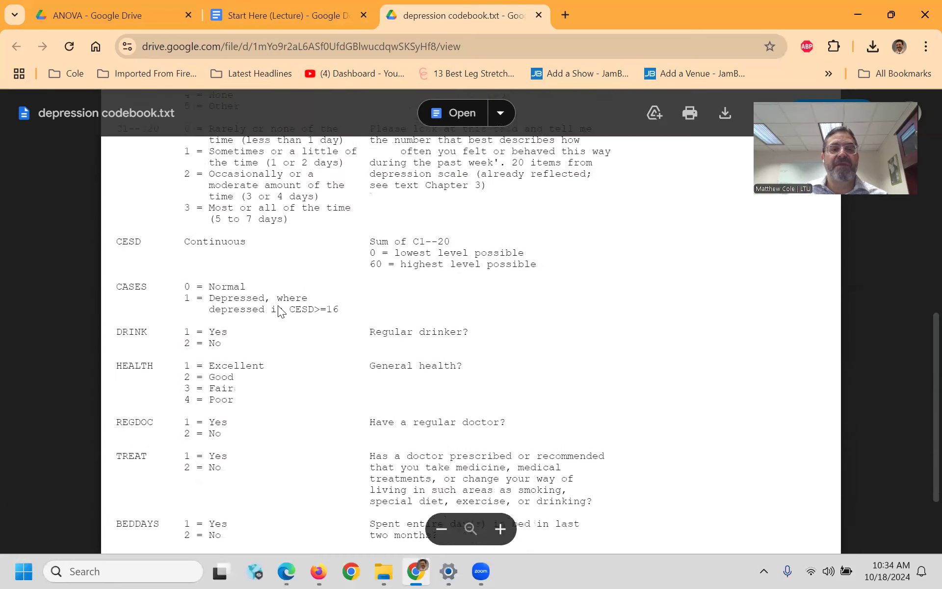
scroll(278, 310, up, 3)
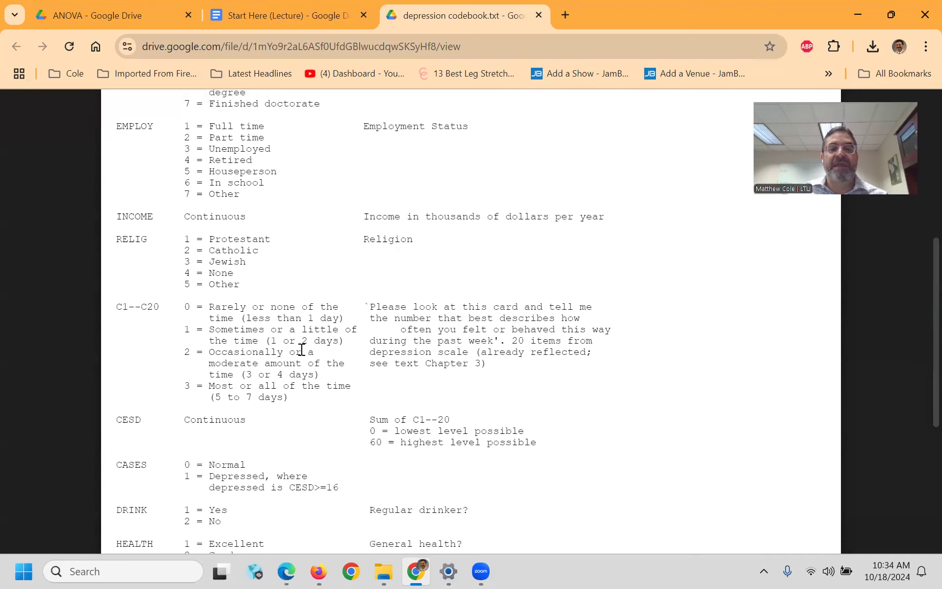
scroll(418, 358, down, 1)
scroll(418, 358, down, 6)
scroll(417, 358, up, 6)
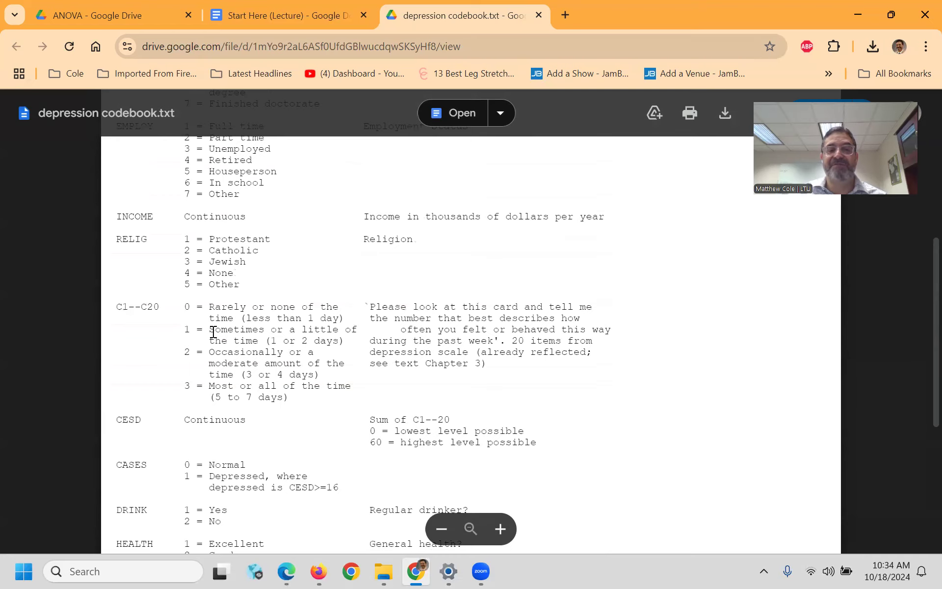
scroll(335, 325, down, 3)
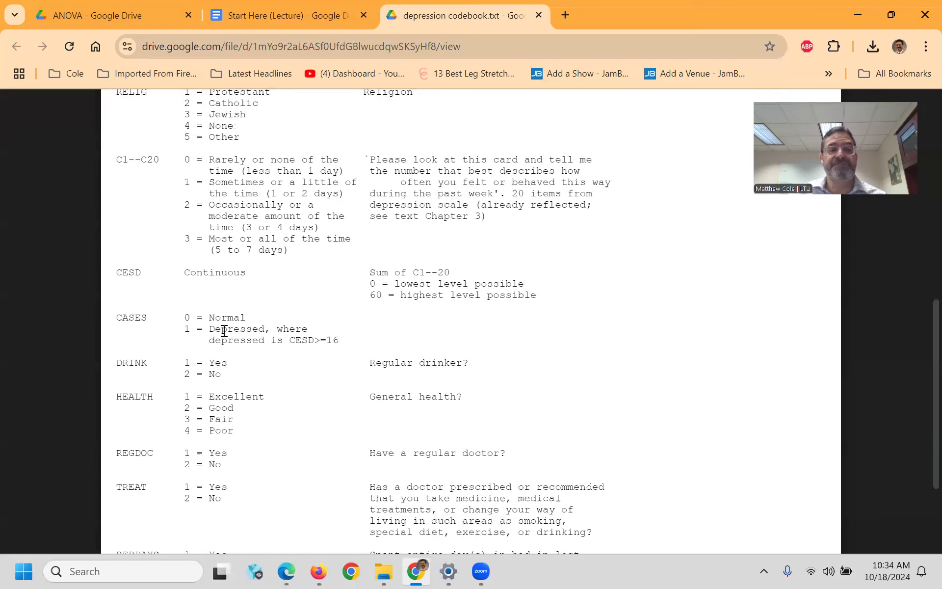
scroll(223, 330, down, 3)
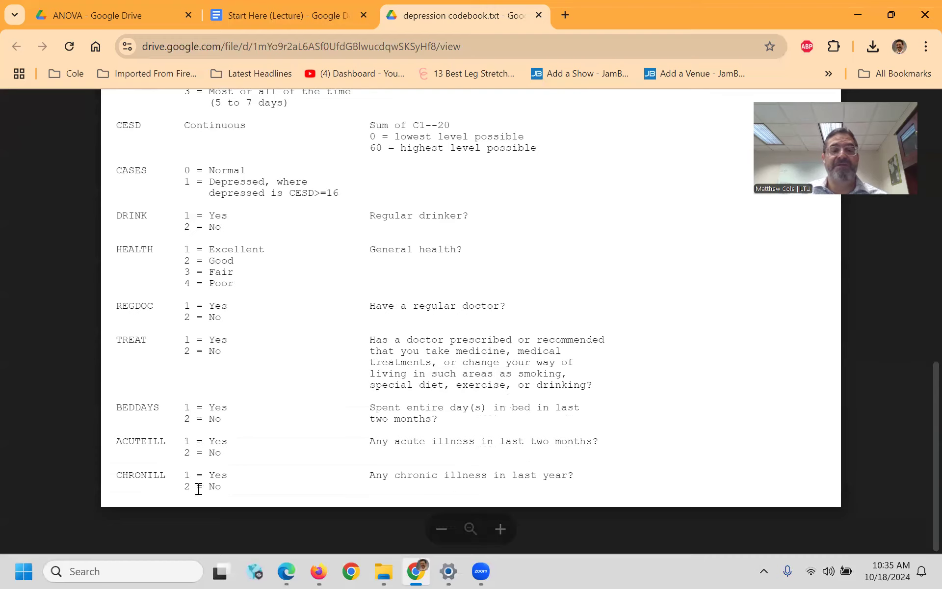
scroll(261, 468, up, 13)
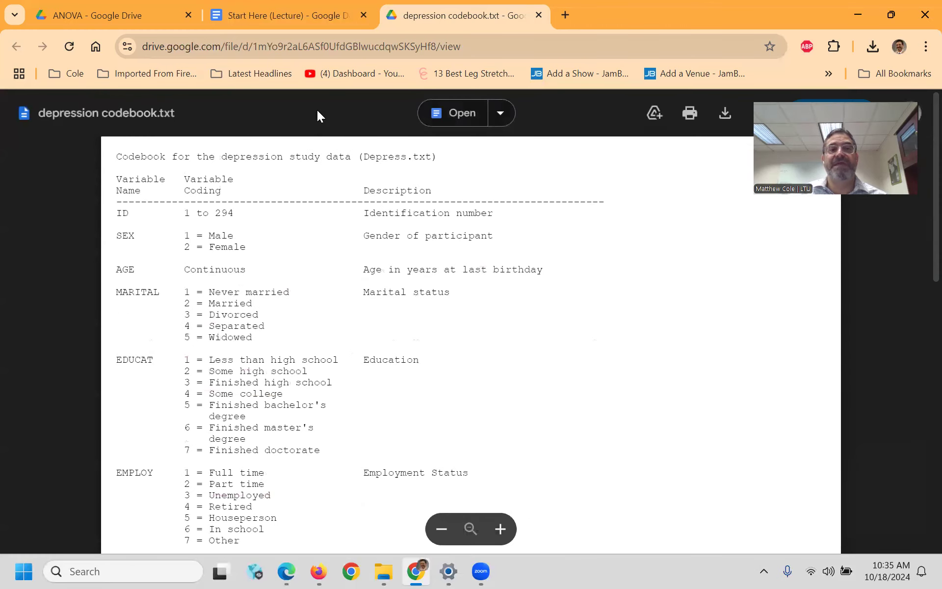
click(299, 5)
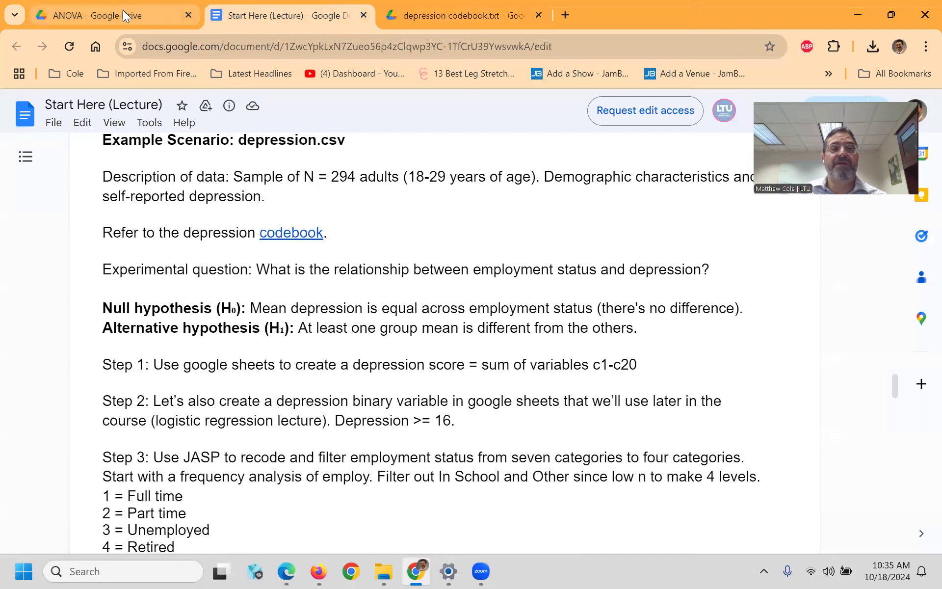
- Highlight the experimental question about the relationship between employment status and depression in the depression.csv example scenario
mouse_move(123, 10)
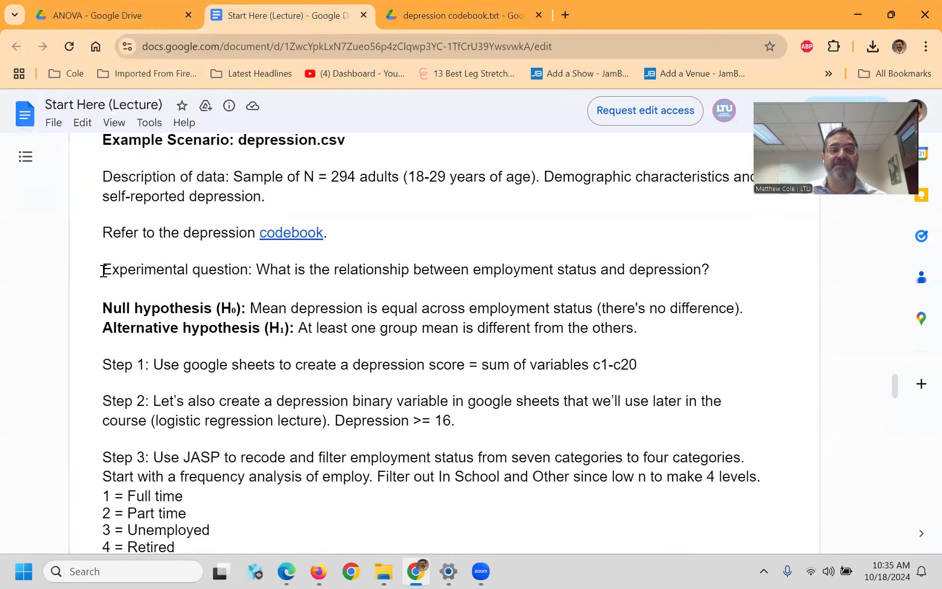
drag(103, 270, 259, 276)
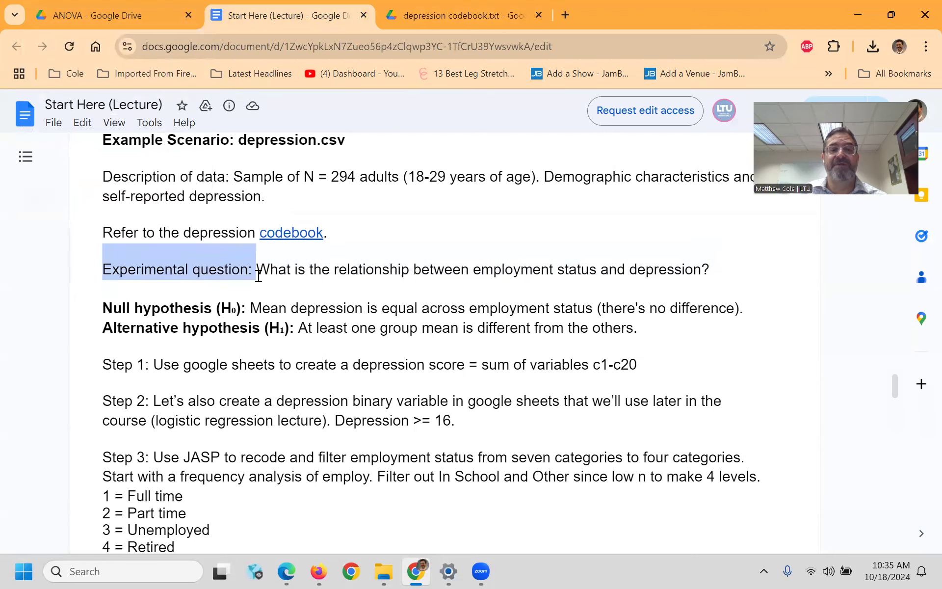
click(293, 271)
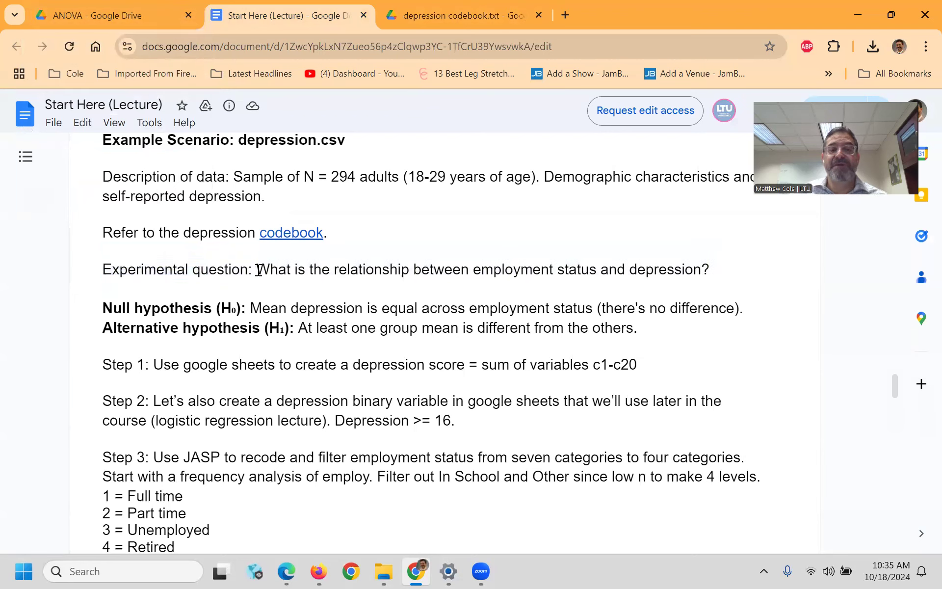
drag(259, 270, 725, 276)
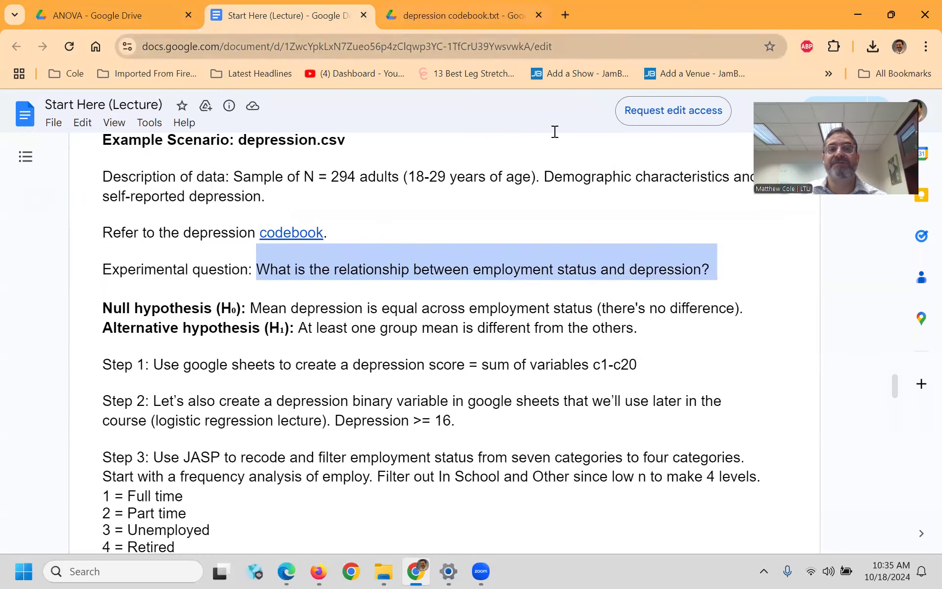
- Return to the depression codebook and highlight the EMPLOY variable with its seven employment status codes
key(ctrl+Tab)
scroll(294, 337, down, 5)
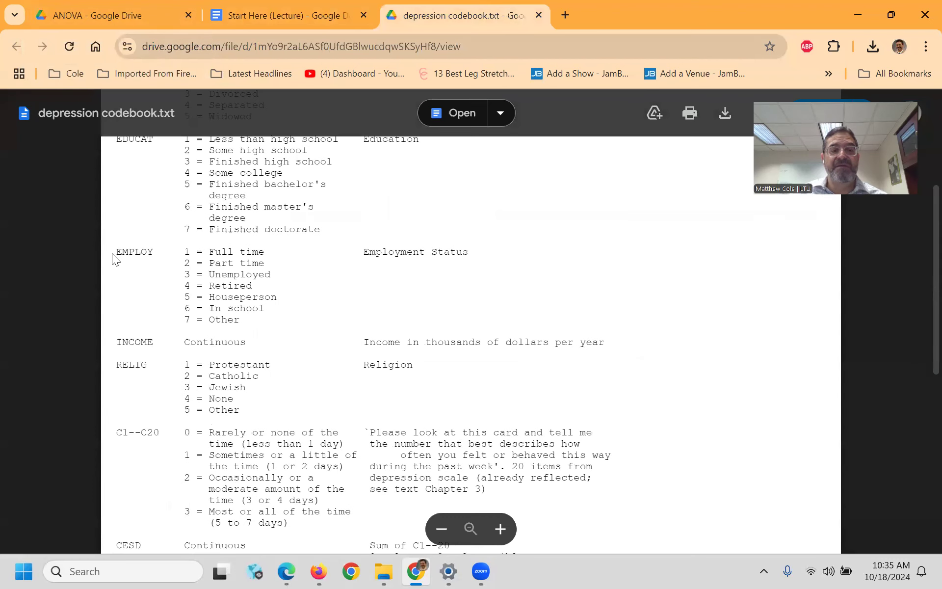
drag(116, 251, 263, 319)
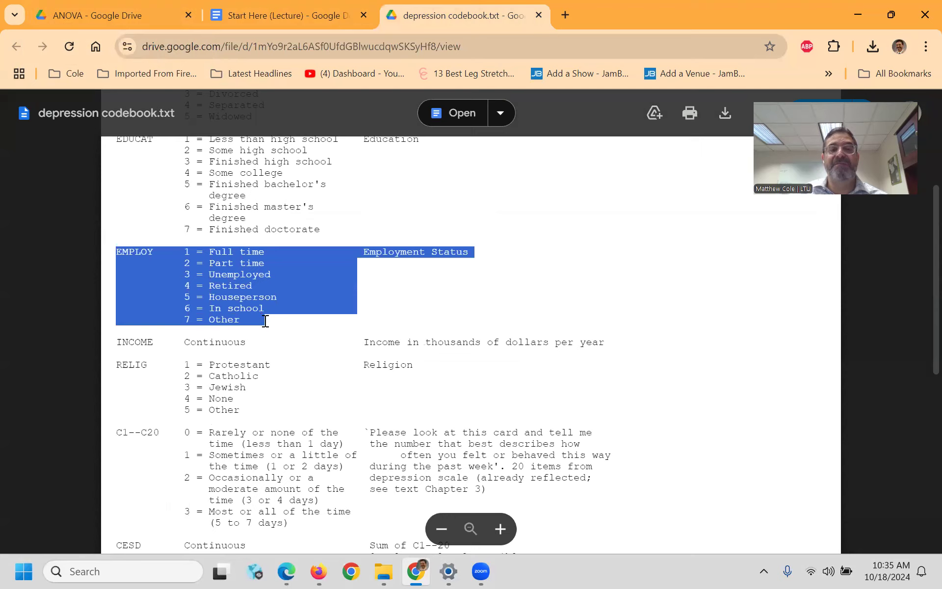
scroll(406, 325, up, 2)
scroll(408, 327, up, 1)
- Find the CESD variable in the codebook and highlight its entry as the continuous sum of C1--20
scroll(421, 343, down, 13)
scroll(203, 278, up, 5)
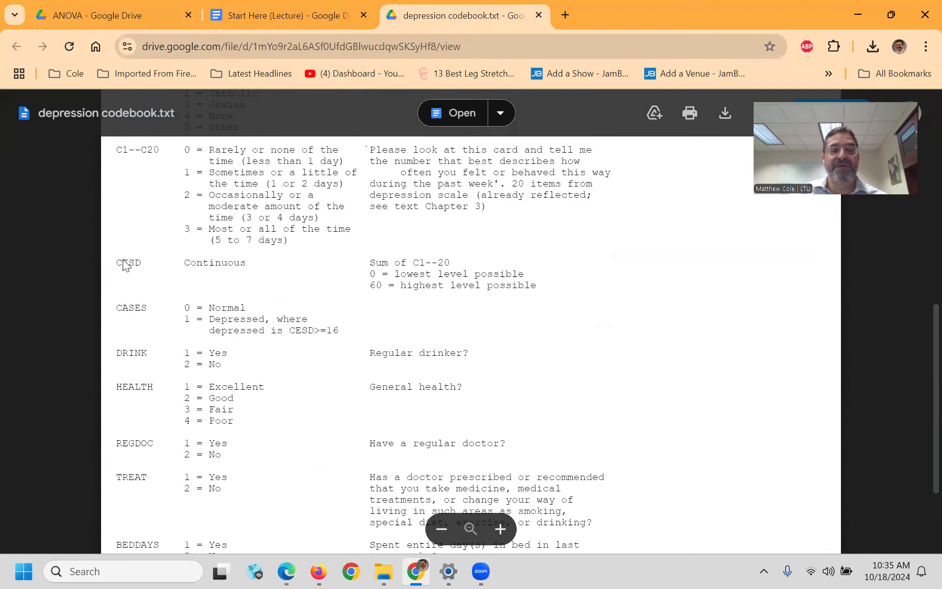
scroll(123, 265, up, 1)
drag(116, 272, 265, 279)
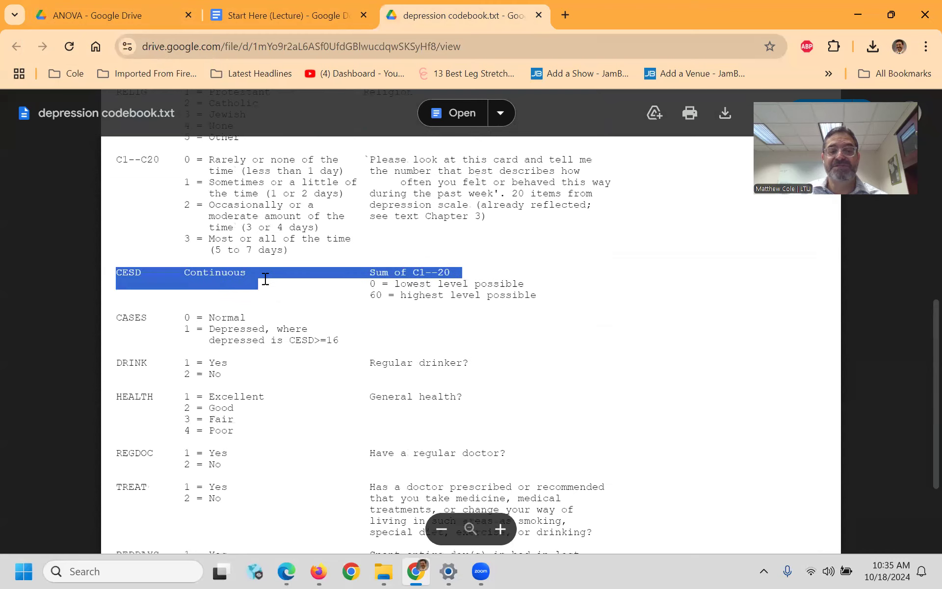
scroll(287, 295, up, 2)
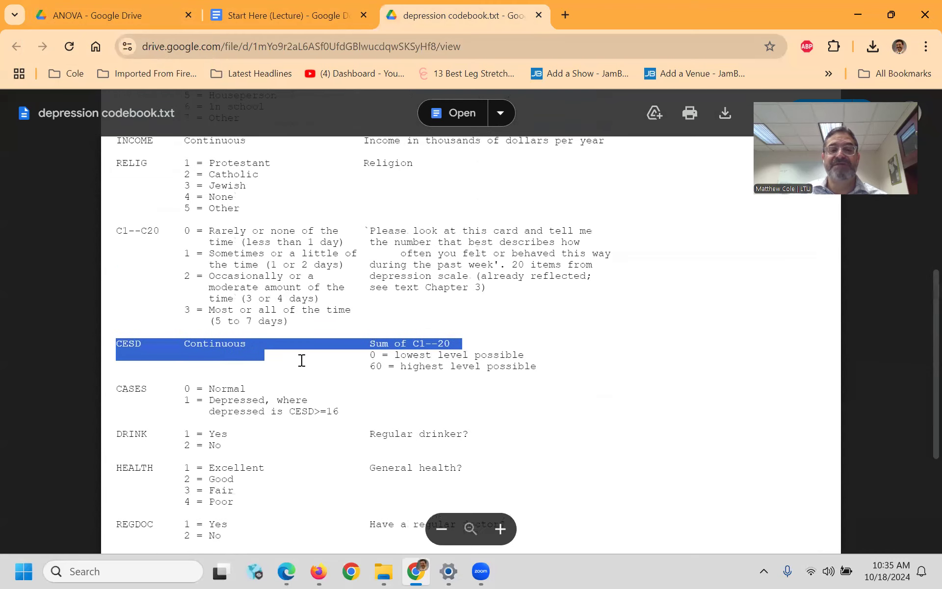
- Go back to the codebook's EMPLOY entry and highlight the Full time and Part time codes in turn
scroll(302, 360, up, 1)
scroll(275, 361, up, 5)
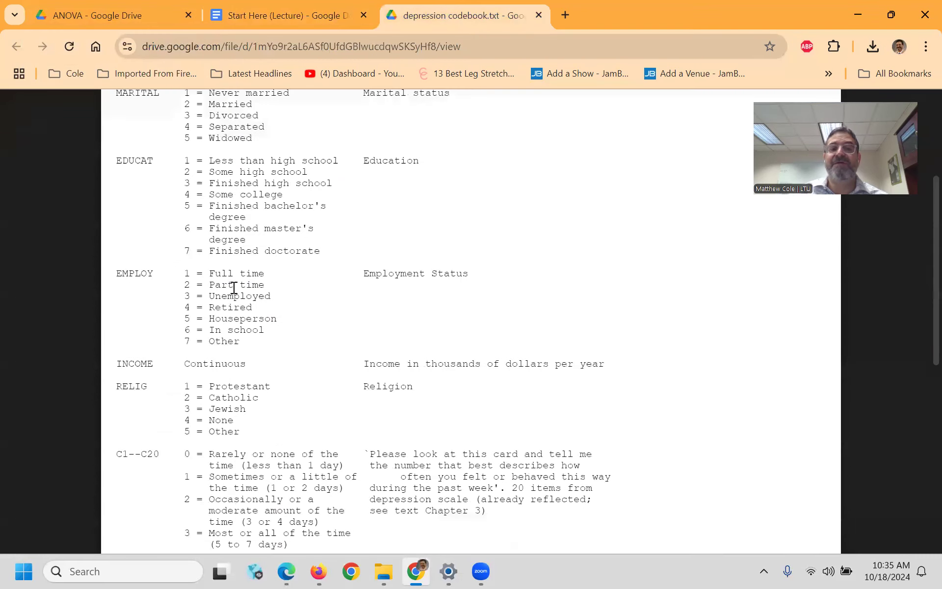
drag(185, 273, 273, 281)
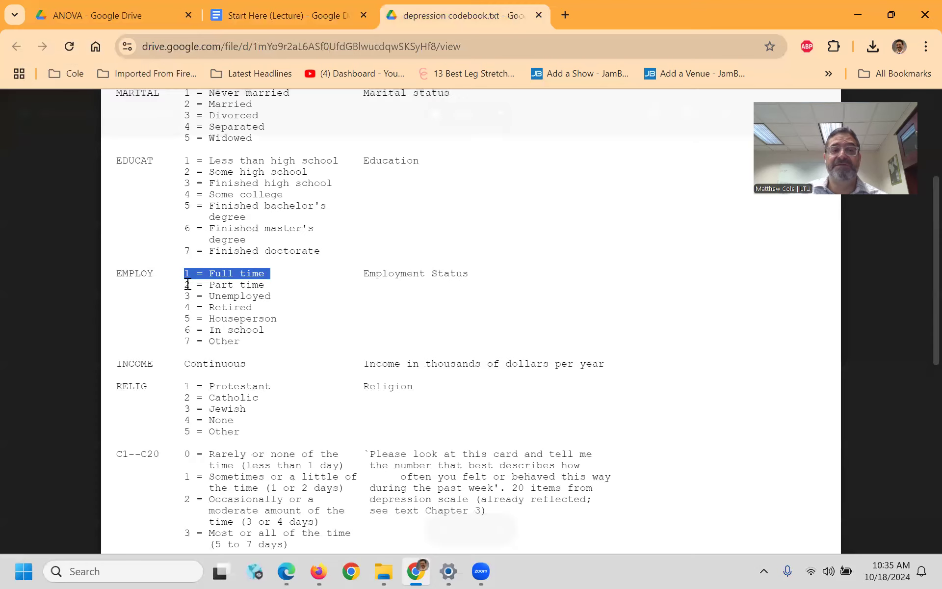
drag(185, 285, 277, 287)
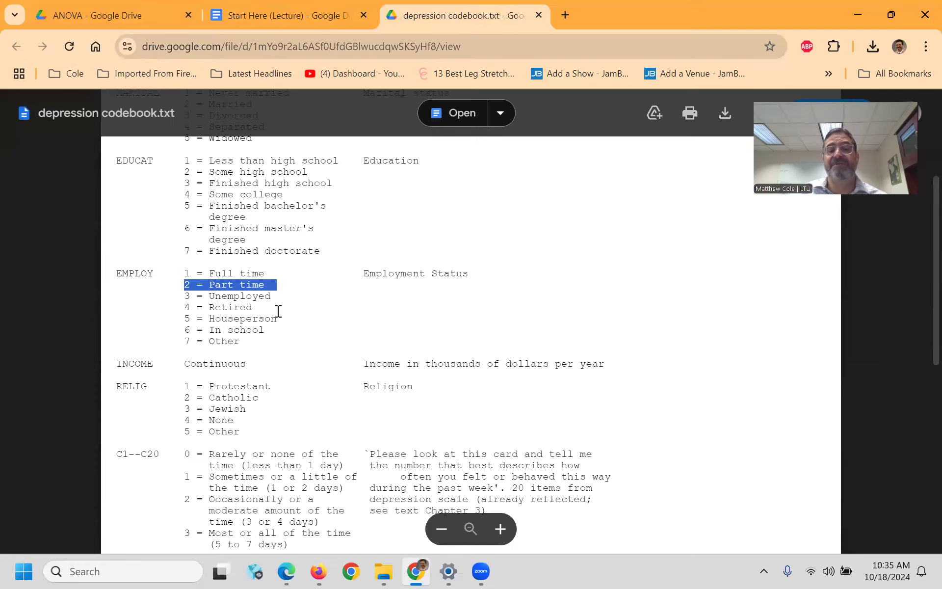
scroll(258, 340, up, 3)
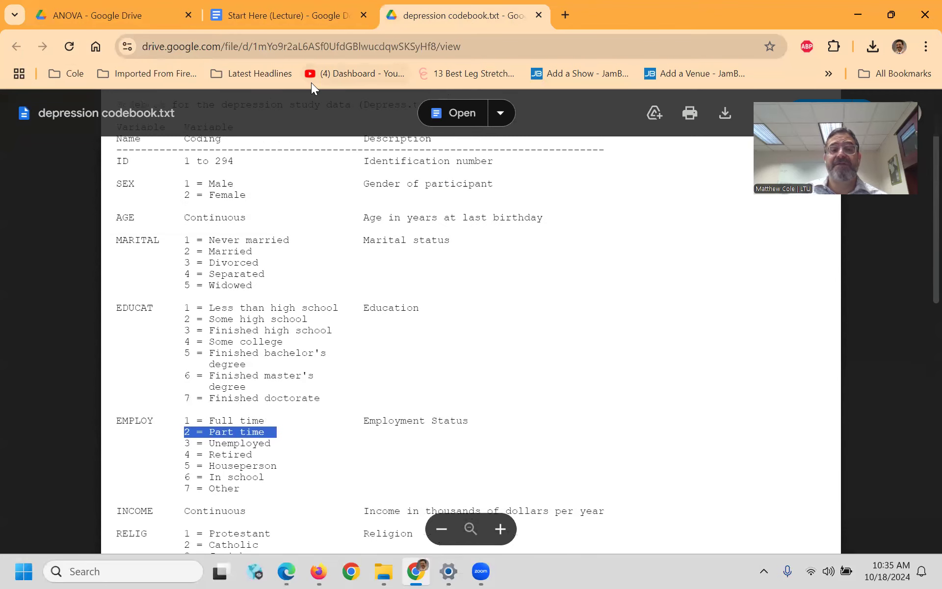
- Return to the Start Here (Lecture) document and review the null and alternative hypotheses, highlighting the null hypothesis statement
click(297, 16)
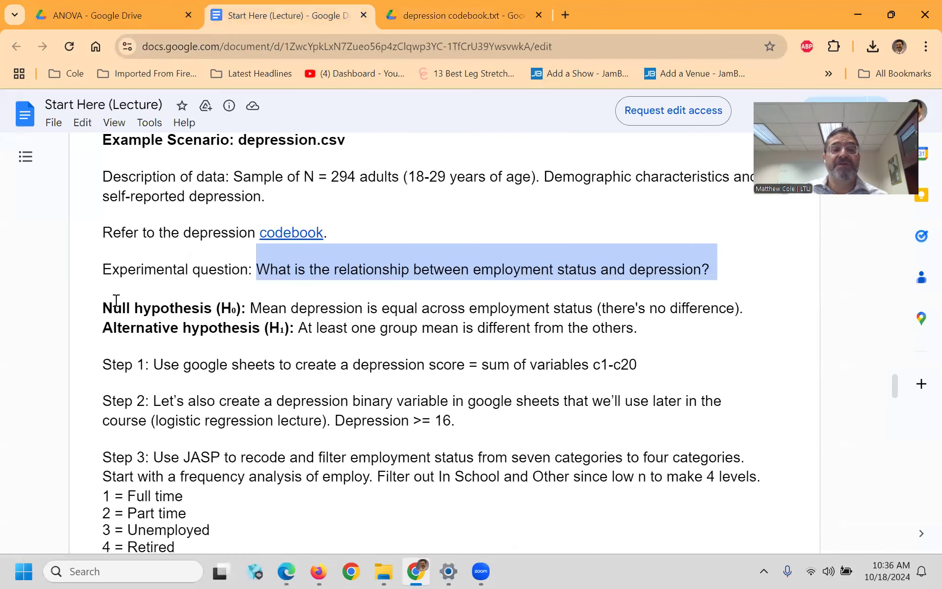
drag(254, 308, 749, 315)
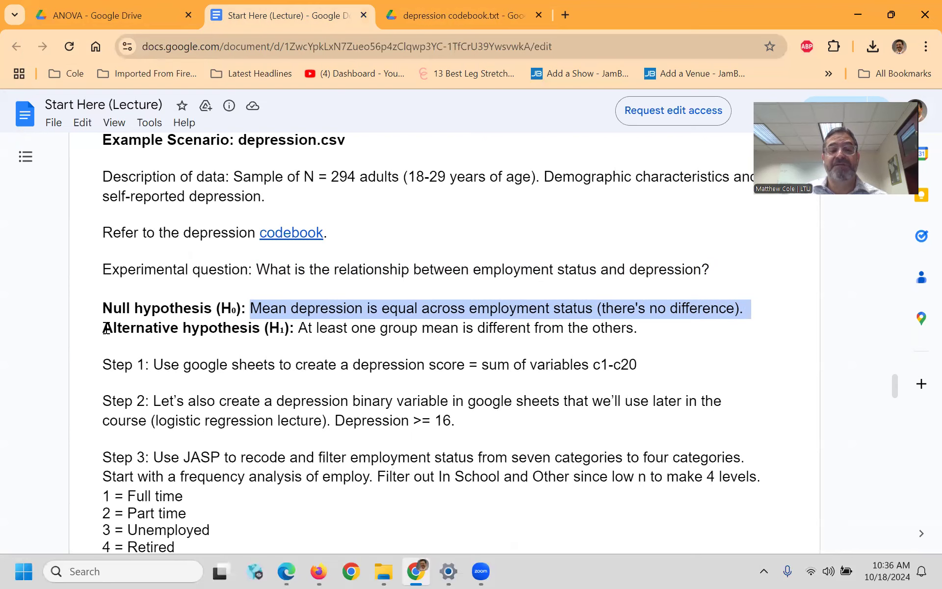
drag(107, 326, 304, 332)
click(305, 330)
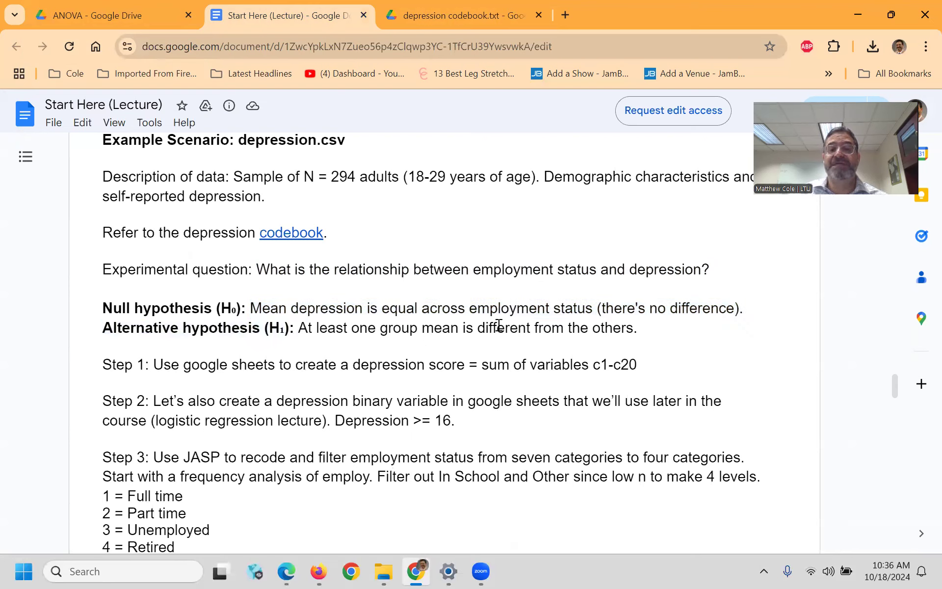
scroll(678, 335, down, 1)
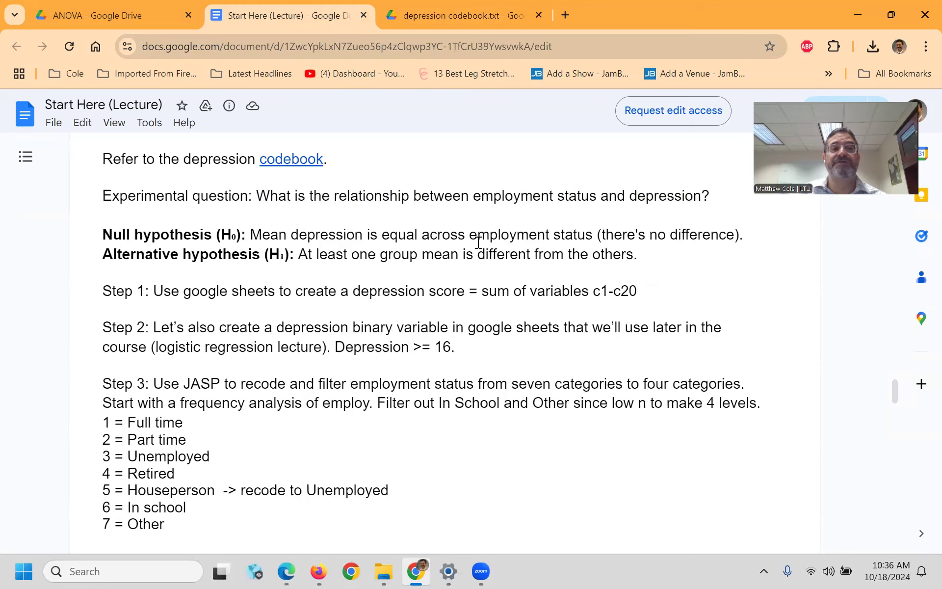
- Download depression.csv from the ANOVA folder in Google Drive
click(98, 15)
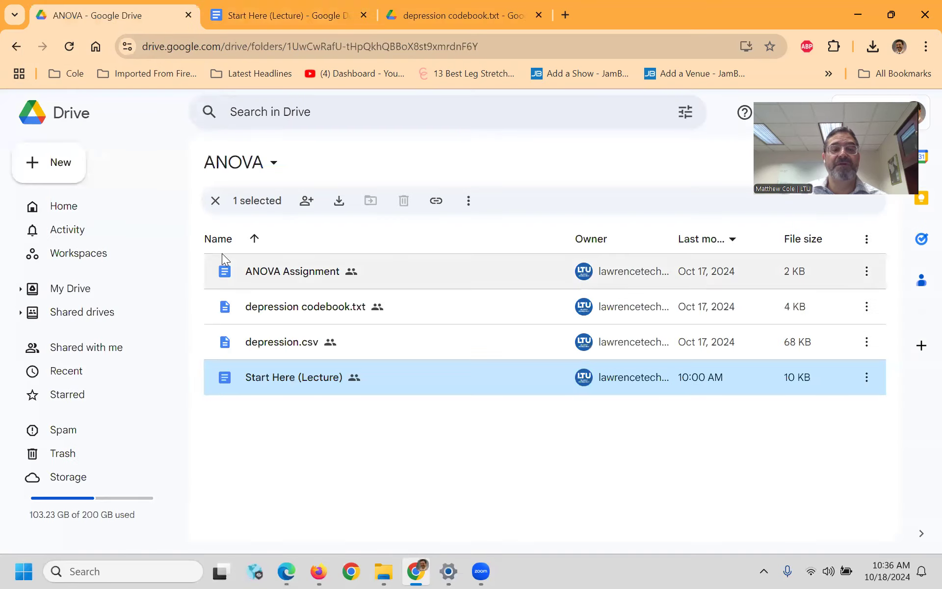
click(279, 310)
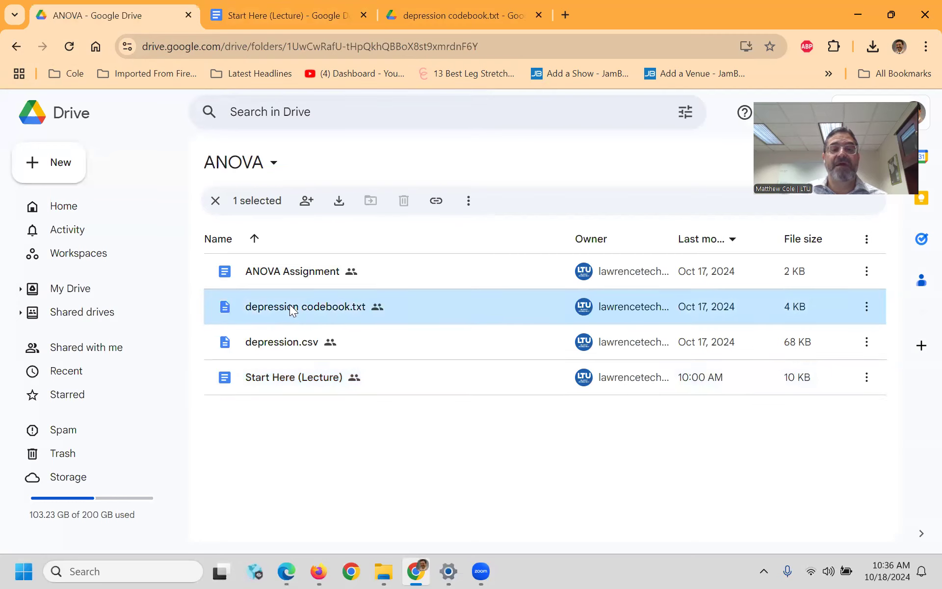
click(823, 354)
click(866, 342)
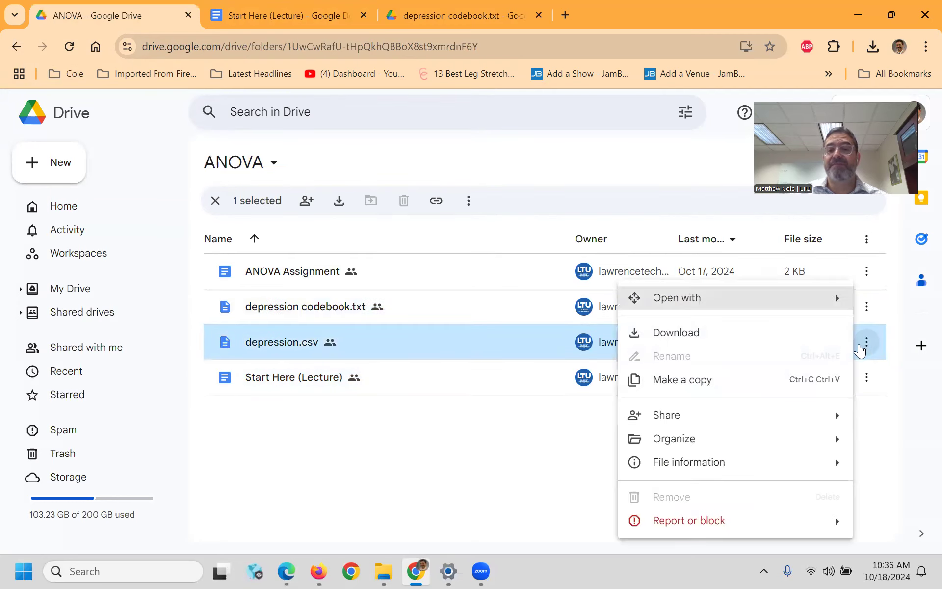
click(692, 334)
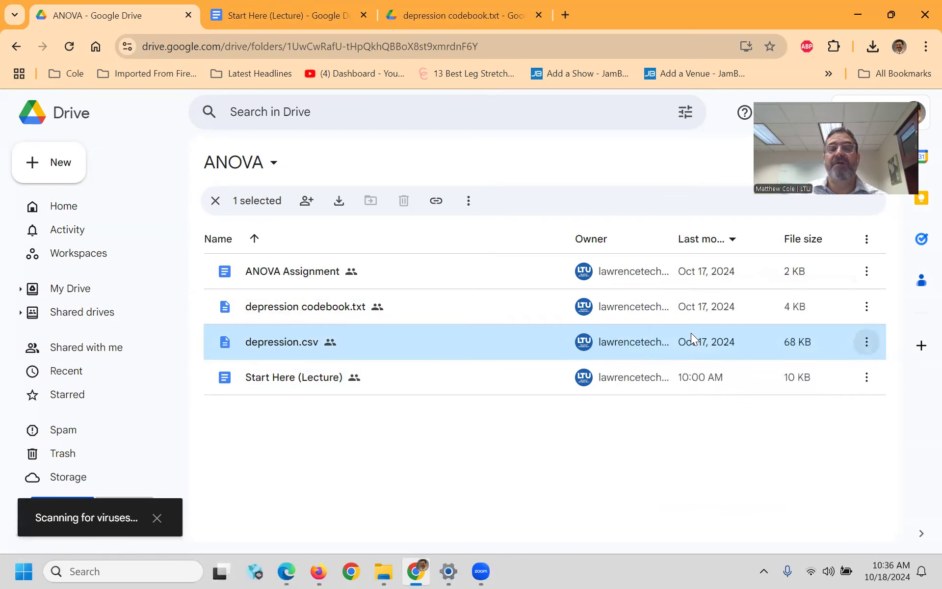
- Switch to the Firefox window and create a blank Google Sheets spreadsheet from My Drive
click(857, 14)
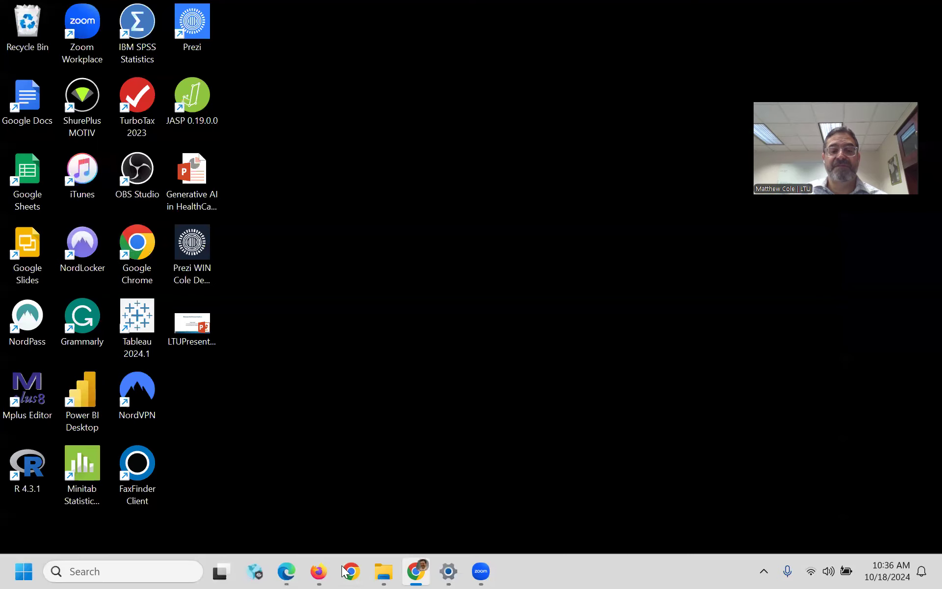
mouse_move(318, 571)
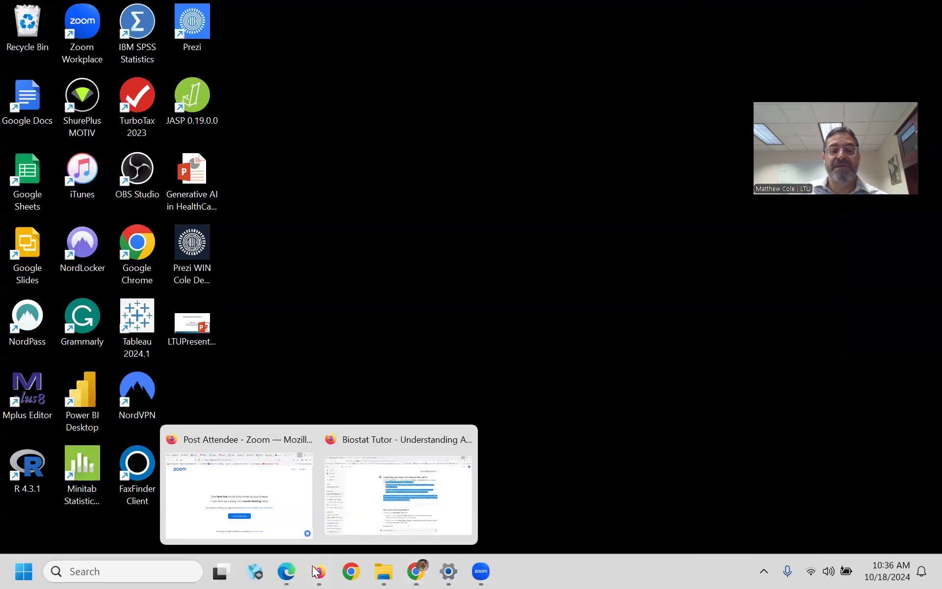
click(242, 485)
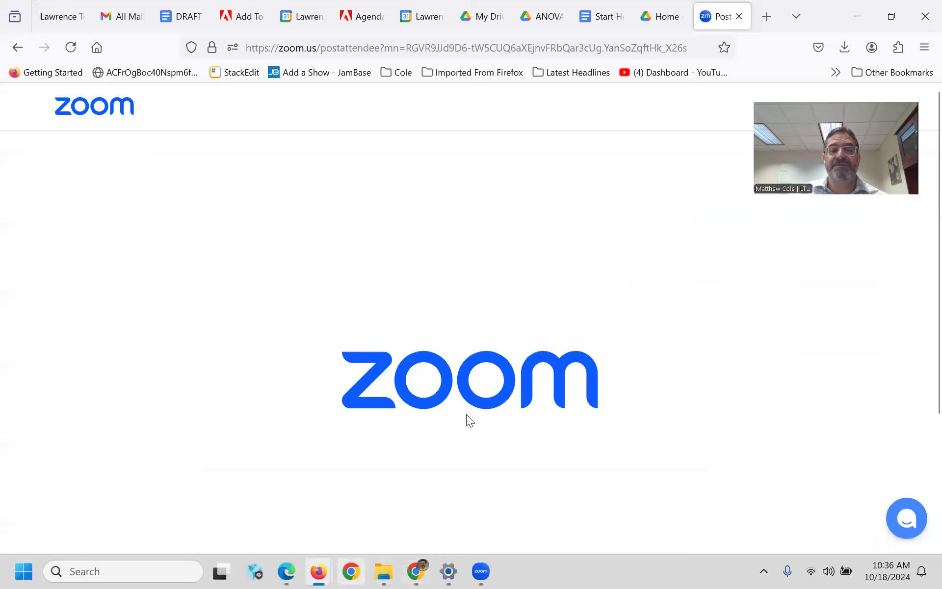
click(482, 16)
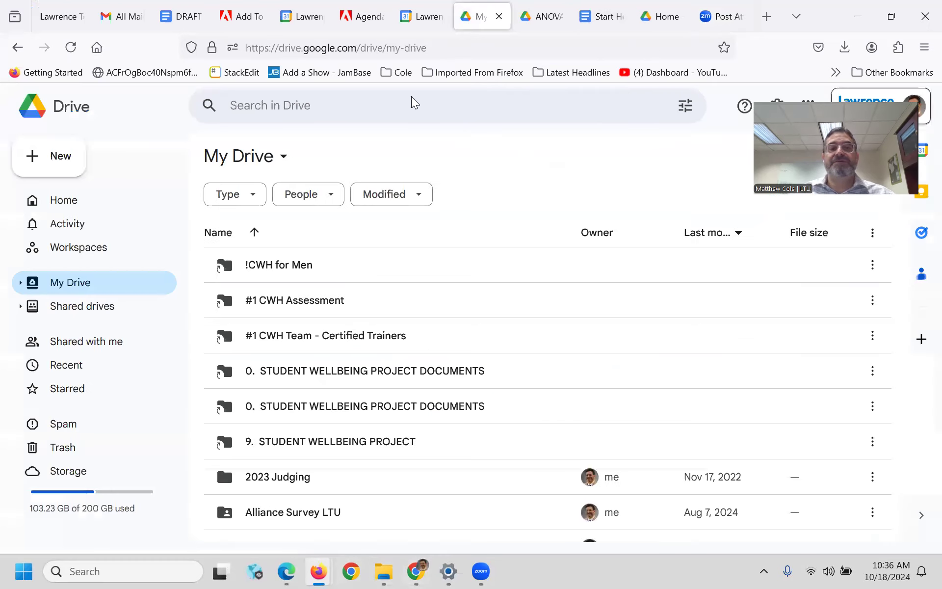
click(54, 167)
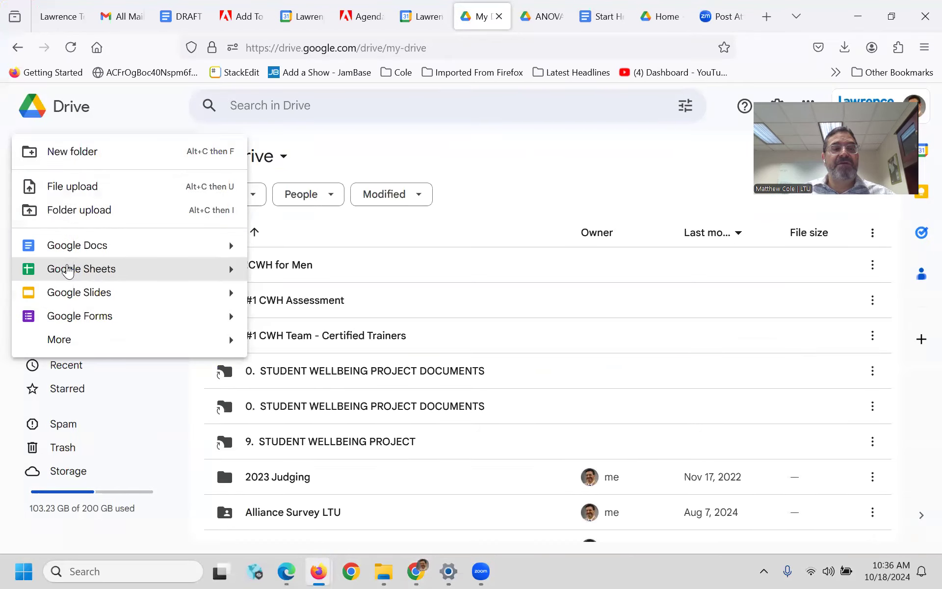
click(151, 273)
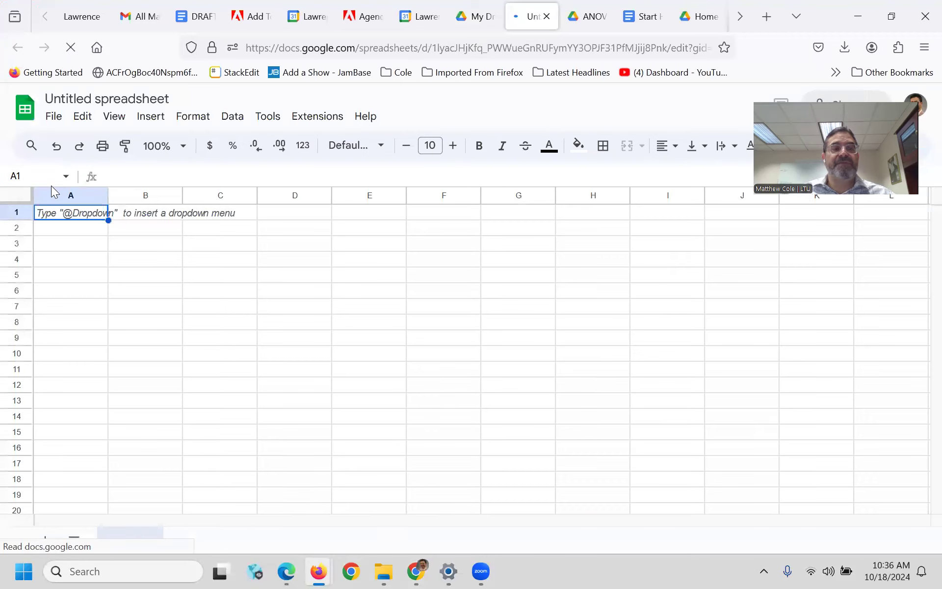
- Import depression.csv from the Downloads folder into the blank spreadsheet, replacing the spreadsheet and detecting the separator automatically
click(58, 119)
click(79, 192)
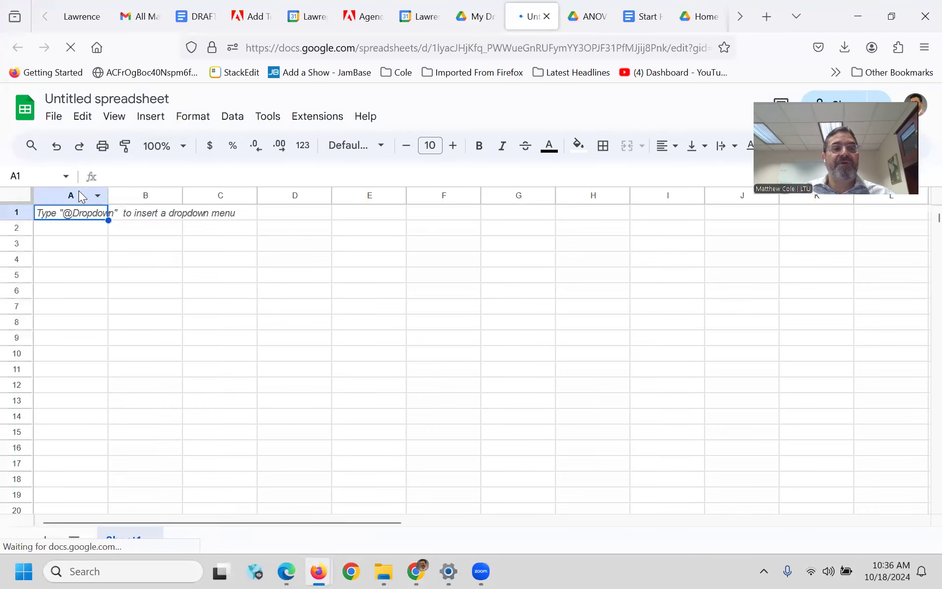
click(79, 192)
click(54, 120)
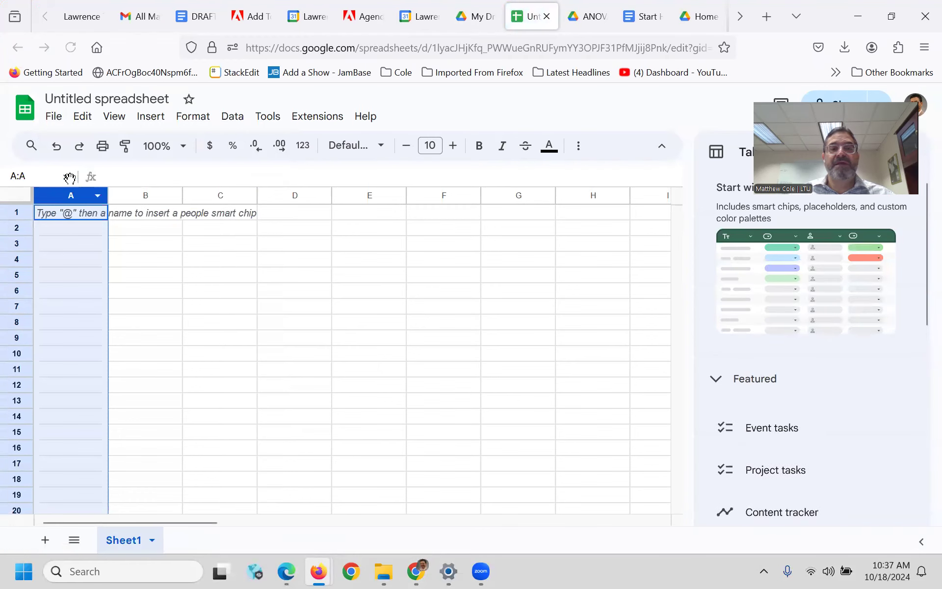
click(54, 120)
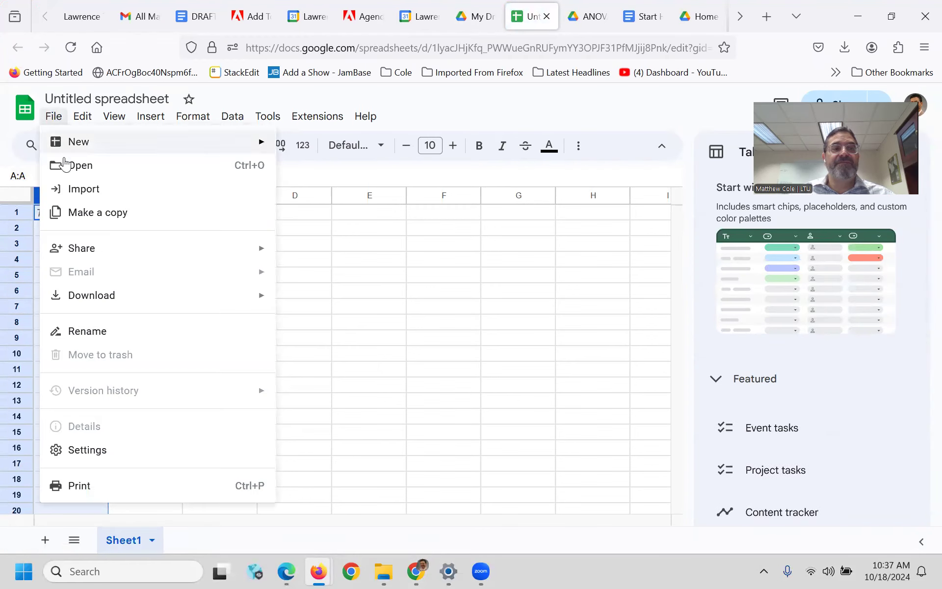
click(74, 187)
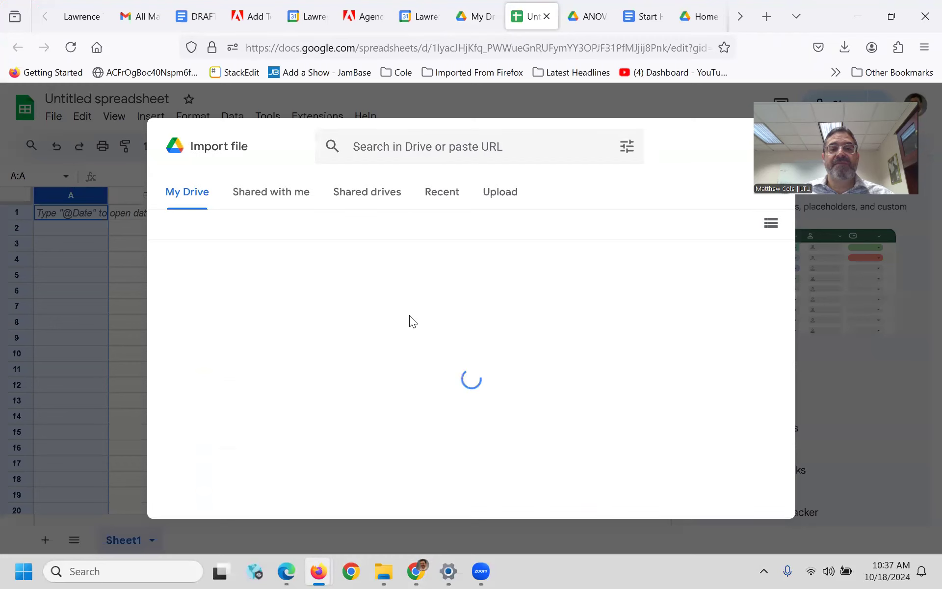
click(495, 196)
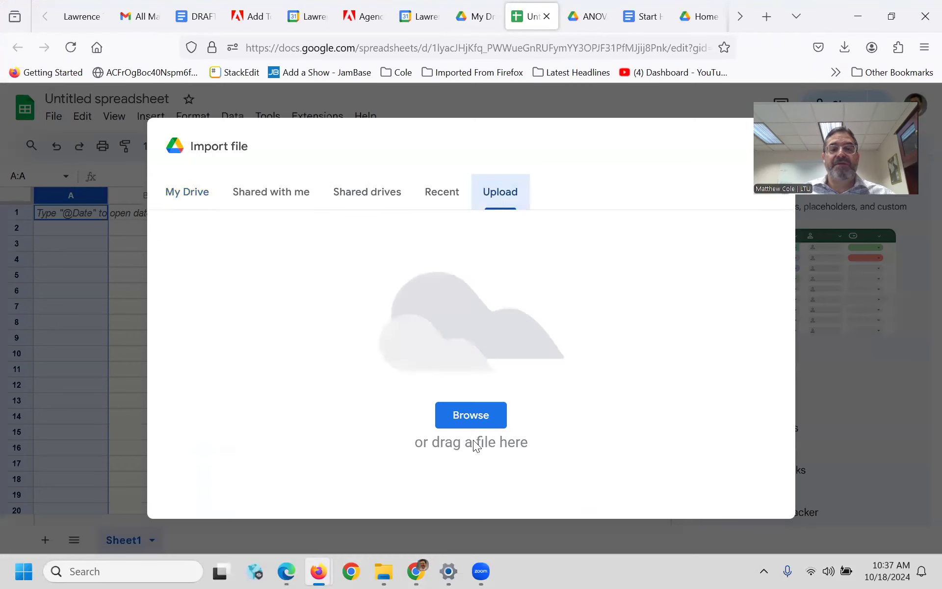
click(471, 406)
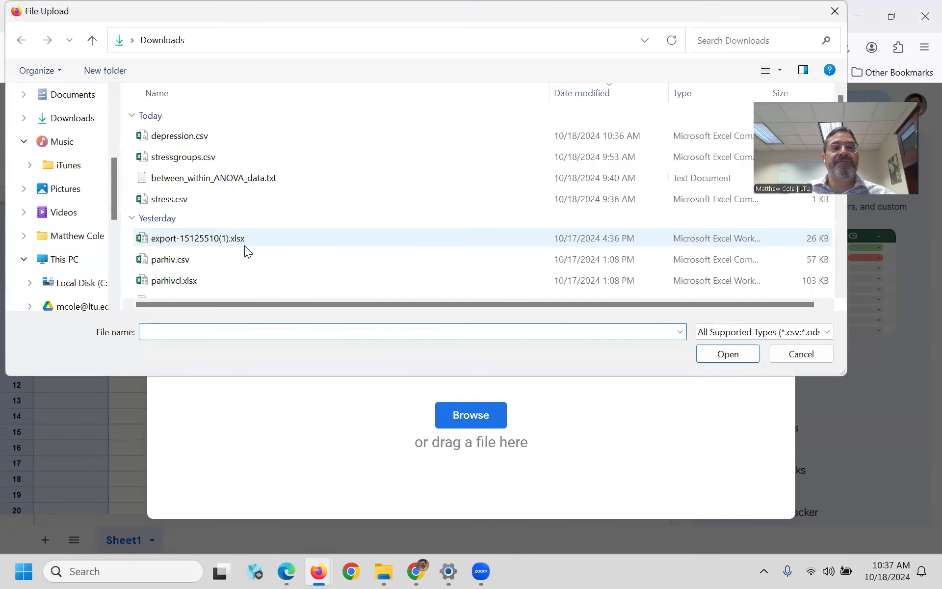
click(179, 137)
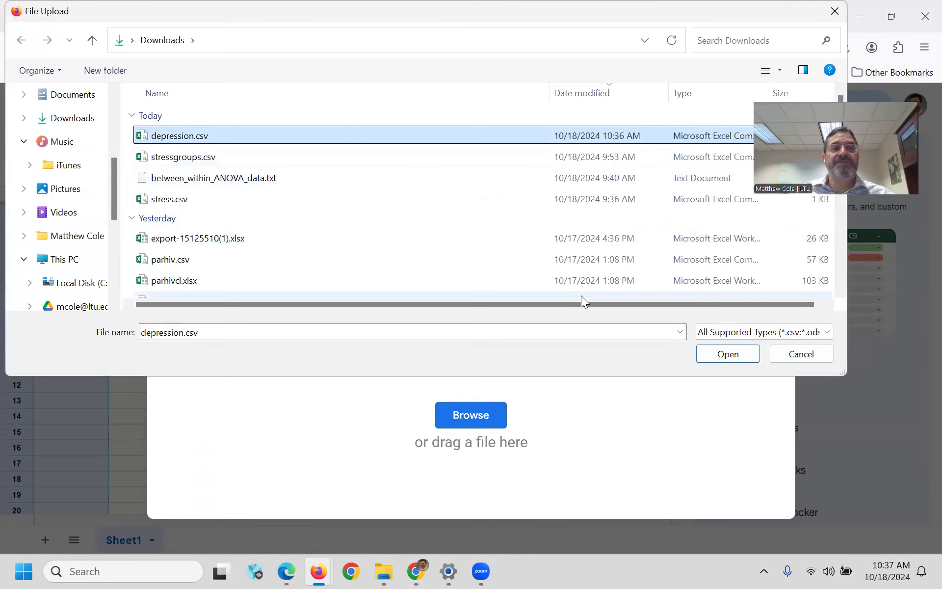
click(723, 354)
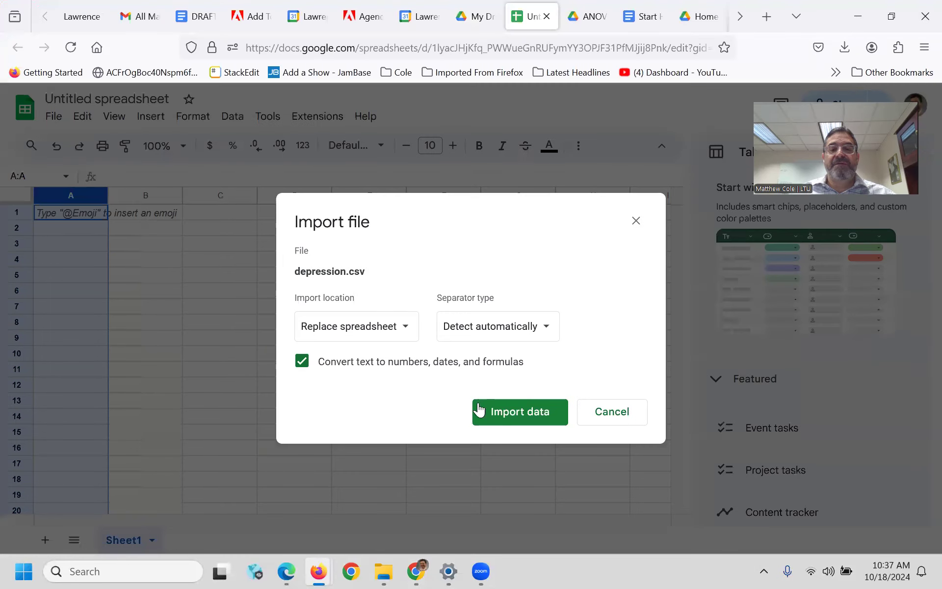
click(505, 412)
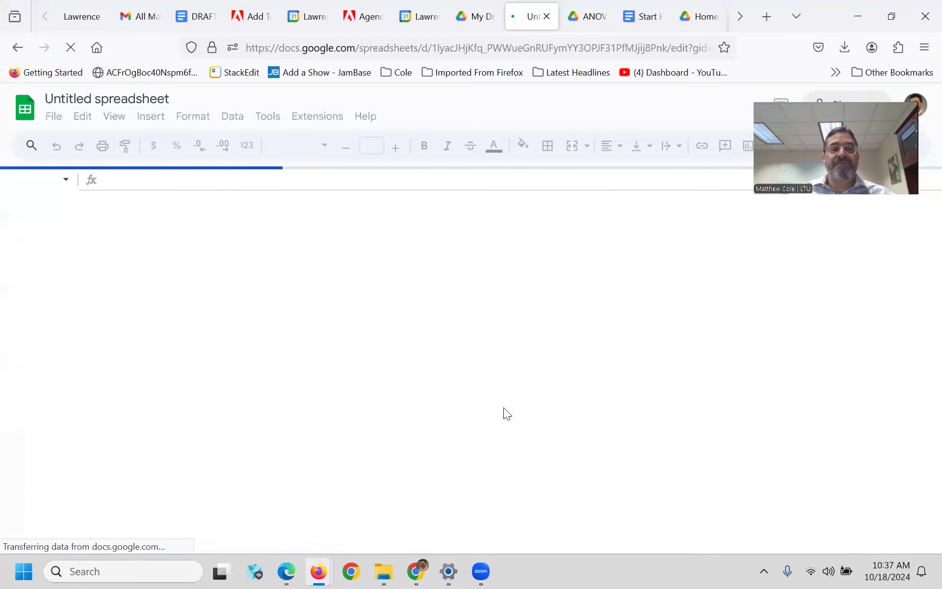
- Look through the imported rows of the depression sheet and dismiss the dropdown chips suggestion
click(86, 251)
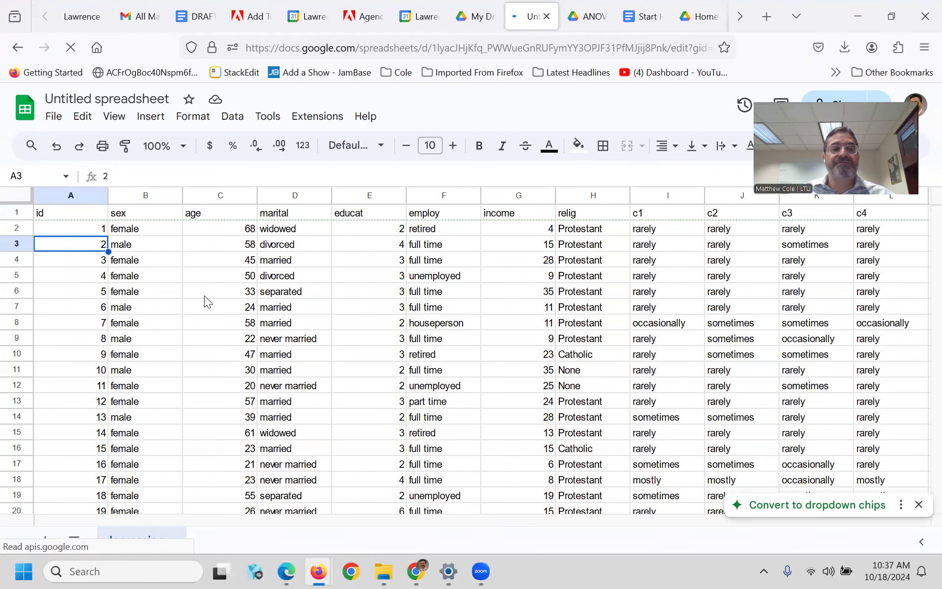
scroll(241, 239, down, 10)
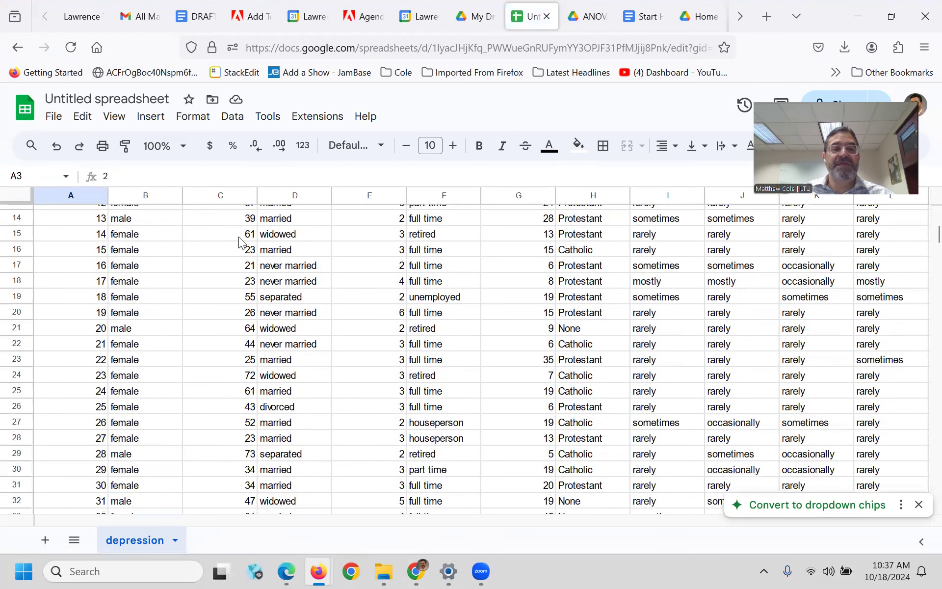
scroll(239, 267, down, 13)
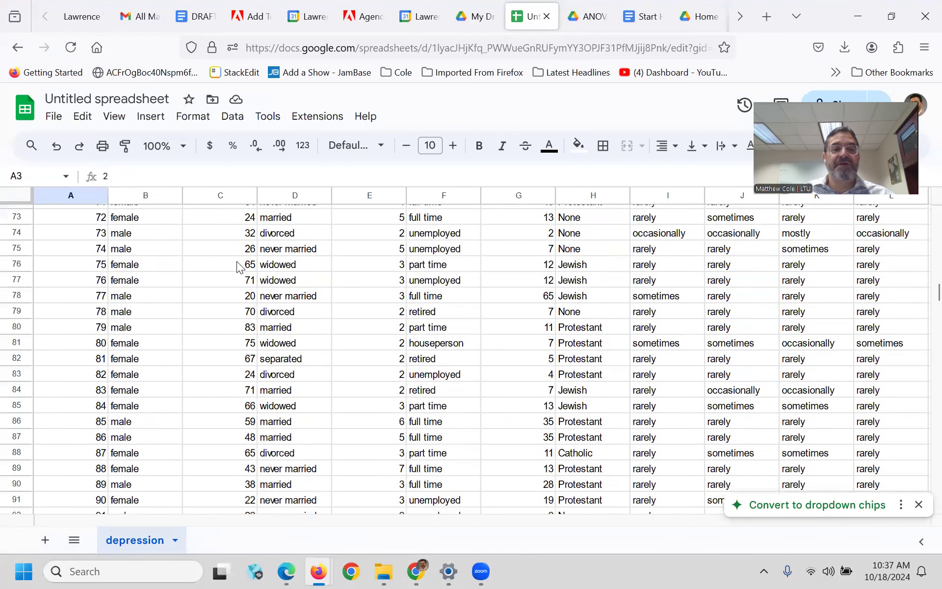
scroll(239, 268, down, 7)
scroll(239, 267, up, 20)
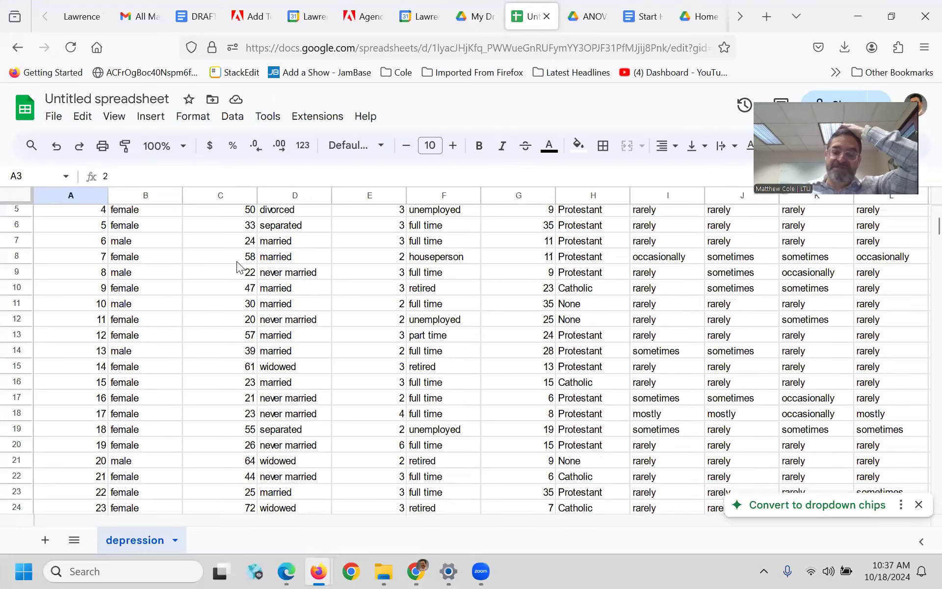
scroll(304, 269, up, 2)
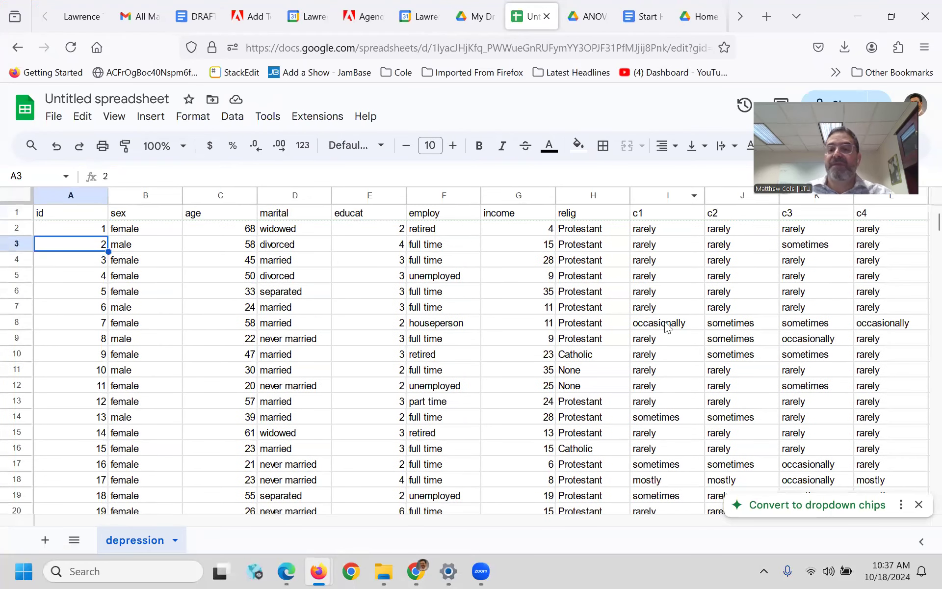
click(919, 505)
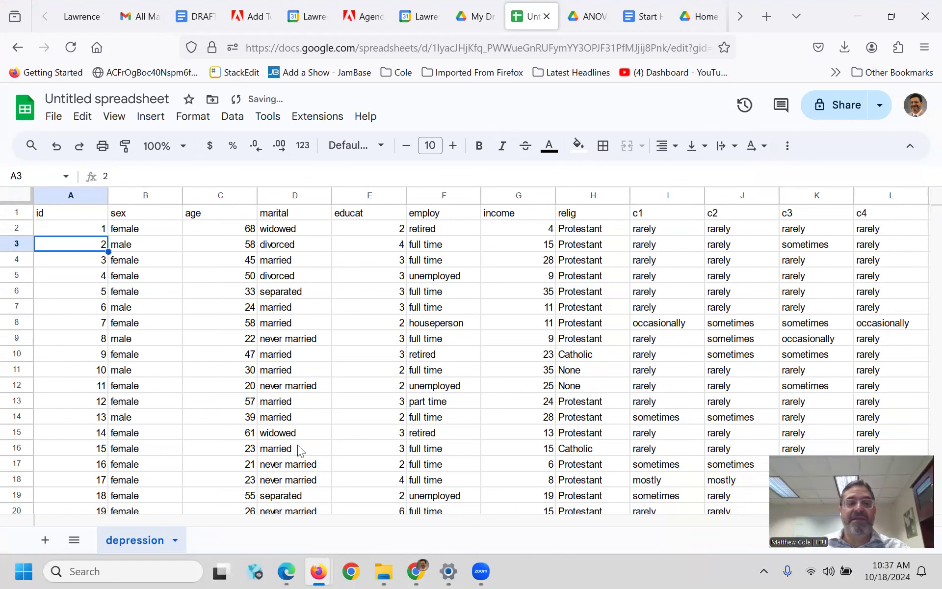
- Look across the depression item columns from c1 to c20, selecting column c1, the c20 header and the first c20 response
click(91, 497)
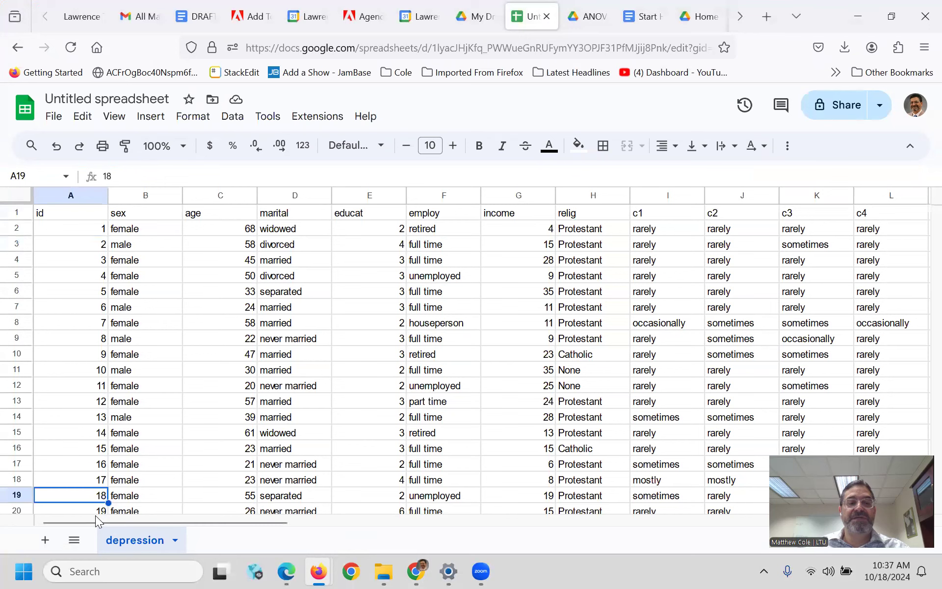
drag(96, 520, 232, 525)
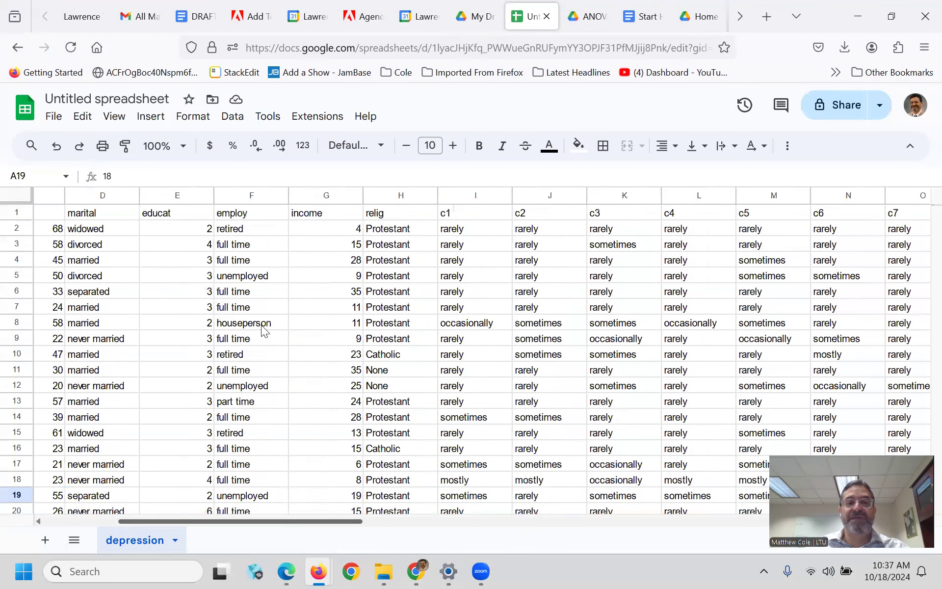
click(344, 195)
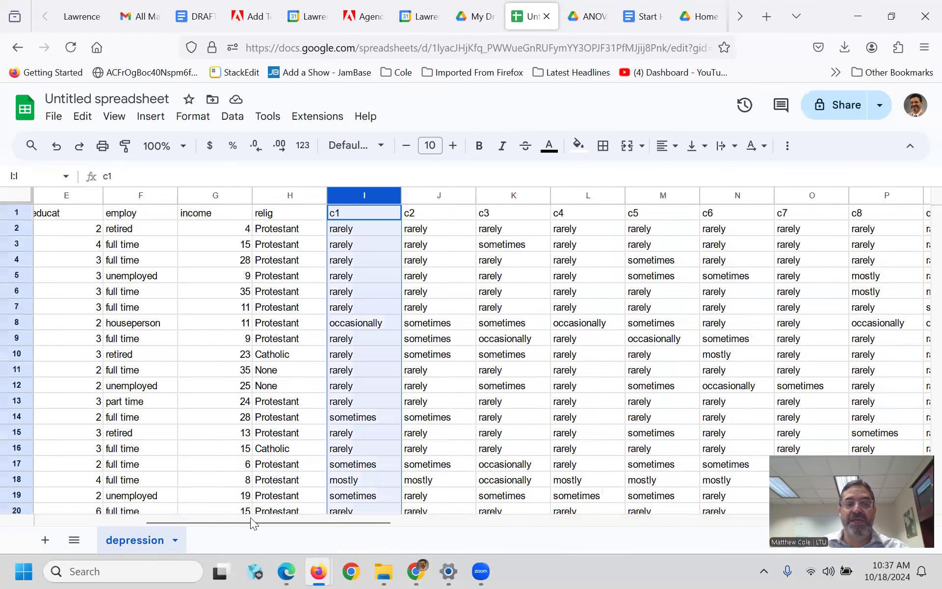
drag(251, 520, 321, 526)
drag(406, 536, 627, 547)
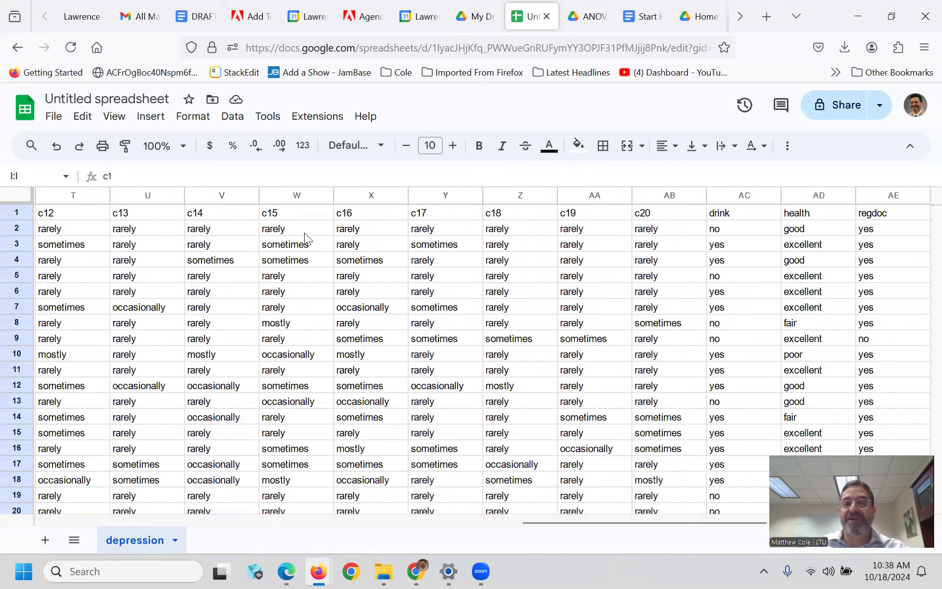
click(654, 214)
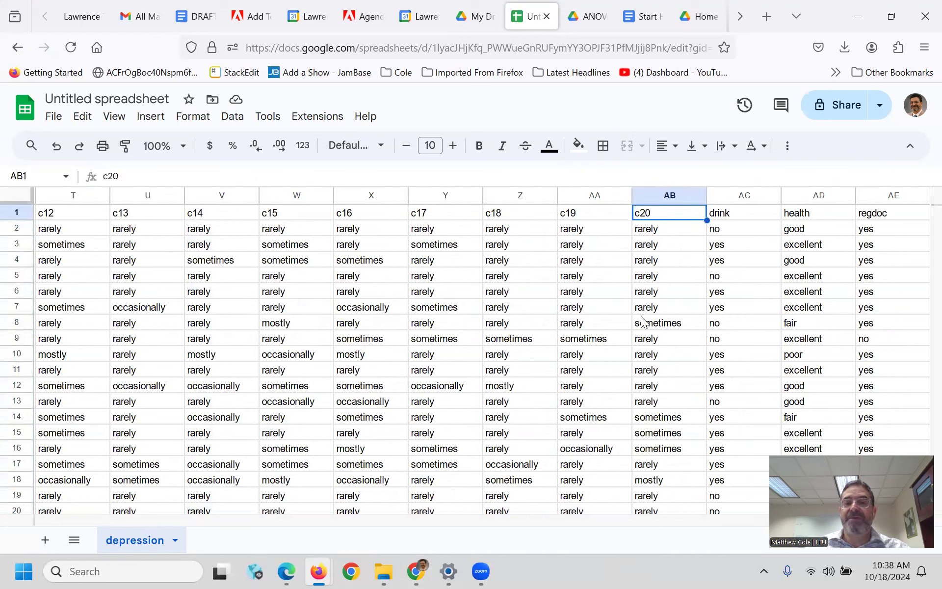
click(652, 230)
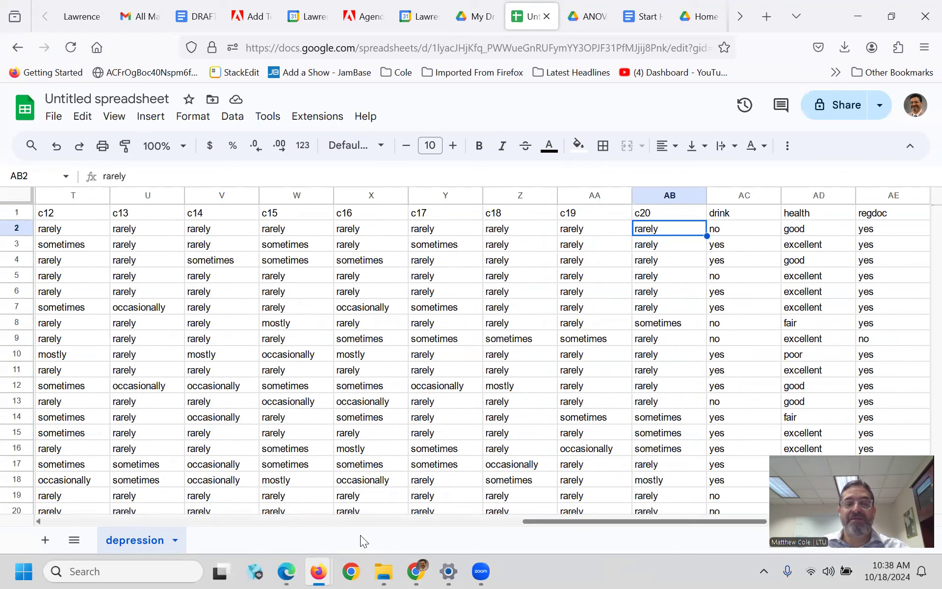
- Switch to the Chrome window and examine the C1--C20 and CESD entries in depression codebook.txt
click(416, 570)
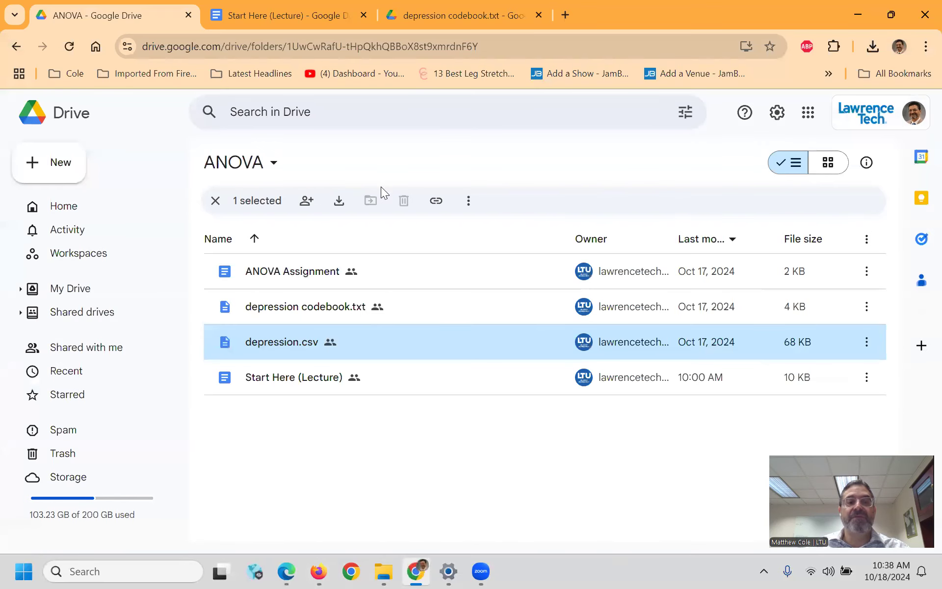
key(ctrl+3)
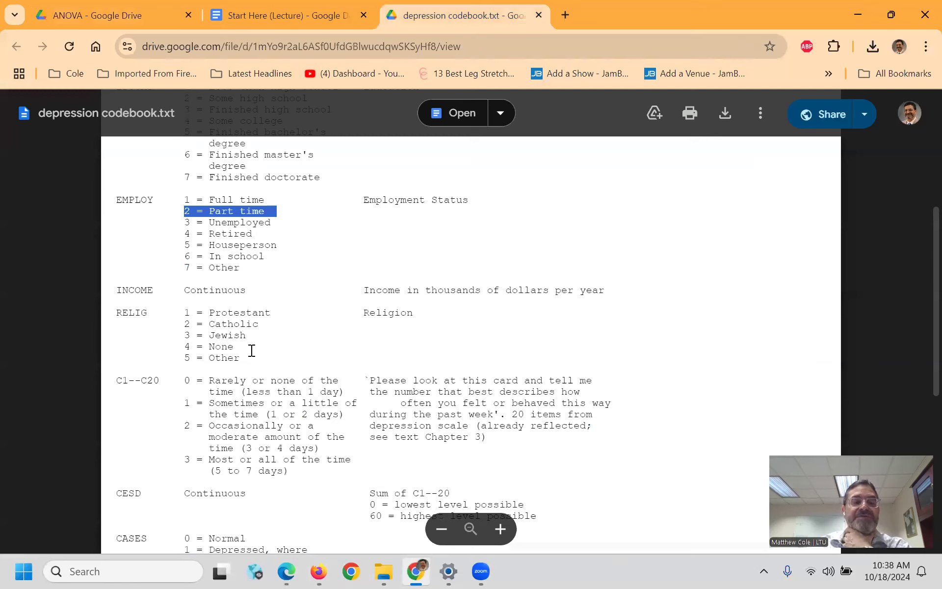
scroll(250, 314, down, 3)
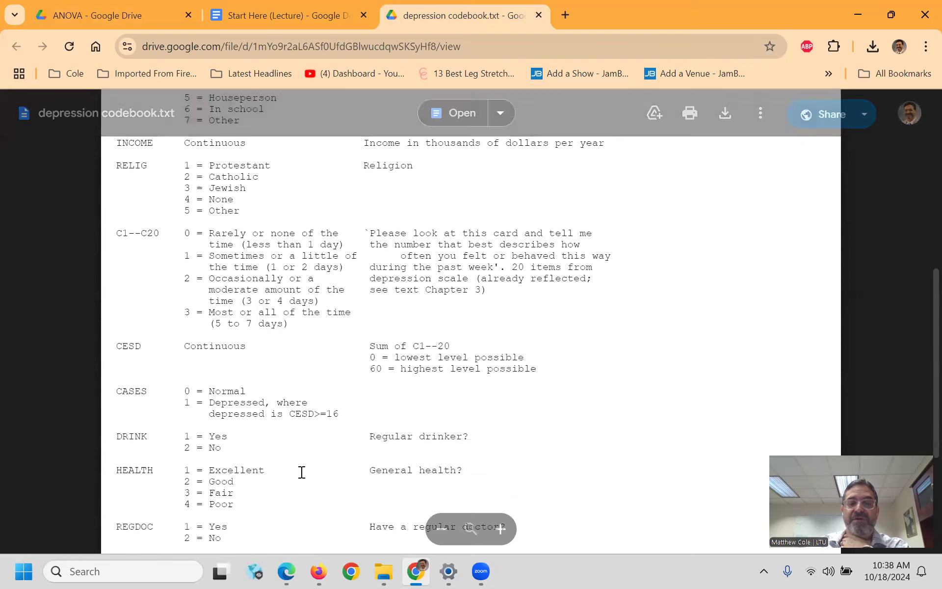
- Return to the Firefox spreadsheet to check the c15 response labels, and compare them with the C1--C20 codes in the Chrome codebook
mouse_move(318, 571)
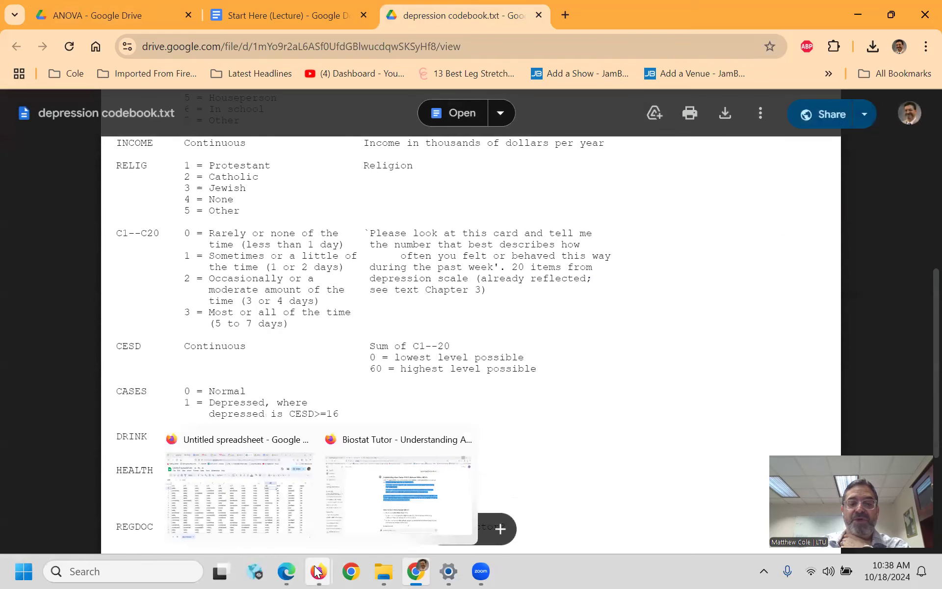
click(255, 496)
click(290, 230)
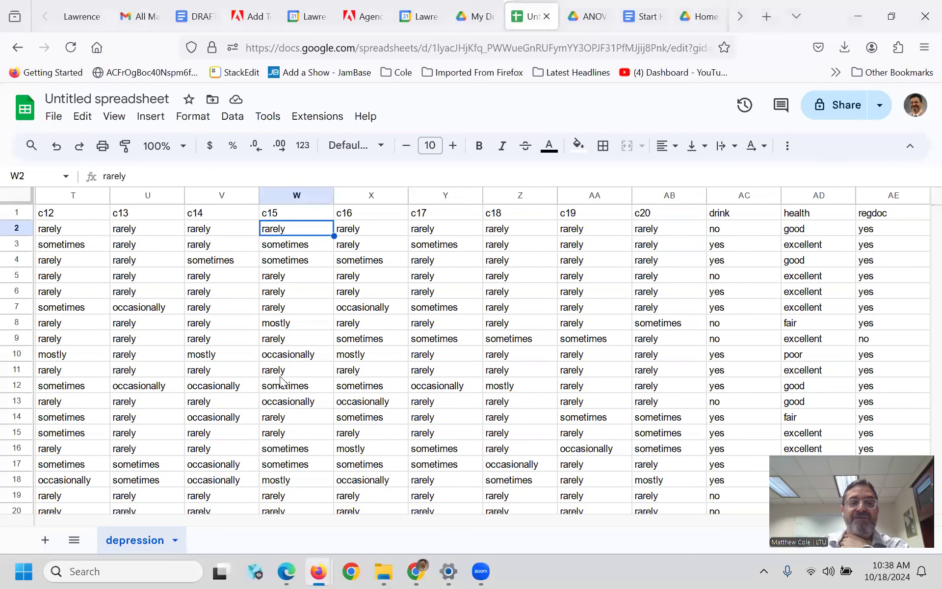
click(282, 404)
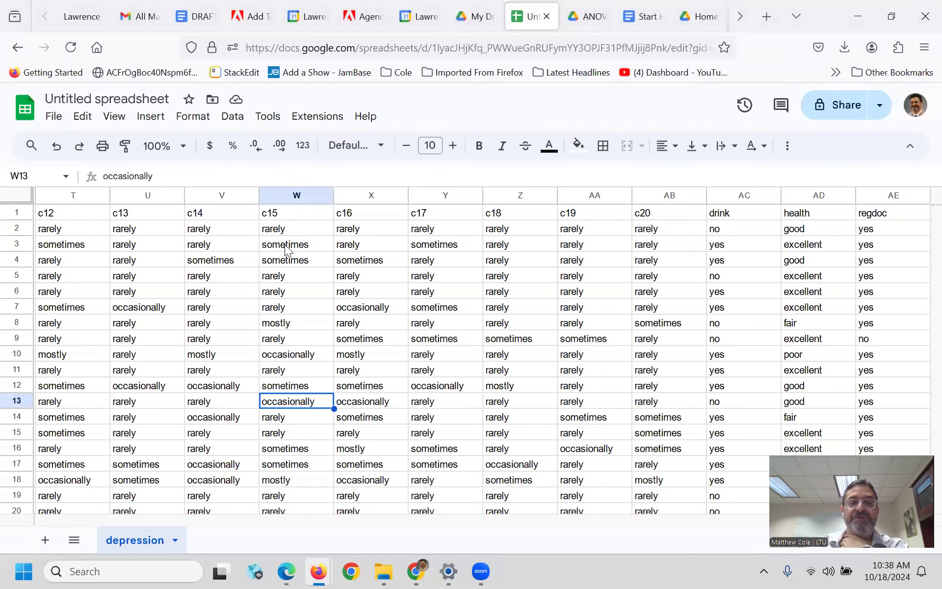
key(Down)
key(Down)
key(Down)
key(Down)
key(Down)
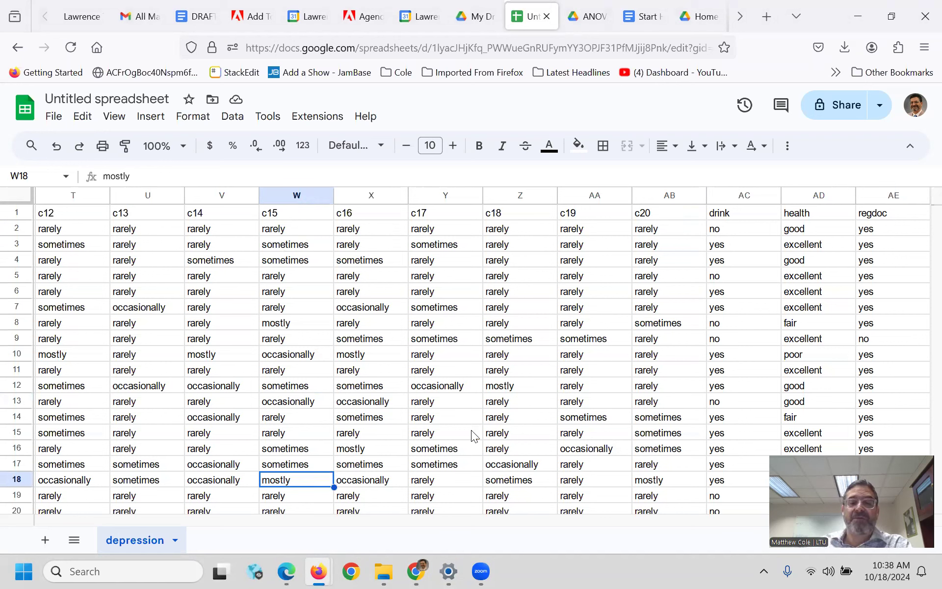
mouse_move(421, 572)
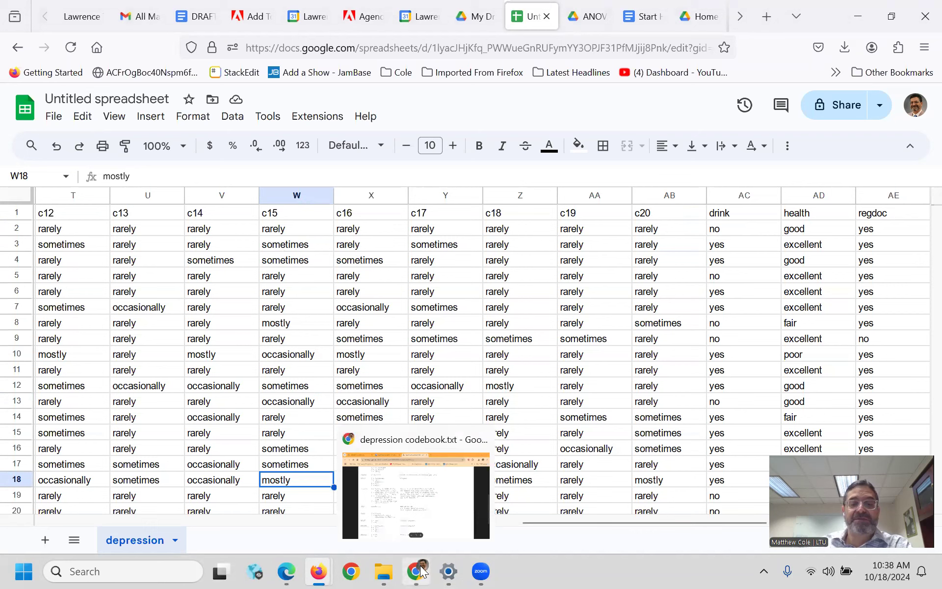
click(427, 504)
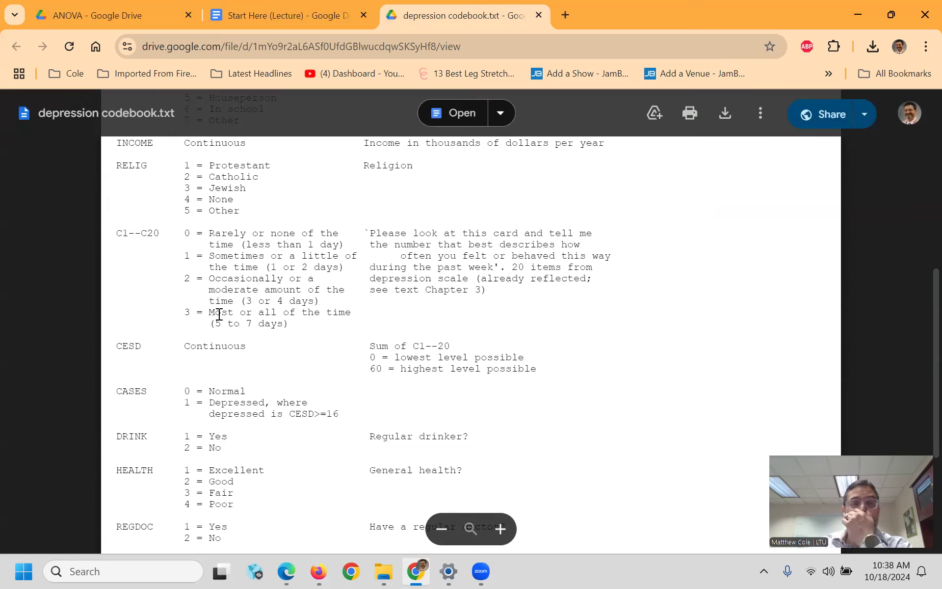
- Switch back to the Firefox spreadsheet and select the entire item columns c1 through c20 (I to AB)
mouse_move(318, 572)
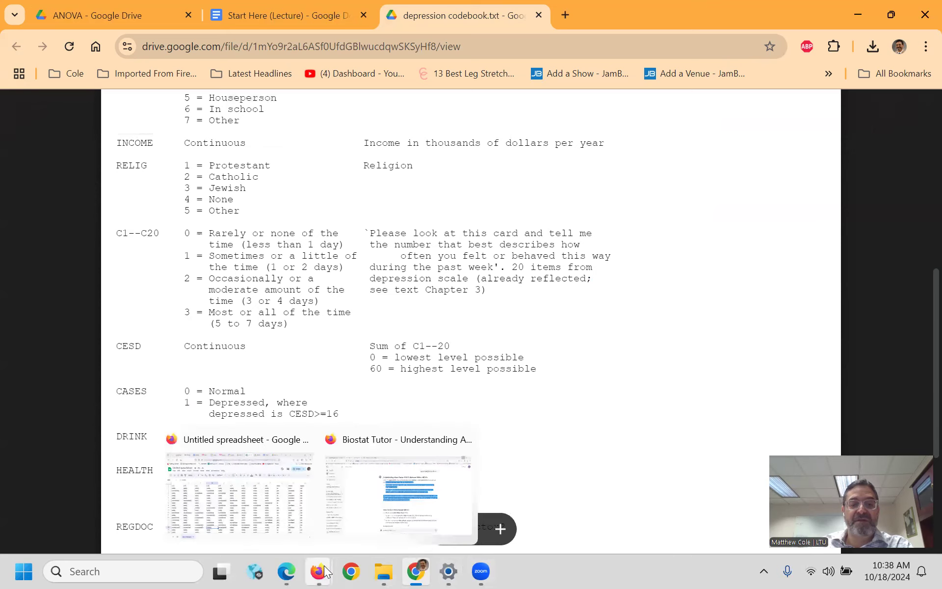
click(265, 513)
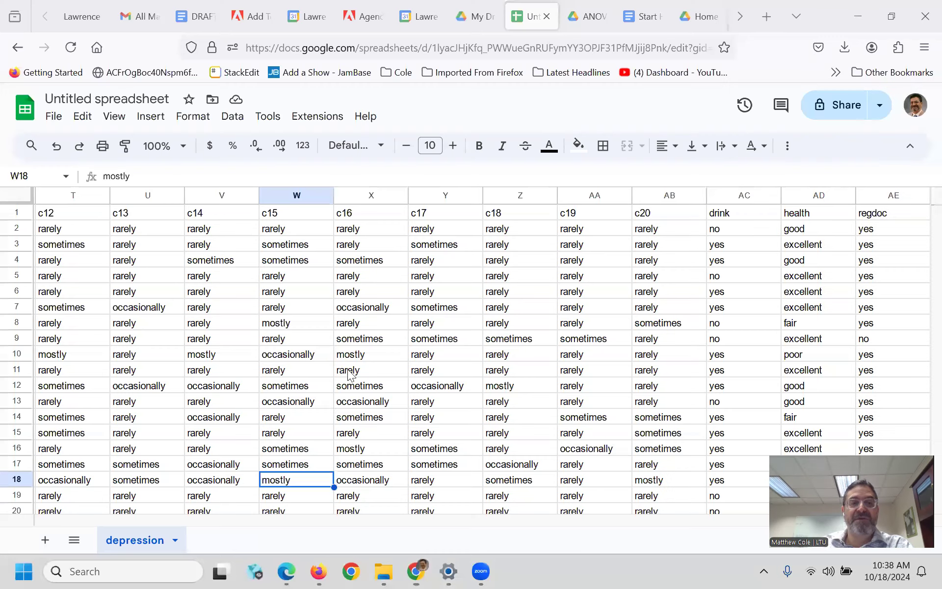
click(138, 210)
key(Left)
key(Left)
key(Left)
key(Left)
key(Left)
key(Left)
key(Left)
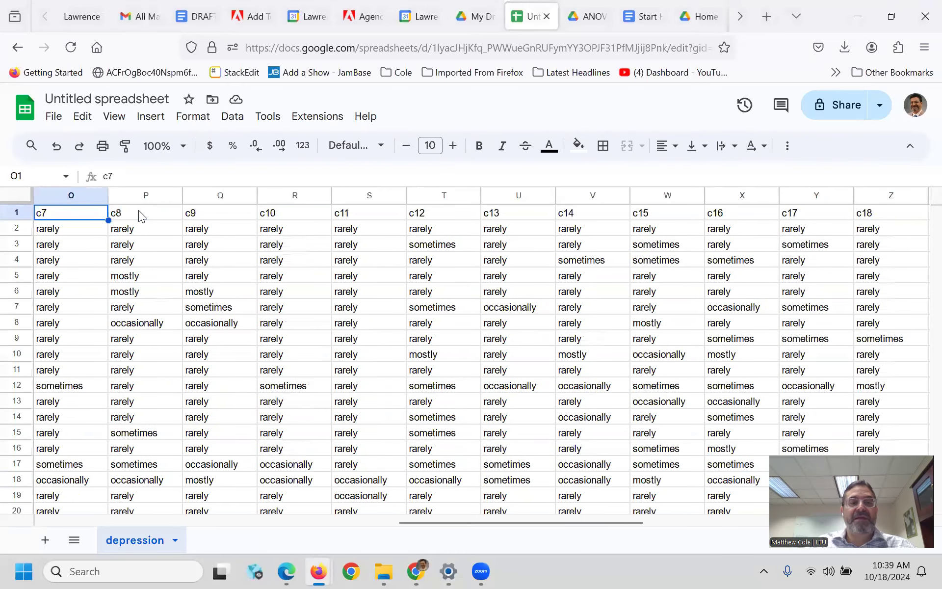
key(Left)
key(Left)
key(Left)
key(Left)
key(Left)
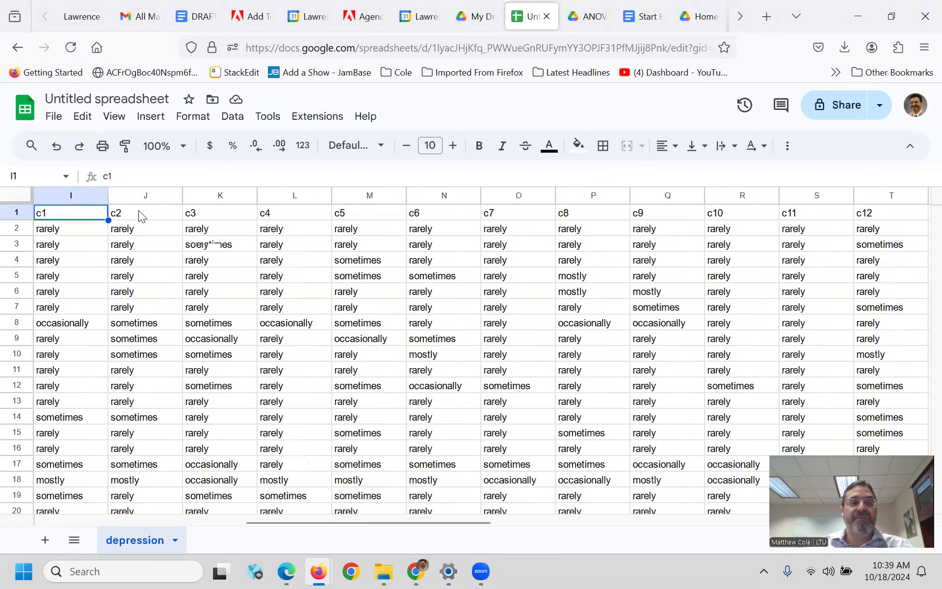
key(Left)
drag(130, 196, 791, 225)
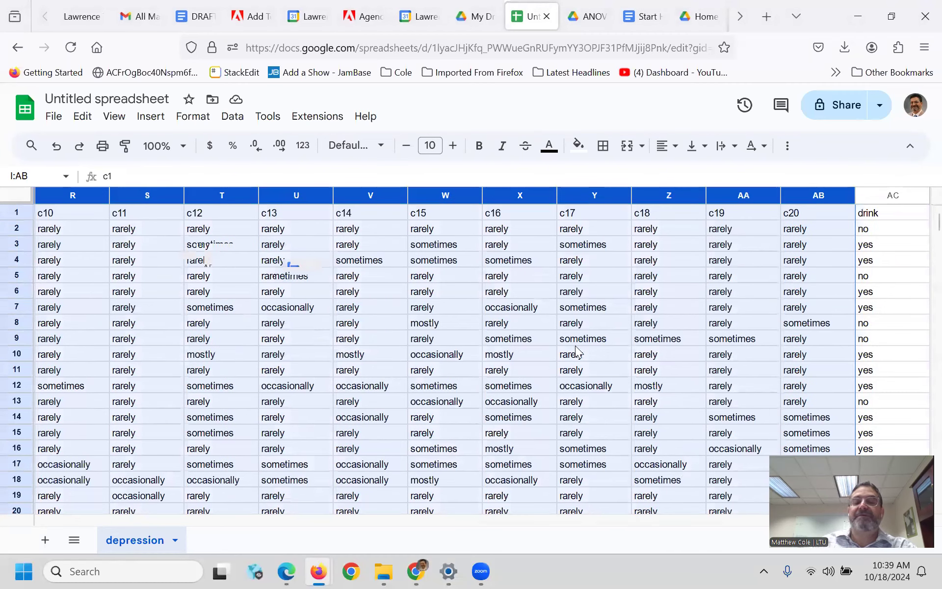
click(88, 120)
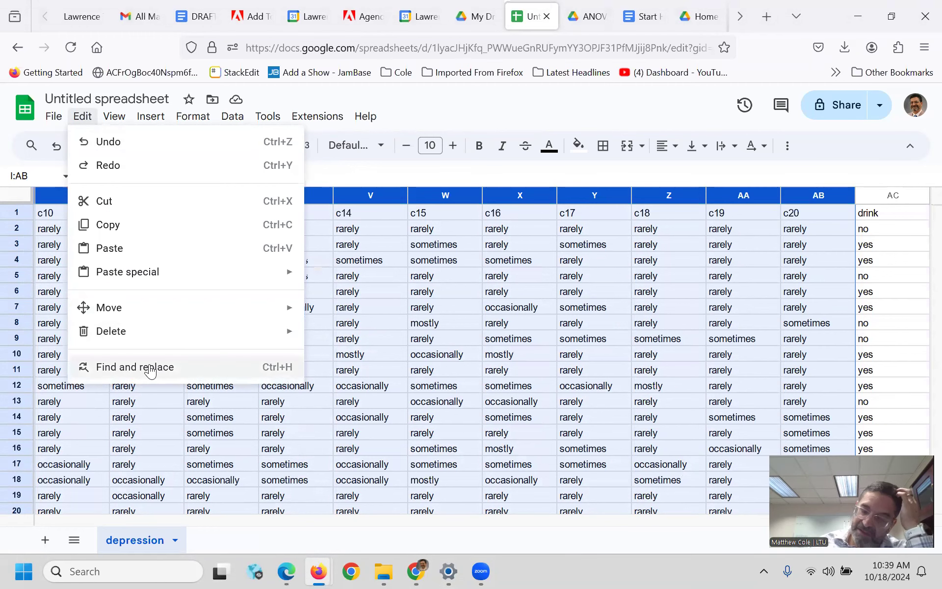
click(285, 371)
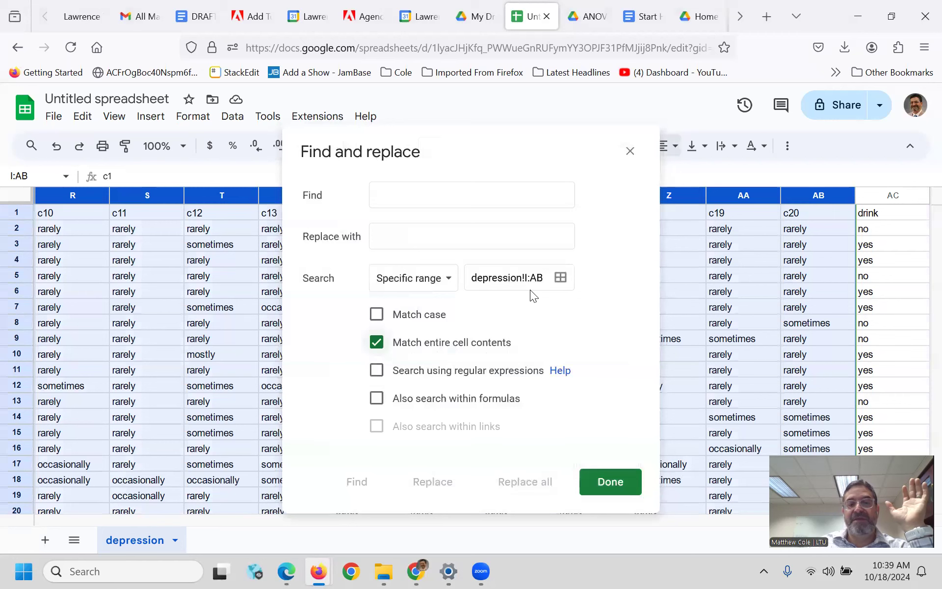
click(631, 152)
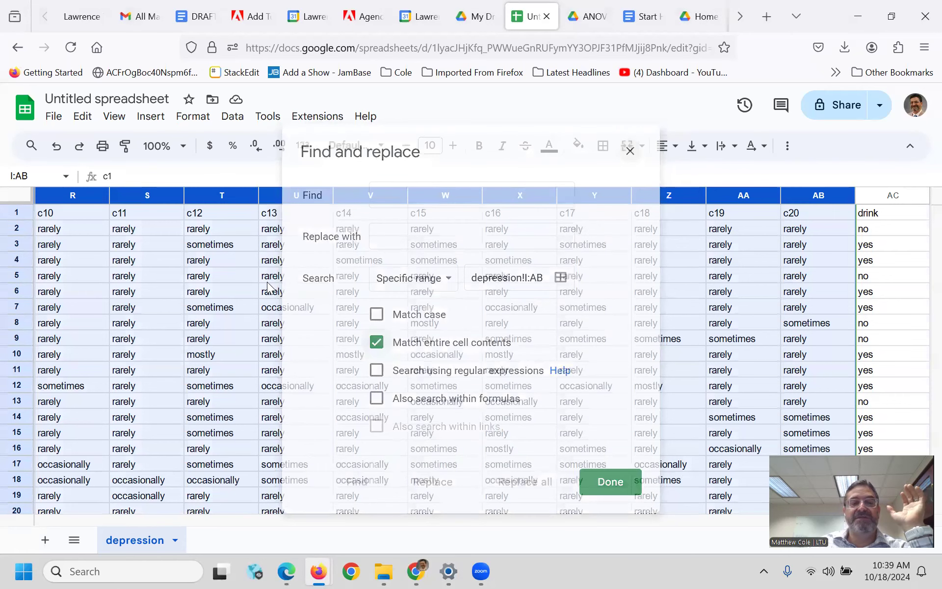
click(204, 266)
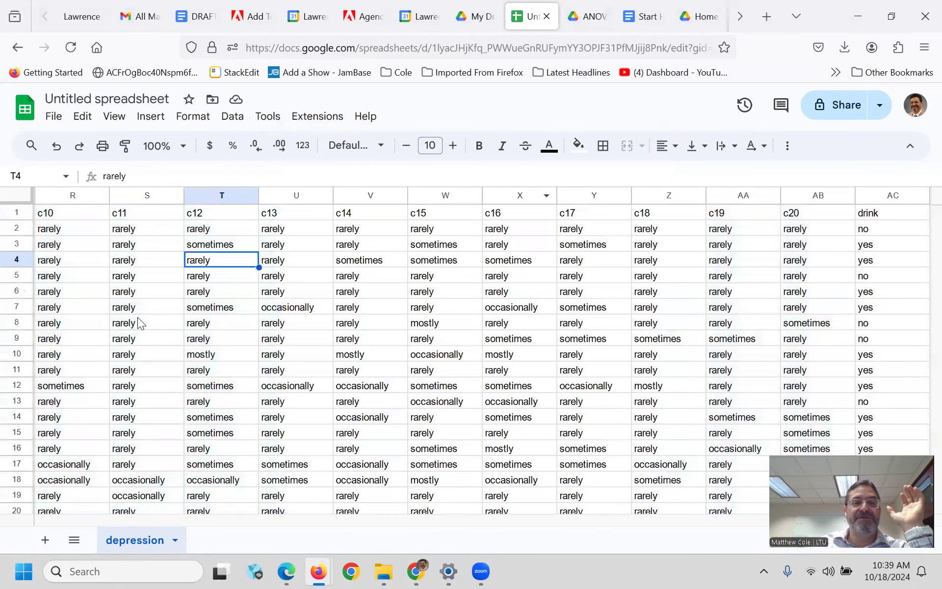
- Copy the first "rarely" response in column c8 and select the entire depression sheet
click(131, 229)
key(Left)
key(Left)
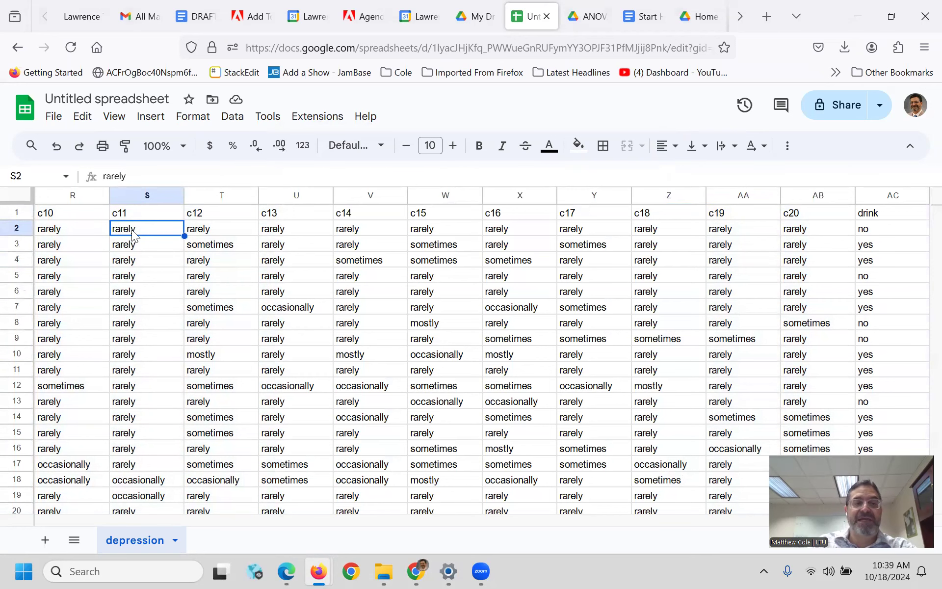
key(Left)
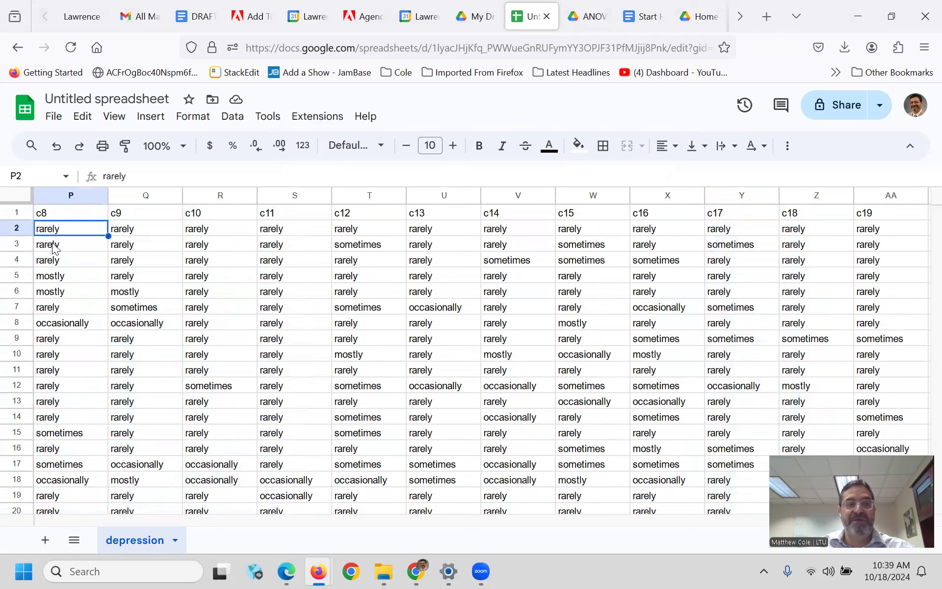
click(14, 195)
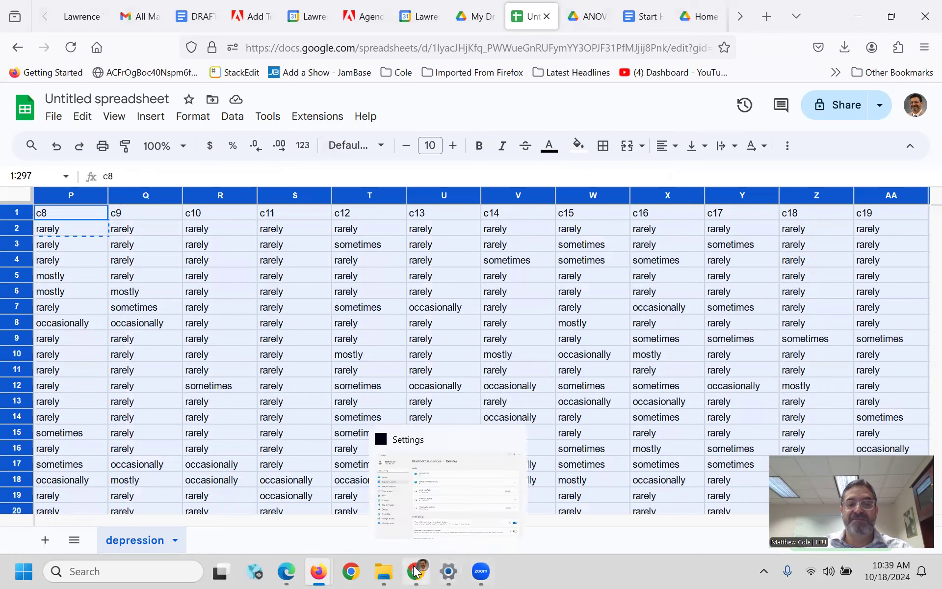
- Switch to the Chrome window to review the C1--C20 response codes in depression codebook.txt, and return to the Firefox spreadsheet
mouse_move(416, 571)
click(437, 503)
scroll(425, 358, up, 3)
scroll(425, 357, down, 5)
scroll(427, 357, down, 8)
scroll(426, 357, up, 4)
scroll(426, 357, up, 3)
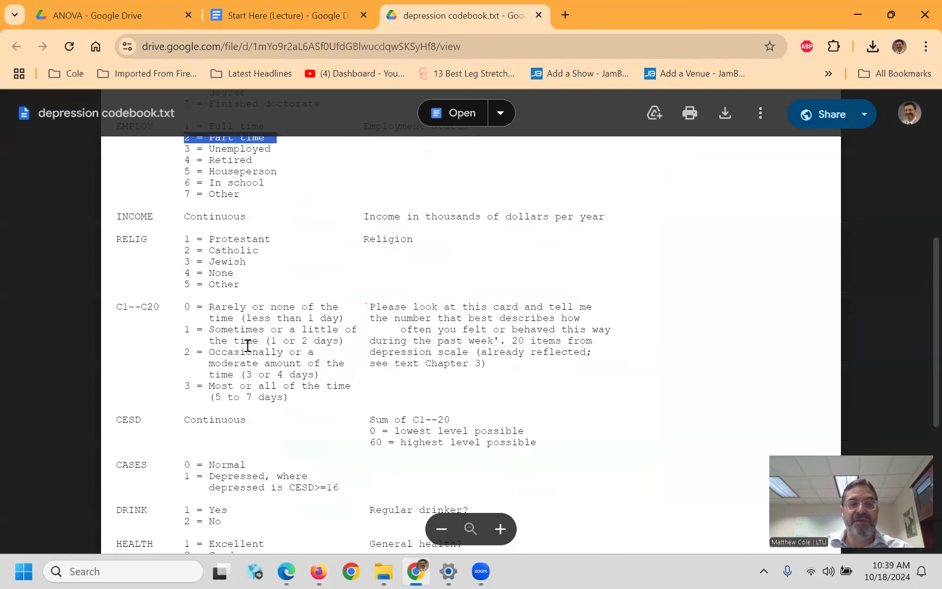
scroll(244, 383, down, 6)
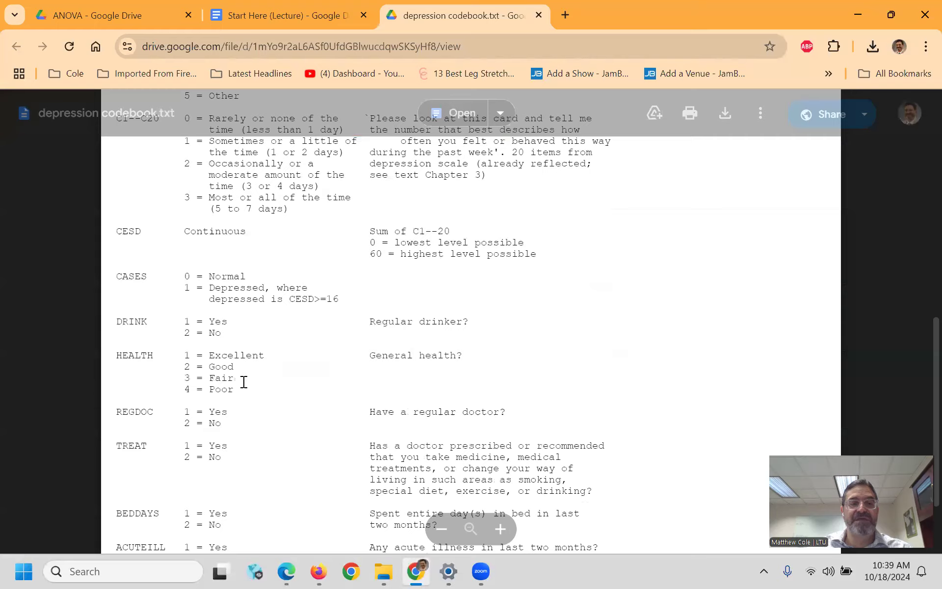
scroll(244, 383, up, 10)
scroll(243, 383, up, 2)
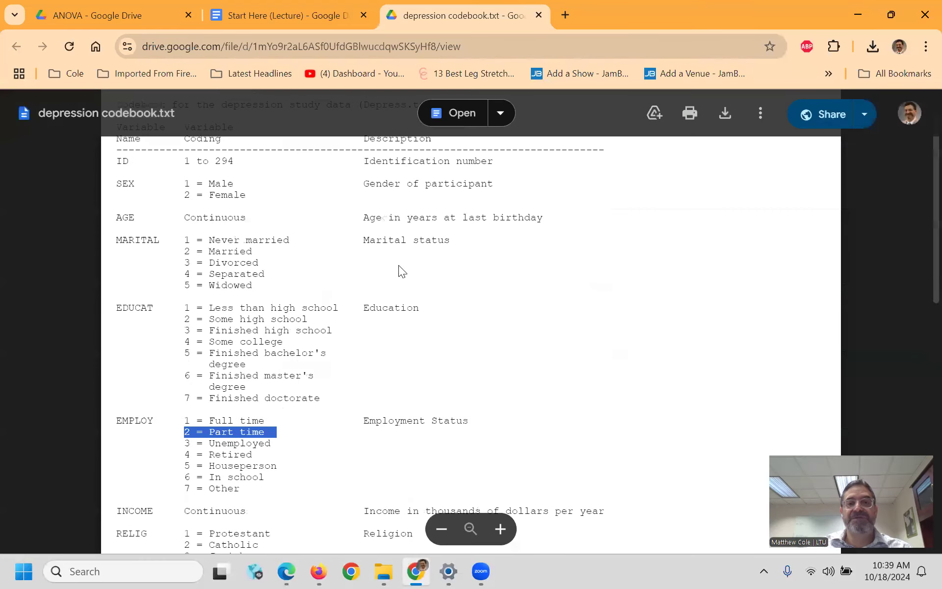
mouse_move(318, 570)
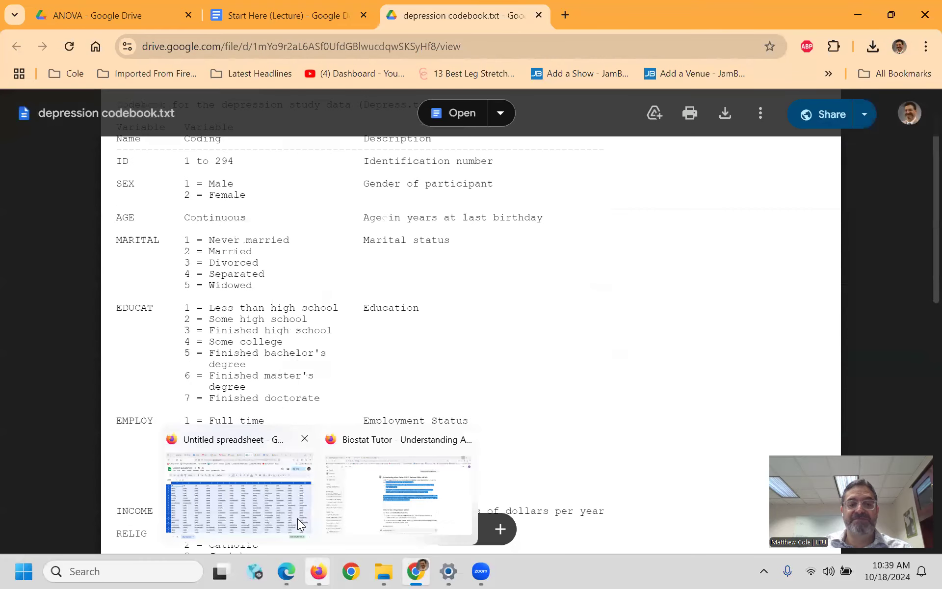
click(266, 506)
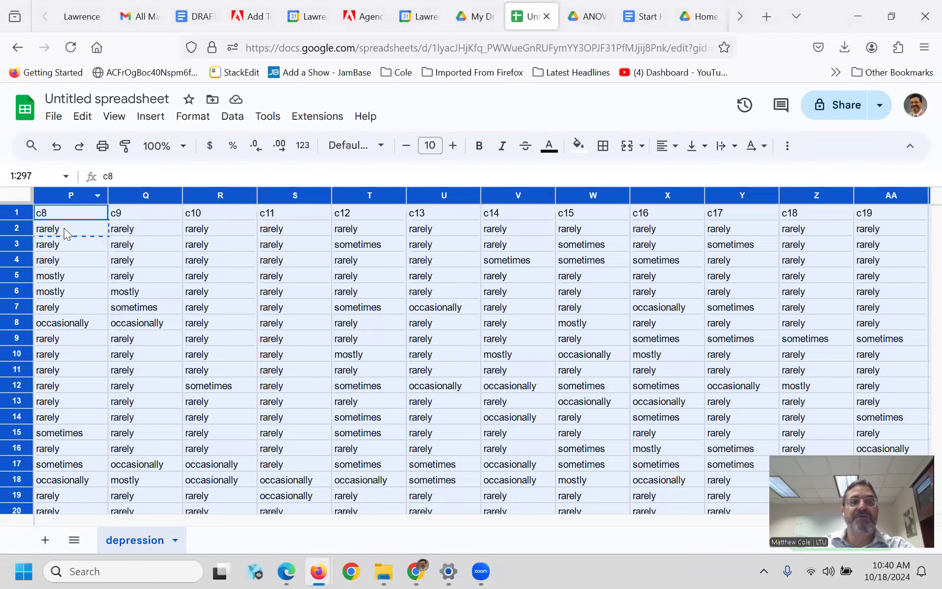
- Replace every "rarely" in the selected sheet with 0 using Find and replace, checking the code in the Chrome codebook
click(83, 117)
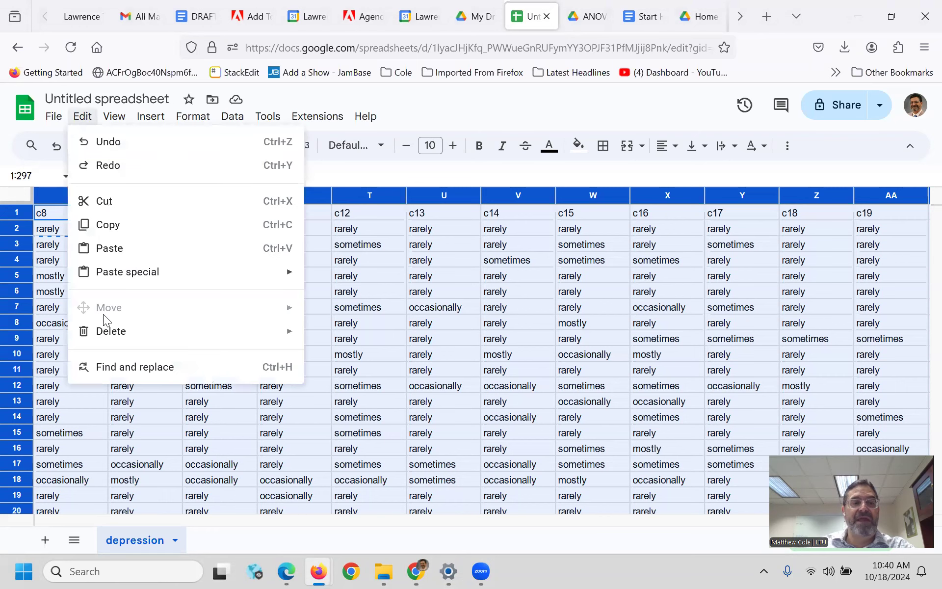
click(120, 369)
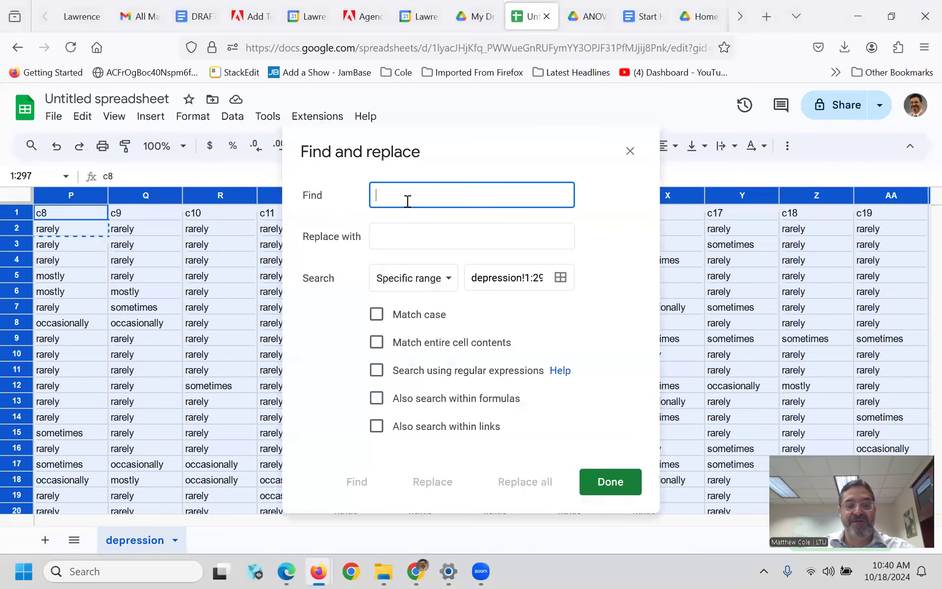
text(rarely)
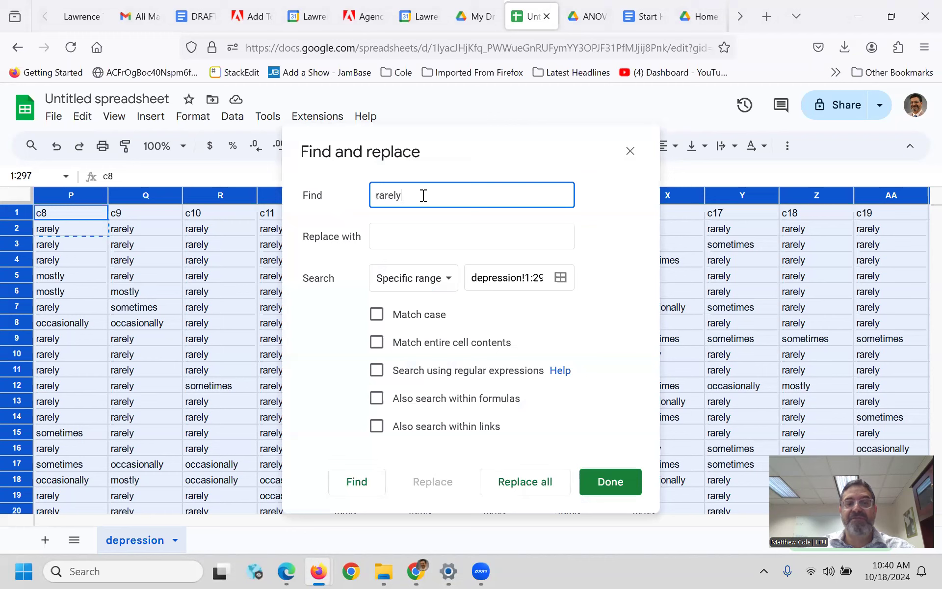
click(399, 237)
mouse_move(429, 567)
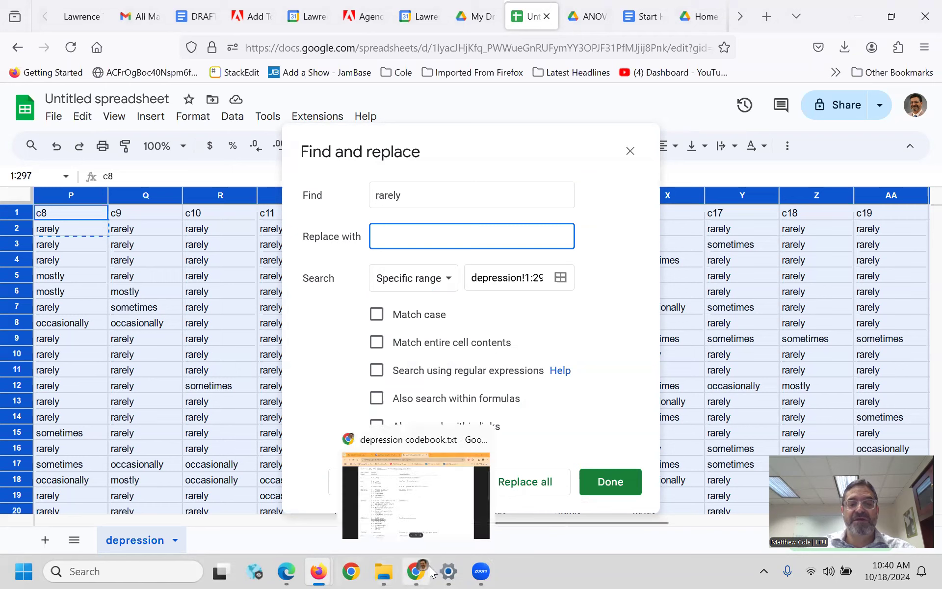
click(402, 485)
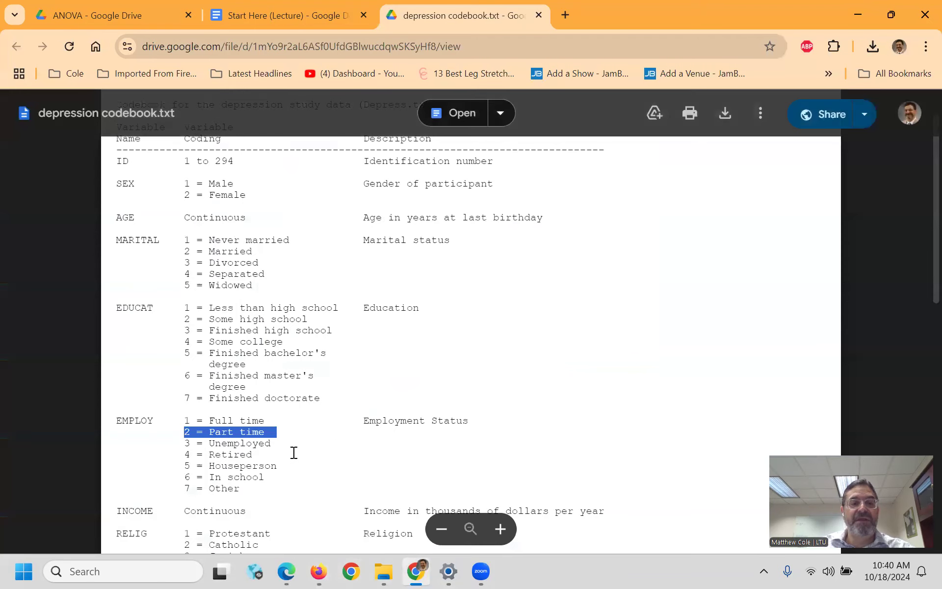
scroll(307, 431, down, 5)
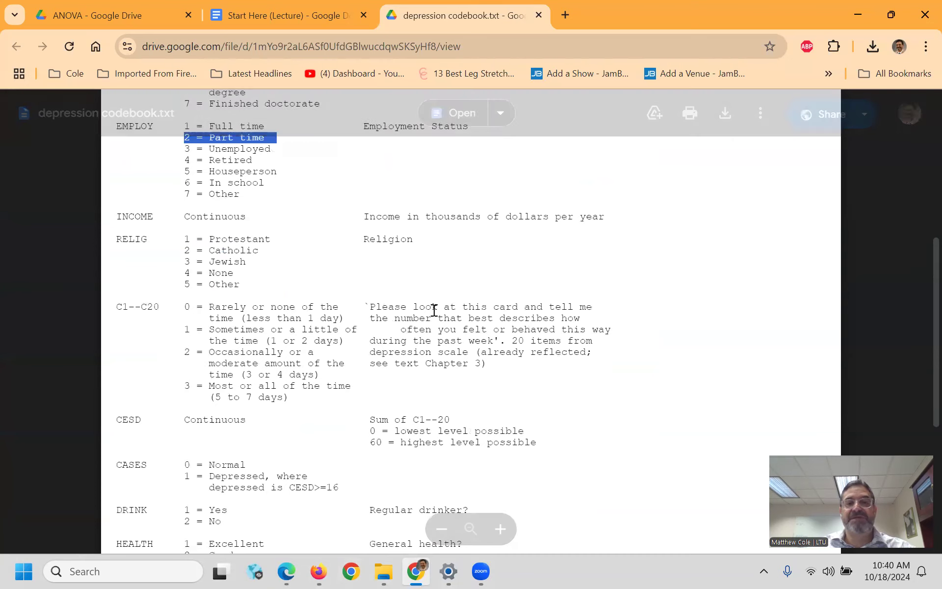
mouse_move(317, 571)
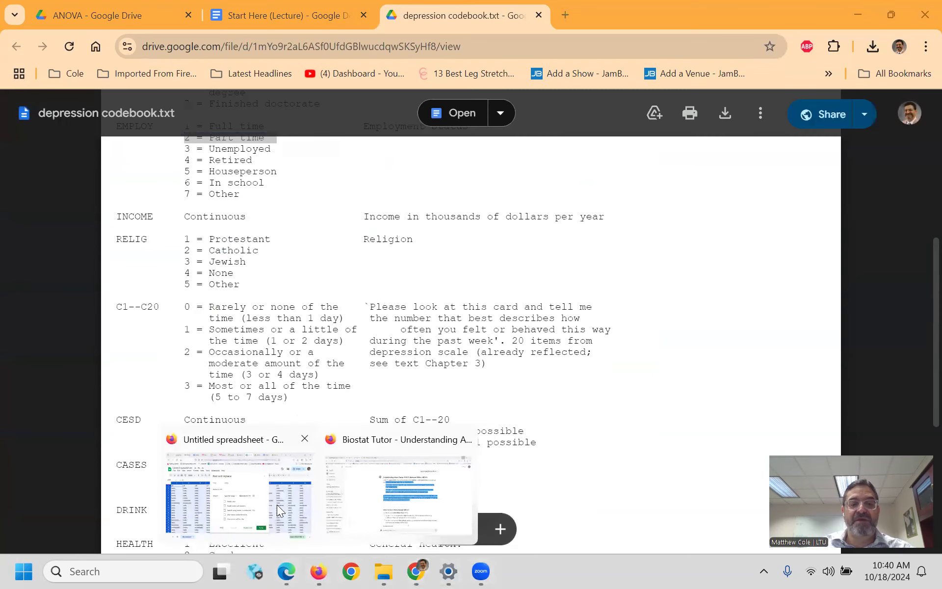
click(279, 508)
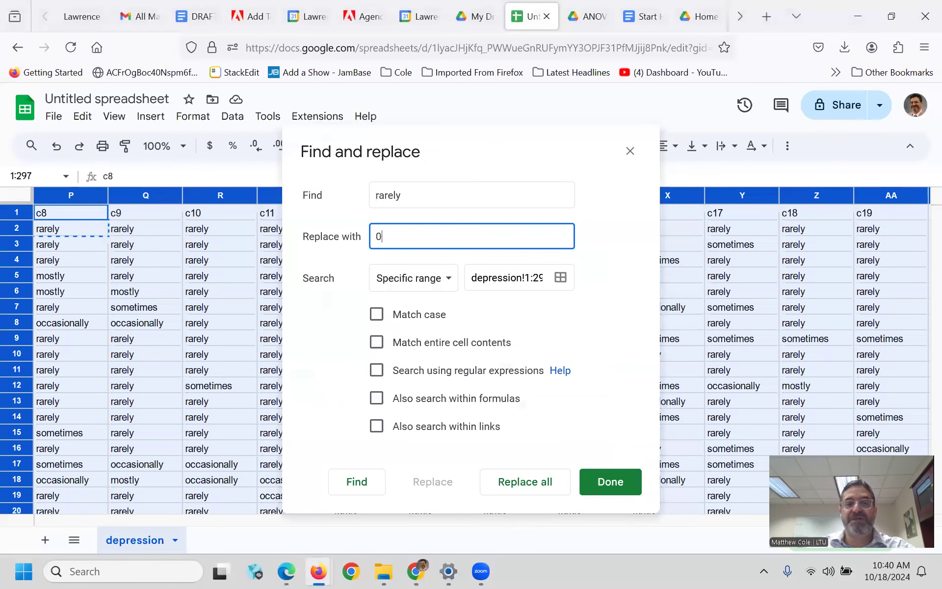
click(528, 487)
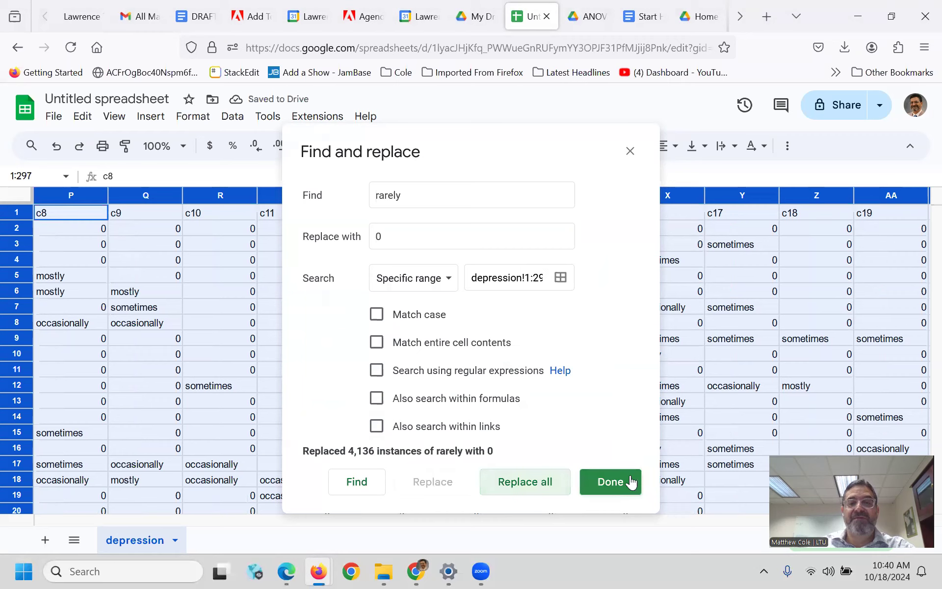
click(616, 481)
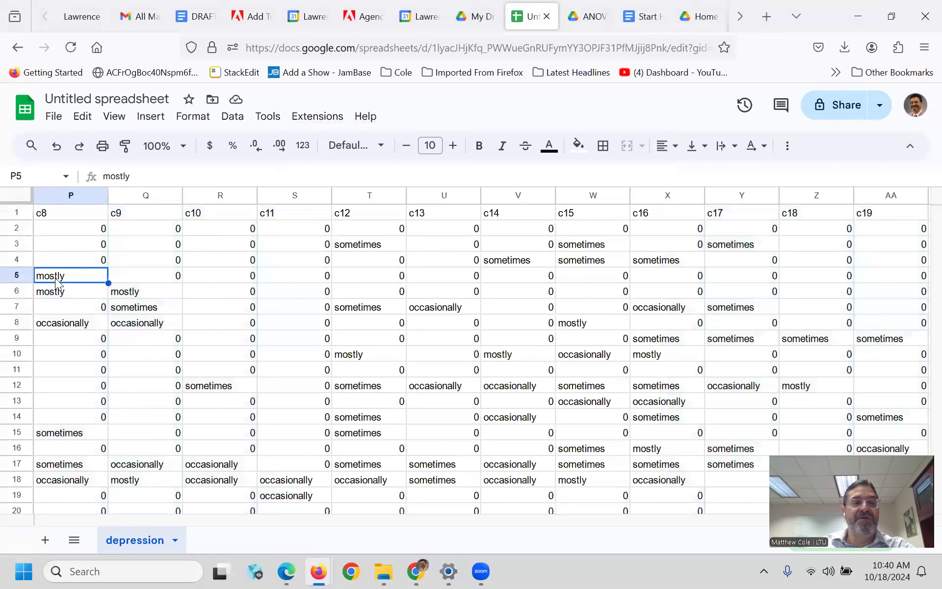
- Copy the "mostly" response in P5 and select the entire sheet, checking its code in the Chrome codebook before returning to Firefox
click(68, 276)
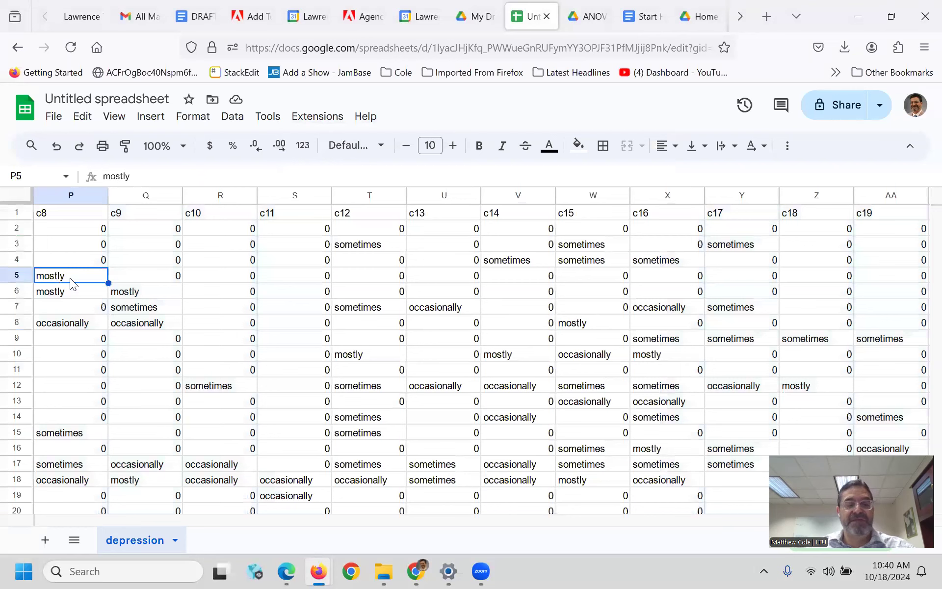
key(ctrl+c)
click(16, 195)
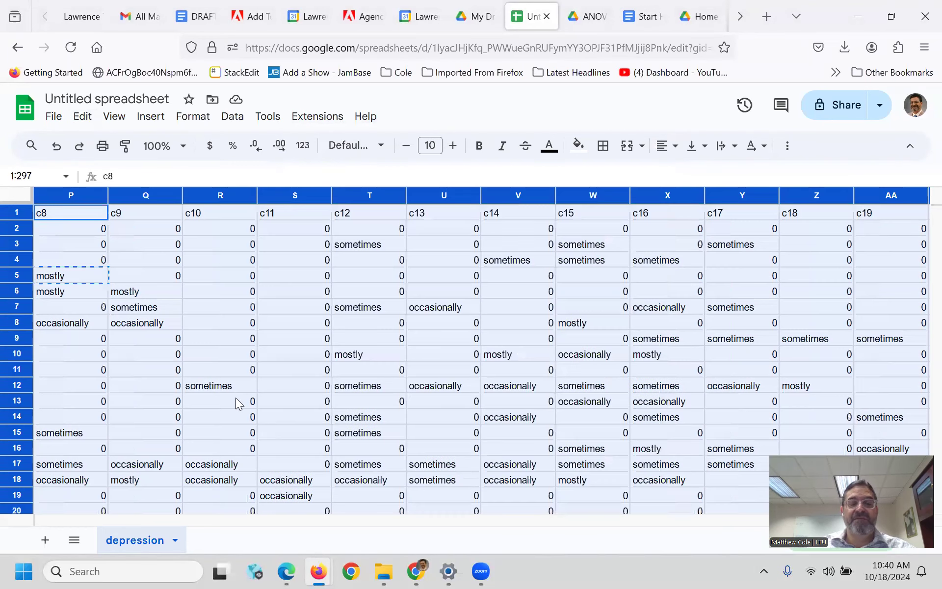
click(412, 569)
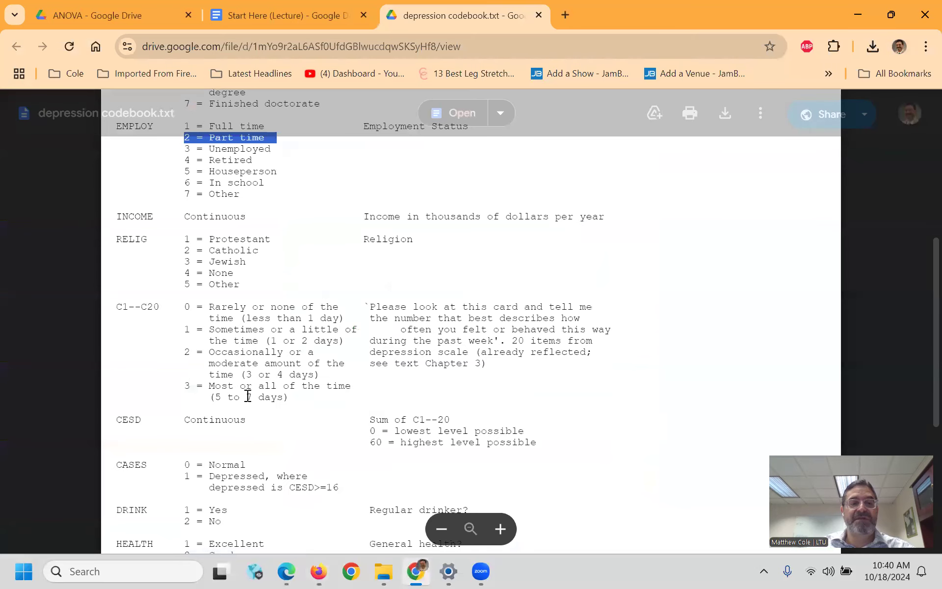
mouse_move(319, 572)
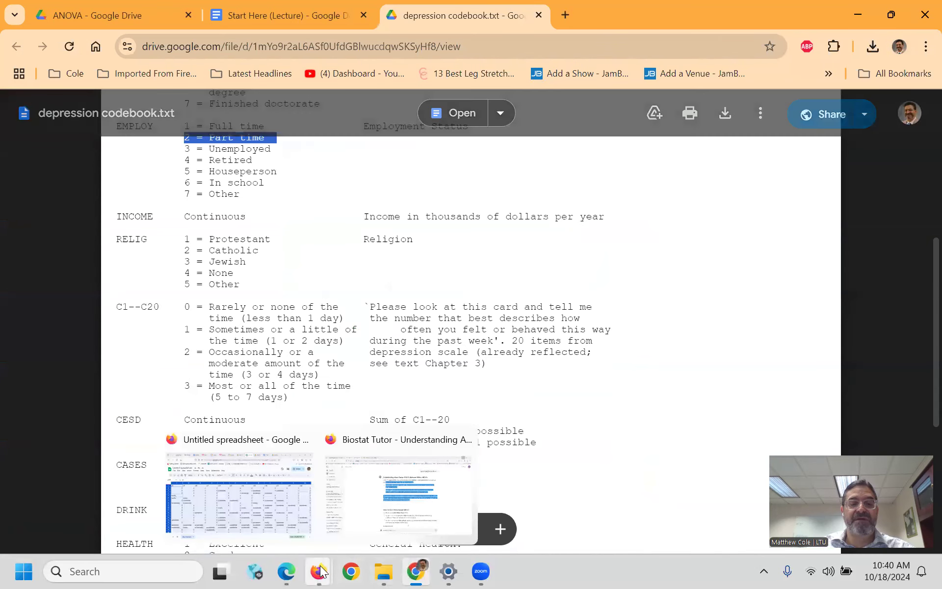
click(275, 520)
- Replace every "mostly" in the selected sheet with 3 using Find and replace
click(83, 115)
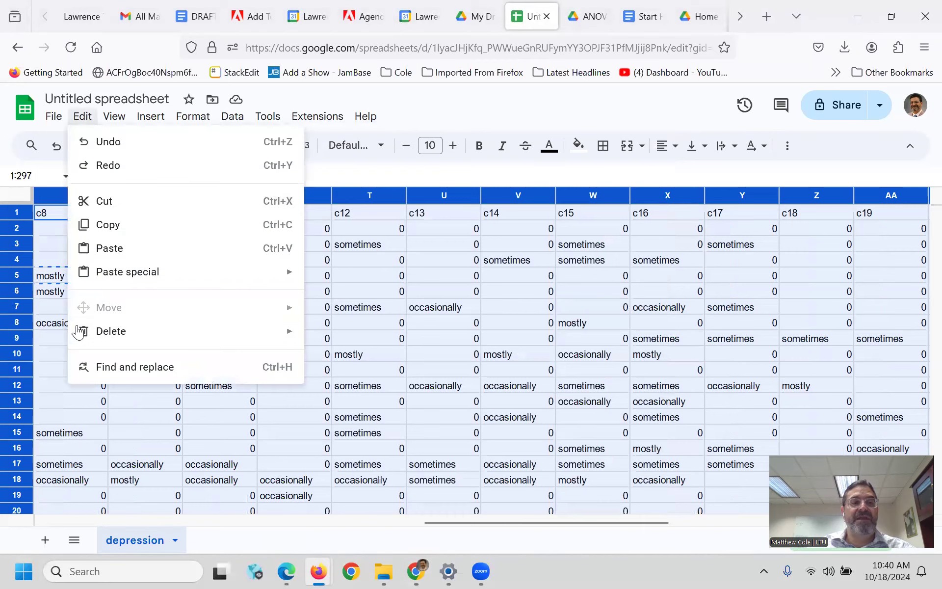
click(130, 367)
click(425, 185)
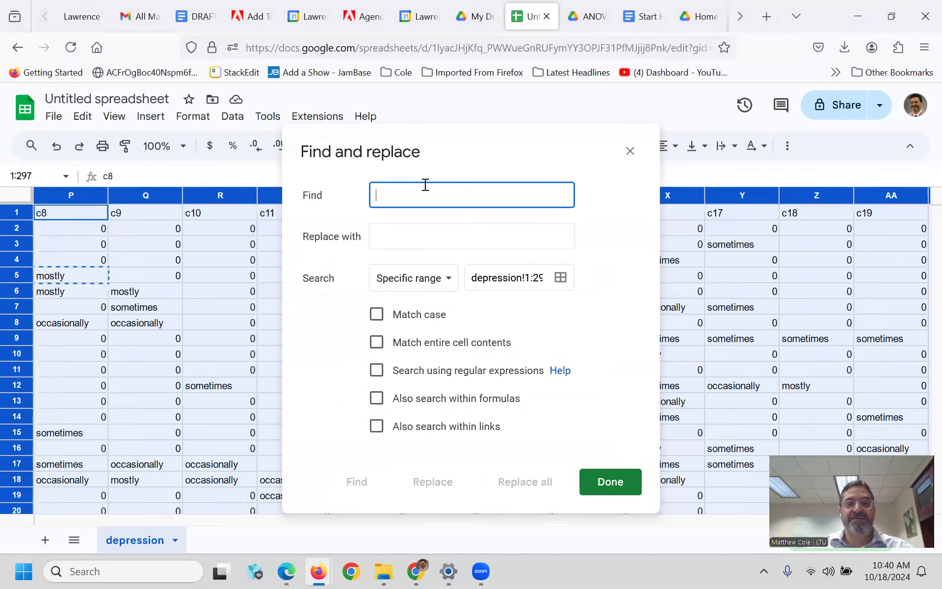
text(mostly)
click(415, 240)
text(3)
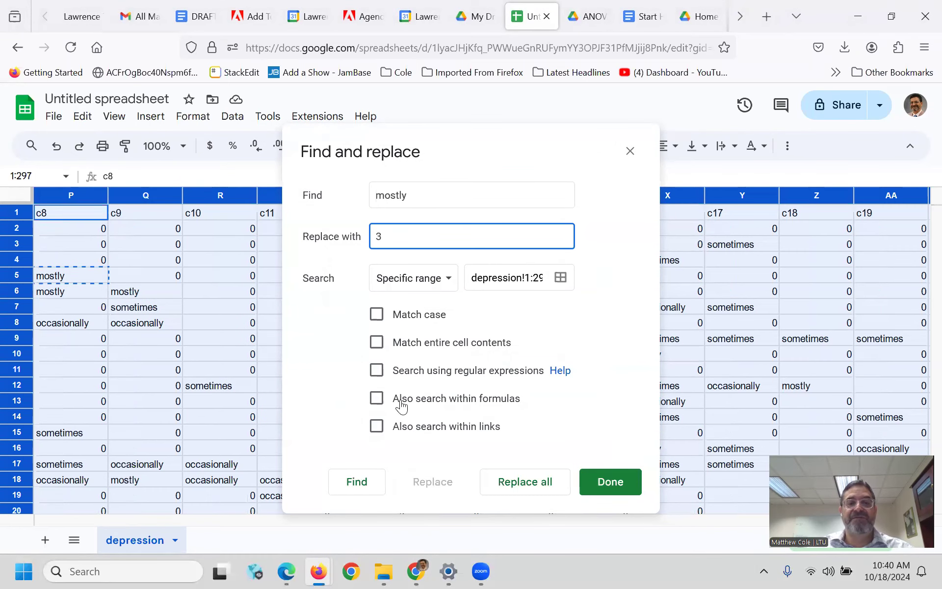
click(519, 483)
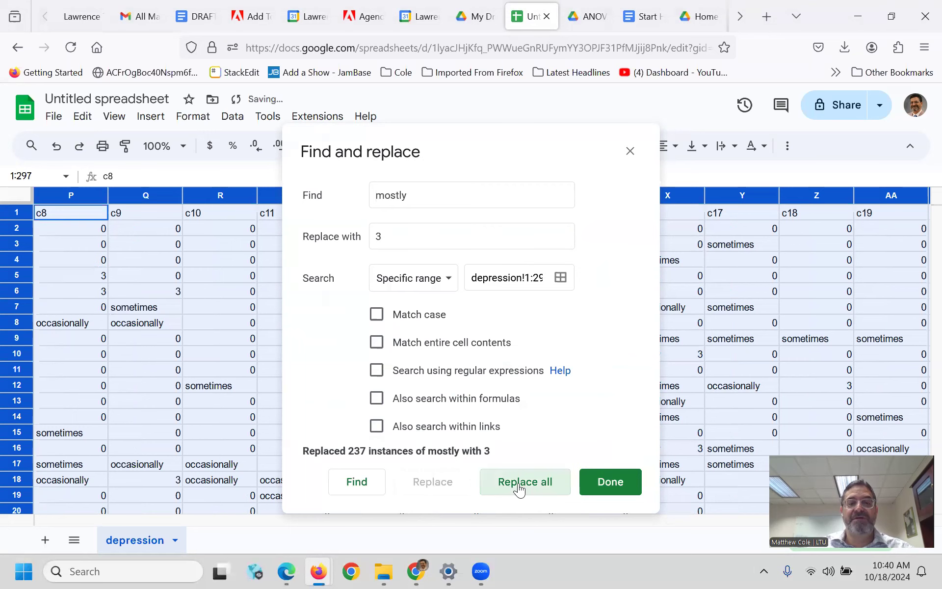
click(610, 483)
- Copy the "occasionally" response in P8 and select the entire sheet, checking its code in the Chrome codebook before returning to Firefox
click(65, 323)
key(ctrl+c)
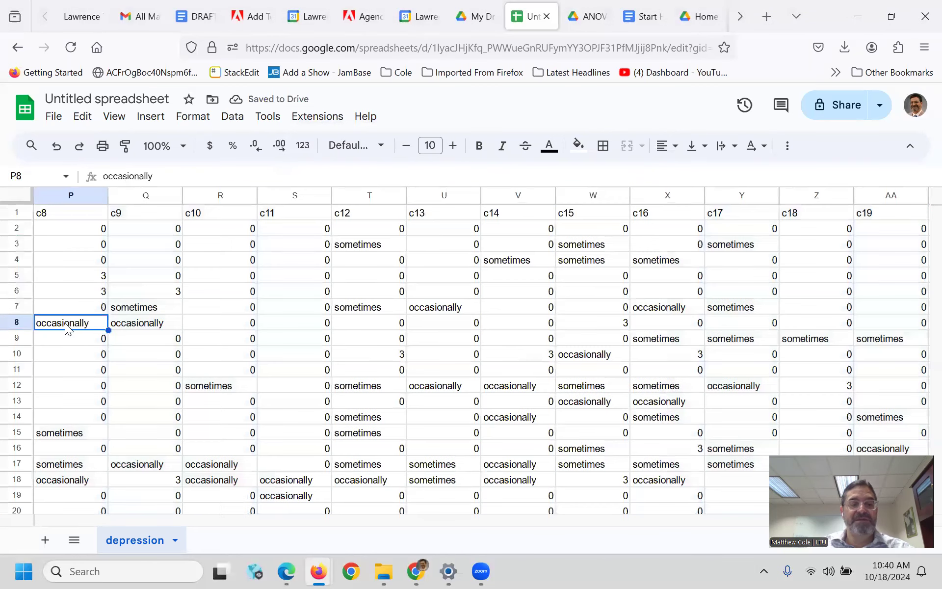
click(21, 194)
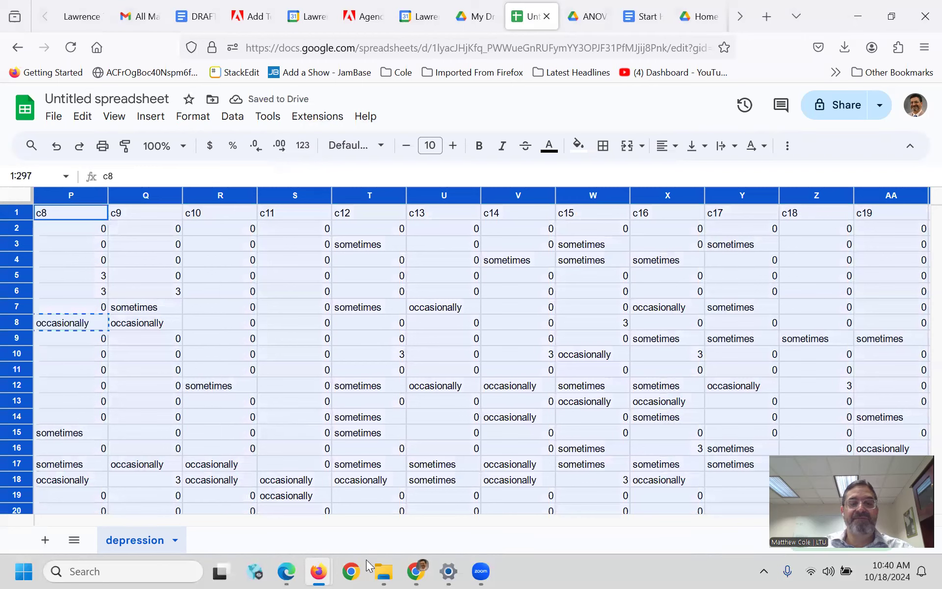
mouse_move(415, 571)
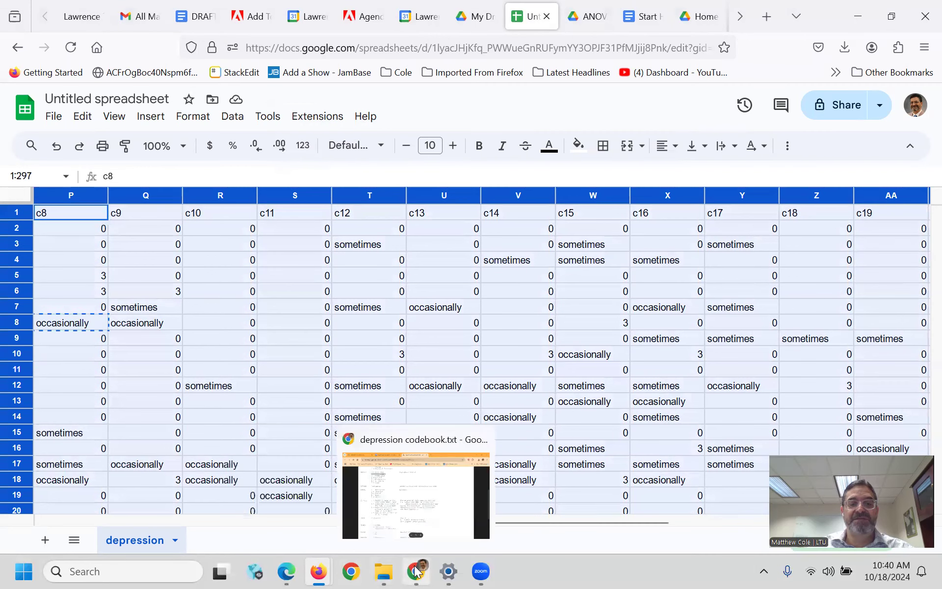
click(422, 508)
mouse_move(319, 571)
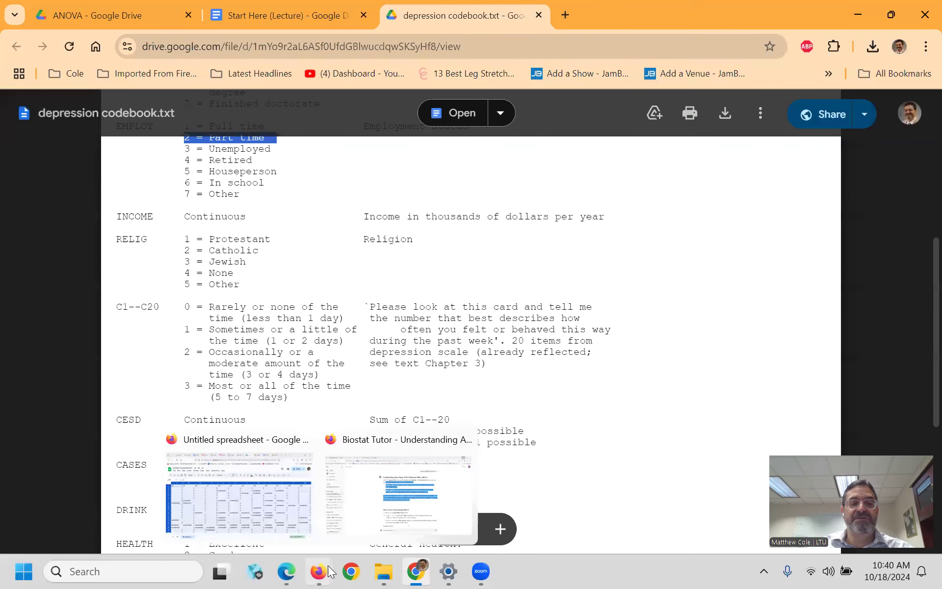
click(241, 496)
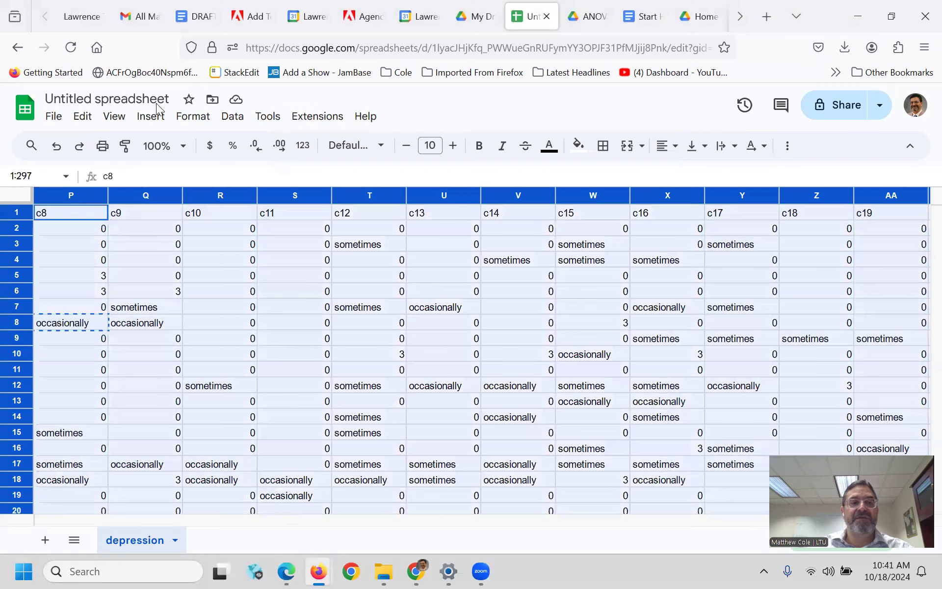
- Replace every "occasionally" in the selected sheet with 2 using Find and replace
click(82, 117)
mouse_move(117, 344)
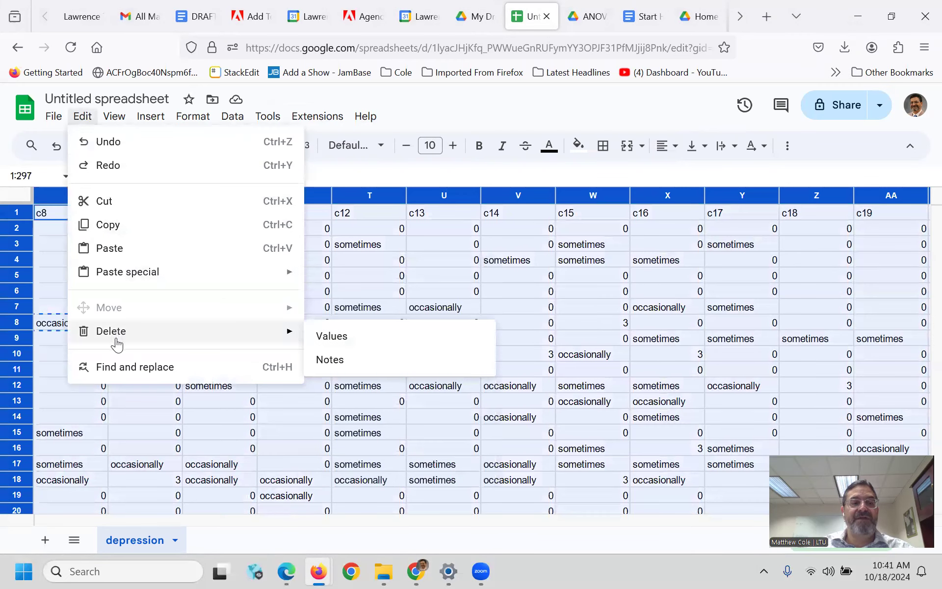
click(118, 367)
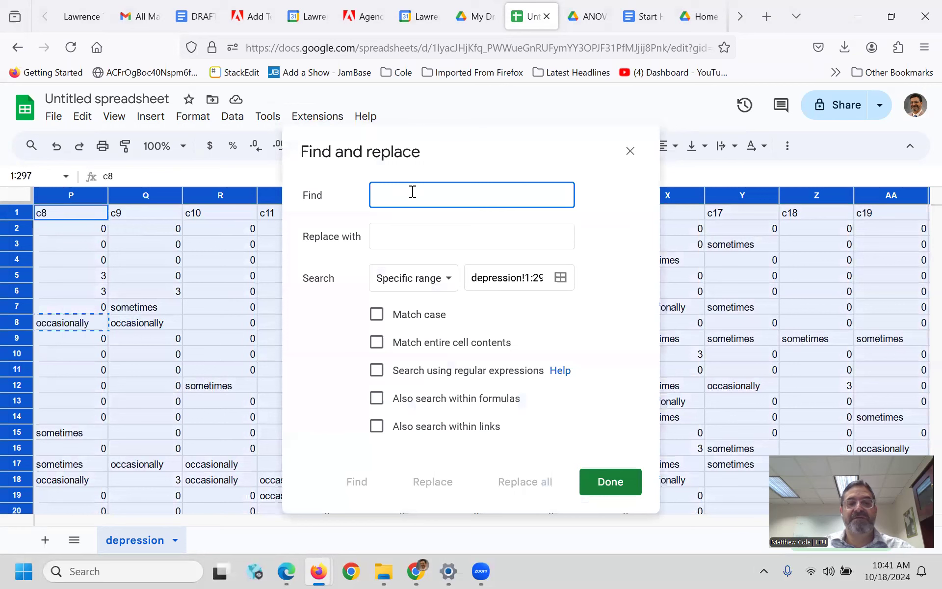
text(occasionally)
click(405, 239)
text(2)
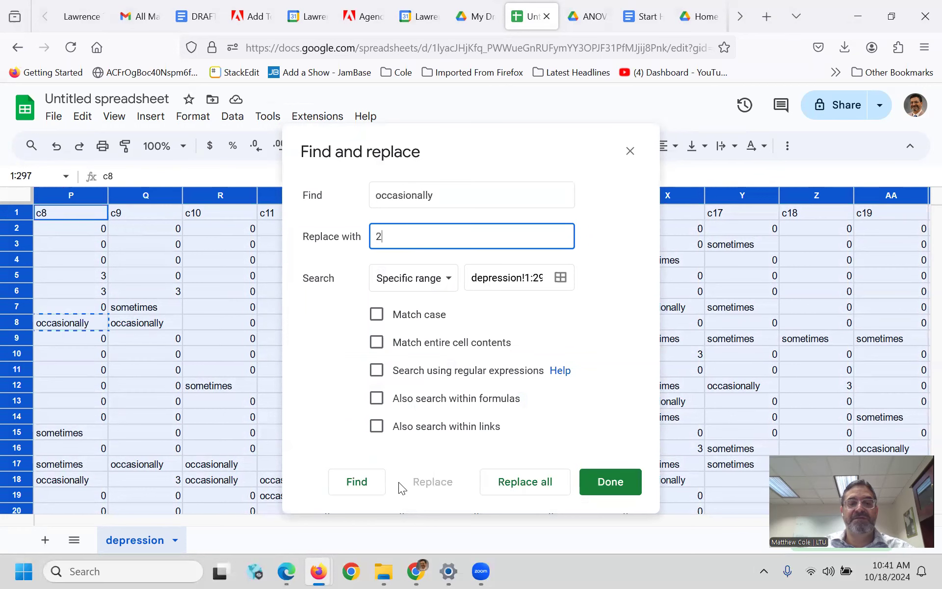
click(526, 485)
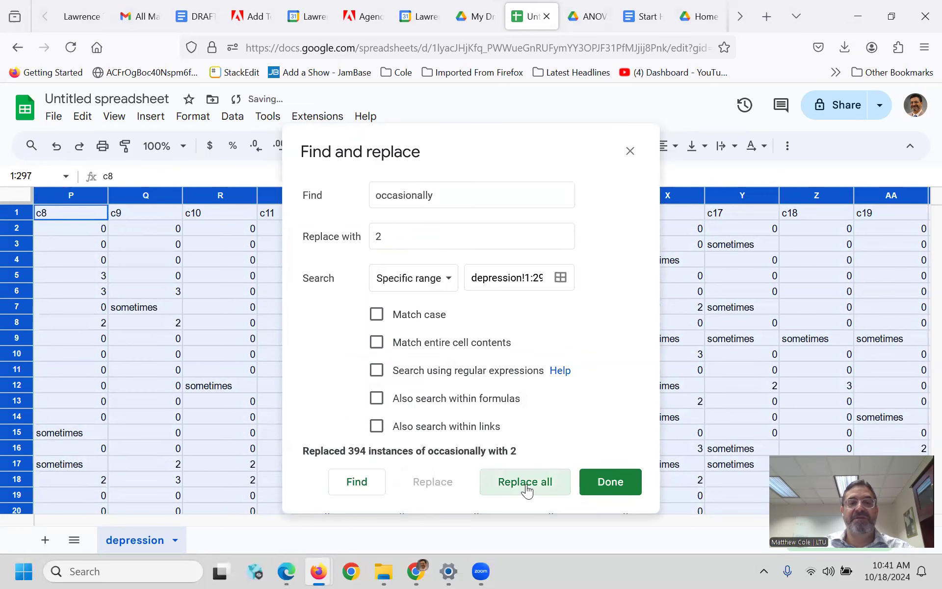
click(610, 482)
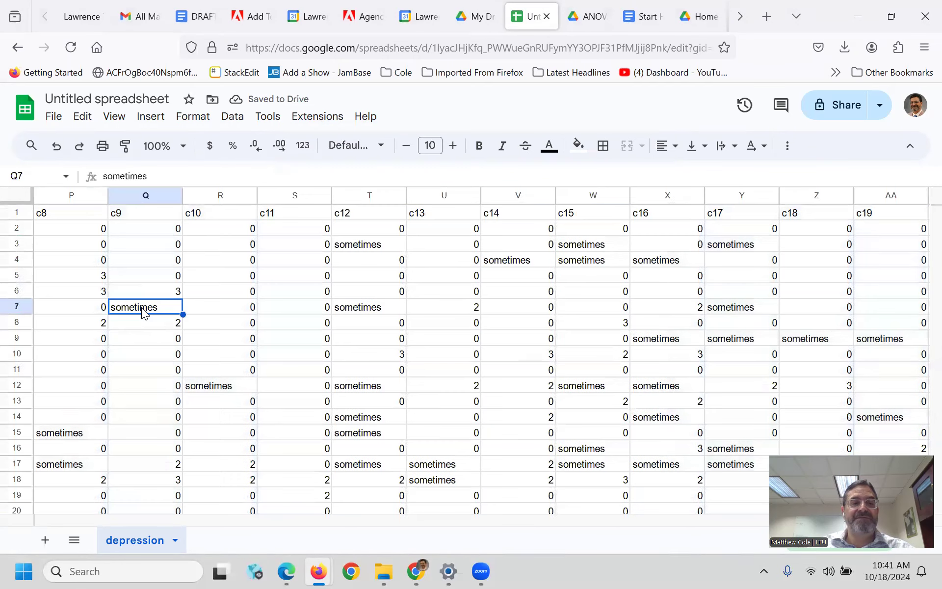
- Copy the "sometimes" response in Q7 and select the entire sheet, checking its code in the Chrome codebook before returning to Firefox
click(144, 309)
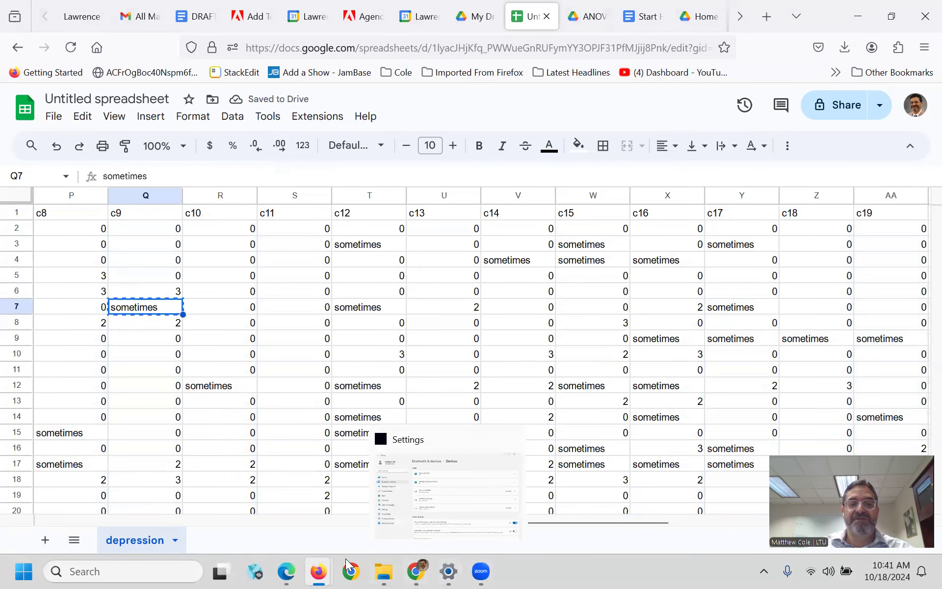
click(417, 570)
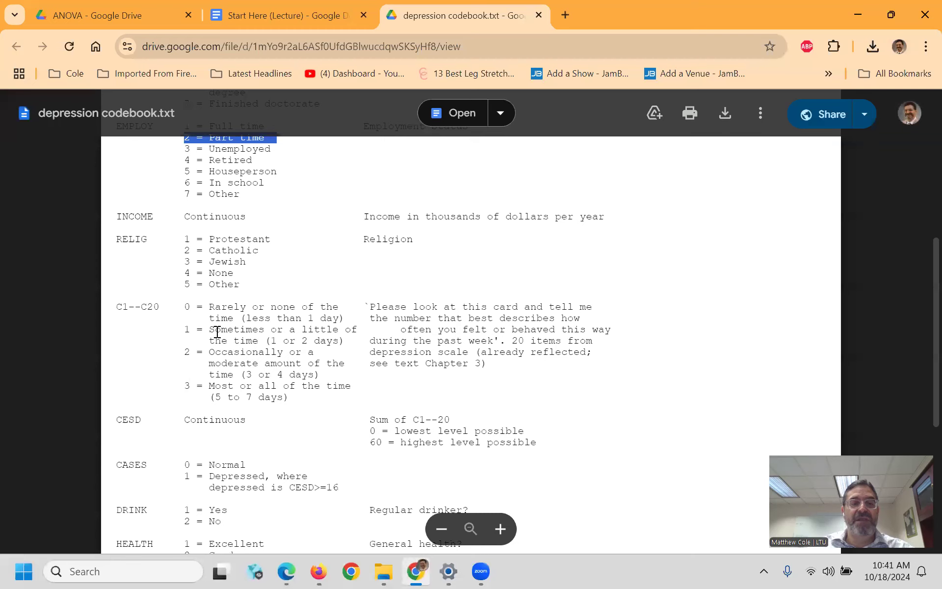
mouse_move(318, 570)
click(270, 505)
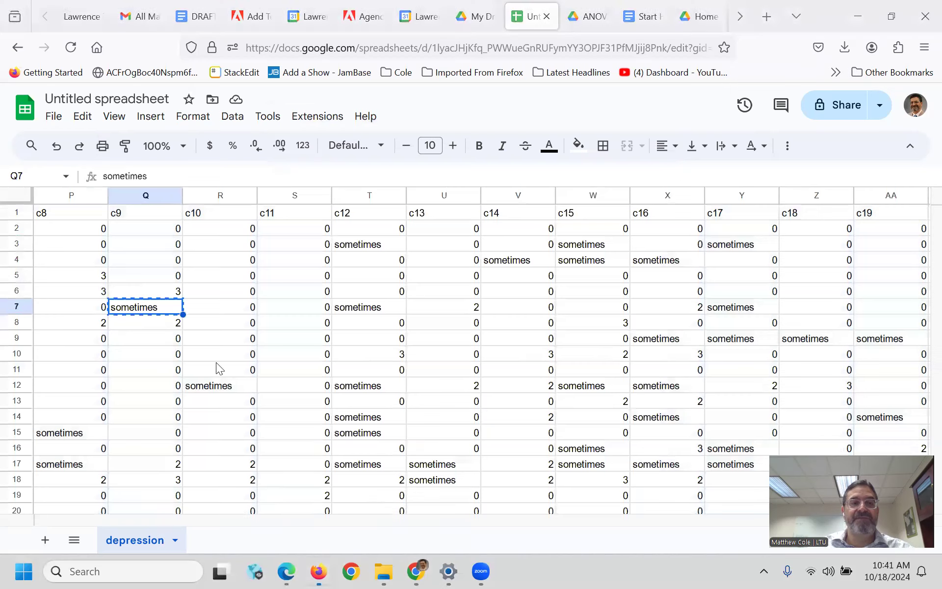
click(18, 197)
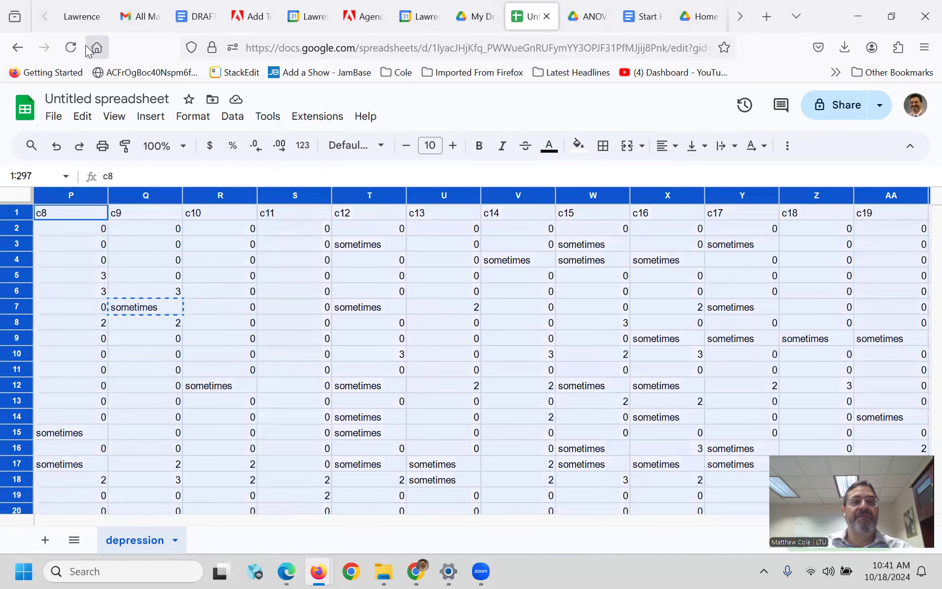
- Replace every "sometimes" in the selected sheet with 1 using Find and replace
click(79, 117)
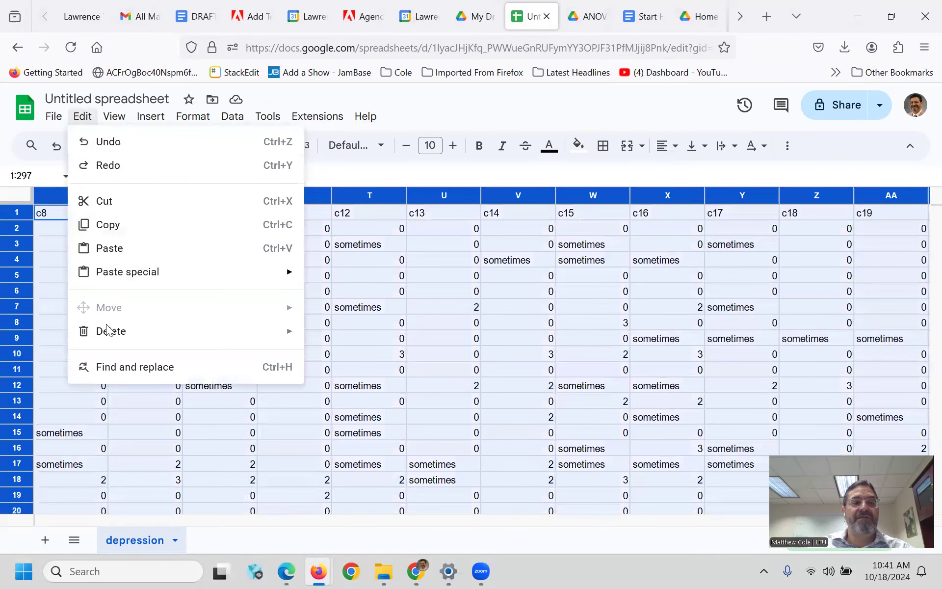
click(114, 377)
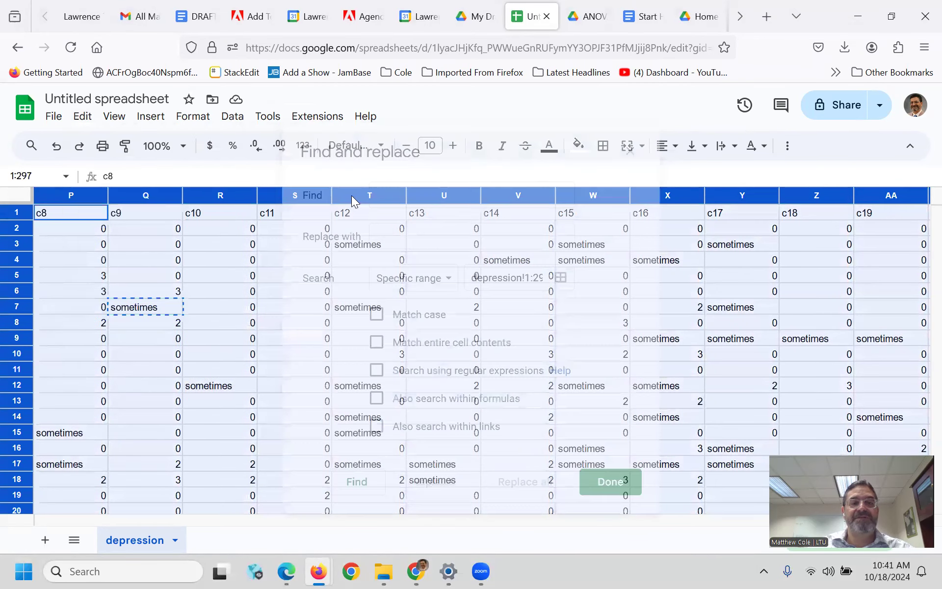
text(sometimes)
click(414, 236)
text(1)
click(519, 484)
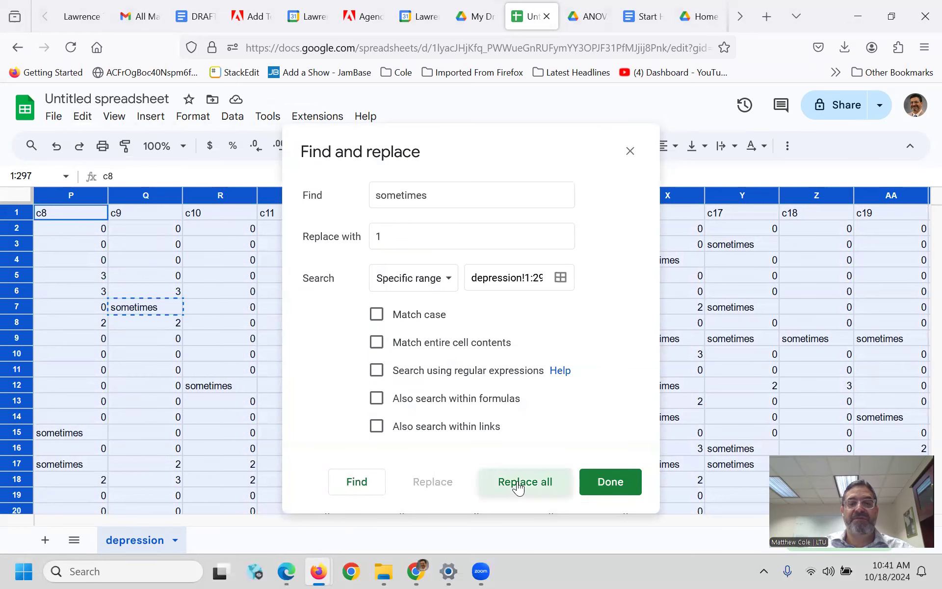
click(610, 482)
- Look through the c1 to c20 columns to check that all responses are recoded as numbers
scroll(295, 363, down, 5)
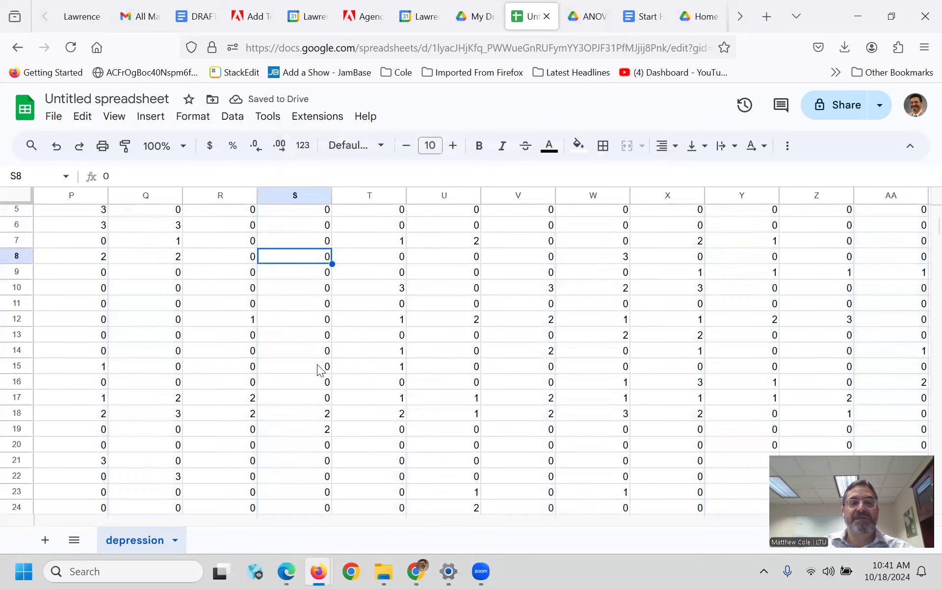
scroll(316, 370, up, 5)
click(199, 232)
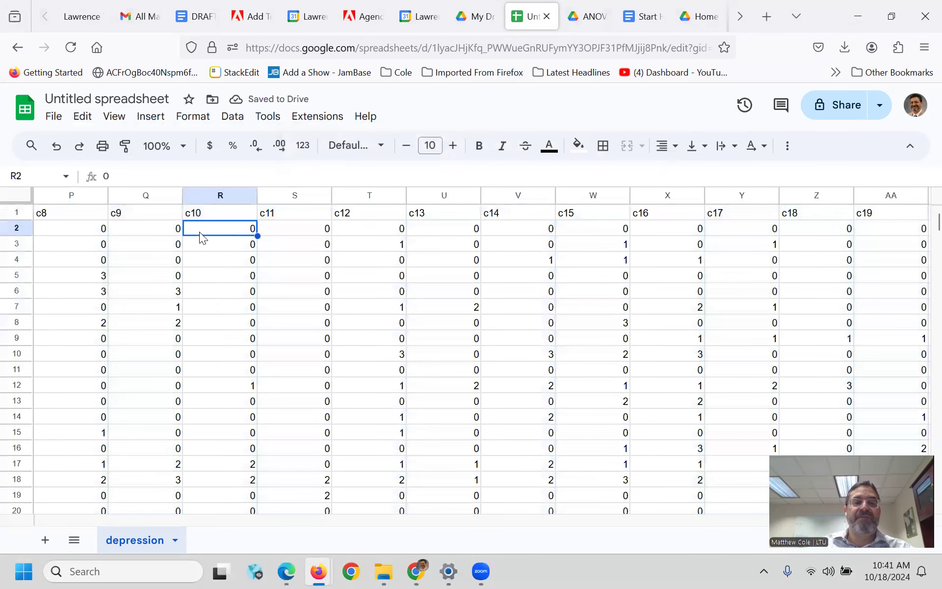
key(Left)
key(Left)
key(Left)
key(Left)
key(Left)
key(Left)
key(Left)
key(Left)
key(Left)
key(Left)
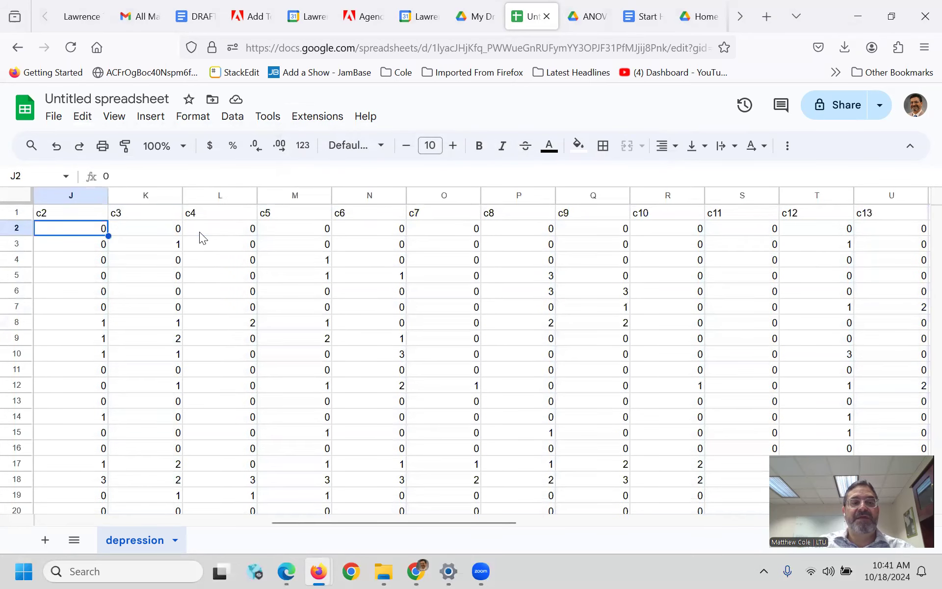
key(Right)
key(Right)
key(Right)
key(Right)
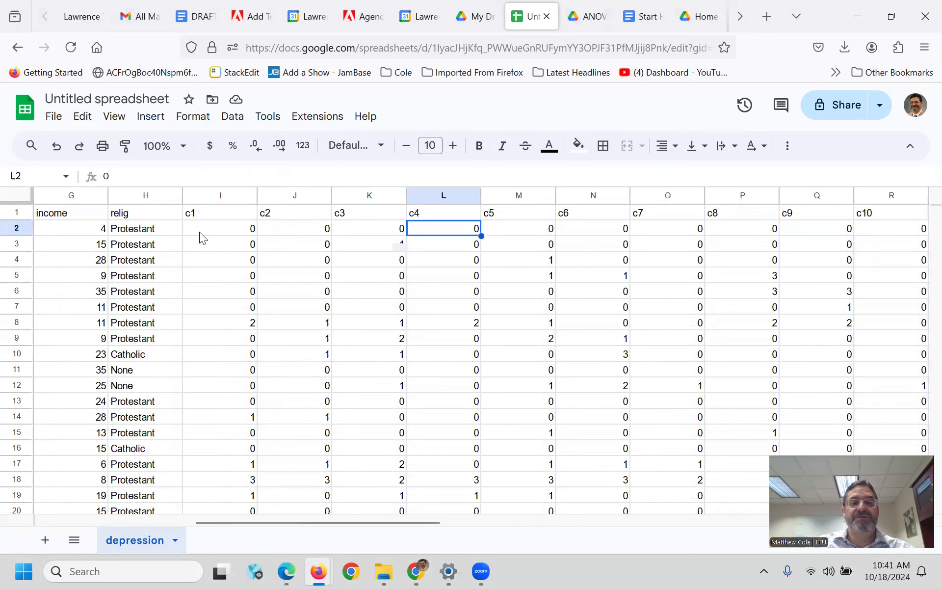
key(Right)
key(Right)
key(Right)
key(Right)
key(Right)
key(Right)
key(Right)
key(Right)
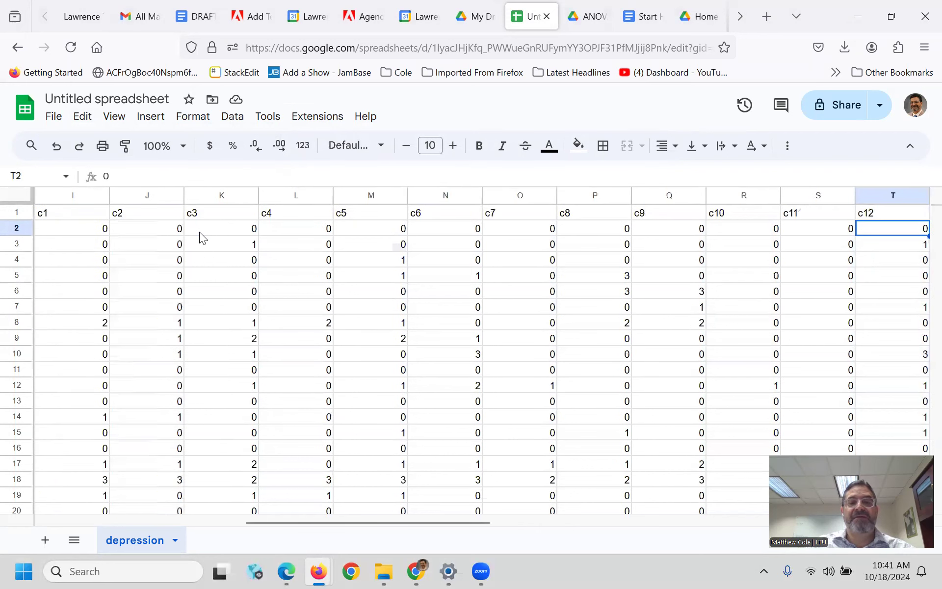
key(Right)
key(Right)
key(Right)
key(Right)
key(Right)
key(Right)
key(Right)
key(Right)
key(Right)
key(Right)
key(Right)
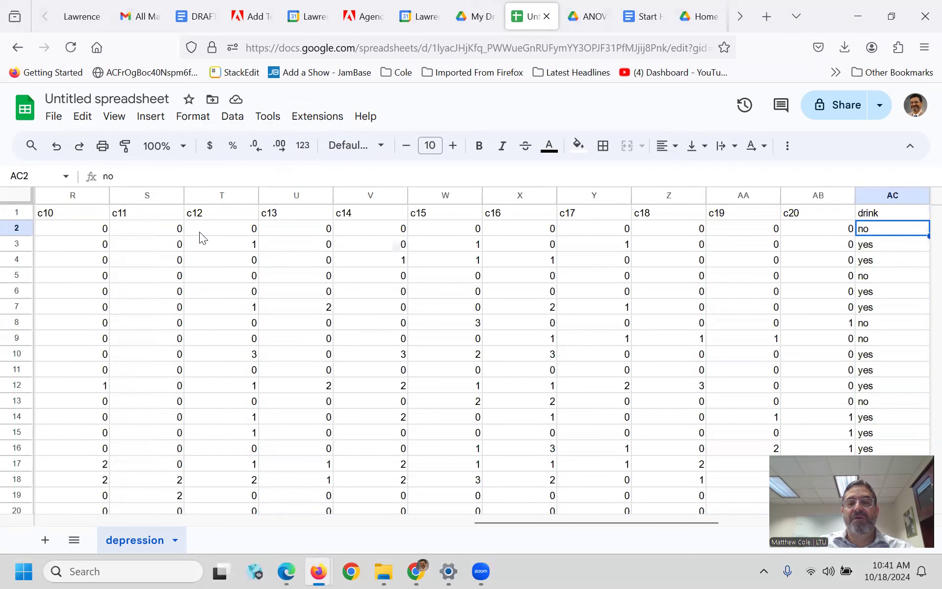
key(Left)
key(Left)
key(Left)
key(Left)
key(Left)
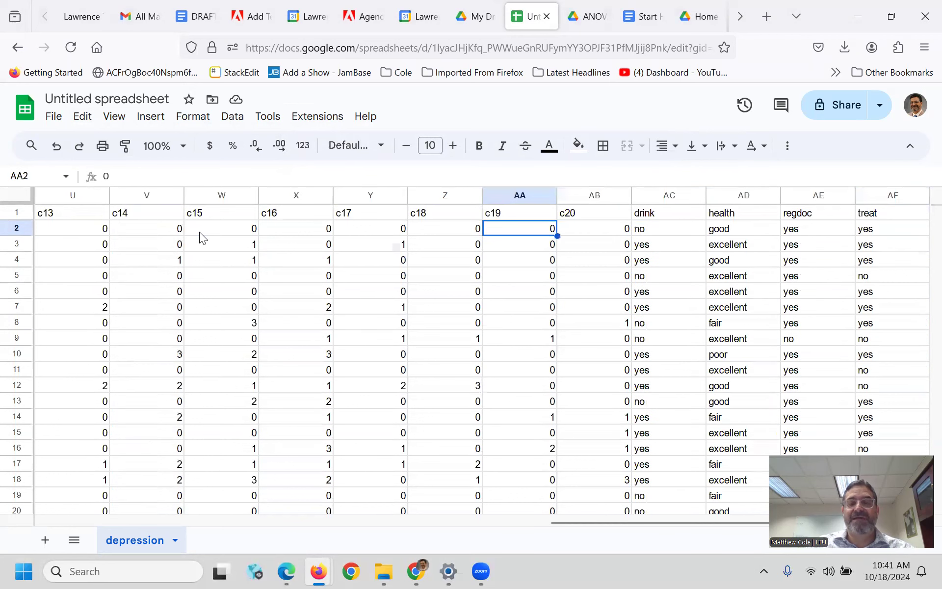
key(Right)
key(Right)
key(Left)
key(Left)
key(Left)
key(Left)
key(Left)
key(Left)
key(Left)
key(Left)
key(Left)
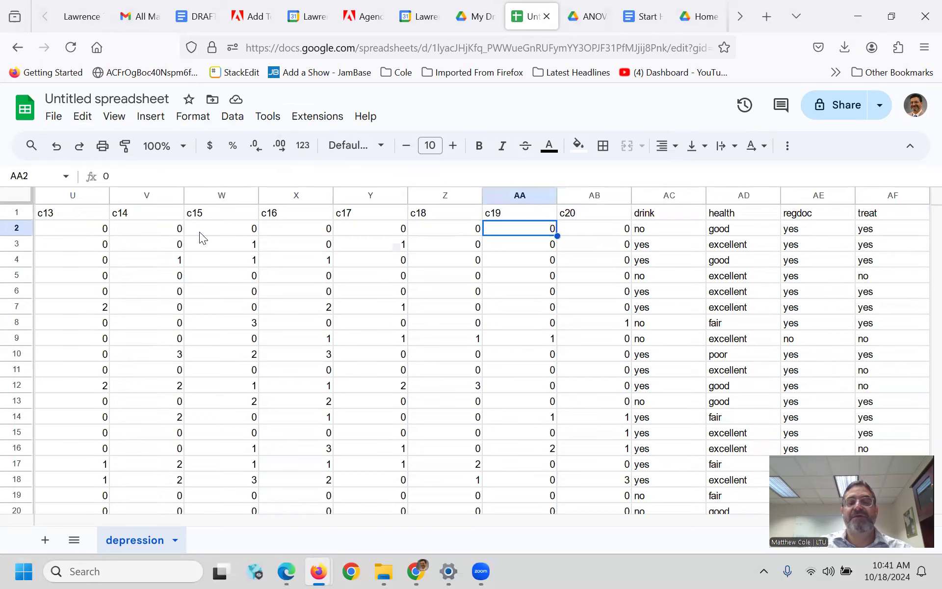
key(Left)
key(Left)
key(Left)
key(Left)
key(Left)
key(Left)
key(Left)
key(Left)
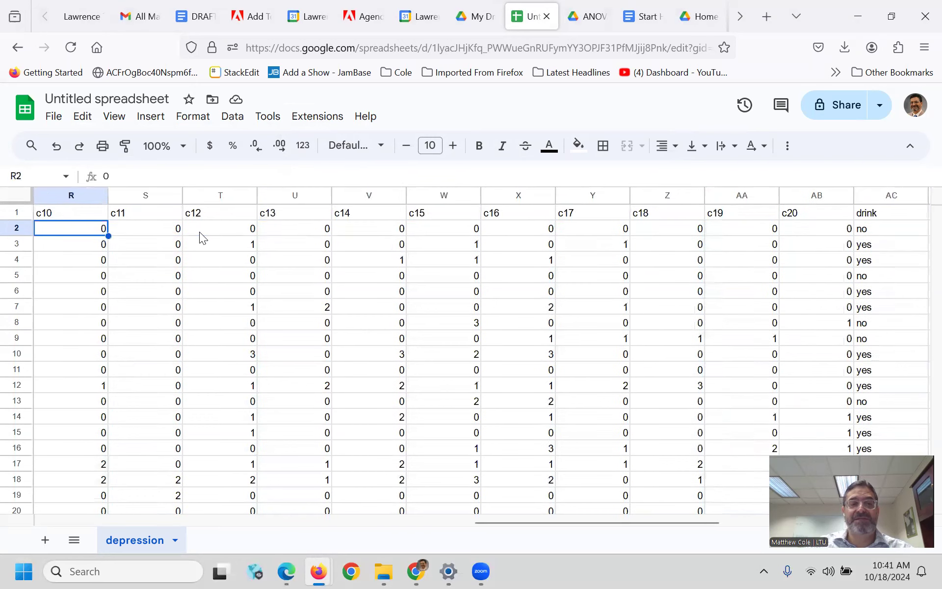
key(Left)
key(Left)
key(Left)
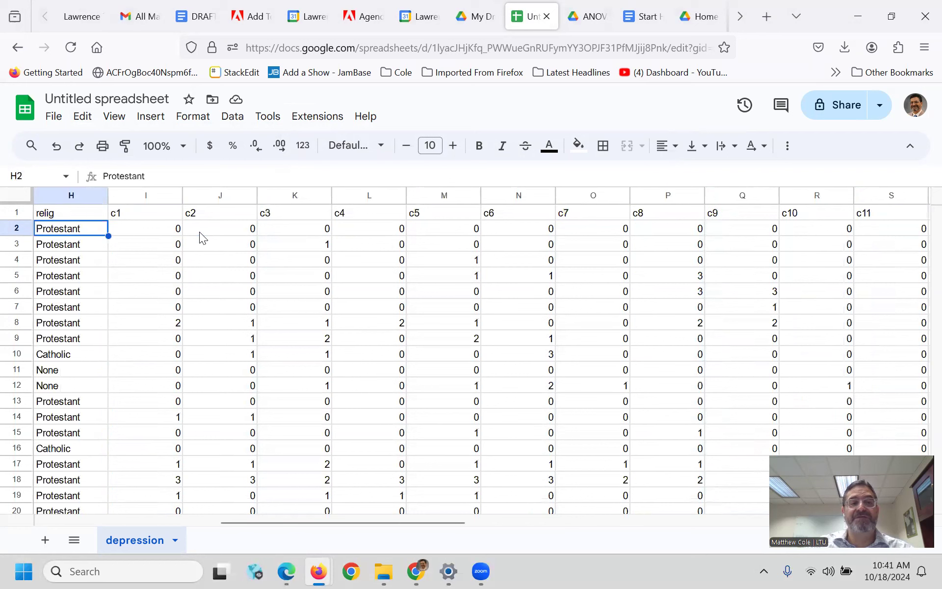
key(Right)
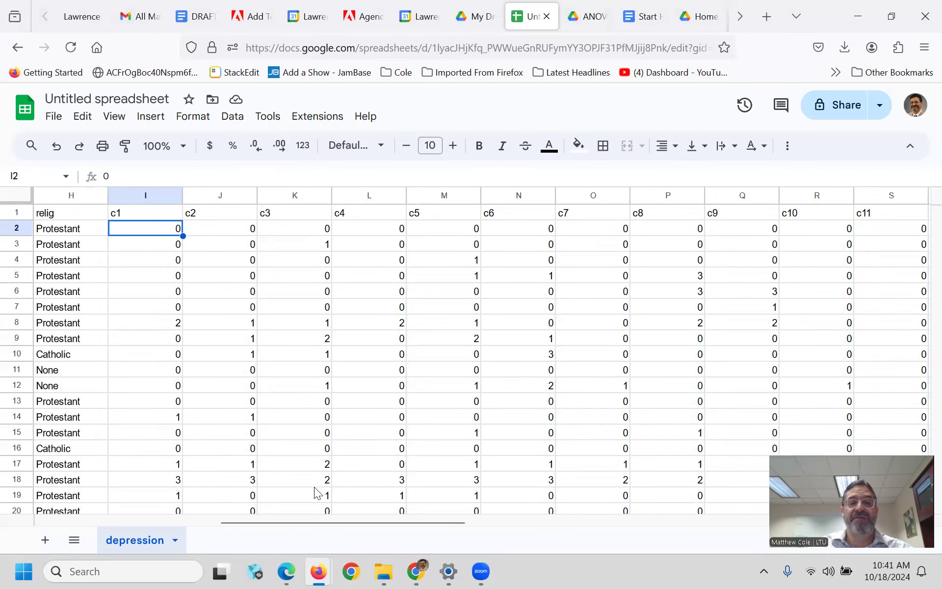
- Insert a column between c20 and drink and enter "depression" as its header in AC1
drag(319, 521, 659, 564)
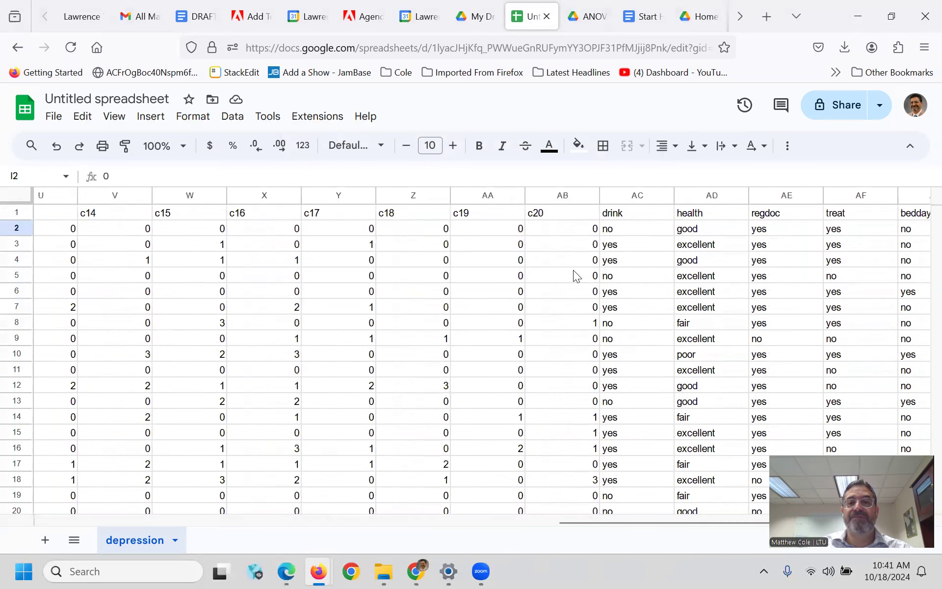
click(618, 194)
right_click(617, 193)
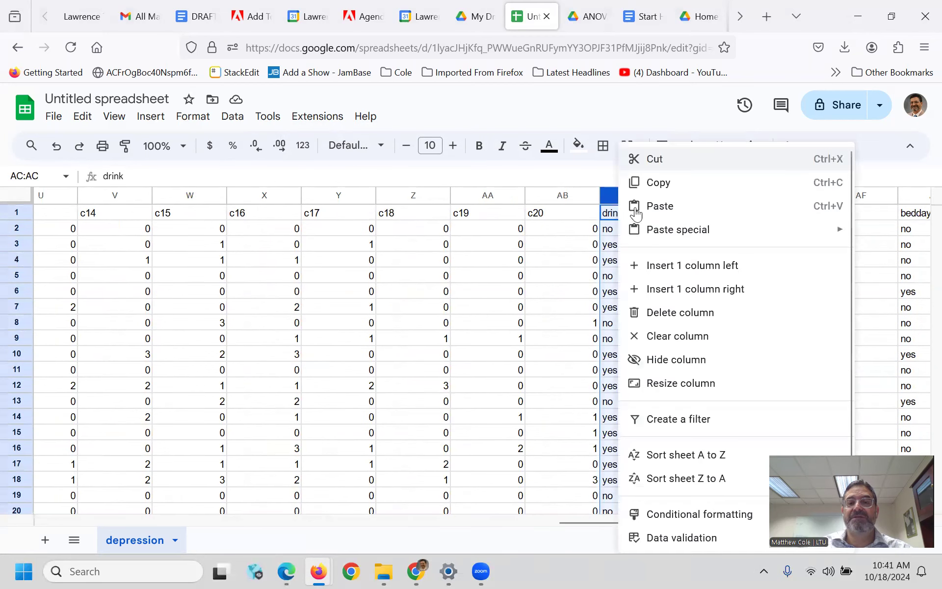
click(676, 270)
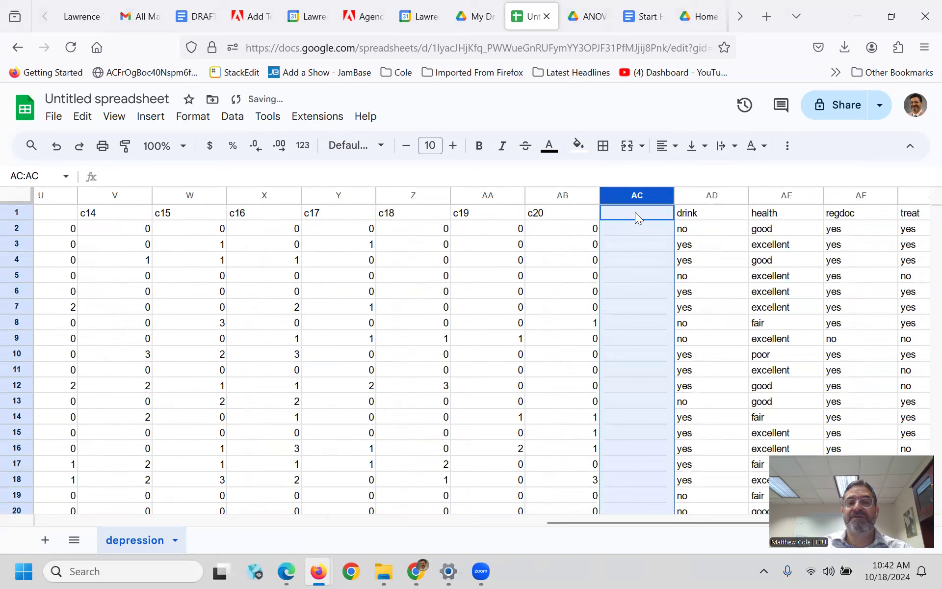
click(635, 213)
text(depression)
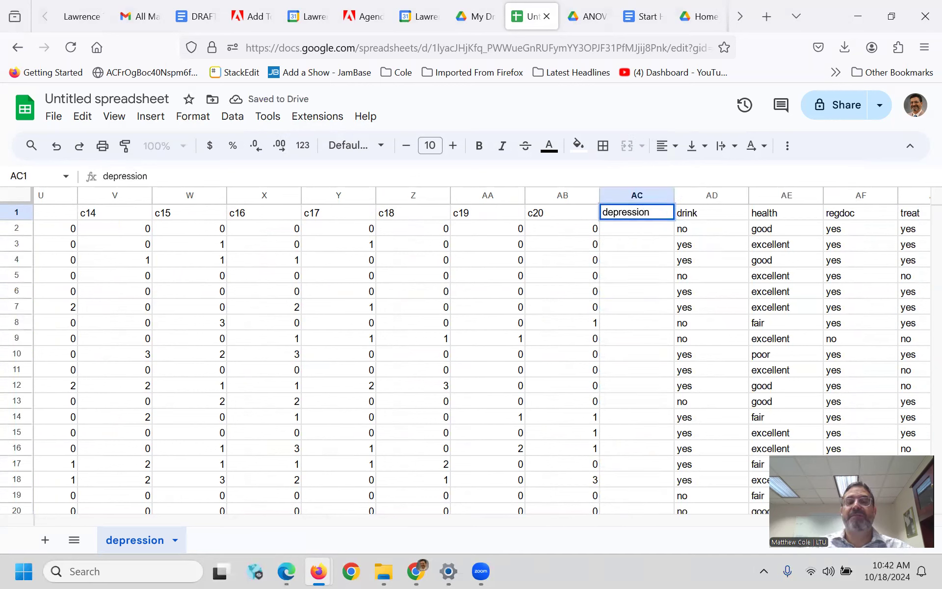
key(Return)
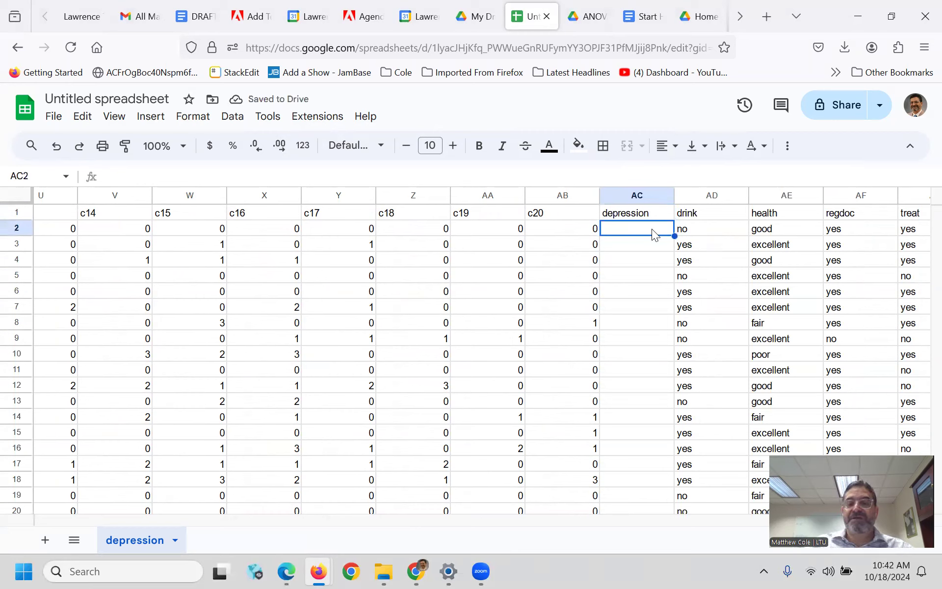
text(=)
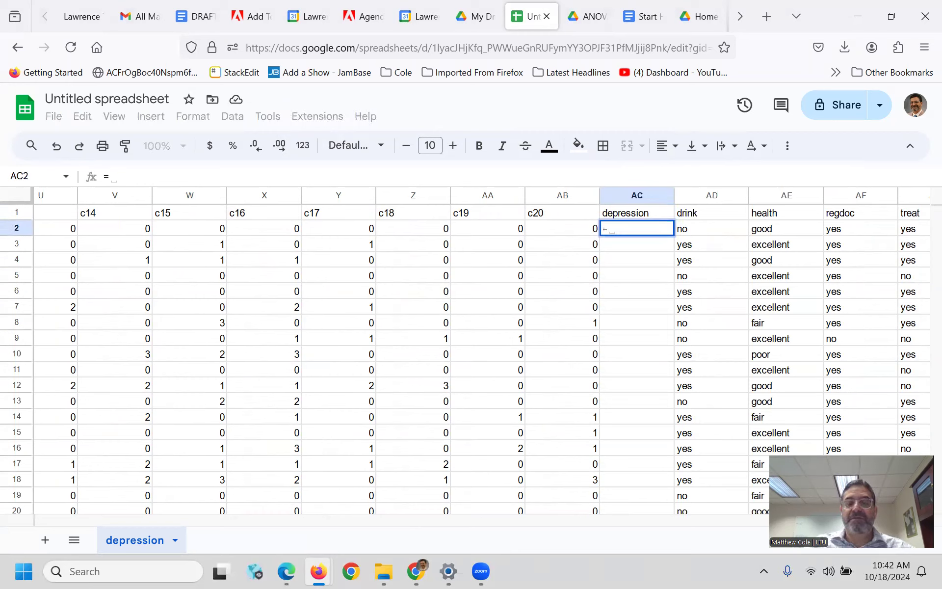
text(sum)
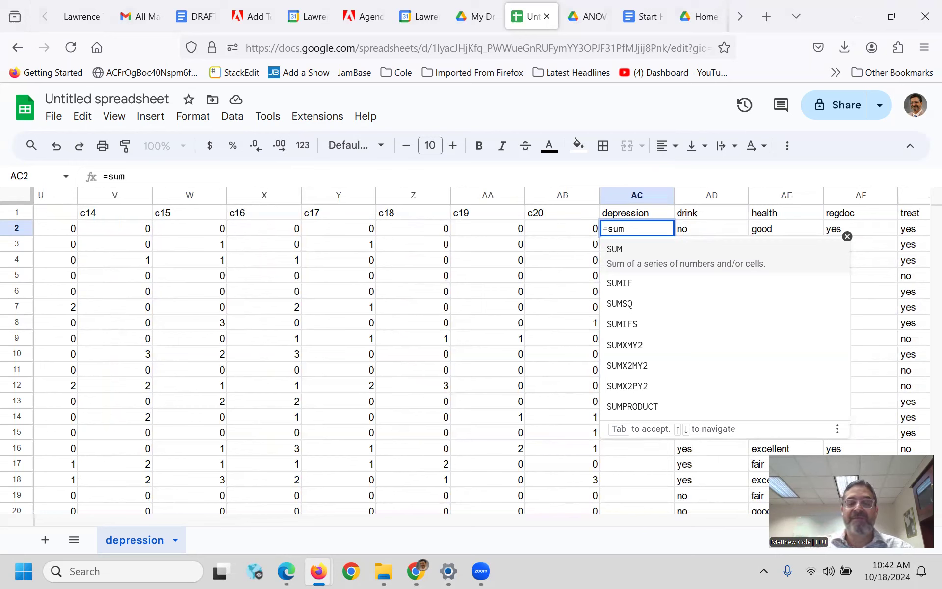
text(()
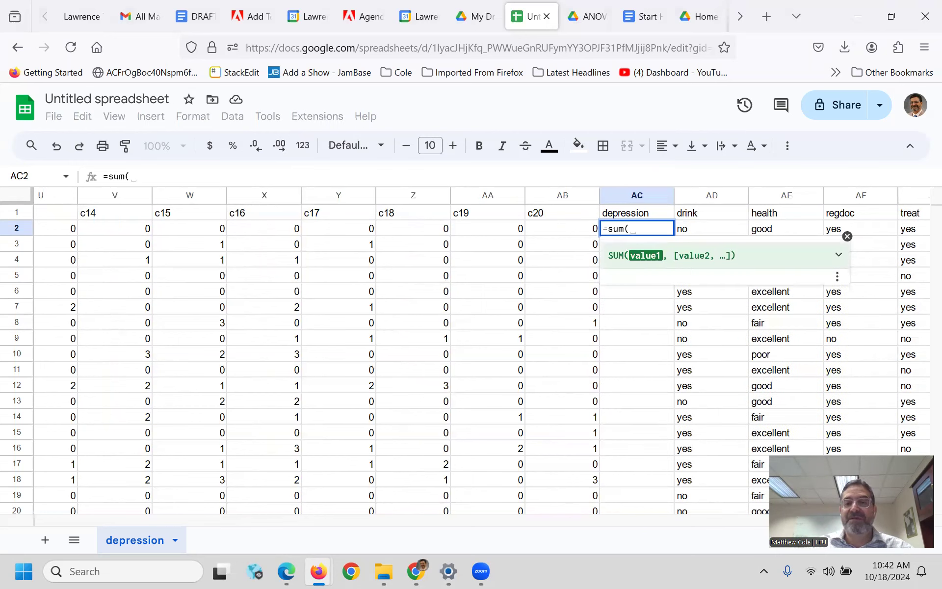
key(BackSpace)
key(BackSpace)
key(BackSpace)
key(BackSpace)
key(BackSpace)
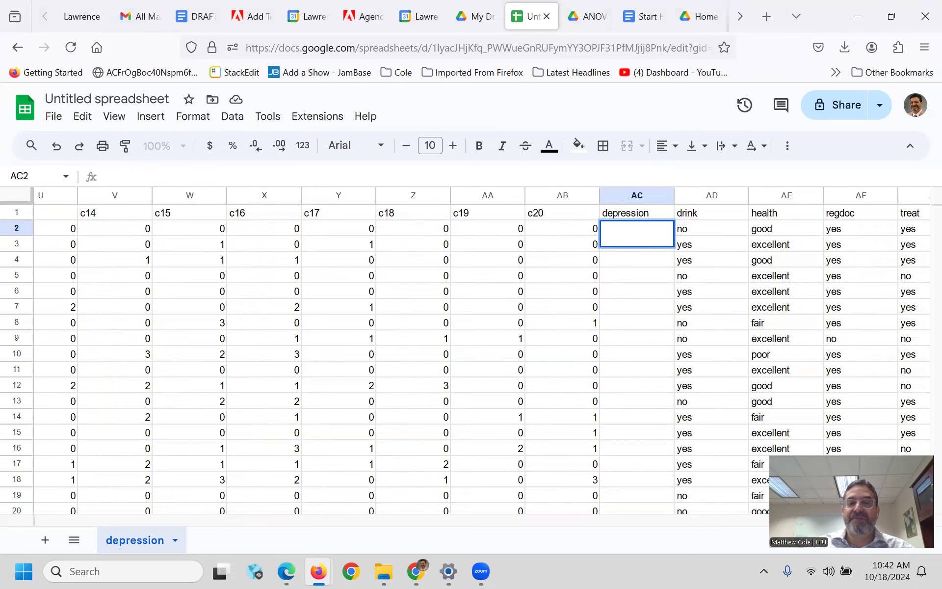
click(512, 243)
- Enter =SUM(I2:AB2) in AC2 to add up c1 to c20, and autofill the formula down the depression column
click(608, 226)
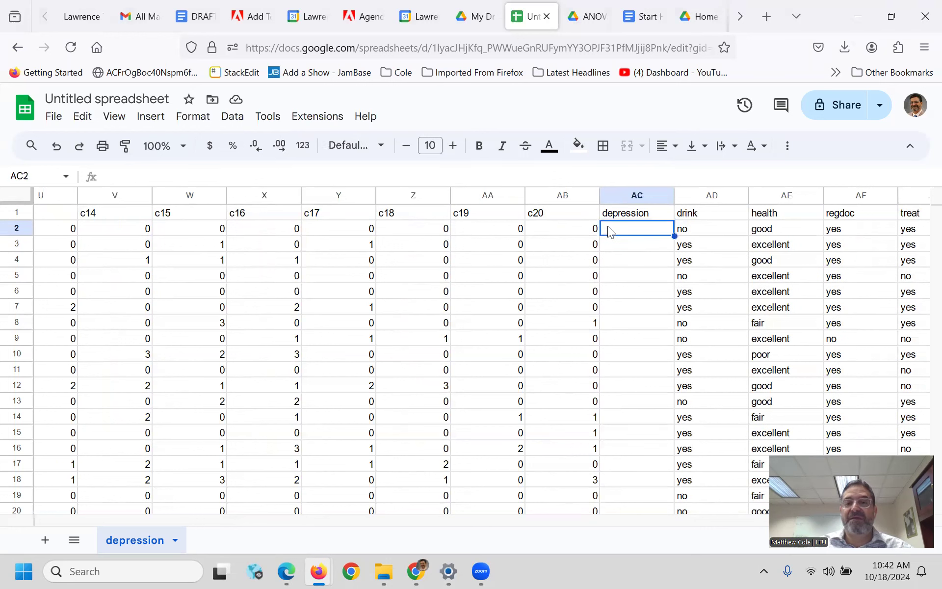
text(=)
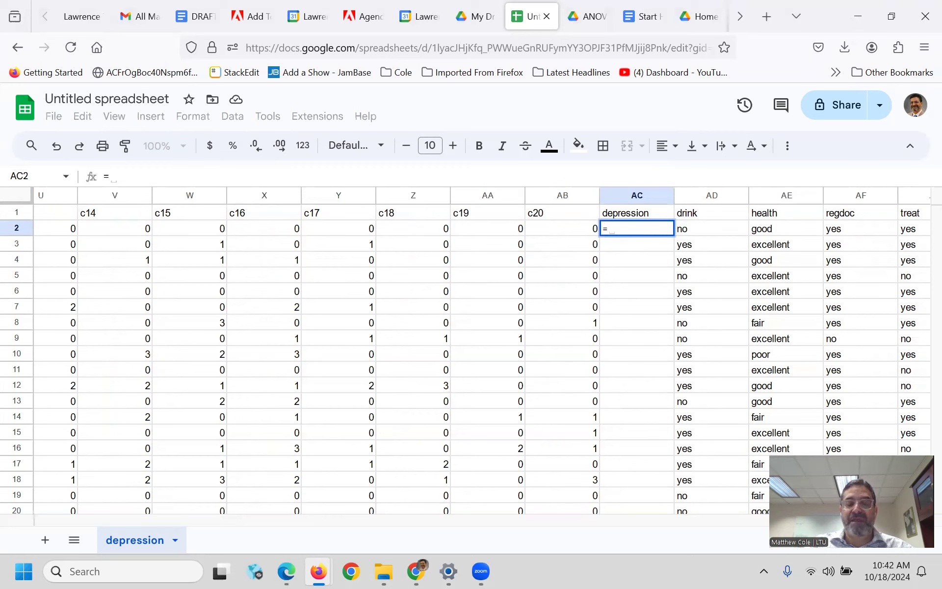
text(su)
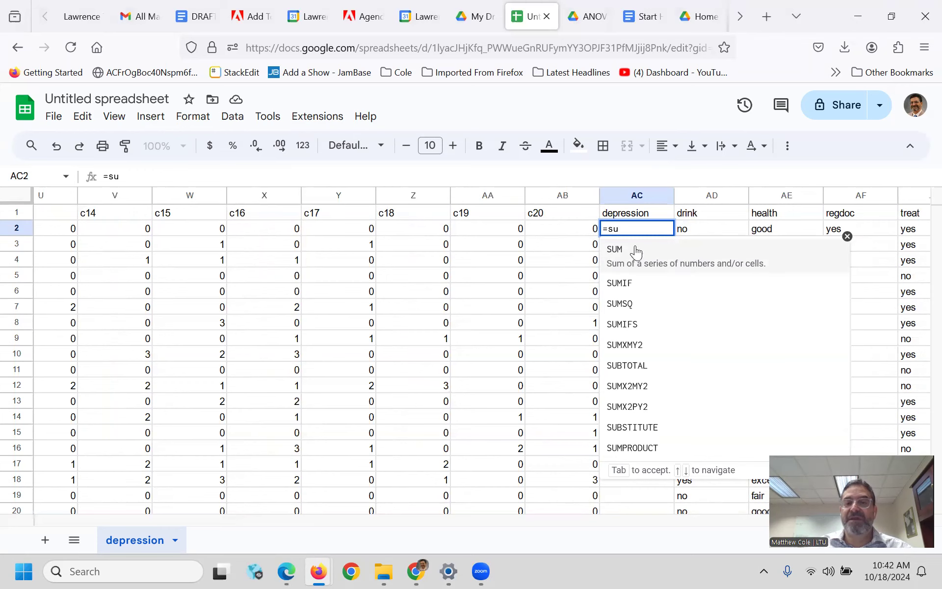
click(624, 256)
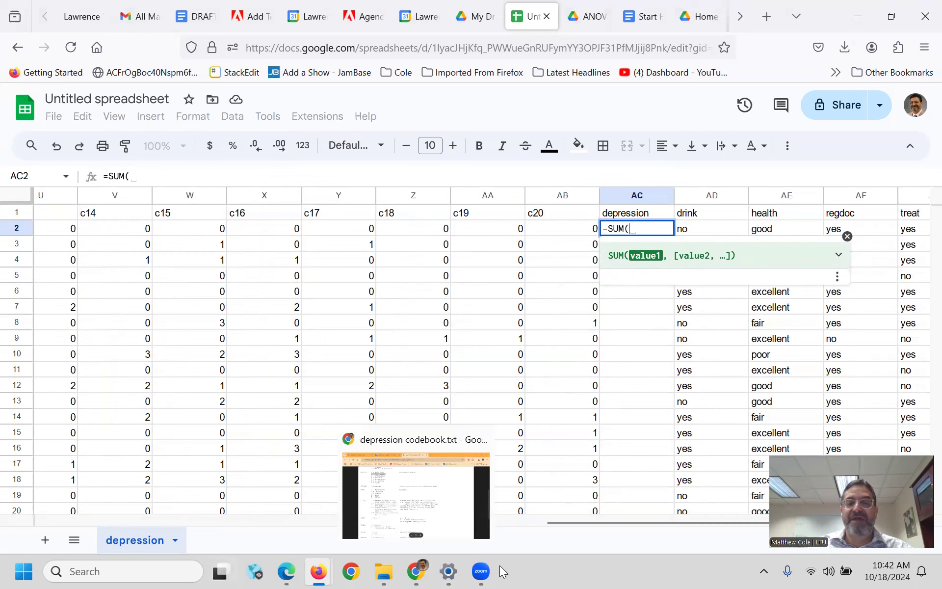
drag(623, 521, 290, 481)
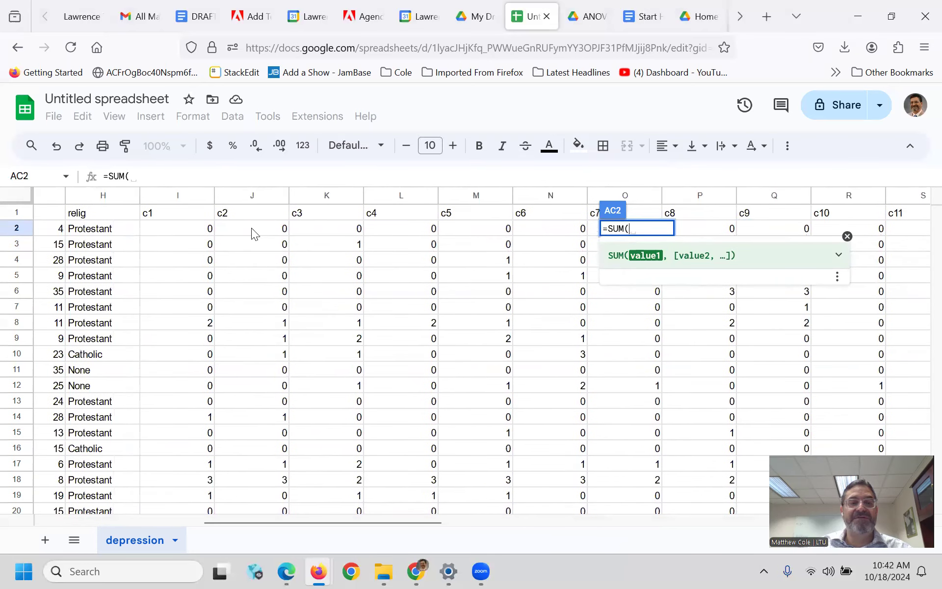
click(198, 227)
key(shift+Right)
key(shift+Right)
key(shift+Right)
key(shift+Right)
key(shift+Right)
key(shift+Right)
key(shift+Right)
key(shift+Right)
key(shift+Right)
key(shift+Right)
key(shift+Right)
key(shift+Right)
key(shift+Right)
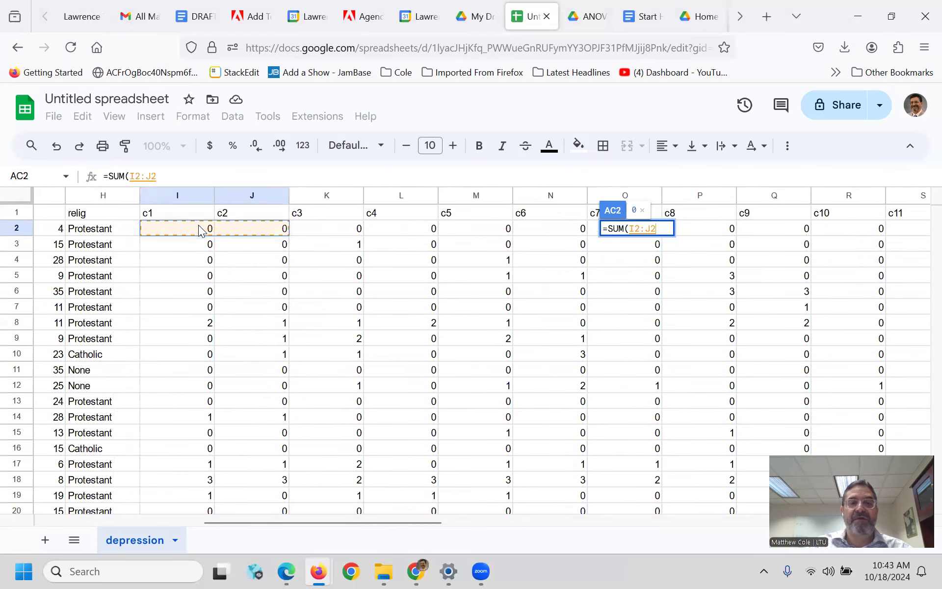
key(shift+Right)
key(shift+Right)
key(shift+Right)
key(shift+Right)
key(shift+Right)
key(shift+Right)
key(shift+Right)
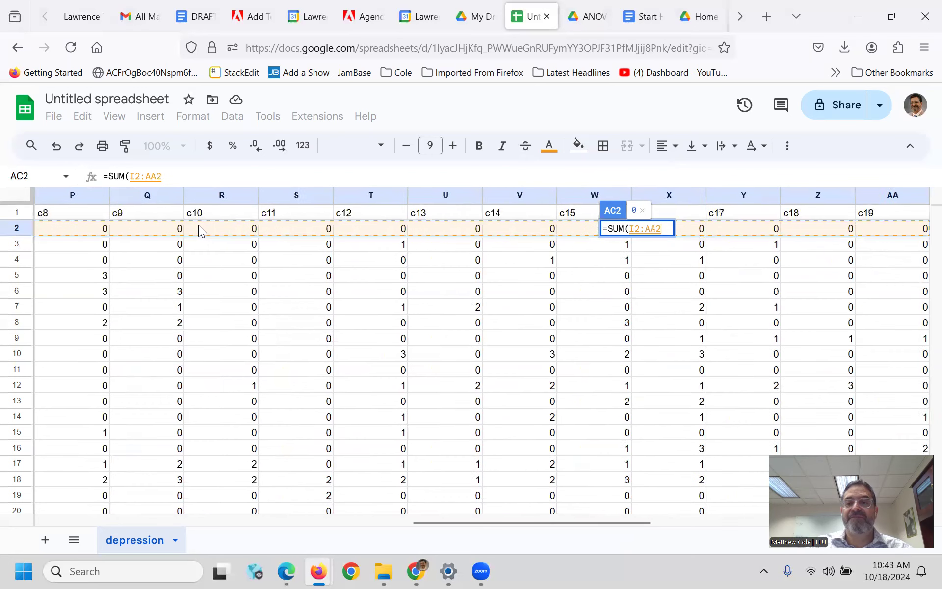
key(shift+Left)
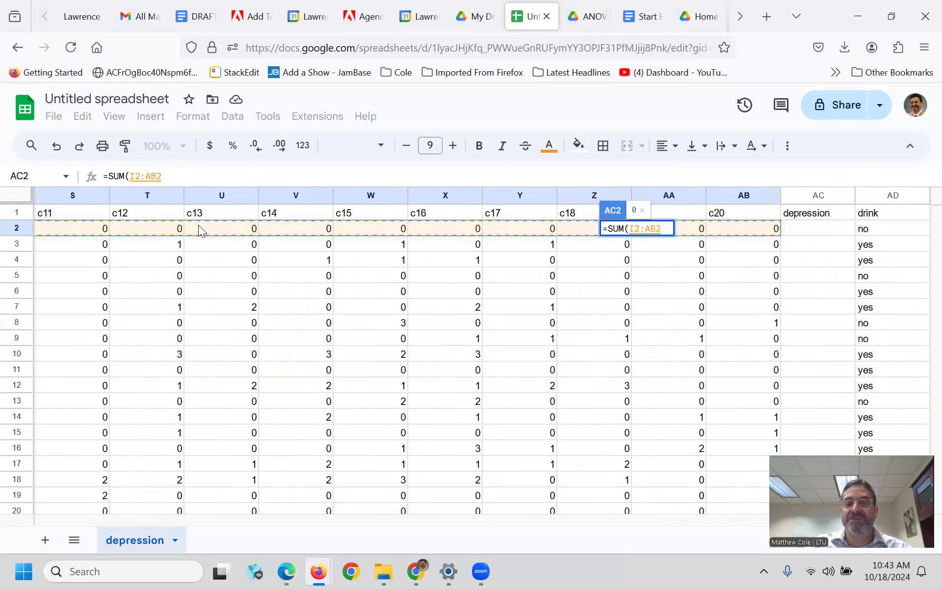
text())
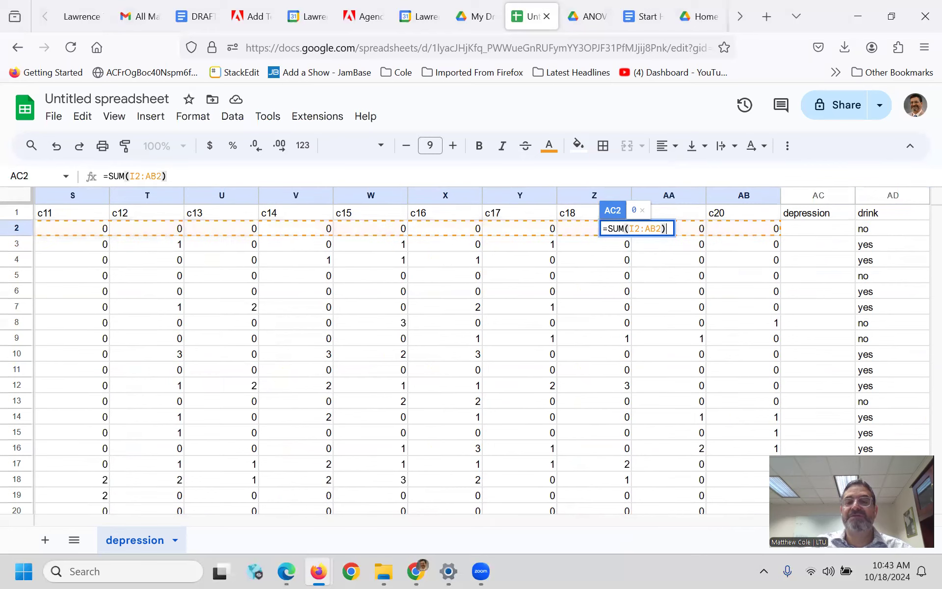
key(Return)
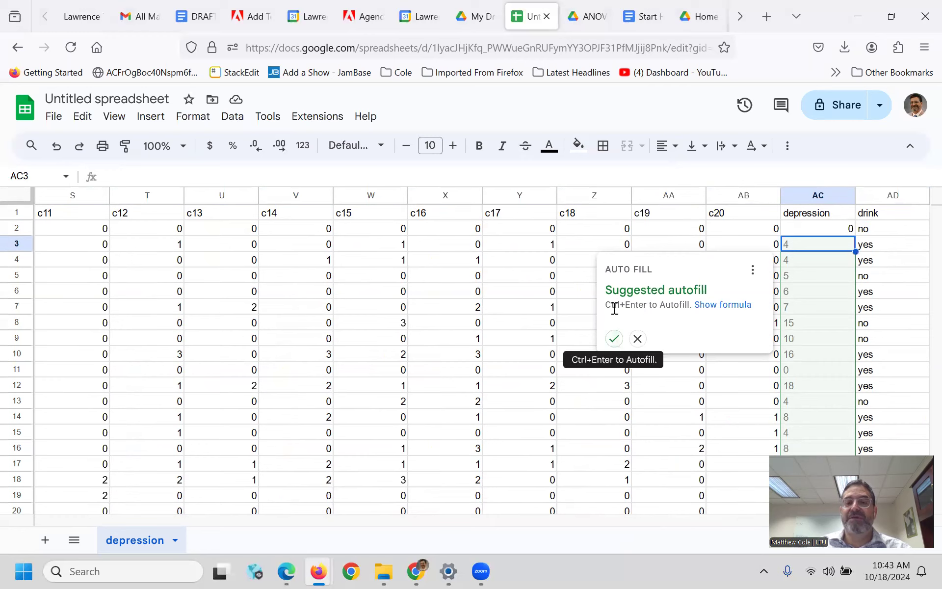
key(ctrl+Return)
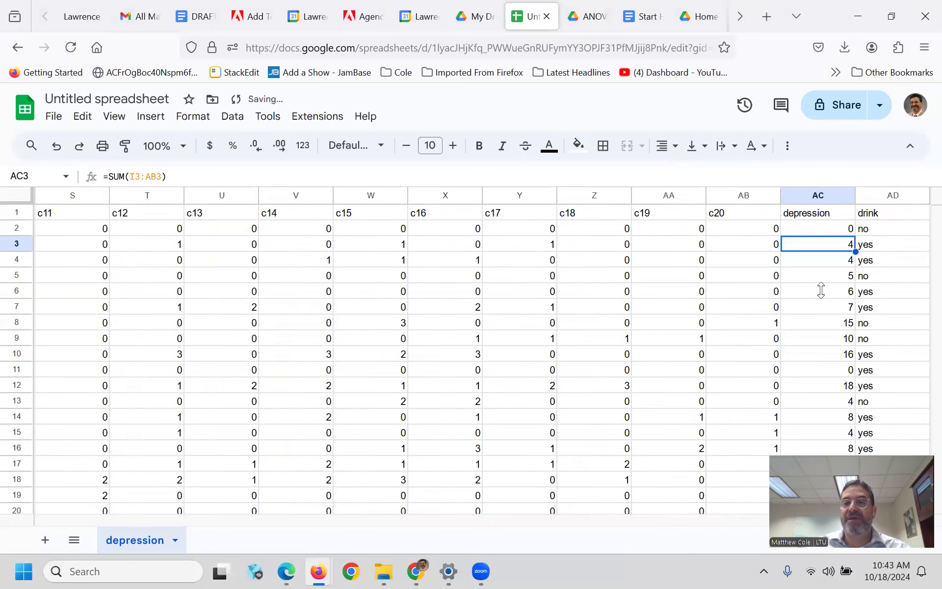
- Check the filled SUM formulas in several cells of the depression column
scroll(821, 291, down, 4)
scroll(821, 291, up, 3)
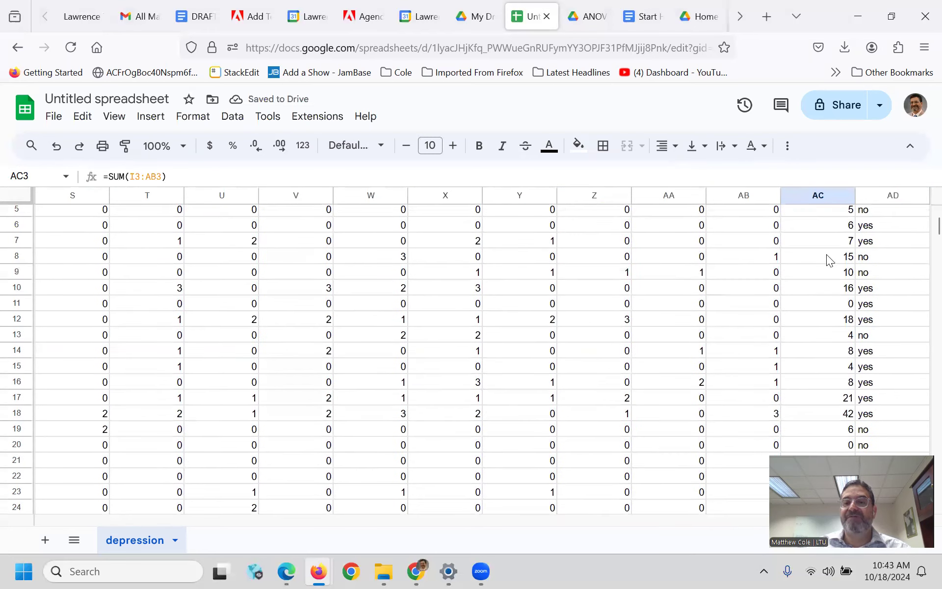
key(Down)
click(825, 294)
click(824, 354)
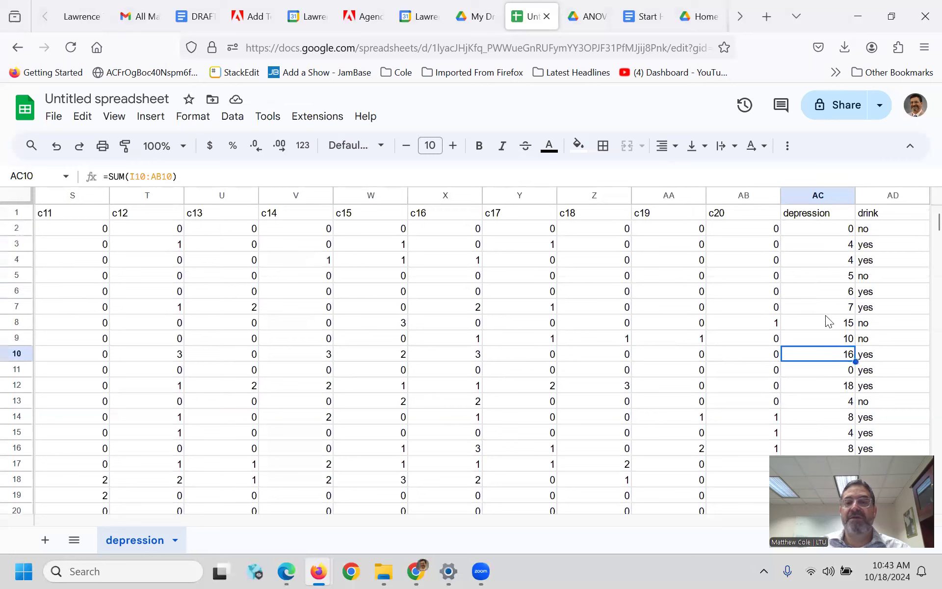
click(821, 227)
click(822, 361)
click(812, 400)
click(809, 322)
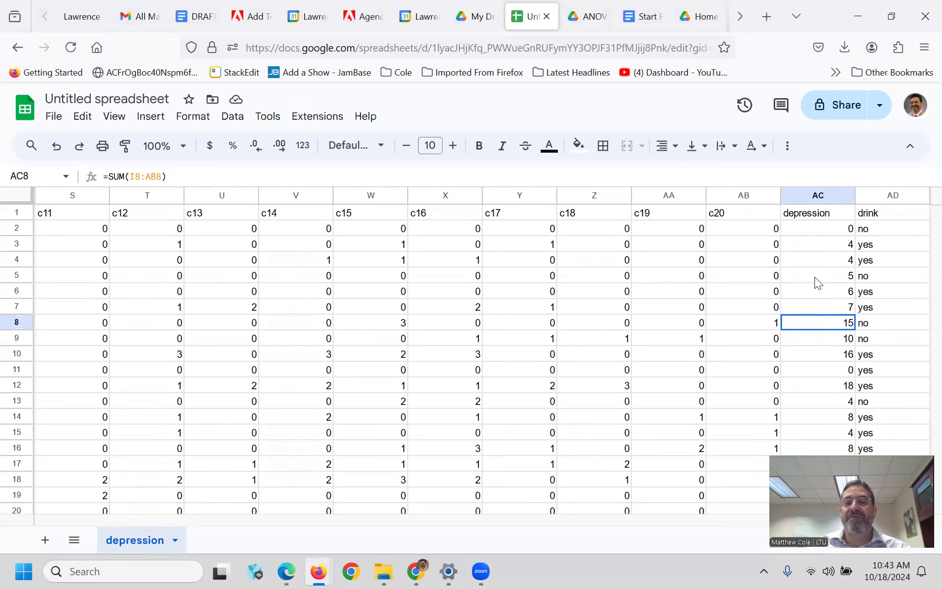
click(815, 276)
click(820, 228)
click(817, 323)
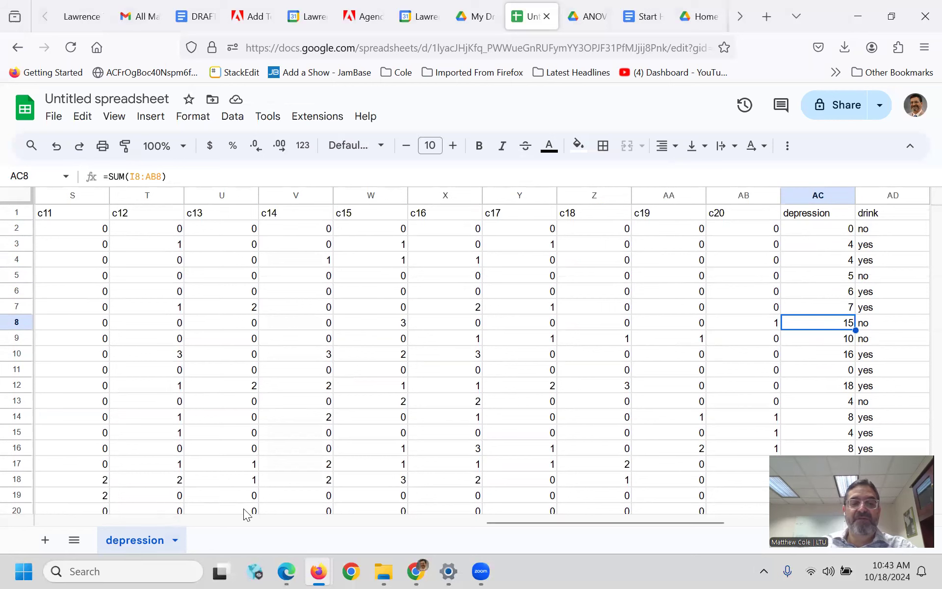
- Insert an empty column between depression and drink
drag(520, 522, 633, 535)
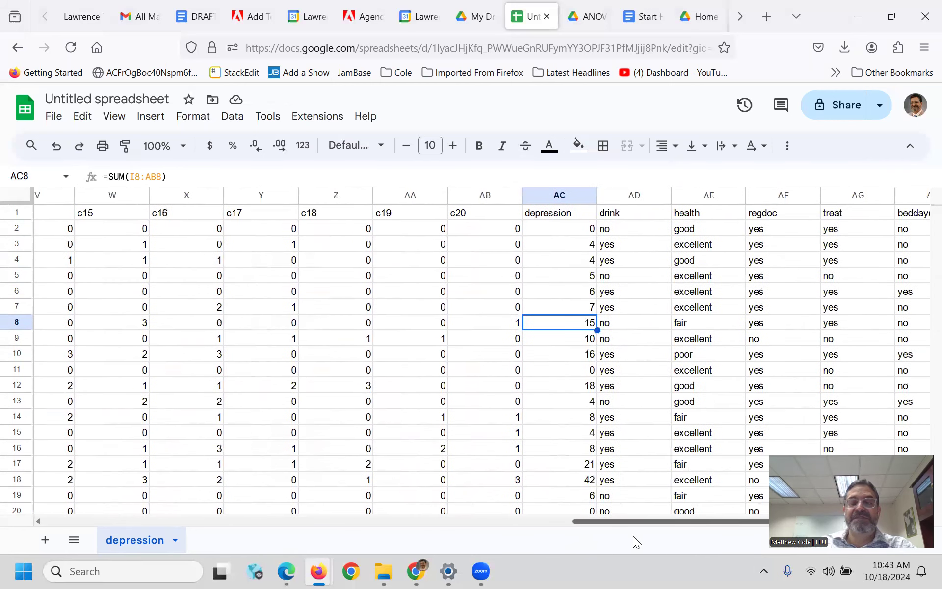
click(494, 230)
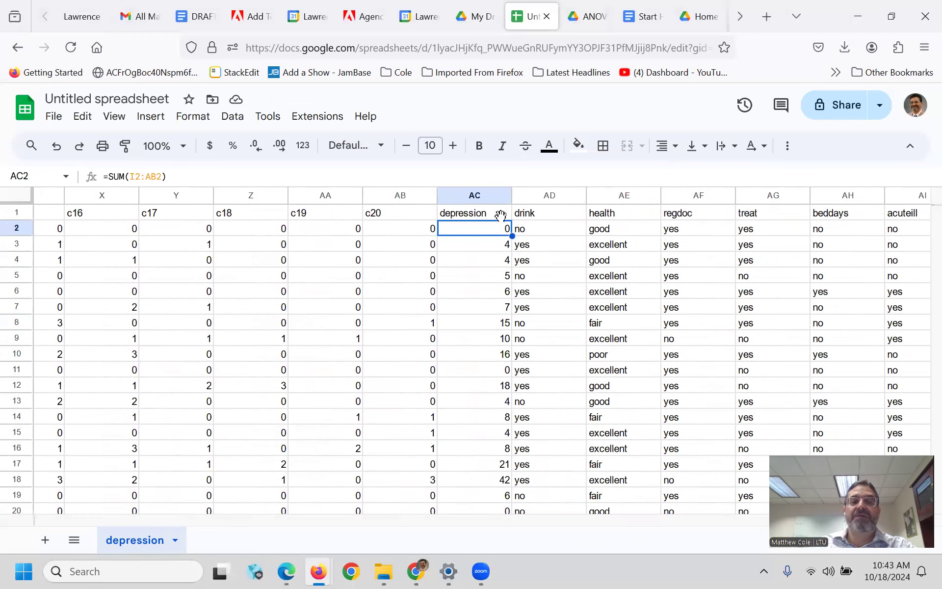
click(529, 194)
right_click(530, 194)
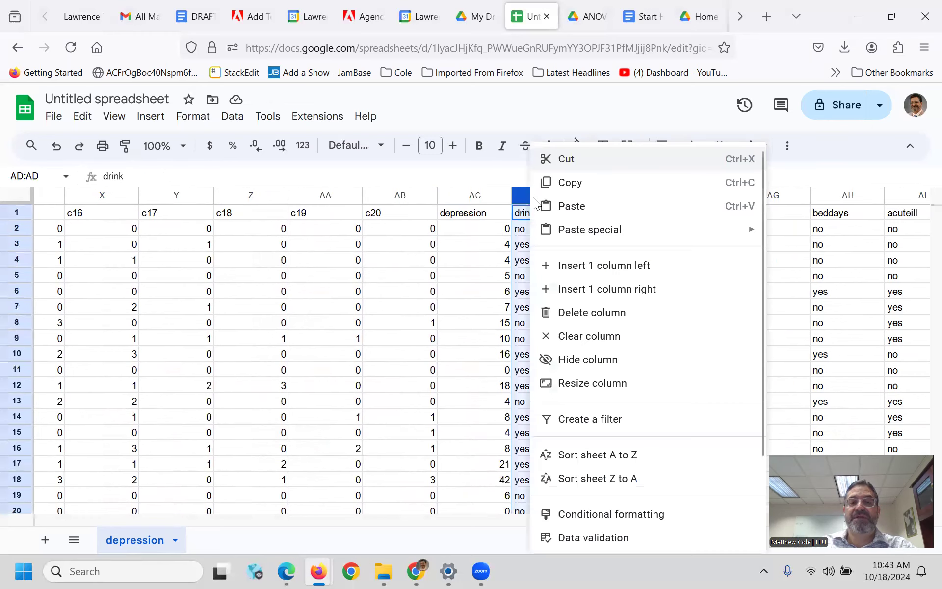
click(586, 270)
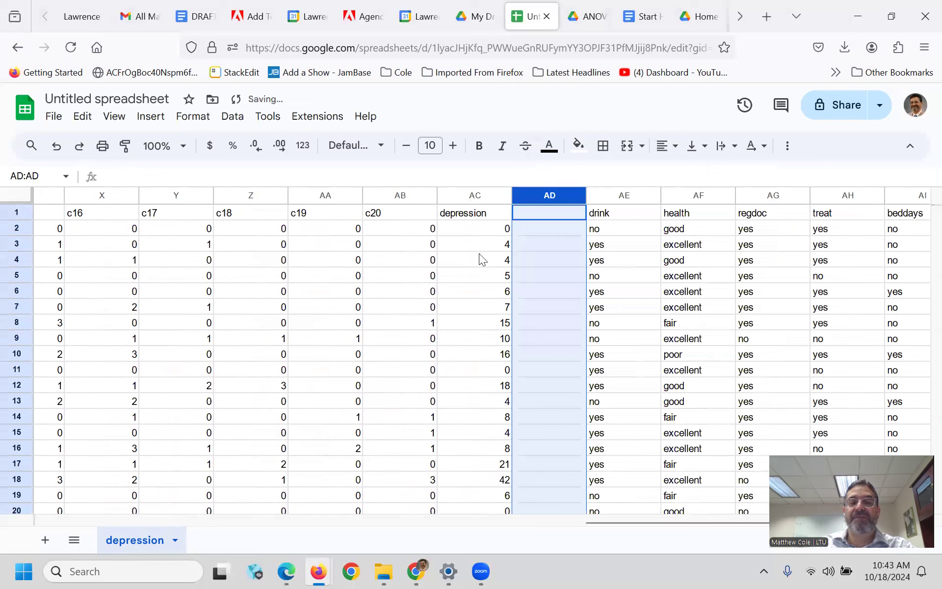
- Copy the depression column AC and paste it as values only into the empty column starting at AD1
click(469, 195)
key(ctrl+c)
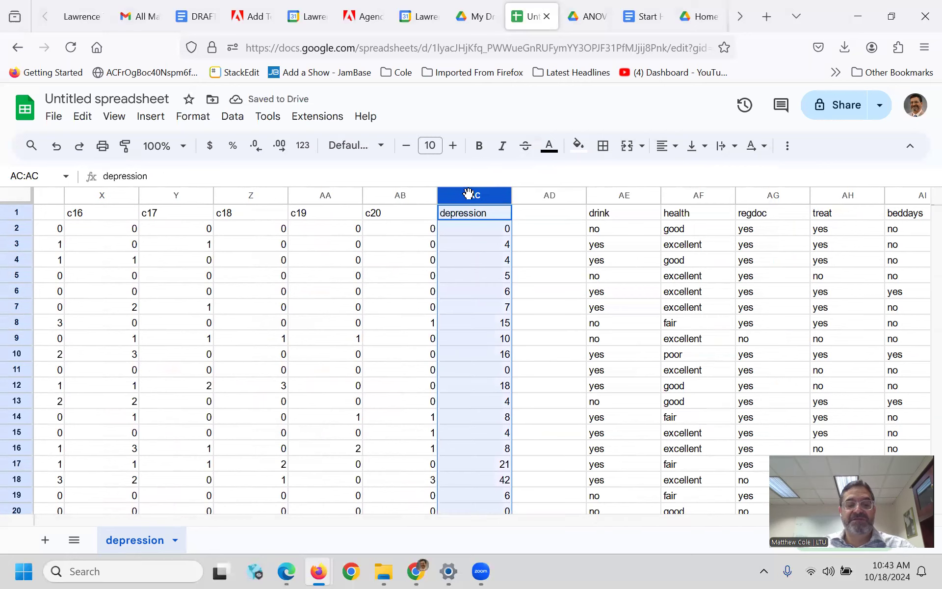
right_click(539, 211)
mouse_move(550, 236)
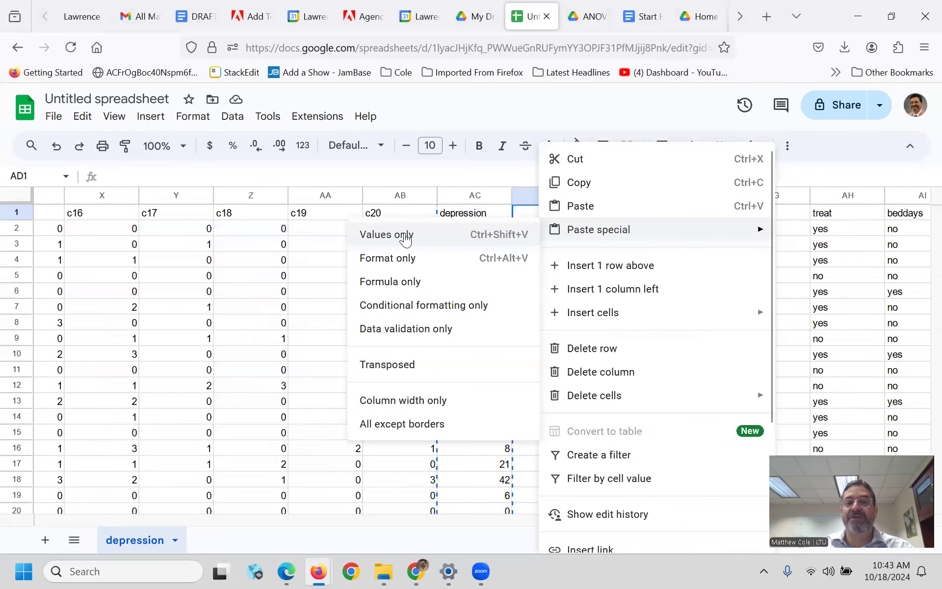
click(406, 238)
- Compare the cell contents of the two depression columns, AC and AD, to check formulas against pasted values
click(567, 244)
click(560, 276)
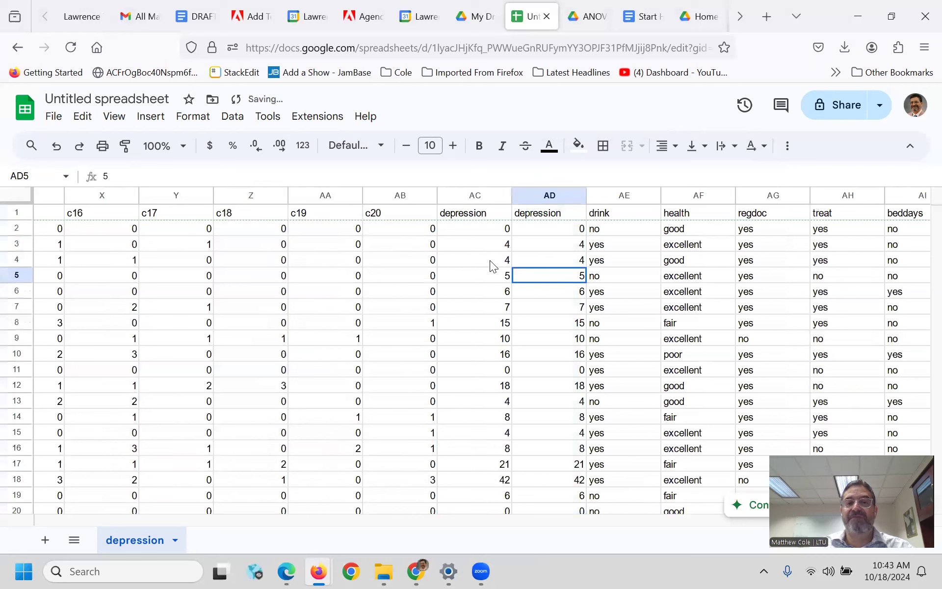
click(495, 264)
click(496, 293)
click(558, 290)
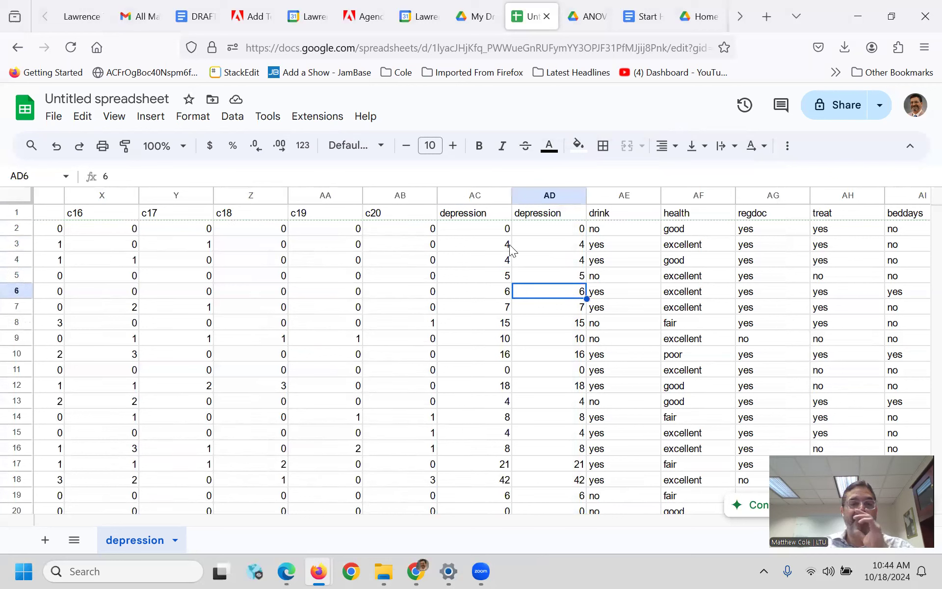
click(493, 231)
click(488, 274)
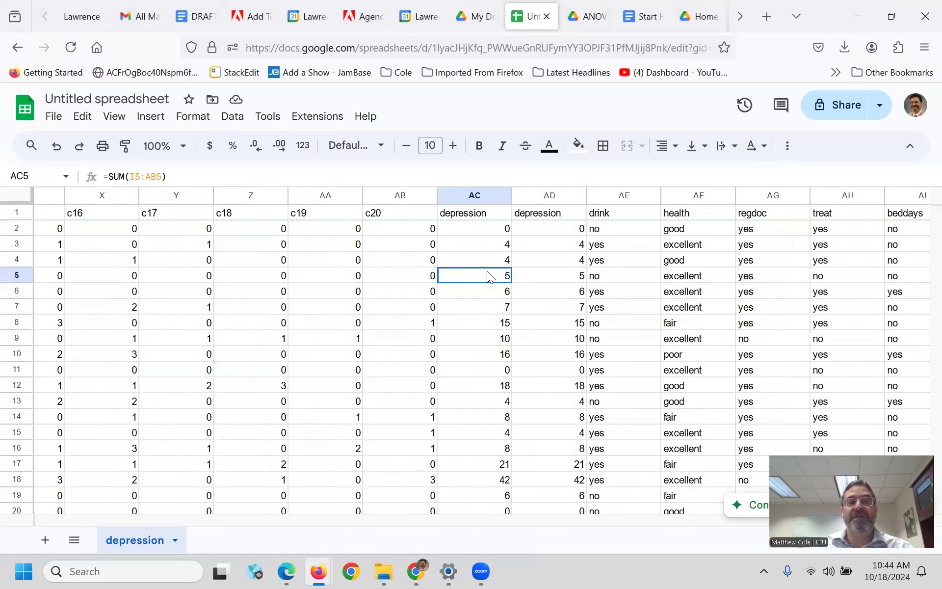
click(528, 291)
click(473, 328)
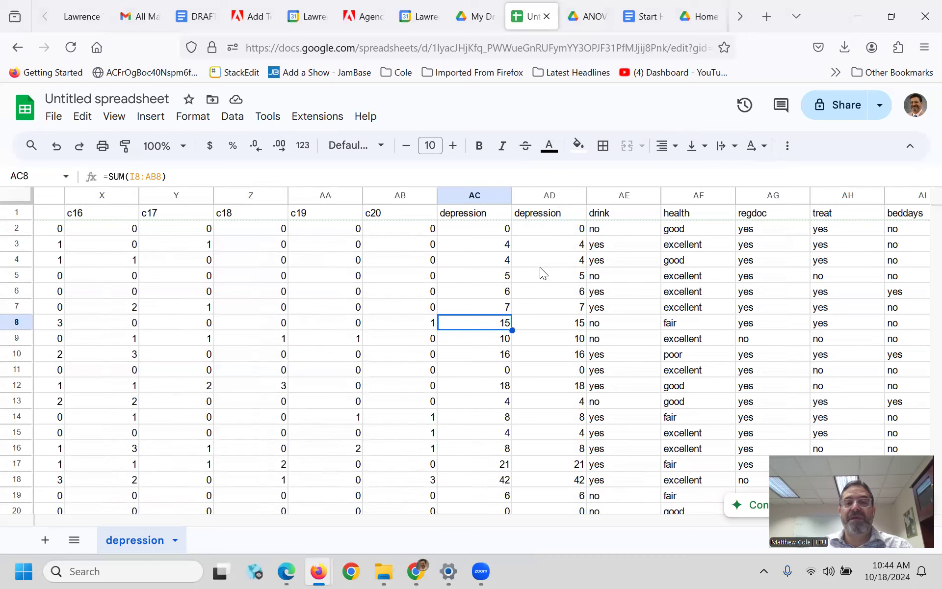
- Rename the AC1 header to "depression sum", leaving the AD1 header as "depression"
click(546, 214)
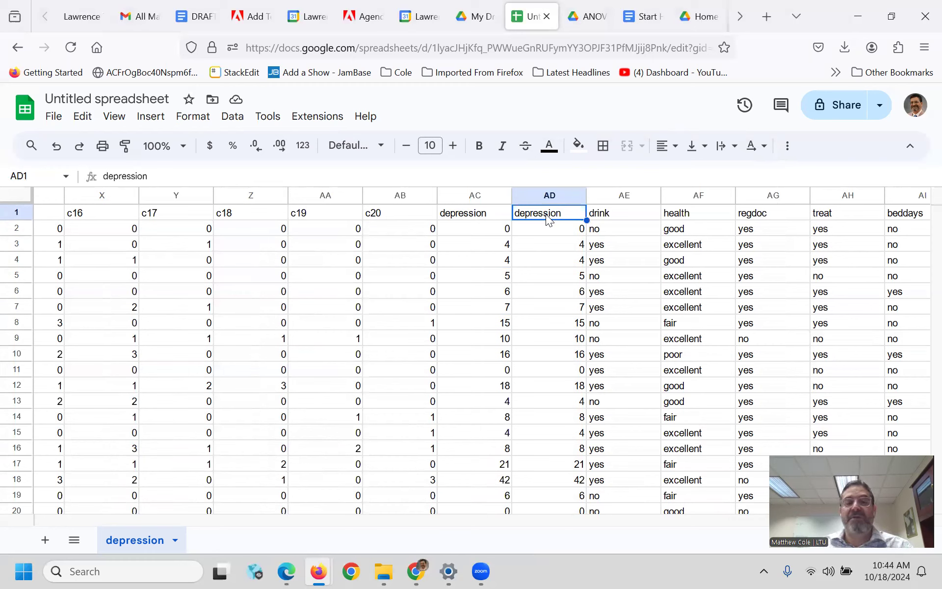
click(456, 215)
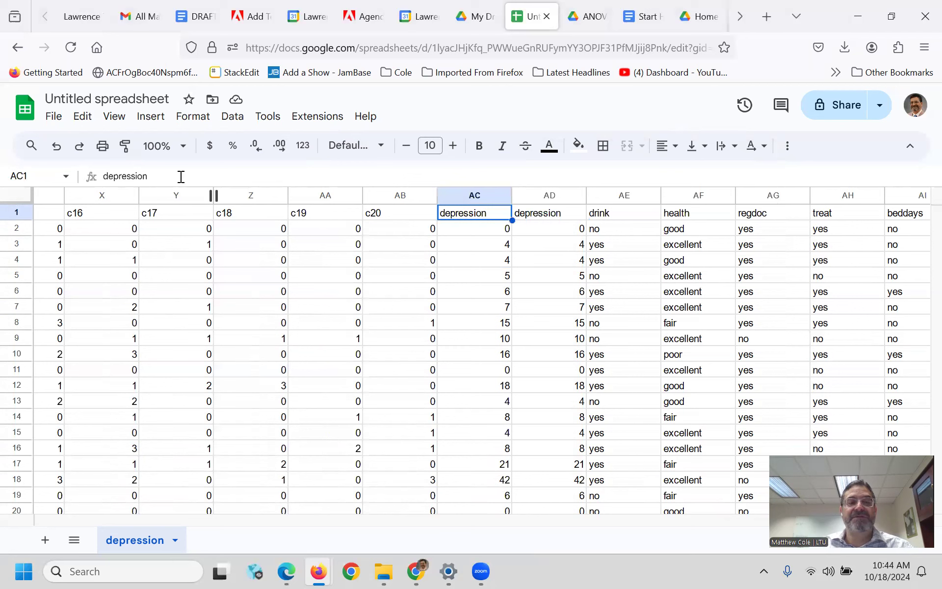
click(181, 177)
text(sum)
key(Tab)
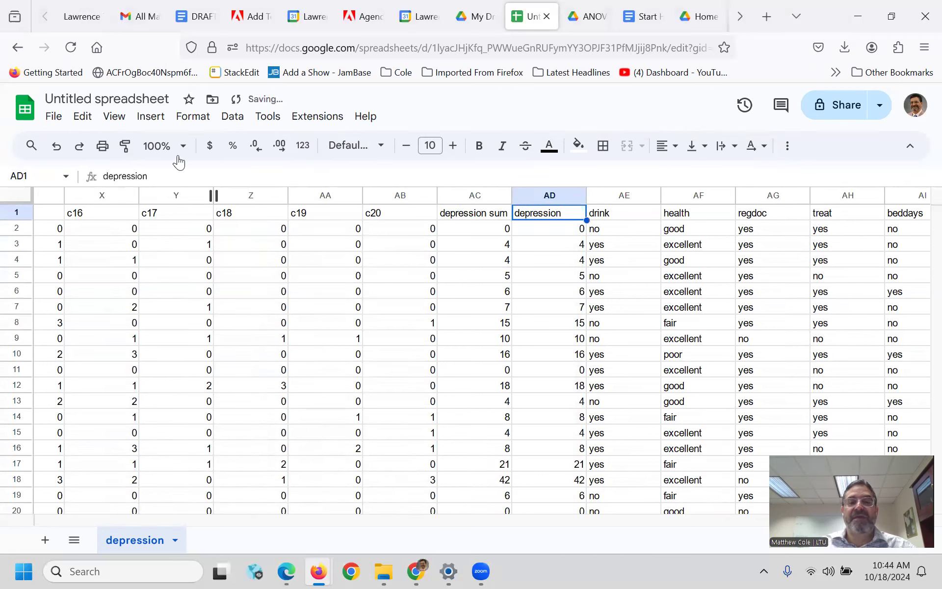
click(157, 175)
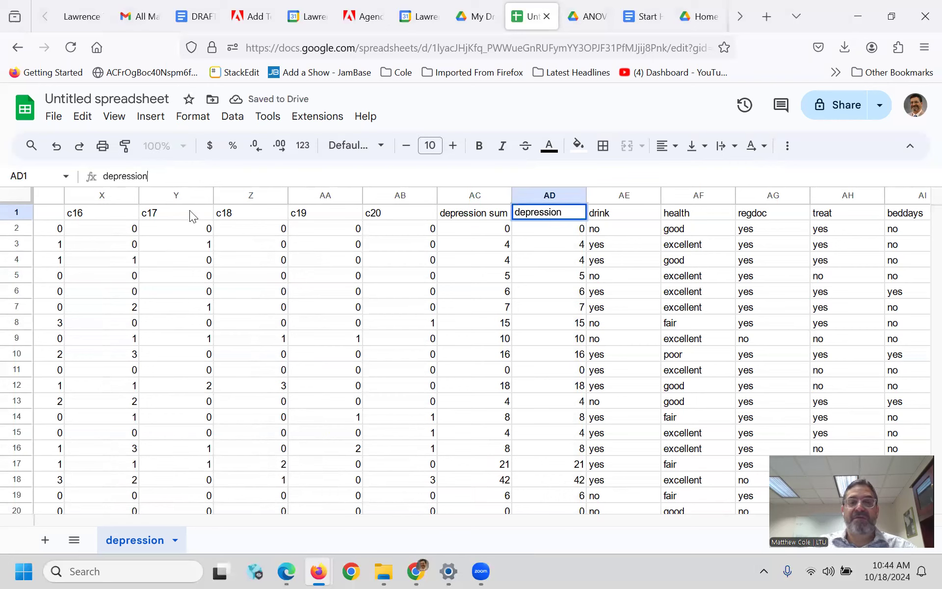
click(552, 227)
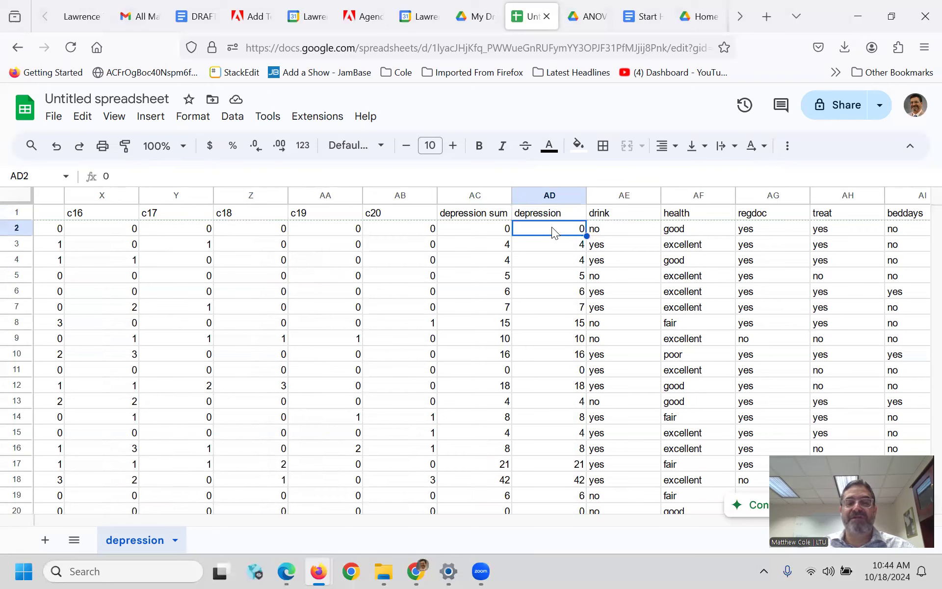
- Review the CESD and CASES definitions in the depression codebook in Chrome, and return to the spreadsheet in Firefox
mouse_move(420, 570)
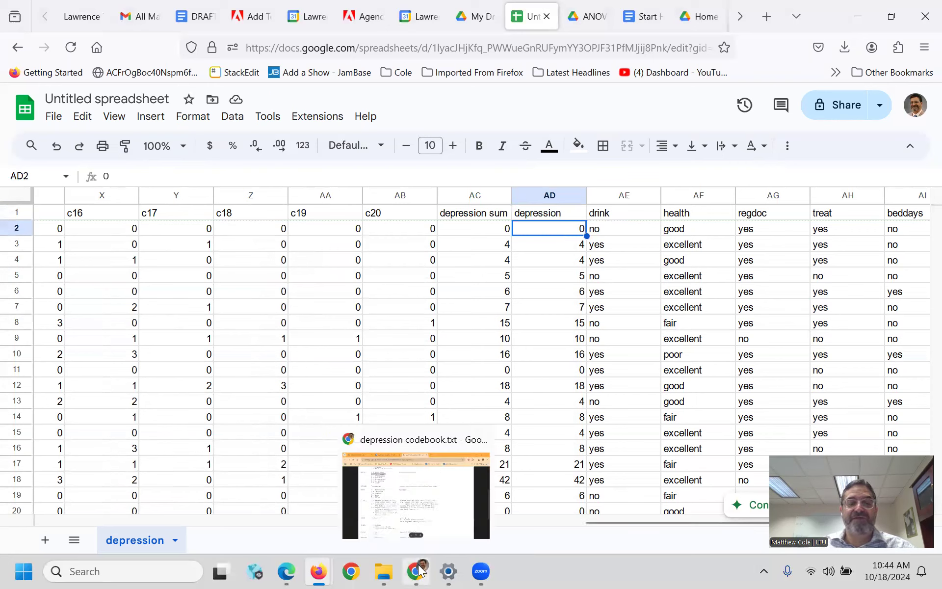
click(420, 521)
scroll(277, 353, down, 2)
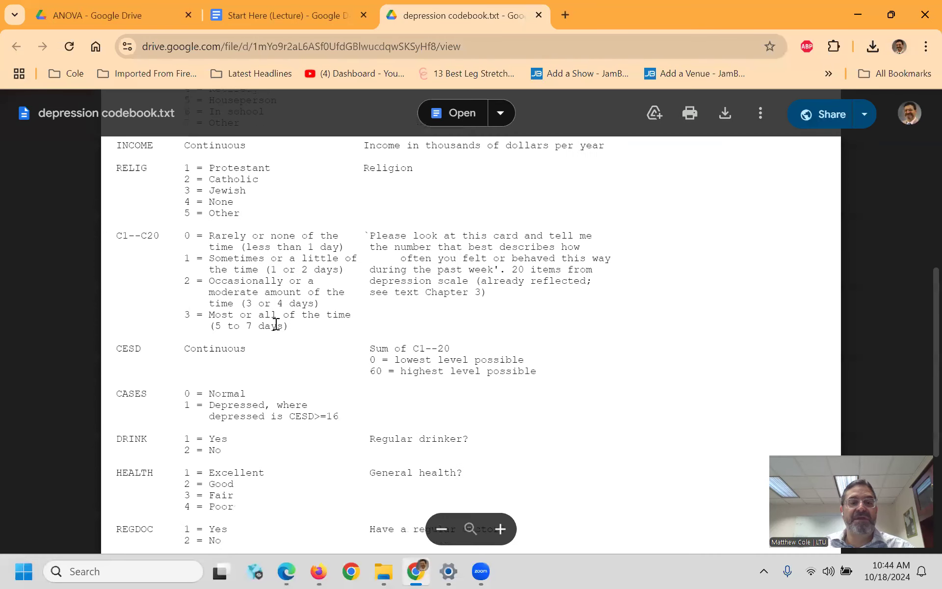
scroll(288, 358, up, 1)
scroll(288, 366, down, 2)
scroll(288, 369, down, 1)
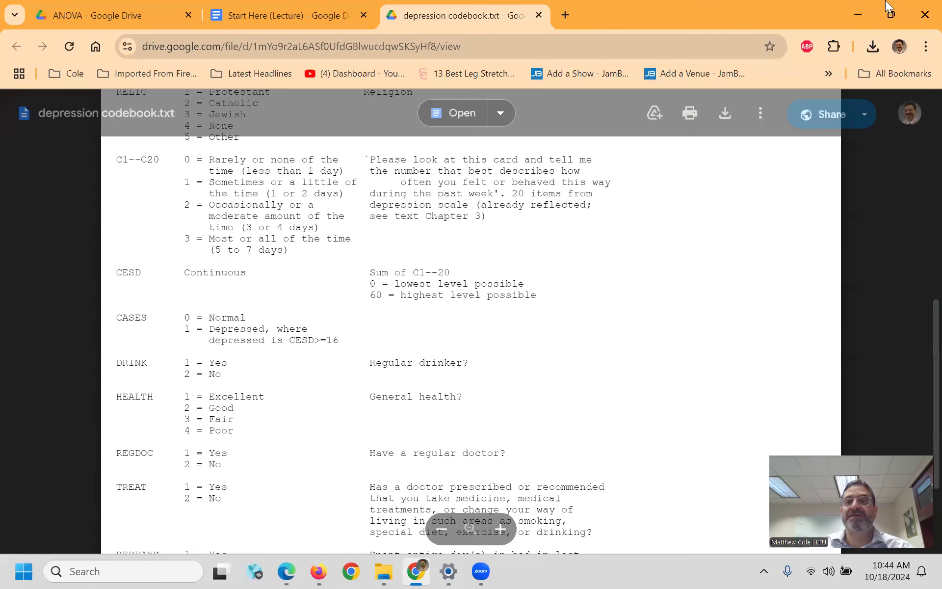
click(854, 8)
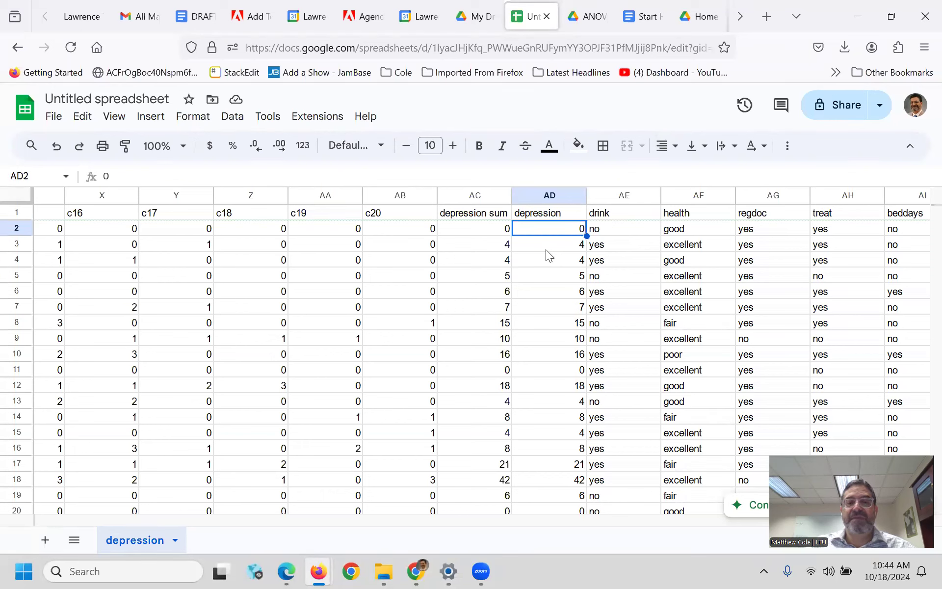
- Enter the formula =IF(AC2>= 16,"depressed","normal") in AD2 to classify the first row's depression sum
text(=i)
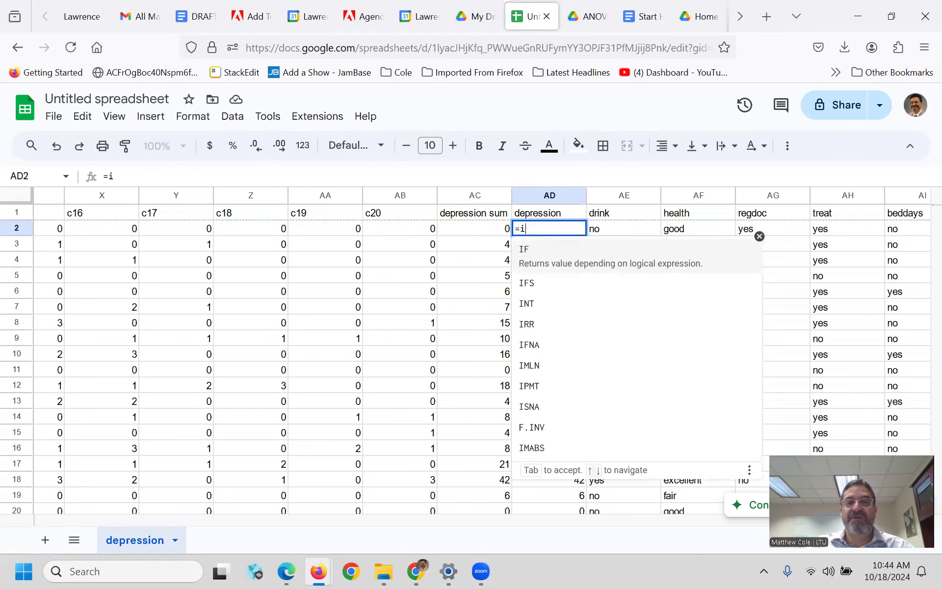
click(555, 261)
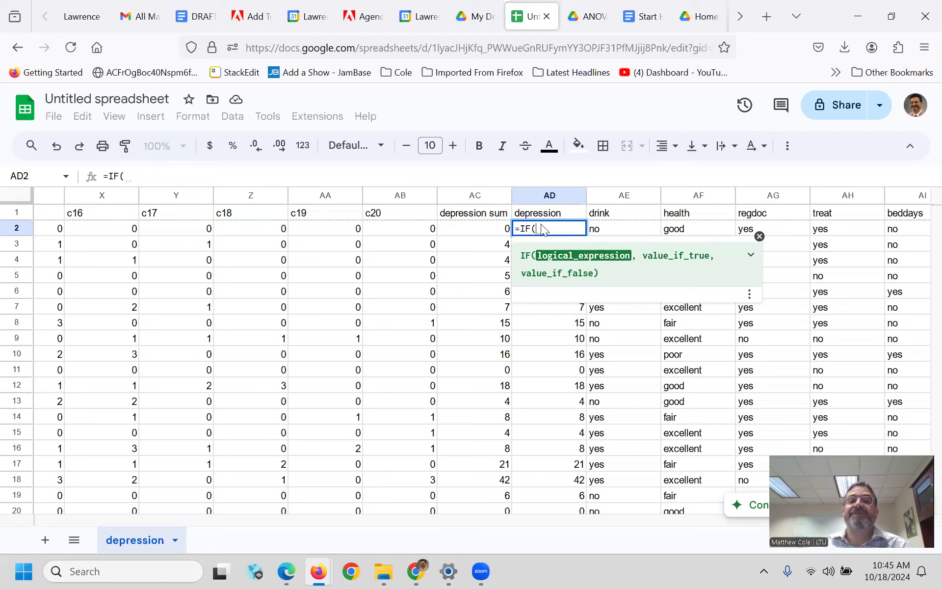
click(493, 232)
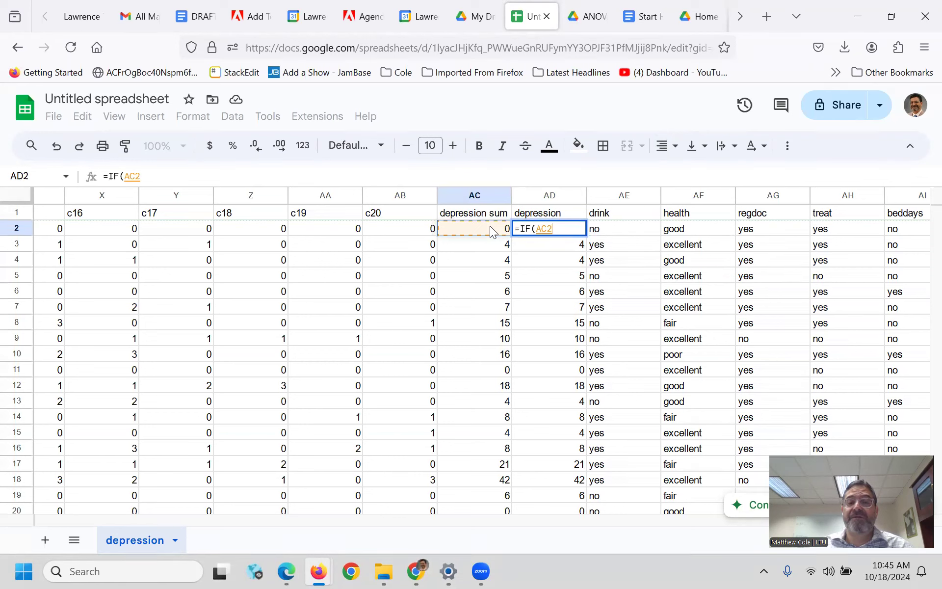
text(>=)
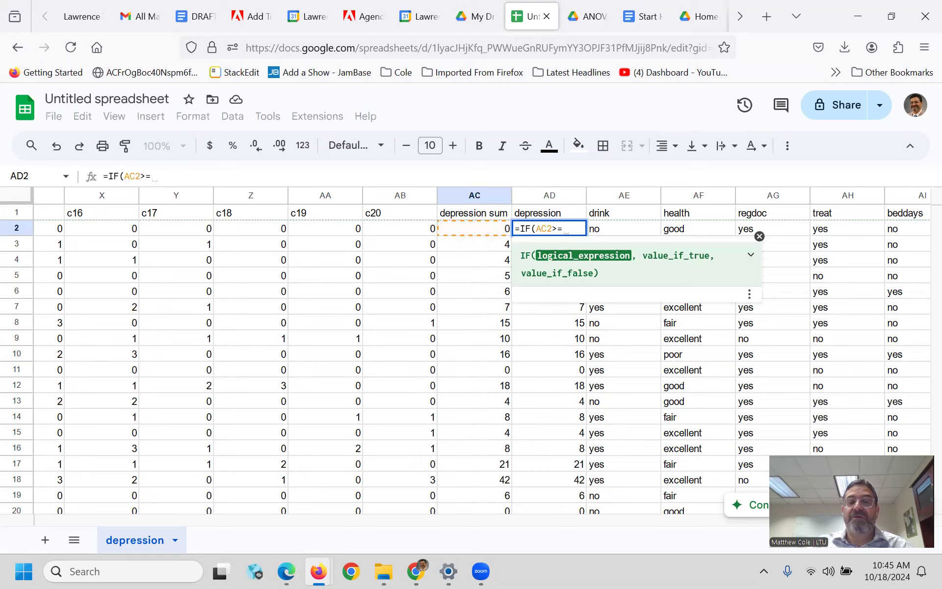
text( 16,)
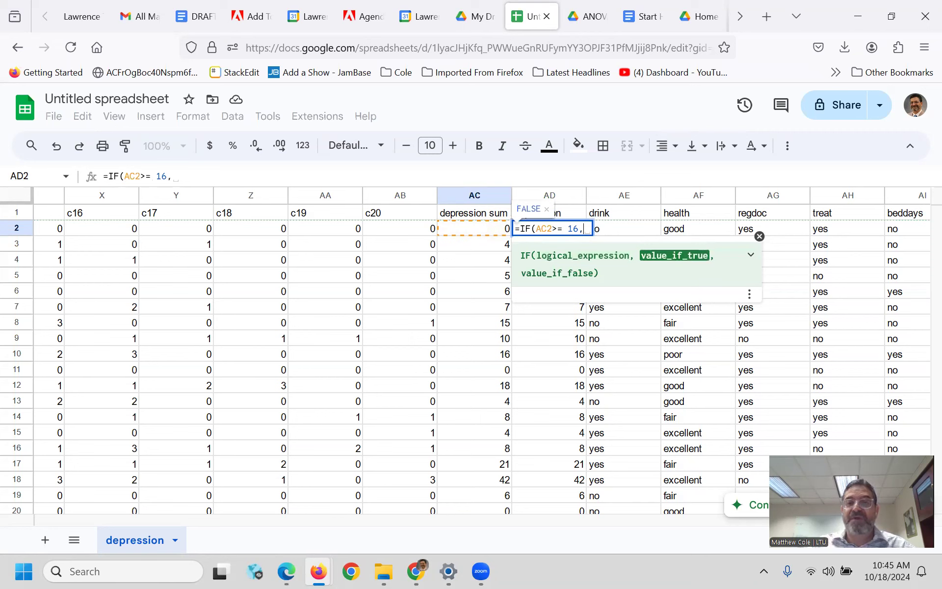
text("d)
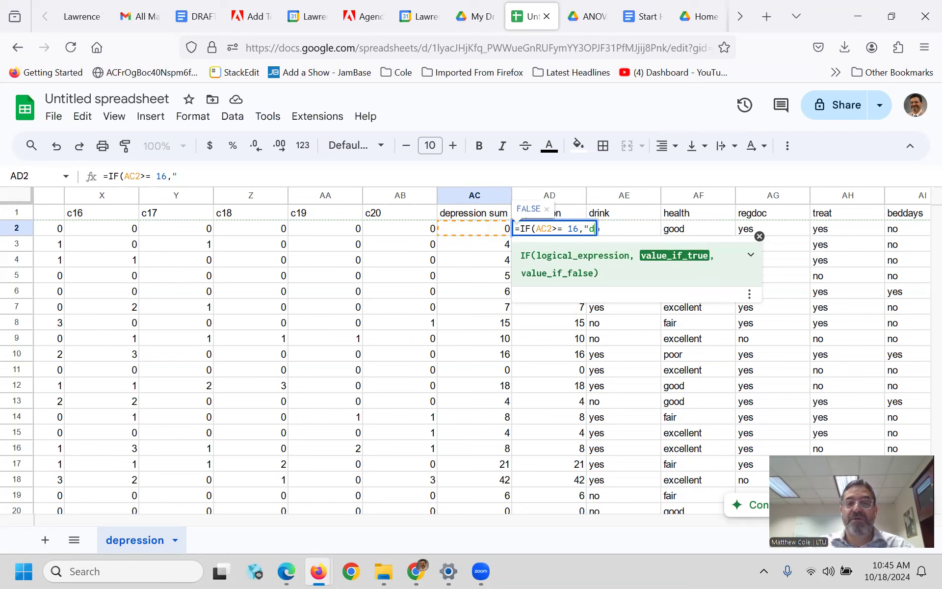
text(epressed",)
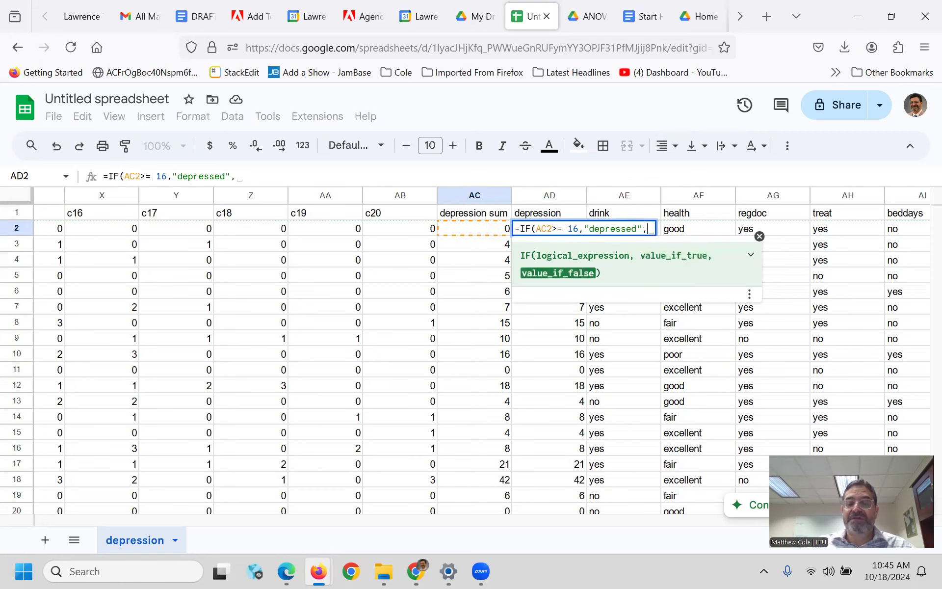
text("normal)
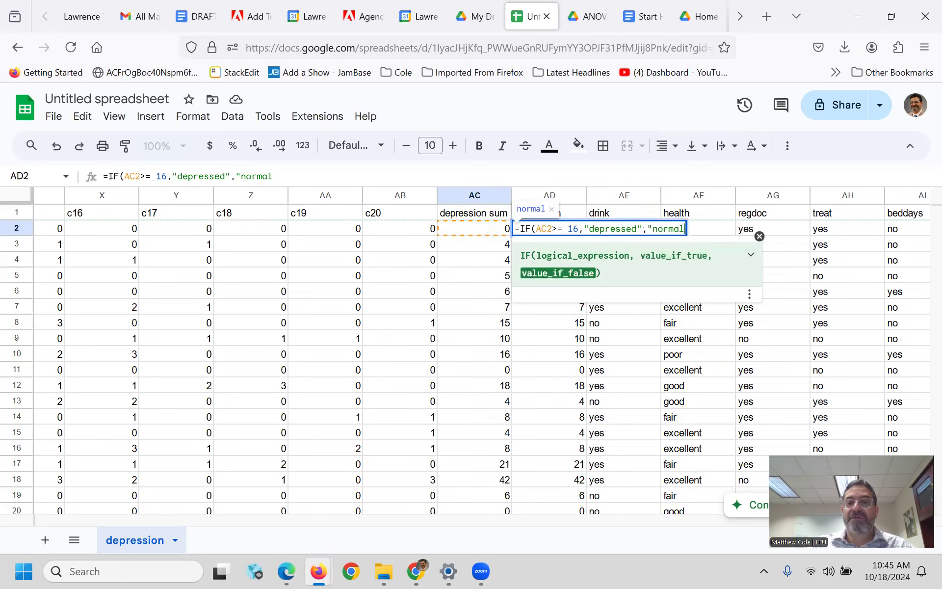
text("))
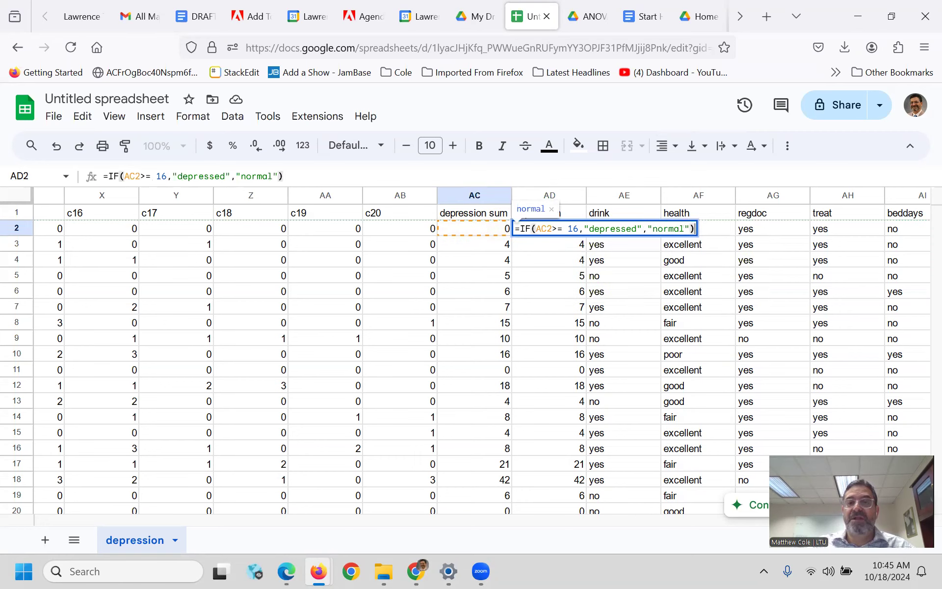
key(Return)
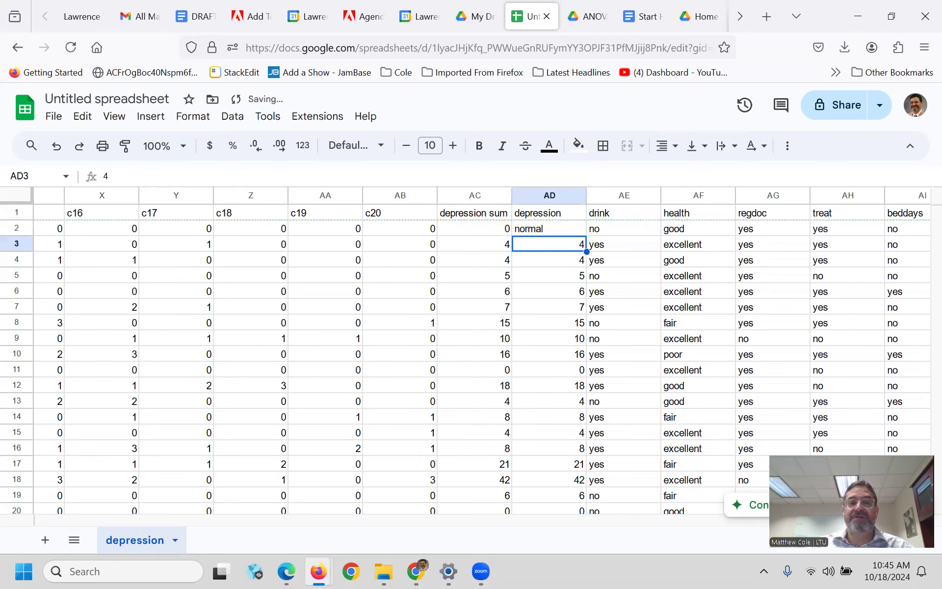
click(549, 228)
click(549, 244)
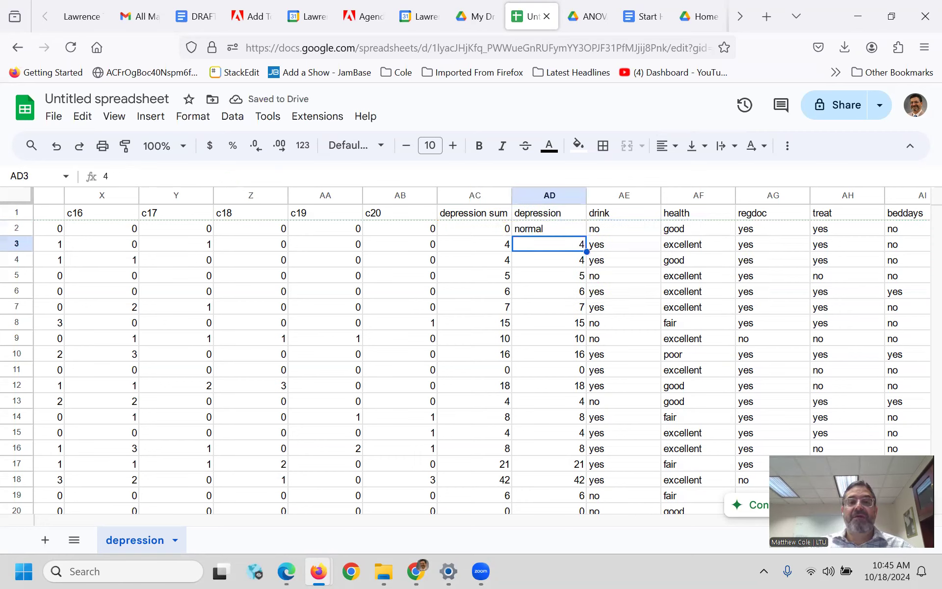
key(Down)
key(Down)
key(Down)
key(Down)
key(Down)
key(Down)
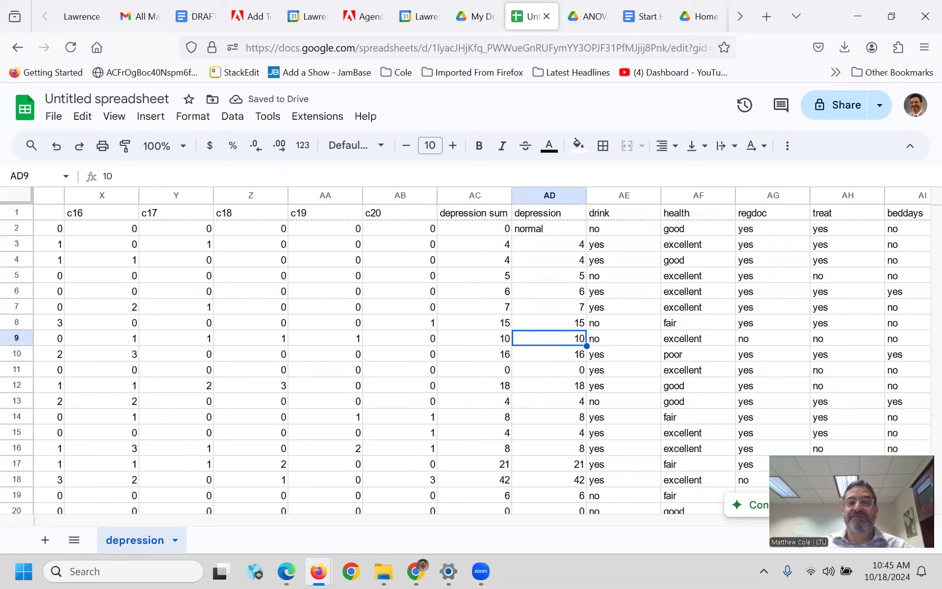
- Copy the classification formula from AD2 into AD3:AD295 so every row's depression sum is classified
key(Up)
key(Up)
key(Up)
key(Up)
key(Up)
key(Up)
key(Up)
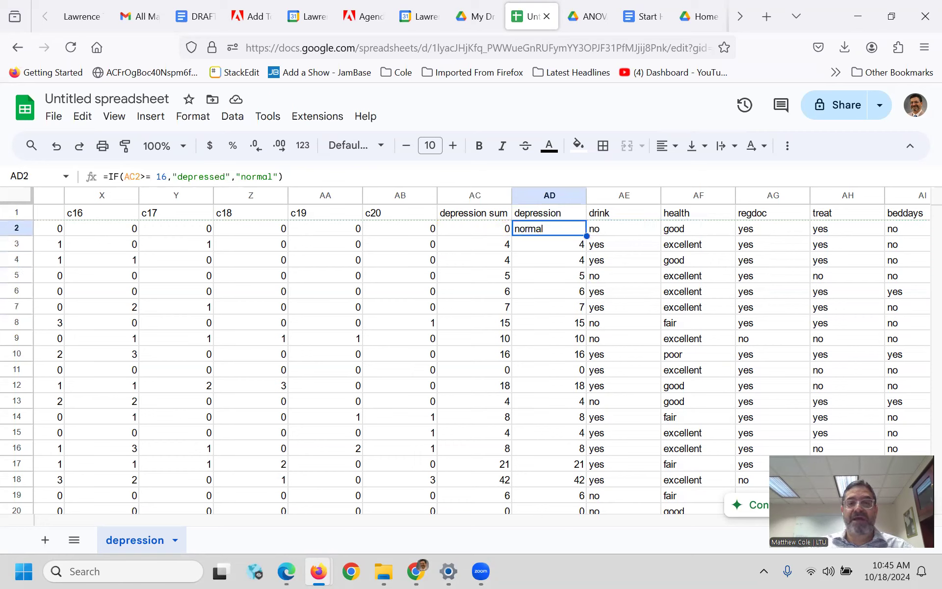
key(Down)
key(shift+Down)
key(shift+Down)
key(shift+Down)
key(shift+Down)
key(shift+Down)
key(shift+Down)
key(shift+Down)
key(shift+Down)
key(shift+Down)
key(shift+Down)
key(shift+Down)
key(shift+Down)
key(shift+Down)
key(shift+Down)
key(shift+Down)
key(shift+Down)
key(shift+Down)
key(shift+Down)
key(shift+Down)
key(shift+Down)
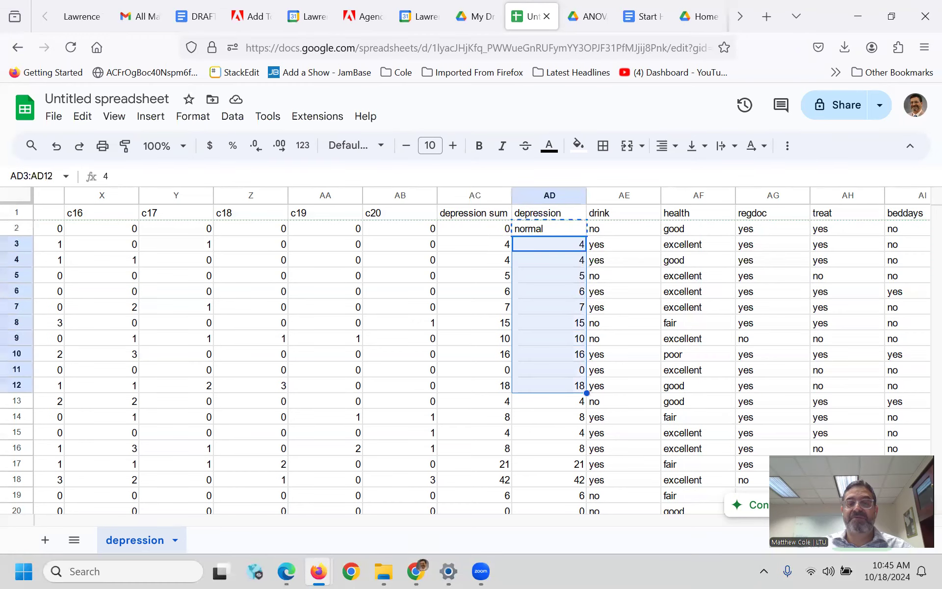
key(shift+Down)
key(shift+Down)
key(shift+Down)
key(shift+Down)
key(shift+Down)
key(shift+Down)
key(shift+Down)
key(shift+Down)
key(shift+Down)
key(shift+Down)
key(shift+Down)
key(shift+Down)
key(shift+Down)
key(shift+Down)
key(shift+Down)
key(shift+Down)
key(shift+Down)
key(shift+Down)
key(shift+Down)
key(shift+Down)
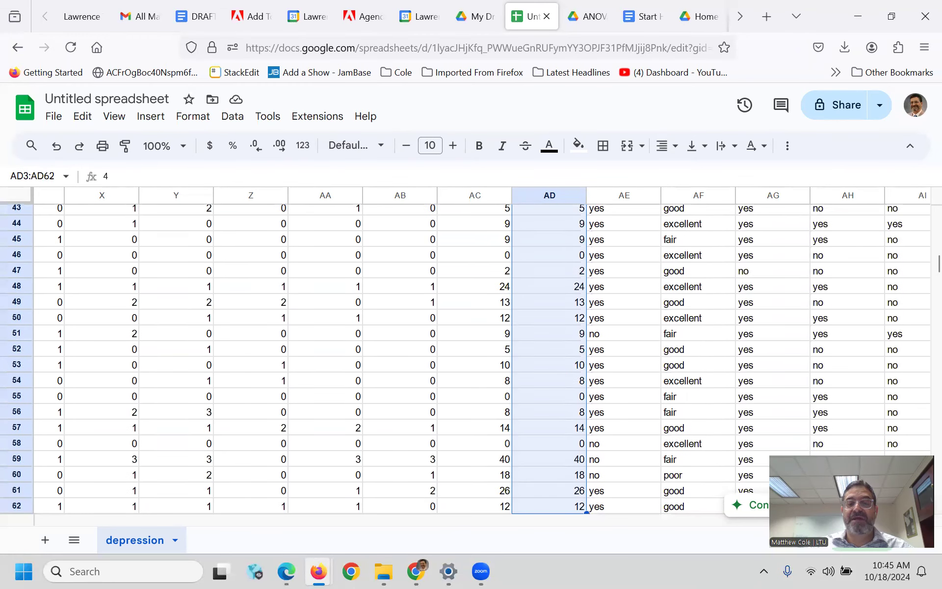
key(shift+Down)
key(shift+Down)
key(shift+Down)
key(shift+Down)
key(shift+Down)
key(shift+Down)
key(shift+Down)
key(shift+Down)
key(shift+Down)
key(shift+Down)
key(shift+Down)
key(shift+Down)
key(shift+Down)
key(shift+Down)
key(shift+Down)
key(shift+Down)
key(shift+Down)
key(shift+Down)
key(shift+Down)
key(shift+Down)
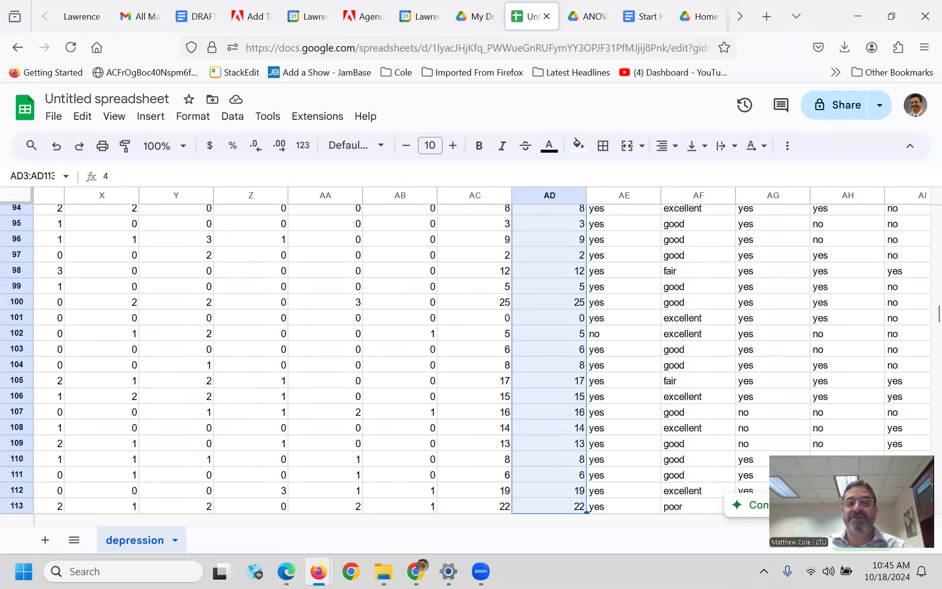
key(shift+Down)
key(shift+Down)
key(shift+Down)
key(shift+Down)
key(shift+Down)
key(shift+Down)
key(shift+Down)
key(shift+Down)
key(shift+Down)
key(shift+Down)
key(shift+Down)
key(shift+Down)
key(shift+Down)
key(shift+Down)
key(shift+Down)
key(shift+Down)
key(shift+Down)
key(shift+Down)
key(shift+Down)
key(shift+Down)
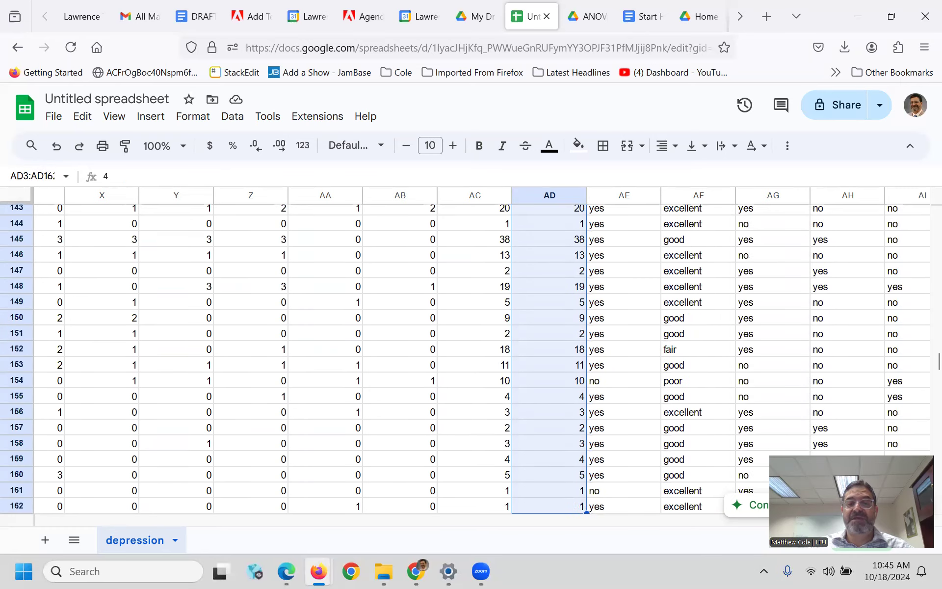
key(shift+Down)
key(shift+Down)
key(shift+Down)
key(shift+Down)
key(shift+Down)
key(shift+Down)
key(shift+Down)
key(shift+Down)
key(shift+Down)
key(shift+Down)
key(shift+Down)
key(shift+Down)
key(shift+Down)
key(shift+Down)
key(shift+Down)
key(shift+Down)
key(shift+Down)
key(shift+Down)
key(shift+Down)
key(shift+Down)
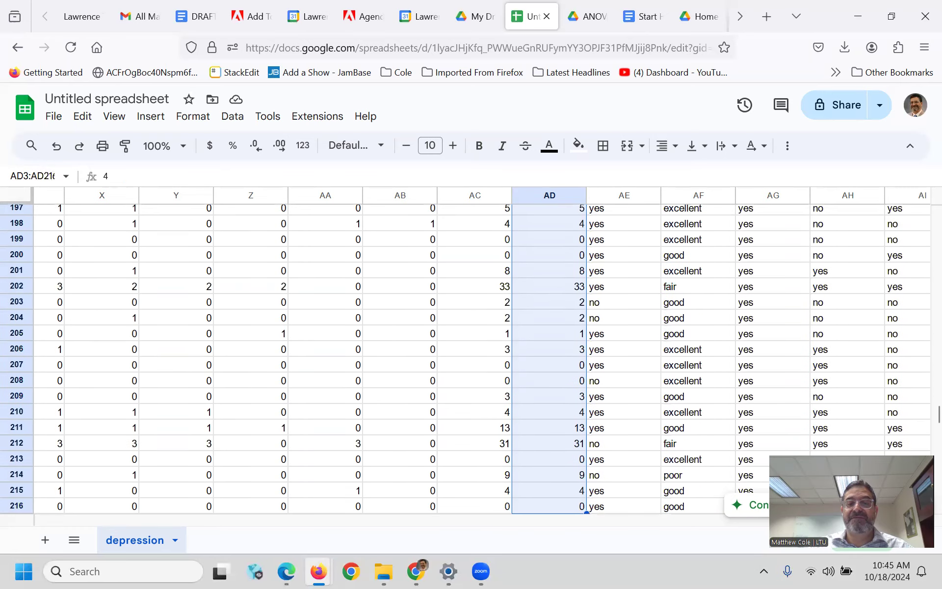
key(shift+Down)
key(shift+Down)
key(shift+Down)
key(shift+Down)
key(shift+Down)
key(shift+Down)
key(shift+Down)
key(shift+Down)
key(shift+Down)
key(shift+Down)
key(shift+Down)
key(shift+Down)
key(shift+Down)
key(shift+Down)
key(shift+Down)
key(shift+Down)
key(shift+Down)
key(shift+Down)
key(shift+Down)
key(shift+Down)
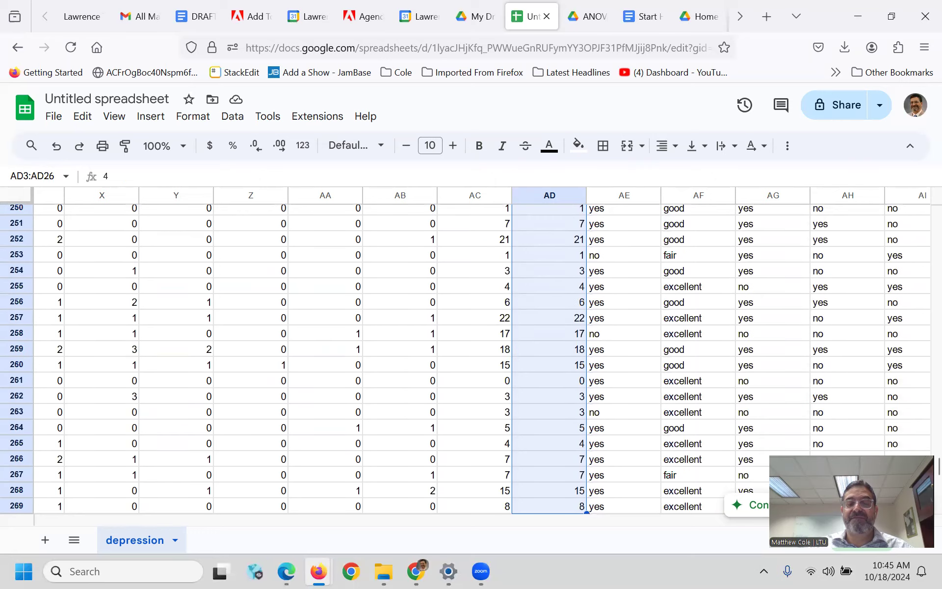
key(shift+Down)
key(shift+Down)
key(shift+Down)
key(shift+Down)
key(shift+Down)
key(shift+Down)
key(shift+Down)
key(shift+Down)
key(shift+Down)
key(shift+Down)
key(shift+Down)
key(shift+Down)
key(shift+Down)
key(shift+Up)
key(shift+Up)
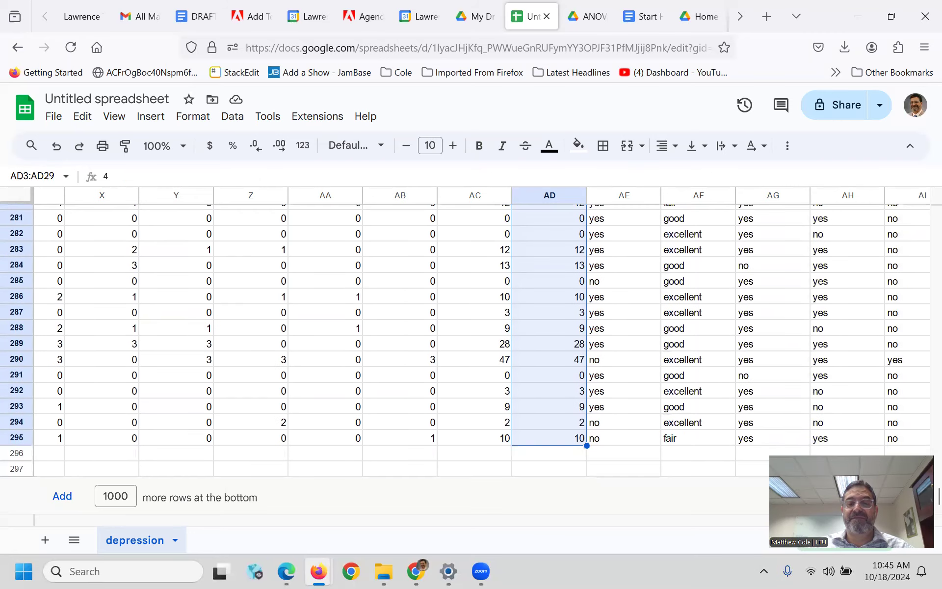
key(ctrl+v)
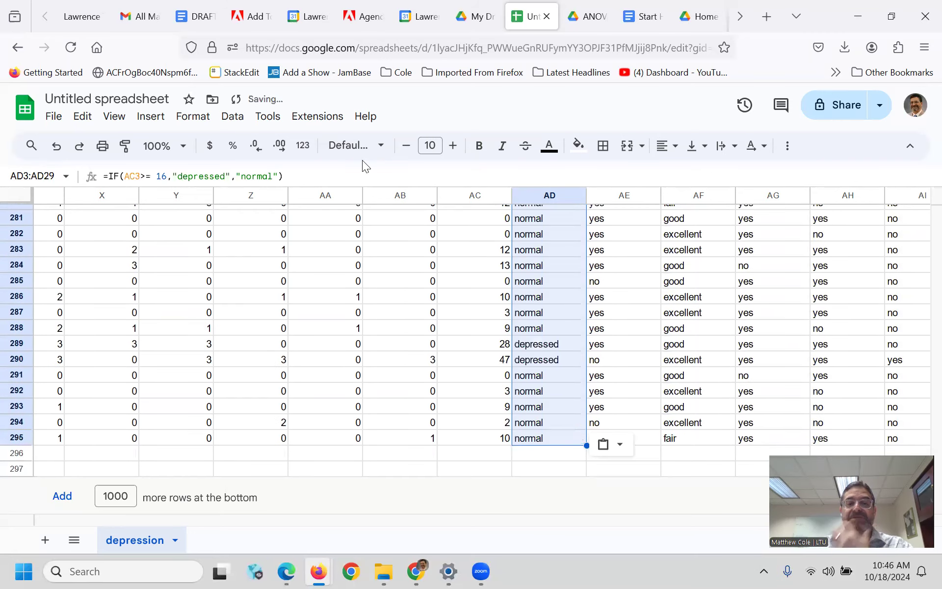
scroll(552, 389, up, 20)
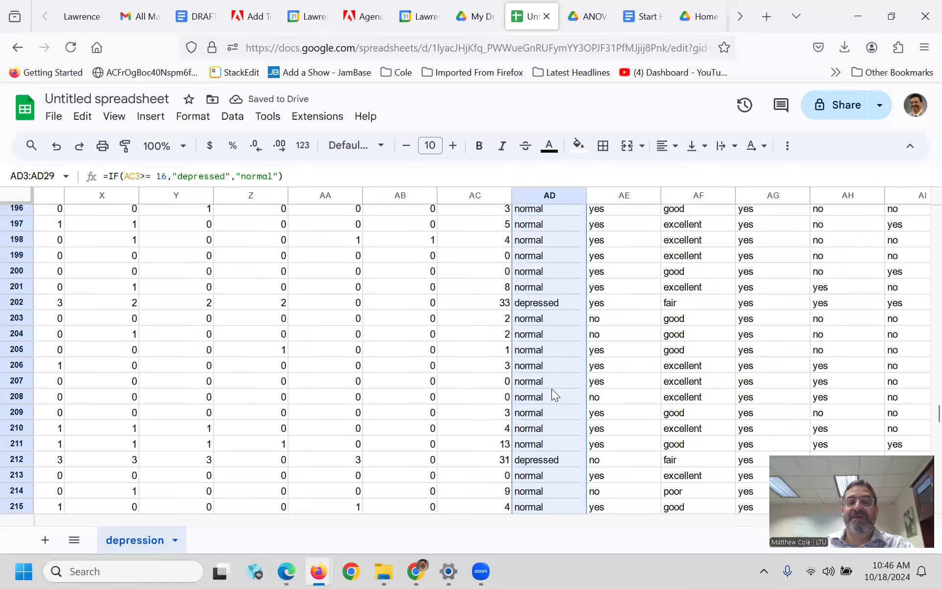
scroll(551, 388, up, 20)
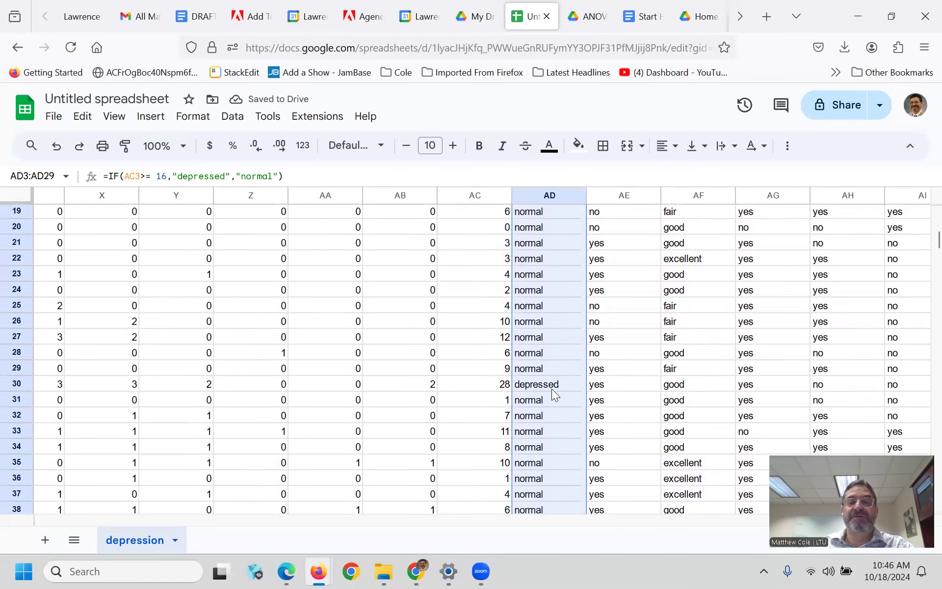
click(541, 280)
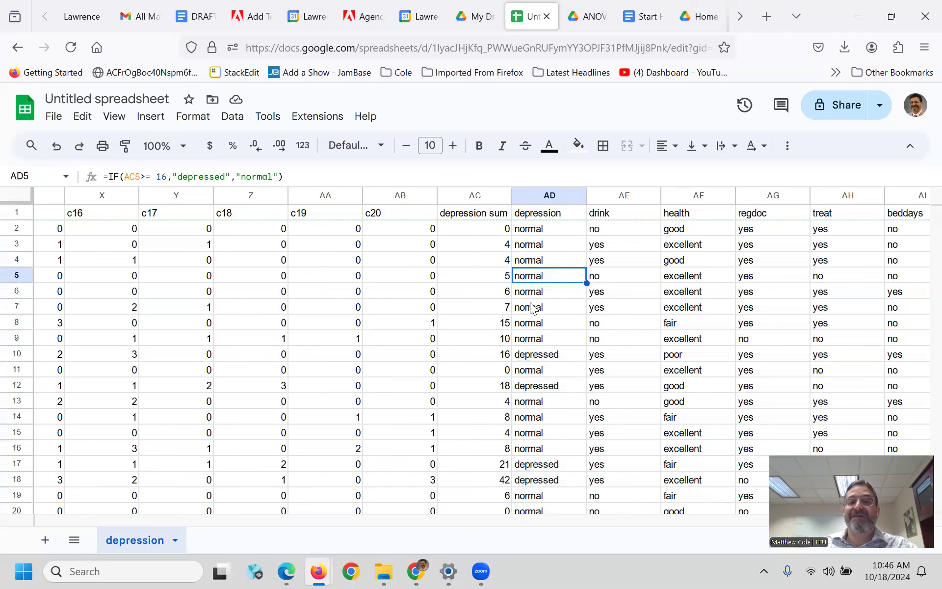
- Review Steps 1 to 3 of the Start Here (Lecture) document in Chrome, and return to the spreadsheet in Firefox
click(416, 571)
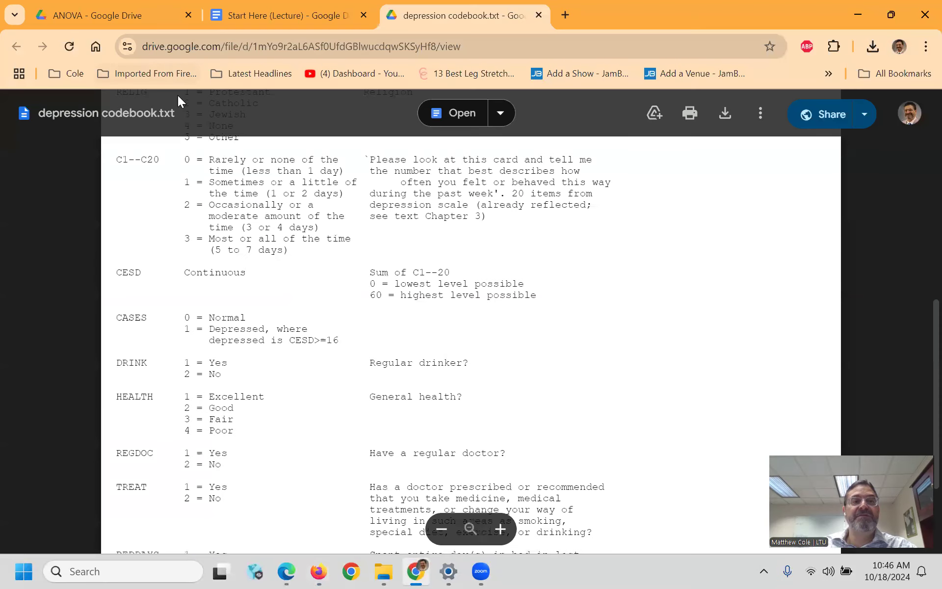
click(250, 16)
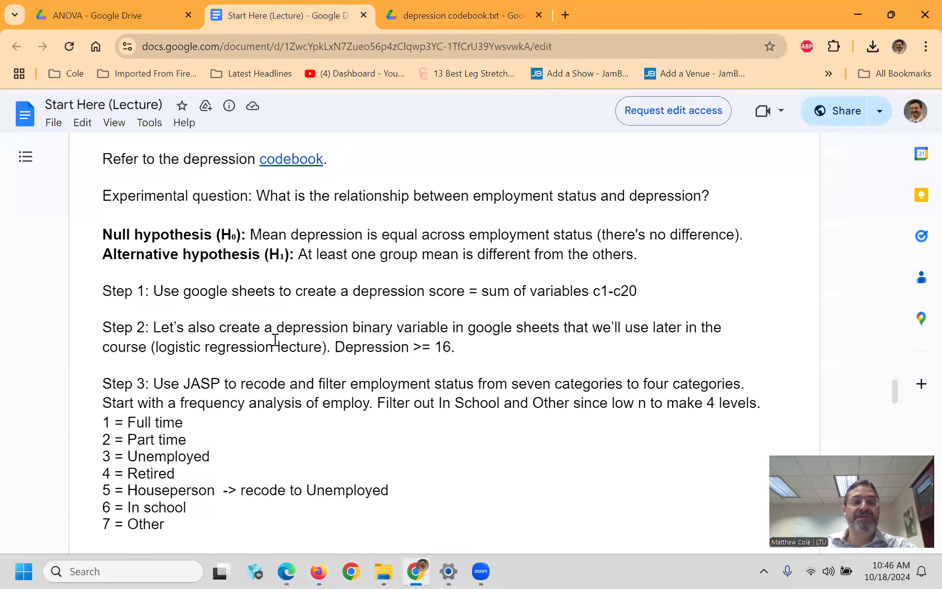
scroll(319, 356, down, 1)
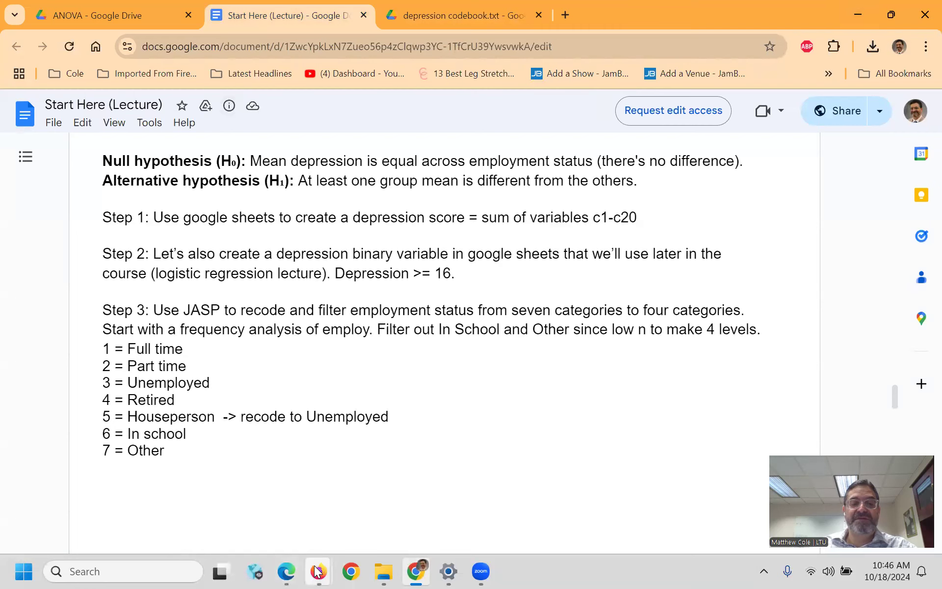
mouse_move(318, 562)
click(275, 504)
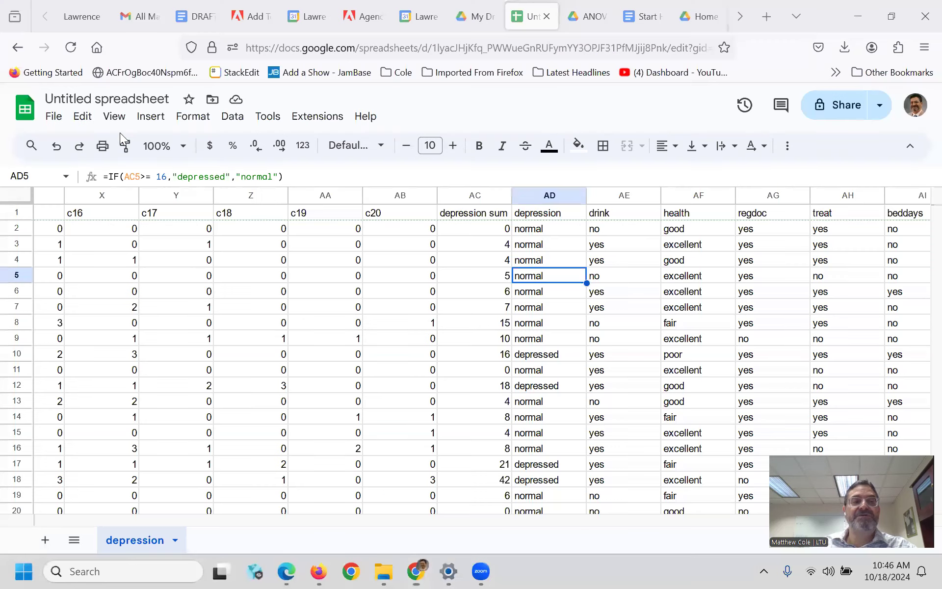
- Rename the untitled spreadsheet as depression-jasp
click(124, 93)
text(depression)
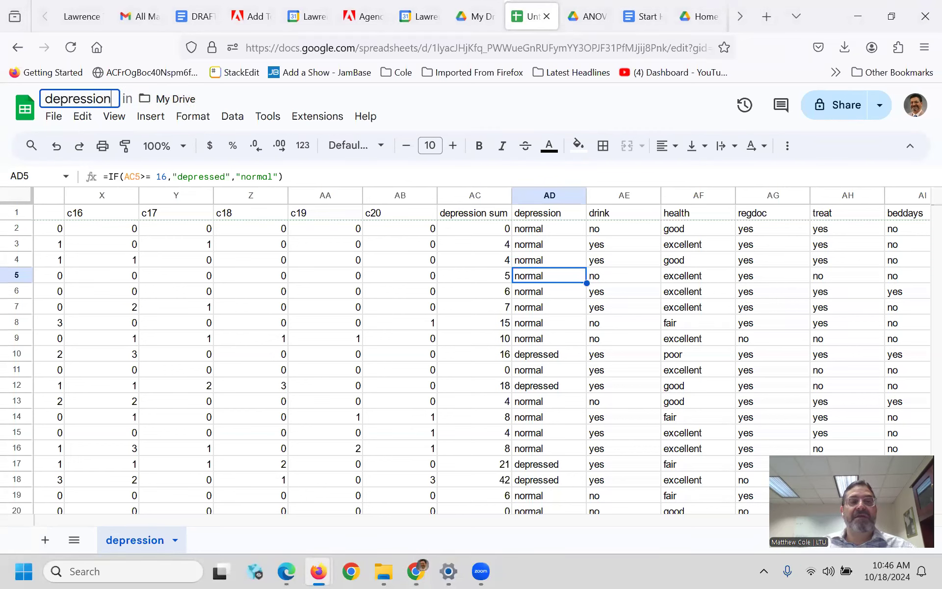
text(-jasp)
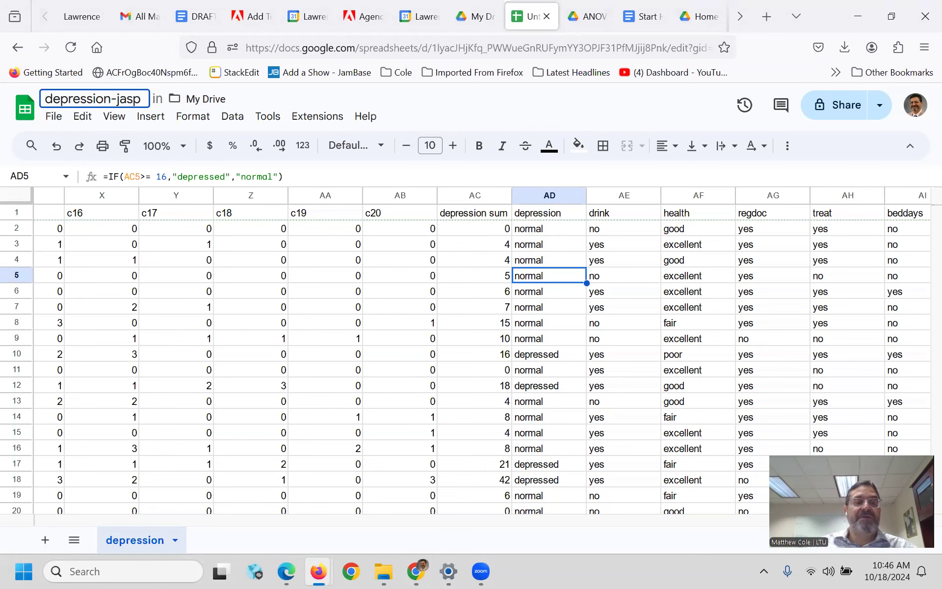
- Download the depression sheet as a Comma Separated Values (.csv) file
click(54, 118)
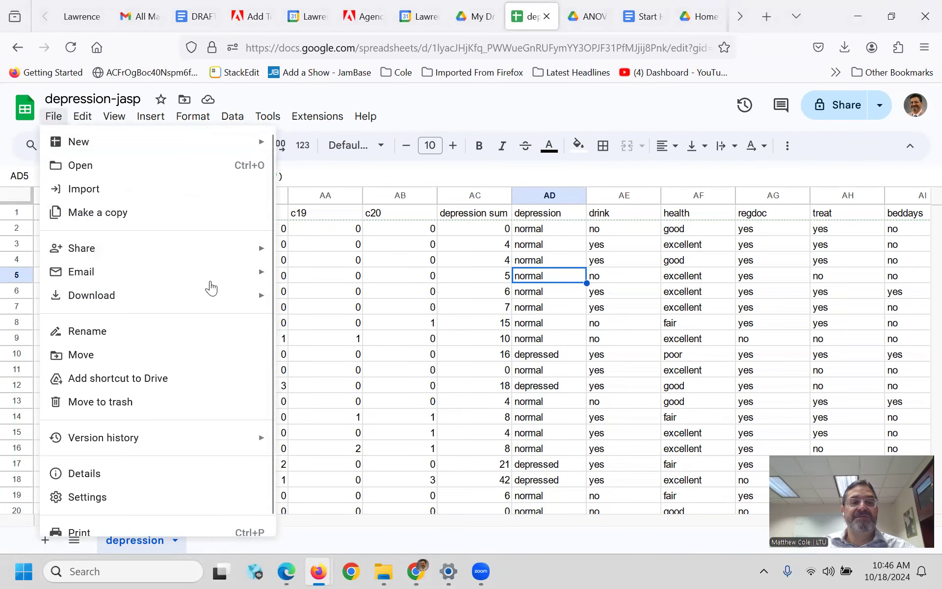
mouse_move(216, 302)
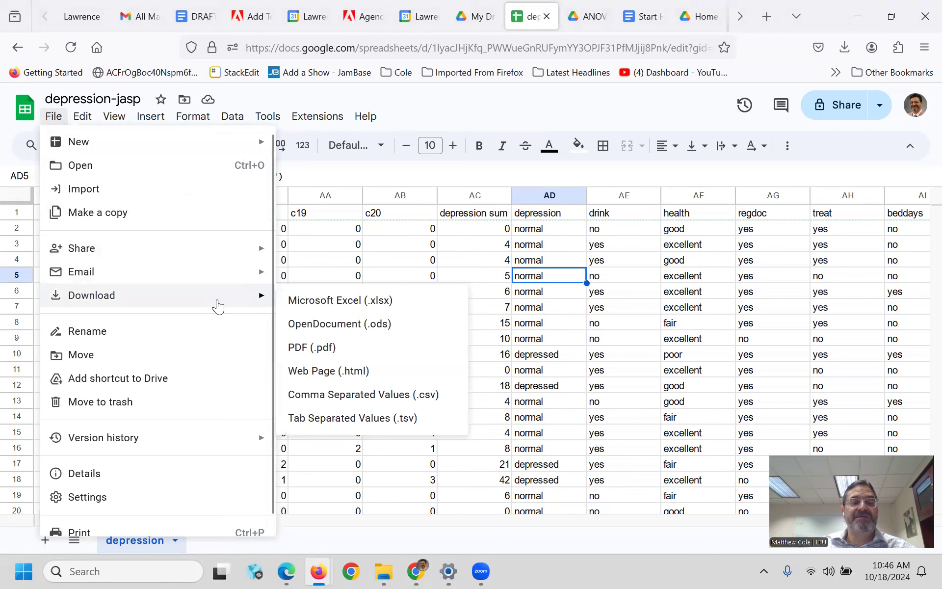
click(324, 396)
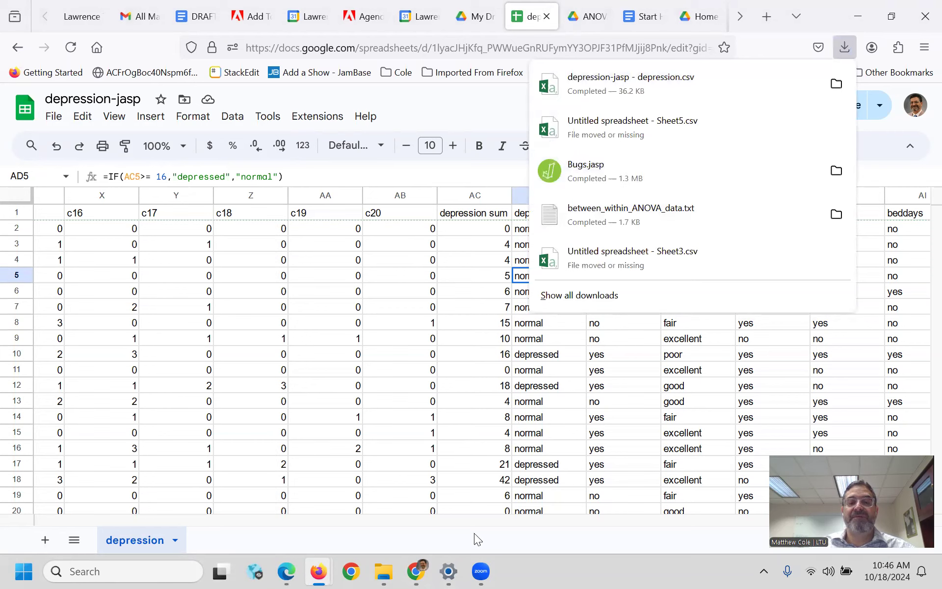
- Leave the spreadsheet browser window and launch JASP 0.19.1.0
click(859, 16)
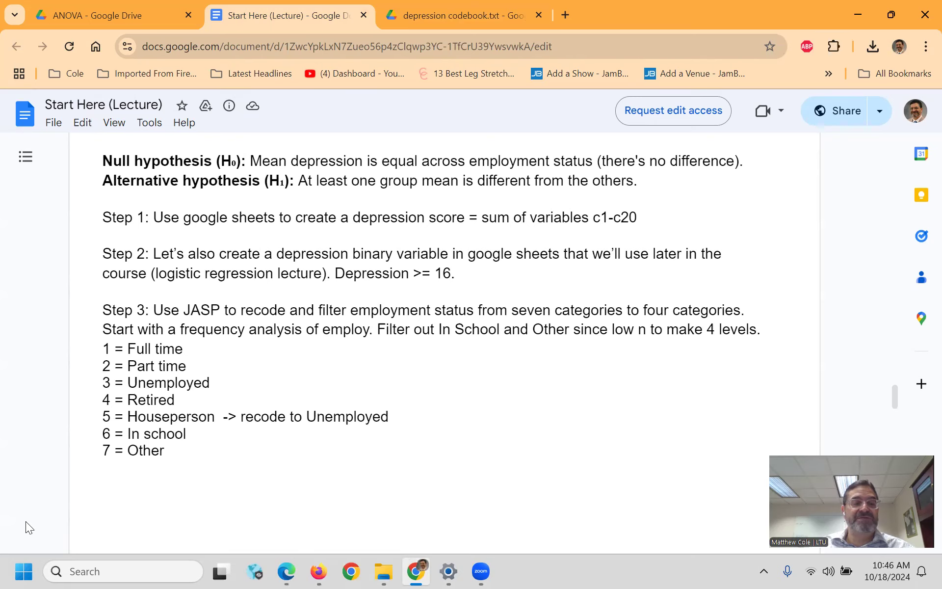
click(24, 570)
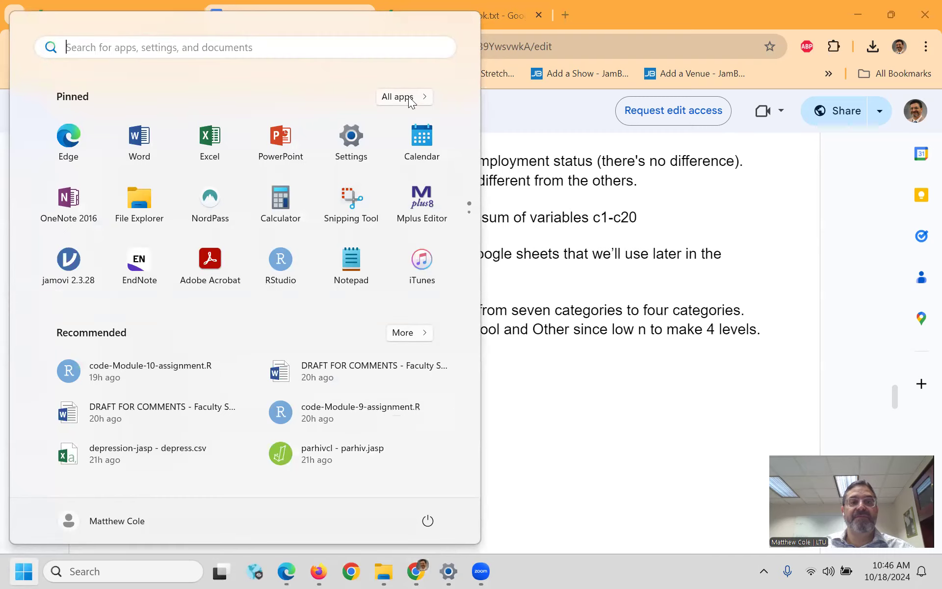
text(jamovi 2.3.28)
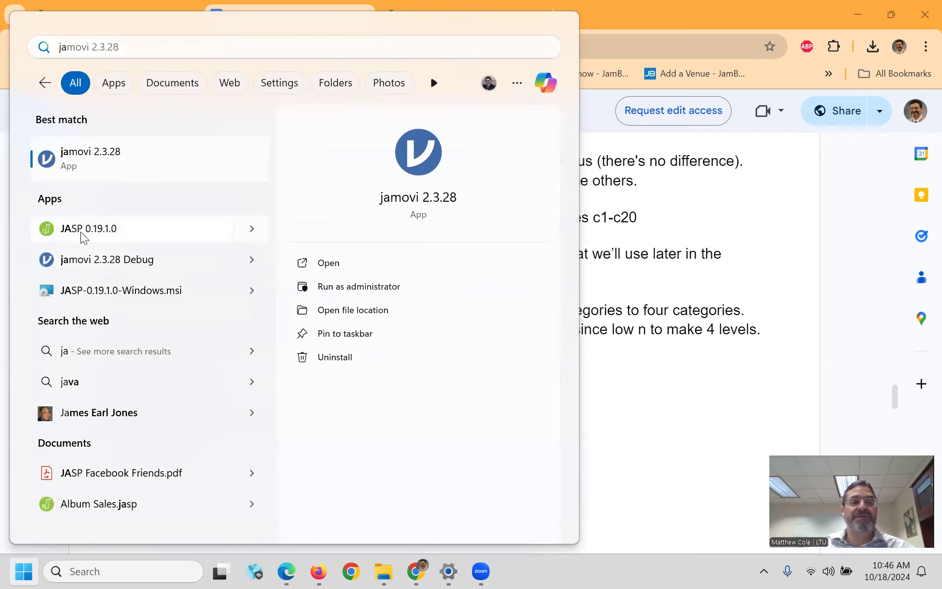
click(80, 229)
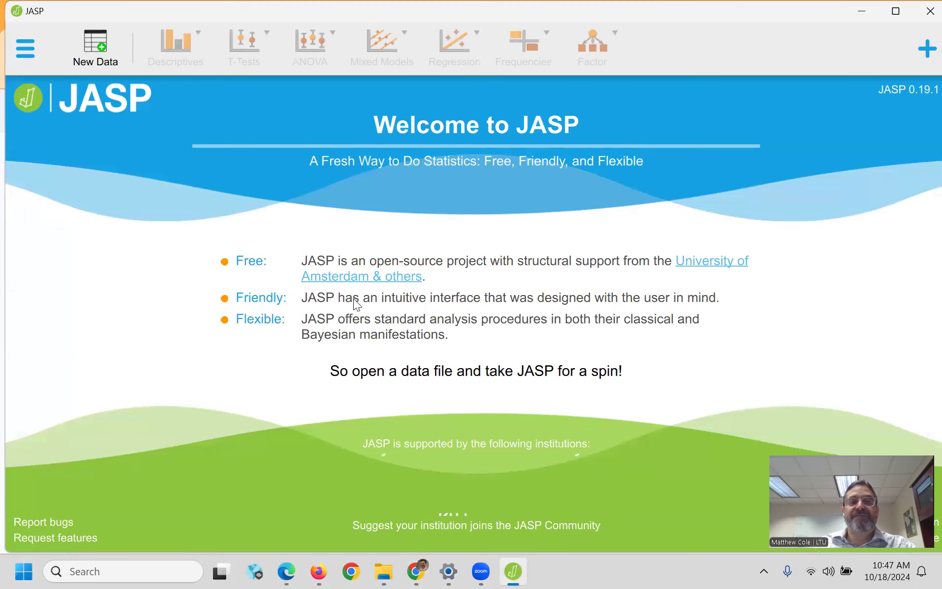
- Open the data file depression-jasp - depression.csv from the computer's Downloads folder
click(27, 52)
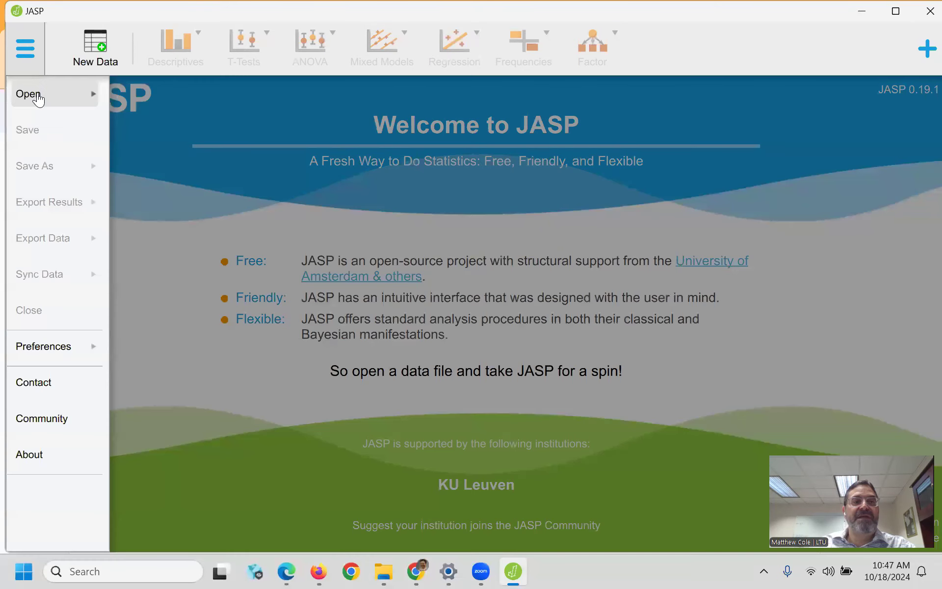
click(39, 100)
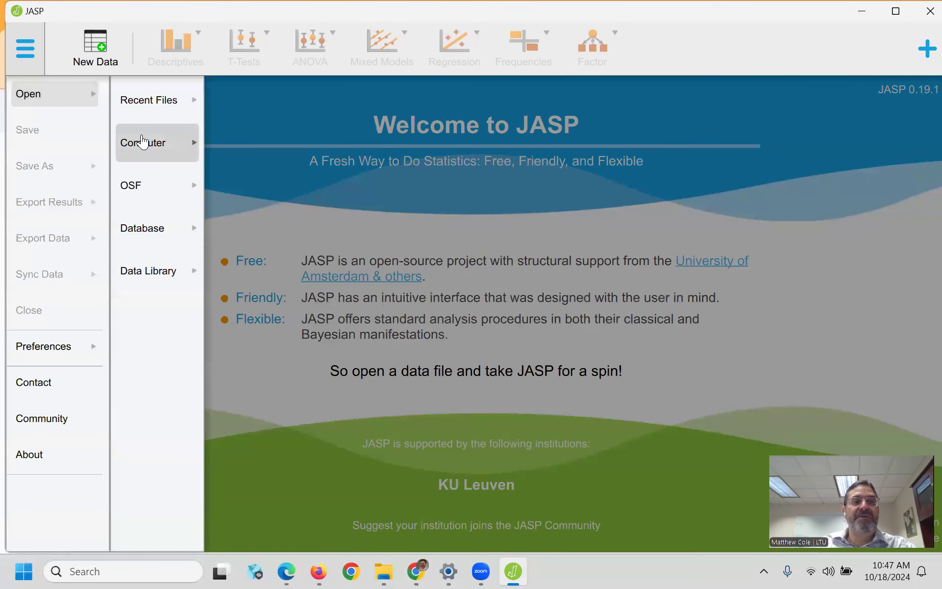
click(140, 142)
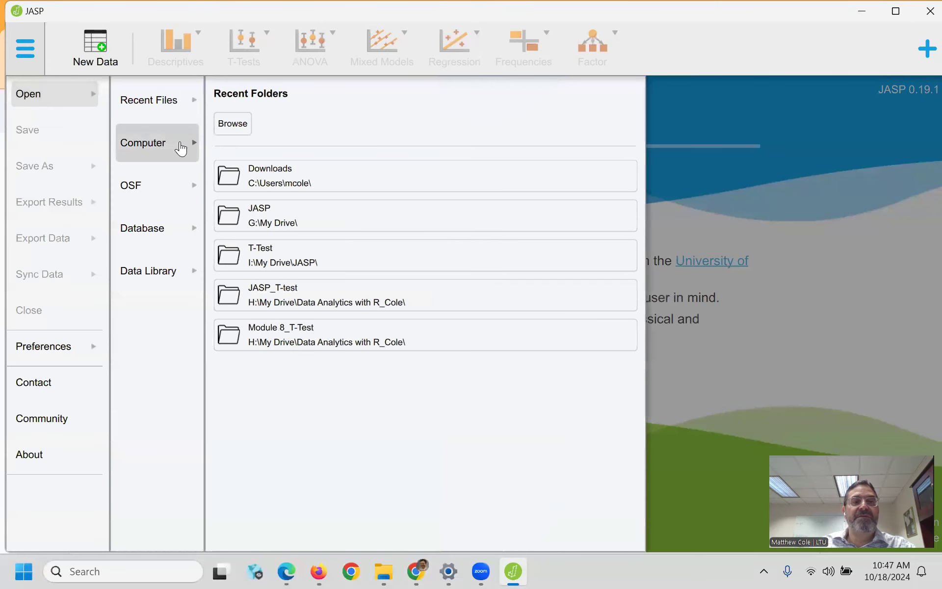
click(261, 178)
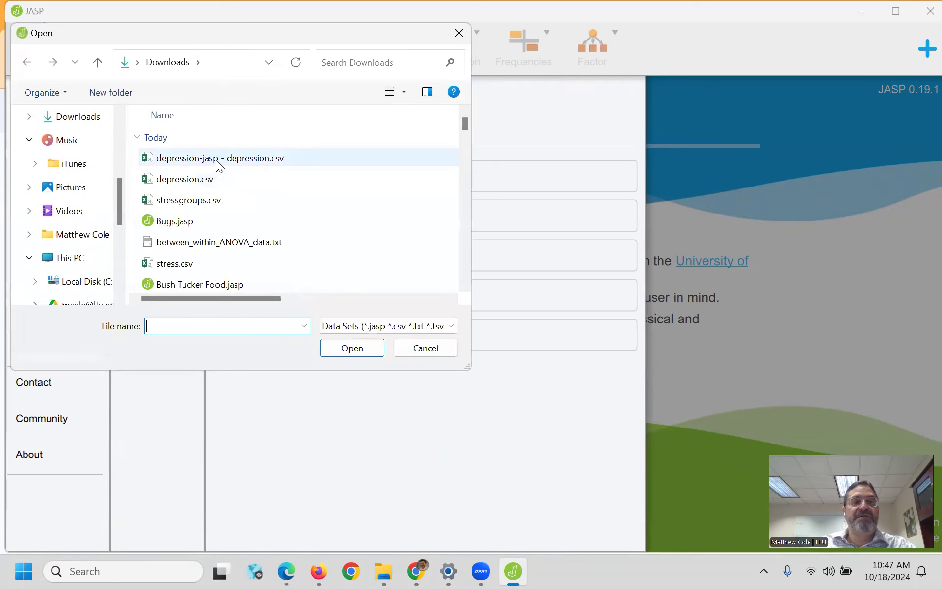
click(219, 165)
click(345, 349)
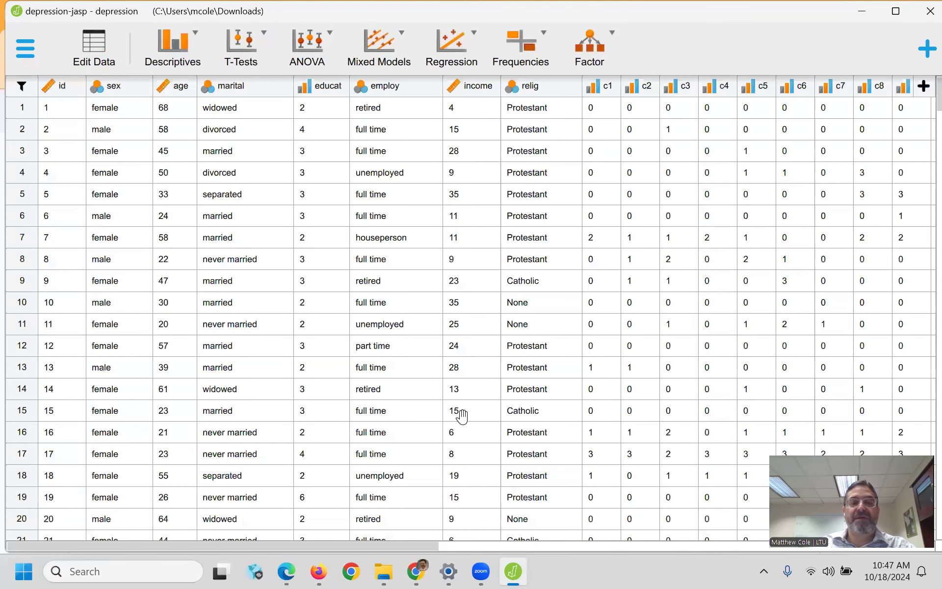
- Look across the imported dataset's columns, including depression sum and the binary depression variable, and return to the first column
drag(344, 552, 446, 558)
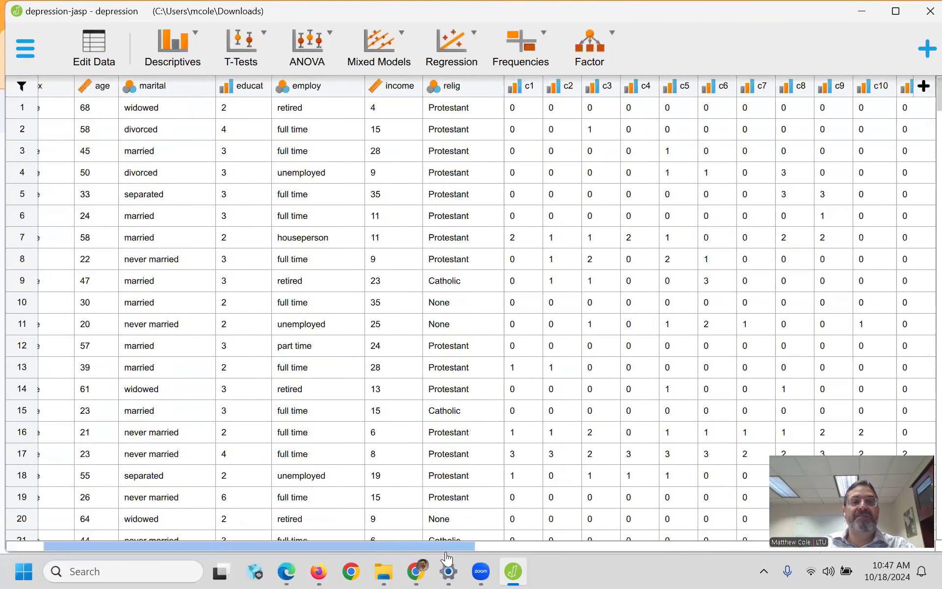
drag(549, 562, 699, 565)
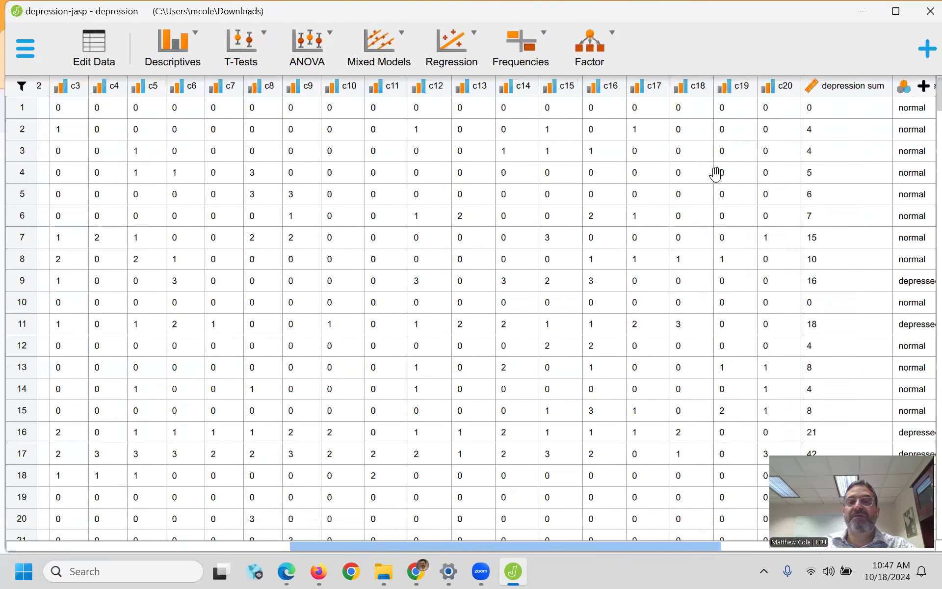
scroll(716, 173, right, 3)
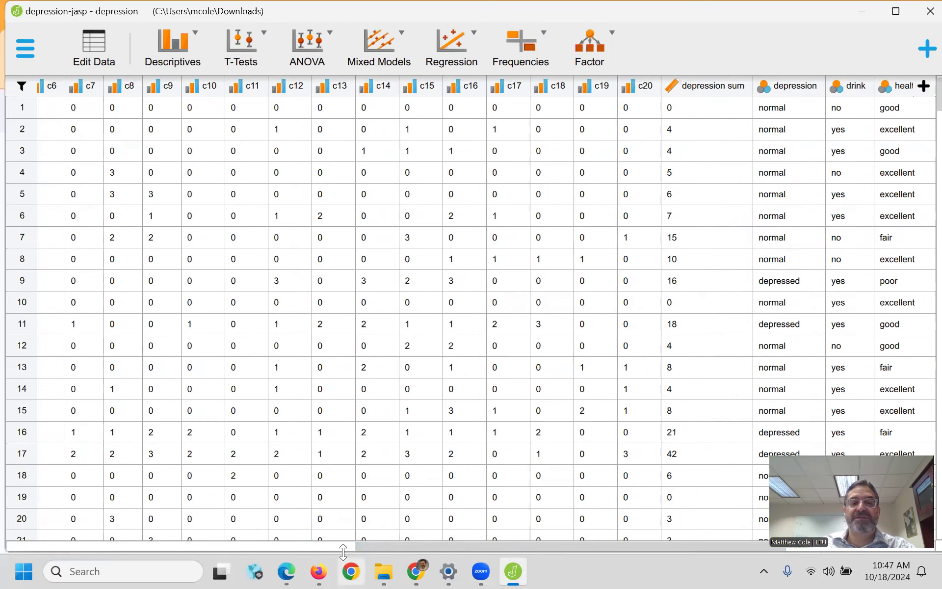
mouse_move(372, 553)
mouse_down()
mouse_move(246, 511)
mouse_move(11, 515)
mouse_up()
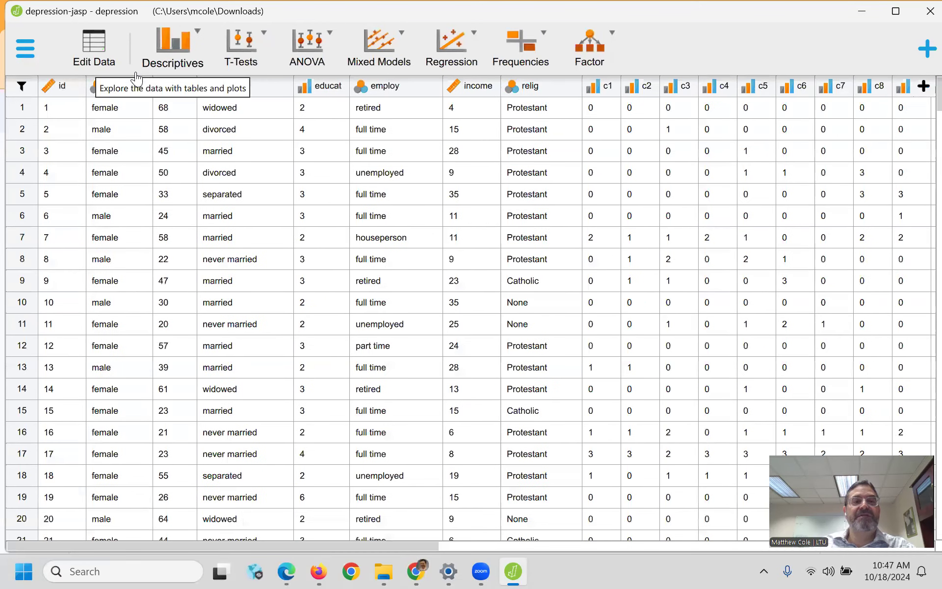
- Try a Descriptive Statistics analysis on the age variable and remove the analysis
click(138, 75)
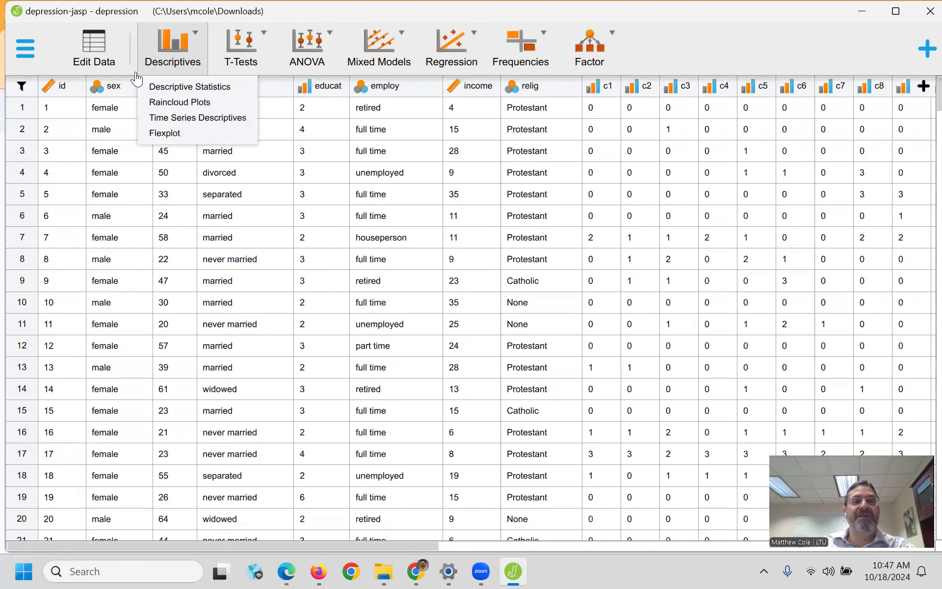
click(179, 91)
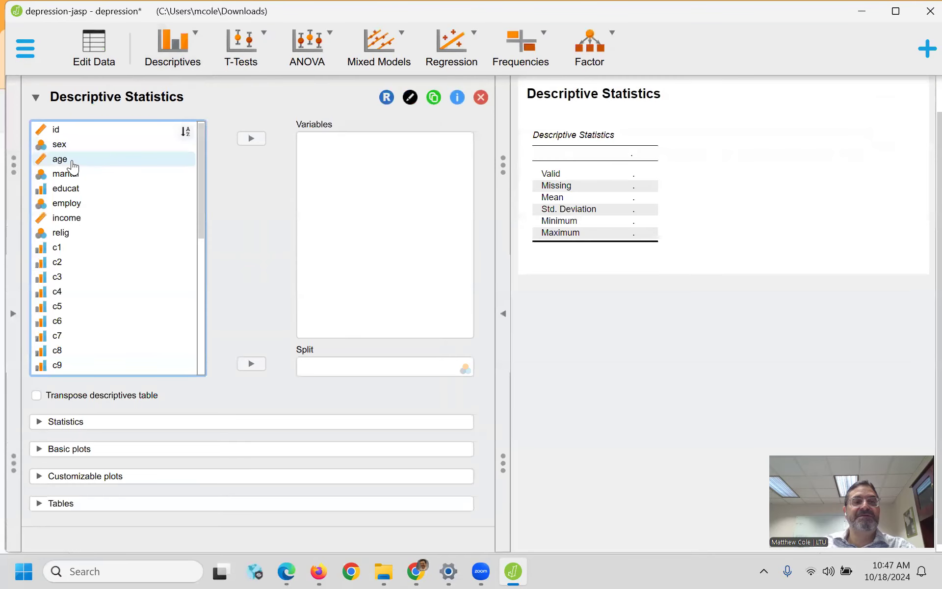
click(68, 159)
click(251, 139)
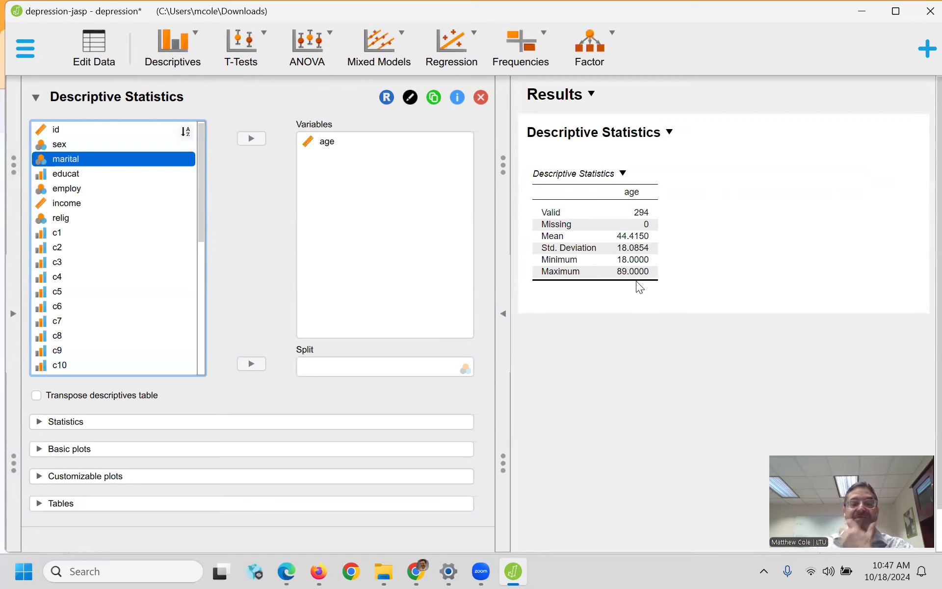
click(481, 98)
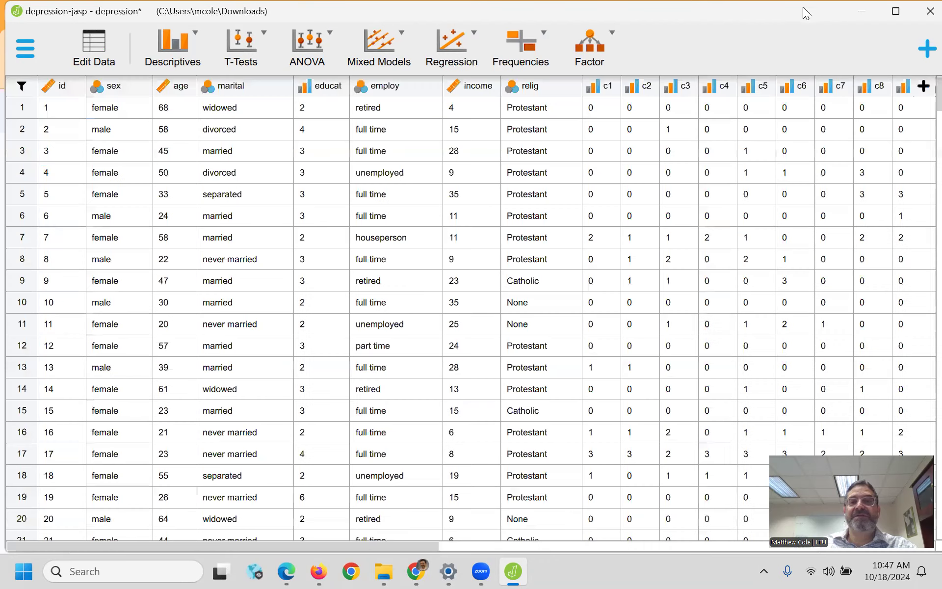
- Switch to the Start Here (Lecture) document in Chrome and review the hypotheses and the Step 3 instructions for recoding employment status
click(864, 9)
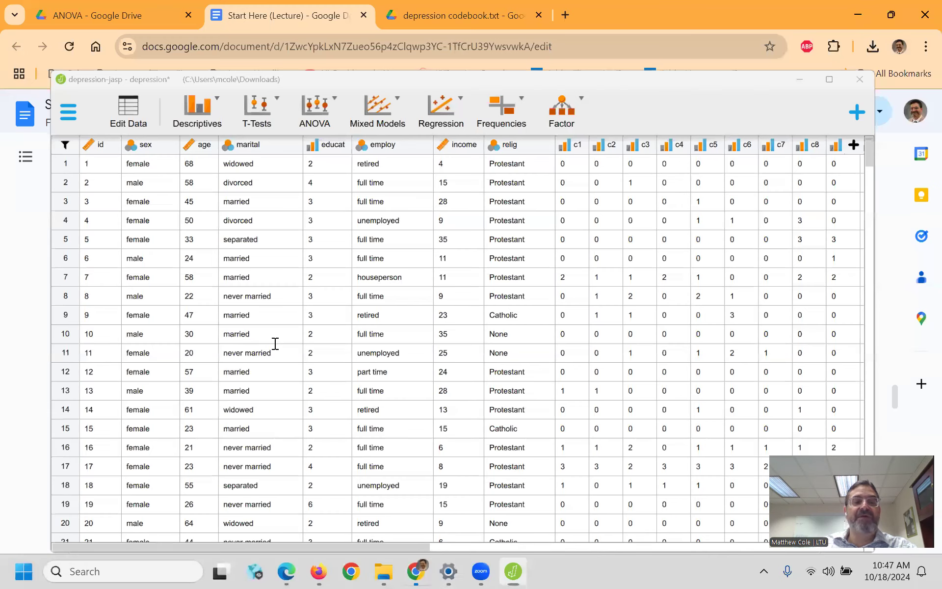
scroll(216, 316, down, 1)
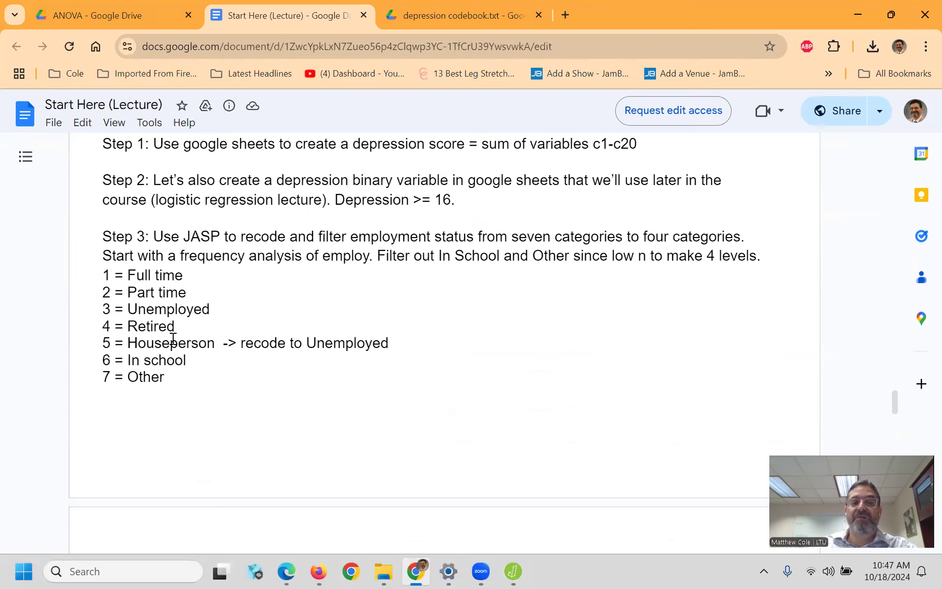
scroll(286, 308, down, 1)
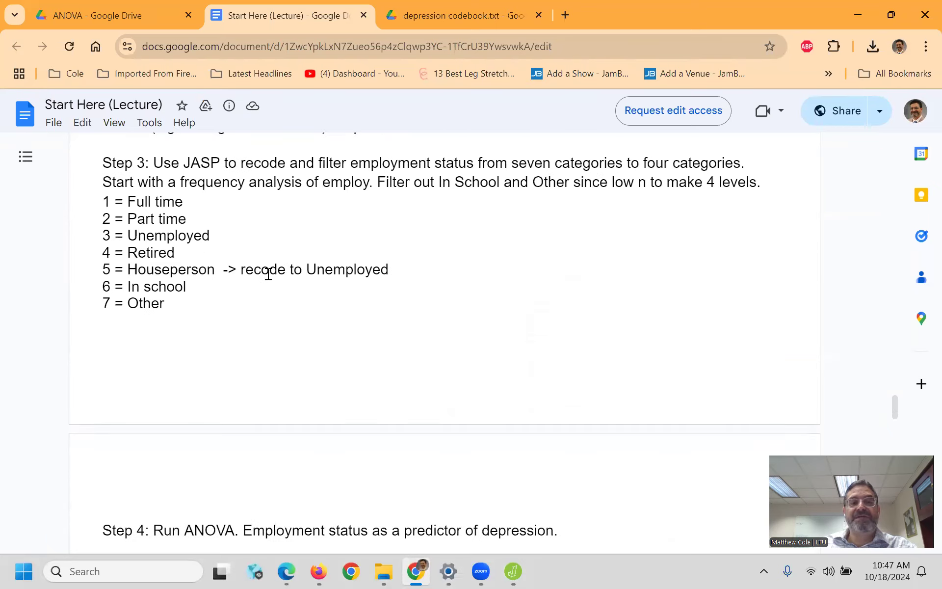
scroll(366, 243, up, 3)
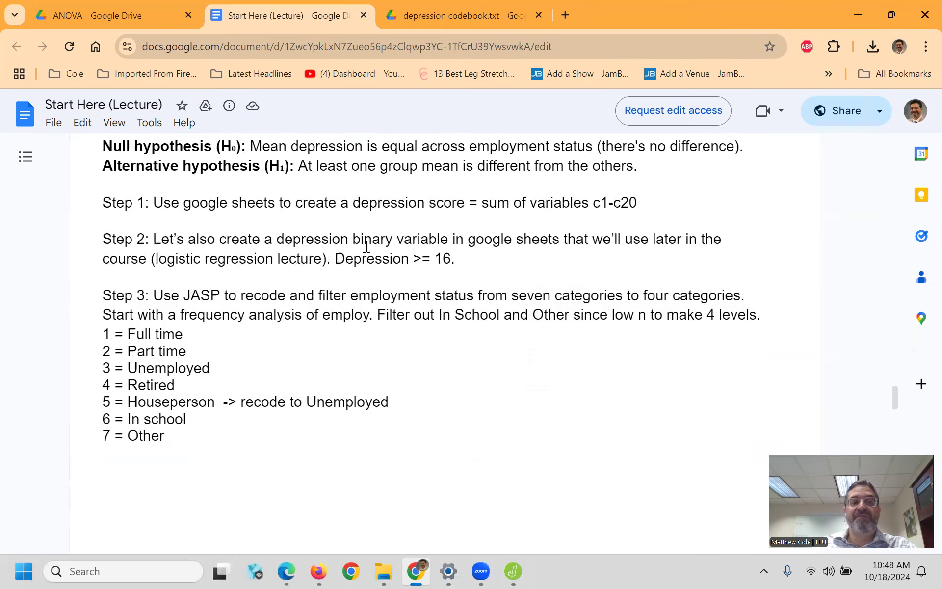
scroll(337, 232, up, 1)
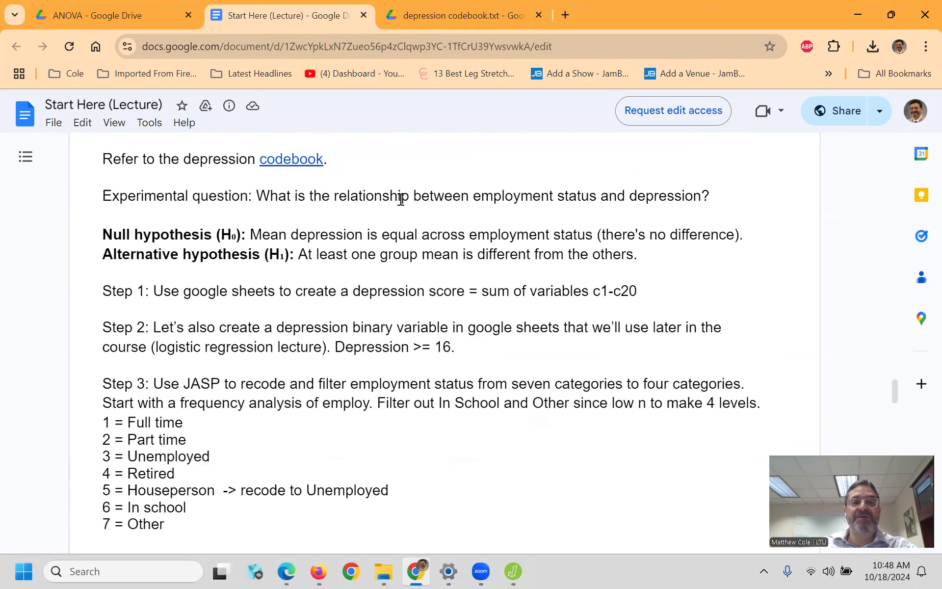
scroll(687, 245, down, 3)
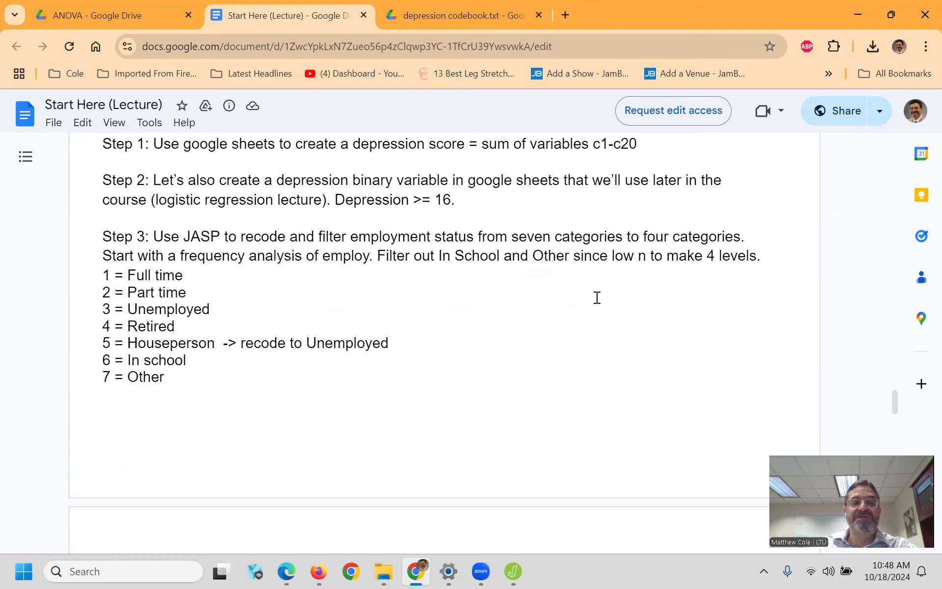
scroll(597, 298, up, 3)
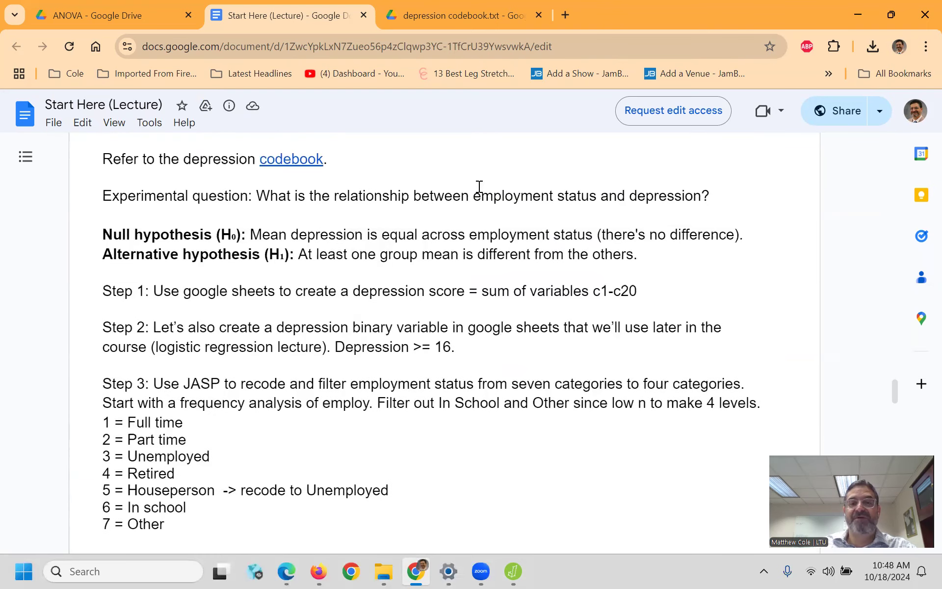
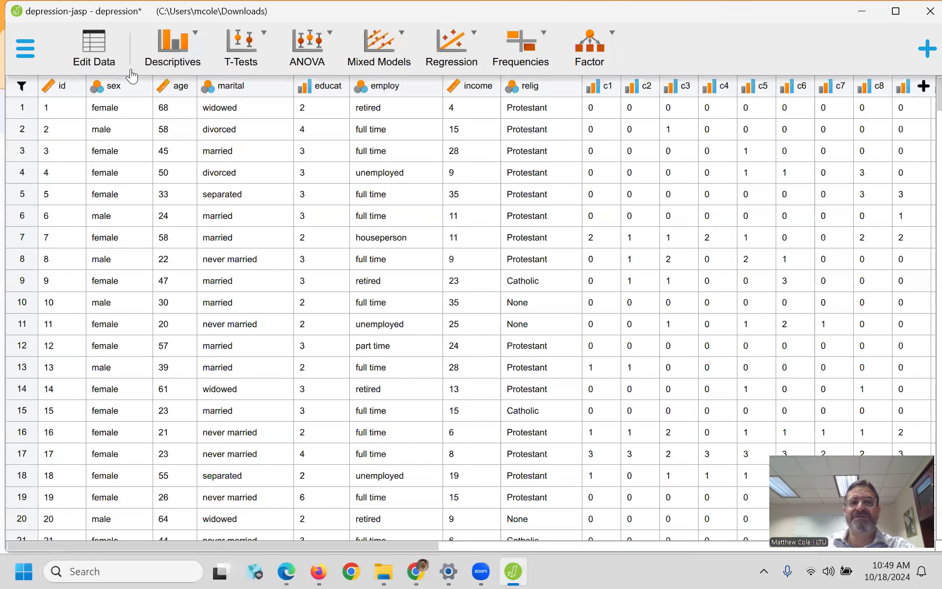
- Run Descriptive Statistics in JASP on the employ variable with frequency tables enabled
click(140, 60)
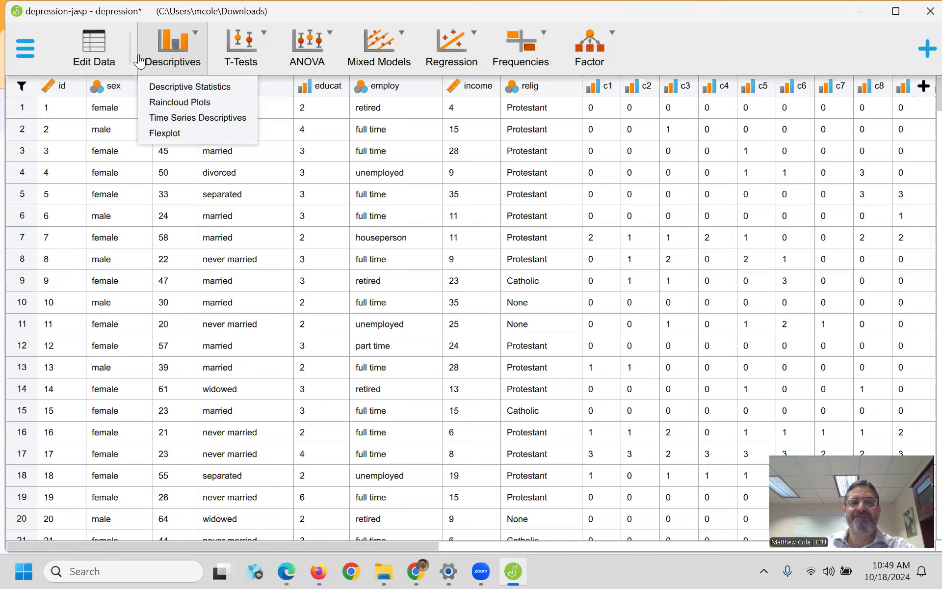
click(180, 88)
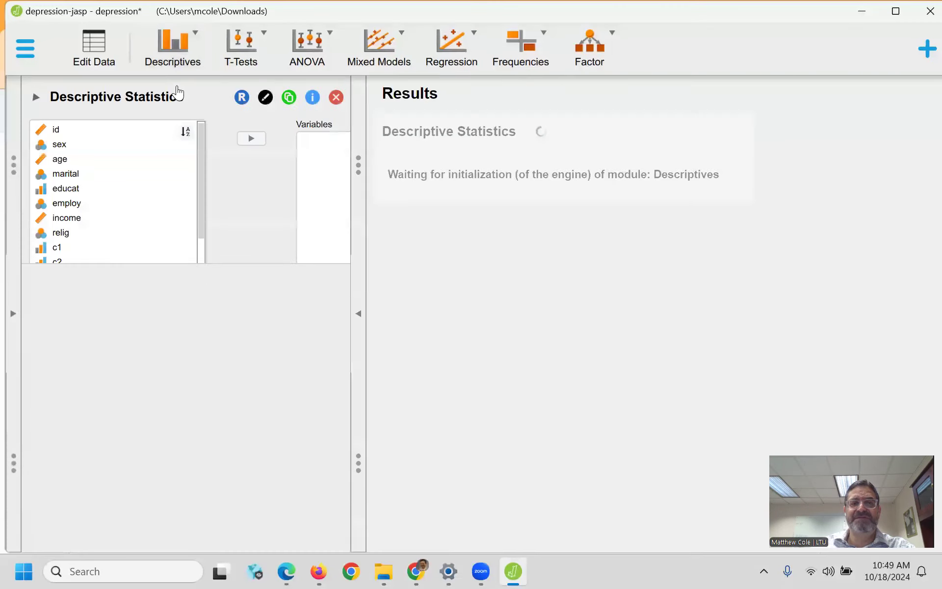
click(84, 203)
click(251, 139)
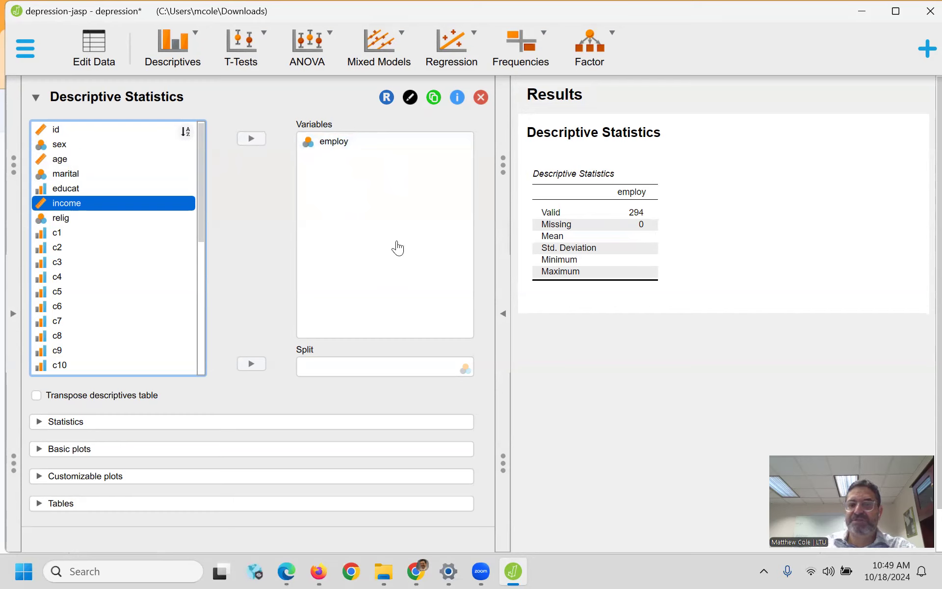
click(39, 503)
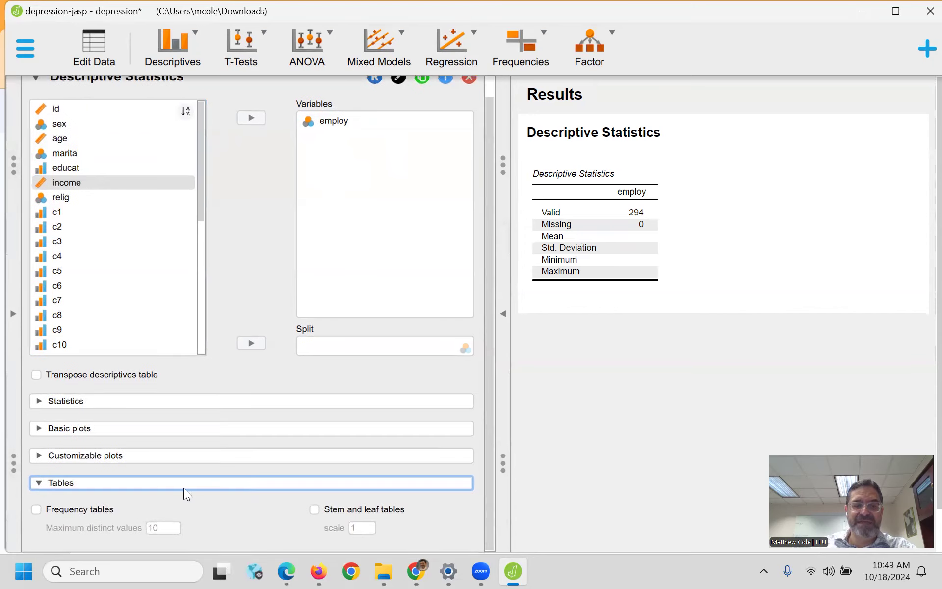
click(36, 510)
scroll(754, 314, down, 1)
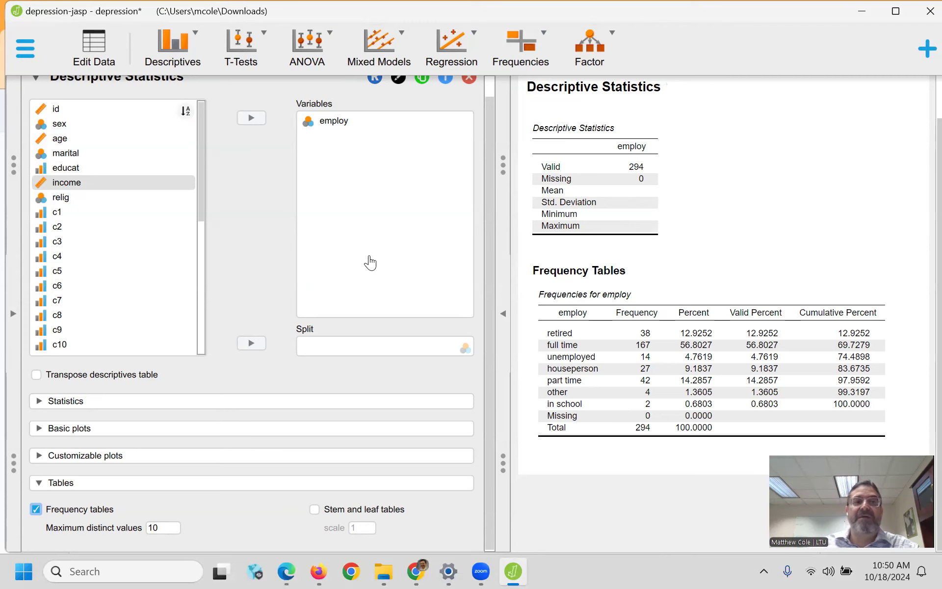
- Recode the houseperson value of the employ variable as unemployed in the data editor and check the changed rows
click(95, 49)
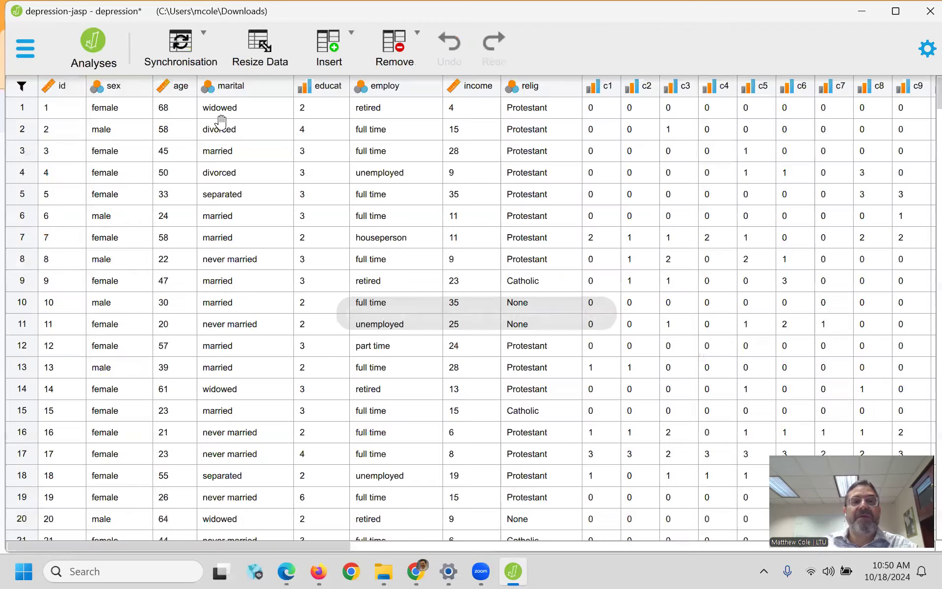
double_click(390, 87)
scroll(240, 229, down, 3)
scroll(147, 245, up, 3)
scroll(123, 206, down, 1)
scroll(121, 218, up, 1)
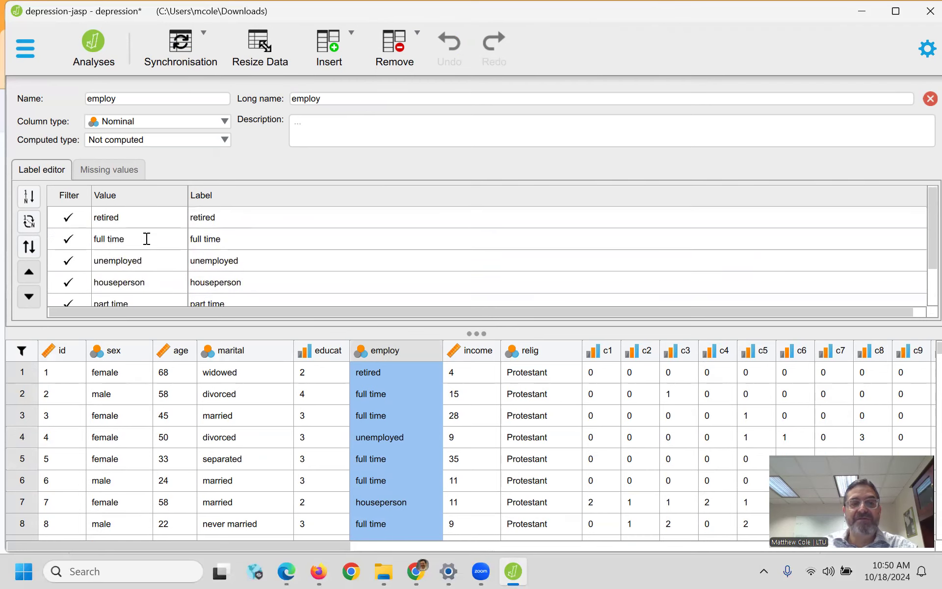
scroll(150, 244, down, 2)
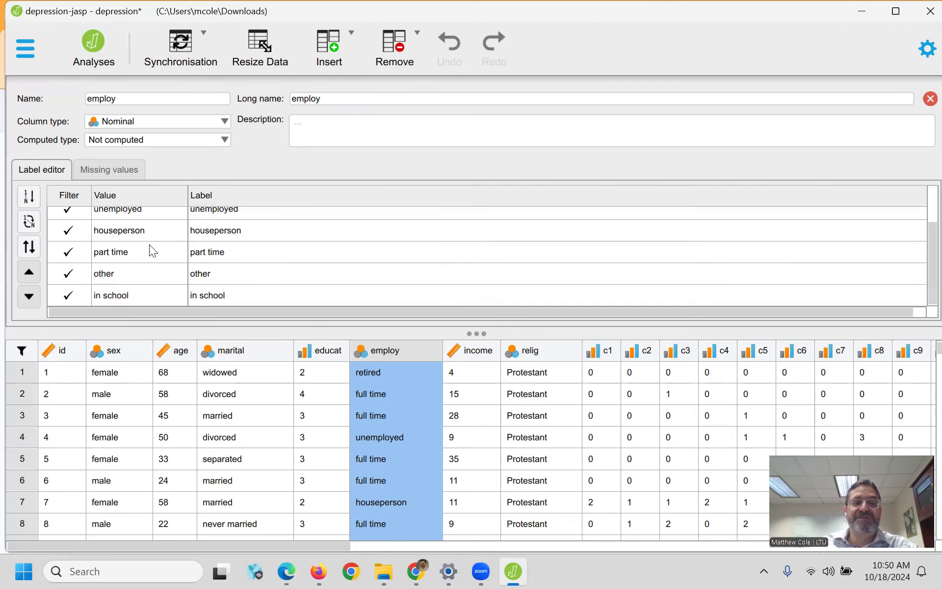
double_click(155, 231)
key(BackSpace)
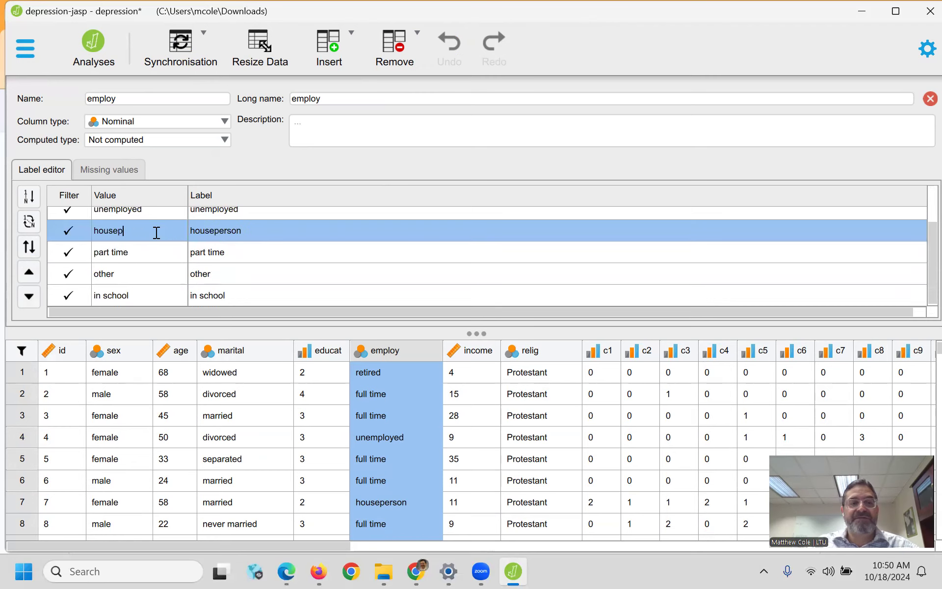
text(unemployed)
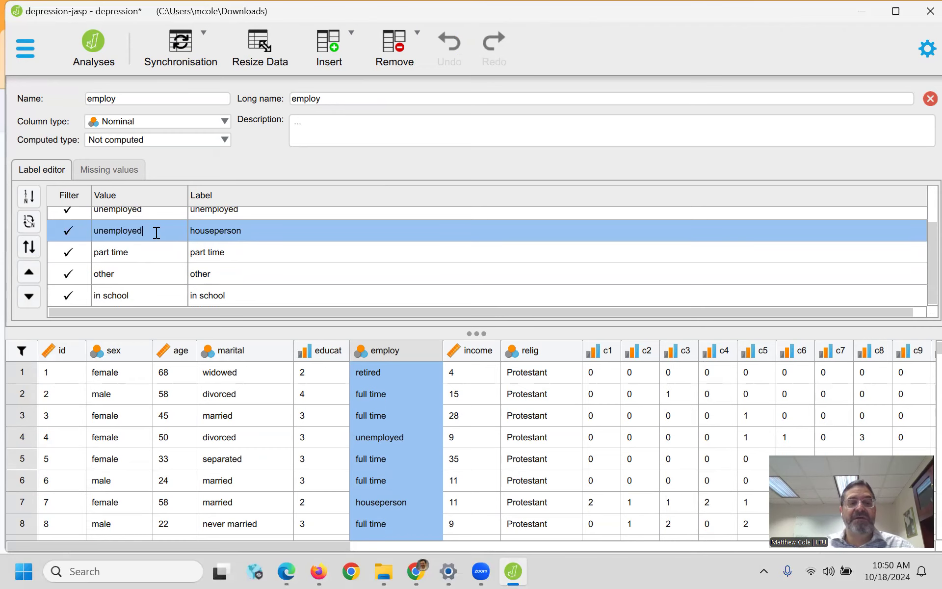
key(Return)
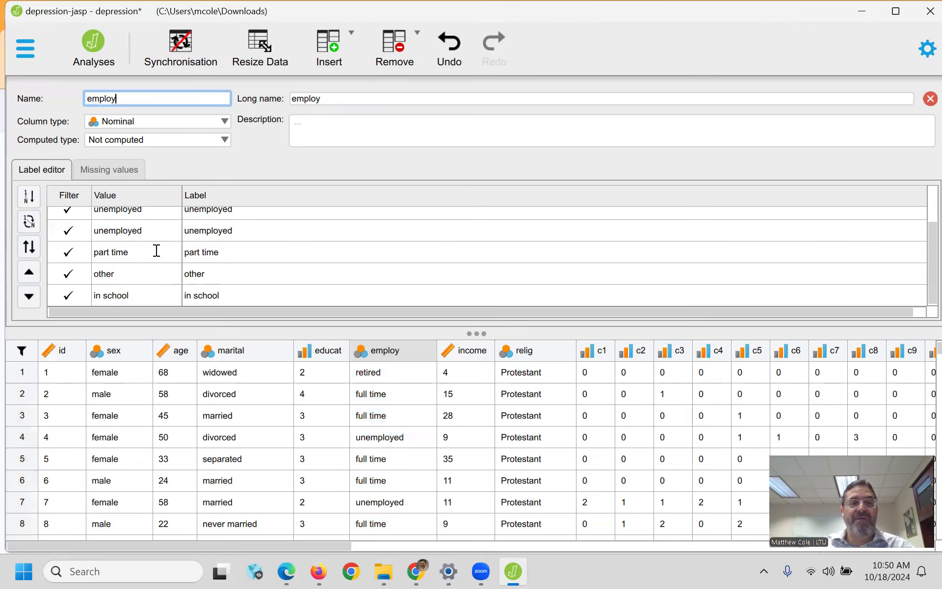
scroll(384, 441, down, 5)
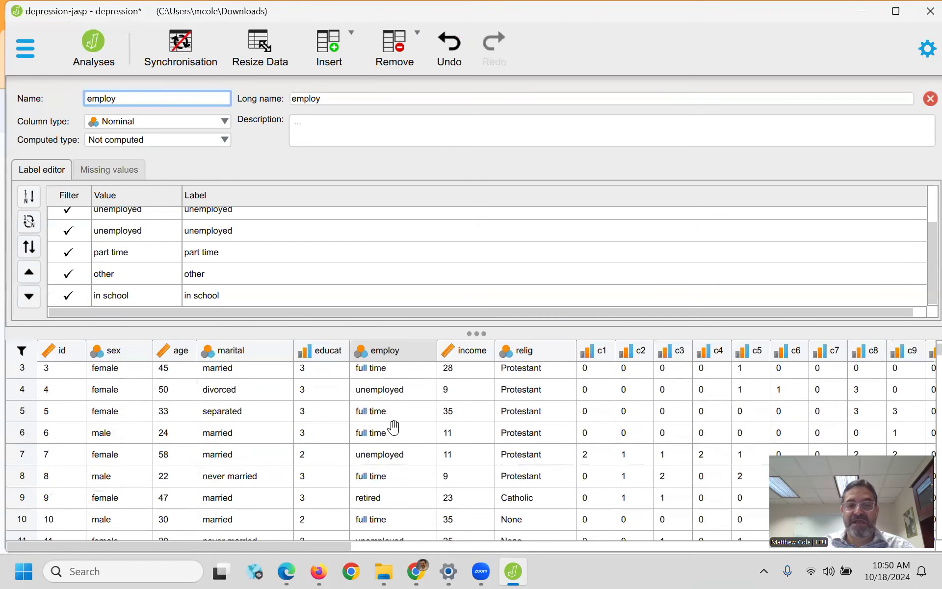
scroll(387, 441, up, 2)
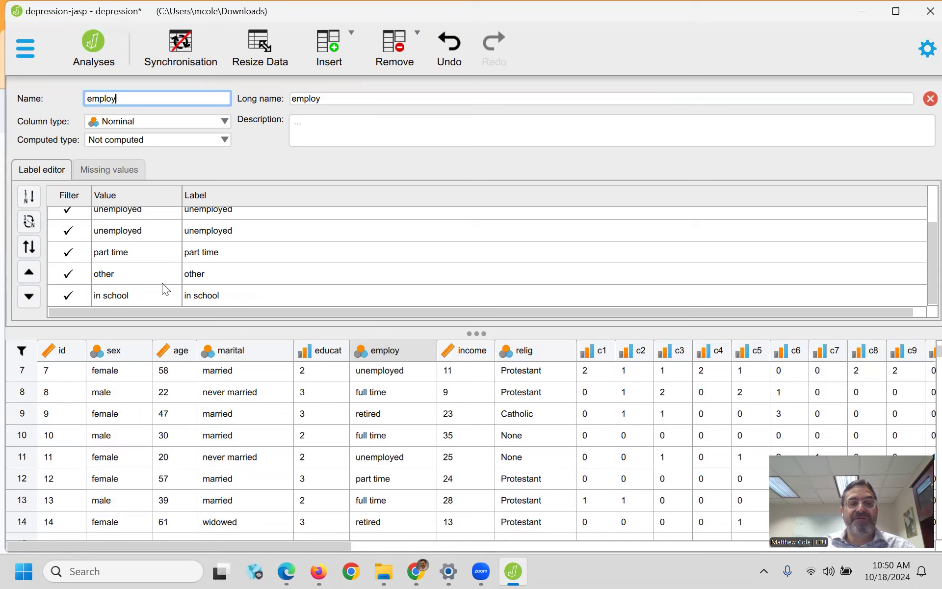
- Filter out the other and in school levels of employ and inspect the excluded rows in the dataset
click(68, 275)
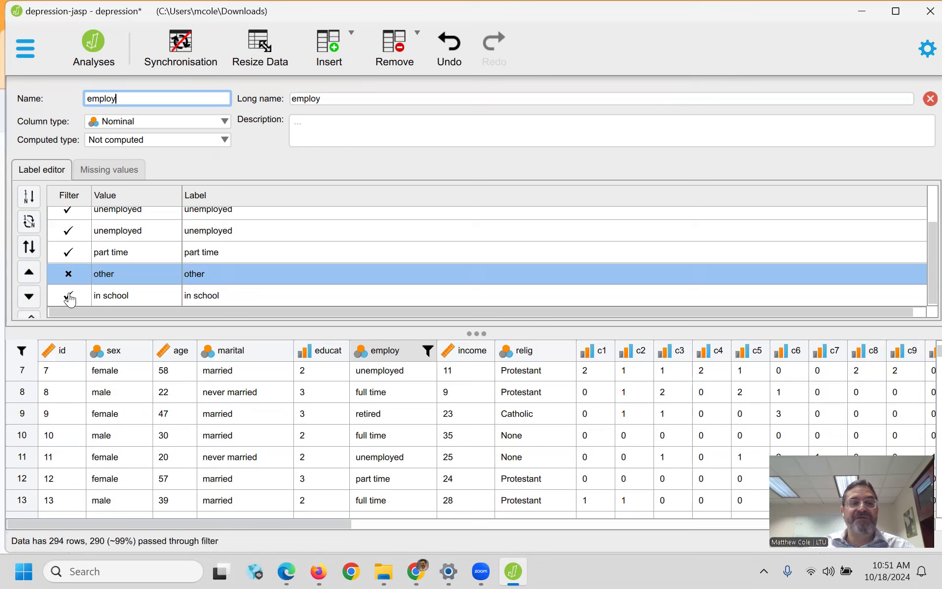
click(145, 302)
scroll(430, 414, down, 5)
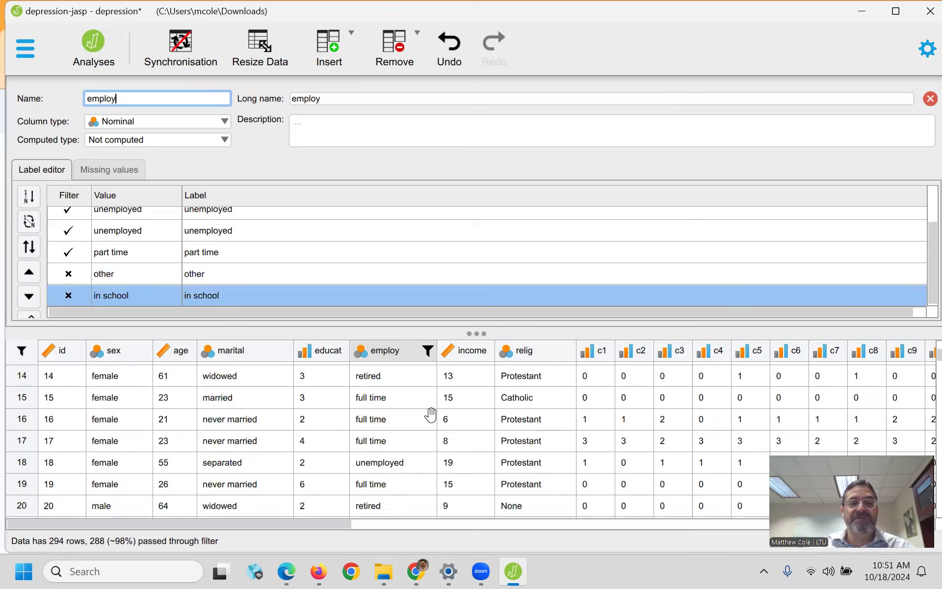
scroll(430, 414, down, 9)
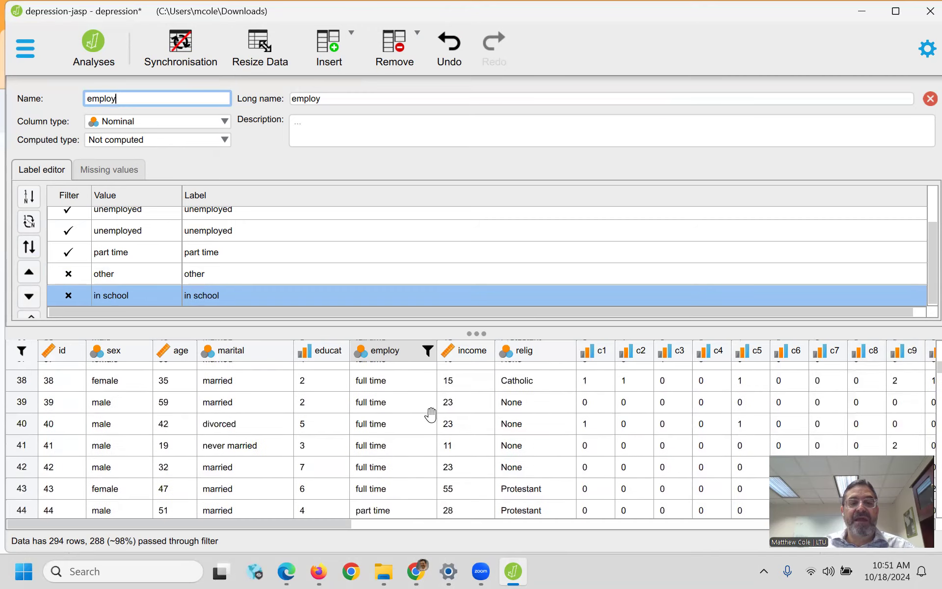
scroll(430, 414, down, 2)
scroll(431, 412, up, 1)
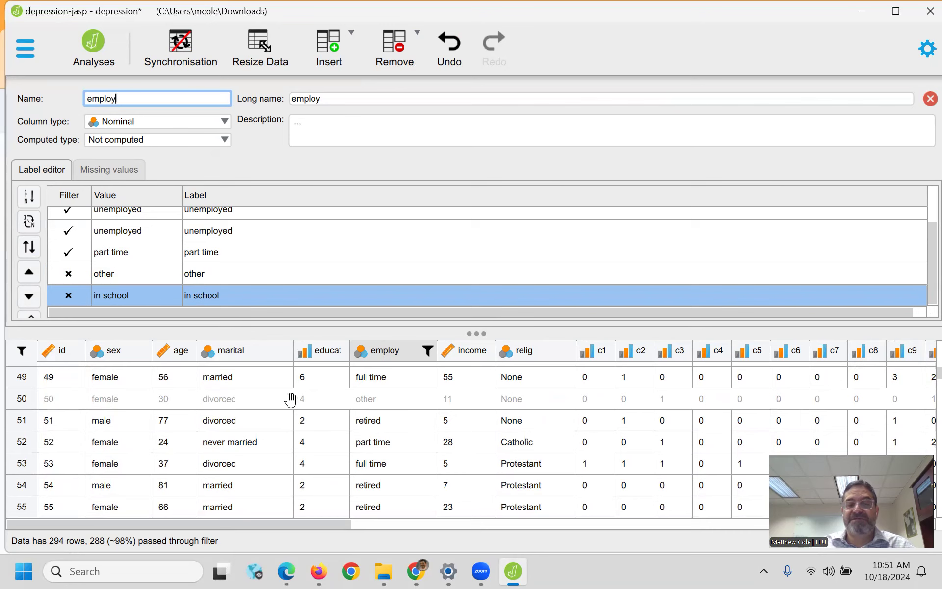
scroll(379, 421, up, 3)
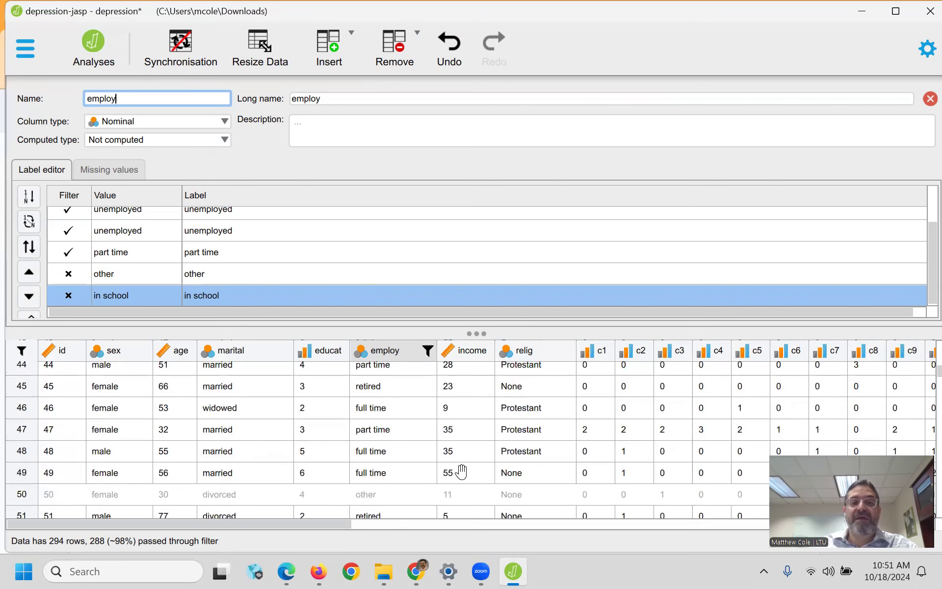
- Switch to the Start Here (Lecture) document in Chrome, read the Step 4 ANOVA instruction, and return to JASP
mouse_move(320, 572)
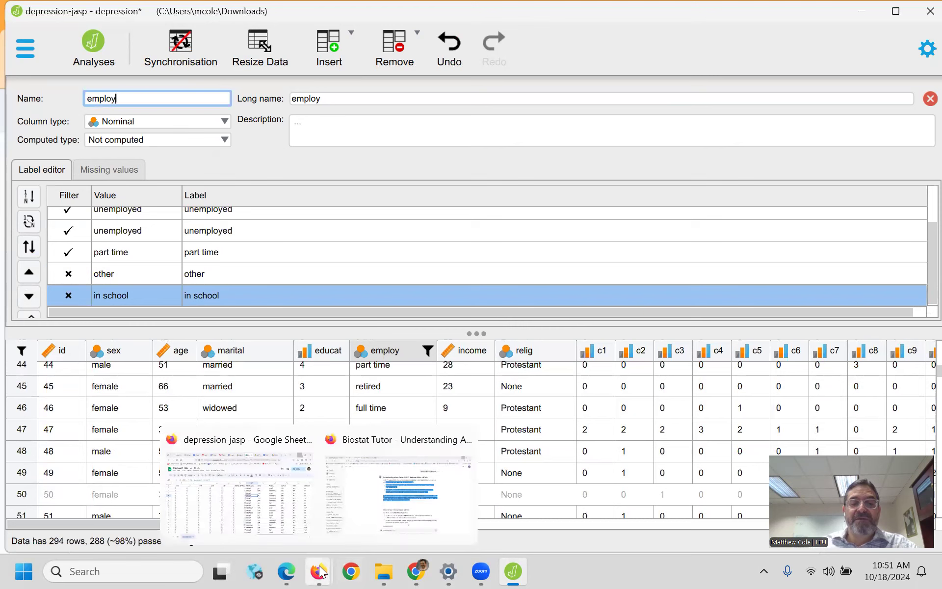
click(431, 536)
scroll(426, 402, down, 5)
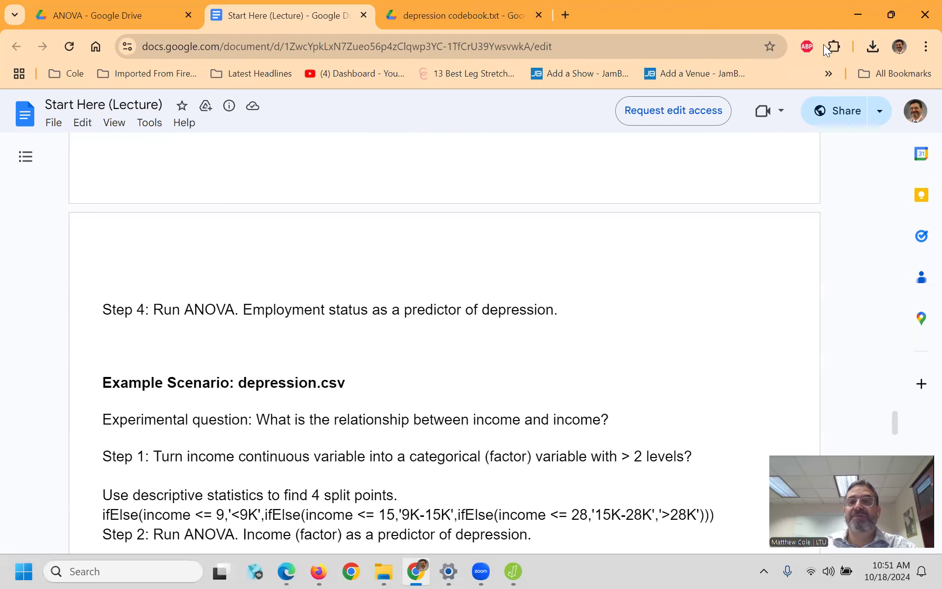
click(856, 10)
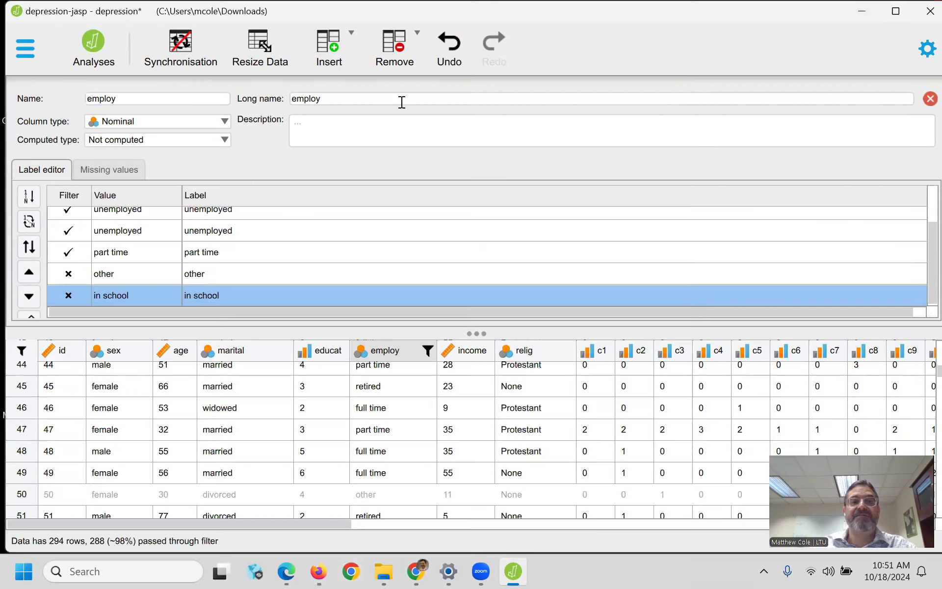
- Review the updated employ frequencies, then start a classical ANOVA with depression sum as the dependent variable
click(100, 48)
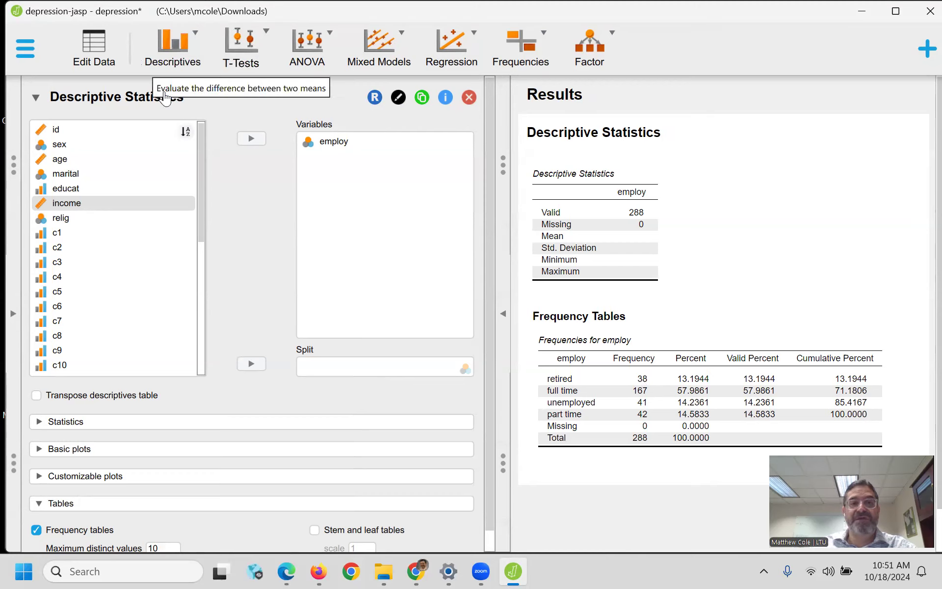
click(307, 49)
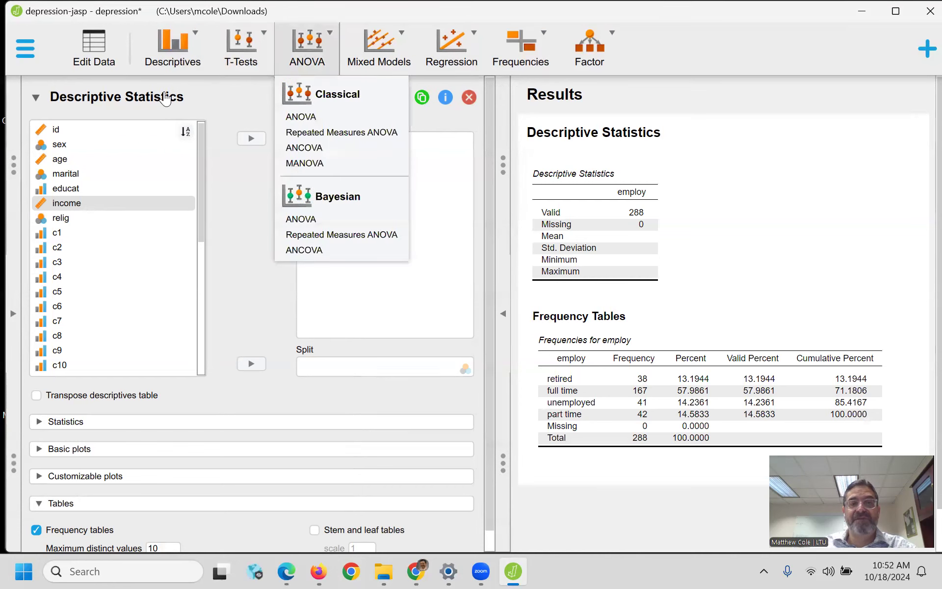
click(307, 118)
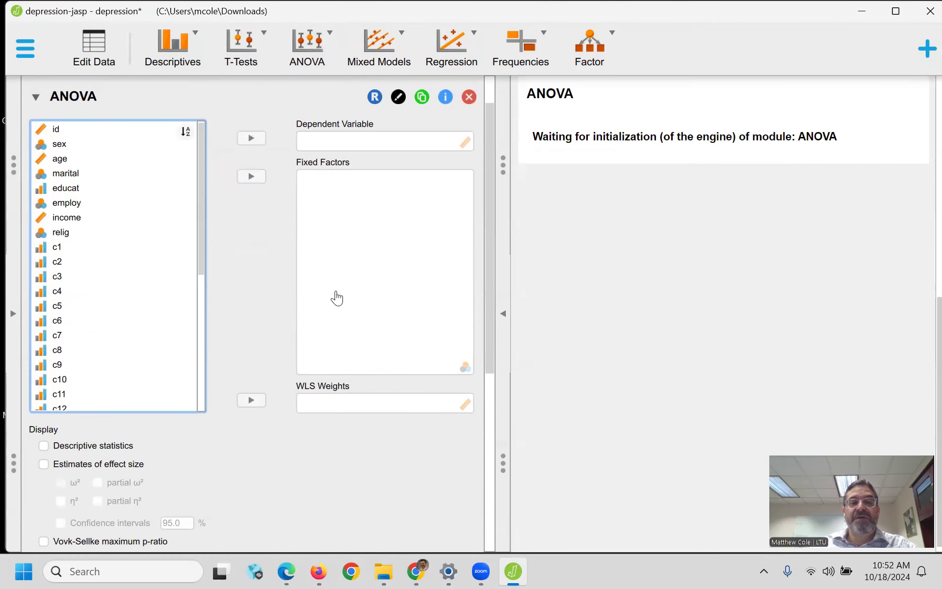
drag(201, 242, 195, 379)
scroll(157, 354, down, 3)
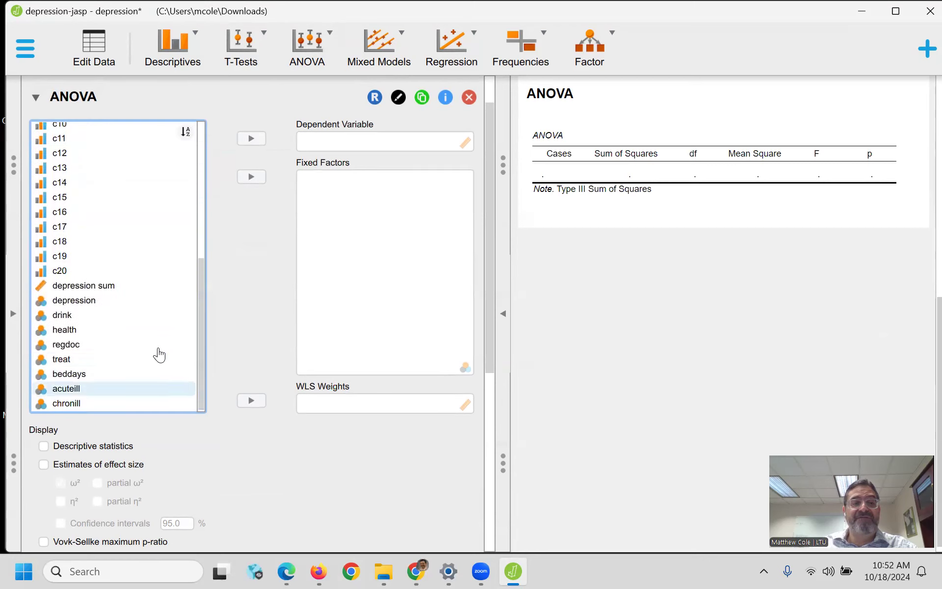
click(76, 286)
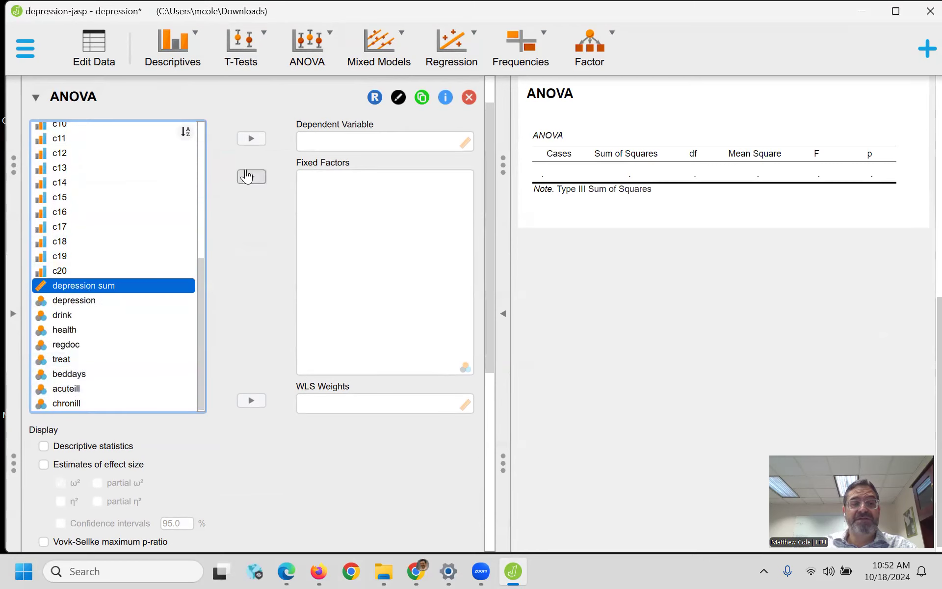
click(252, 139)
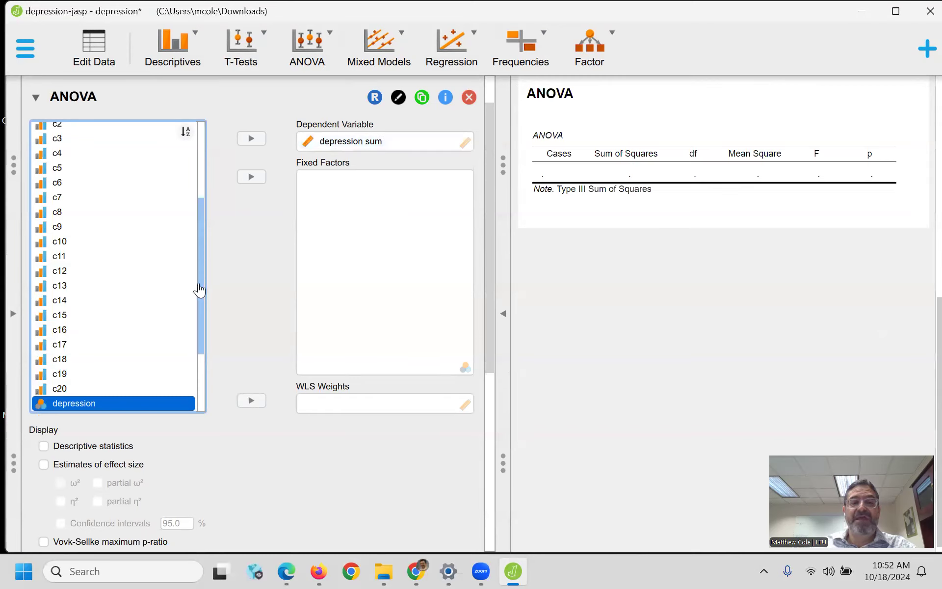
- Assign employ as the fixed factor of the ANOVA
scroll(209, 214, up, 3)
scroll(209, 214, up, 3)
click(74, 203)
click(252, 178)
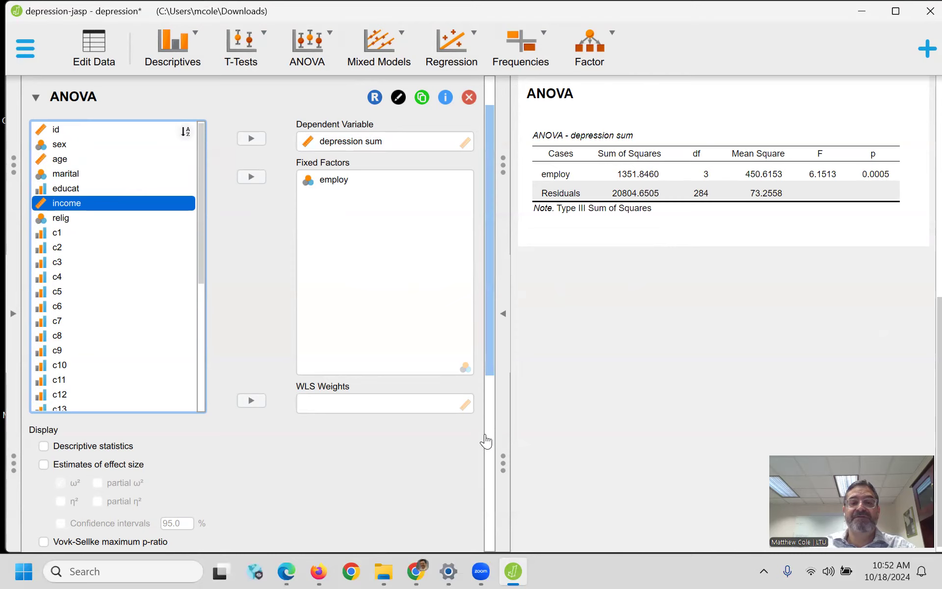
- Enable effect size estimates for the ANOVA, reporting η² instead of ω²
scroll(485, 442, down, 3)
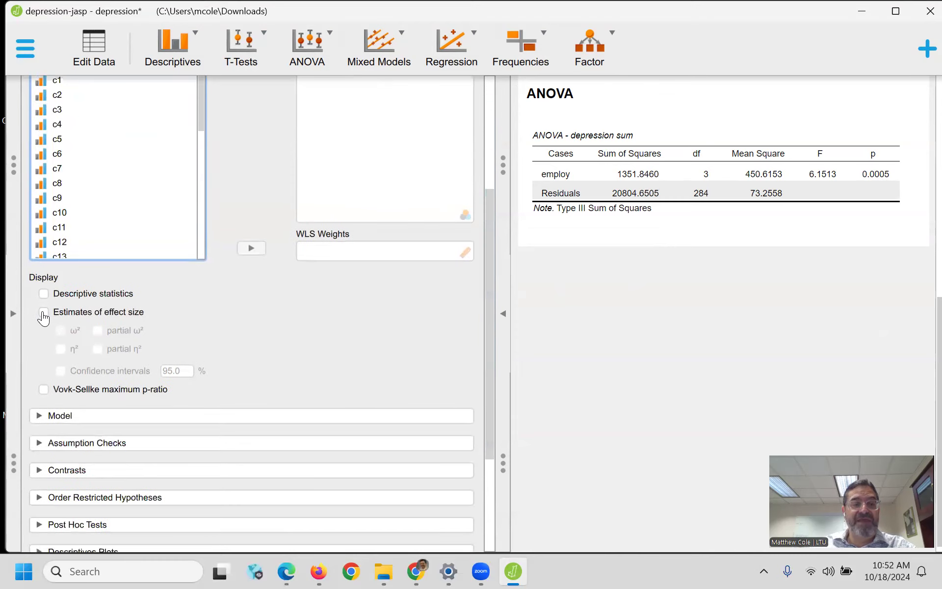
click(44, 312)
click(60, 330)
click(60, 349)
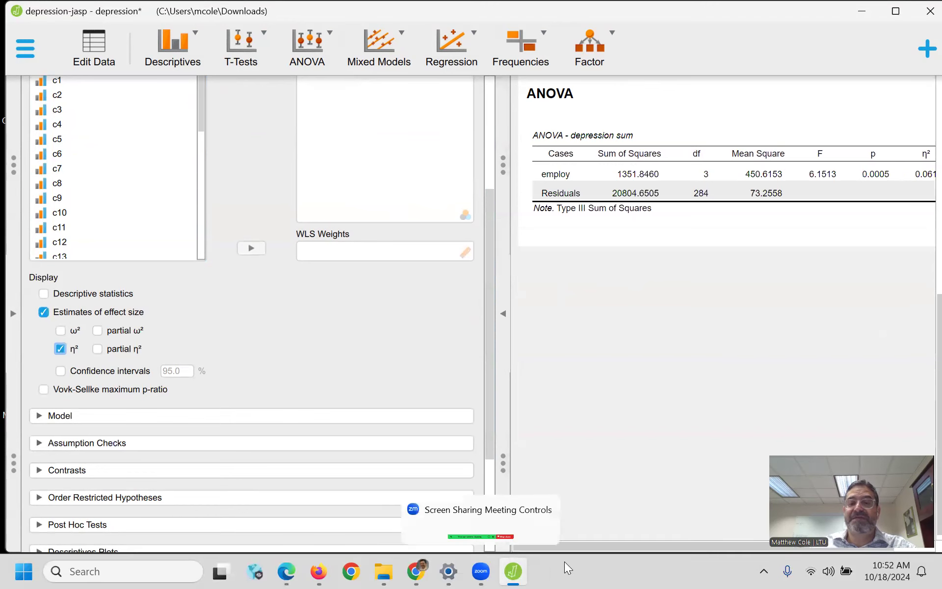
mouse_move(604, 546)
mouse_down()
mouse_move(678, 550)
mouse_move(598, 540)
mouse_up()
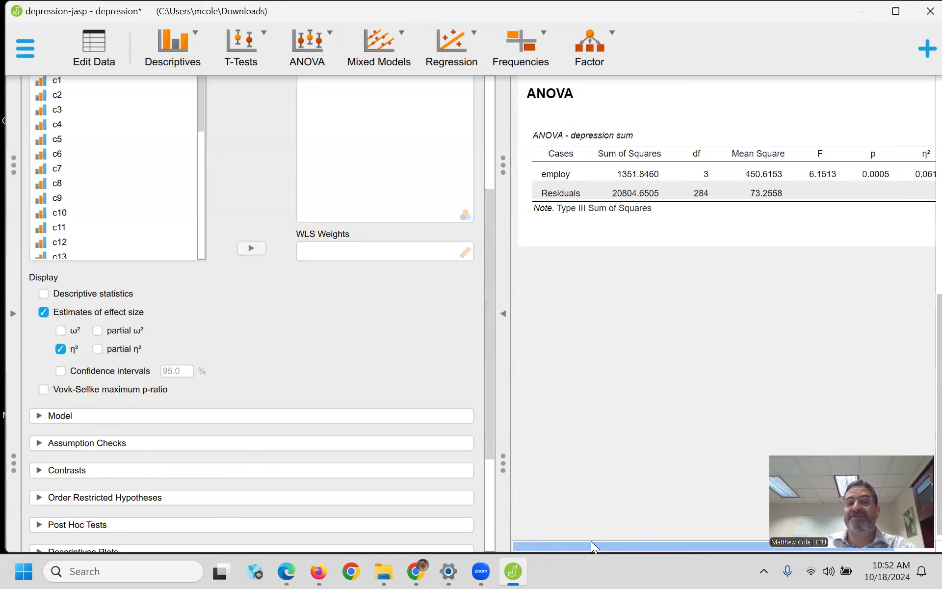
- Add standard post hoc comparisons for employ to the ANOVA, keeping the Tukey correction
scroll(351, 339, down, 2)
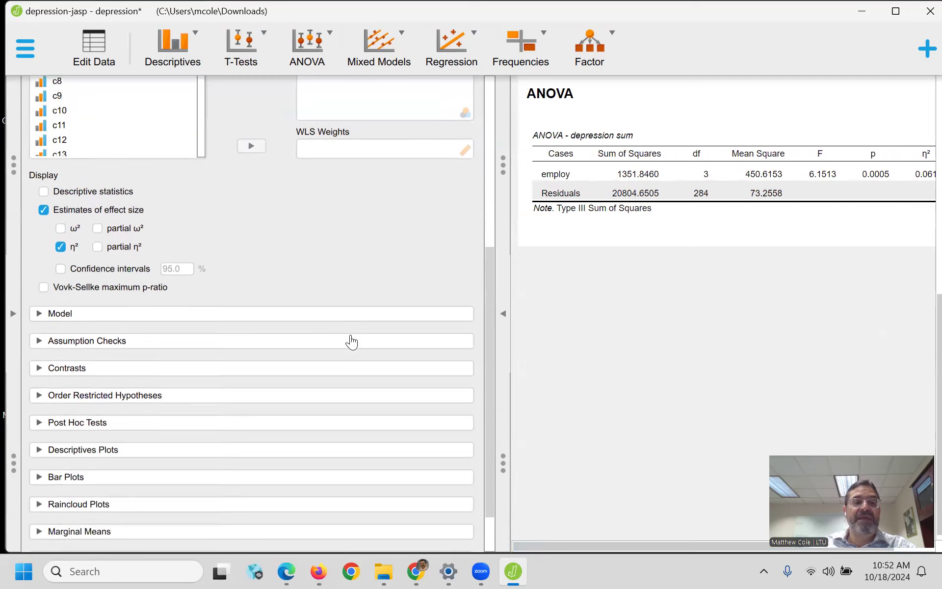
scroll(352, 342, down, 1)
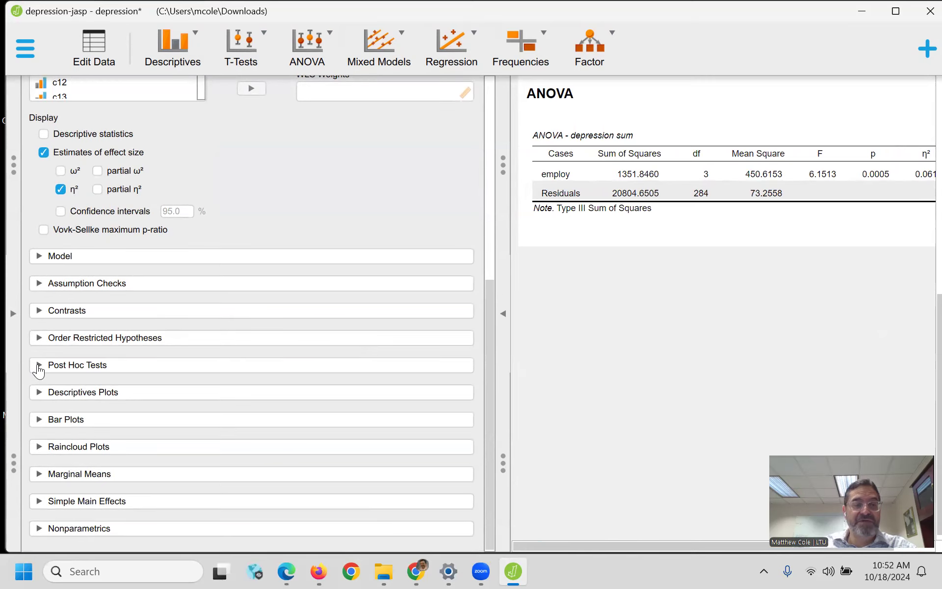
click(39, 366)
scroll(223, 340, down, 2)
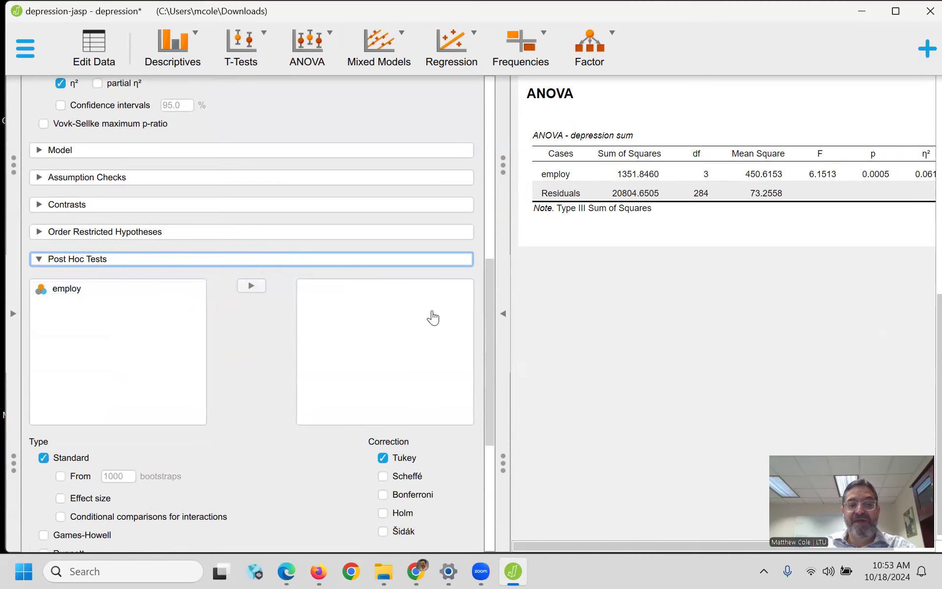
click(97, 289)
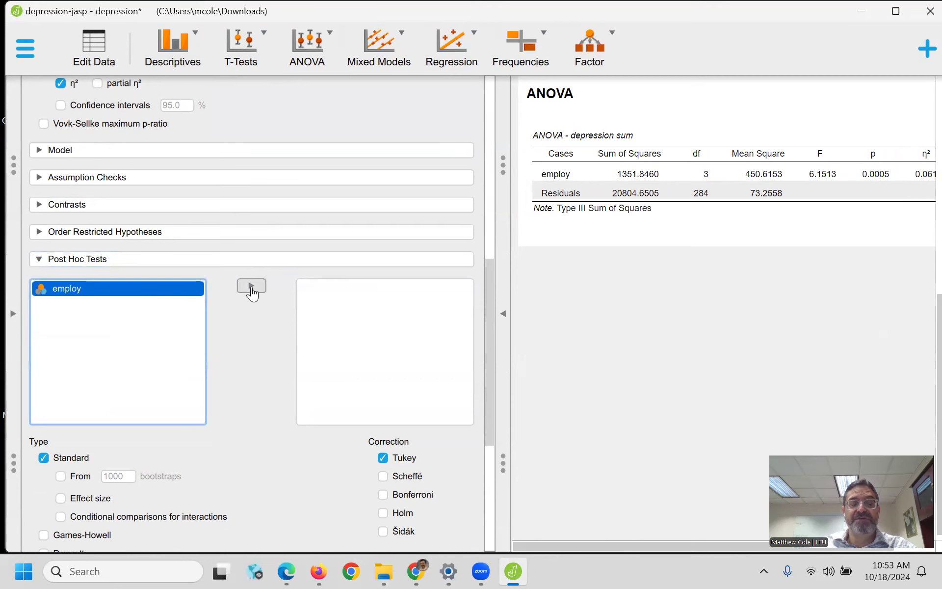
click(252, 290)
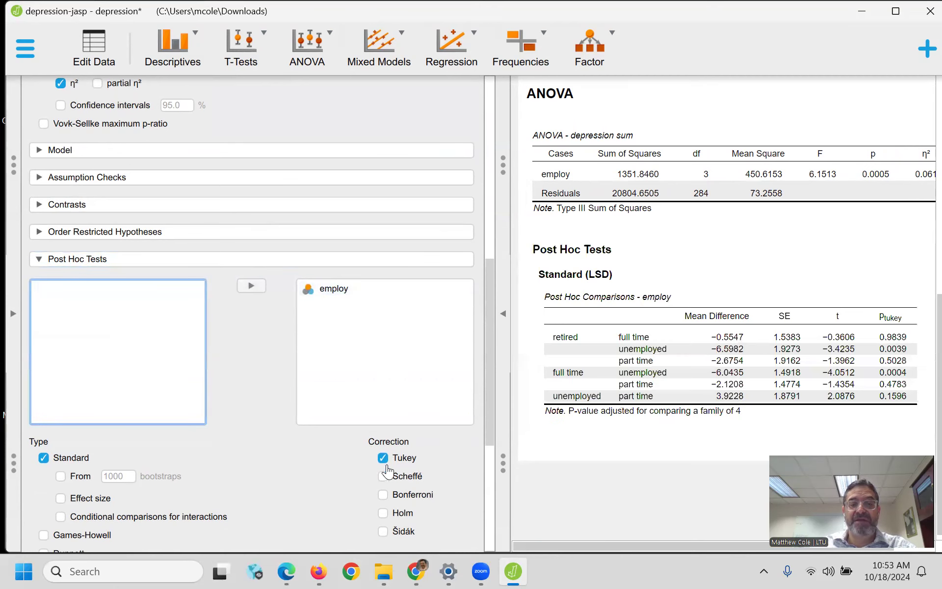
- Flag significant comparisons and add a letter-based grouping table to the post hoc tests
scroll(388, 469, down, 3)
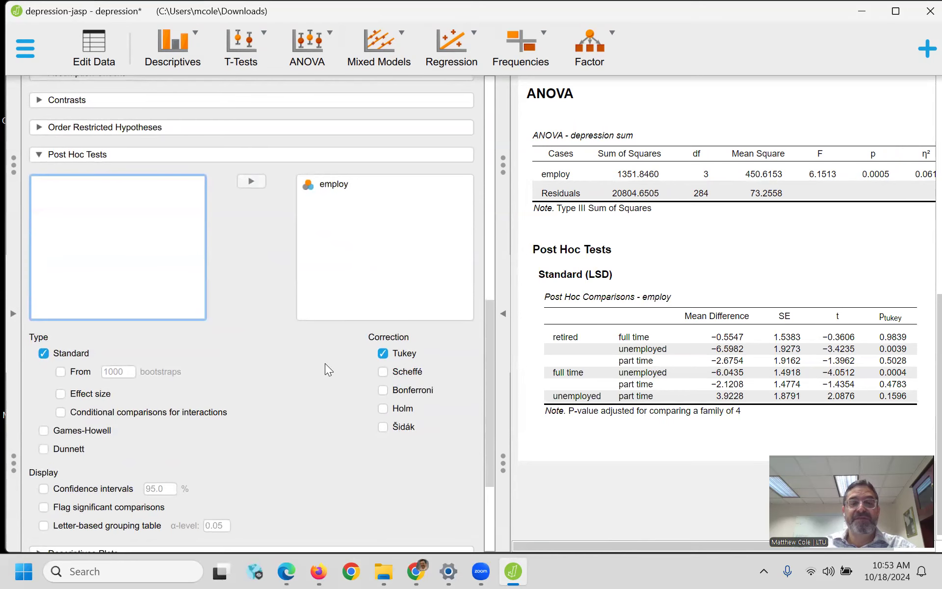
scroll(325, 363, down, 5)
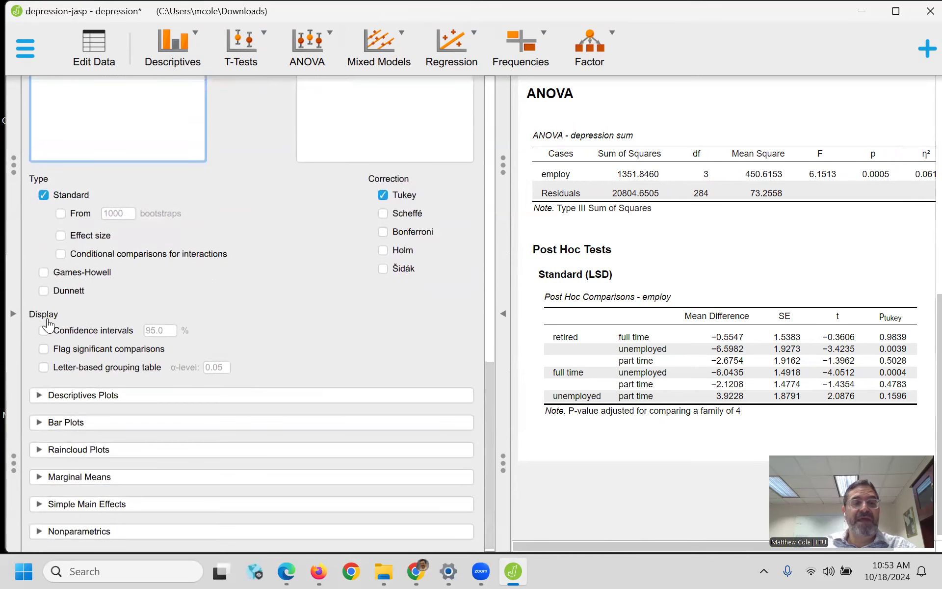
click(43, 350)
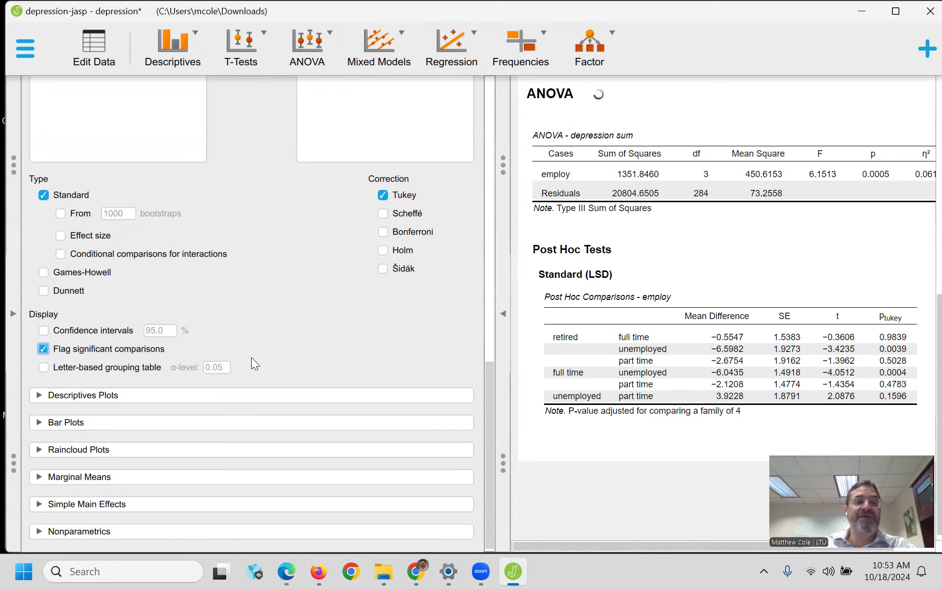
click(44, 368)
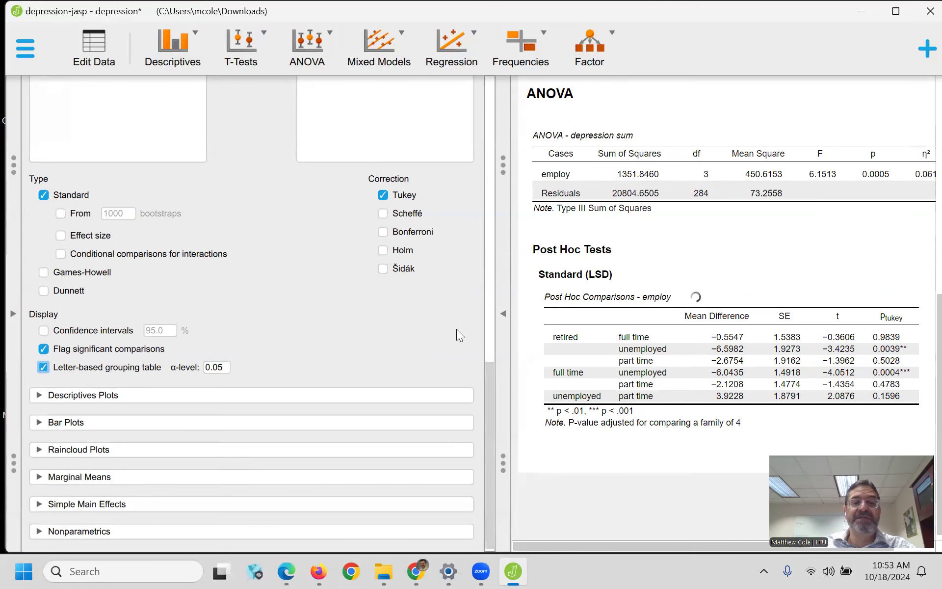
- Add a descriptives plot to the ANOVA with employ on the horizontal axis
scroll(848, 350, down, 3)
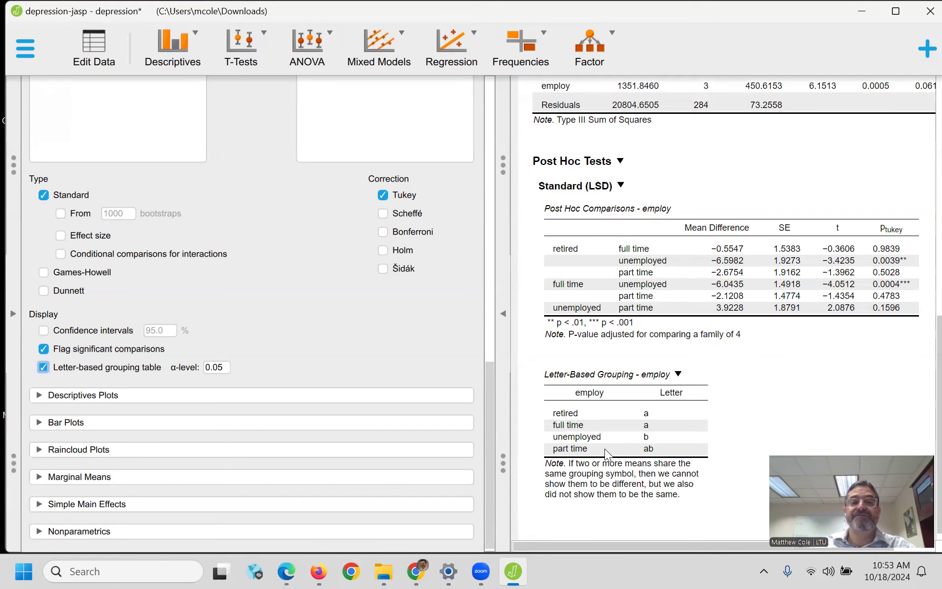
scroll(288, 381, down, 1)
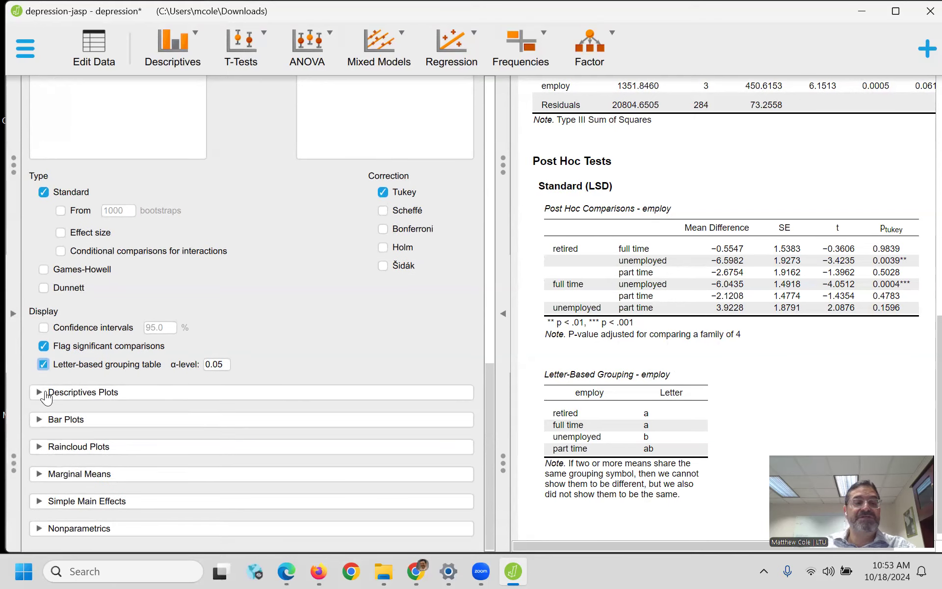
click(39, 393)
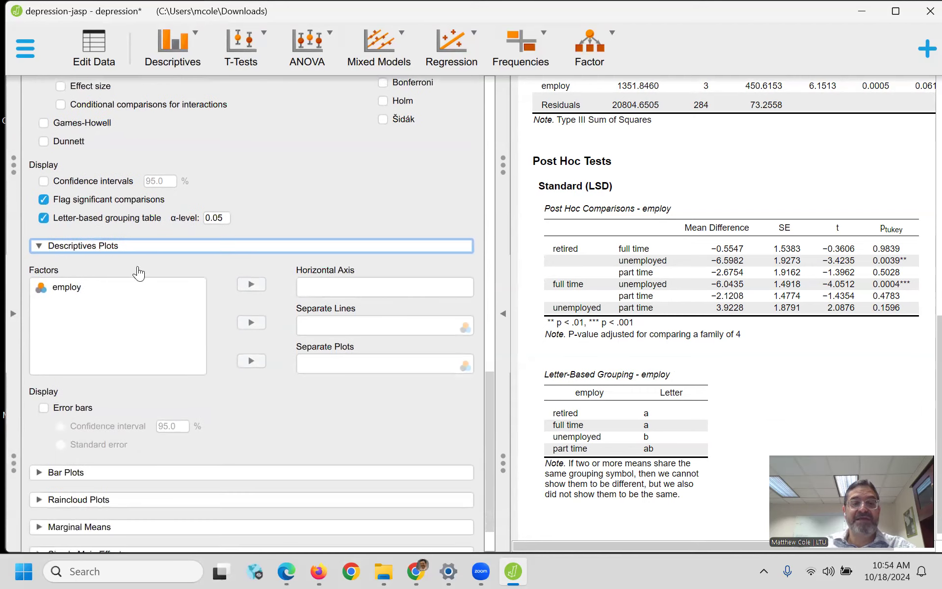
click(70, 288)
click(249, 285)
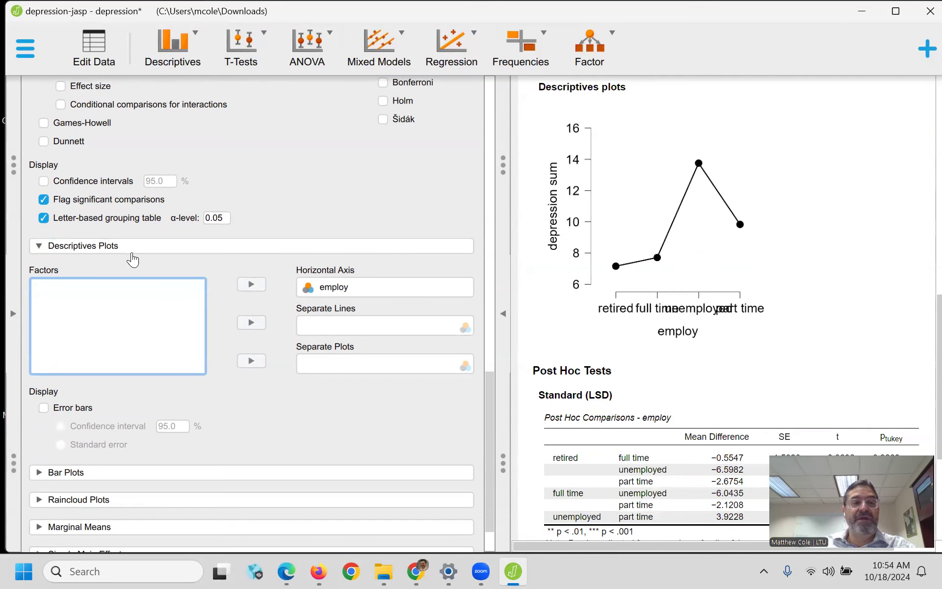
- Add standard error bars to the descriptives plot and widen the plot in the results so its category labels do not overlap
click(43, 408)
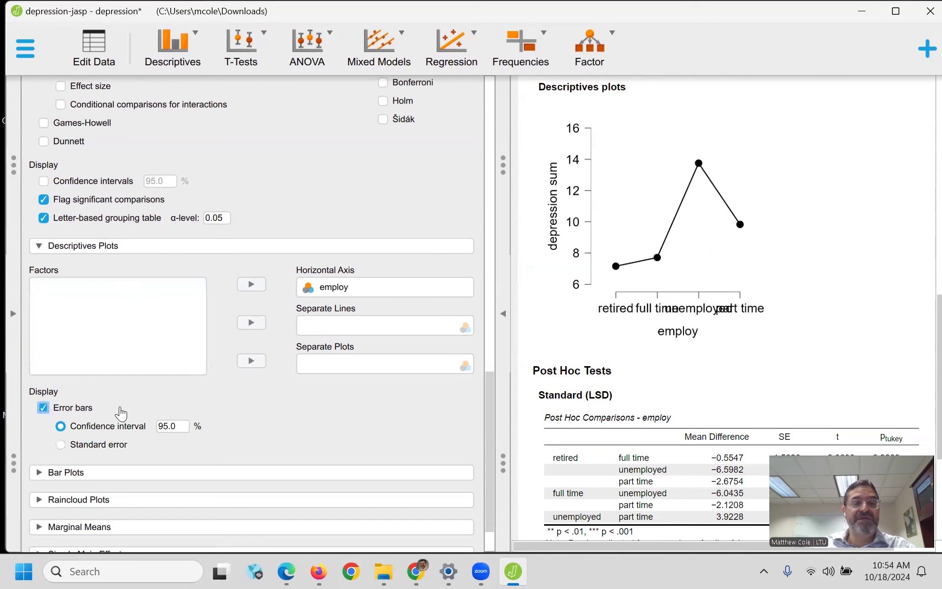
scroll(147, 403, down, 2)
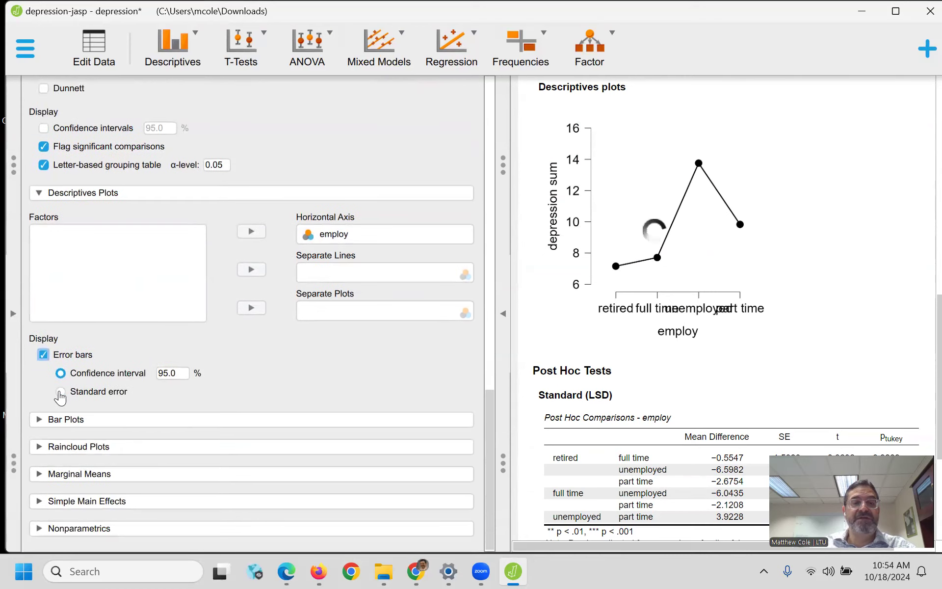
click(61, 393)
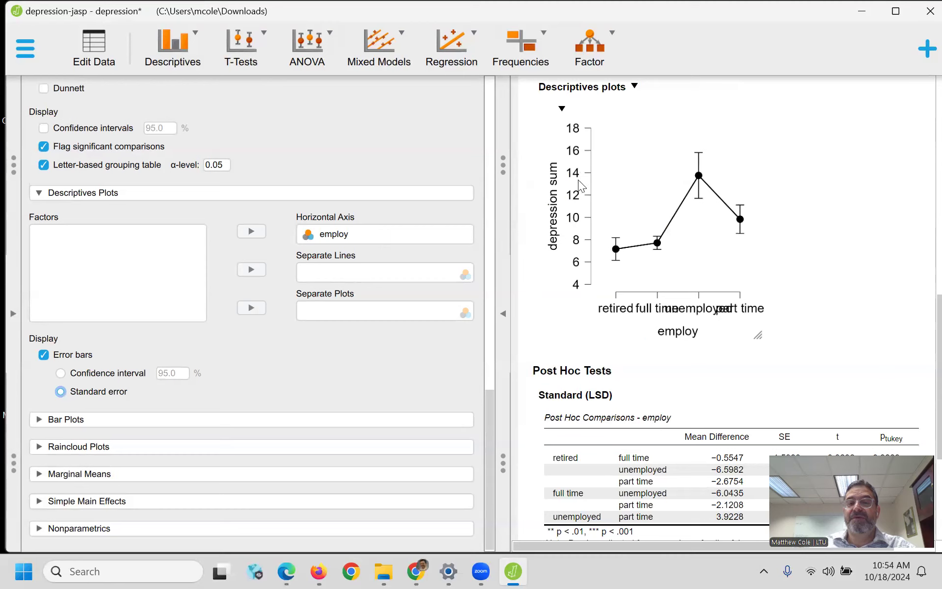
click(503, 313)
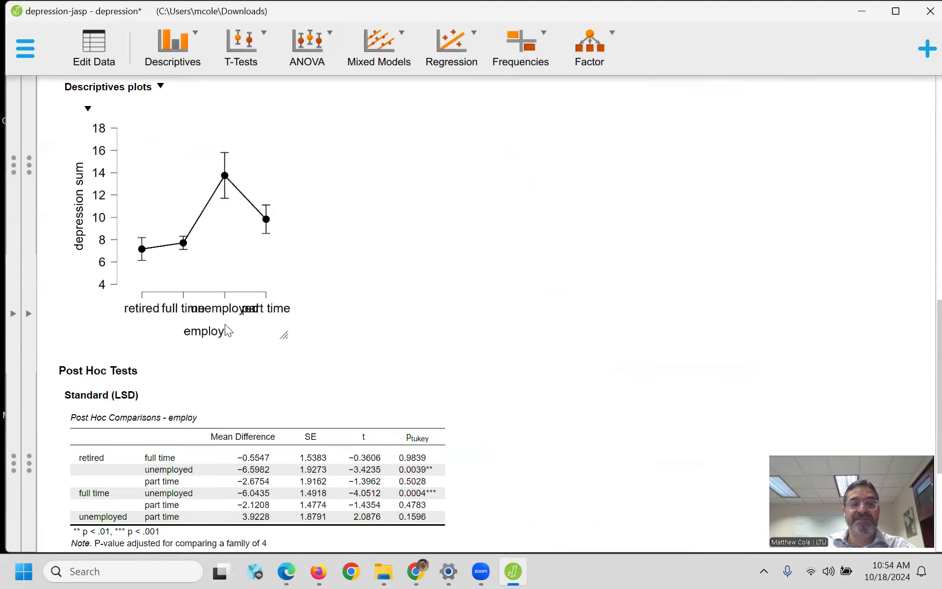
drag(283, 334, 373, 351)
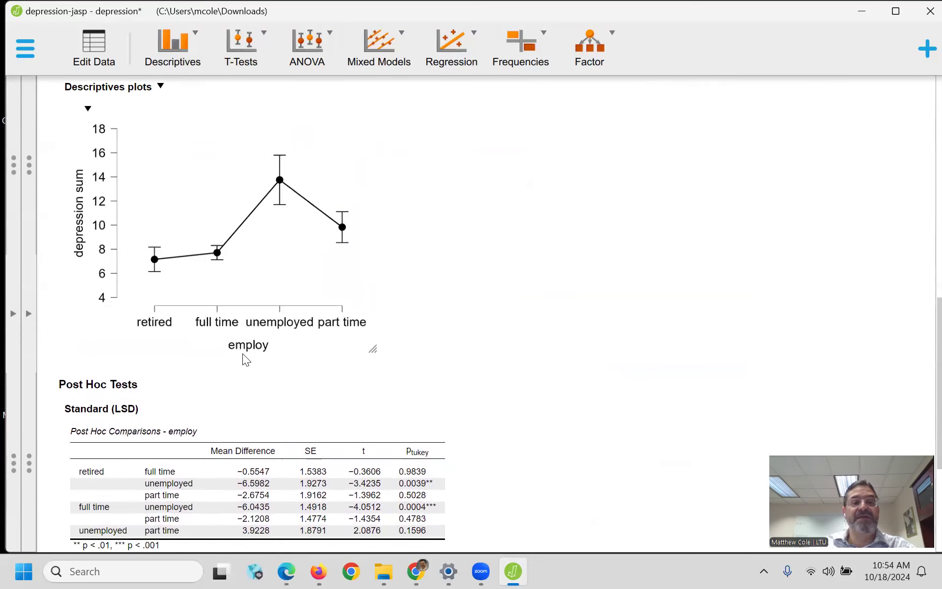
- Open the descriptives plot for image editing and set its x-axis title to "Employment Status"
click(88, 108)
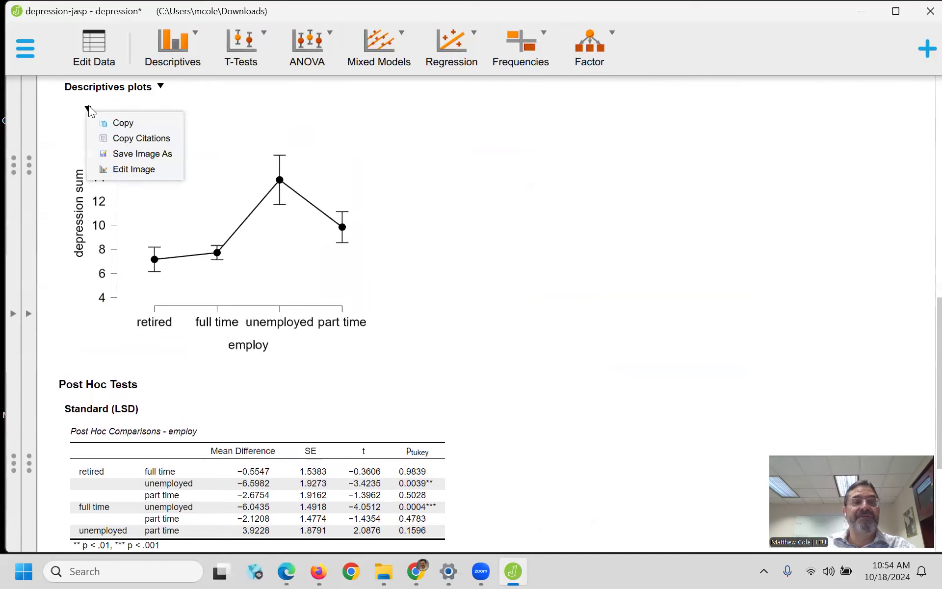
click(118, 168)
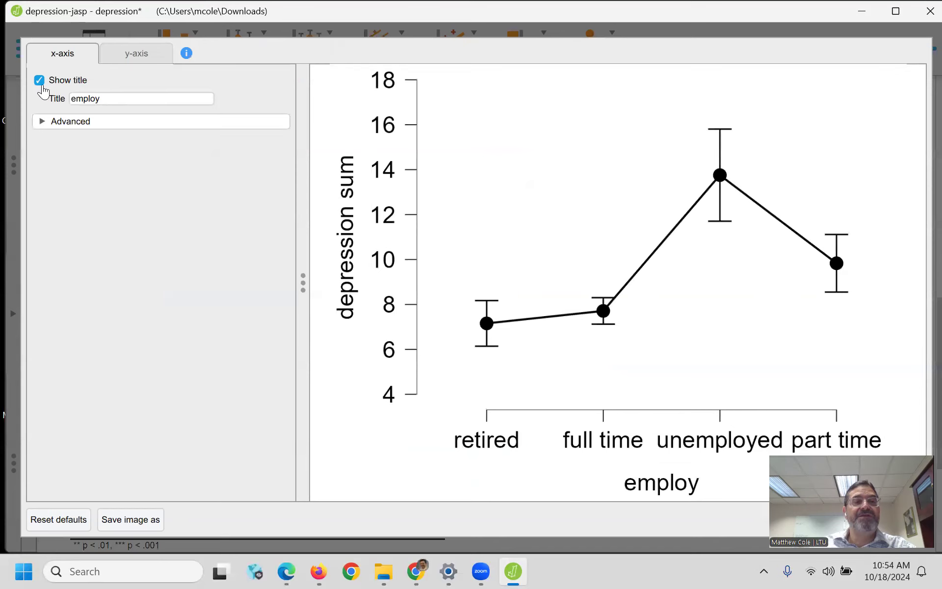
click(108, 96)
drag(108, 97, 63, 98)
text(Employmen)
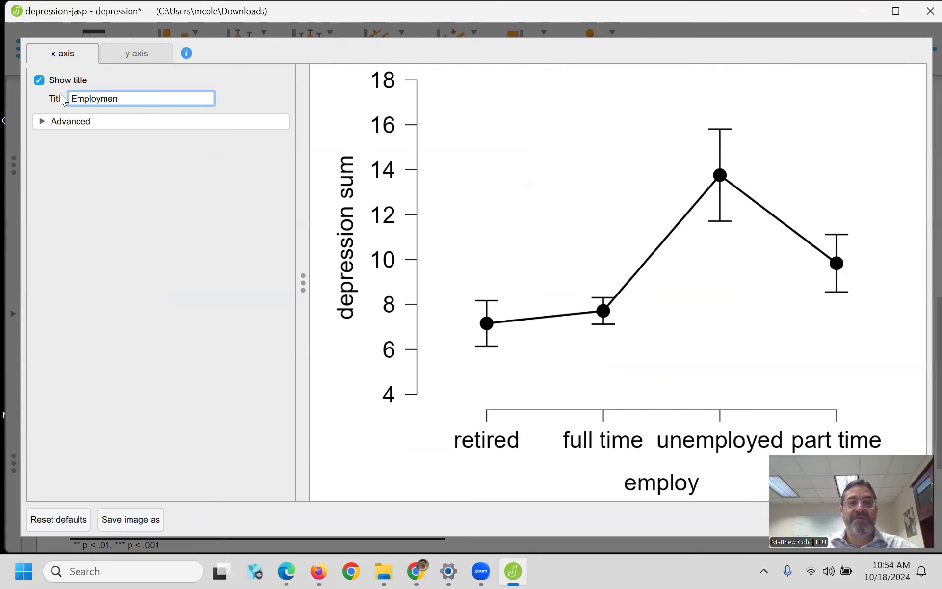
text(t Status)
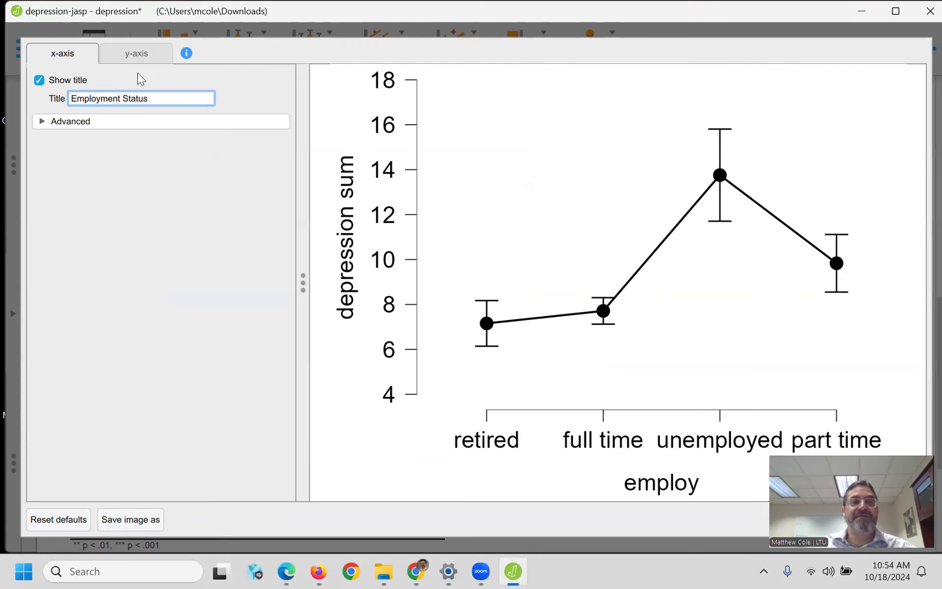
- Set the plot's y-axis title to "Depression Score" and finish editing the image
click(138, 58)
drag(145, 98, 35, 93)
text(D)
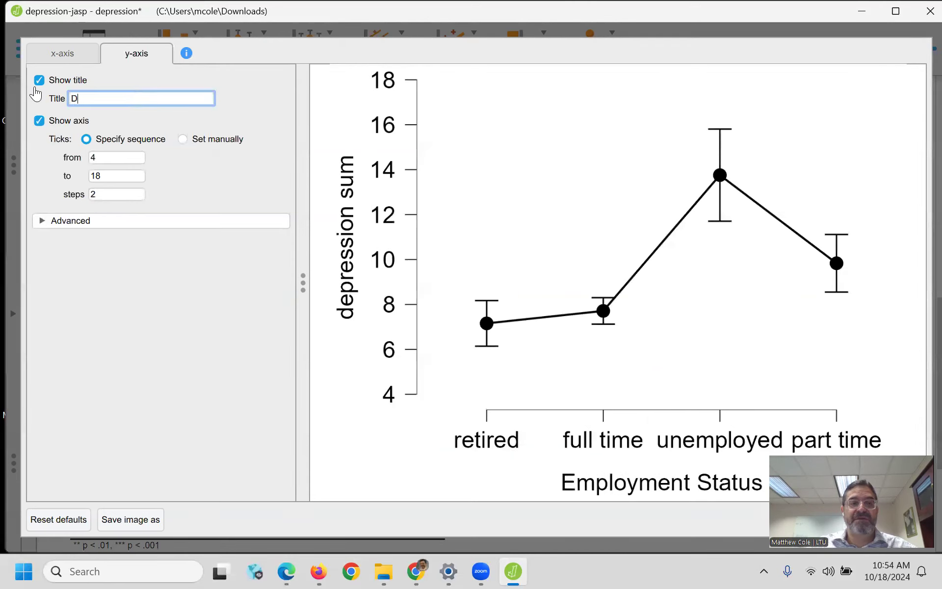
text(epression Score)
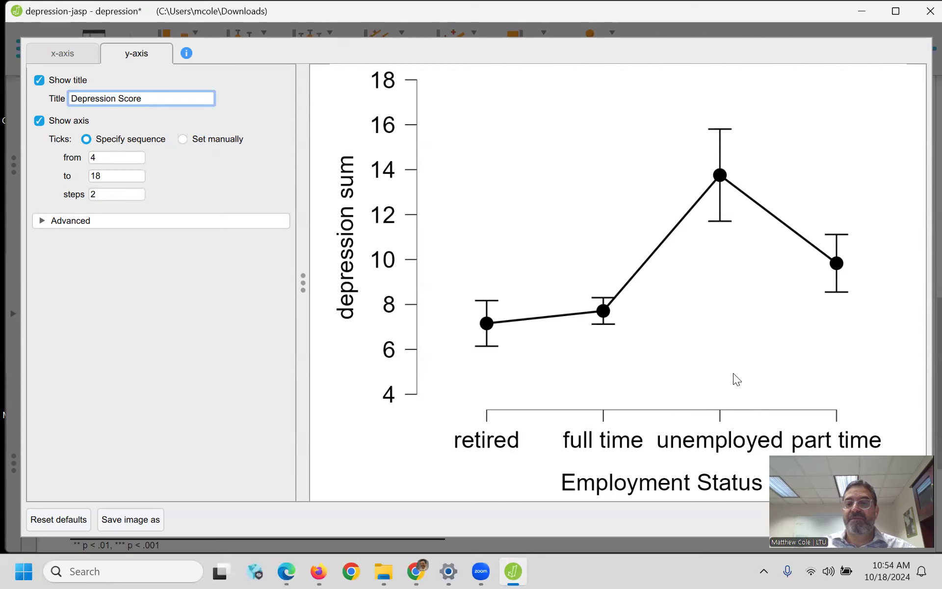
click(888, 518)
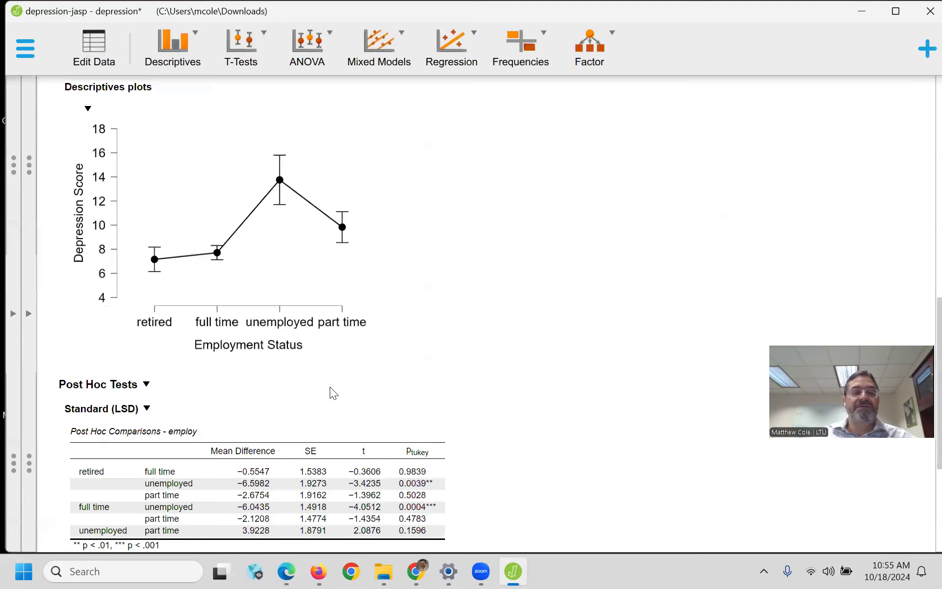
- Add a note to the ANOVA section of the results, under its main heading
scroll(513, 410, up, 2)
scroll(513, 409, up, 6)
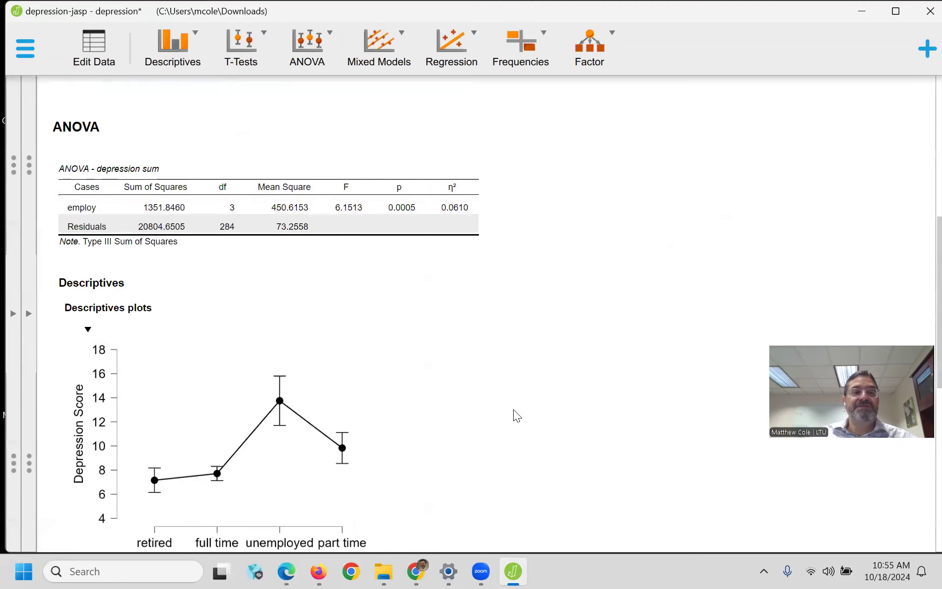
scroll(513, 409, down, 3)
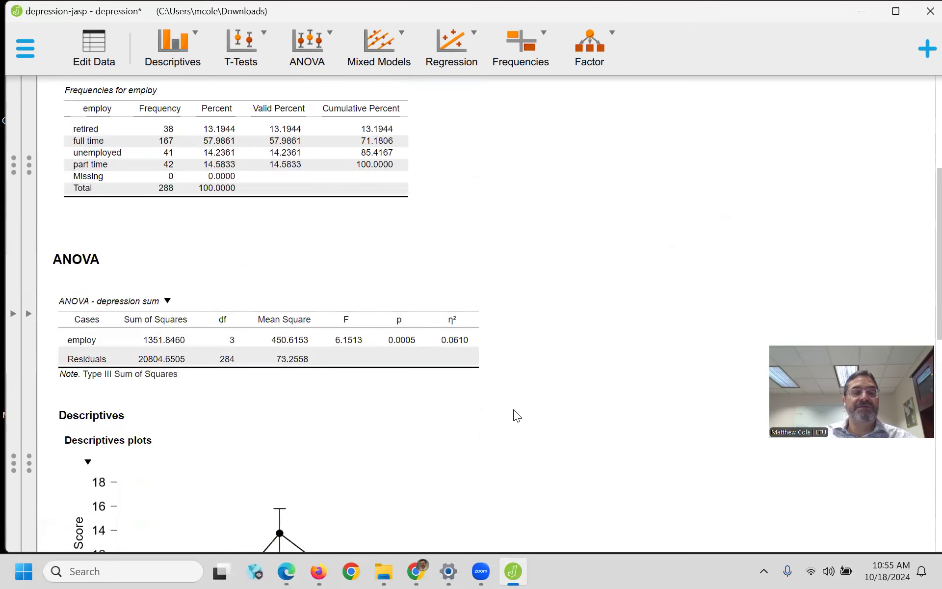
click(88, 218)
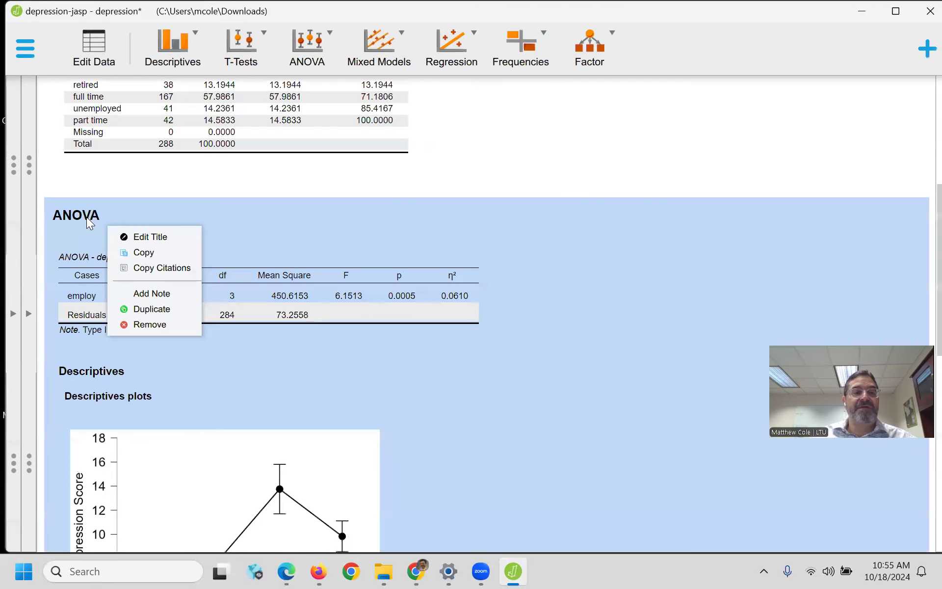
click(148, 294)
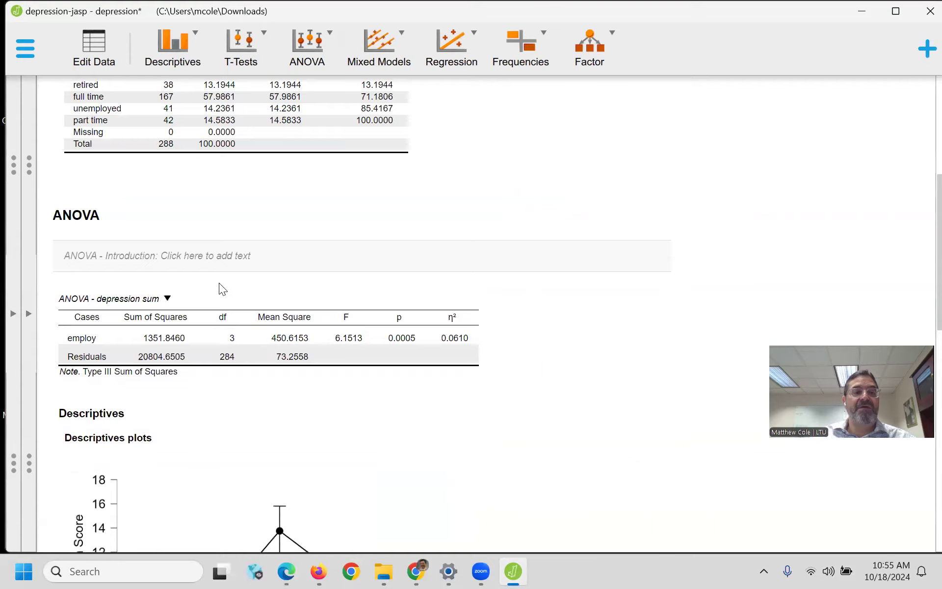
- Write "Results of ANOVA found a significant effect of employment status on" in the ANOVA introduction note
scroll(192, 394, up, 6)
scroll(275, 389, down, 7)
scroll(294, 382, up, 8)
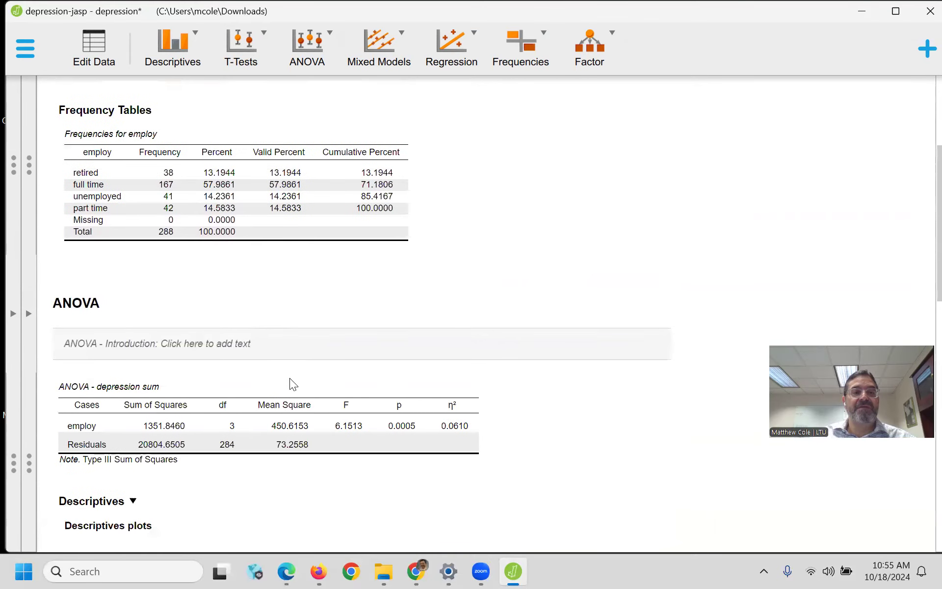
scroll(313, 381, down, 6)
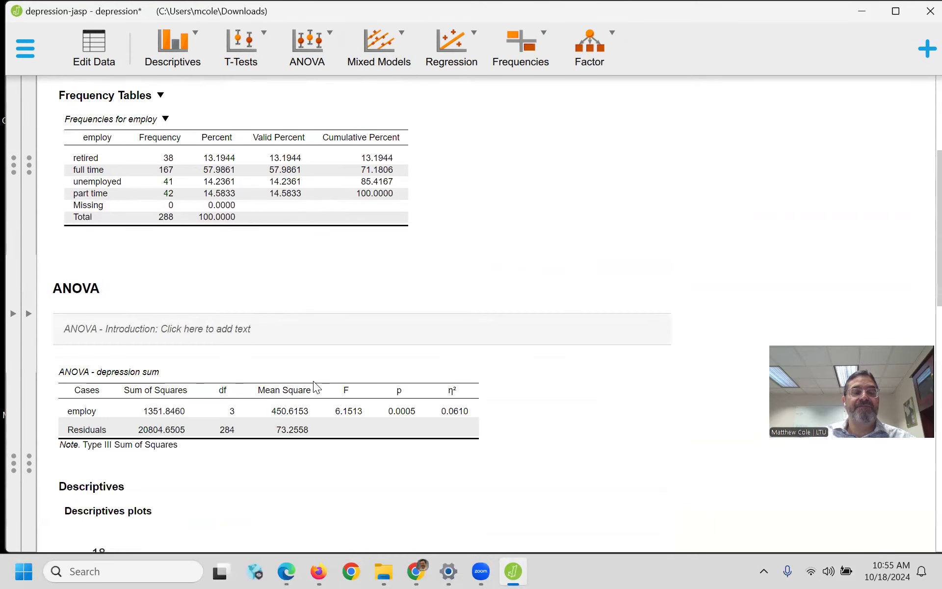
scroll(313, 382, up, 3)
scroll(313, 383, down, 3)
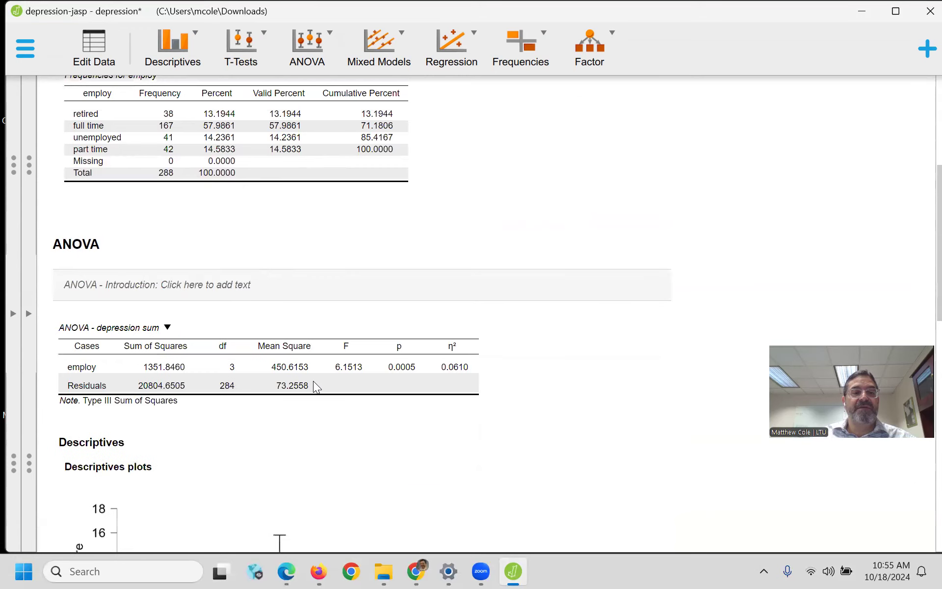
click(193, 285)
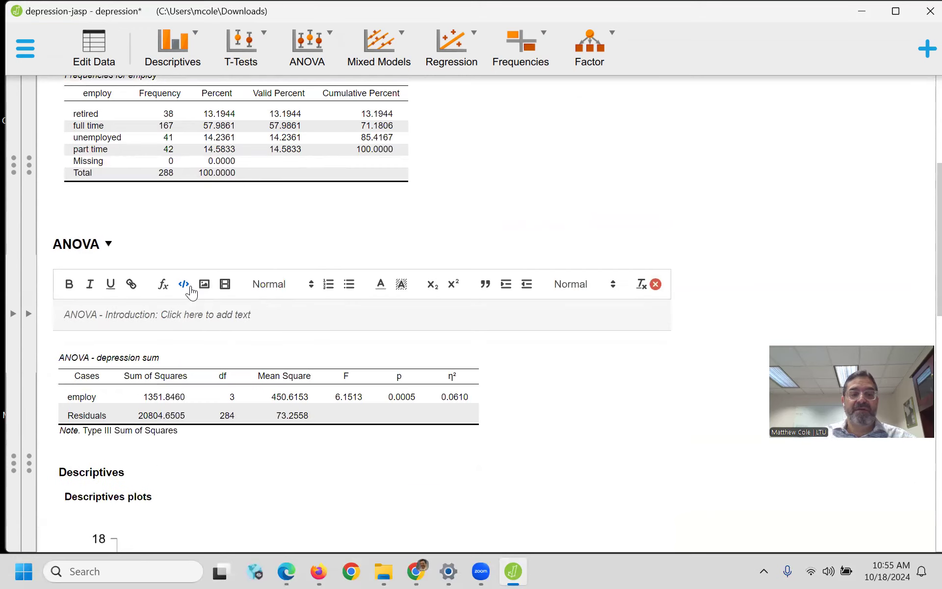
text(Results)
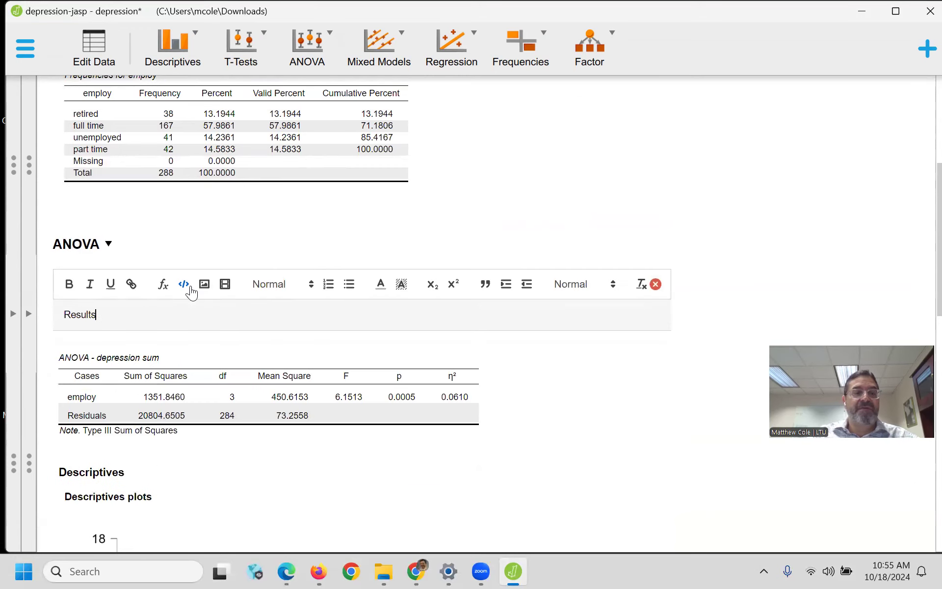
text( of ANOVA f)
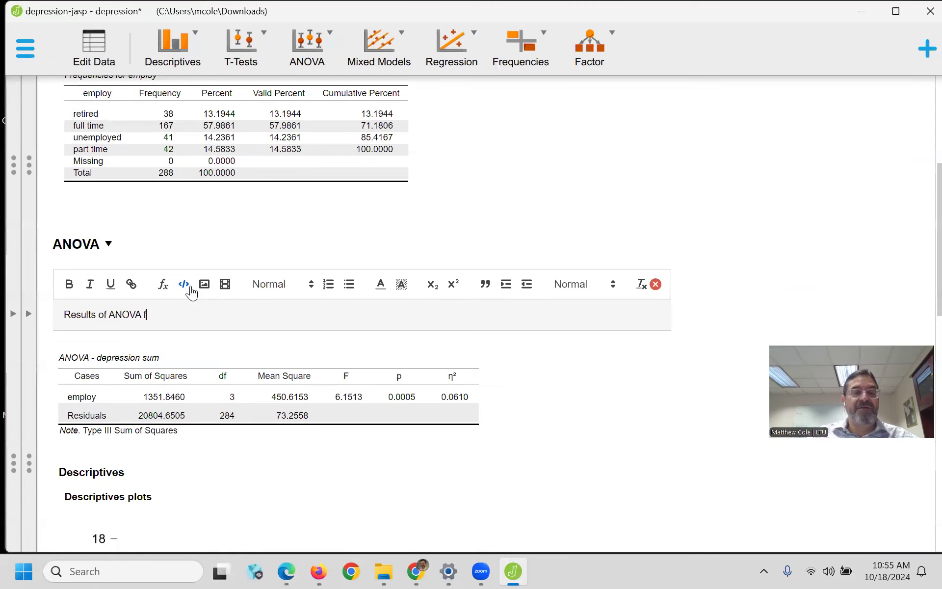
text(ond)
text(un)
text(und)
text( there)
text( a st)
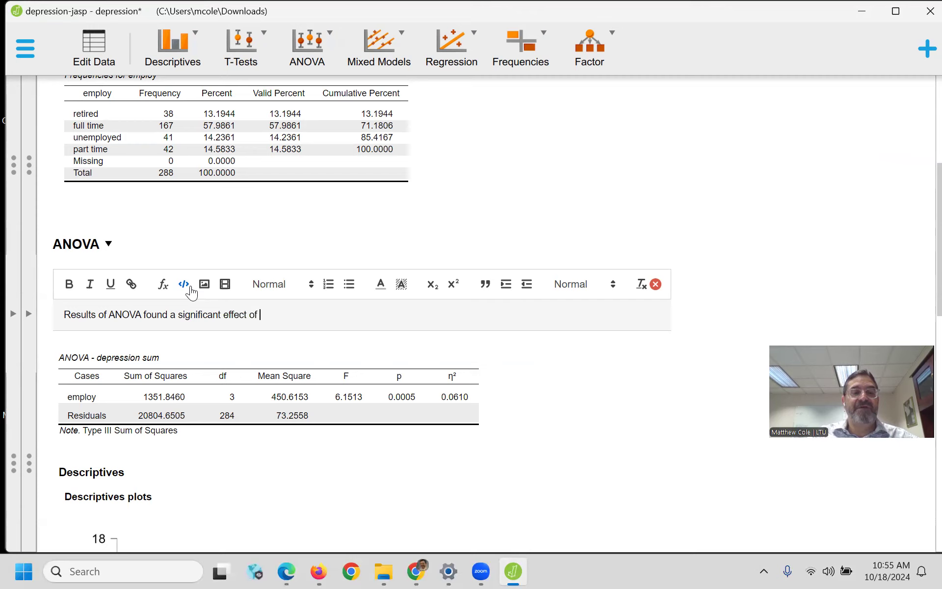
text(yment status on)
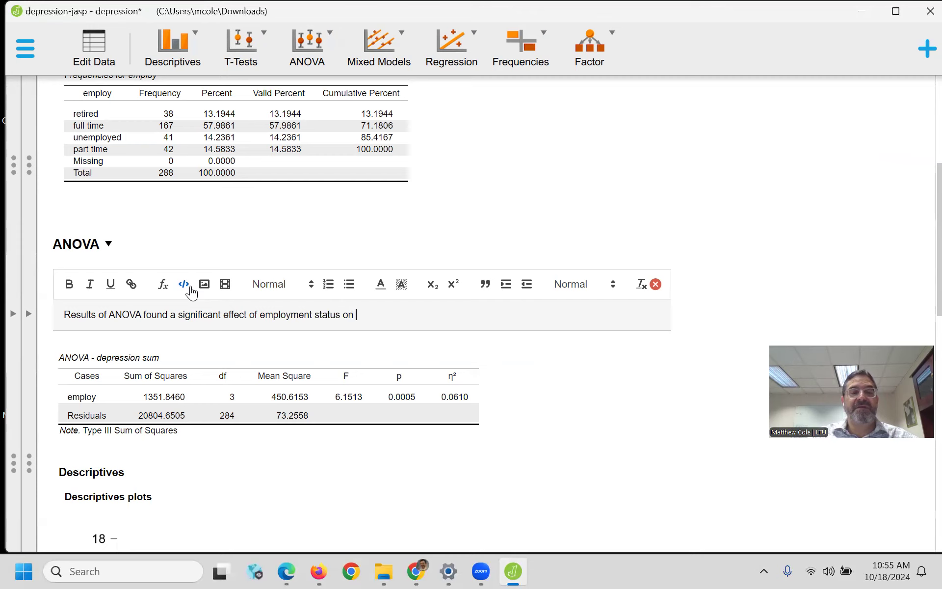
- Reword the ANOVA note to read "Results of ANOVA found a significant difference in depression scores across employment status"
key(BackSpace)
key(BackSpace)
key(BackSpace)
key(BackSpace)
key(BackSpace)
key(BackSpace)
key(BackSpace)
key(BackSpace)
key(BackSpace)
key(BackSpace)
key(BackSpace)
key(BackSpace)
key(BackSpace)
key(BackSpace)
key(BackSpace)
key(BackSpace)
key(BackSpace)
key(BackSpace)
key(BackSpace)
key(BackSpace)
key(BackSpace)
key(BackSpace)
key(BackSpace)
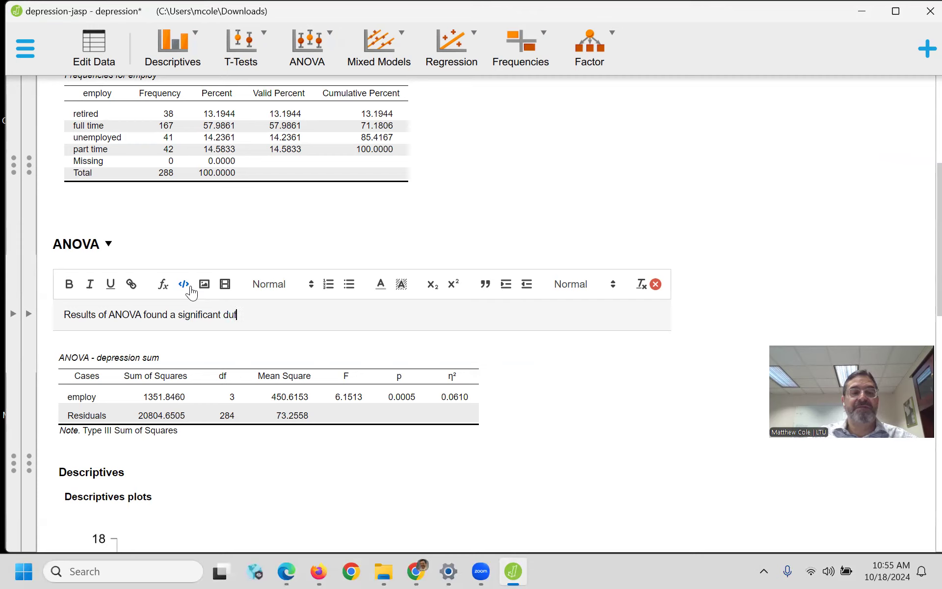
text(iffer)
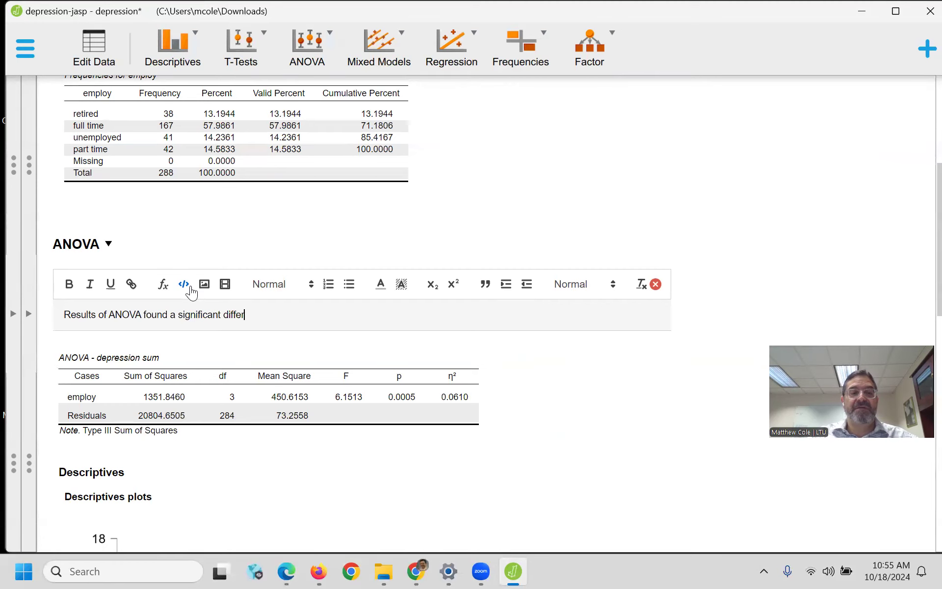
text(ence in depresso)
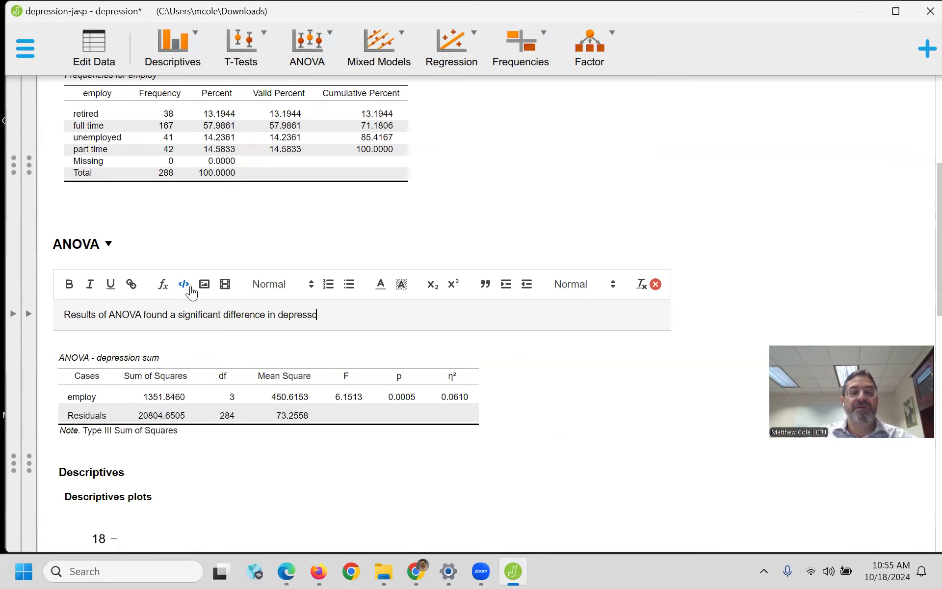
key(BackSpace)
text(ion scores across employment status)
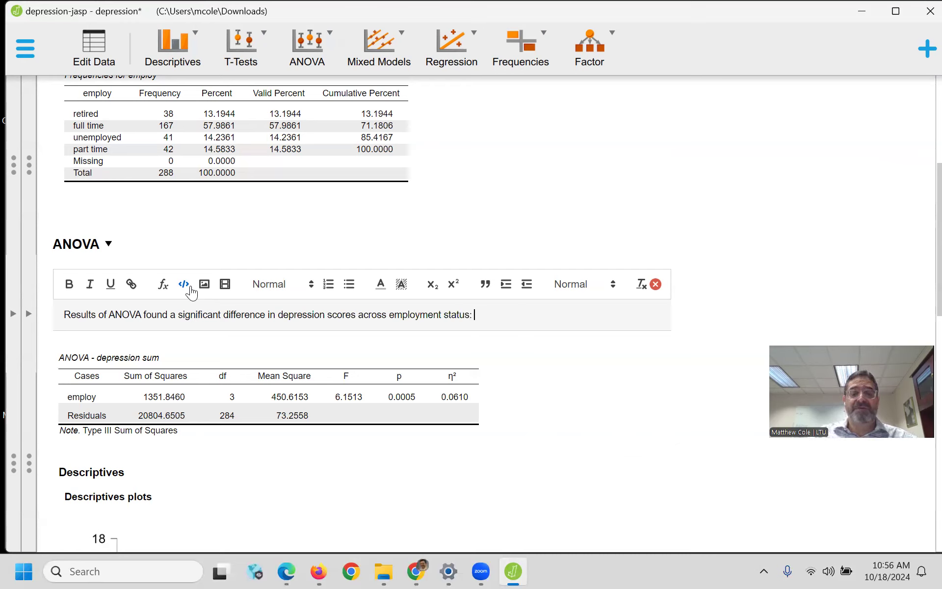
- Append the test statistics ": F(3,294) = 6.15, p < 0.001," to the sentence in the ANOVA note
text(: F()
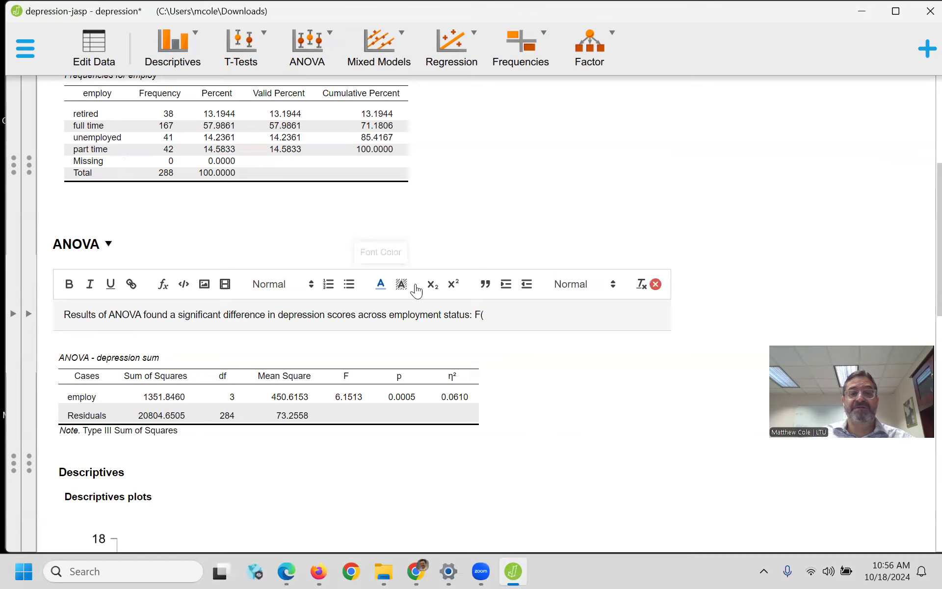
text(3,)
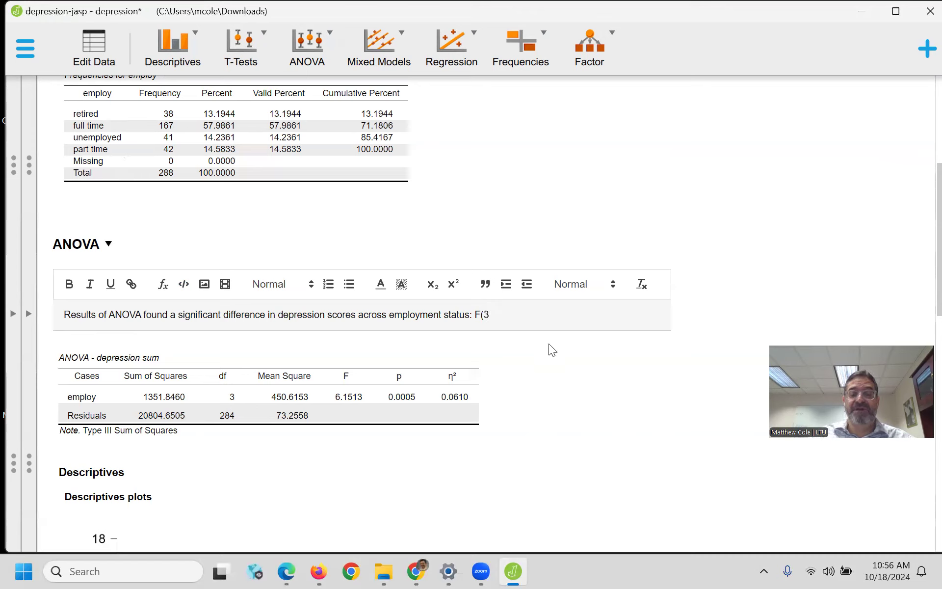
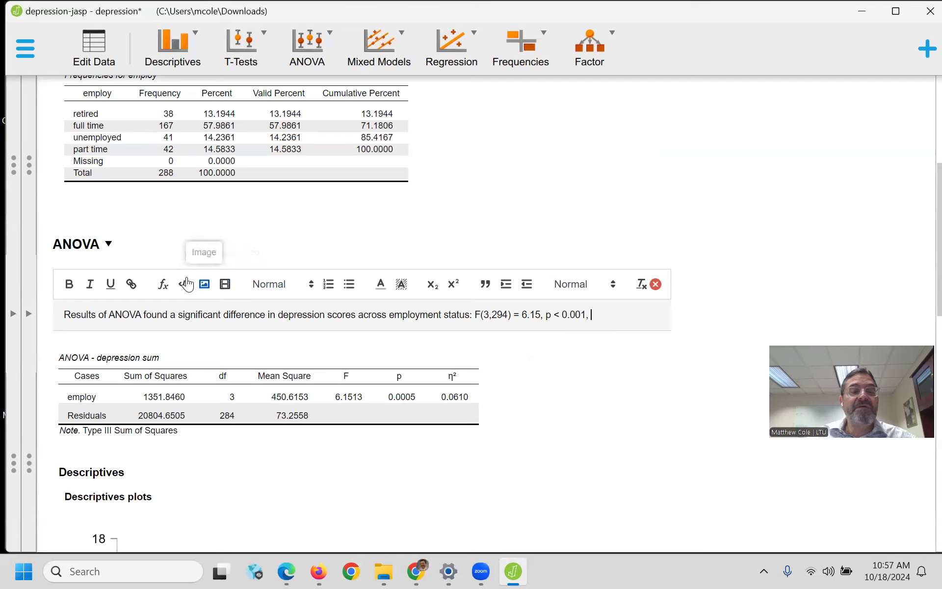
click(454, 365)
click(457, 349)
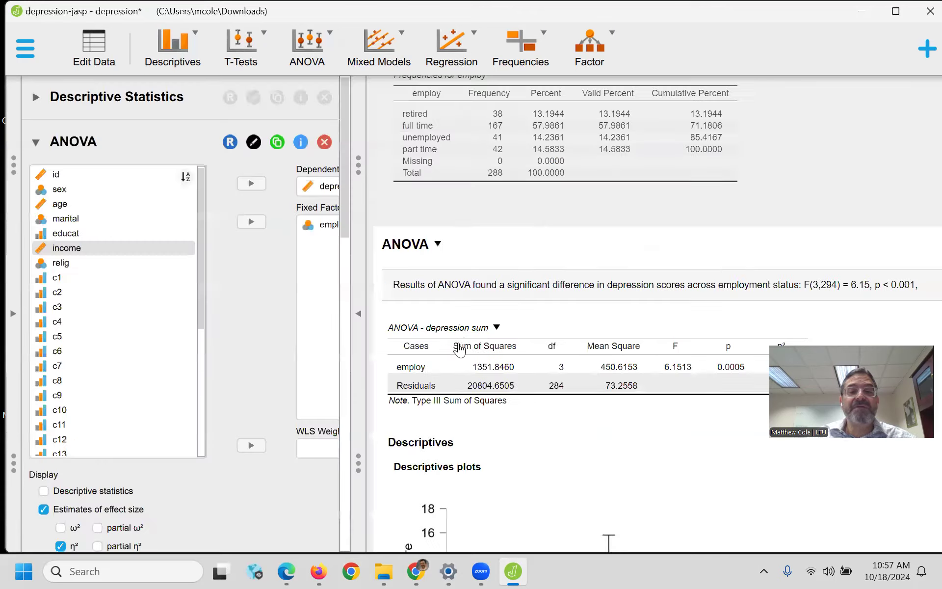
click(504, 315)
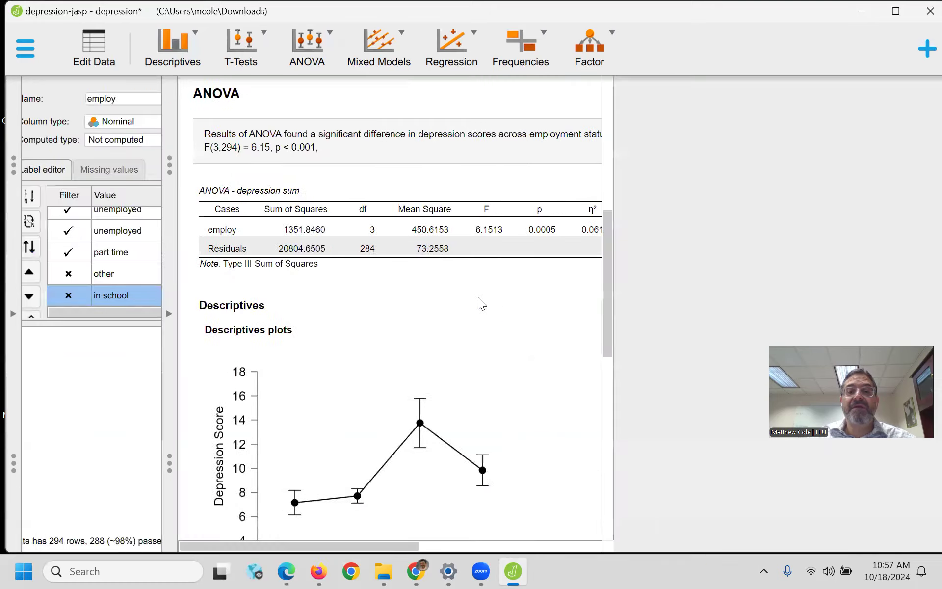
click(605, 179)
click(605, 178)
- Complete the sentence in the ANOVA note with the effect size "eta squared = 0.06 (a medium effect)."
click(587, 206)
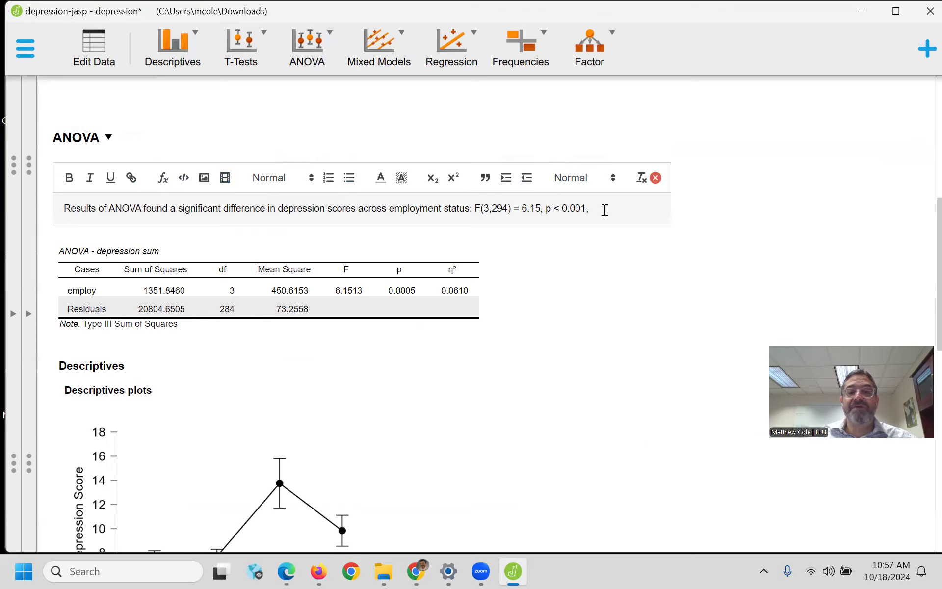
text(eta squared)
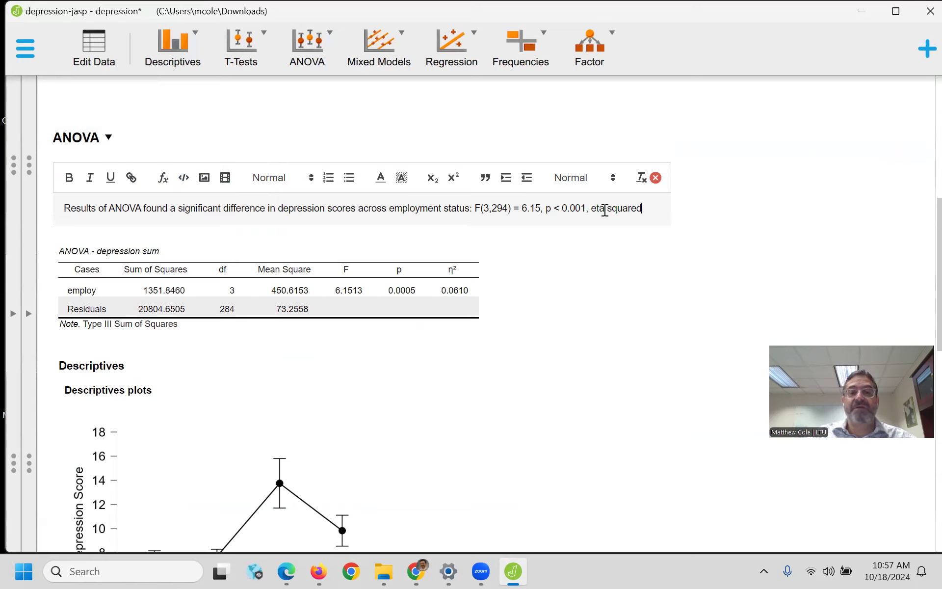
text( = 0.06)
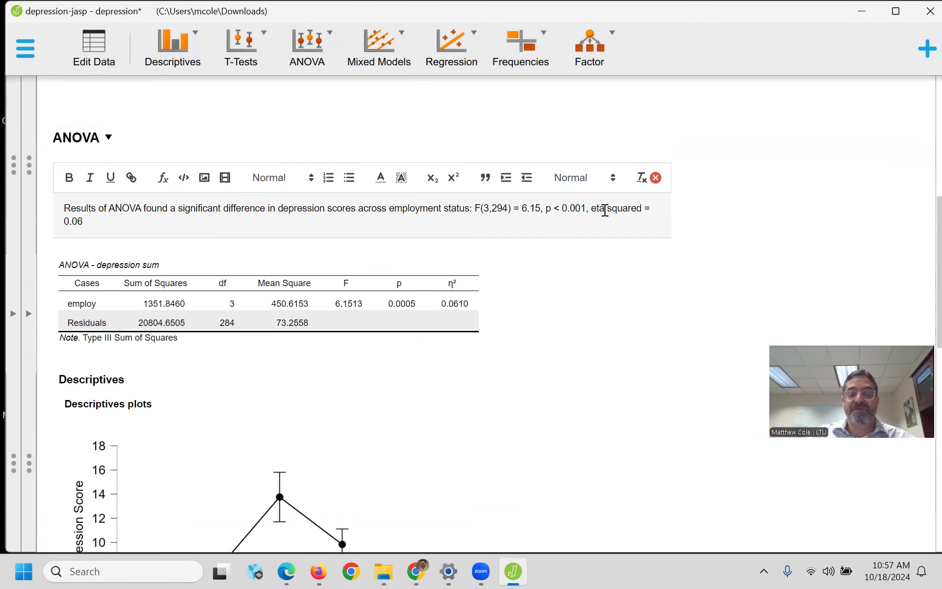
text(.)
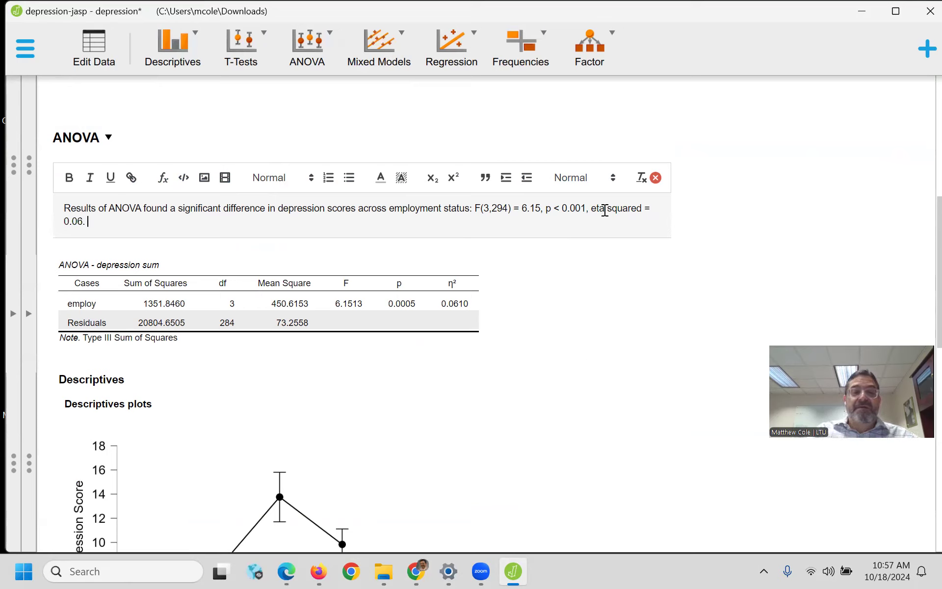
text( (a m)
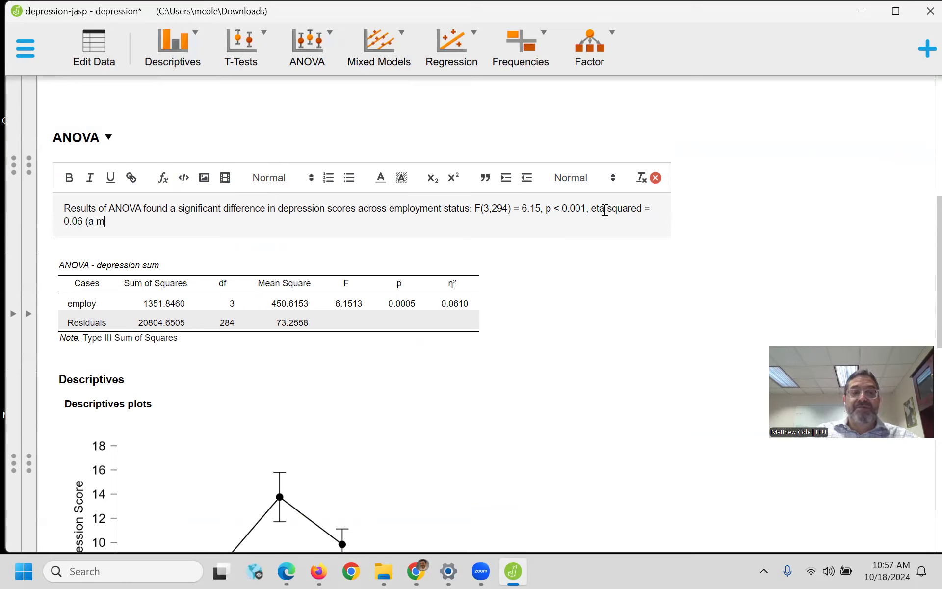
text(edium effec)
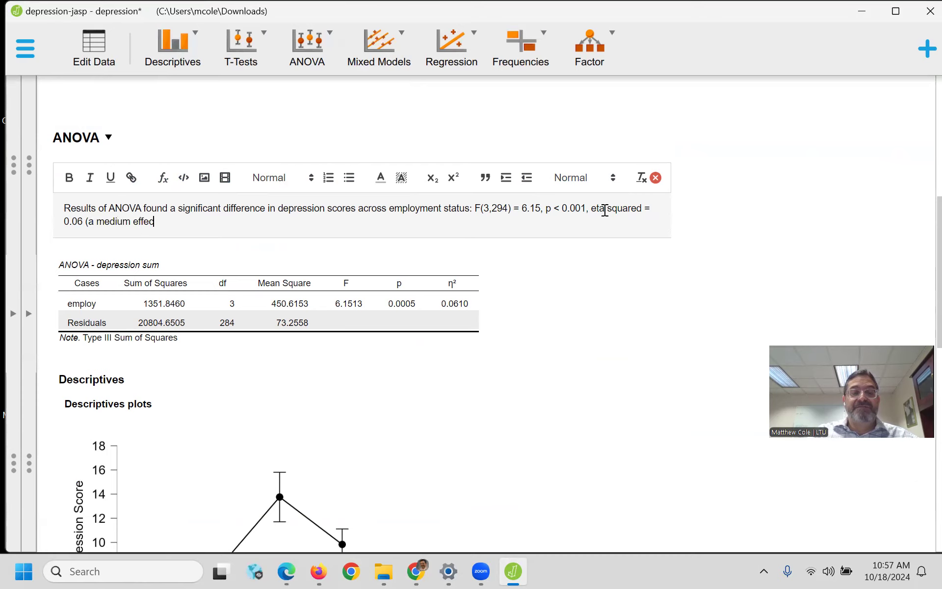
text(t).)
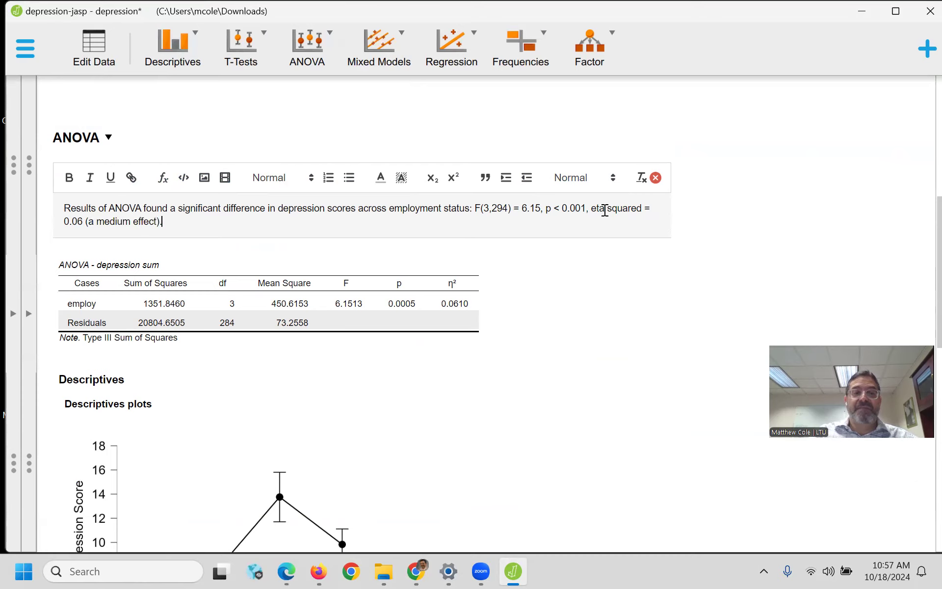
- Review the descriptives plot, the Tukey post hoc comparisons and the letter-based grouping for employment status
scroll(592, 304, down, 6)
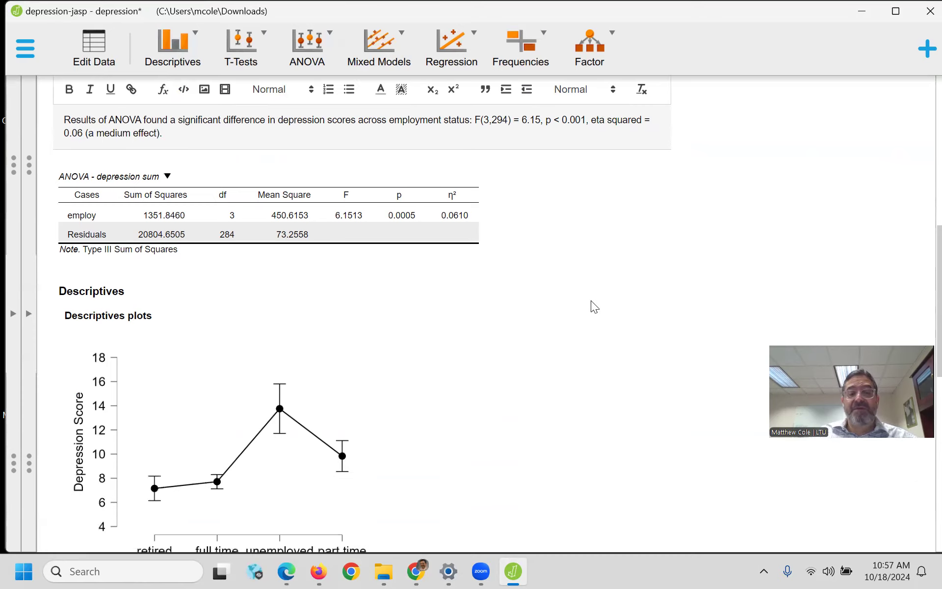
scroll(583, 314, down, 3)
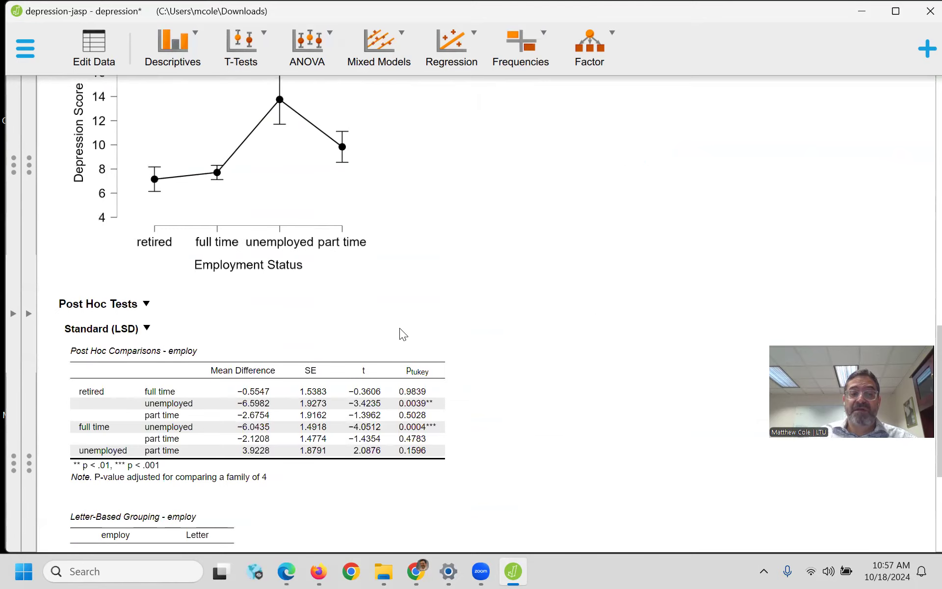
scroll(348, 377, down, 4)
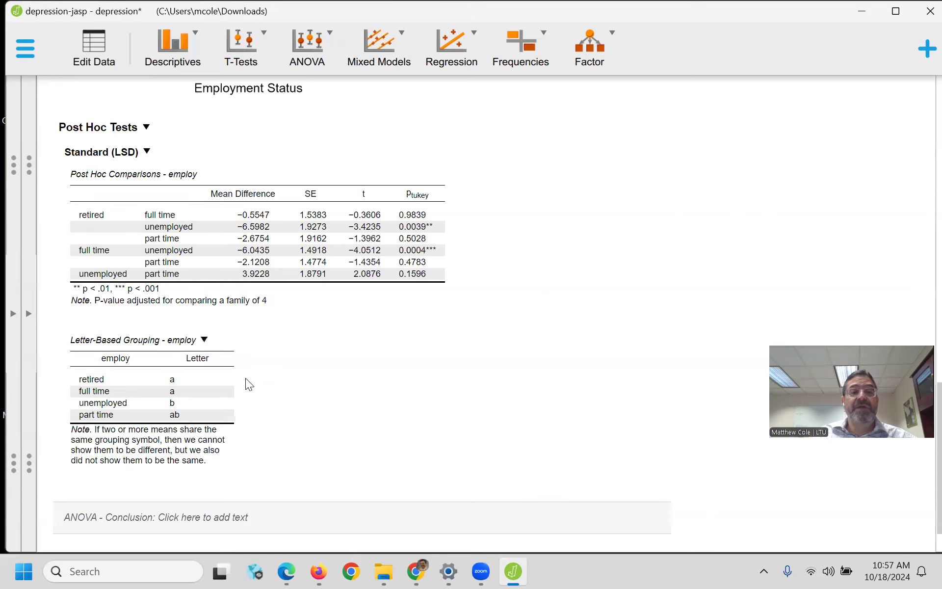
scroll(247, 379, up, 3)
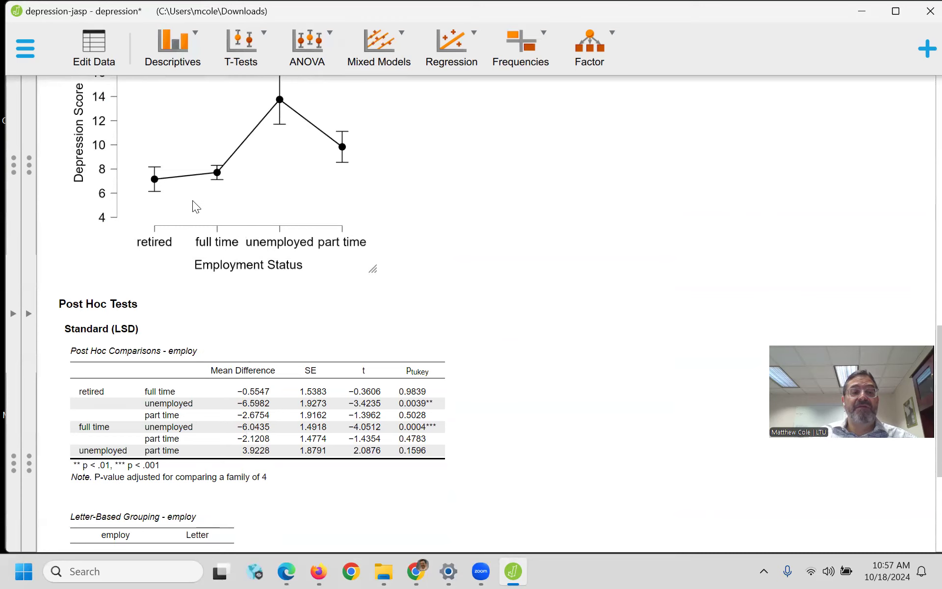
scroll(196, 206, down, 2)
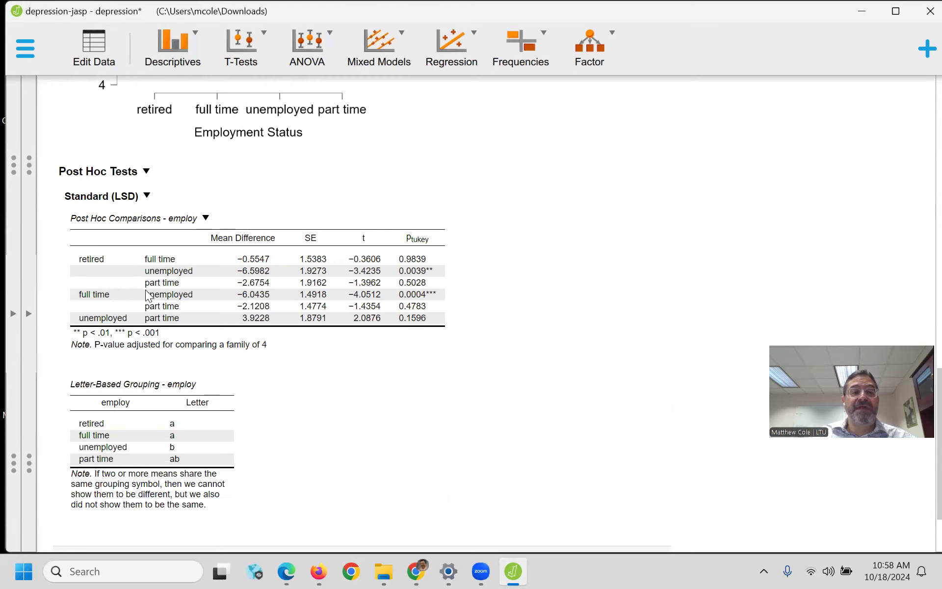
scroll(229, 293, up, 3)
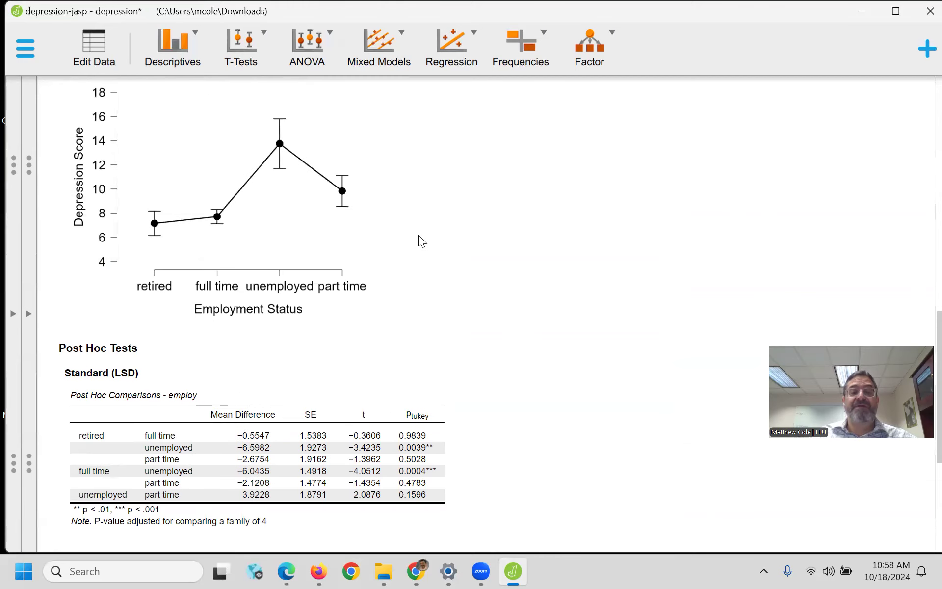
scroll(442, 271, up, 8)
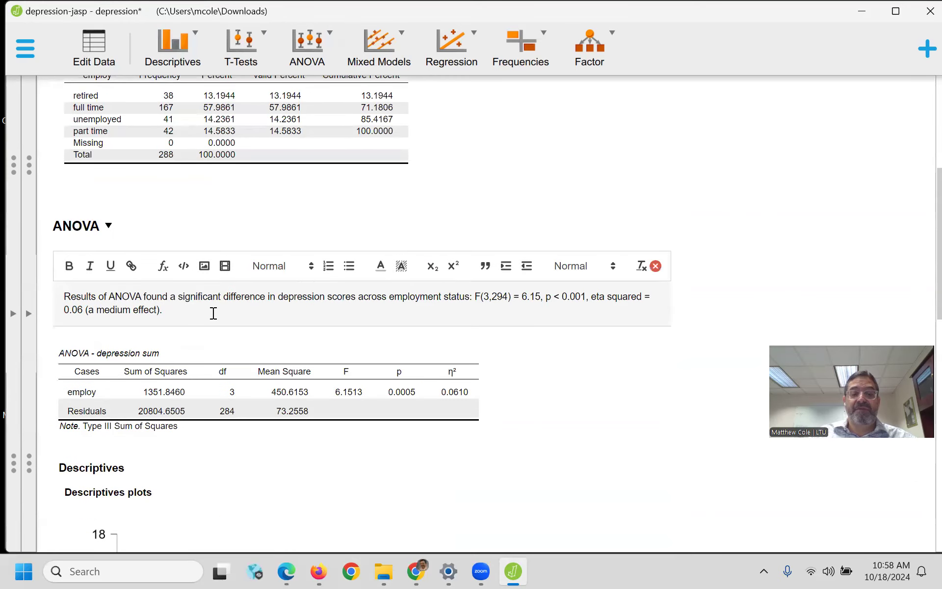
- Start a second sentence in the ANOVA note reading "Results of Tukey's HSD post hoc test found"
text(Results of)
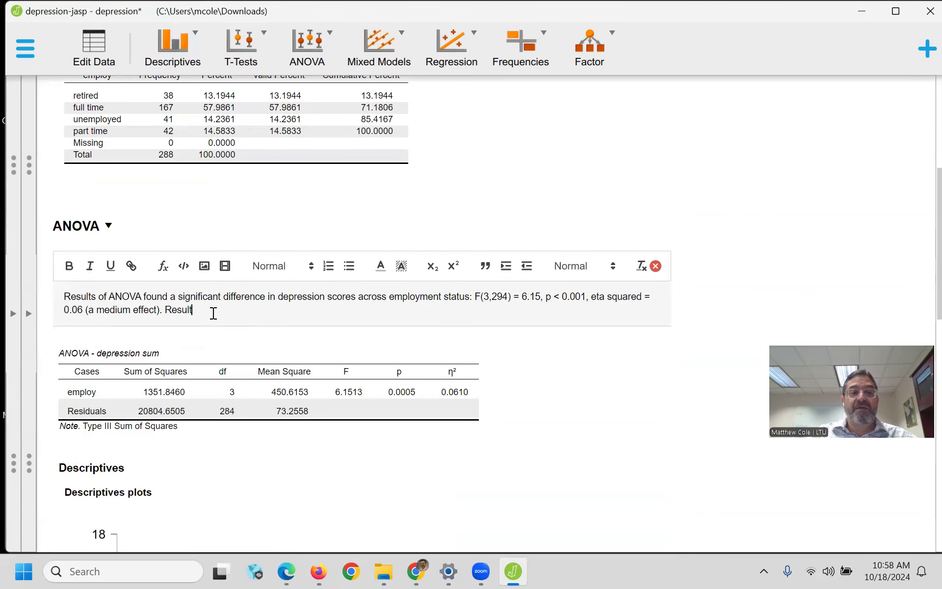
text( Tukey's HSD post ho)
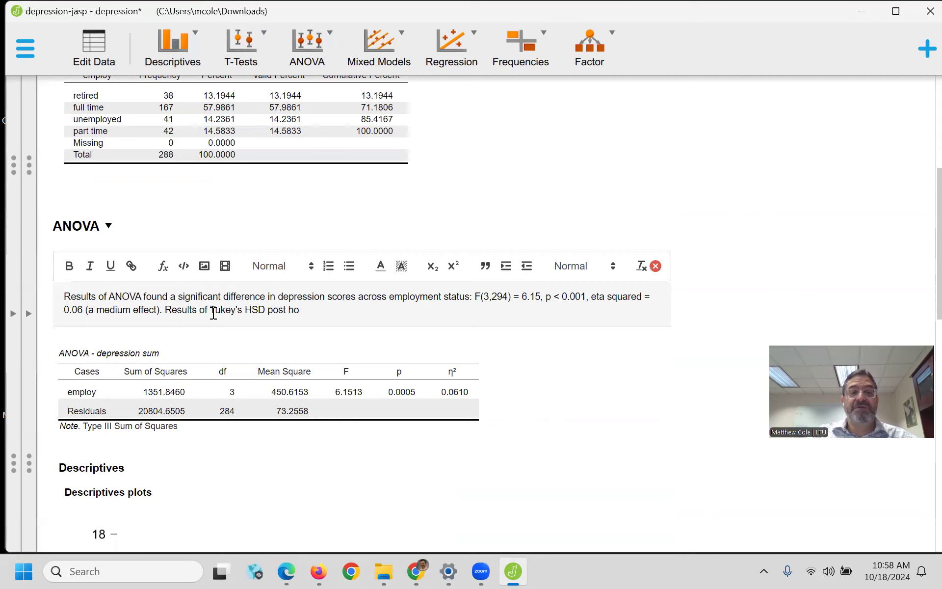
text(c test fund)
key(BackSpace)
key(BackSpace)
key(BackSpace)
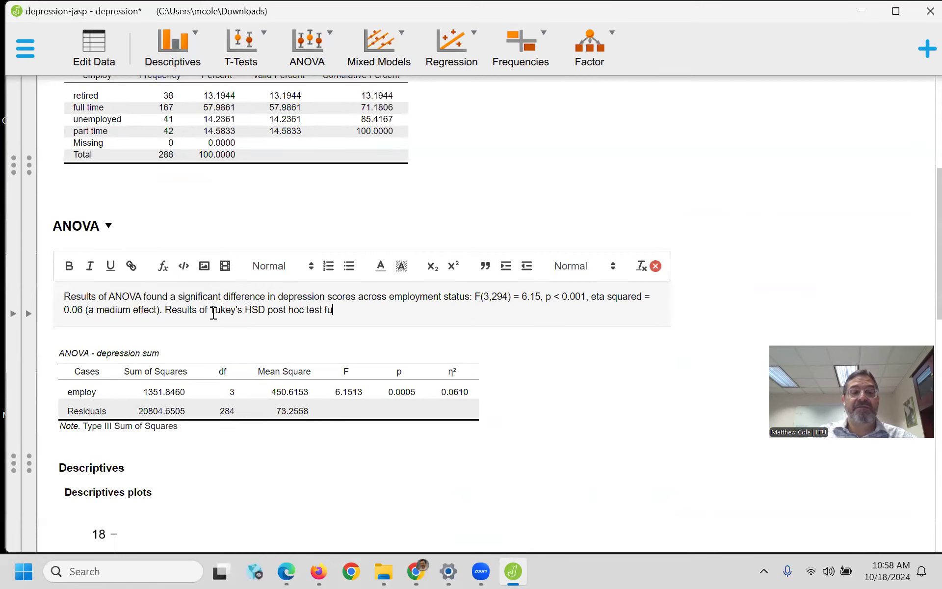
text(ound)
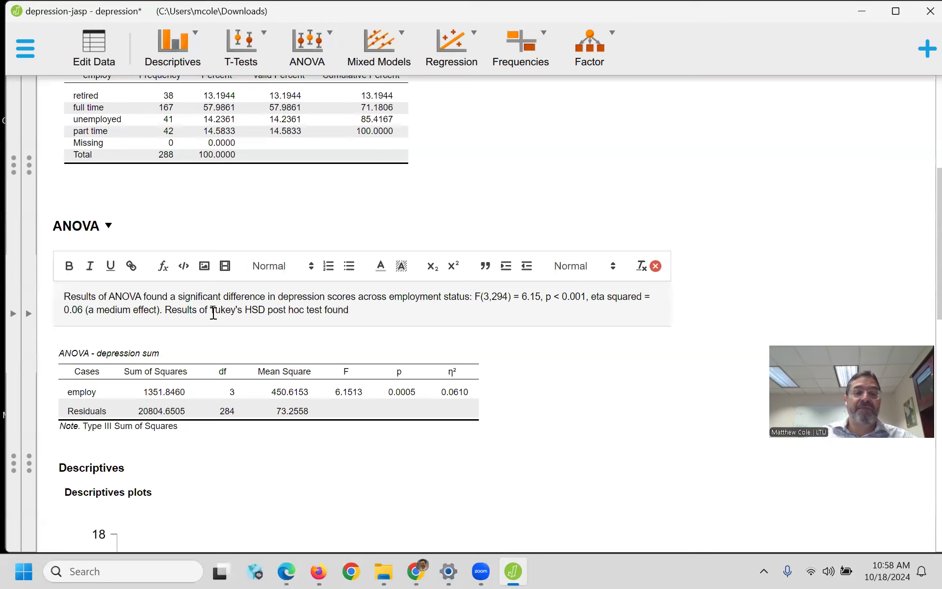
- Continue the ANOVA note after "post hoc test found" with "individuals who are unemployed have significantly greated"
scroll(213, 314, down, 2)
scroll(219, 360, down, 3)
scroll(271, 324, up, 3)
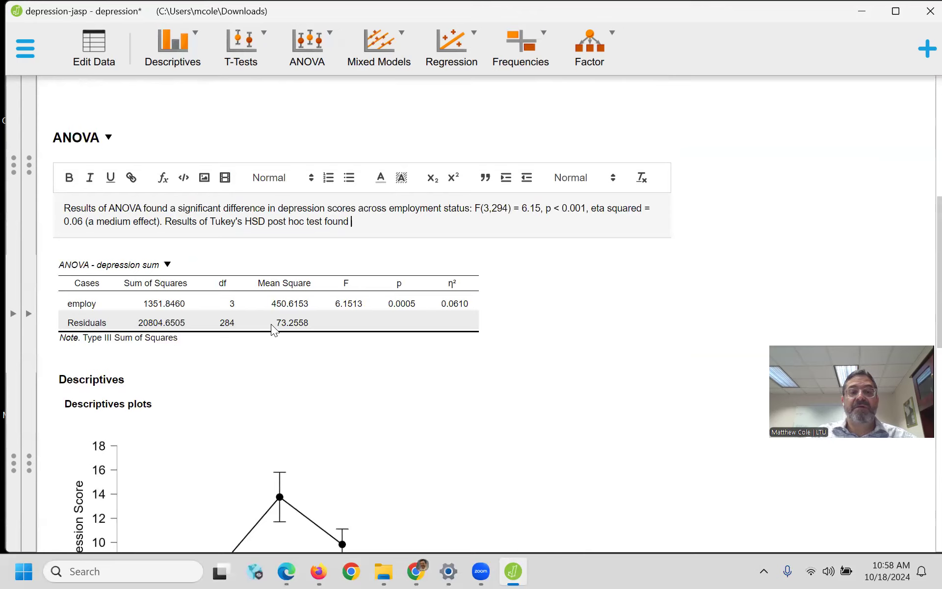
text(individuls)
key(BackSpace)
key(BackSpace)
key(BackSpace)
text(als who are unemployed have significantly greated)
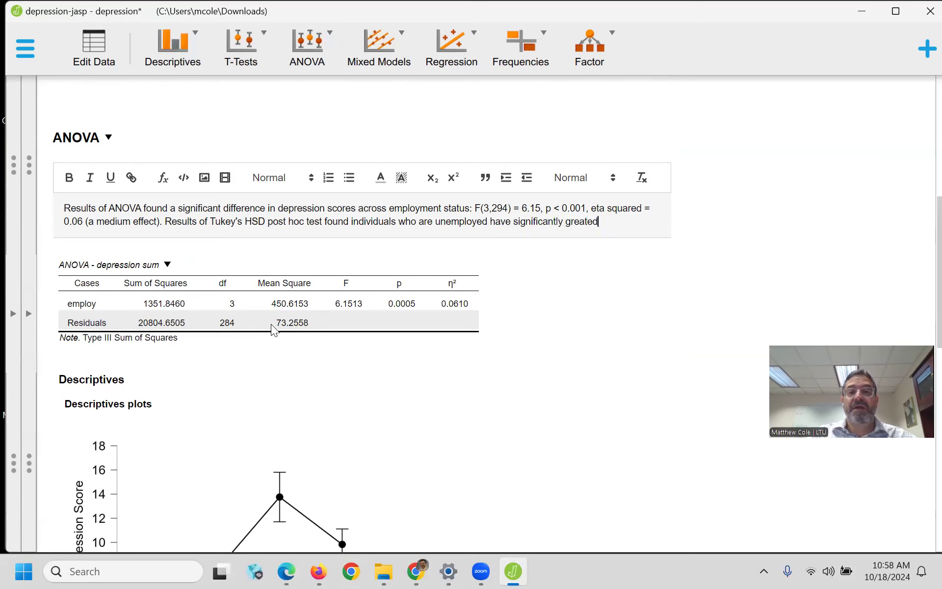
- Extend the unfinished sentence in the ANOVA note with "depression than those who are"
text( depression thatn)
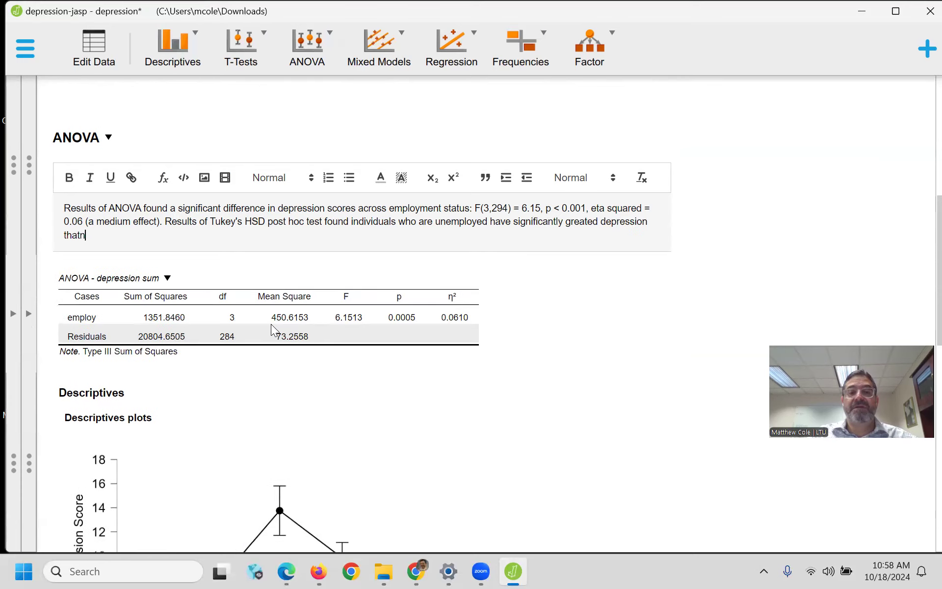
key(BackSpace)
key(BackSpace)
key(BackSpace)
text(n those who are)
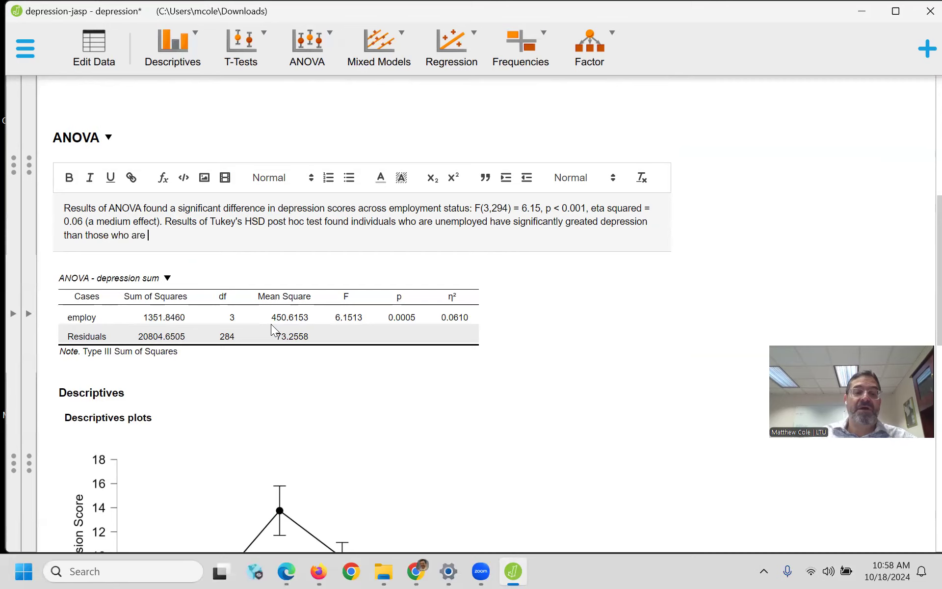
- Complete the ANOVA note's last sentence with "retired or full time employment."
scroll(271, 324, down, 3)
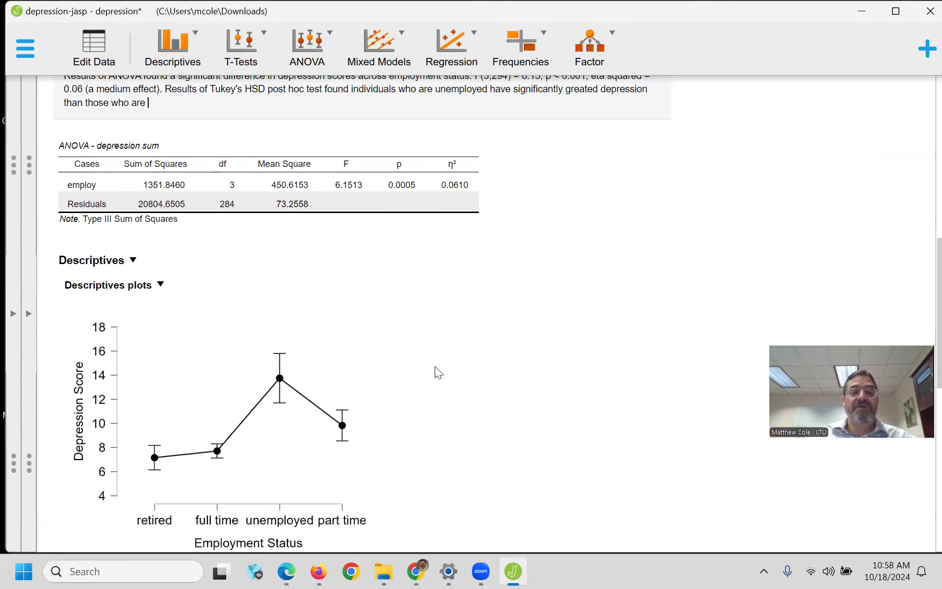
scroll(435, 366, up, 2)
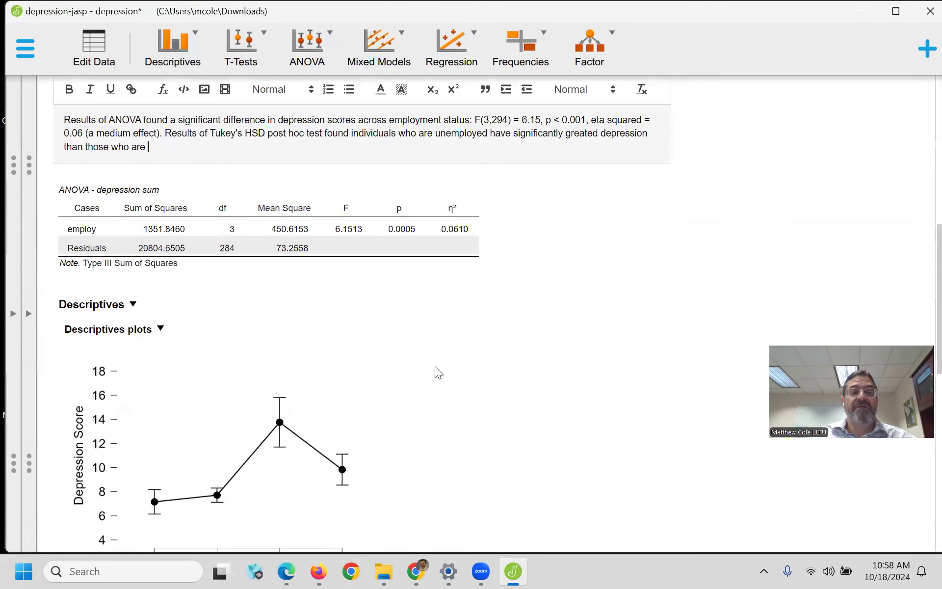
text(ret)
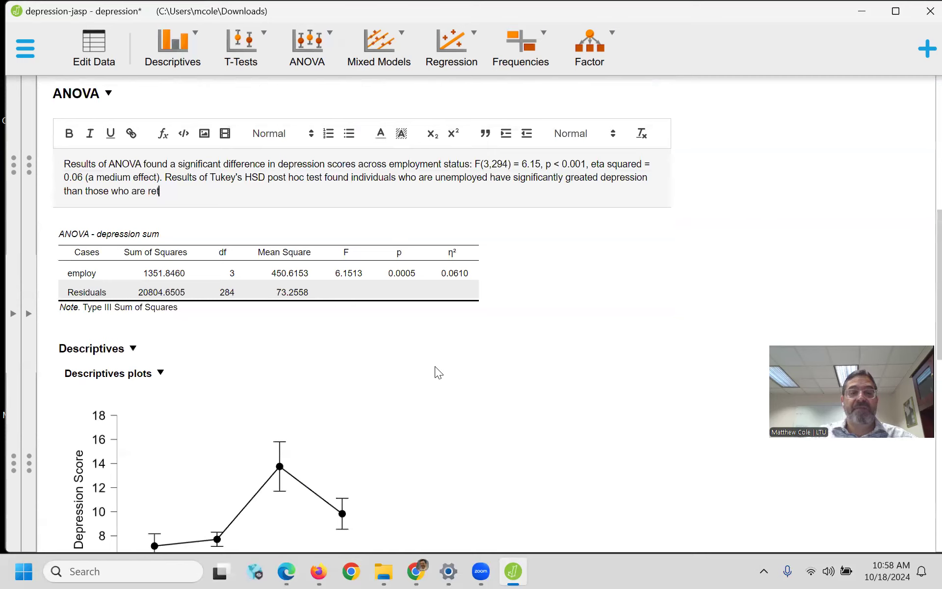
text(ired or full time employment,)
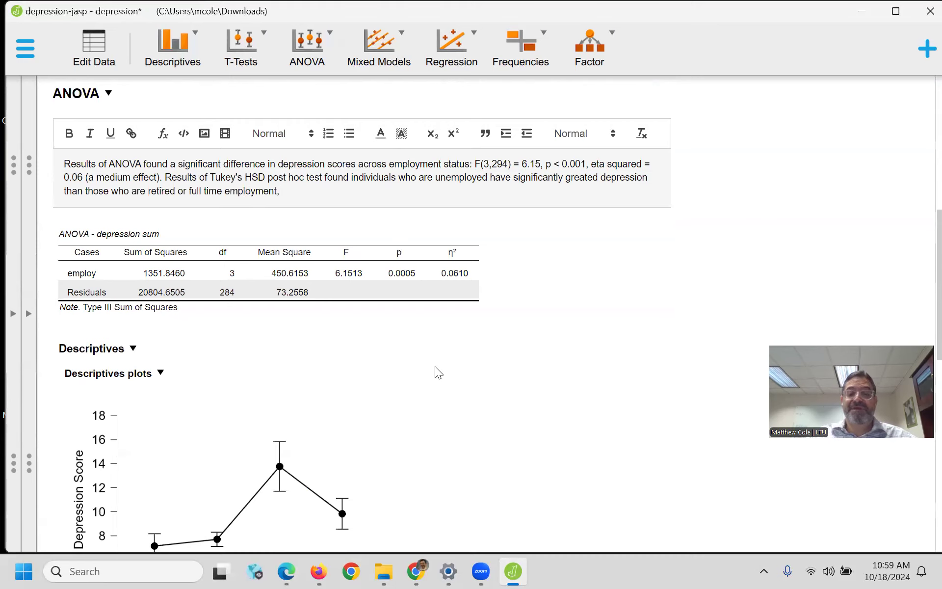
key(BackSpace)
text(.)
- Review the employment status plot and the Tukey post hoc comparisons that support the written note
scroll(441, 396, down, 2)
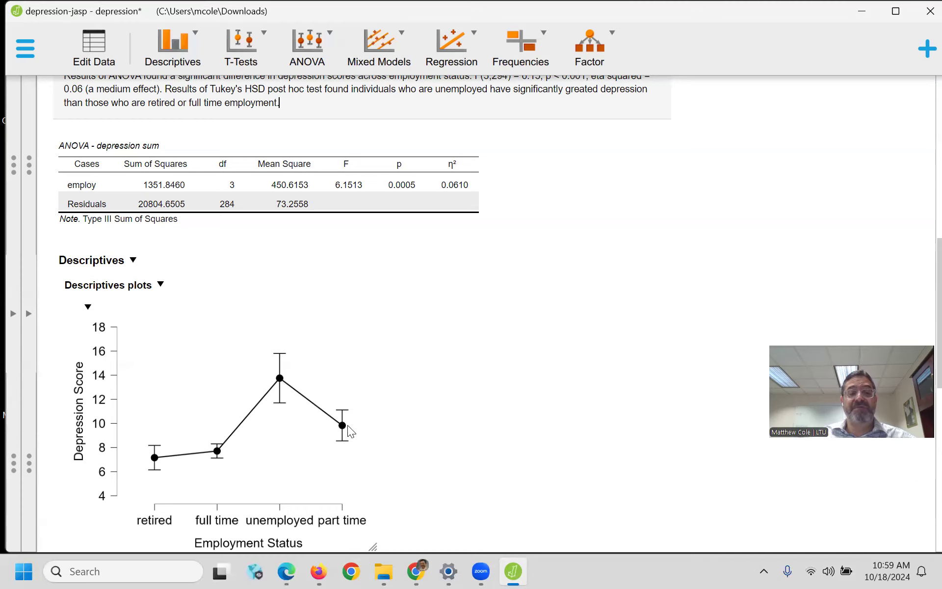
scroll(392, 434, down, 6)
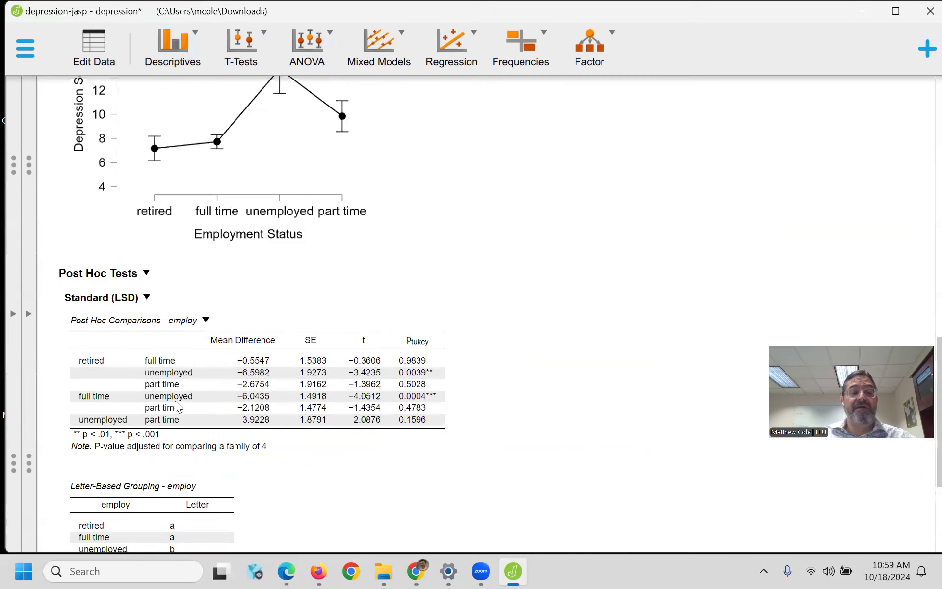
scroll(294, 415, up, 3)
scroll(403, 457, down, 2)
scroll(403, 455, up, 10)
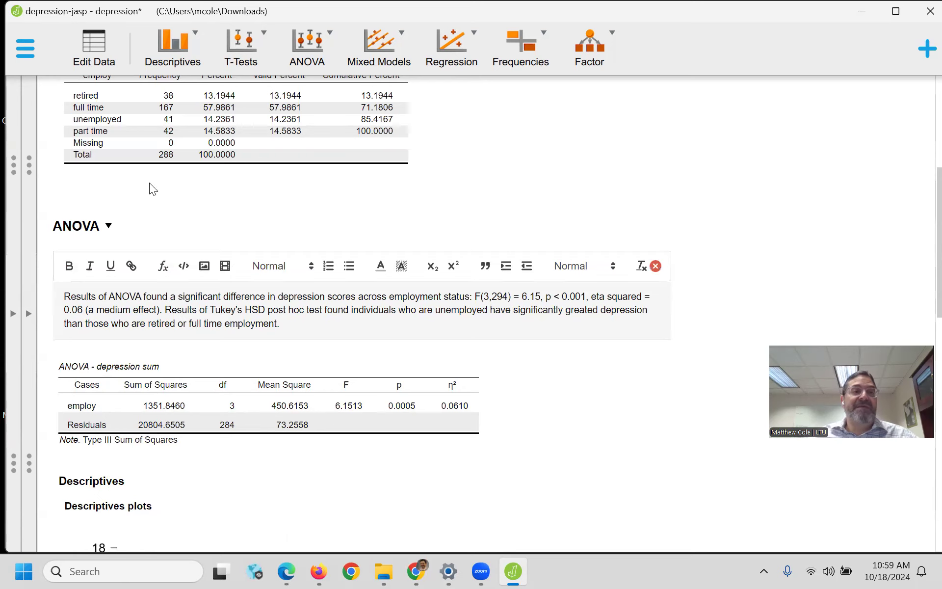
- Export all the results as an HTML file named "One-way ANOVA depression" in the Downloads folder
scroll(227, 235, up, 5)
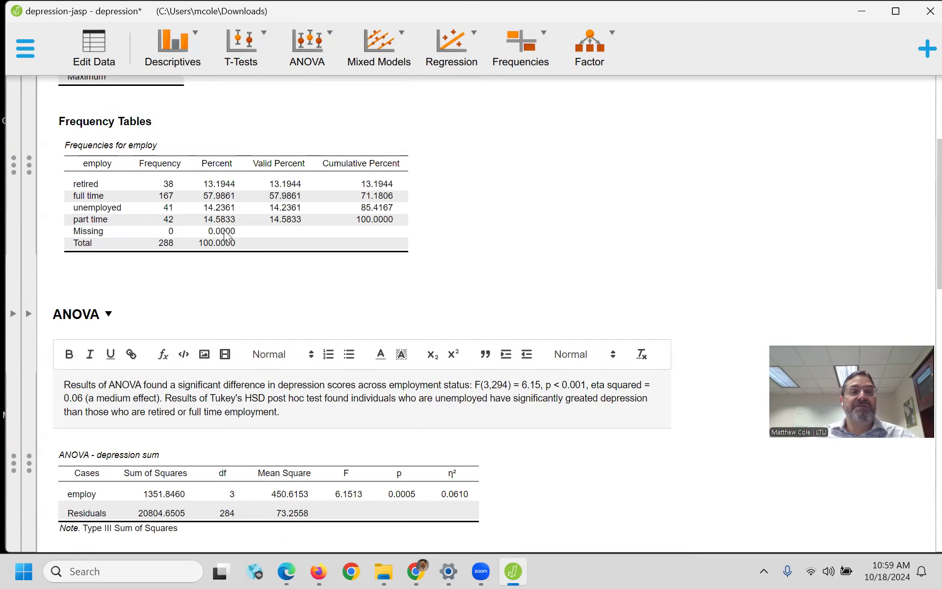
click(118, 92)
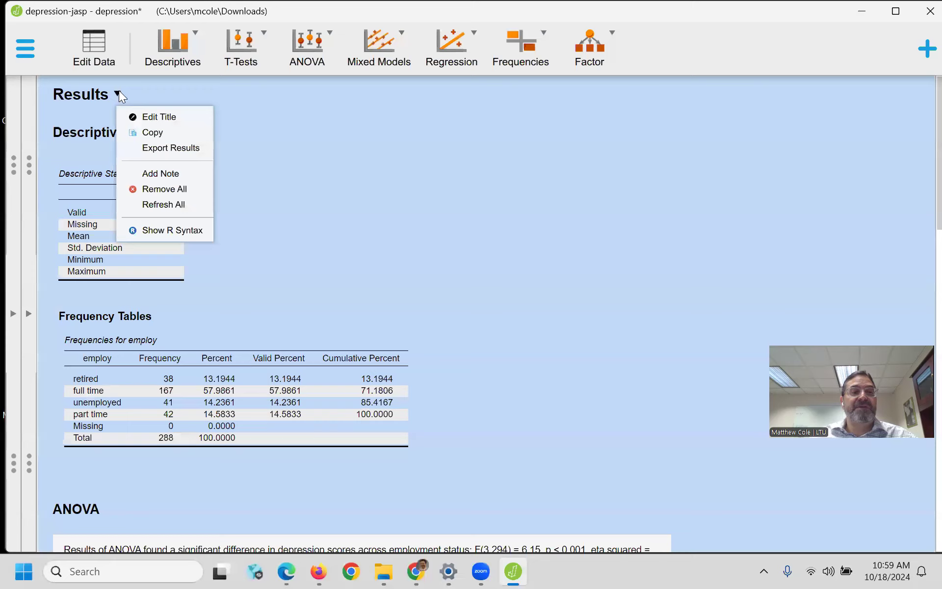
click(172, 148)
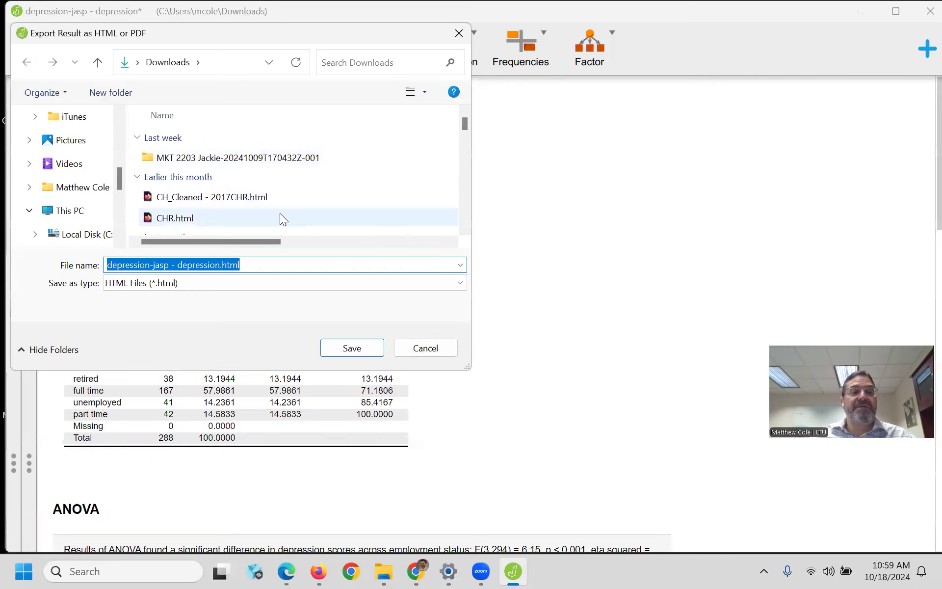
text(ONE)
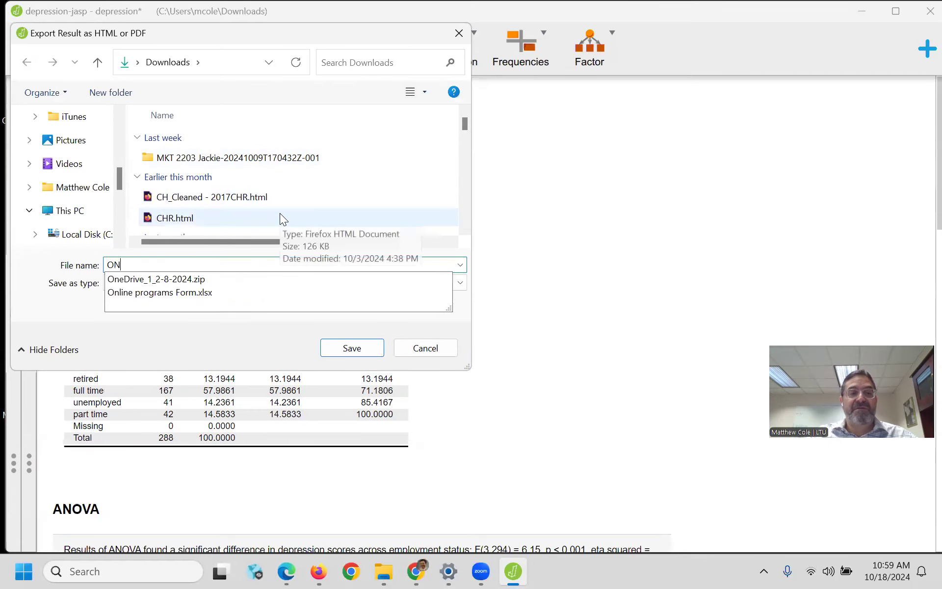
key(BackSpace)
key(BackSpace)
text(ne-)
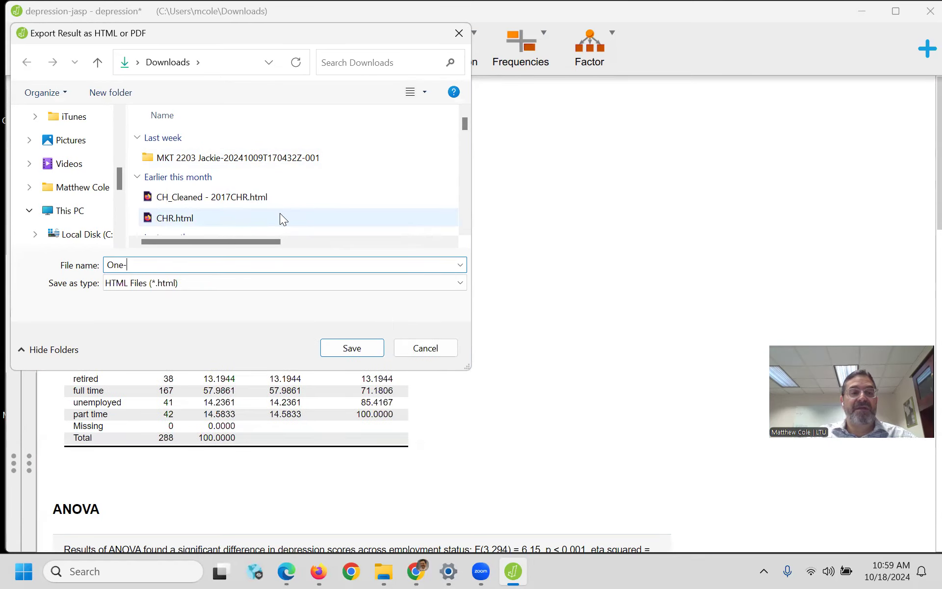
text(q)
key(BackSpace)
text(way ANOVA depression)
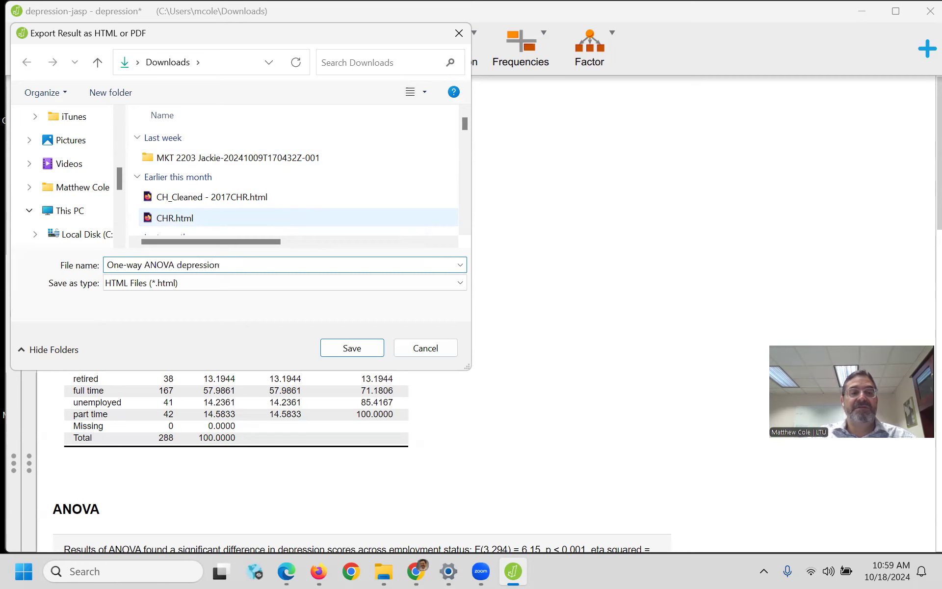
key(Return)
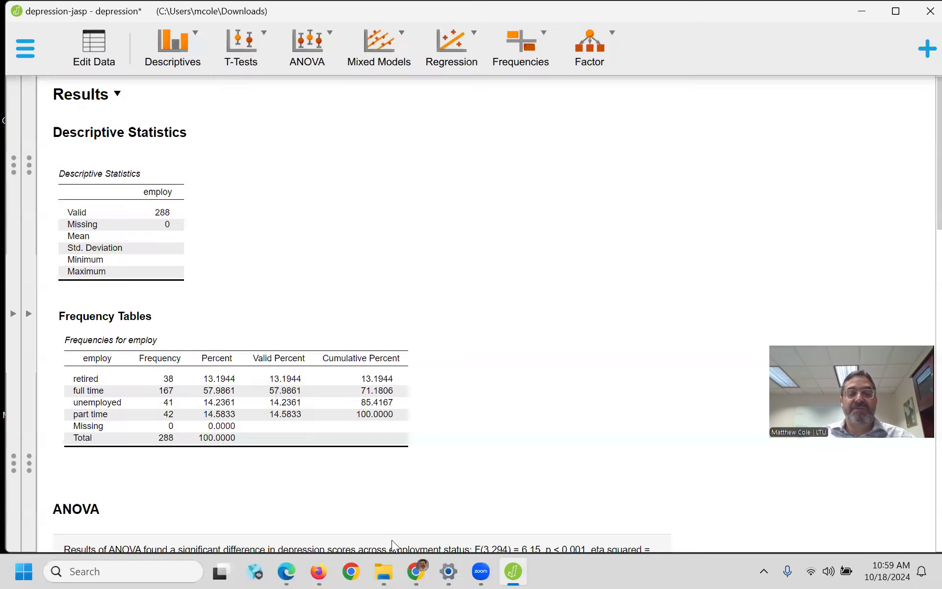
- Open One-way ANOVA depression.html from the Downloads folder, look through the exported report, close it and return to JASP
mouse_move(383, 571)
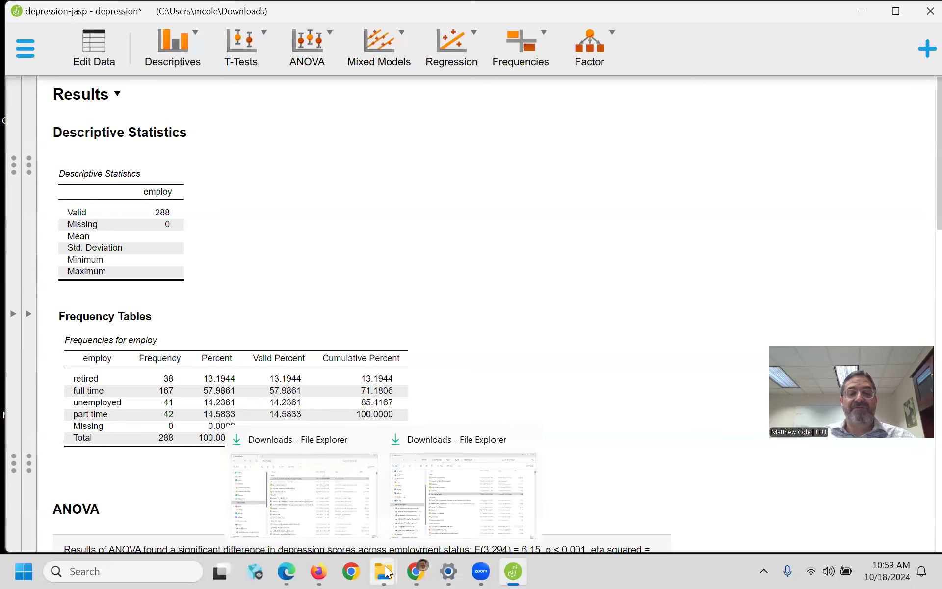
click(342, 505)
double_click(343, 159)
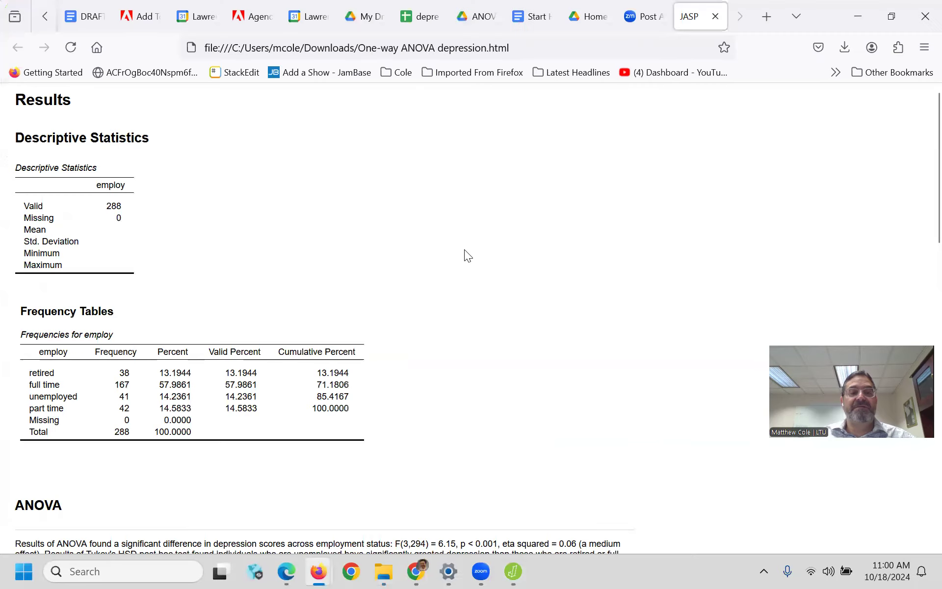
scroll(465, 251, down, 10)
scroll(464, 249, down, 5)
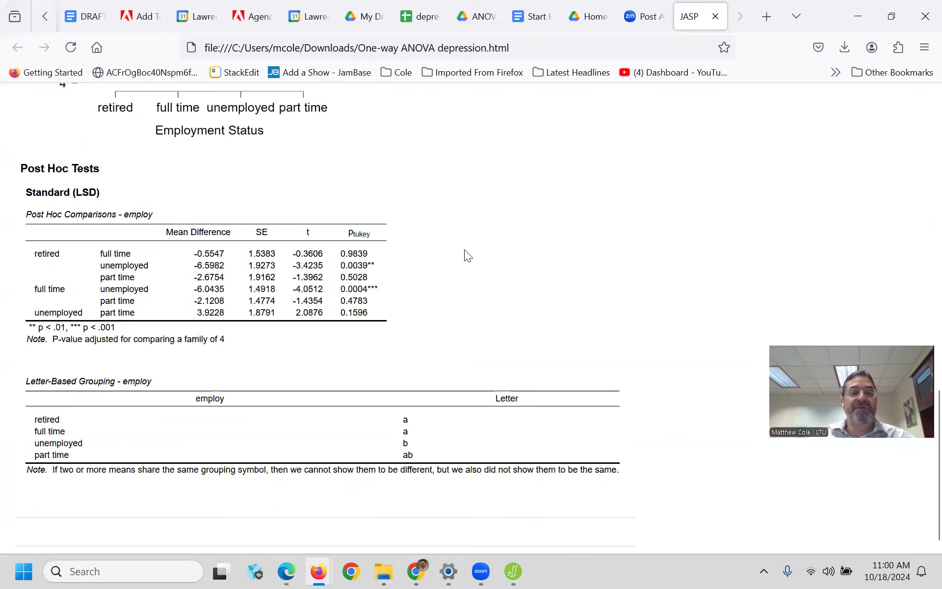
scroll(465, 249, up, 15)
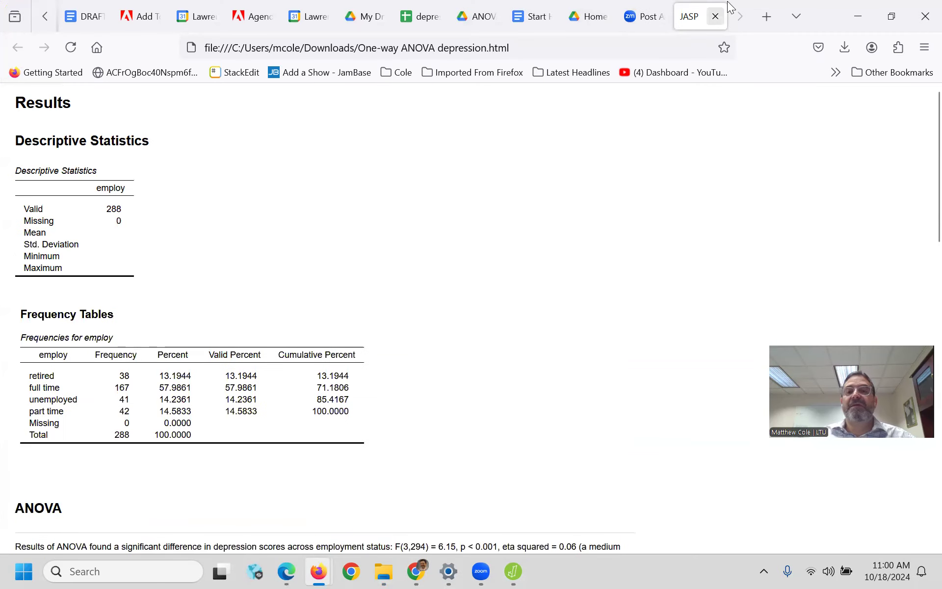
click(715, 16)
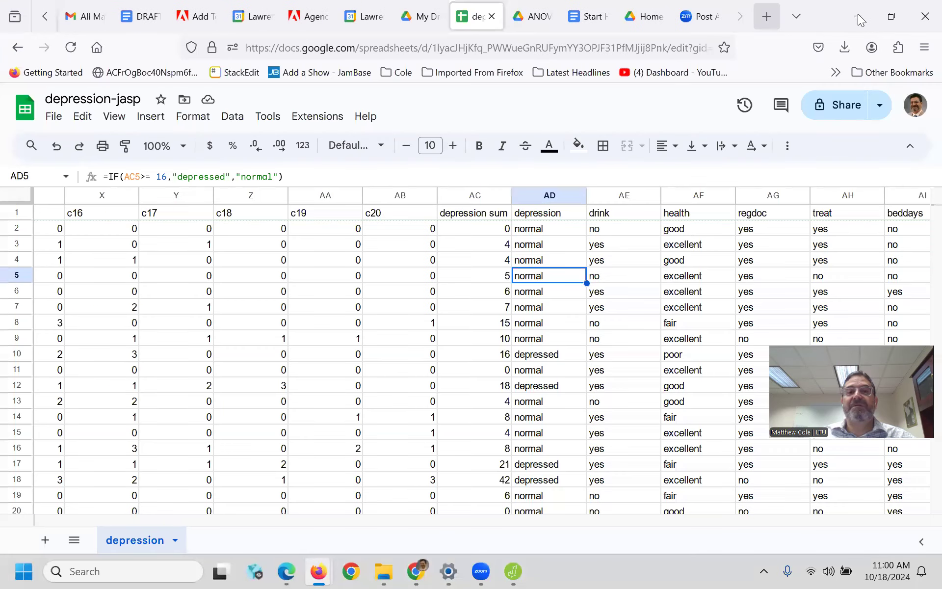
click(857, 13)
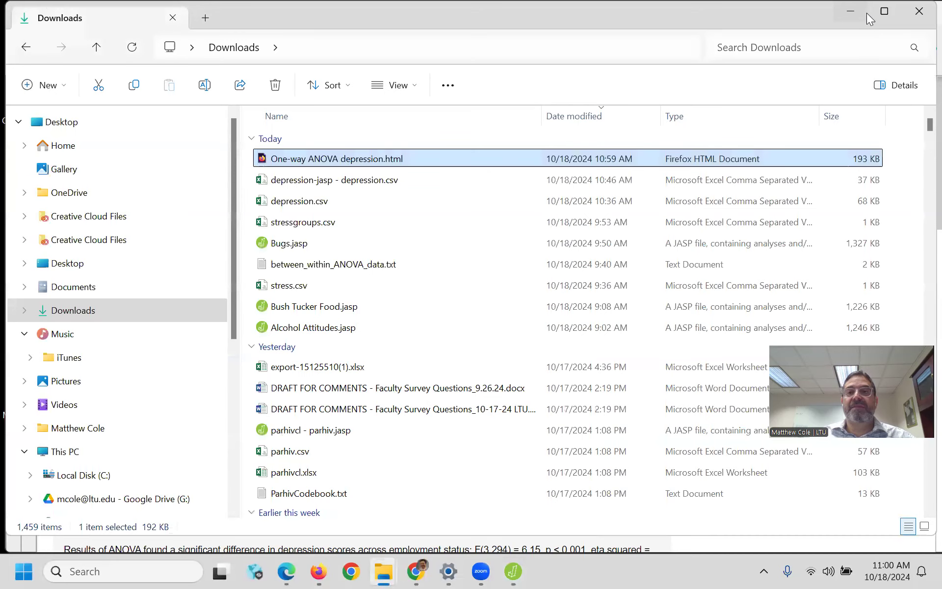
click(841, 10)
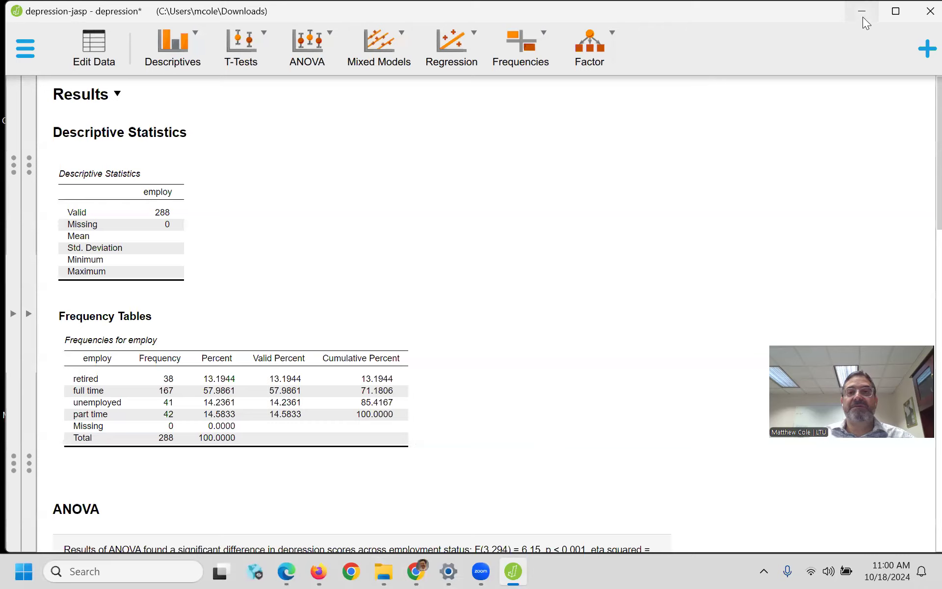
- Switch to the Start Here (Lecture) document in Chrome and read the example scenario about income and depression.csv
click(855, 9)
mouse_move(414, 571)
click(417, 510)
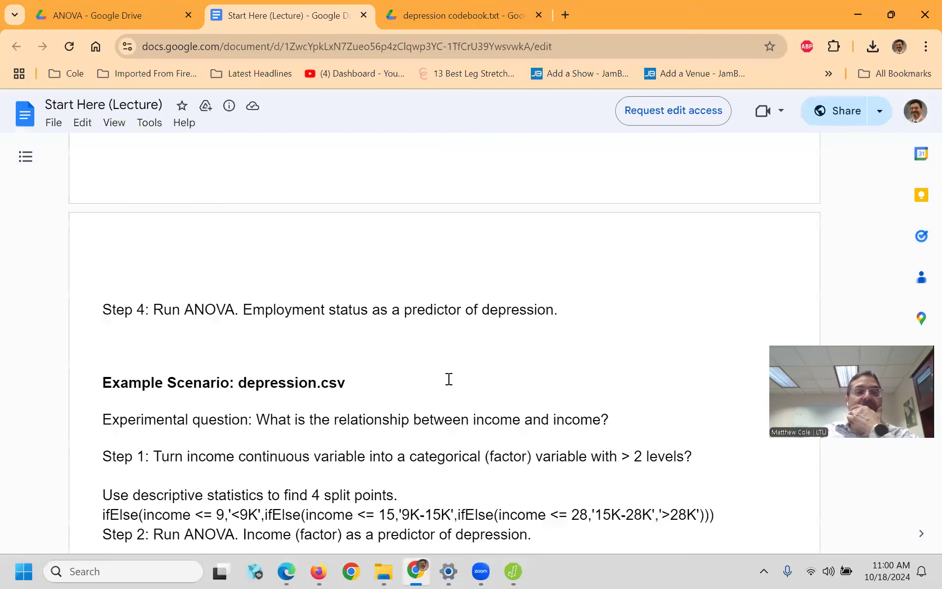
scroll(448, 379, down, 3)
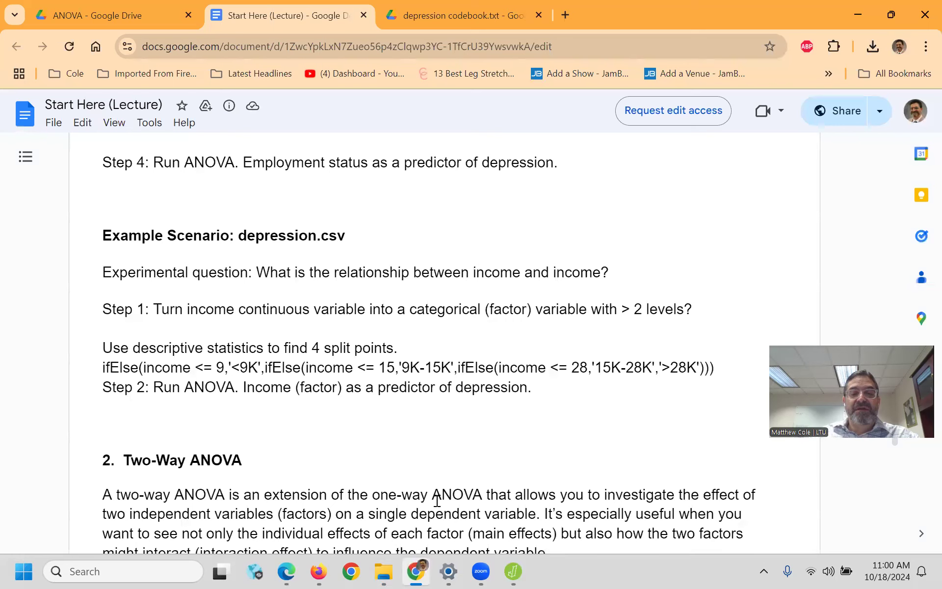
- Switch back to JASP, display the dataset for editing and close the employ variable's settings
mouse_move(513, 571)
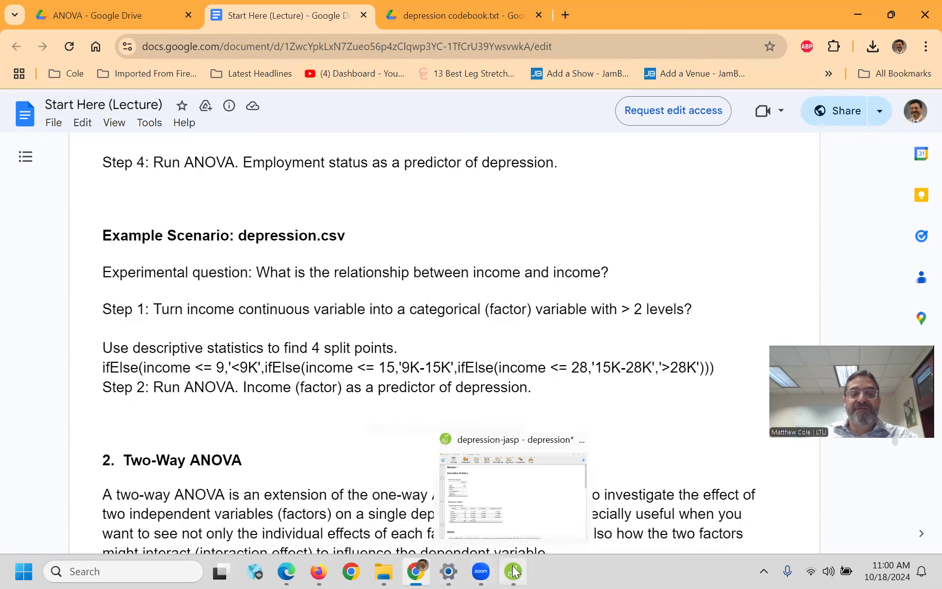
click(515, 507)
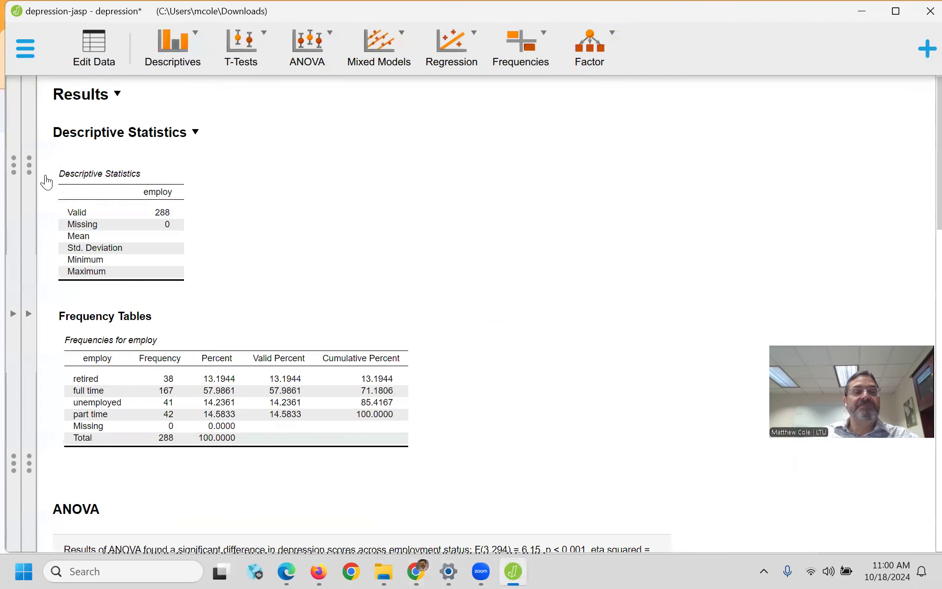
click(98, 52)
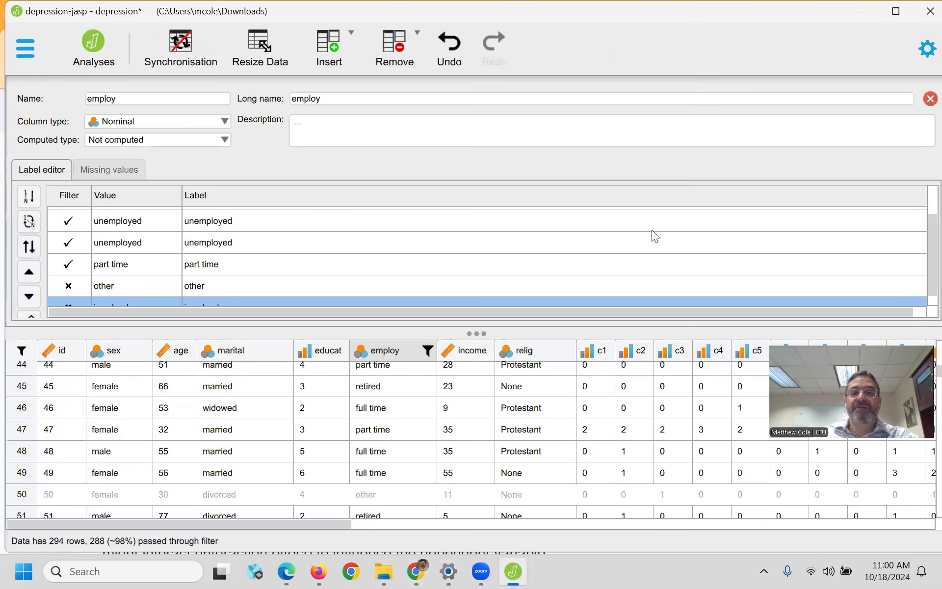
click(930, 99)
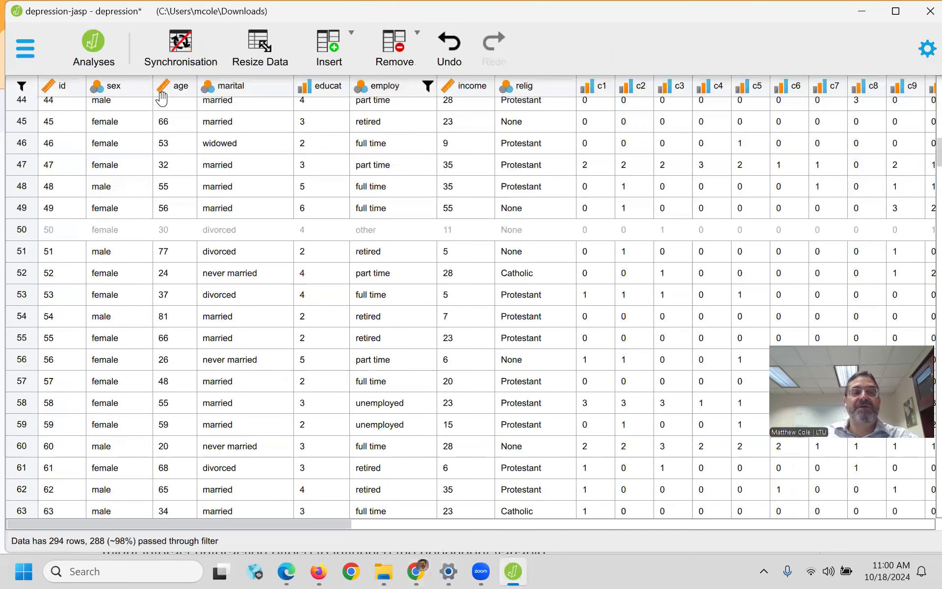
- Reopen the employ variable's label settings and include the "other" and "in school" values in the filter again
double_click(387, 92)
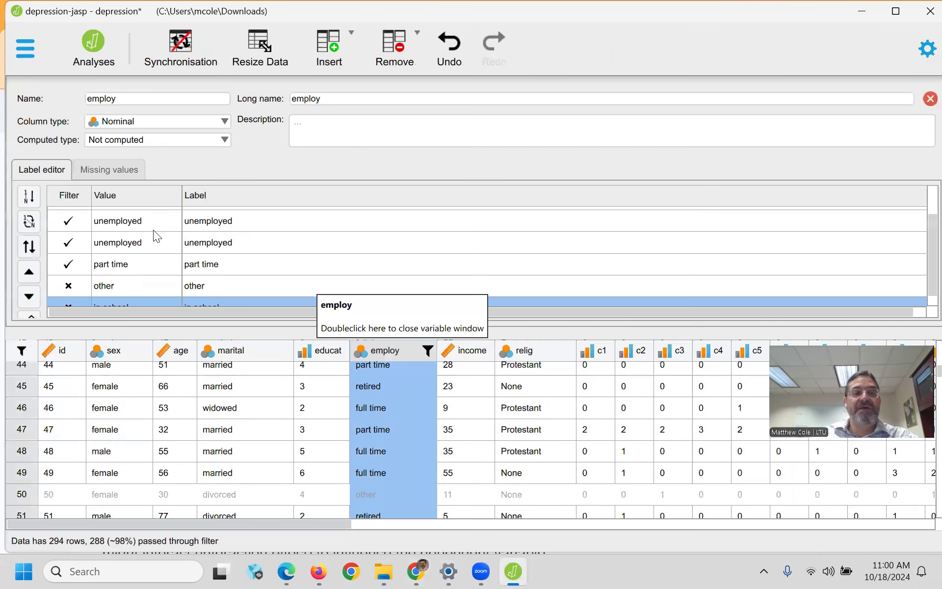
scroll(70, 254, down, 2)
click(68, 274)
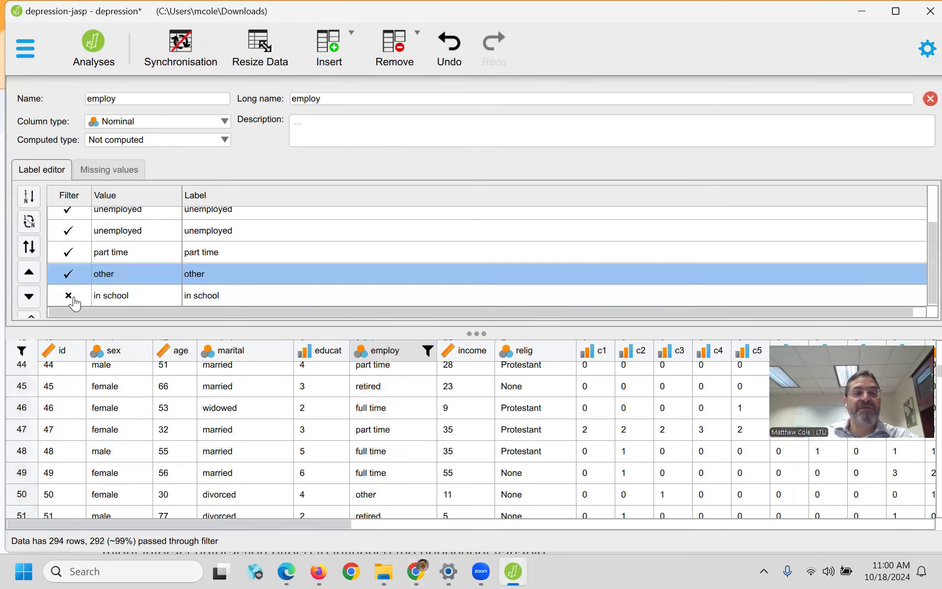
click(68, 295)
scroll(361, 431, down, 3)
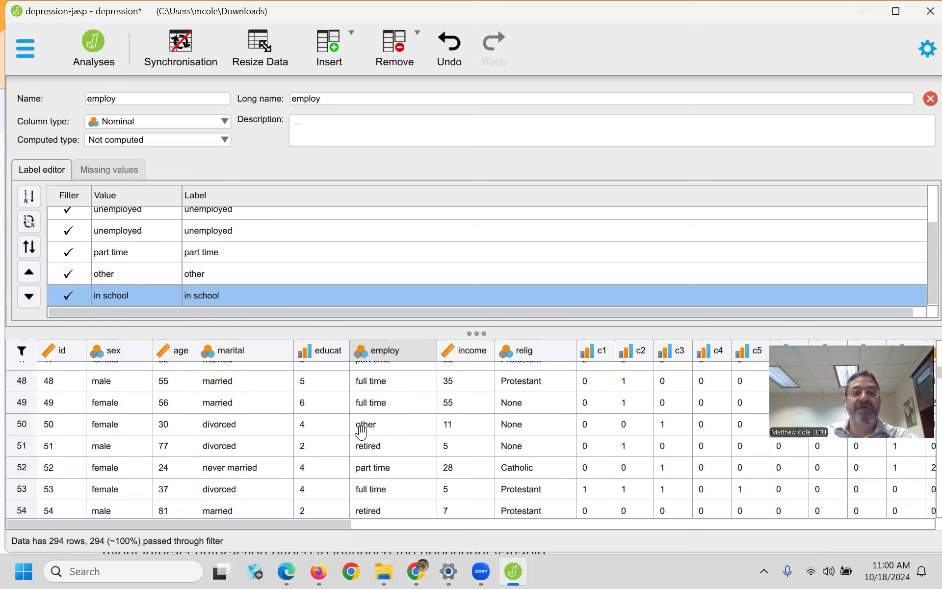
scroll(400, 467, up, 2)
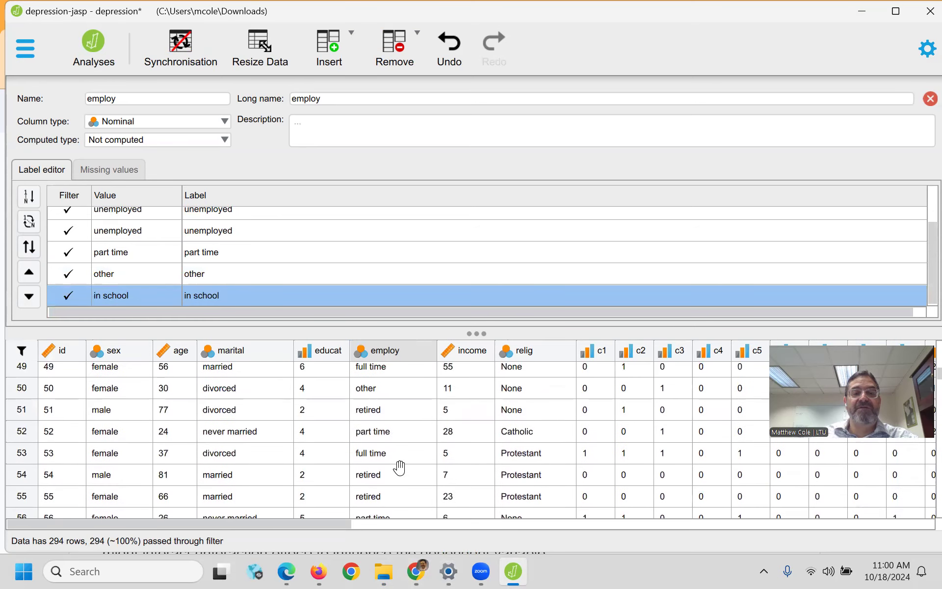
- Close the employ variable's settings, return to the analyses and remove employ from the ANOVA's fixed factors
click(929, 99)
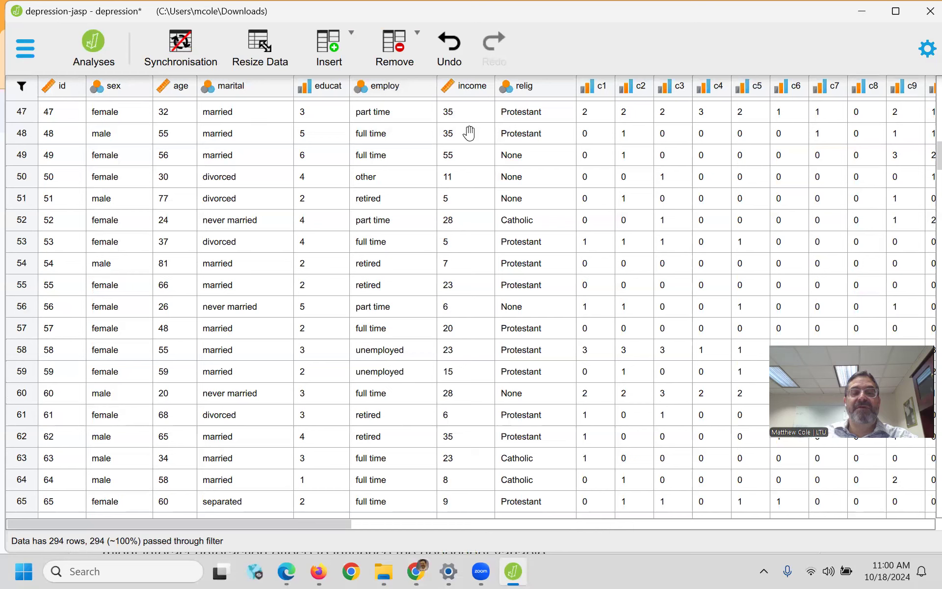
click(93, 55)
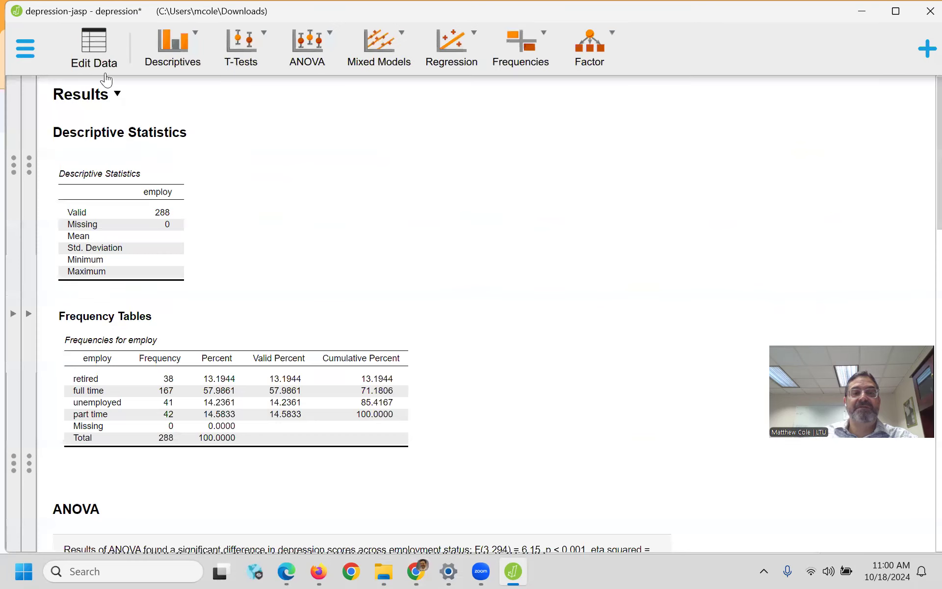
click(24, 318)
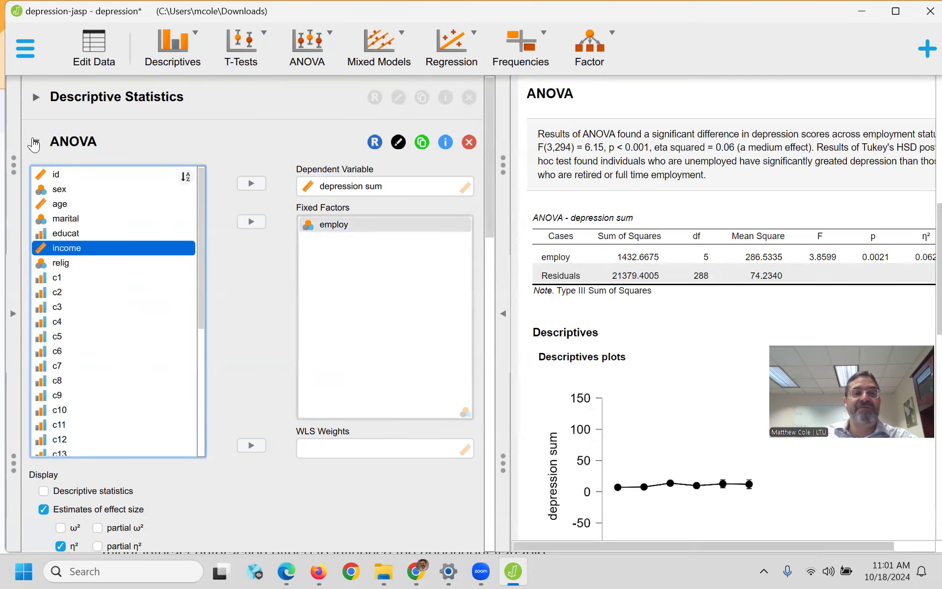
click(34, 142)
click(33, 142)
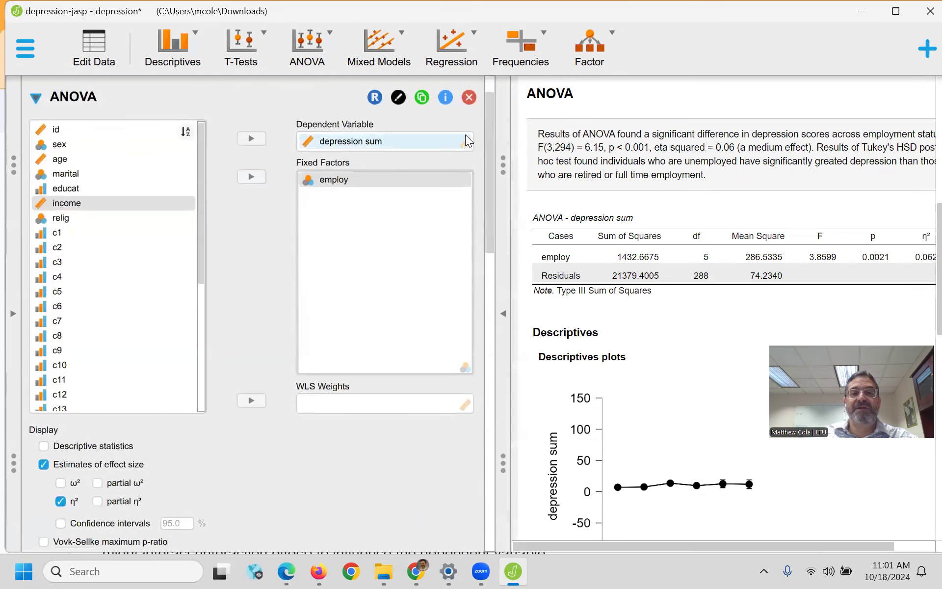
drag(493, 170, 492, 149)
click(337, 226)
double_click(338, 227)
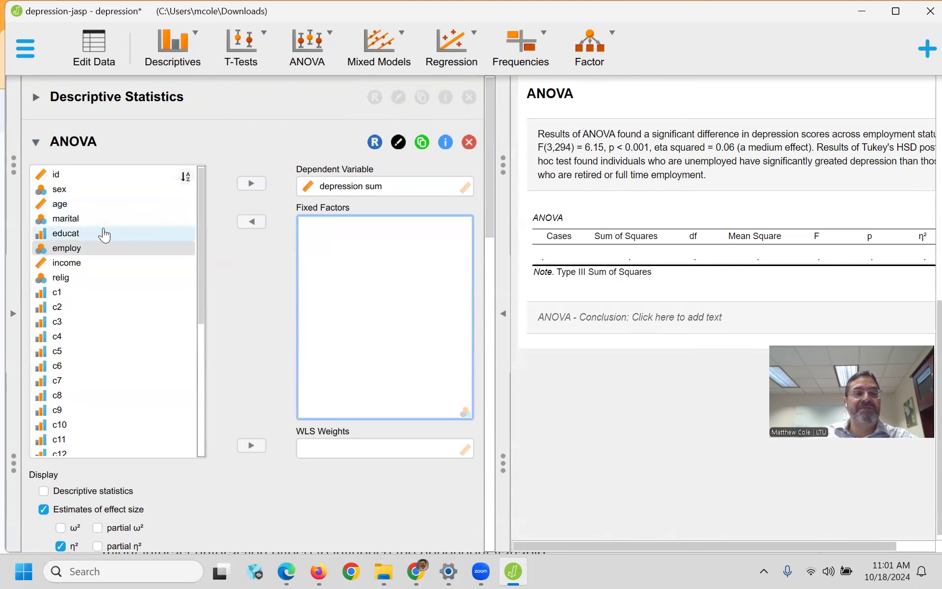
- Try the scale variable income as the ANOVA's fixed factor, and take it out again
click(74, 263)
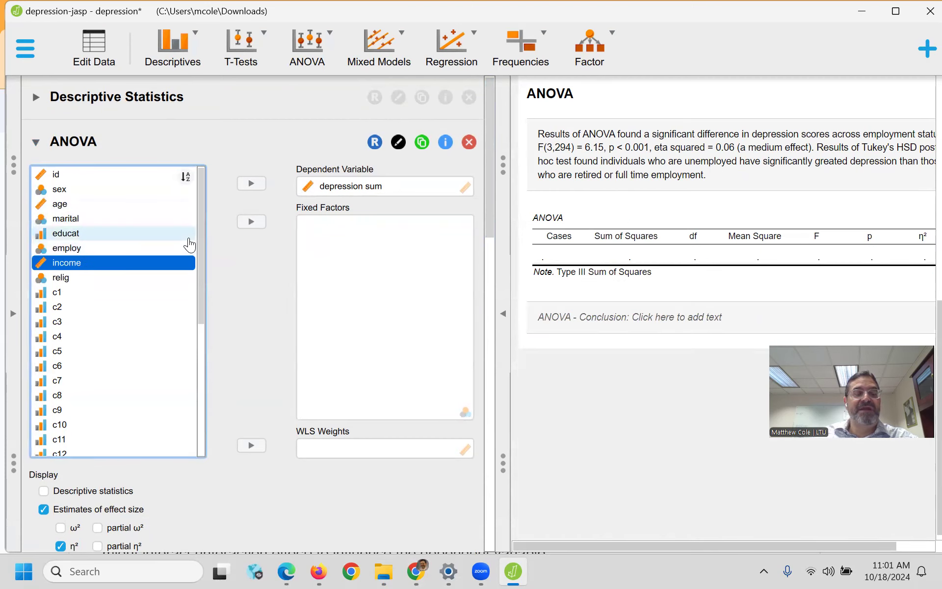
click(253, 223)
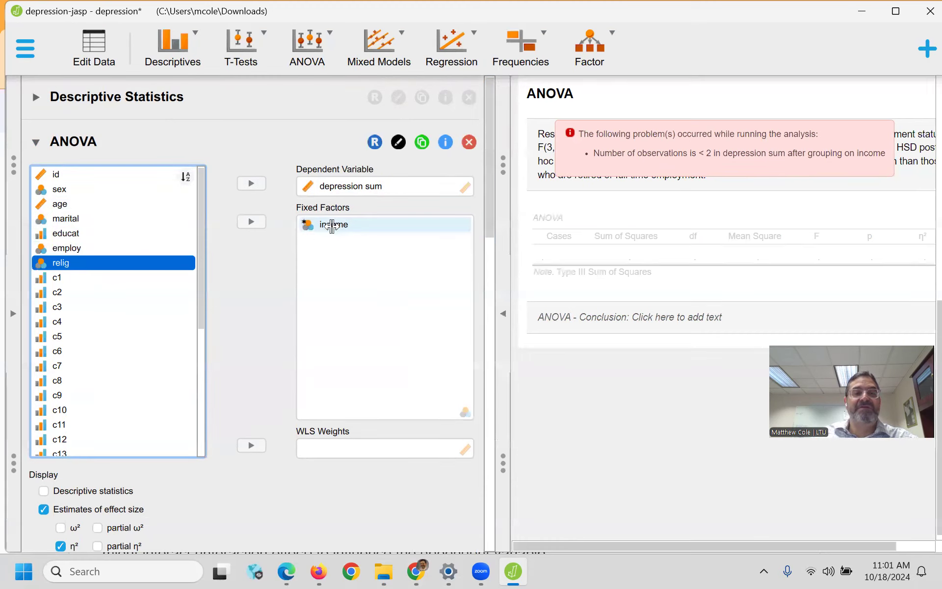
click(332, 225)
double_click(332, 225)
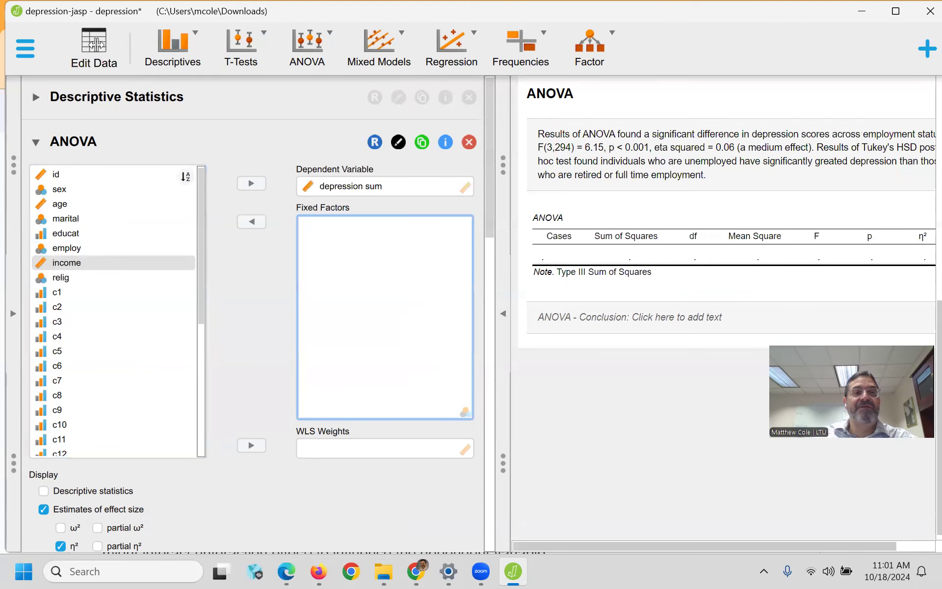
- Open the income variable's settings in the dataset, set its column type to Nominal and look through its labels
click(93, 44)
scroll(466, 123, up, 1)
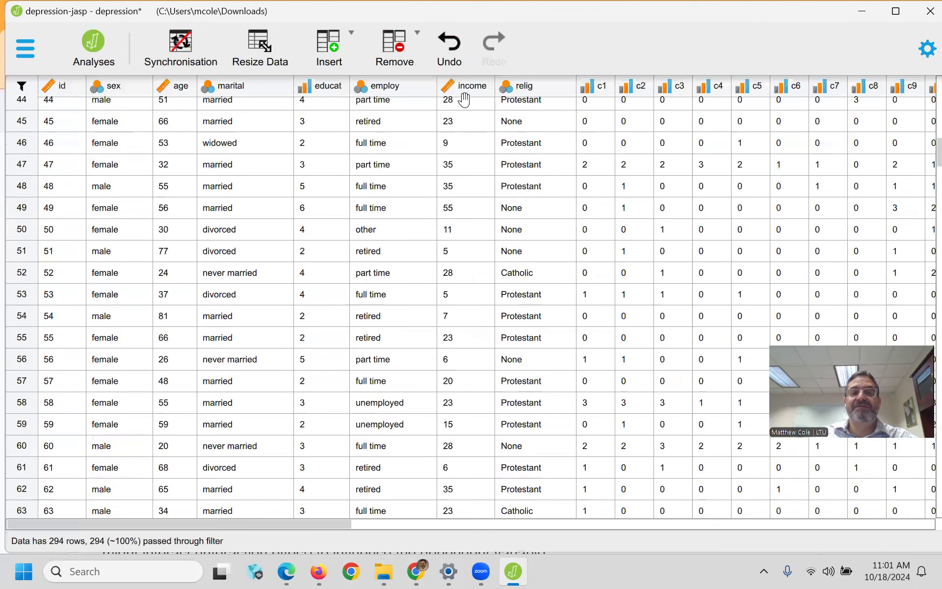
double_click(466, 86)
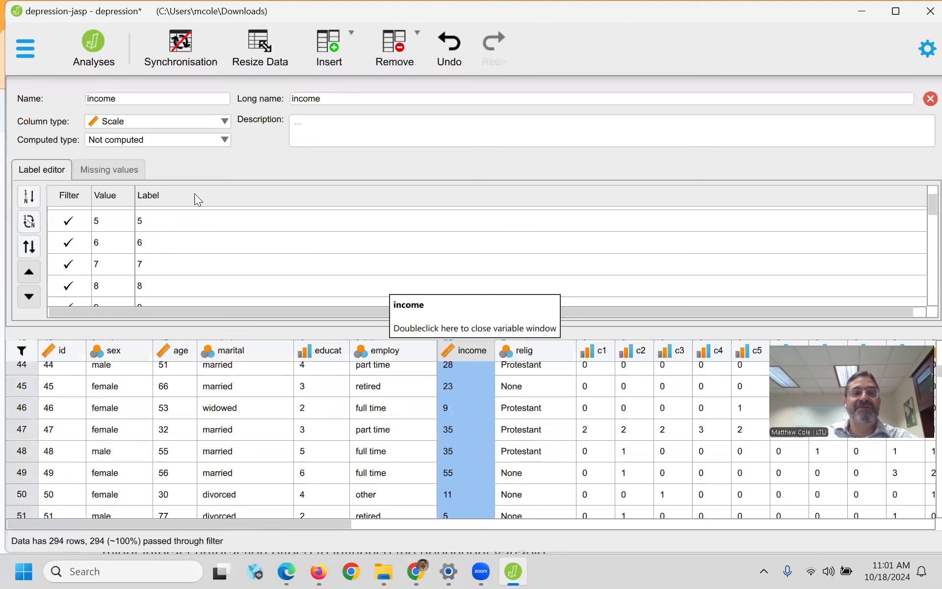
click(223, 125)
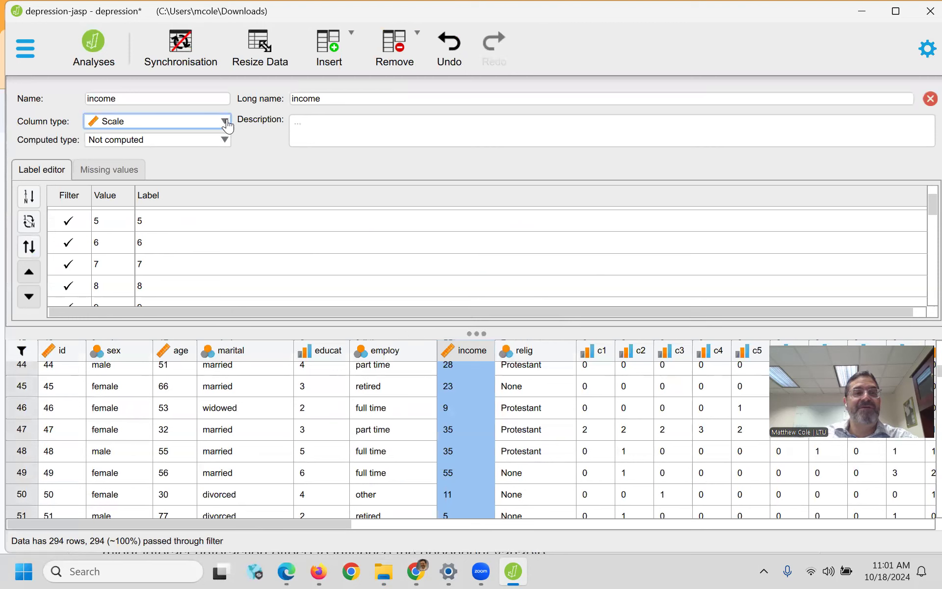
click(133, 166)
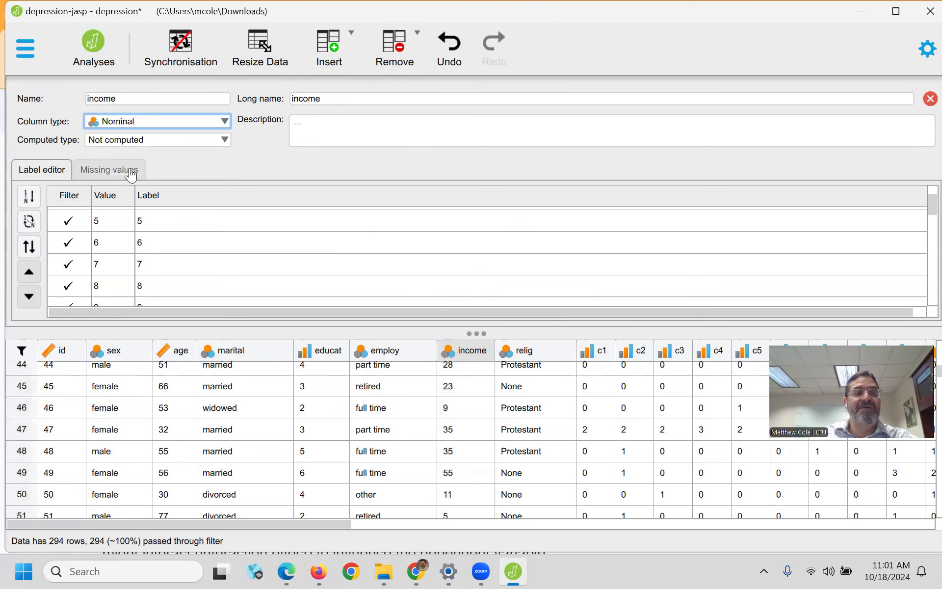
scroll(248, 235, down, 1)
scroll(250, 245, down, 3)
scroll(250, 245, up, 2)
- Try income as a nominal fixed factor in the ANOVA, and remove it again
click(93, 49)
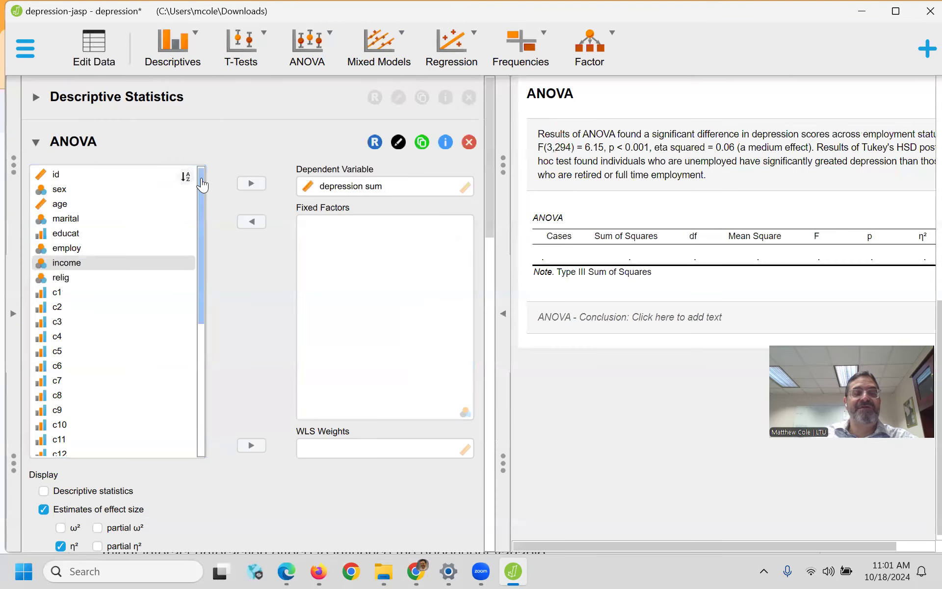
click(112, 263)
click(251, 222)
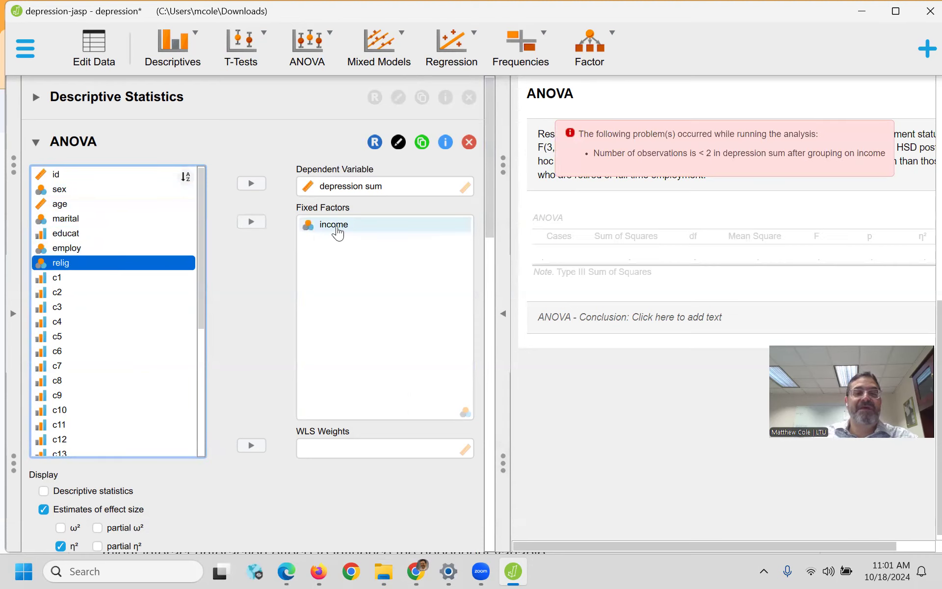
double_click(335, 229)
- Return to the dataset and set the income variable's column type back to Scale
click(93, 49)
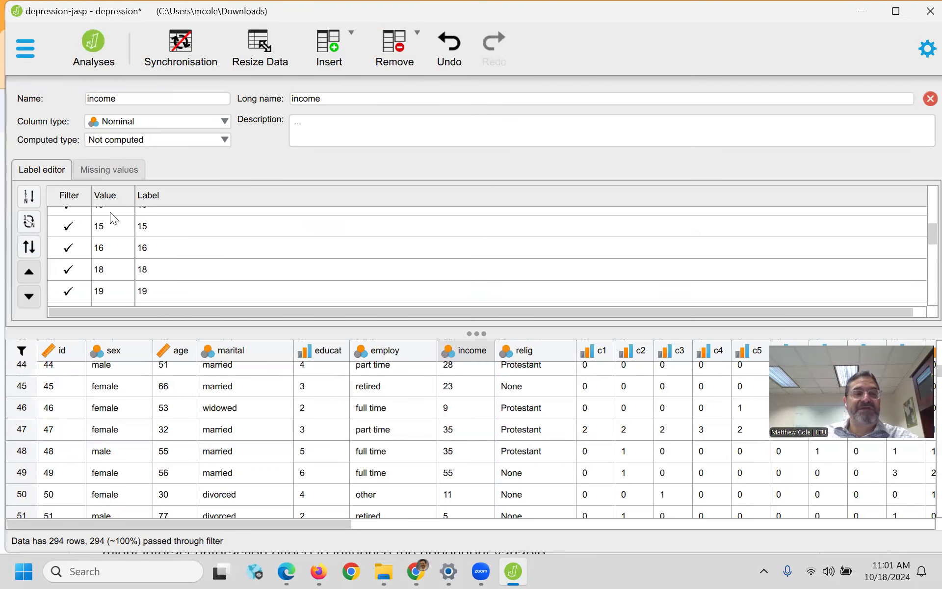
click(212, 128)
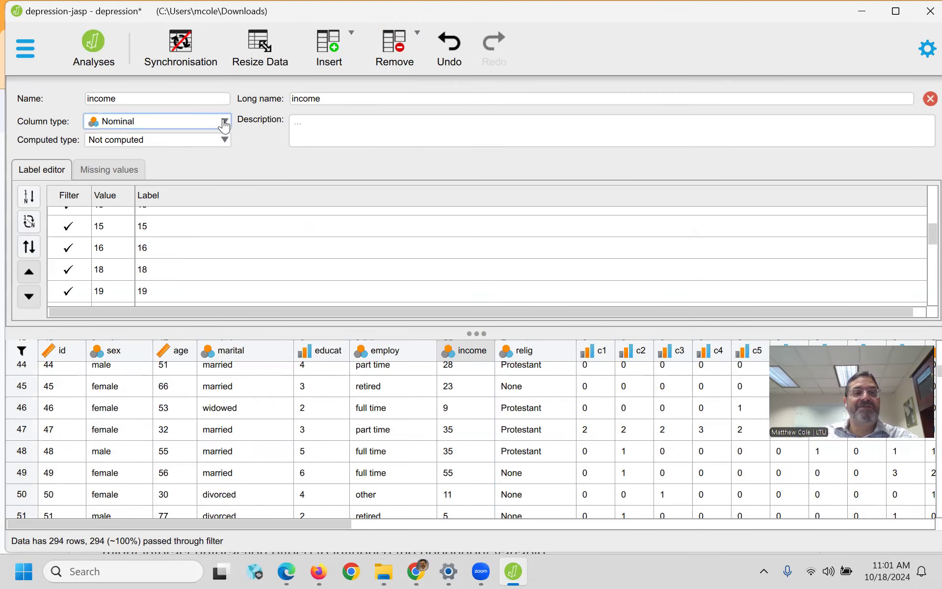
click(147, 136)
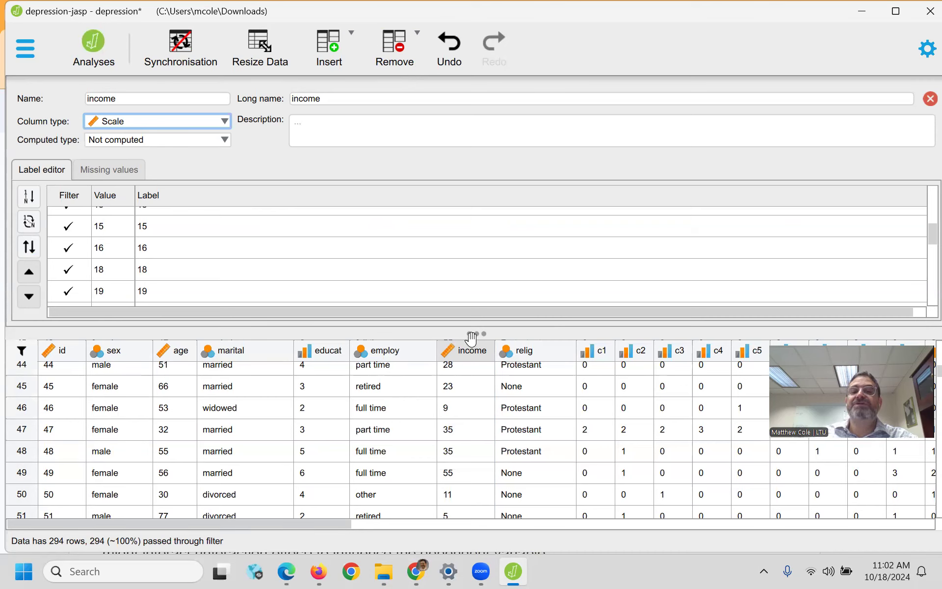
- Switch to the Start Here (Lecture) document in Chrome, read the instruction about finding 4 split points for income, and return to JASP
mouse_move(416, 571)
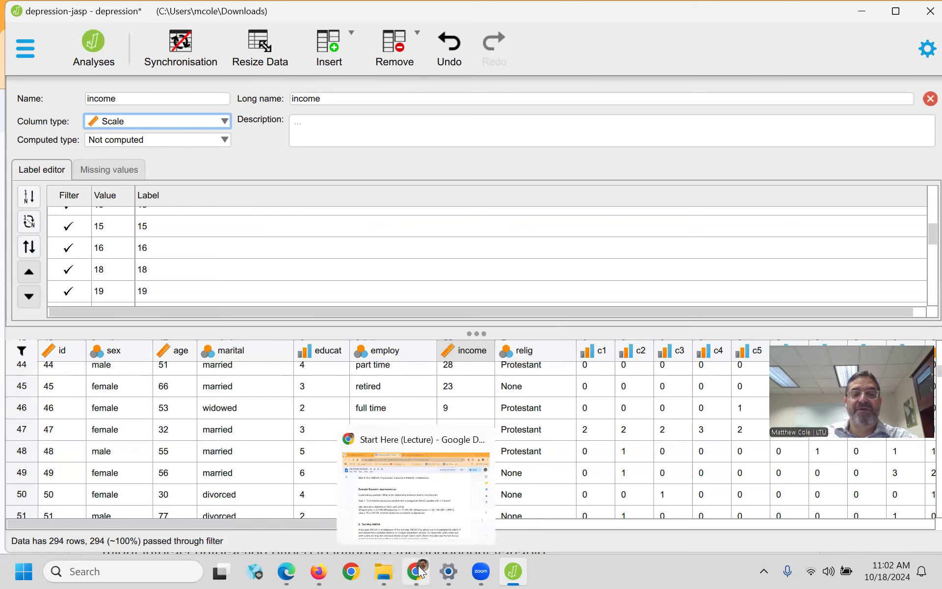
click(426, 498)
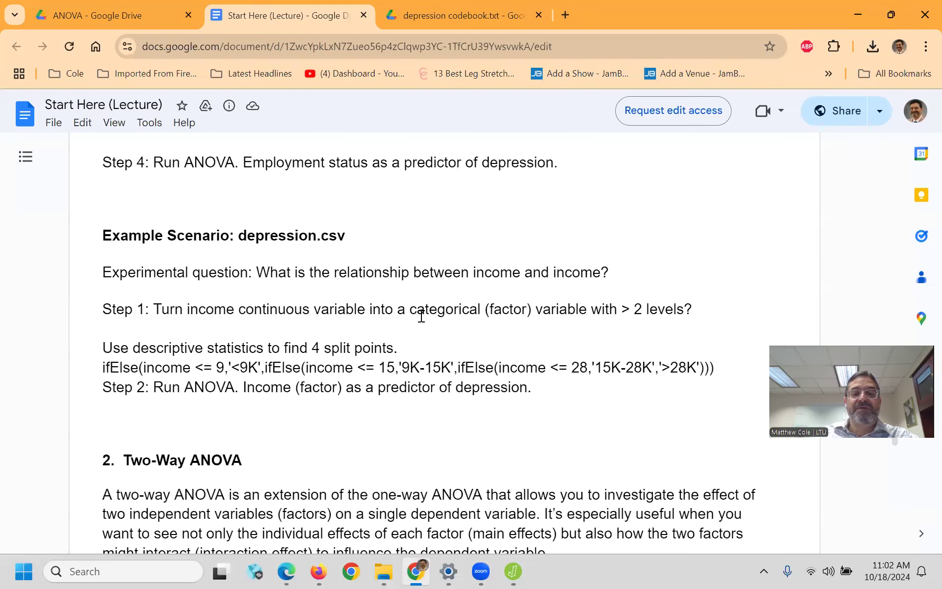
drag(314, 346, 391, 348)
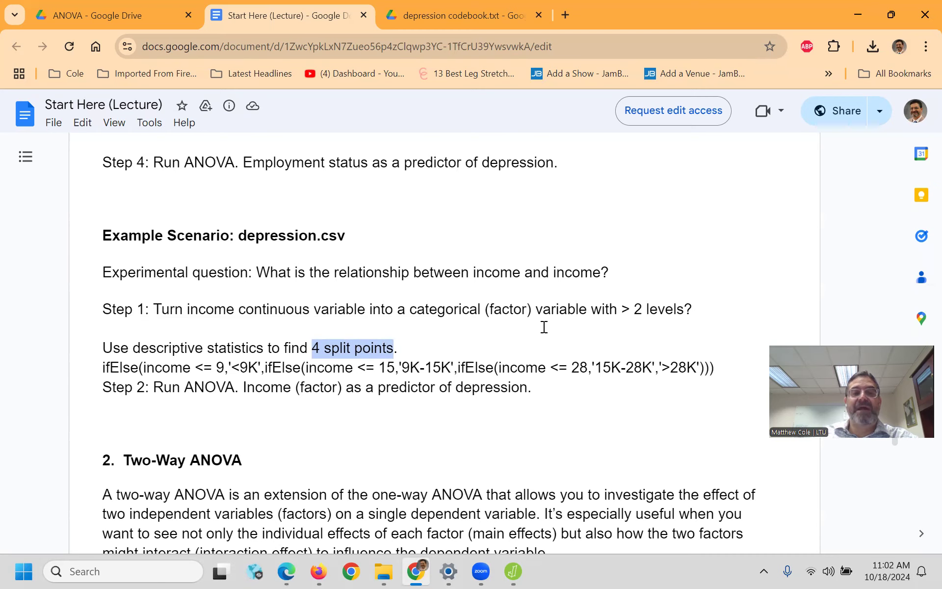
click(865, 10)
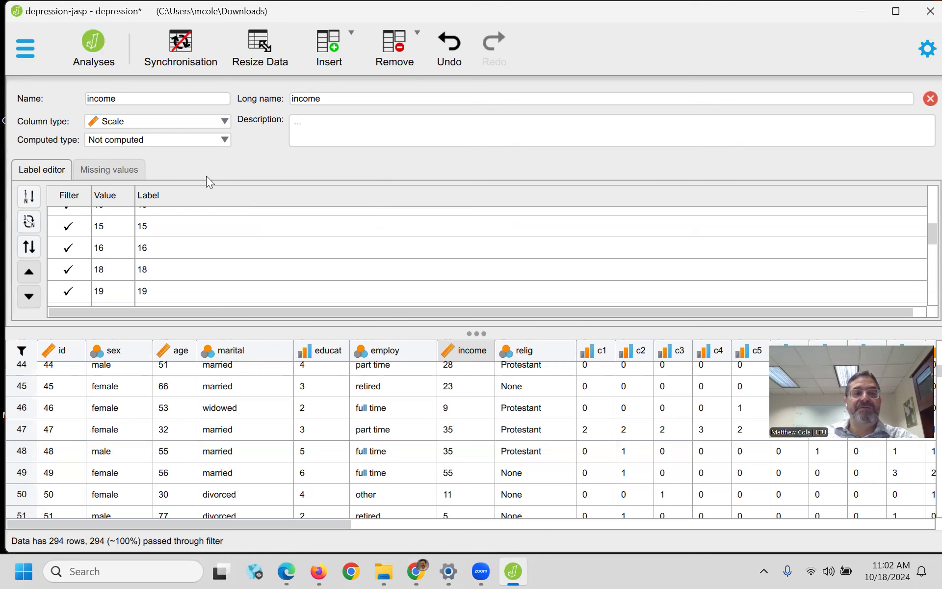
- Close the income settings and replace employ with income as the variable in the Descriptive Statistics analysis
click(929, 99)
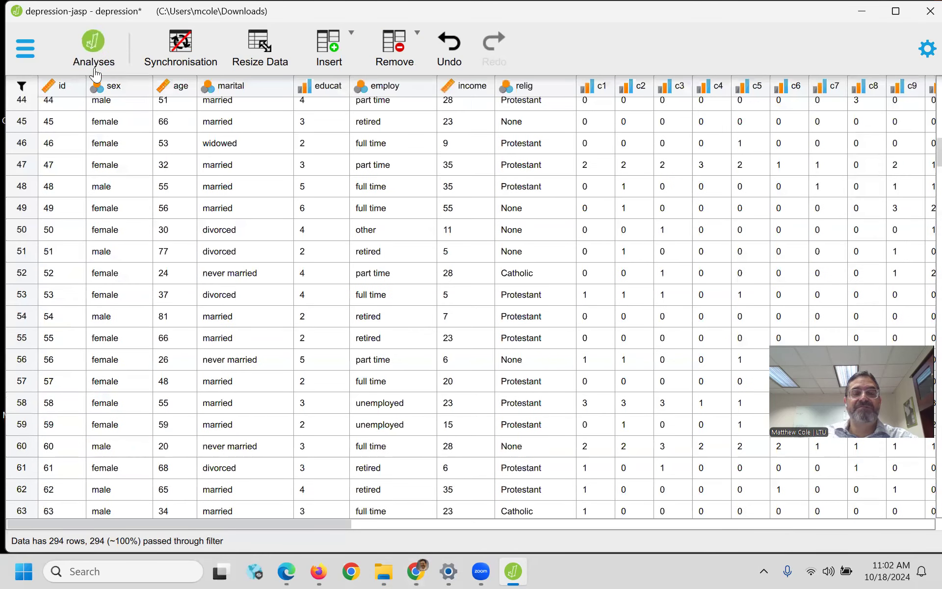
click(97, 49)
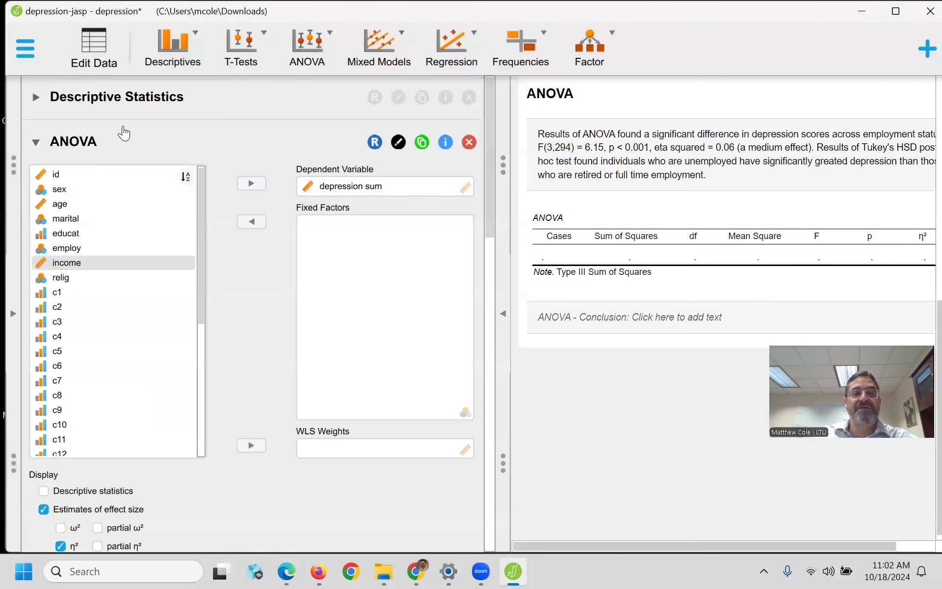
click(106, 104)
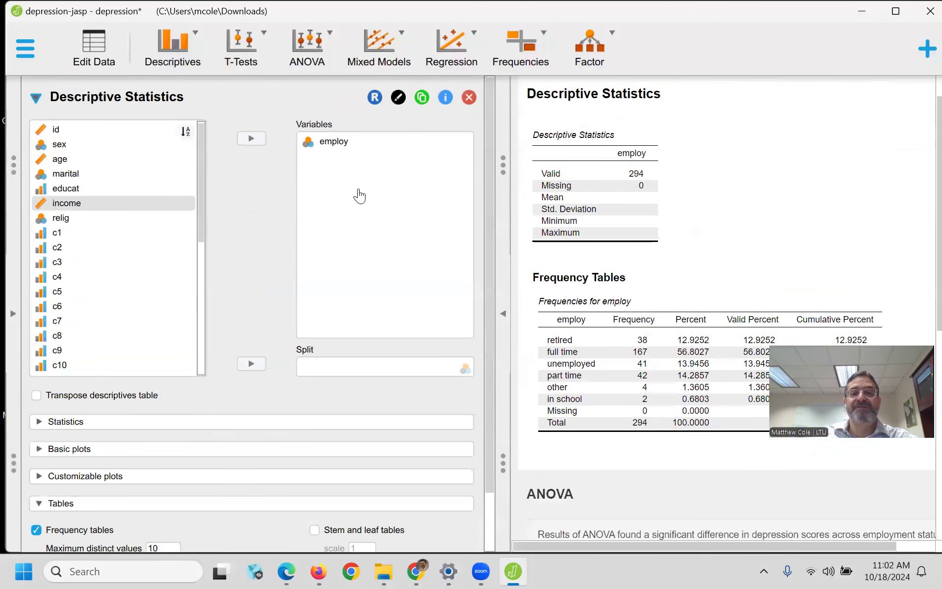
double_click(332, 143)
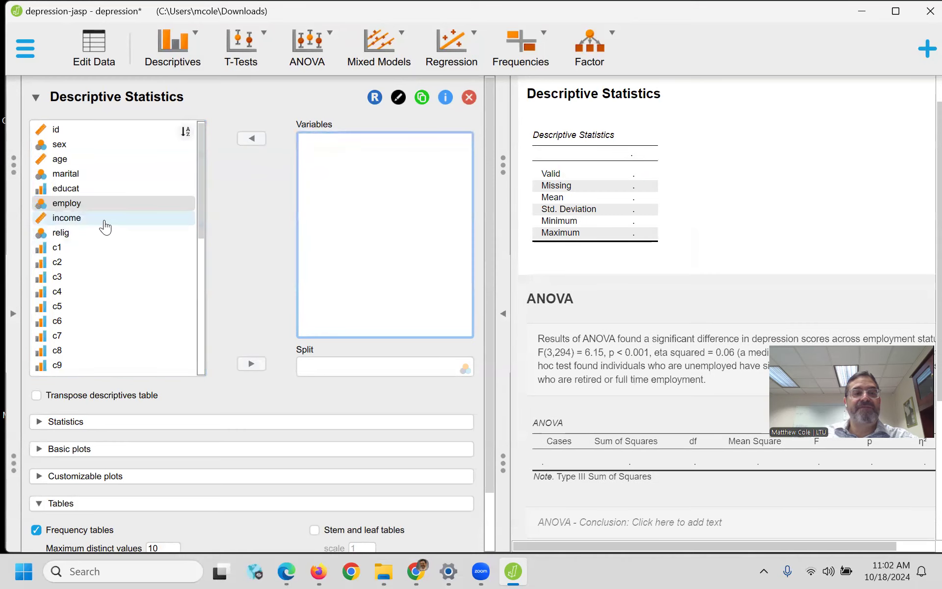
click(69, 218)
click(252, 138)
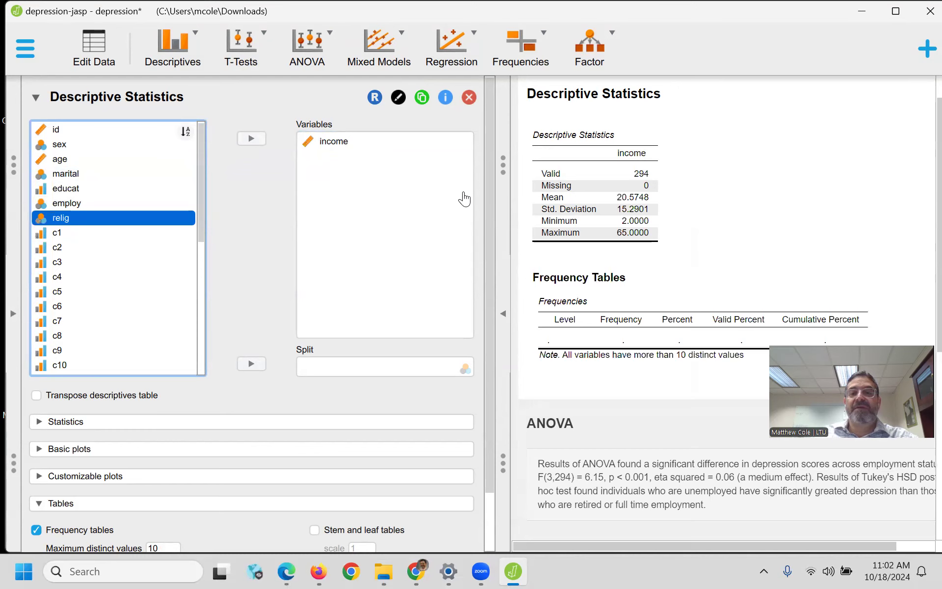
- Turn off the frequency tables and add cut points for 4 equal groups to the income descriptives
scroll(215, 388, down, 2)
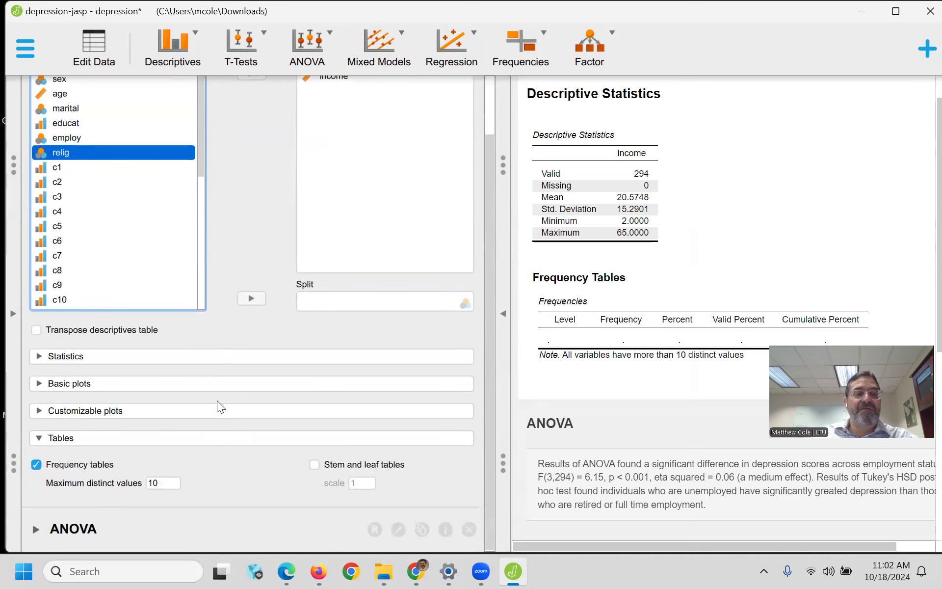
click(36, 465)
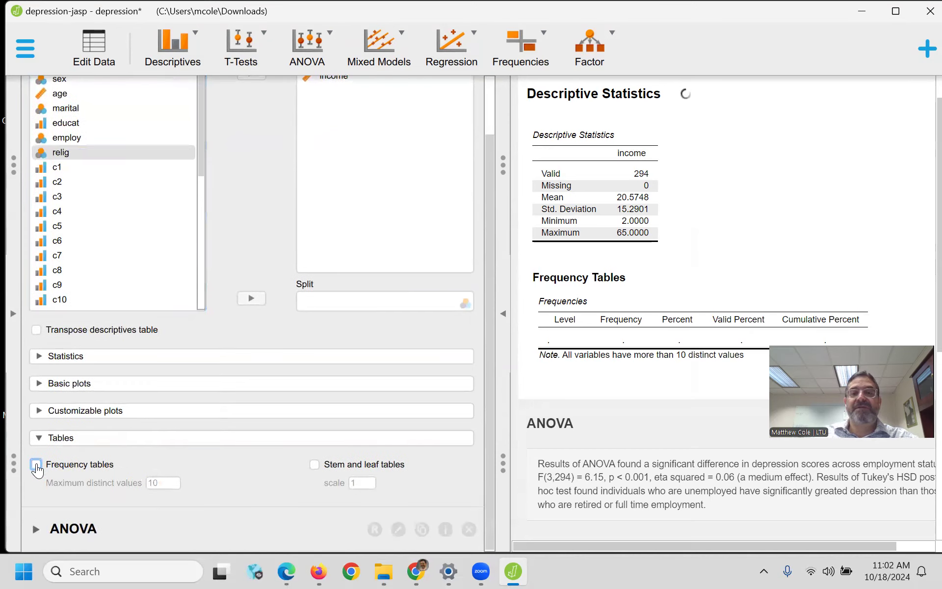
scroll(432, 346, up, 2)
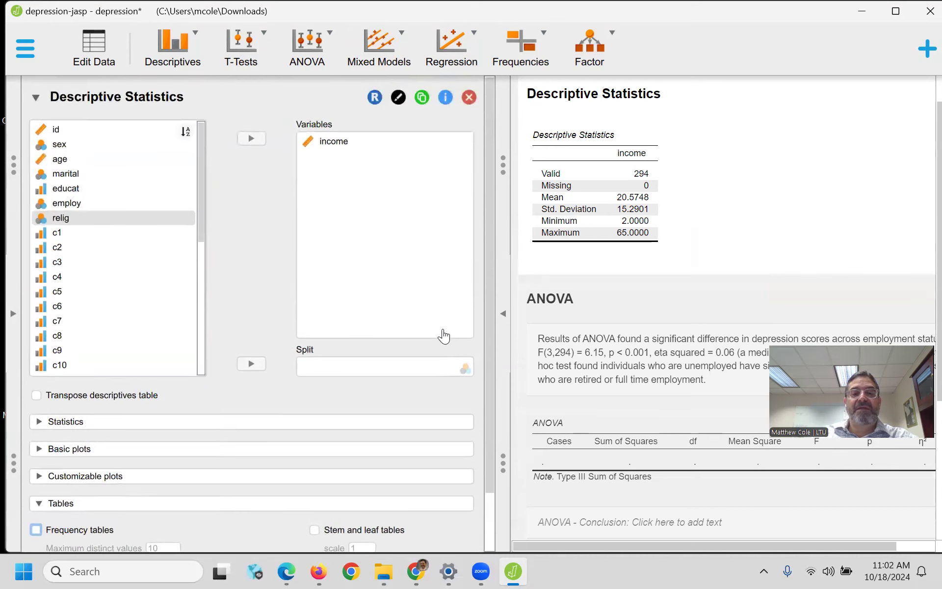
click(46, 422)
scroll(114, 435, down, 5)
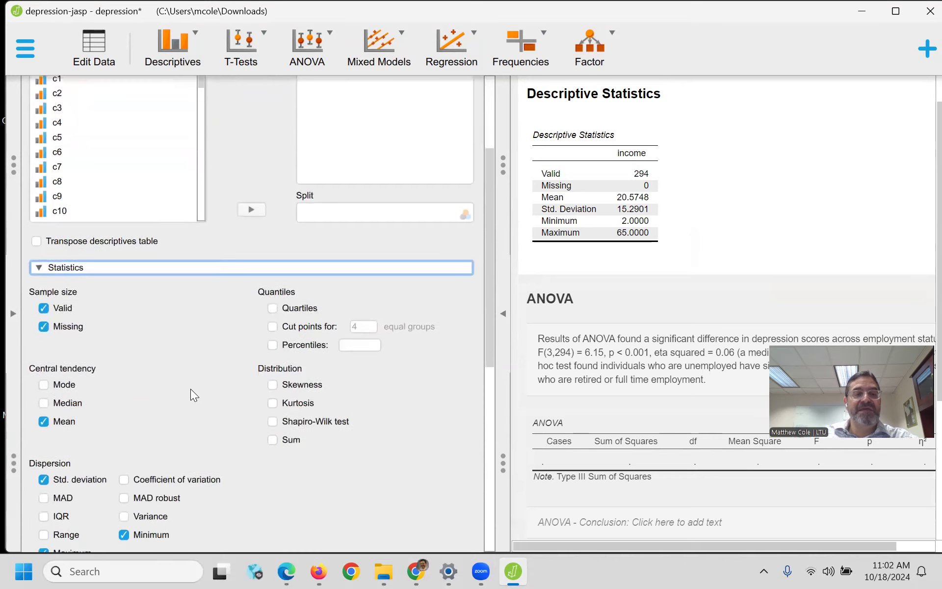
click(273, 326)
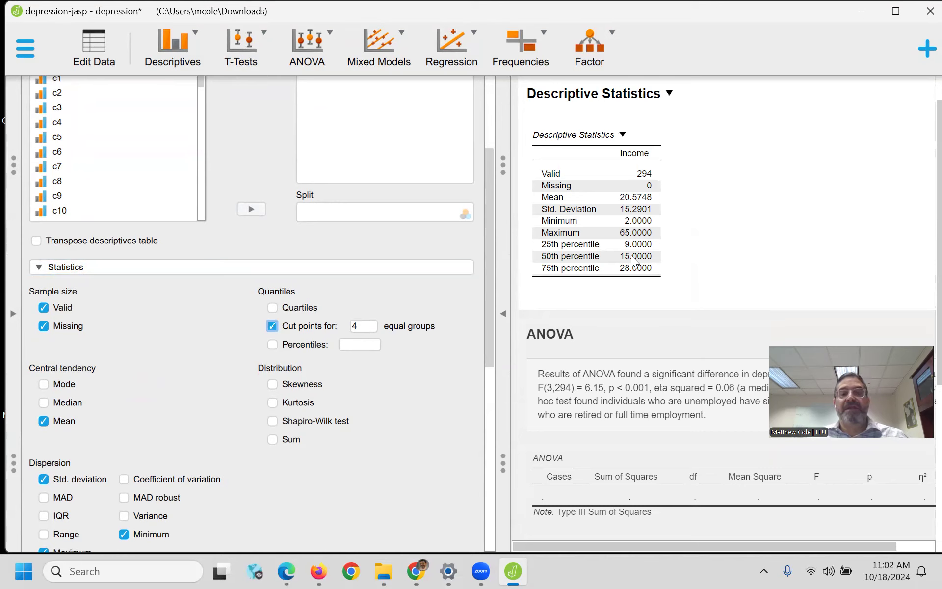
- Switch to depression codebook.txt in Chrome and look up the unit in which the INCOME variable is recorded
mouse_move(416, 571)
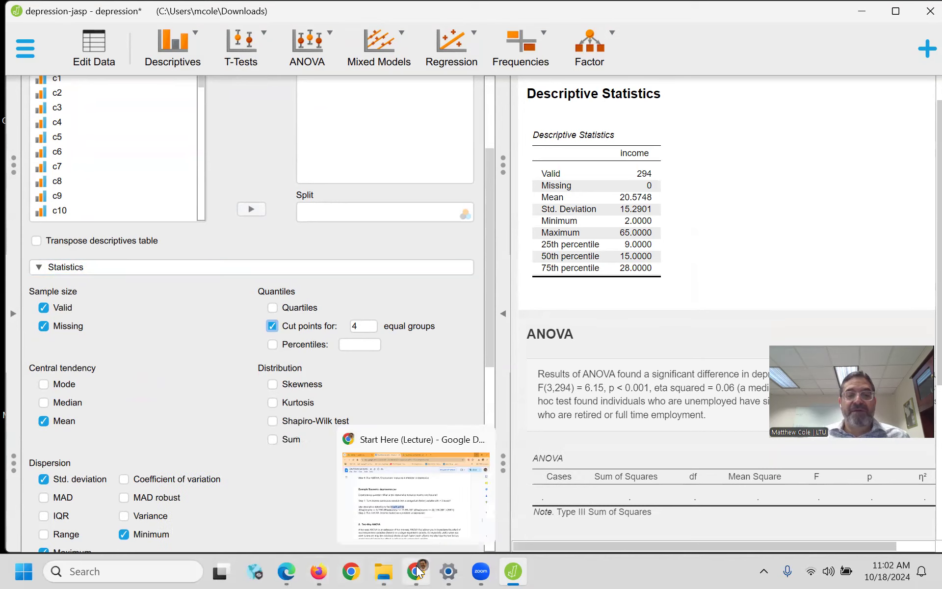
click(421, 509)
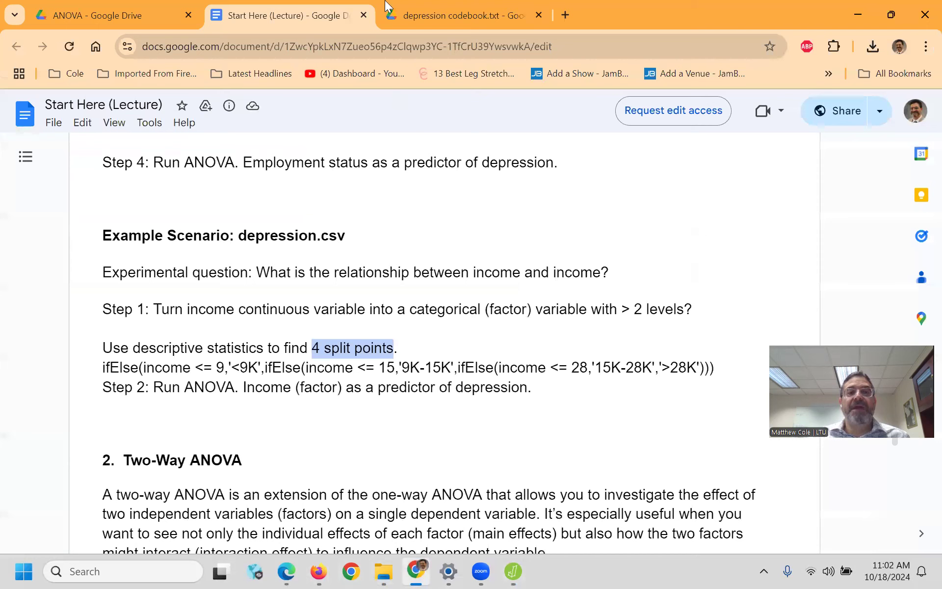
click(447, 8)
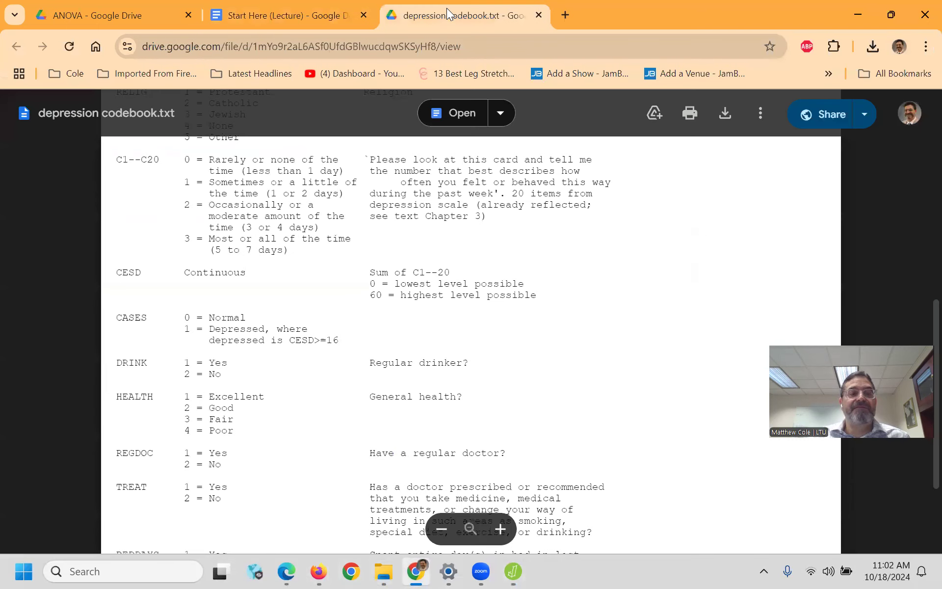
scroll(274, 273, down, 5)
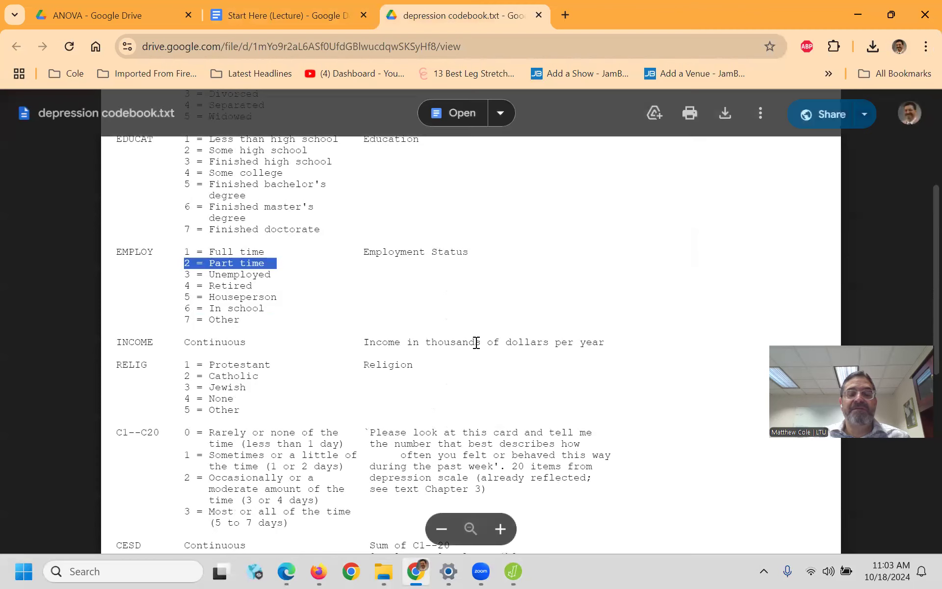
- Return from the codebook to JASP, open the data for editing, and insert an empty column before relig
scroll(590, 372, up, 5)
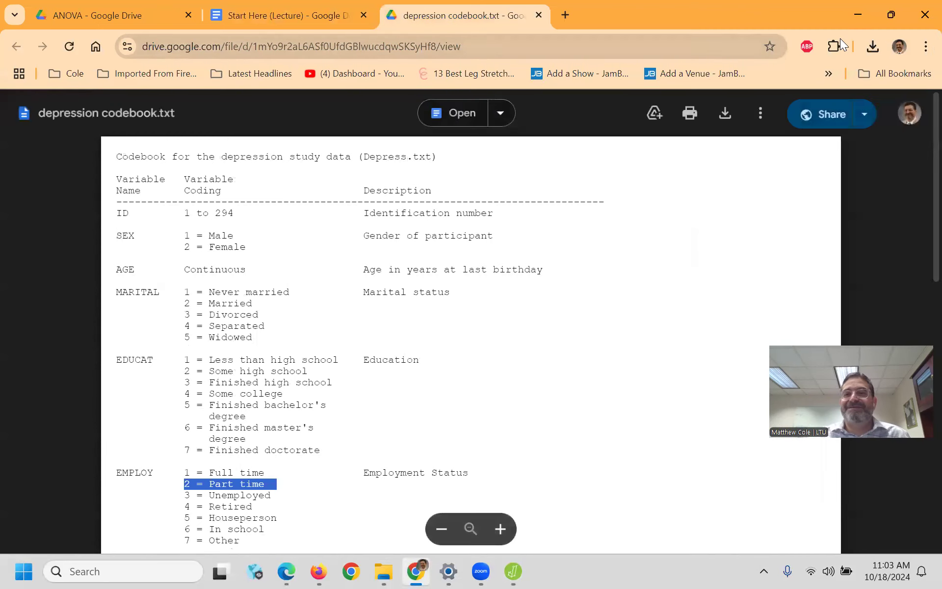
click(855, 11)
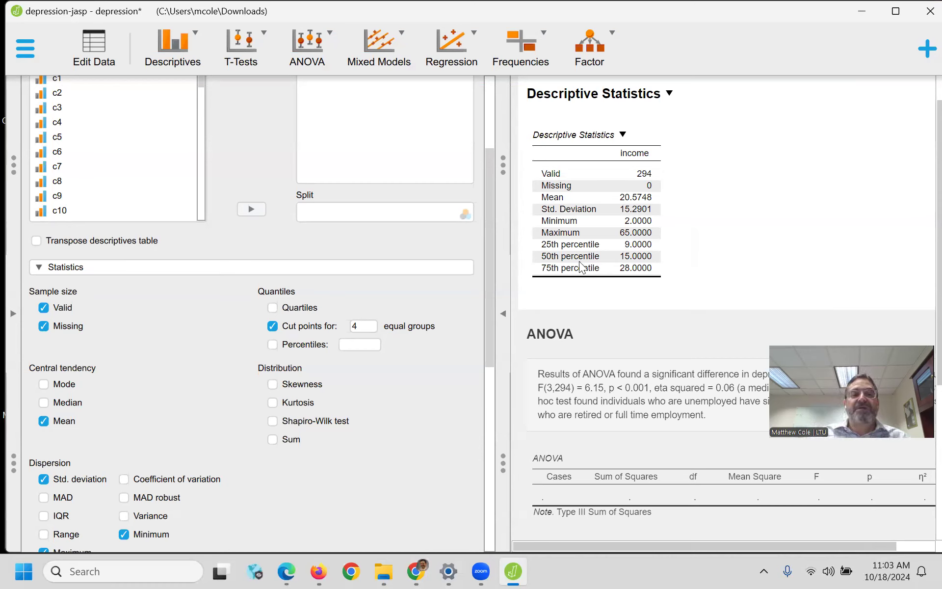
scroll(436, 296, up, 3)
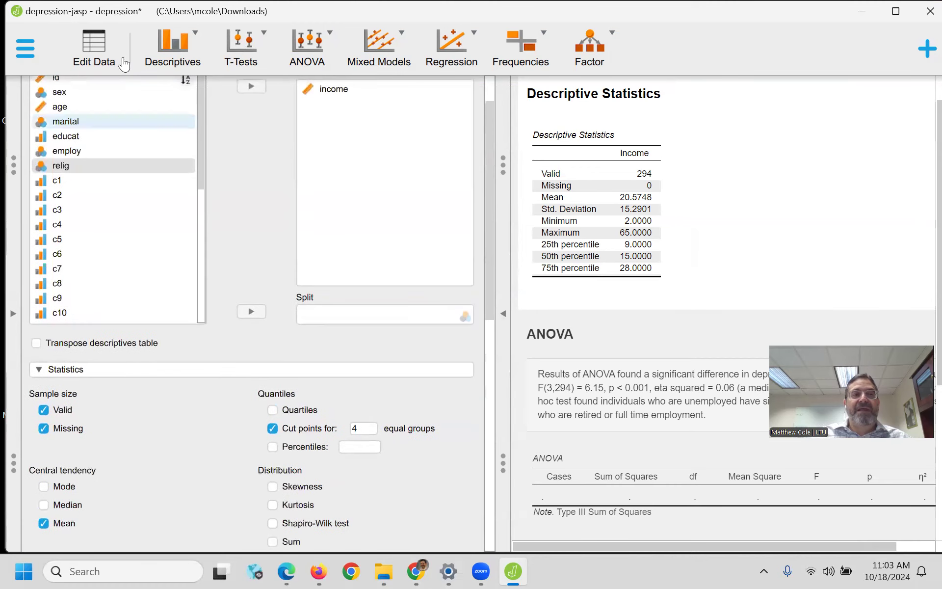
click(83, 53)
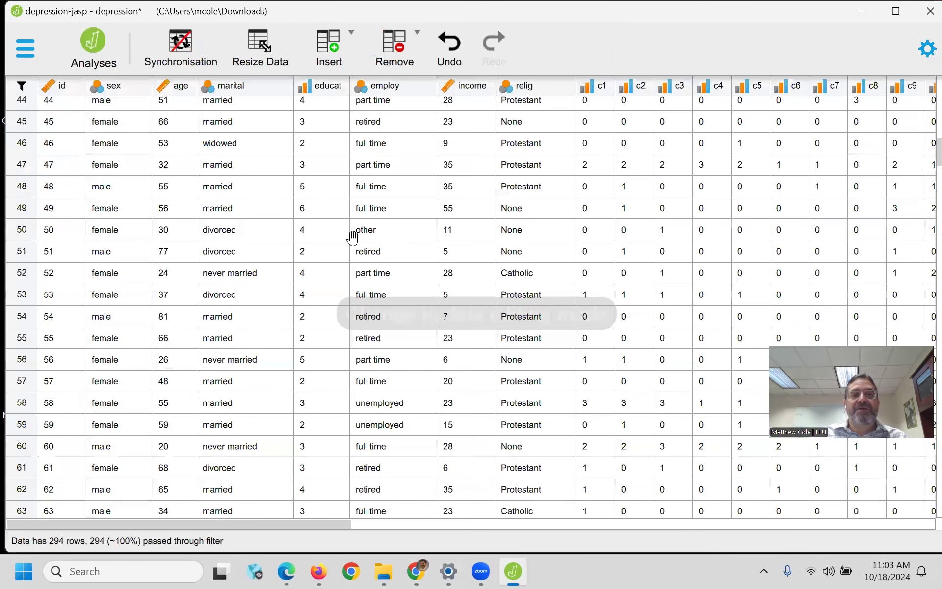
scroll(539, 114, up, 2)
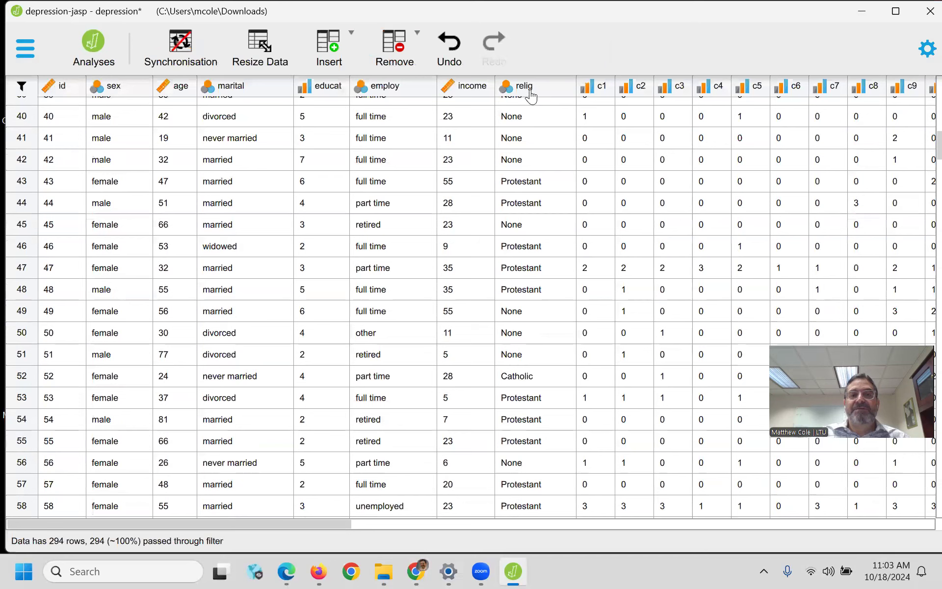
click(531, 93)
right_click(531, 93)
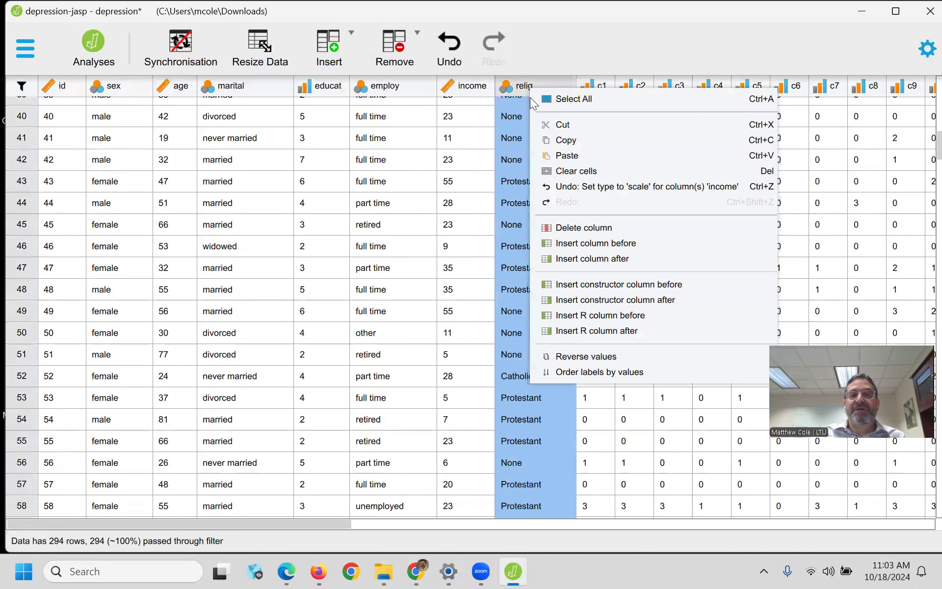
click(577, 244)
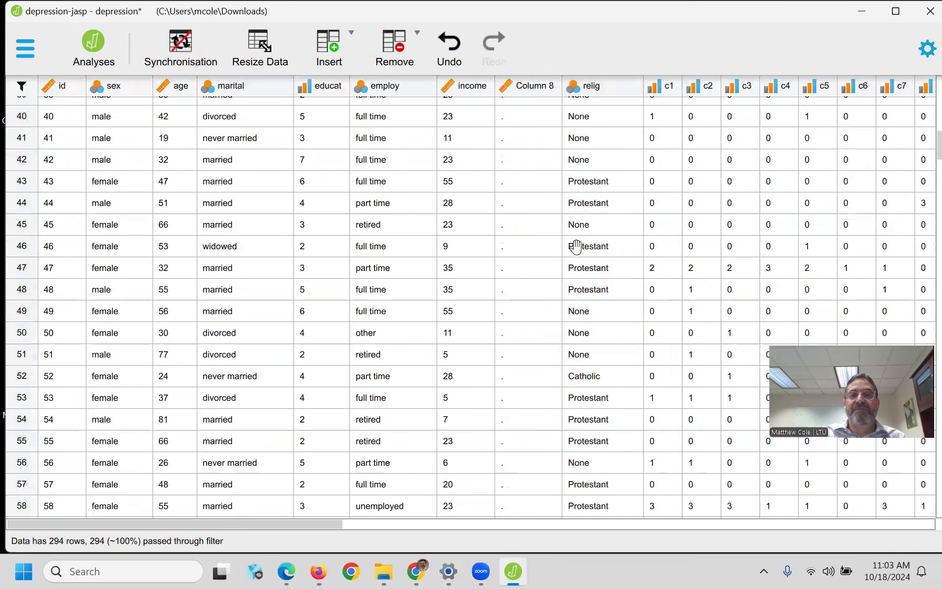
- Name the new column income-4 and define it as a nominal column computed with R code
double_click(521, 91)
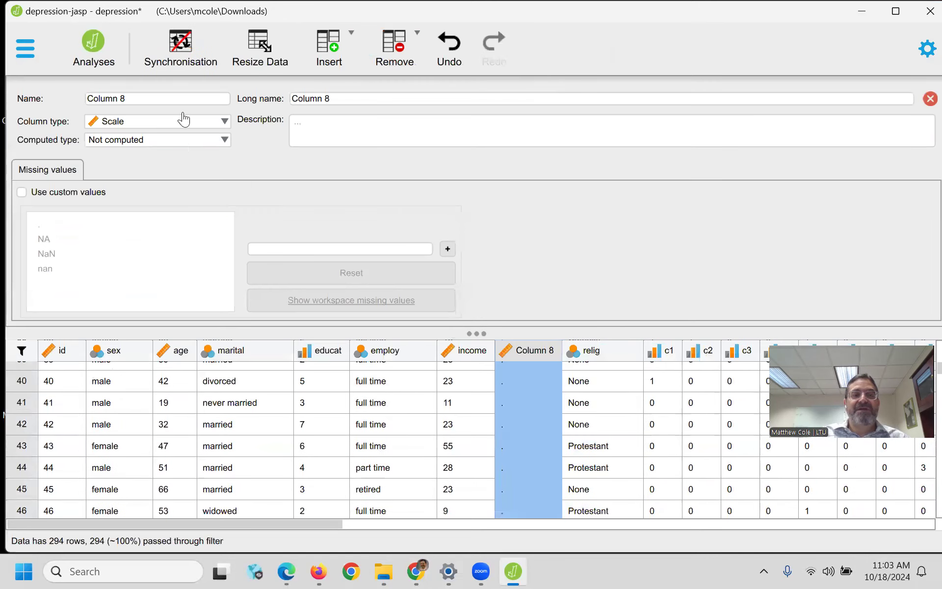
drag(158, 98, 72, 93)
text(i)
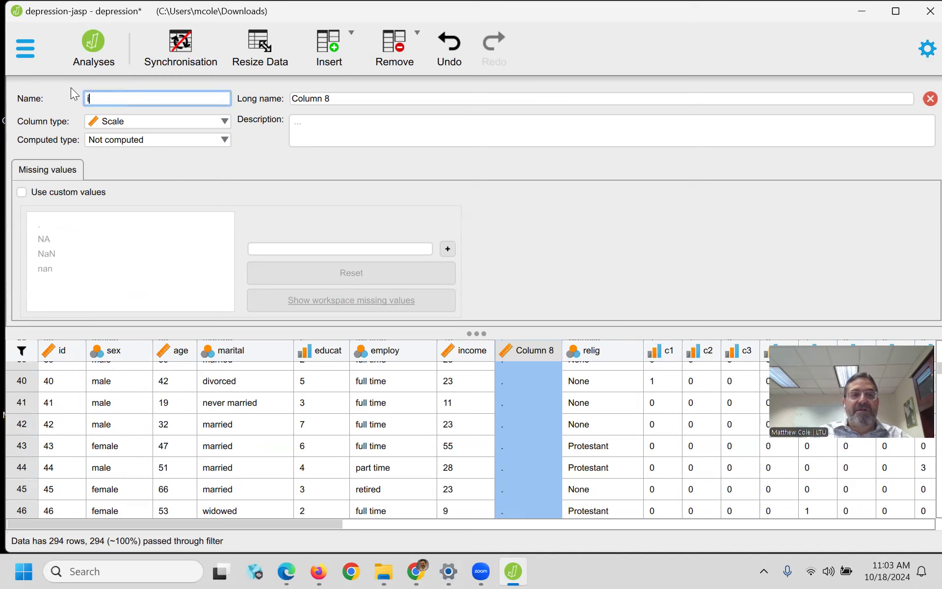
text(ncome-4)
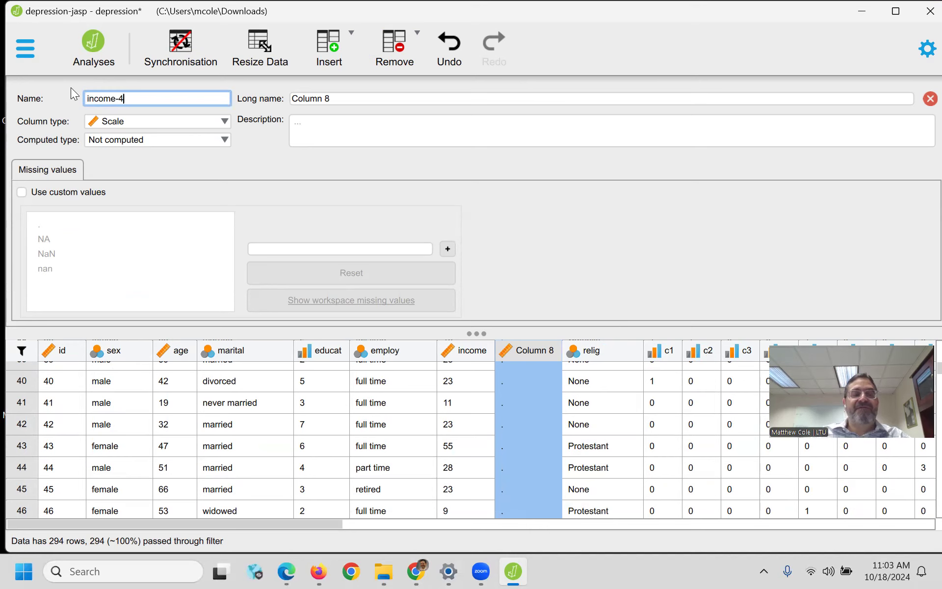
click(141, 124)
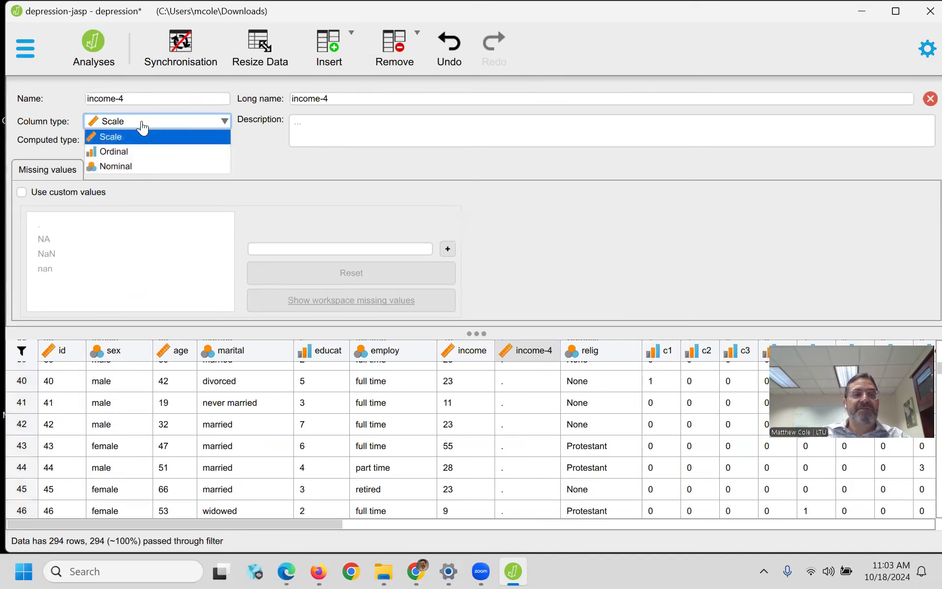
click(125, 166)
click(150, 143)
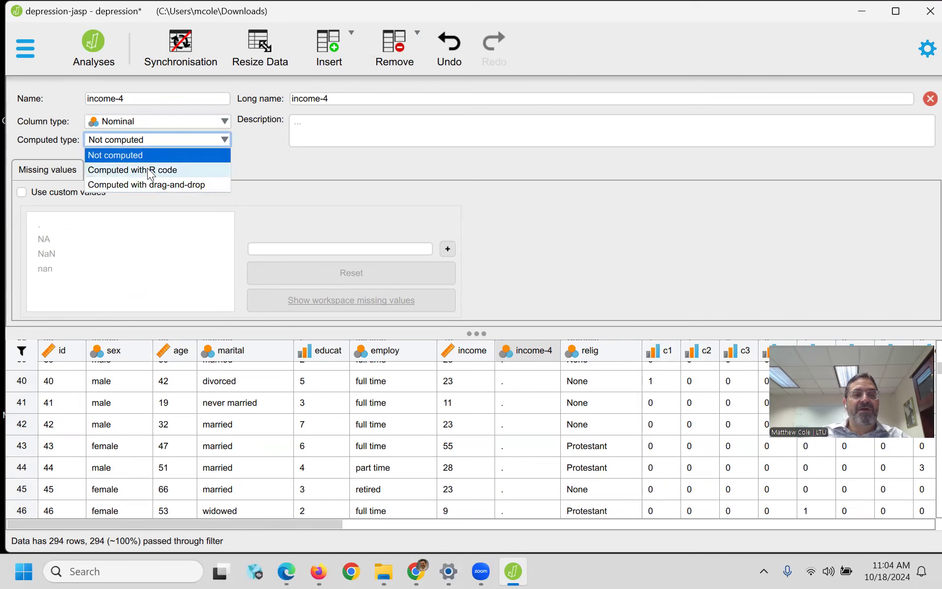
click(151, 171)
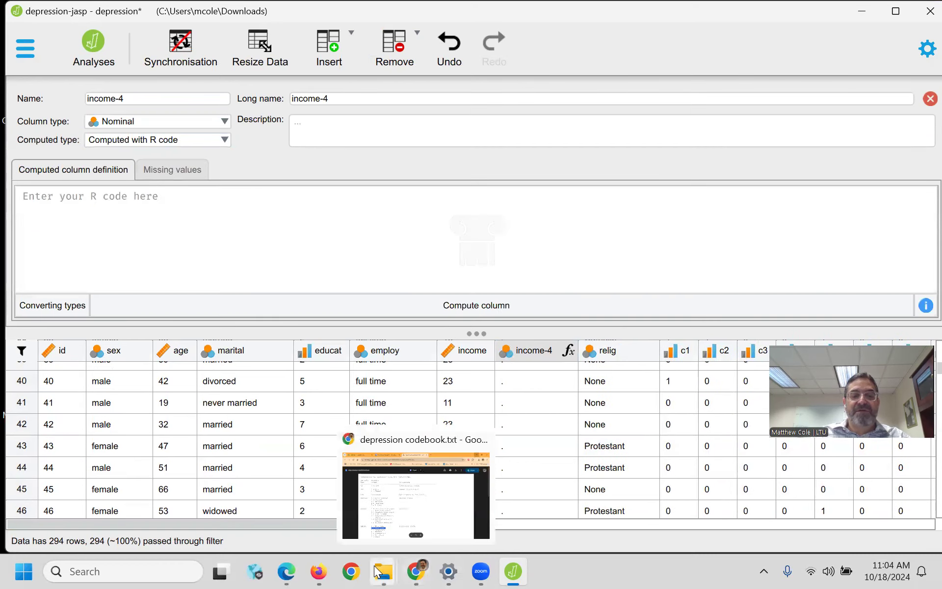
- Switch to the Start Here (Lecture) document in Chrome and copy the nested ifElse formula that splits income into four groups
mouse_move(319, 571)
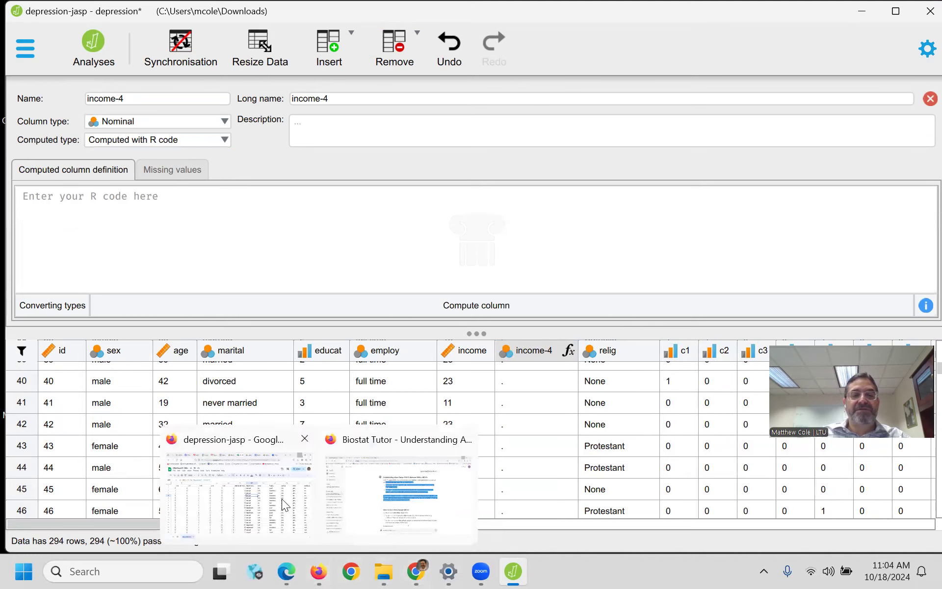
click(415, 571)
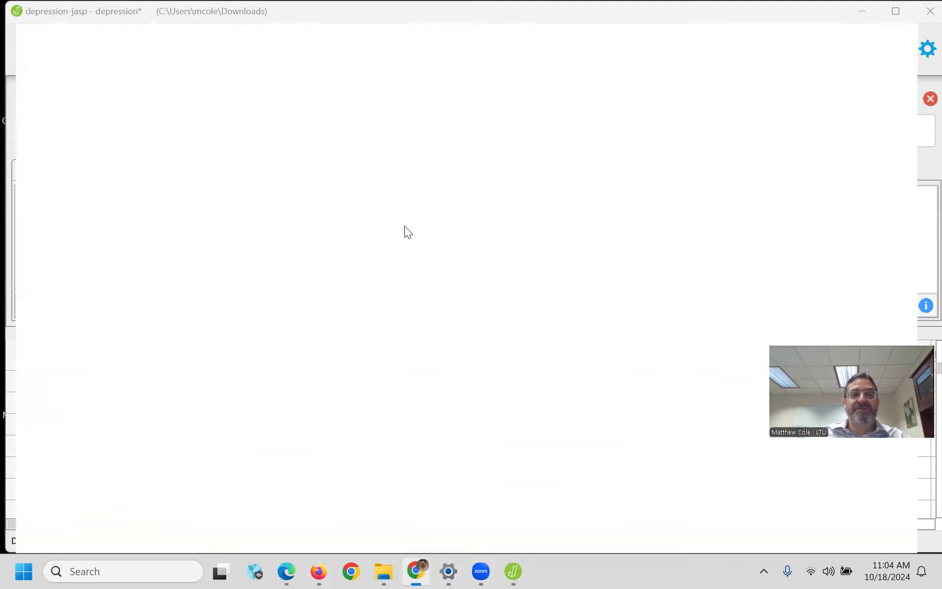
click(246, 15)
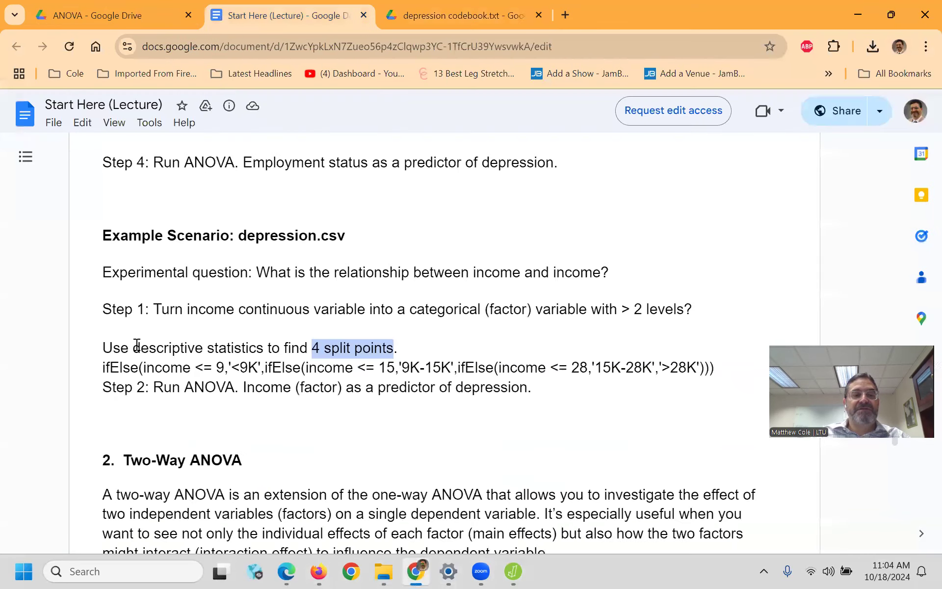
drag(104, 369, 721, 368)
key(ctrl+c)
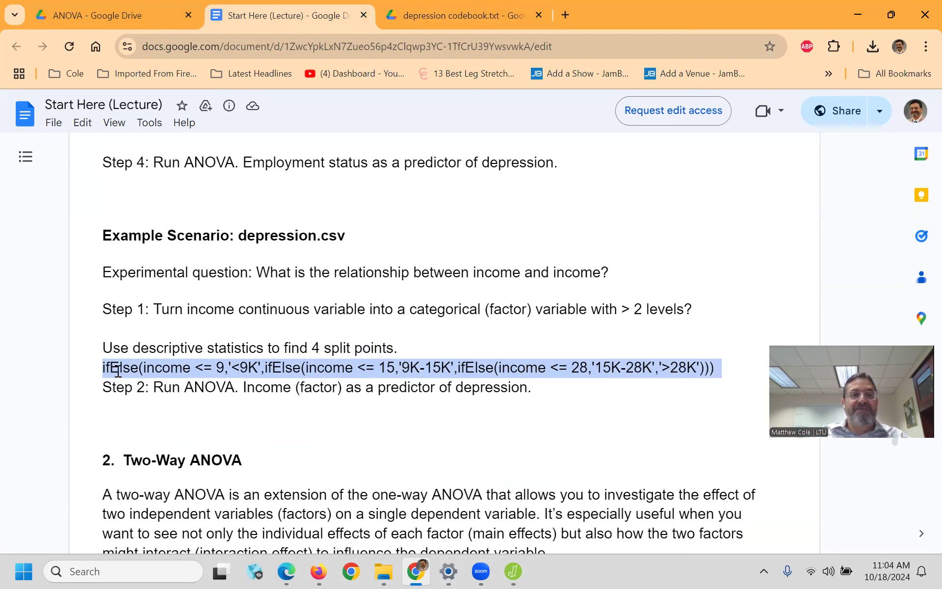
- Back in JASP, compute income-4 with keeping types from ifElse(income <= 9,'<9K',ifElse(income <= 15,'9K-15K',ifElse(income <= 28,'15K-28K','>28K')))
click(513, 571)
click(256, 195)
key(ctrl+v)
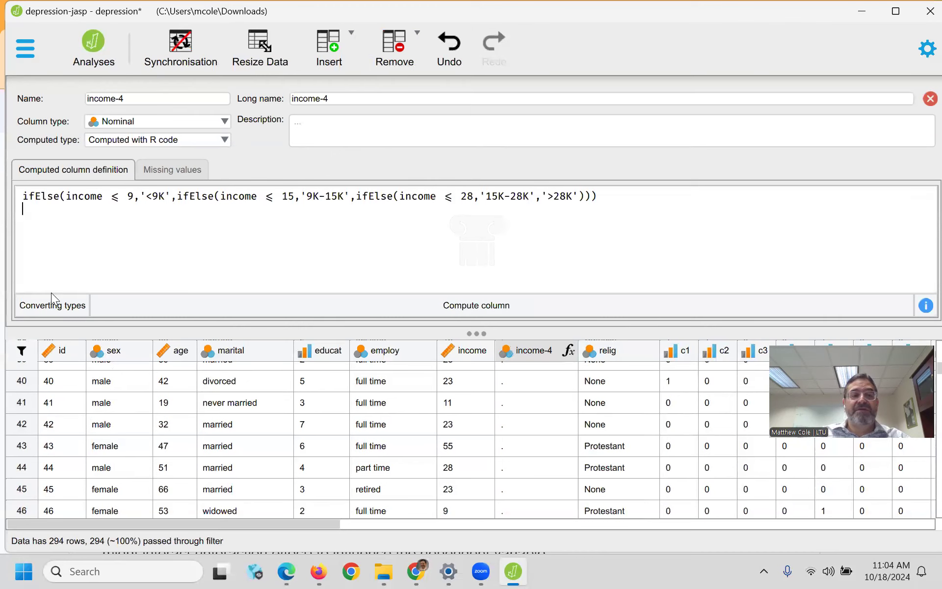
click(51, 307)
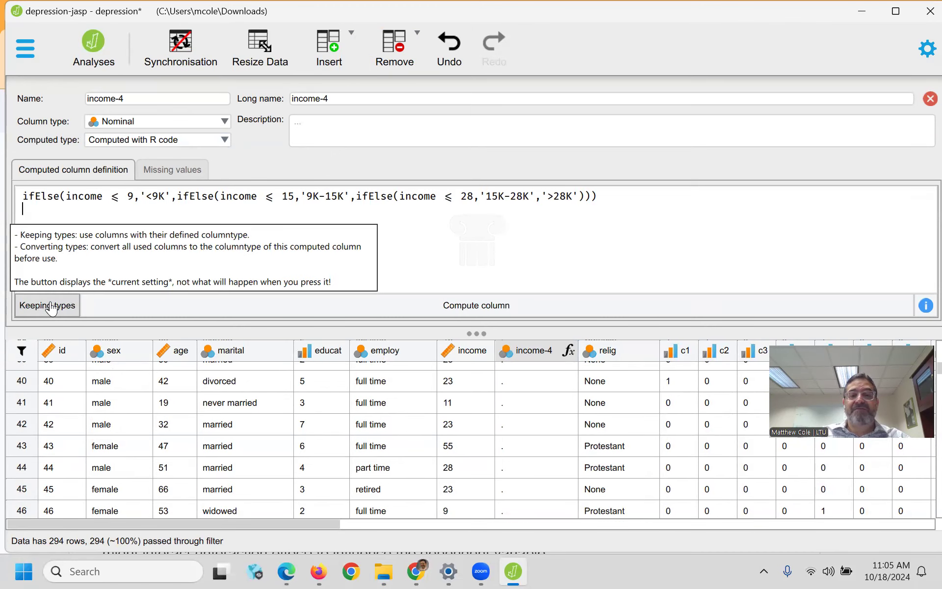
scroll(551, 430, up, 10)
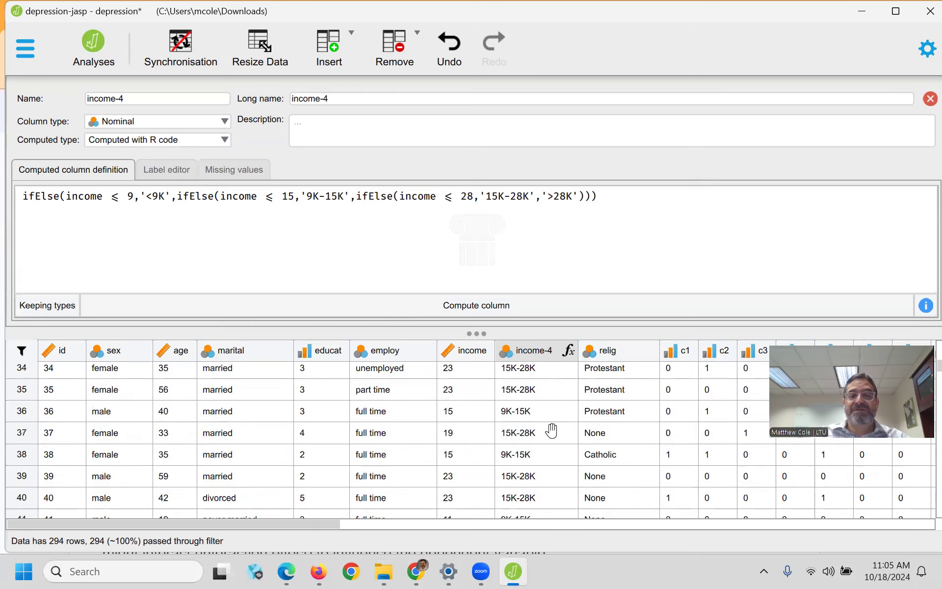
scroll(552, 430, up, 4)
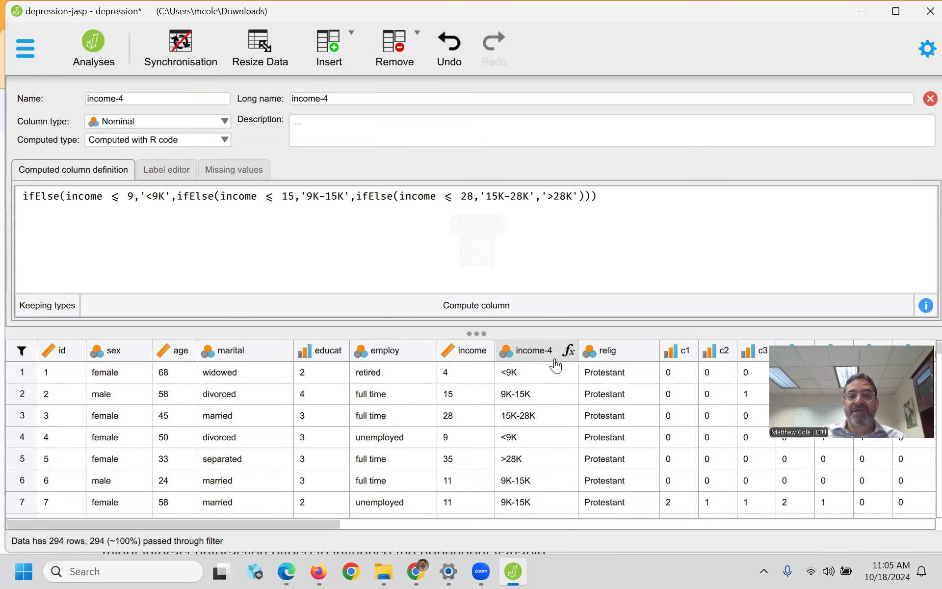
- Return to the analyses, split the income descriptives by income-4, and collapse the Descriptive Statistics settings
click(93, 49)
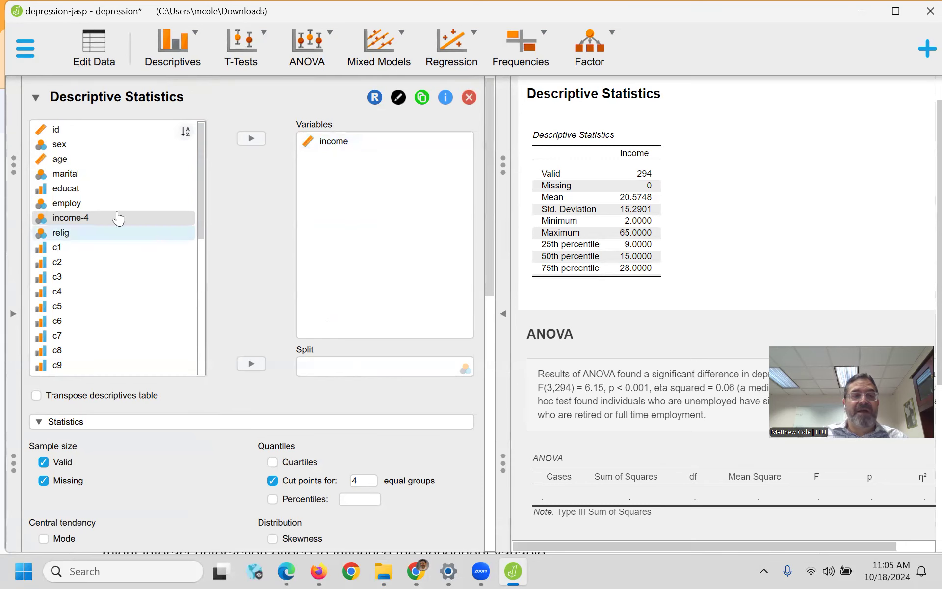
click(250, 363)
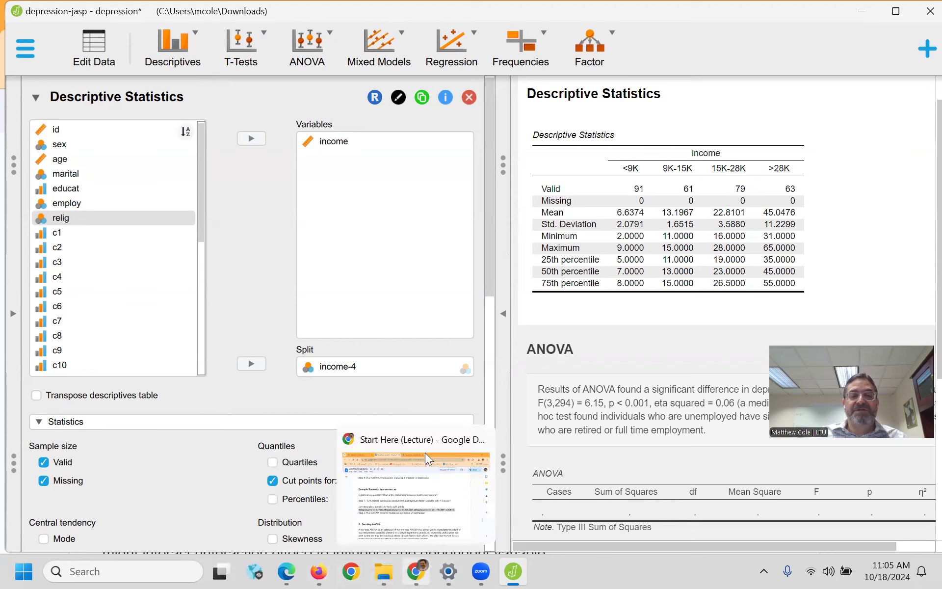
click(35, 97)
- Open the ANOVA settings and add income-4 as the fixed factor for depression sum
click(41, 149)
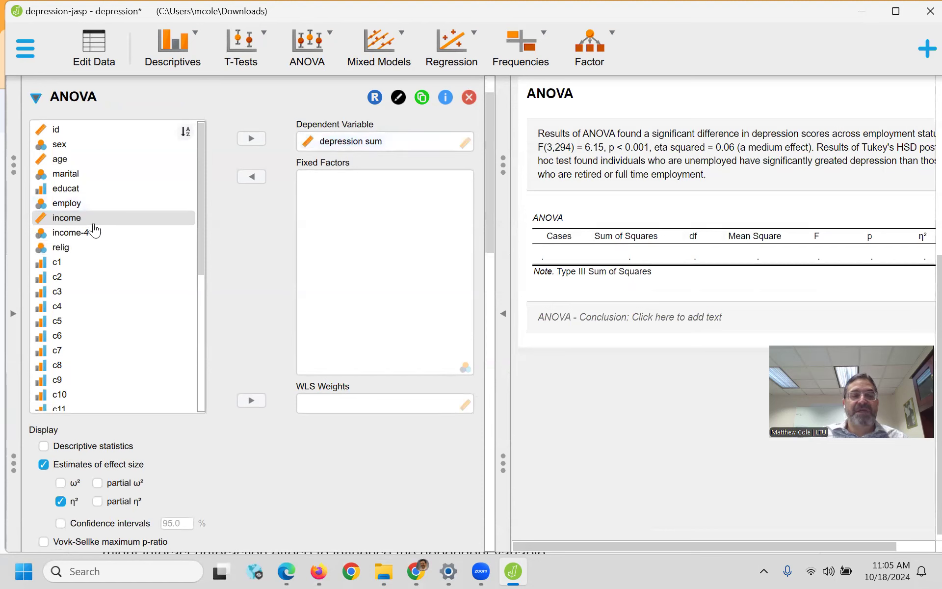
click(69, 232)
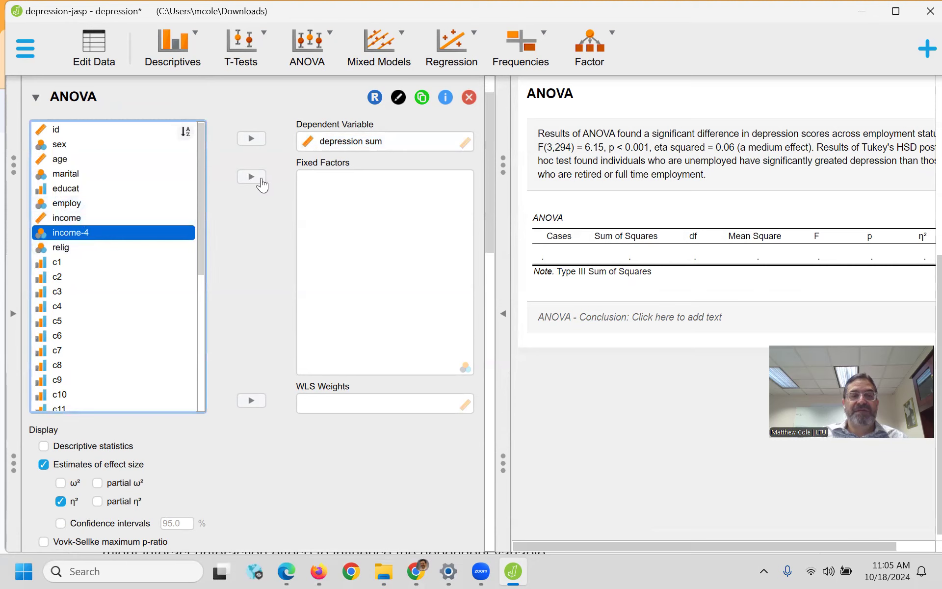
click(253, 180)
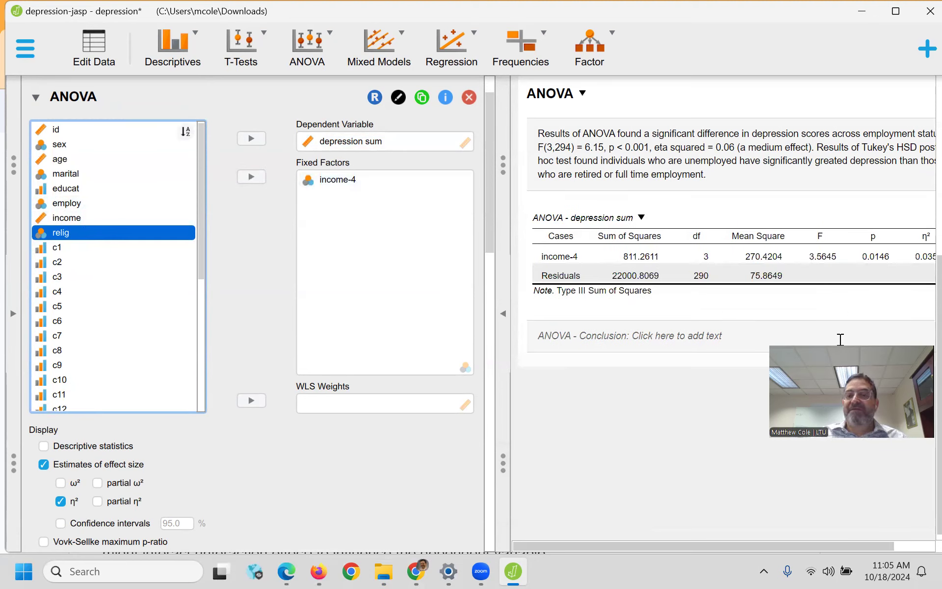
drag(654, 545, 702, 549)
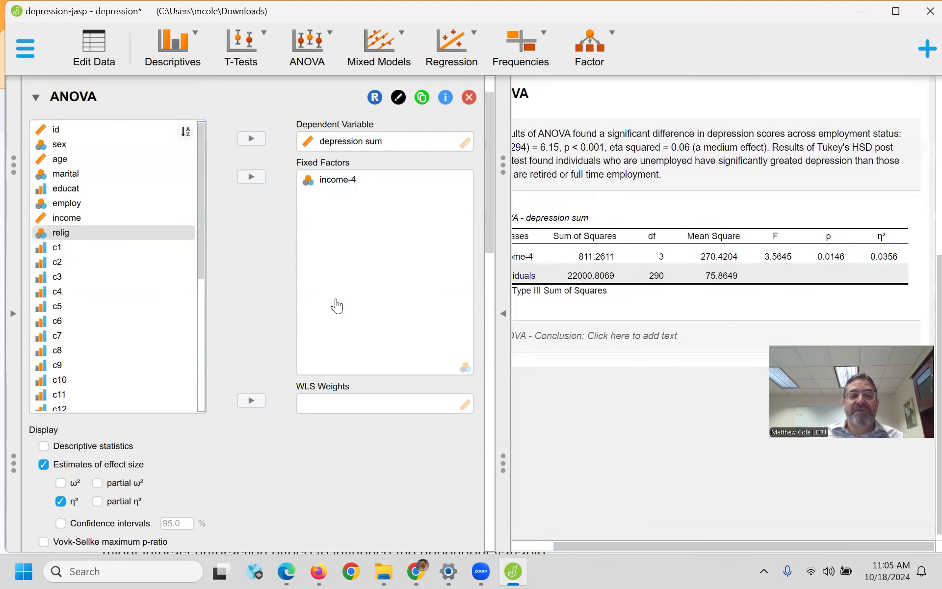
- Add income-4 to the ANOVA's post hoc tests
scroll(301, 409, down, 8)
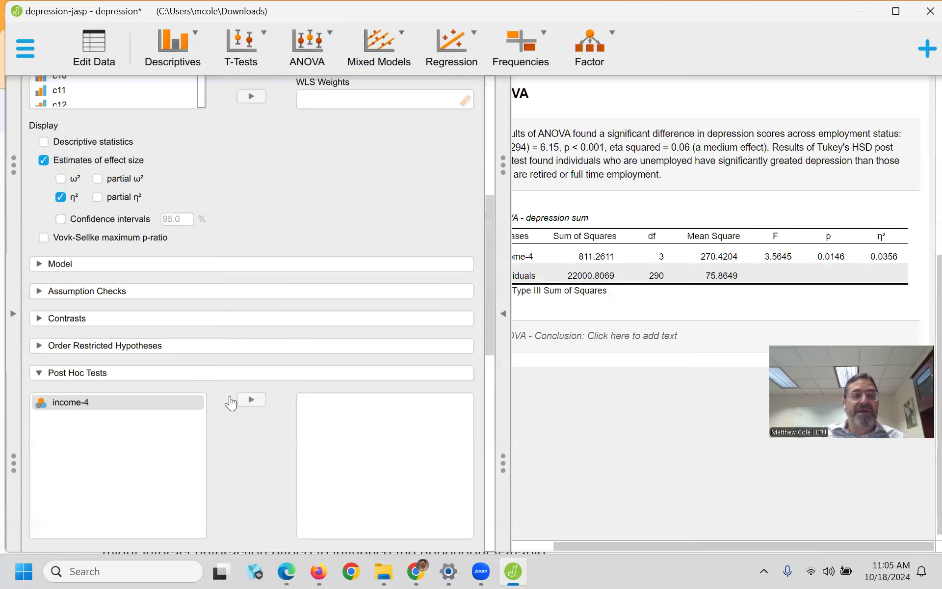
click(68, 320)
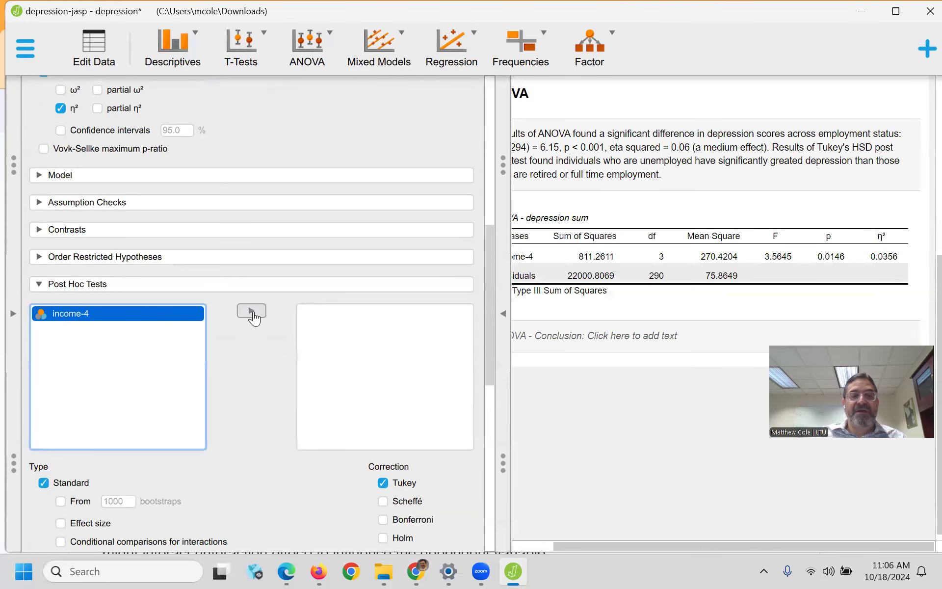
click(250, 311)
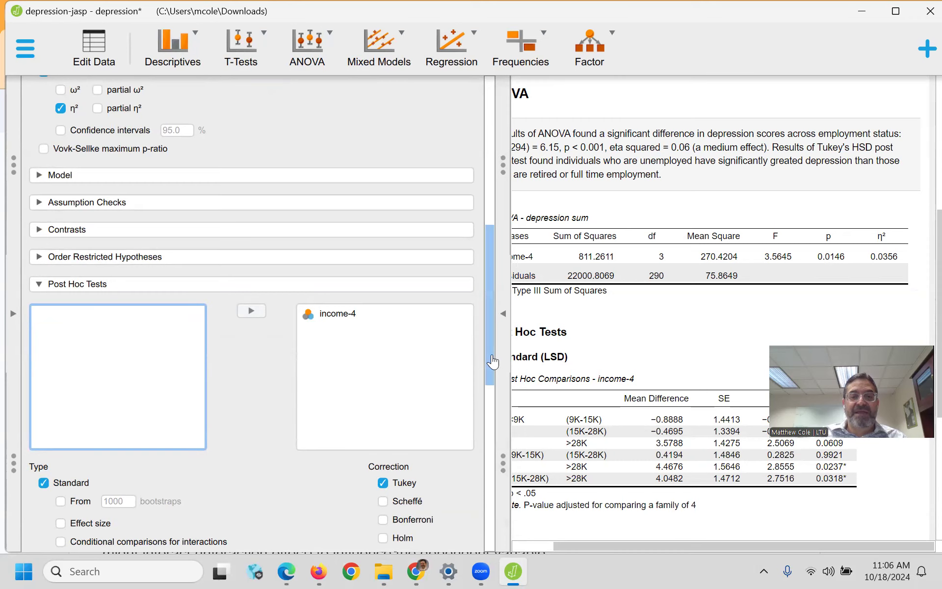
- Put income-4 on the horizontal axis of the ANOVA's descriptives plot
scroll(484, 480, down, 2)
scroll(485, 480, down, 6)
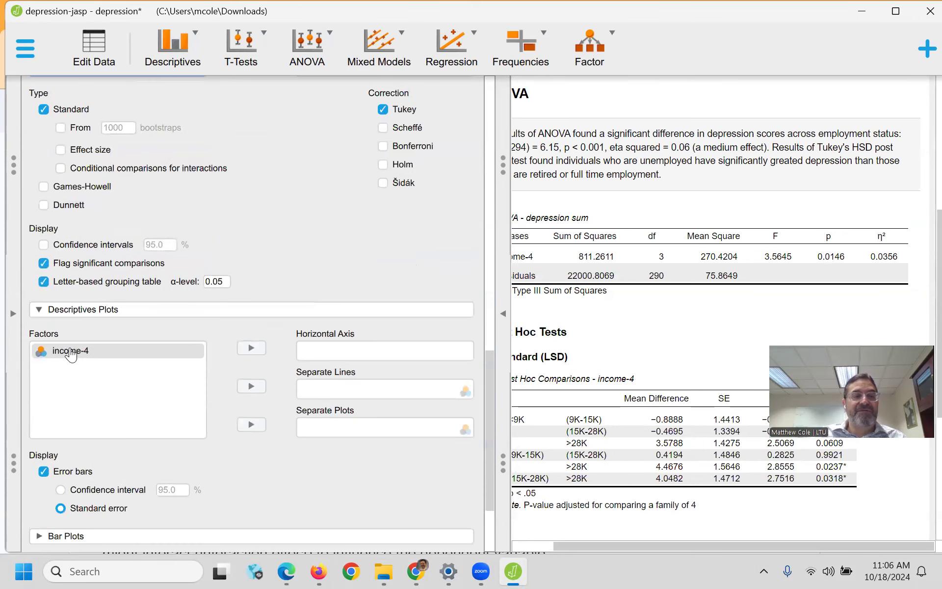
click(71, 351)
click(250, 348)
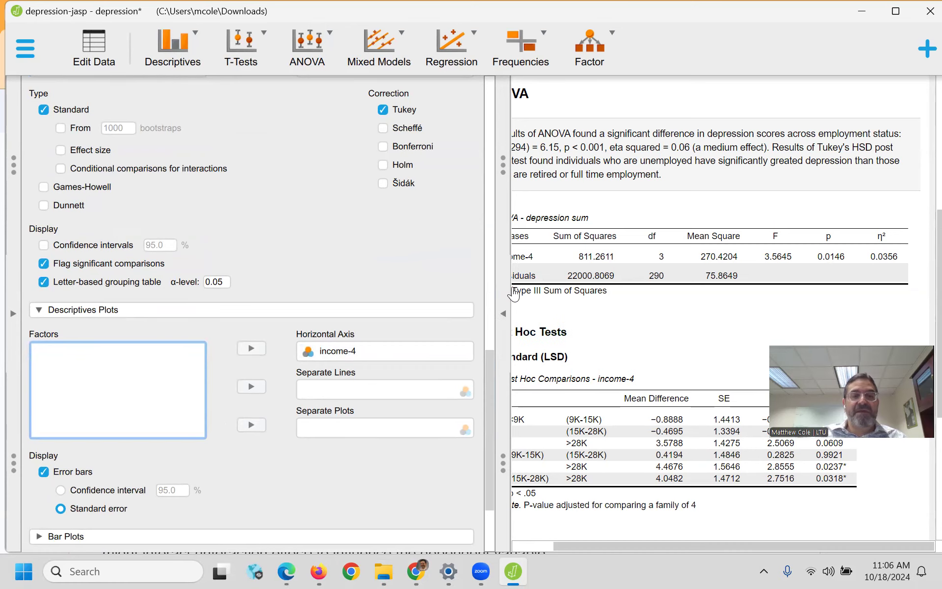
- Hide the analysis settings to expand the results, and enlarge the descriptives plot so its income-4 labels no longer overlap
click(503, 316)
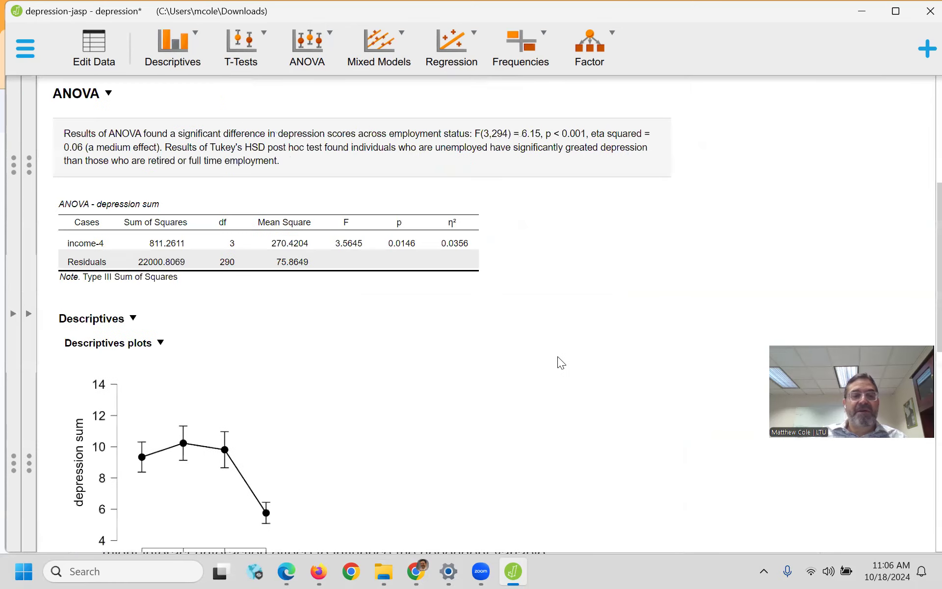
scroll(560, 361, down, 3)
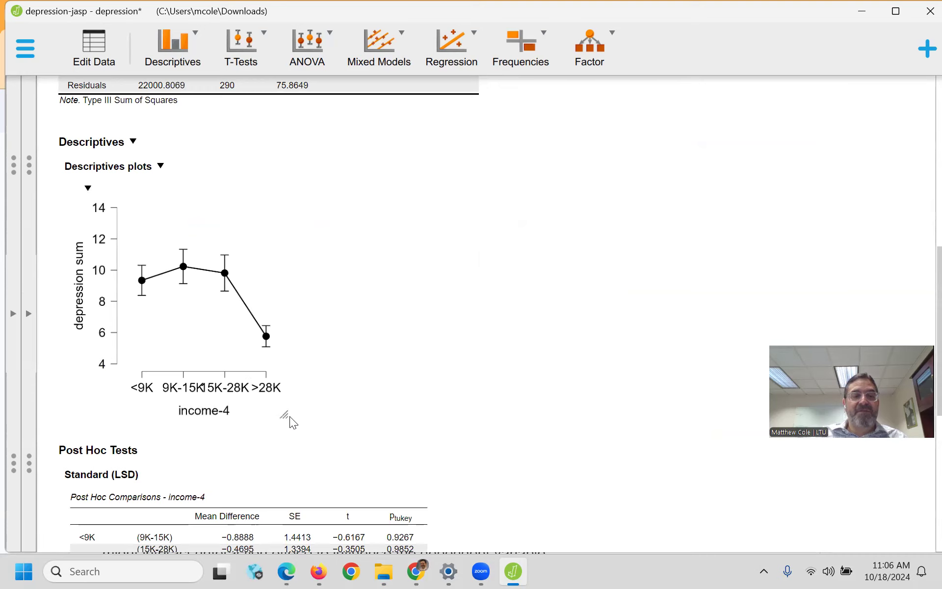
drag(289, 417, 384, 431)
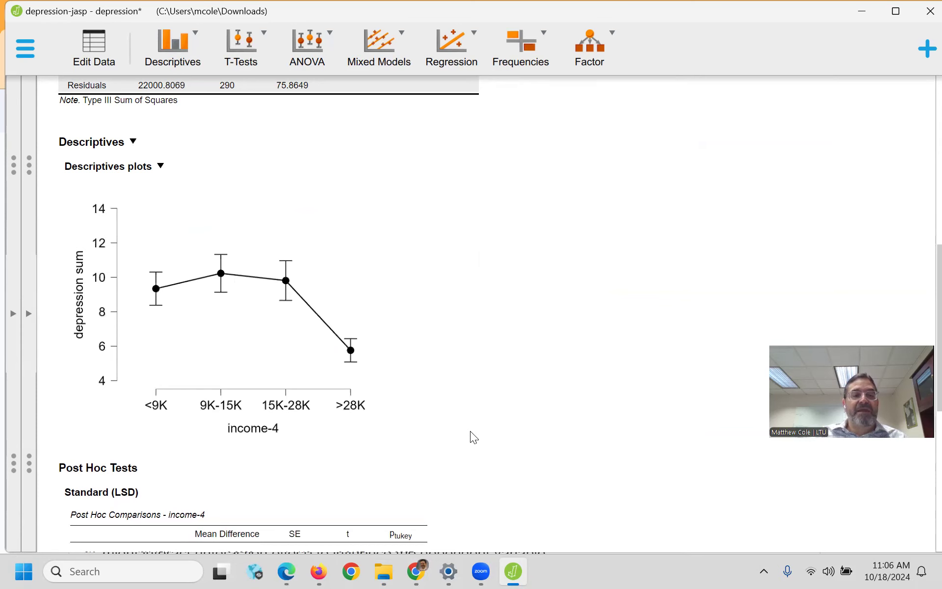
- Change the residual degrees of freedom in the ANOVA note to 290, so it reads F(3,290)
scroll(470, 430, down, 5)
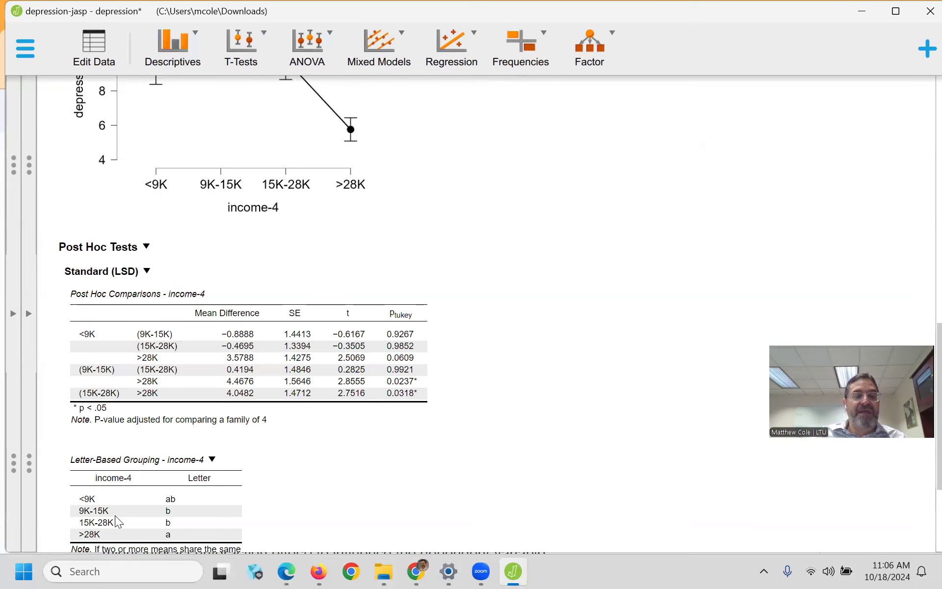
scroll(268, 524, up, 3)
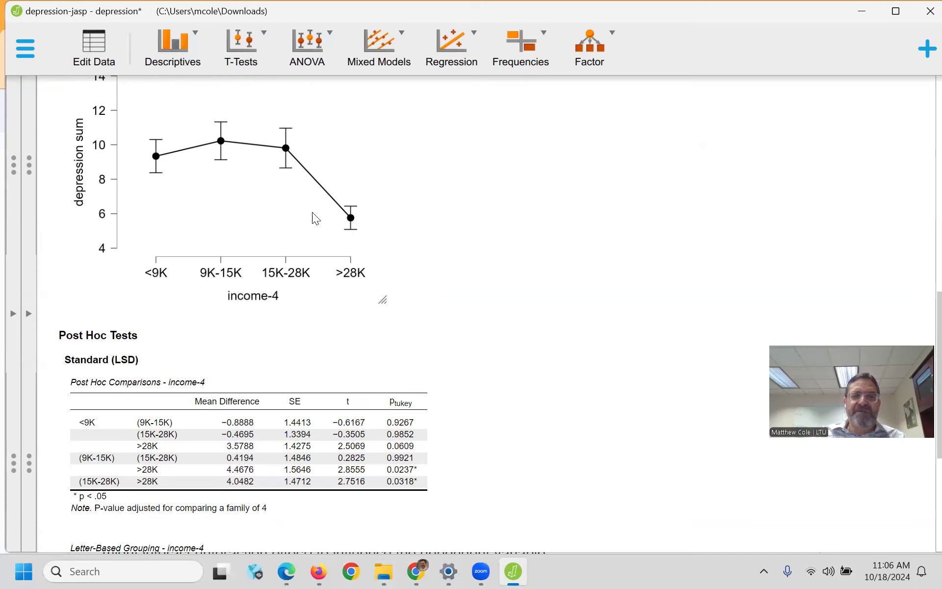
scroll(384, 230, up, 1)
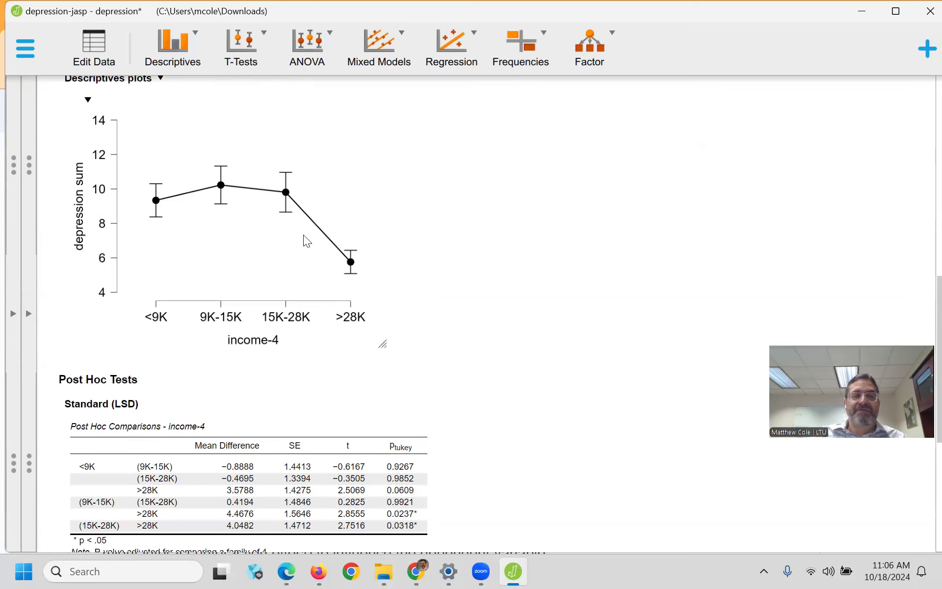
scroll(261, 255, up, 5)
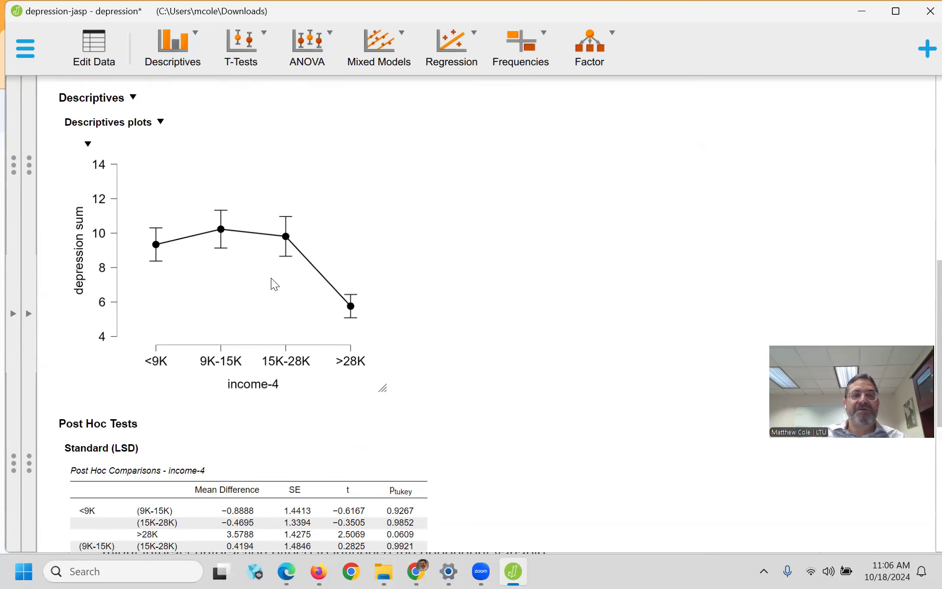
click(265, 188)
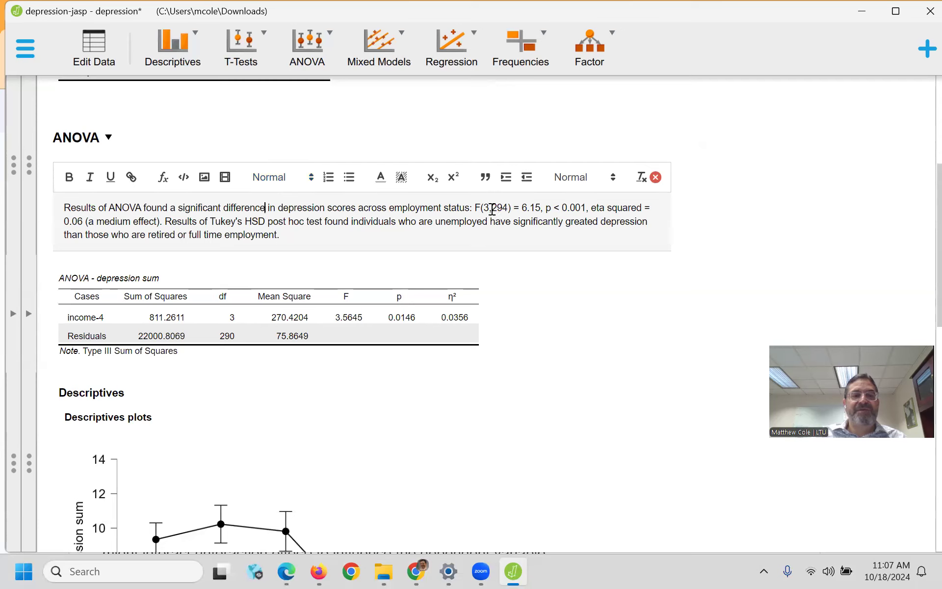
click(520, 251)
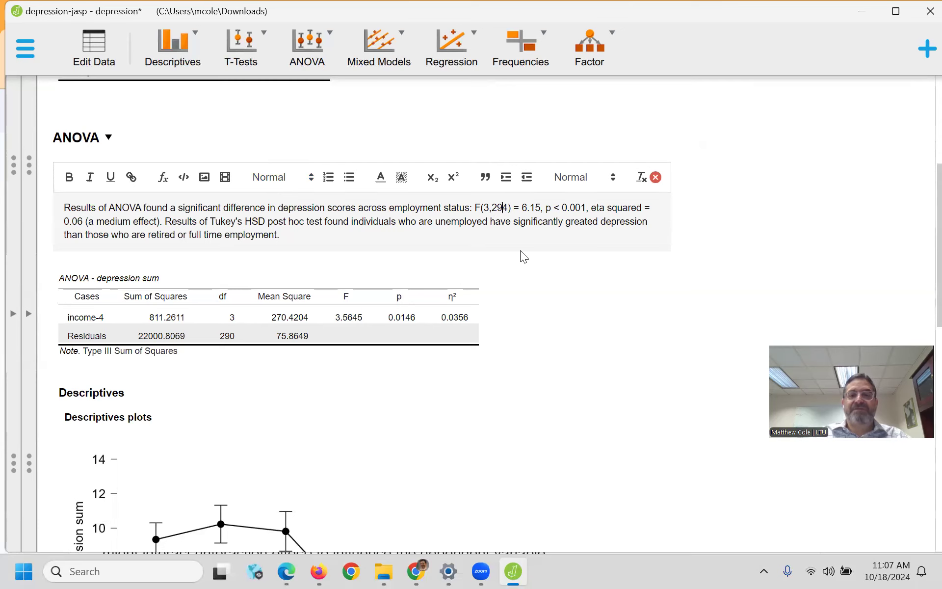
scroll(520, 250, down, 3)
scroll(520, 254, up, 3)
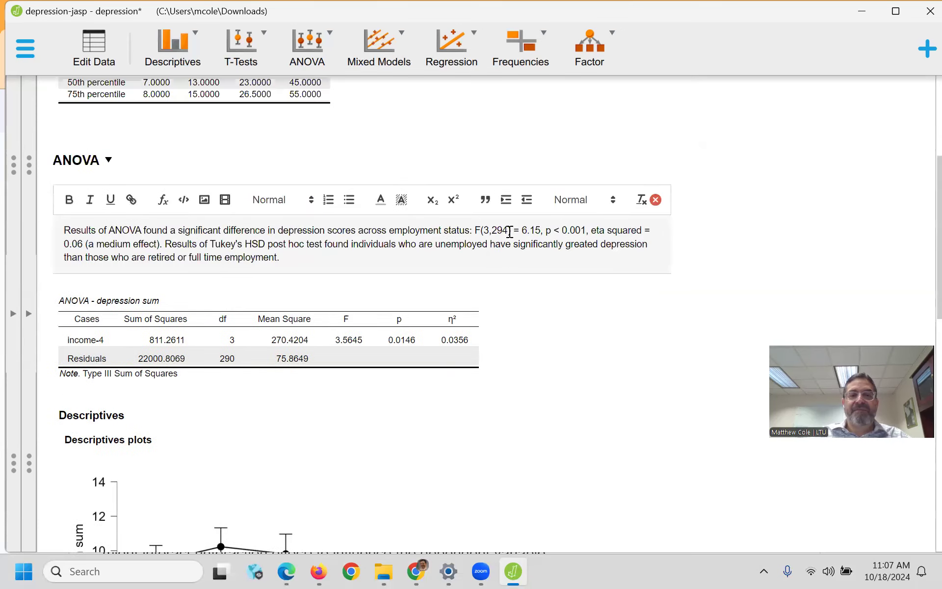
text(0)
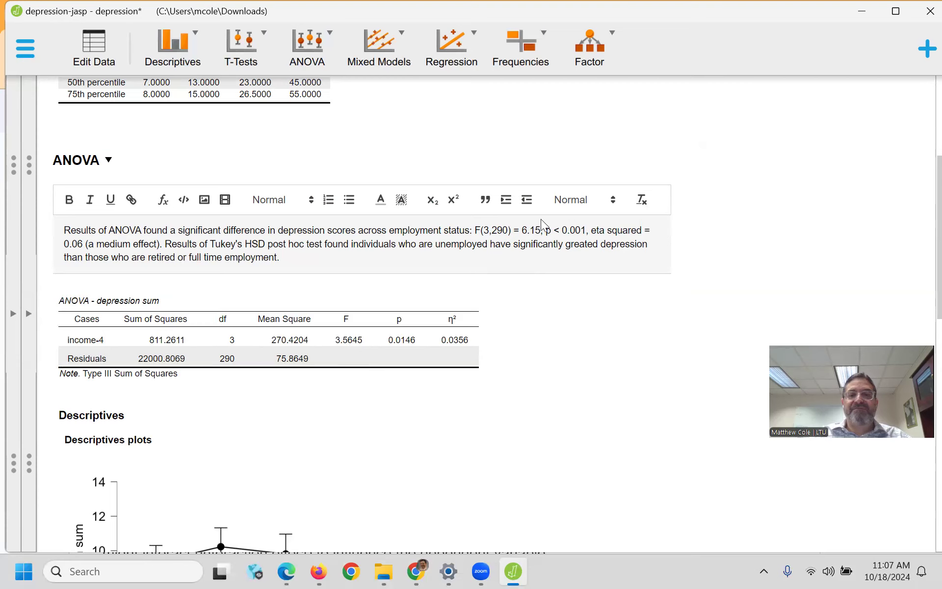
- Set the F value in the ANOVA note to 3.56
key(Right)
key(Right)
key(Right)
key(Right)
key(Right)
key(Right)
key(Right)
key(Right)
key(BackSpace)
key(BackSpace)
key(BackSpace)
key(BackSpace)
text(3.)
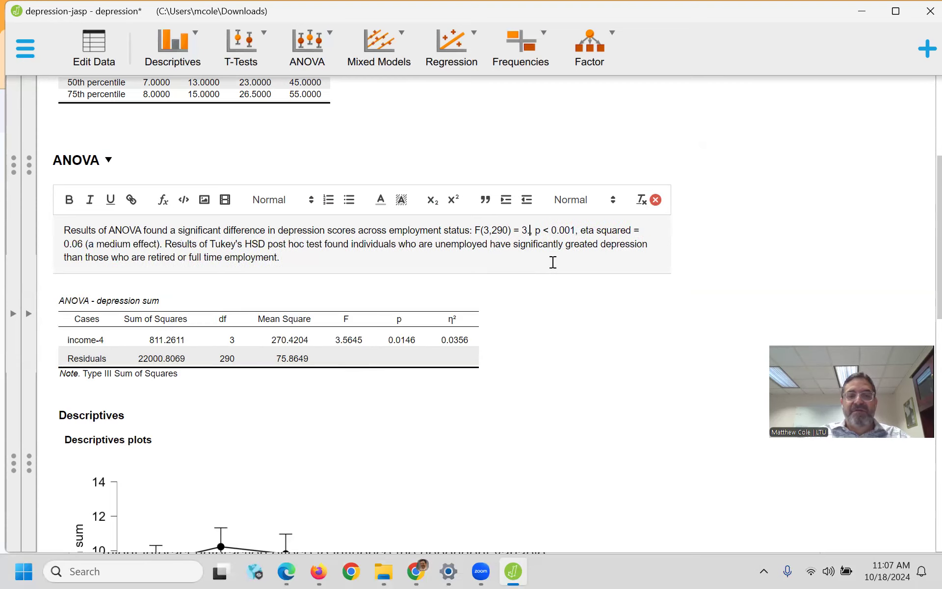
text(56)
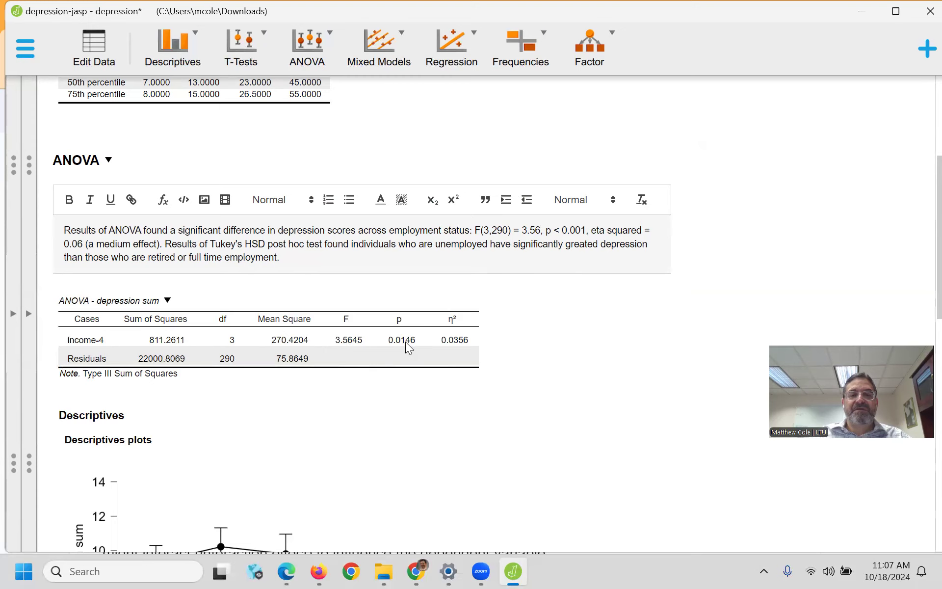
- Replace the p-value in the ANOVA note with p = 0.0146
click(587, 229)
key(BackSpace)
key(BackSpace)
key(BackSpace)
key(BackSpace)
key(BackSpace)
key(BackSpace)
key(BackSpace)
text(=)
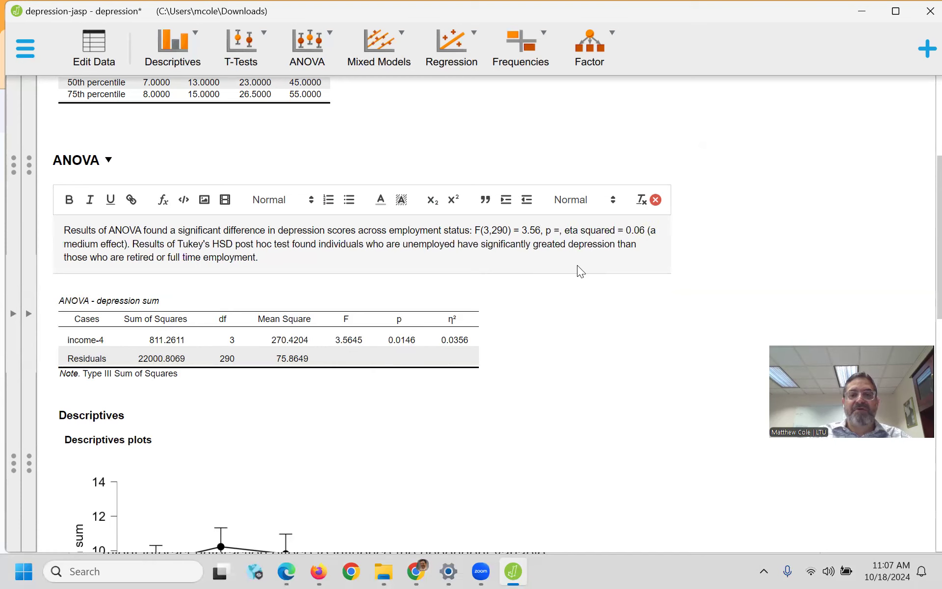
text( 0)
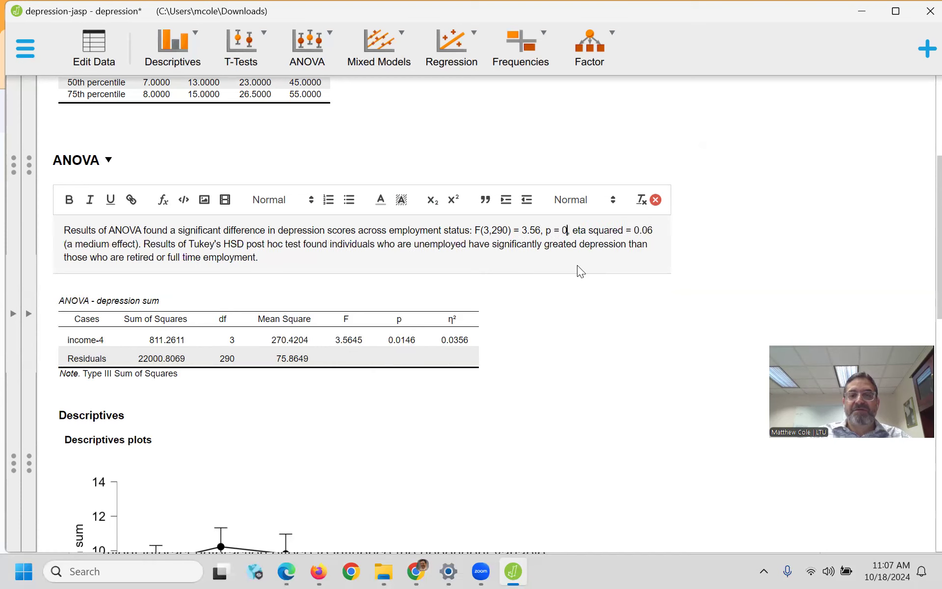
text(.014)
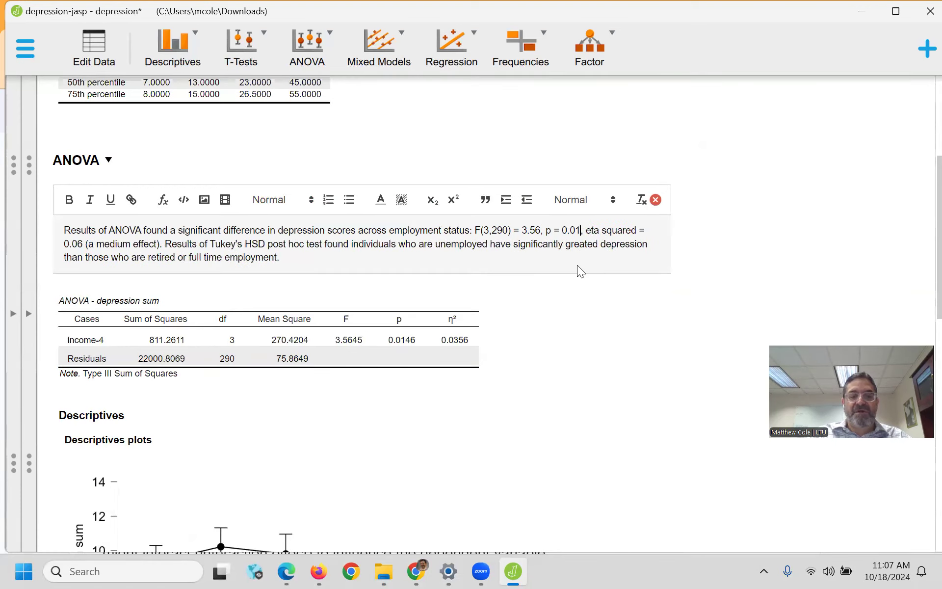
text(6)
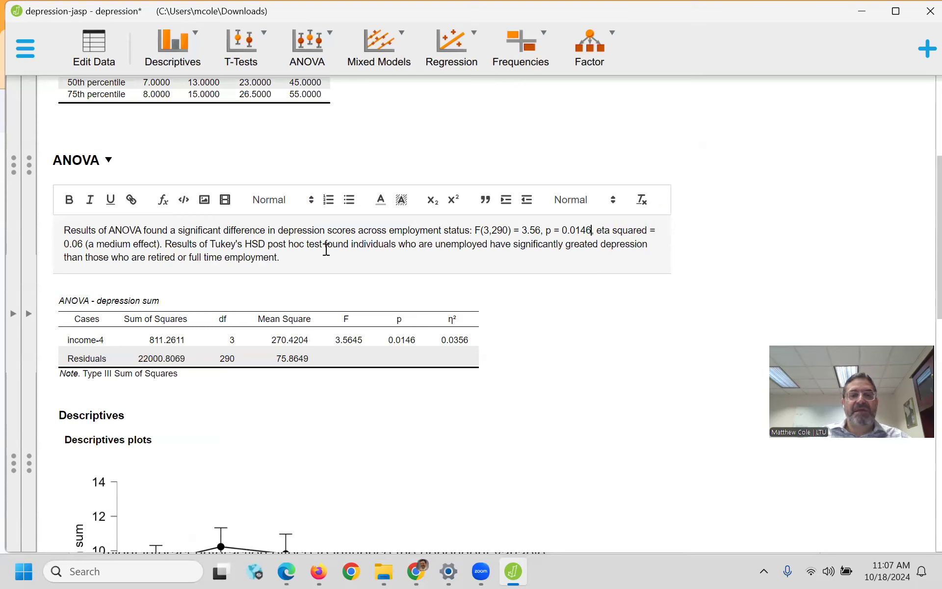
- Set the eta squared value in the ANOVA note to 0.04
click(82, 244)
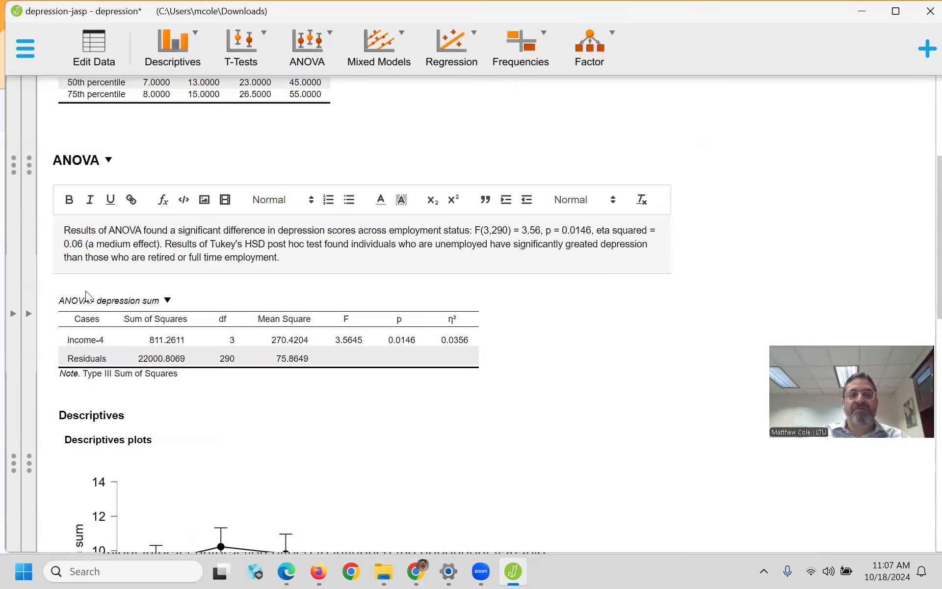
key(BackSpace)
text(4)
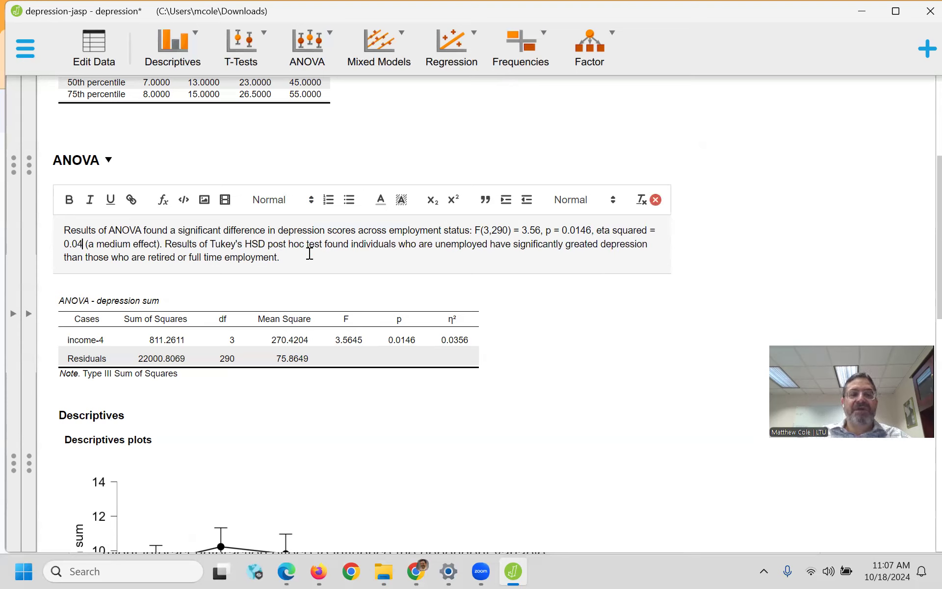
- Replace "are unemployed" in the note's post hoc sentence with "earn < $25K"
click(435, 244)
key(shift+Right)
key(shift+Right)
key(shift+Right)
key(shift+Right)
key(shift+Right)
key(shift+Right)
key(shift+Right)
key(shift+Right)
key(shift+Right)
key(shift+Right)
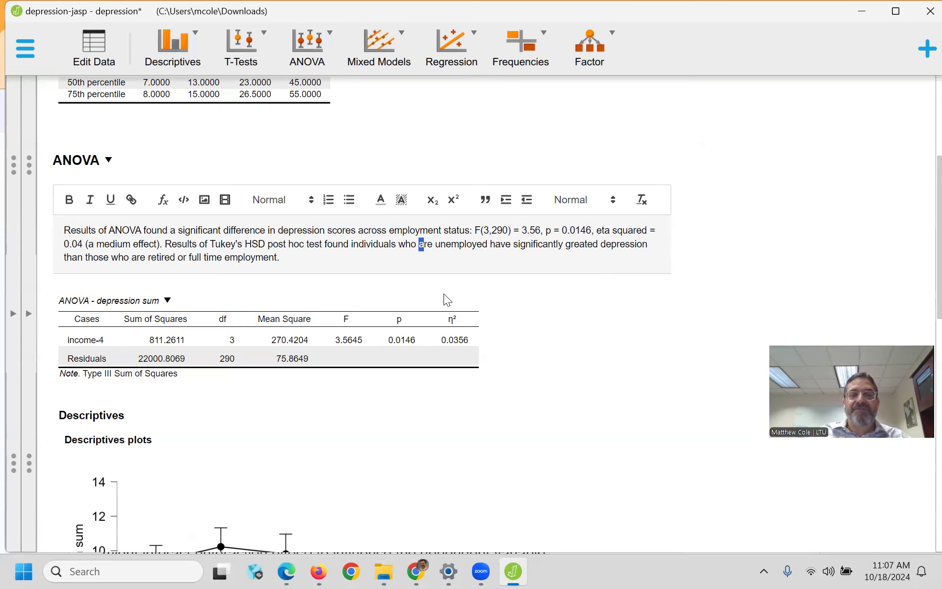
key(shift+Right)
key(shift+Right)
key(shift+Right)
key(shift+Right)
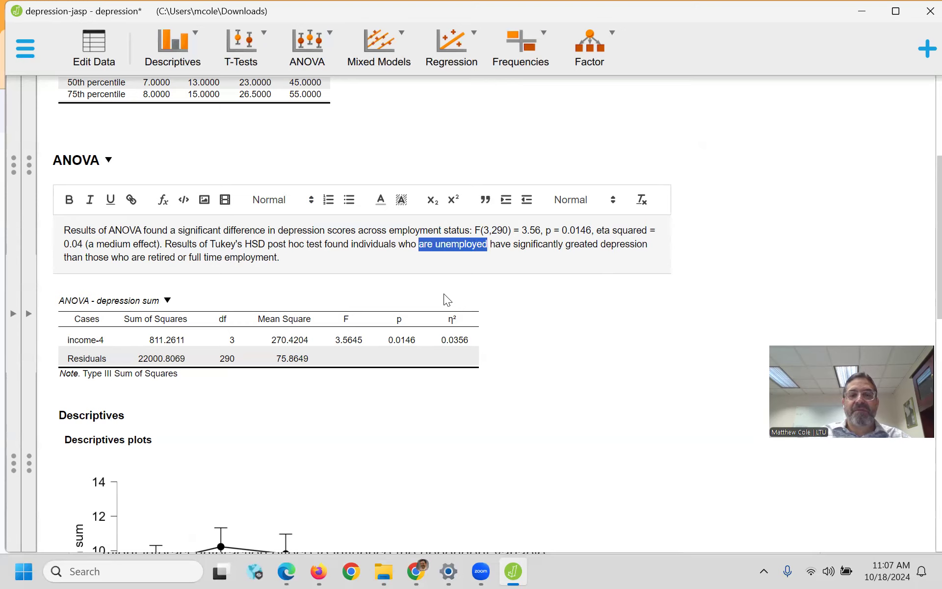
key(BackSpace)
text(ear)
text(n )
text(< $)
text(25)
text(K)
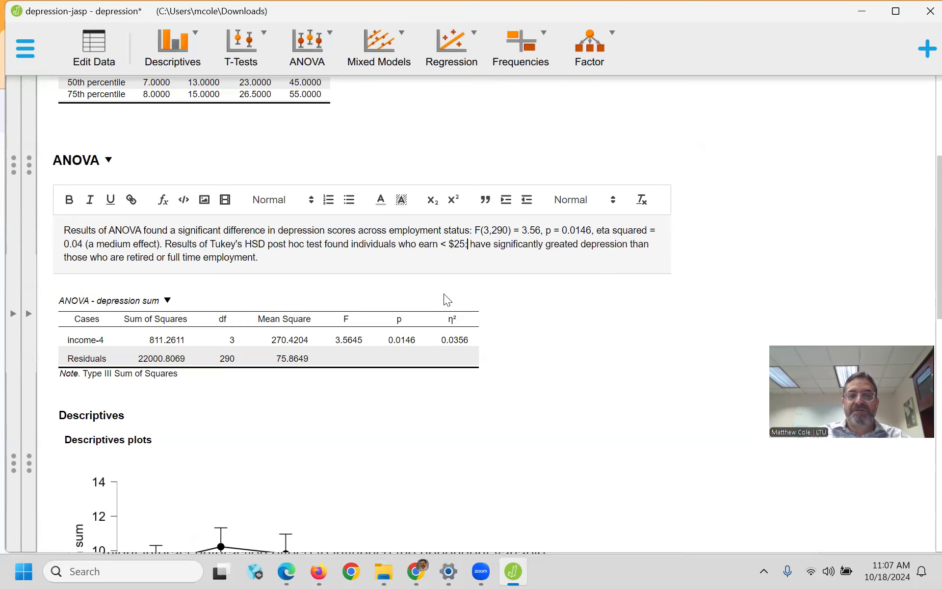
- Replace the word "greated" before "depression" in the ANOVA note with "lower"
click(549, 243)
key(shift+Right)
key(shift+Right)
key(shift+Right)
key(shift+Right)
key(shift+Right)
key(shift+Right)
key(shift+Right)
key(shift+Right)
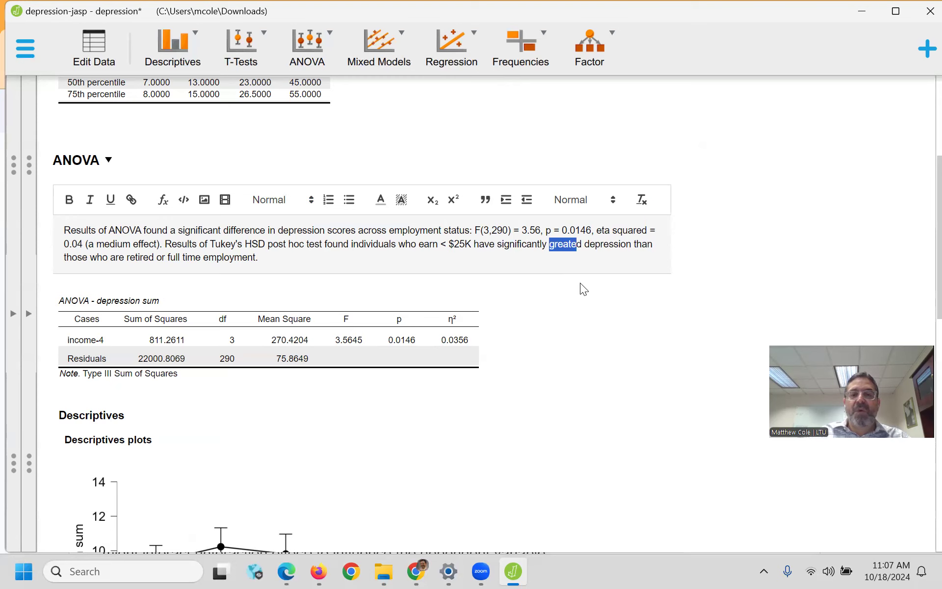
key(Delete)
text(lower)
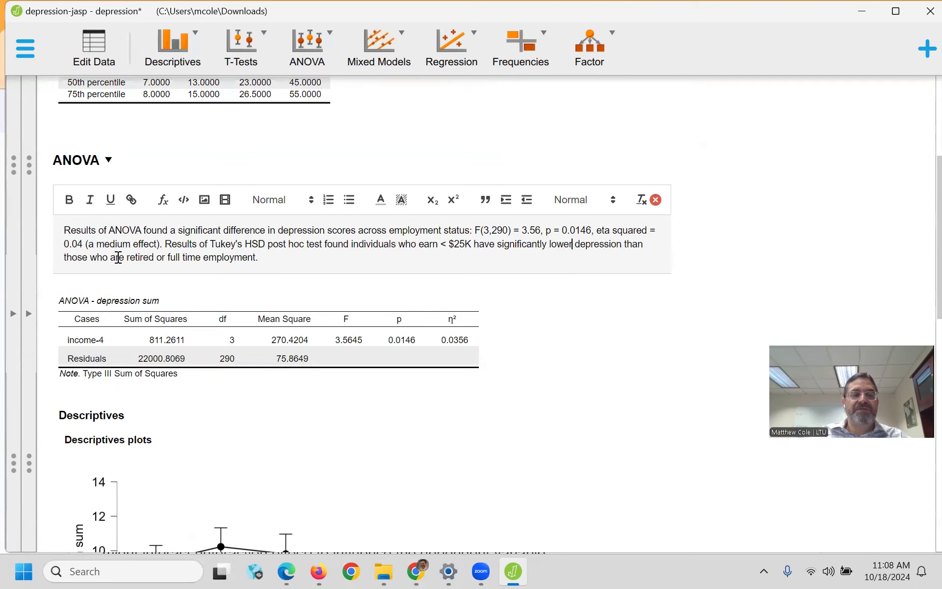
- Replace "are retired or full time employment" in the note's closing phrase with "earn less"
drag(108, 259, 170, 259)
drag(256, 258, 257, 259)
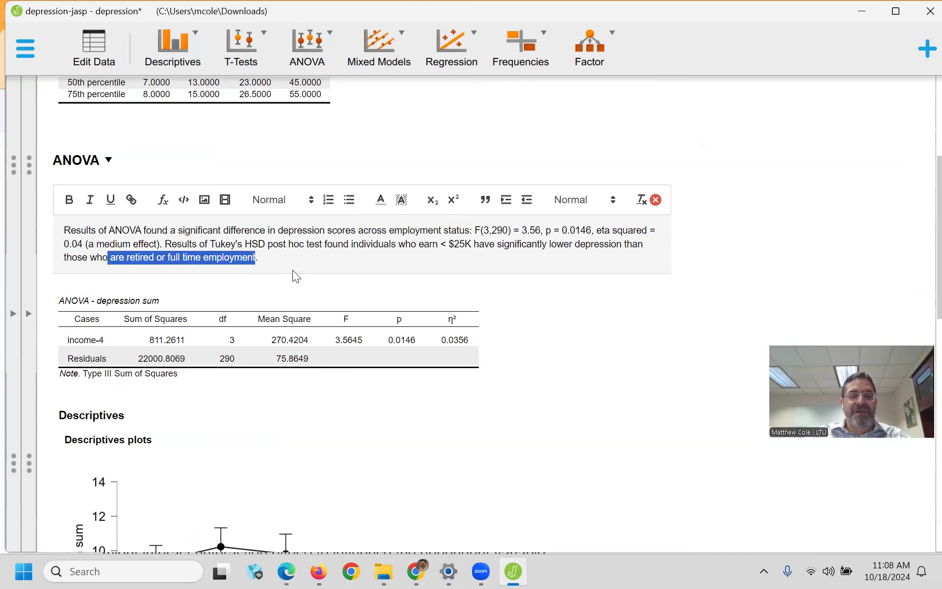
text(earn less.)
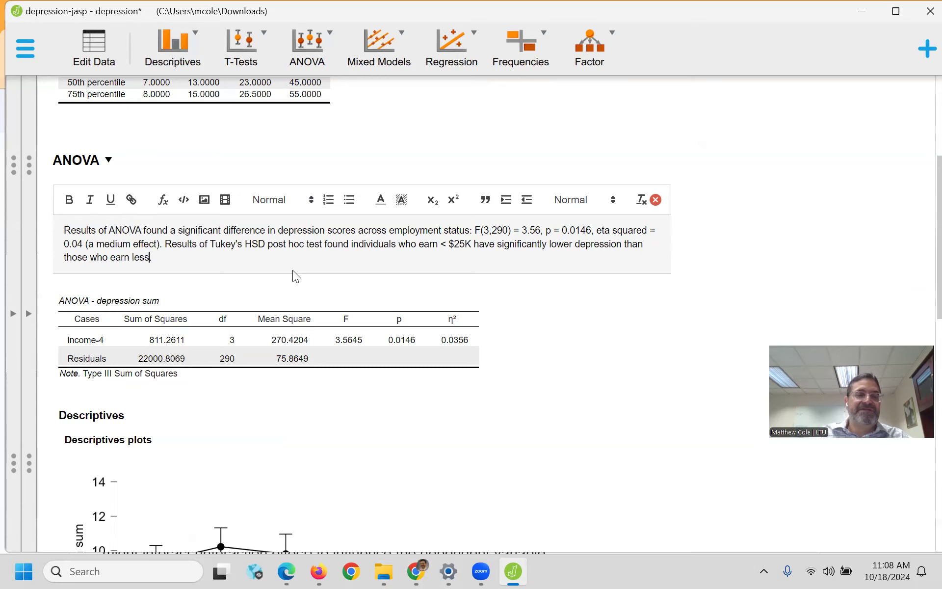
- Check the income-4 plot and post hoc table, and change the income threshold in the ANOVA note to $28K
scroll(327, 344, down, 2)
scroll(327, 351, down, 2)
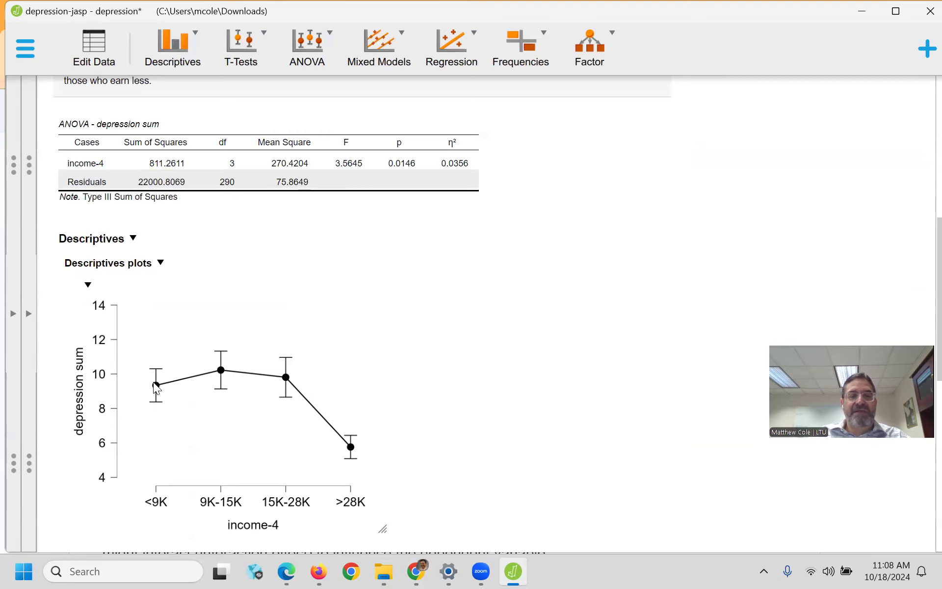
scroll(380, 445, down, 4)
scroll(381, 445, down, 2)
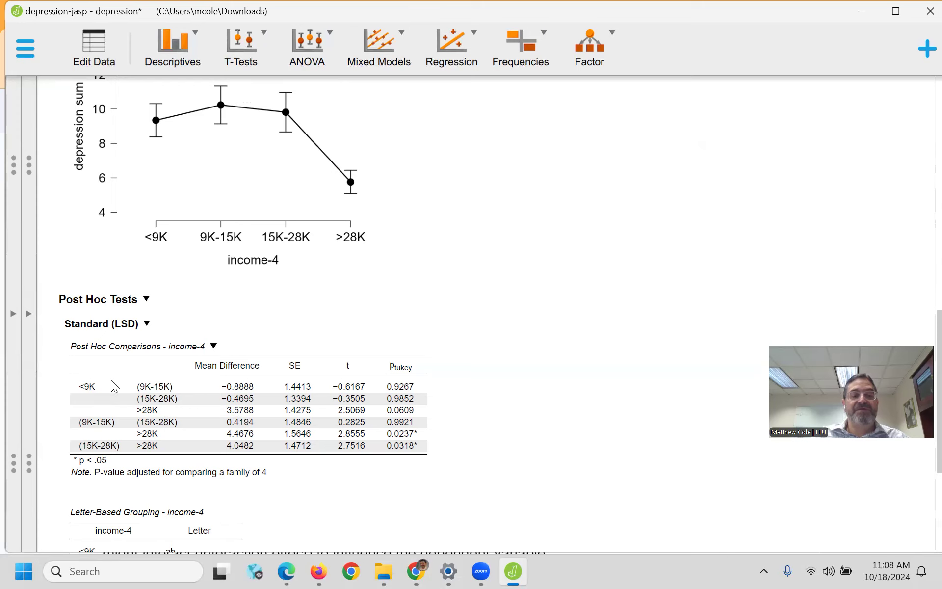
scroll(272, 405, up, 5)
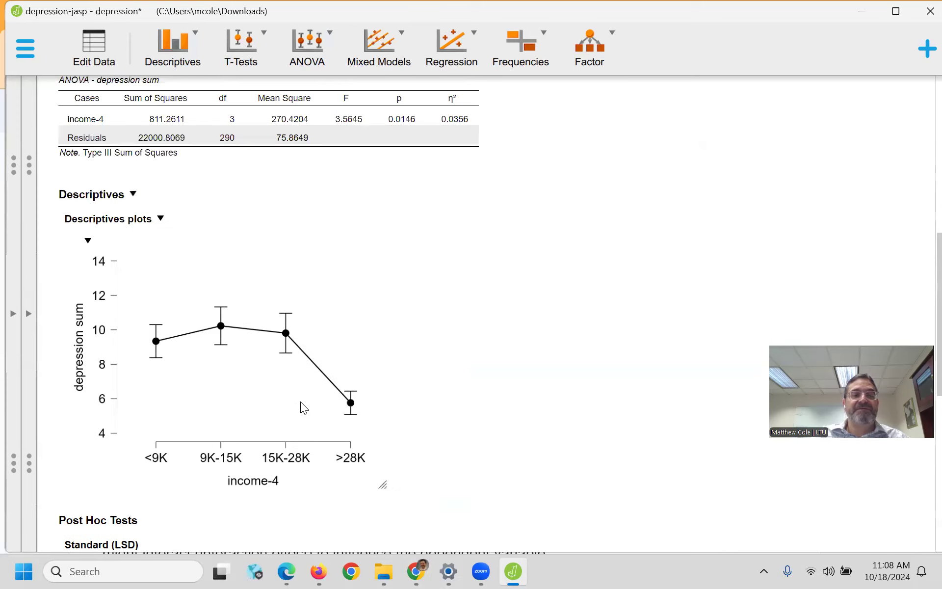
scroll(323, 321, up, 2)
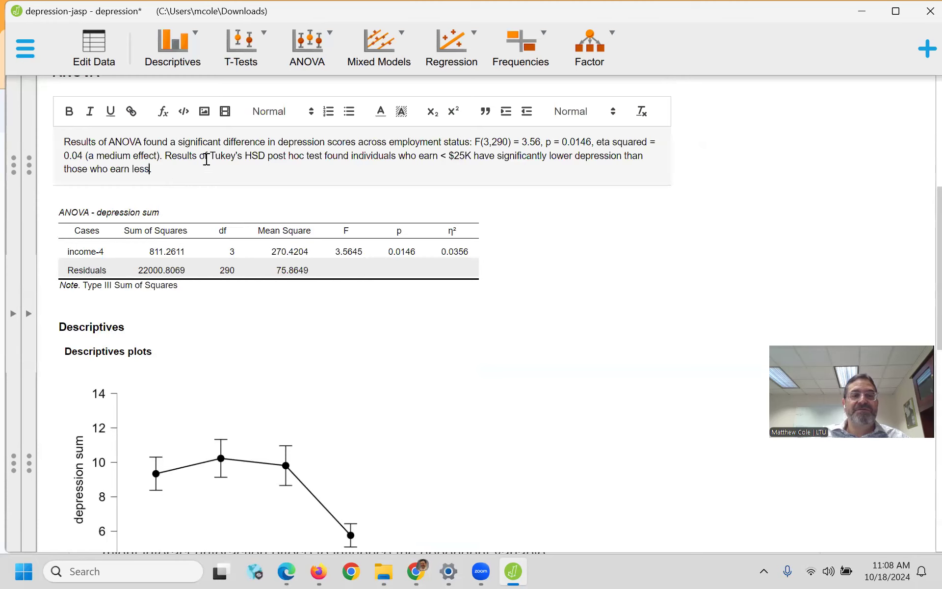
click(462, 156)
key(BackSpace)
text(8)
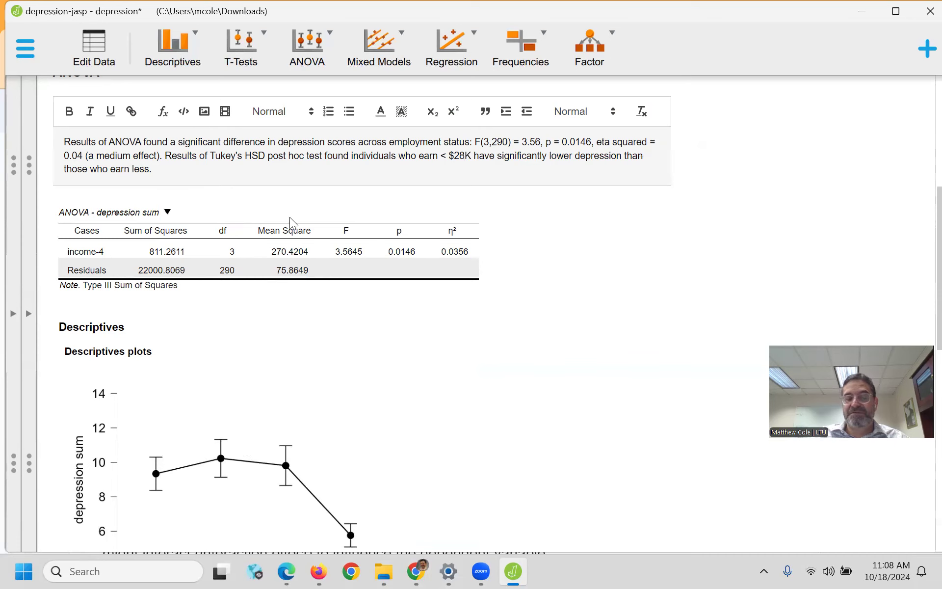
- Examine the income-4 descriptives plot, the Tukey post hoc comparisons and the letter-based grouping table
scroll(425, 343, down, 6)
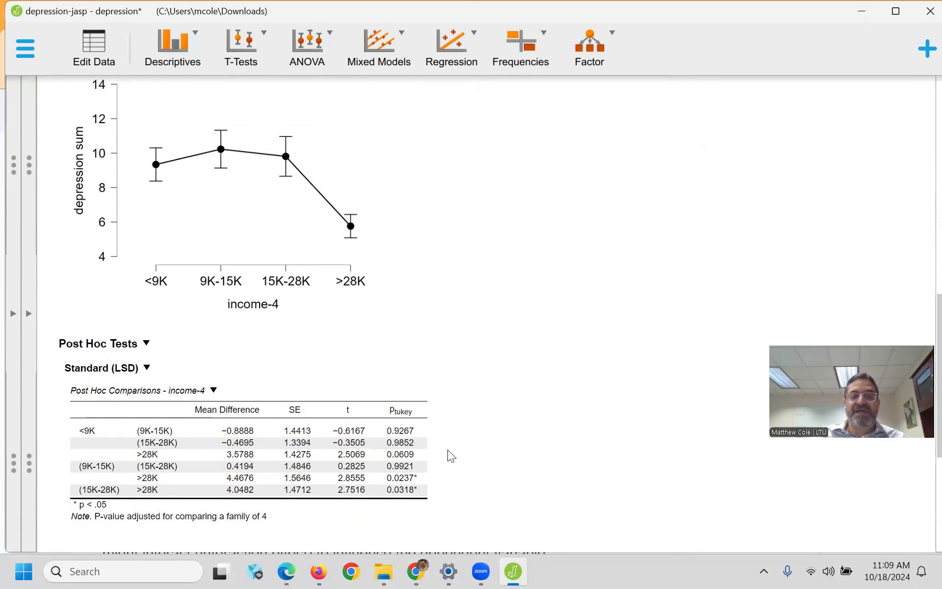
scroll(446, 449, down, 1)
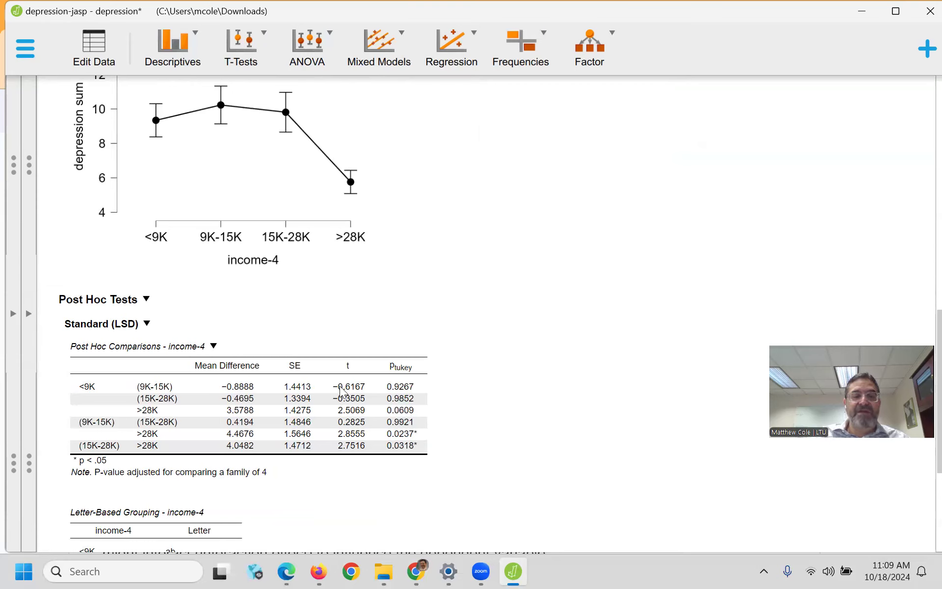
click(145, 410)
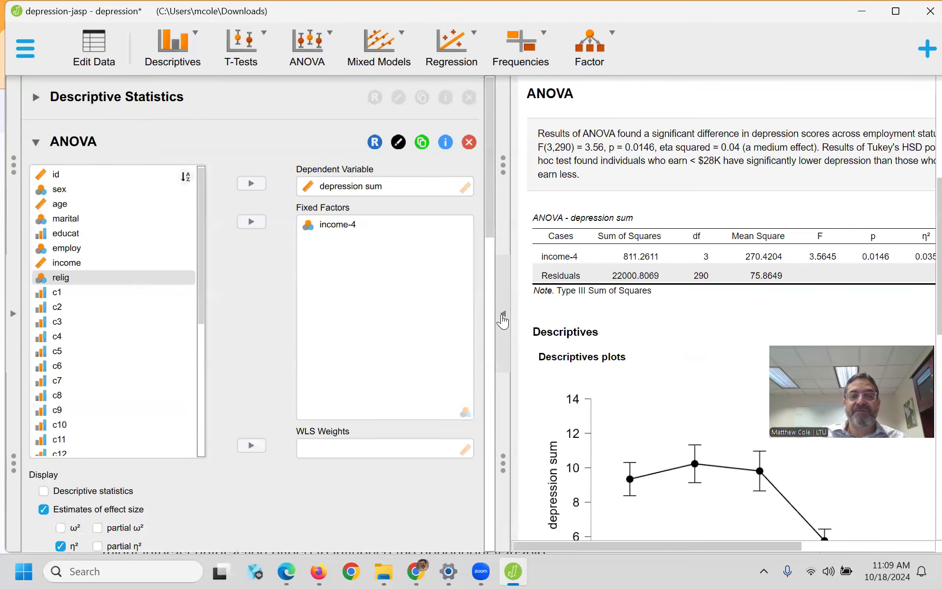
click(502, 316)
scroll(339, 368, down, 9)
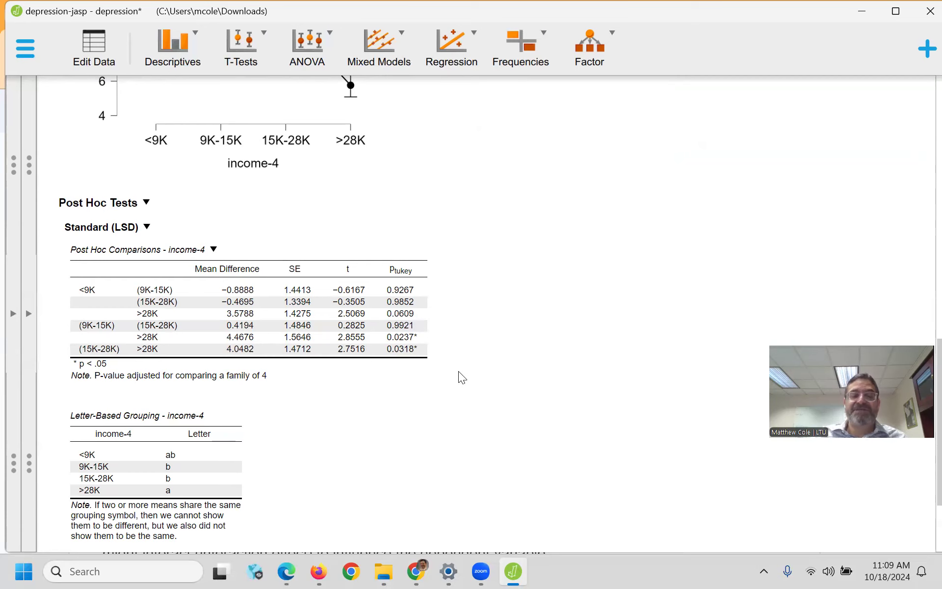
scroll(457, 373, up, 3)
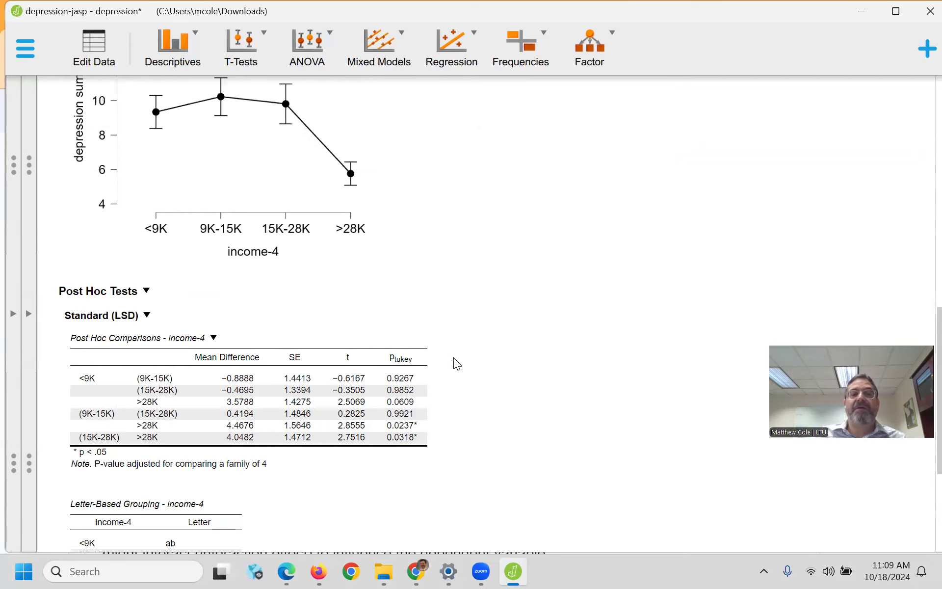
scroll(453, 354, up, 7)
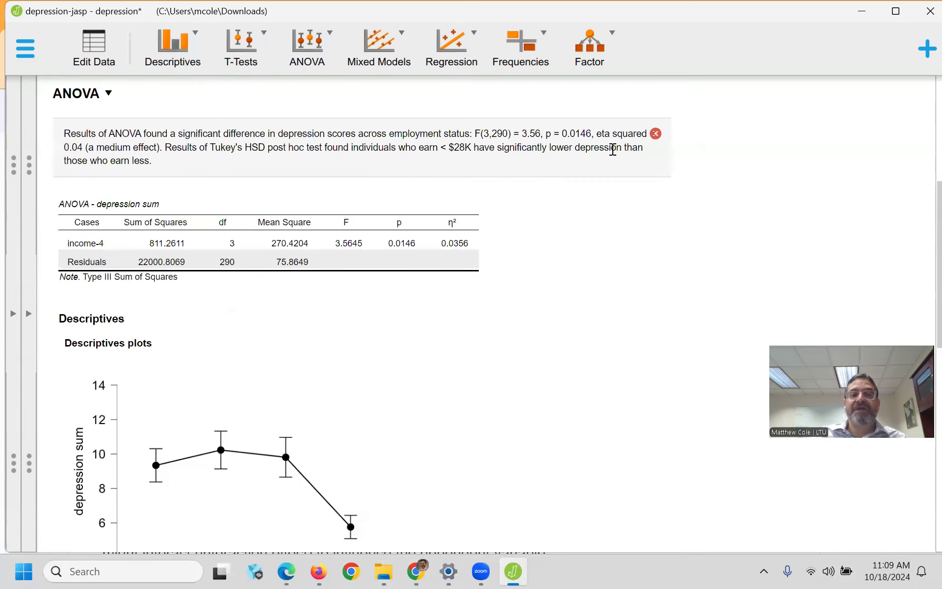
- Add "(at the 90% level of significance)" after "those who earn less" at the end of the ANOVA note
click(146, 163)
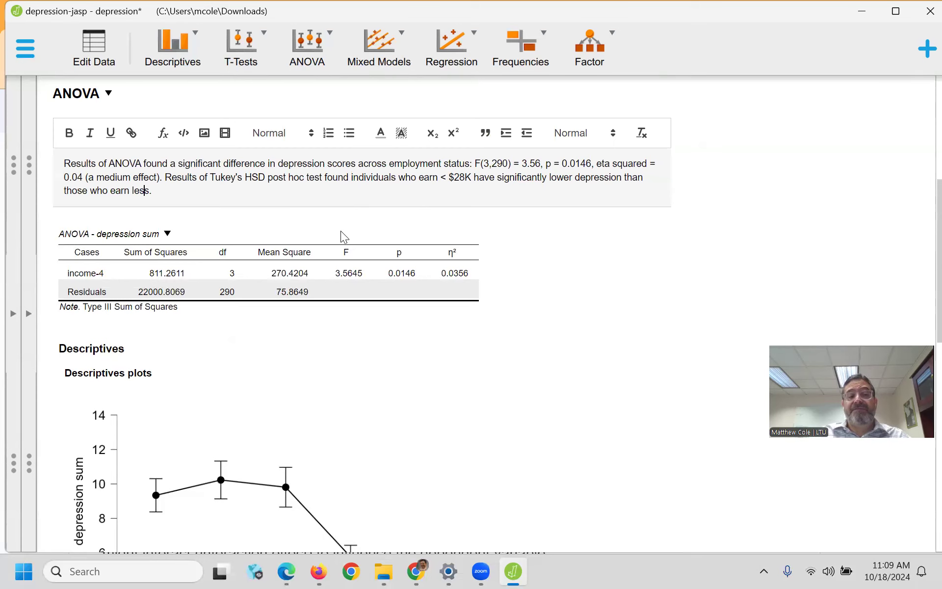
text(()
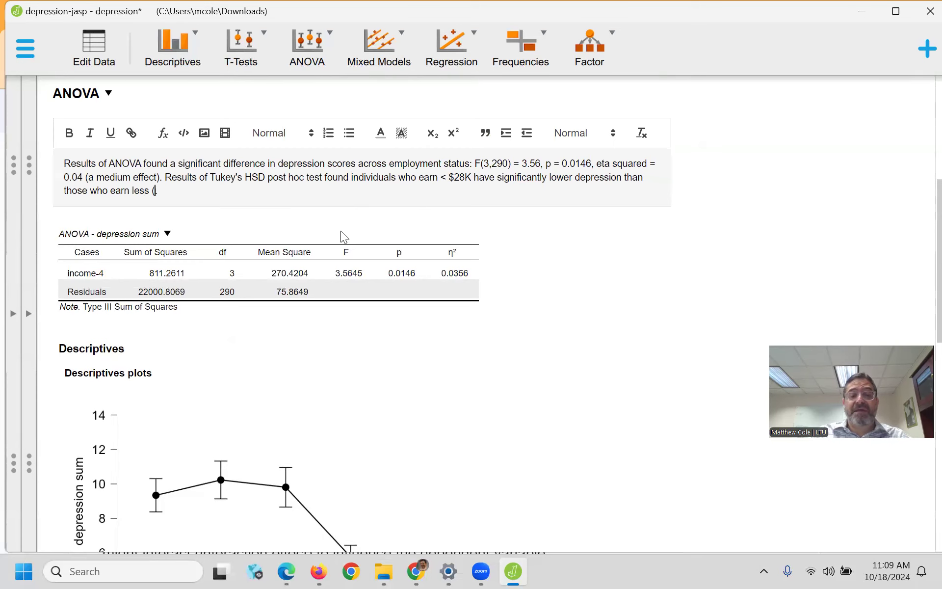
click(341, 231)
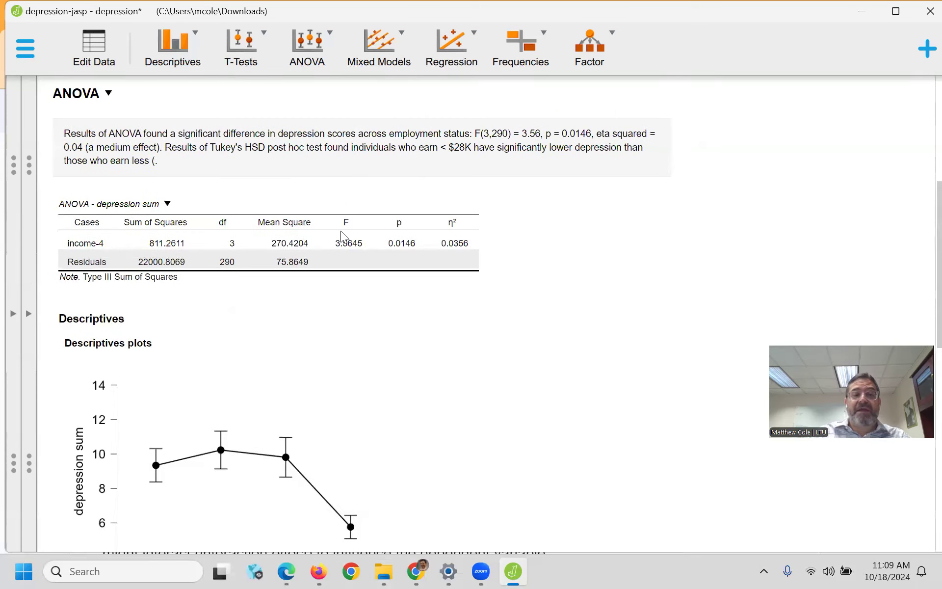
click(158, 161)
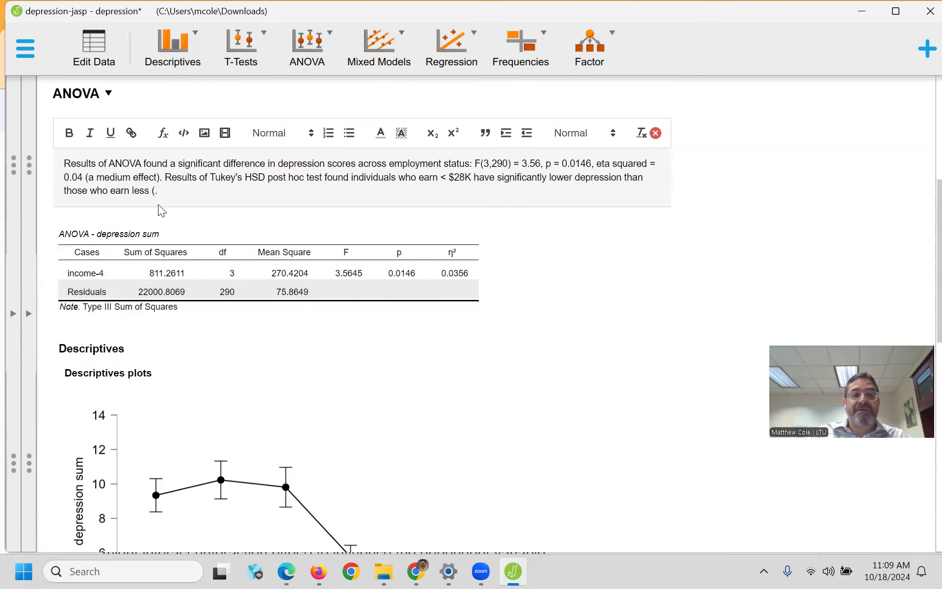
text(at the 90% level o)
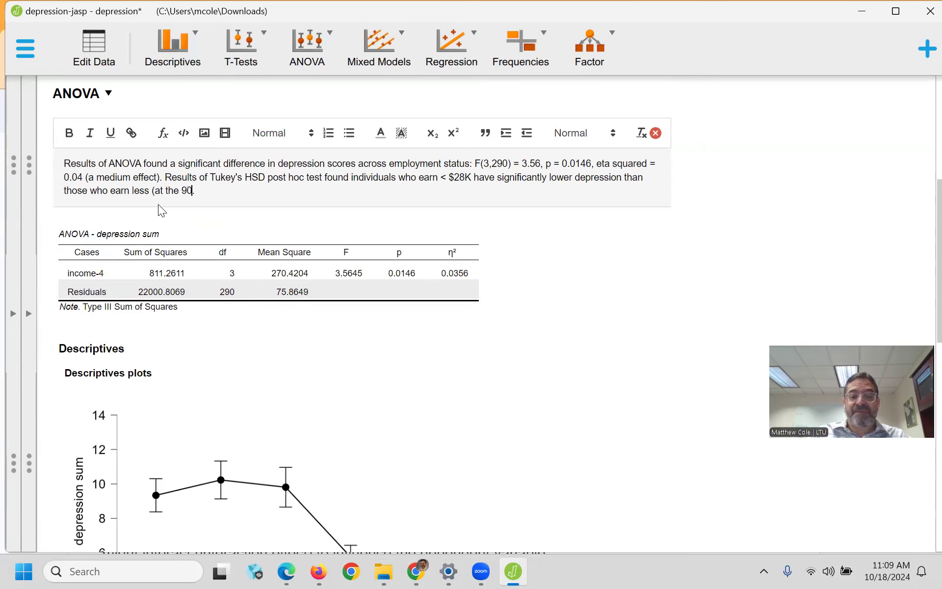
text(f significa)
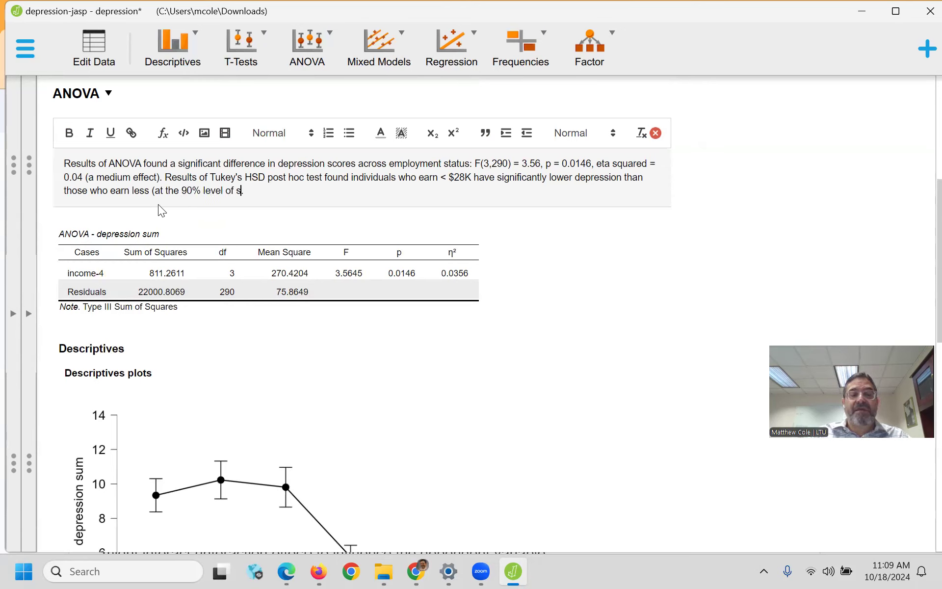
text(nce))
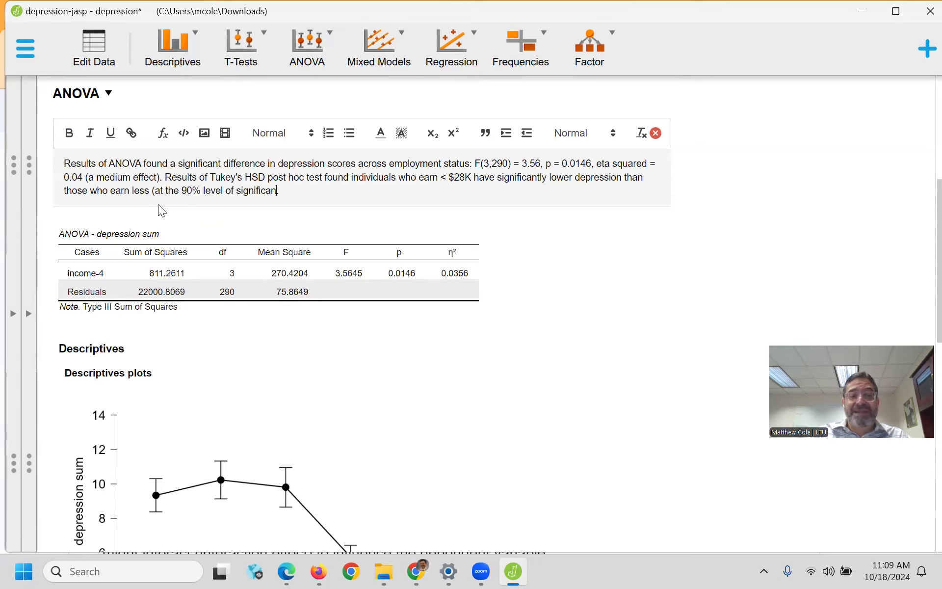
click(240, 237)
- Recheck the income-4 post hoc p-values and change the "<" before "$28K" in the ANOVA note to ">"
scroll(284, 258, down, 7)
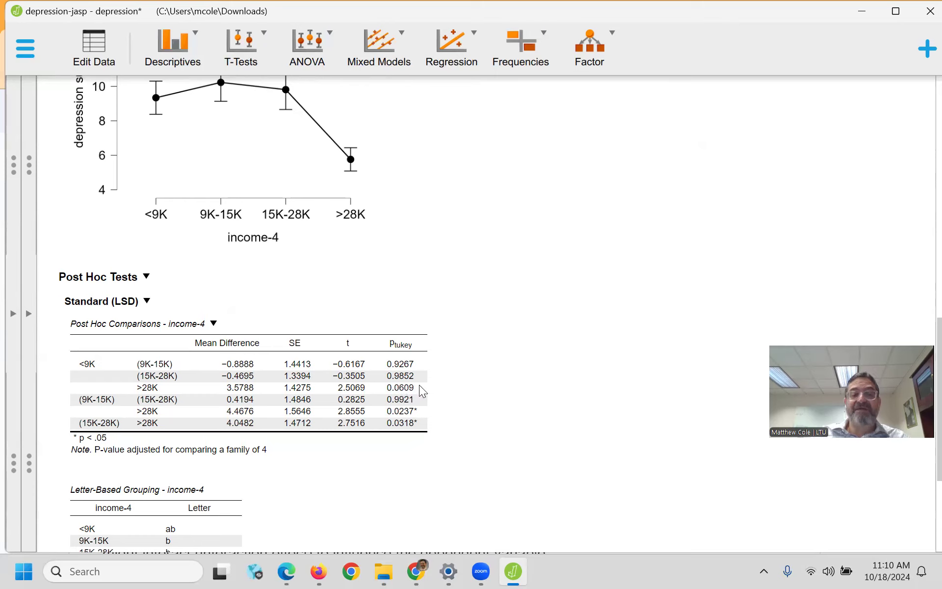
scroll(433, 396, up, 3)
scroll(434, 393, up, 7)
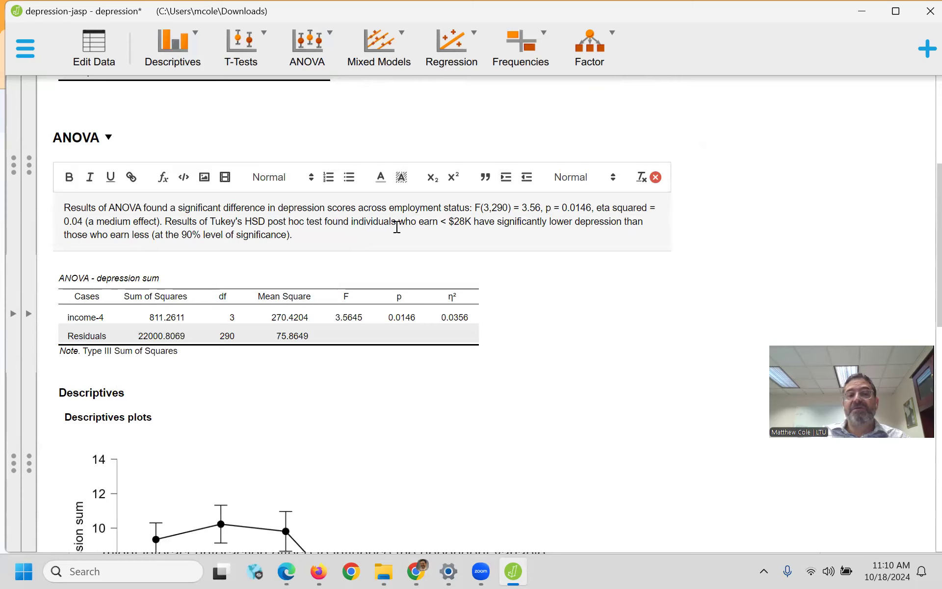
drag(441, 222, 476, 223)
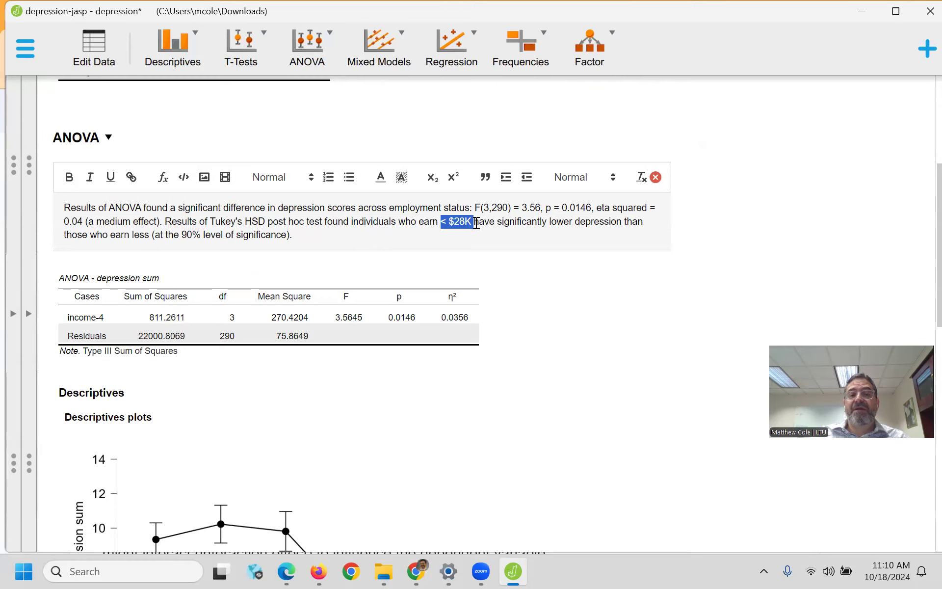
click(444, 222)
key(BackSpace)
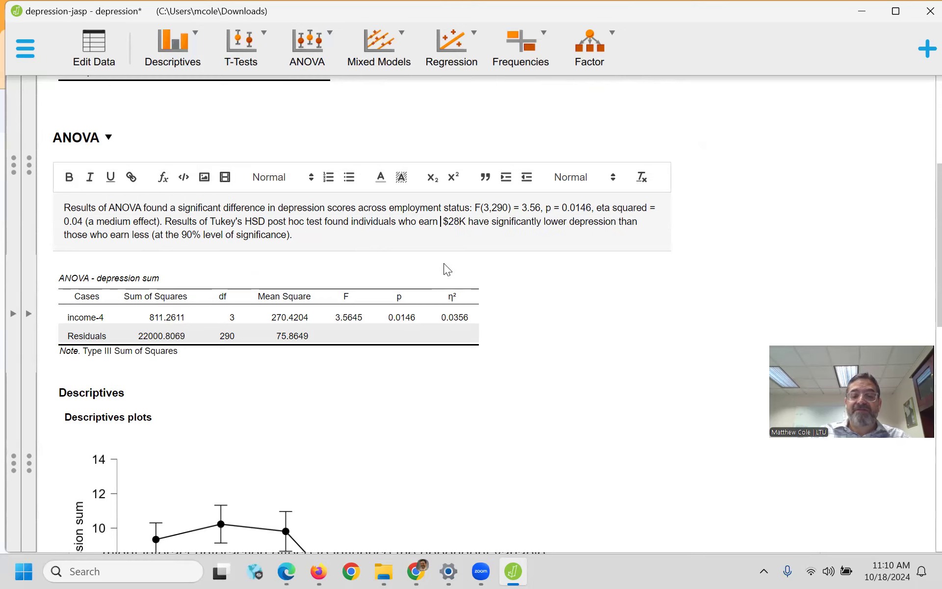
text(>)
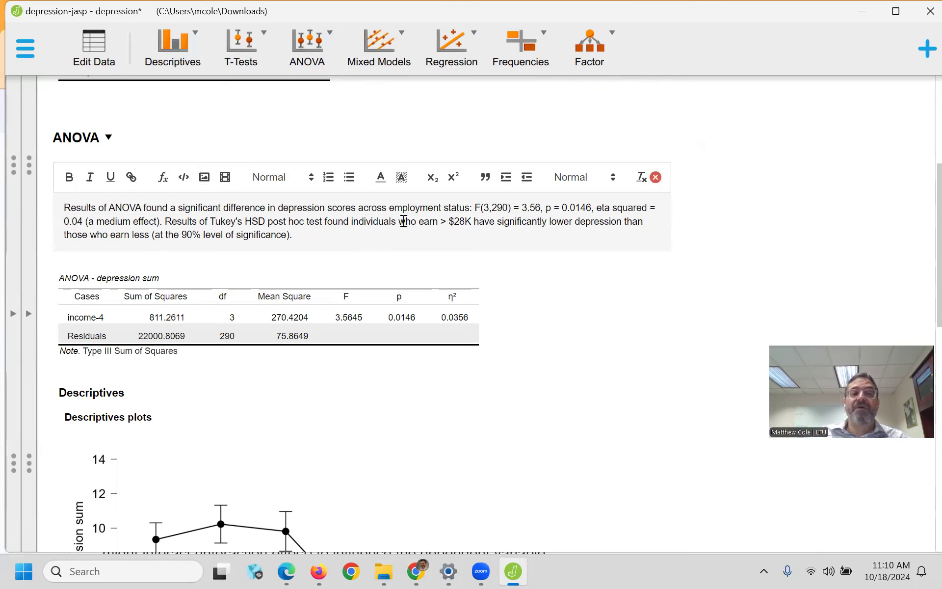
- Insert "than $28K" after "those who earn less" in the ANOVA note's closing phrase
click(150, 234)
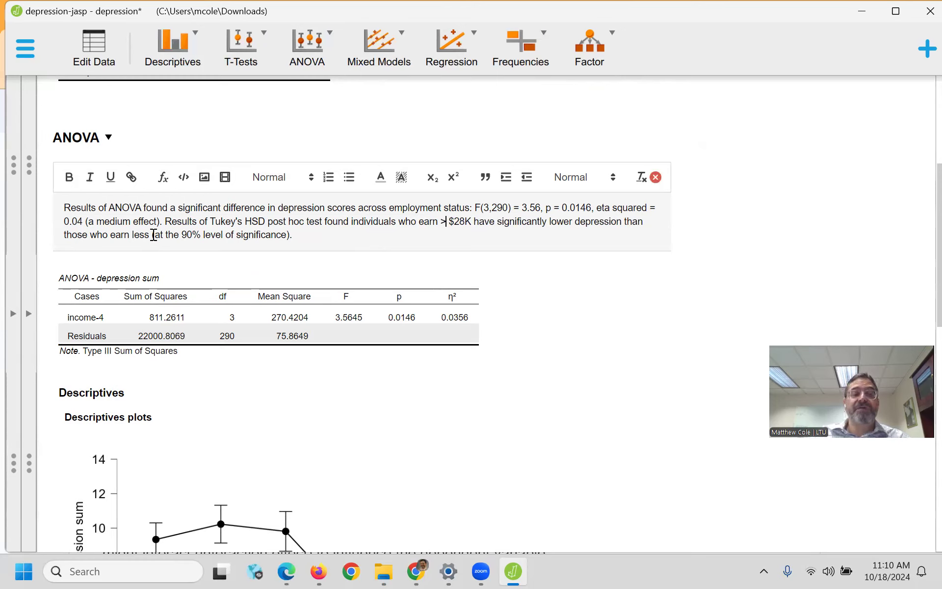
text(than )
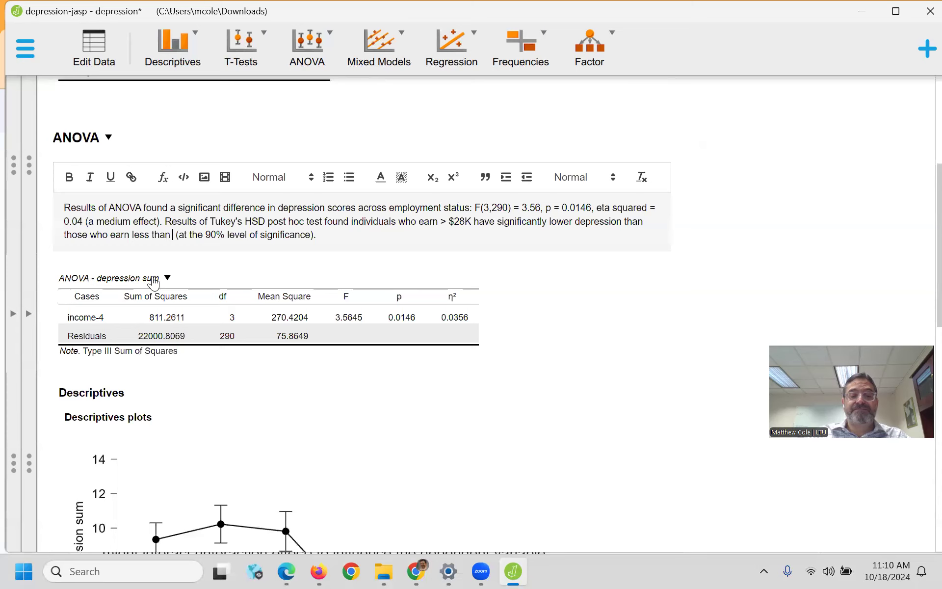
text($28K)
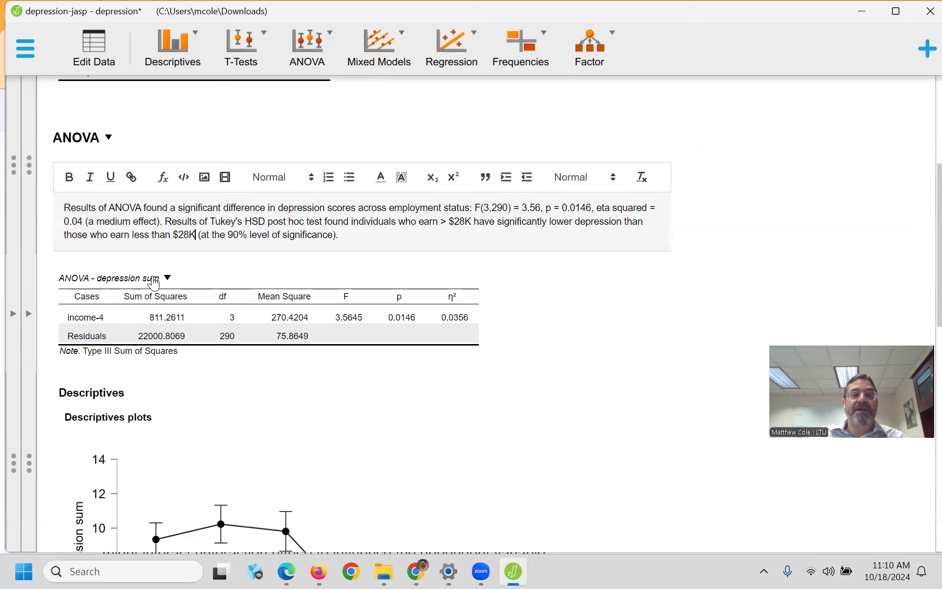
- Switch to the Start Here (Lecture) document in Chrome and read the Two-Way ANOVA section with its gender and income example scenario
mouse_move(425, 572)
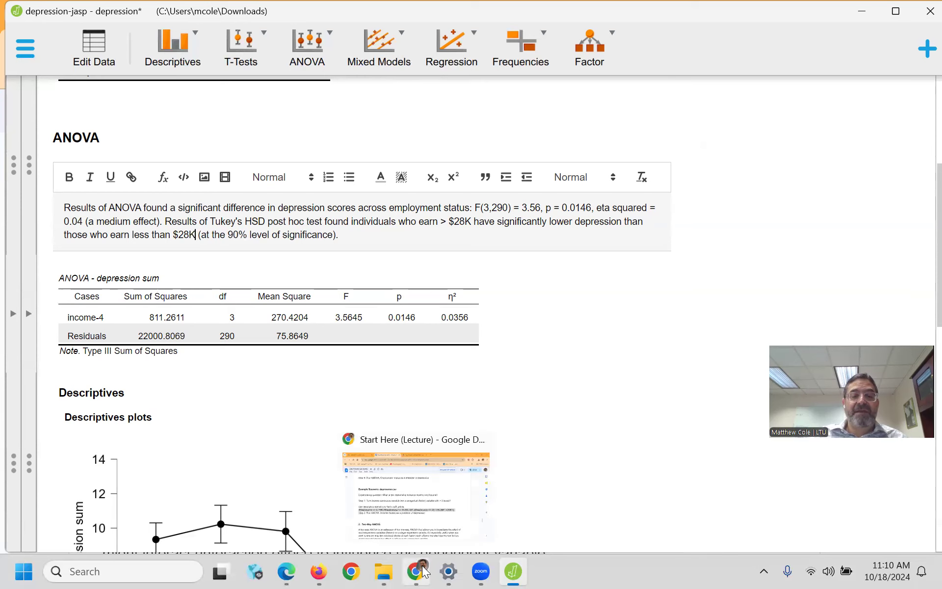
click(425, 502)
scroll(423, 396, down, 3)
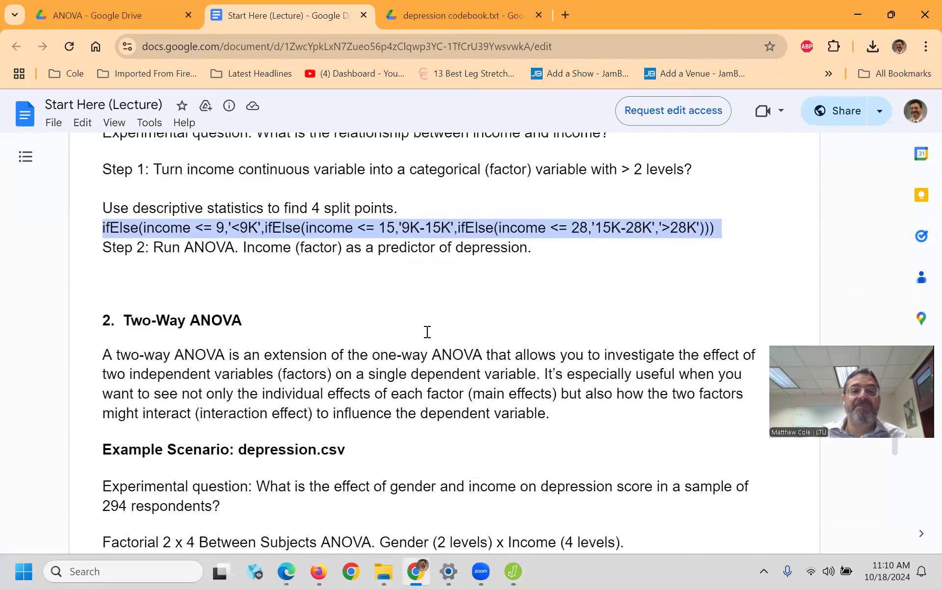
scroll(431, 301, down, 2)
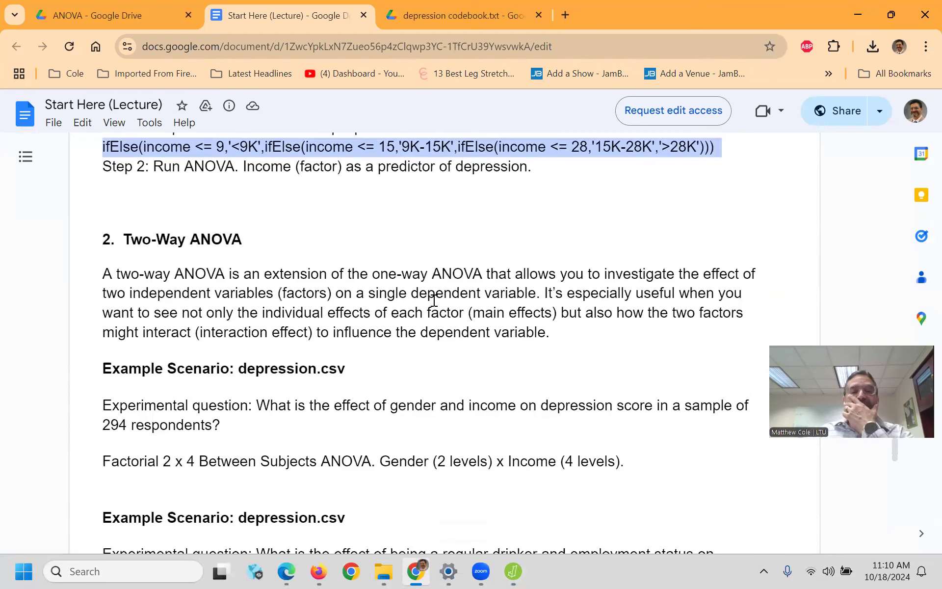
scroll(433, 300, down, 3)
scroll(366, 241, up, 2)
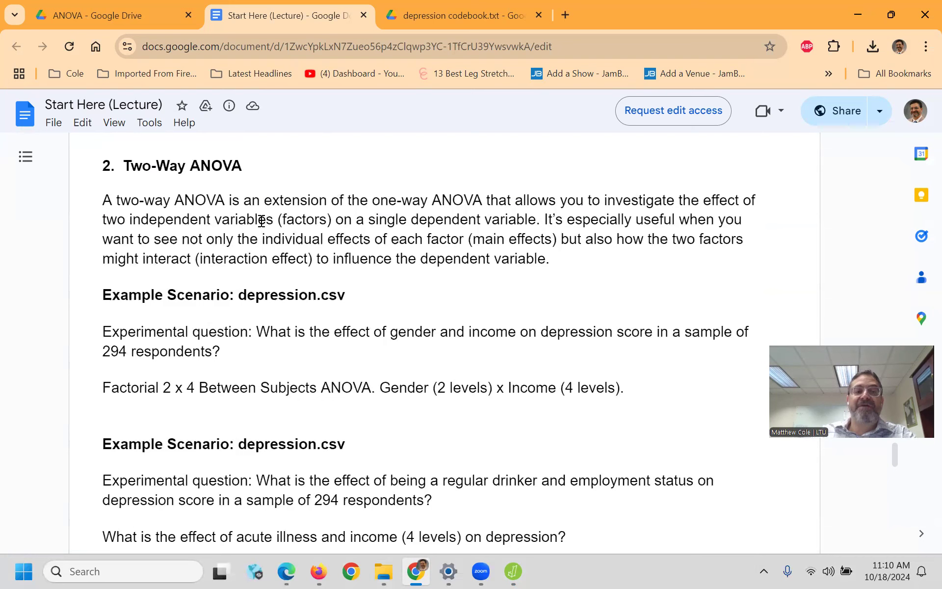
drag(125, 167, 198, 169)
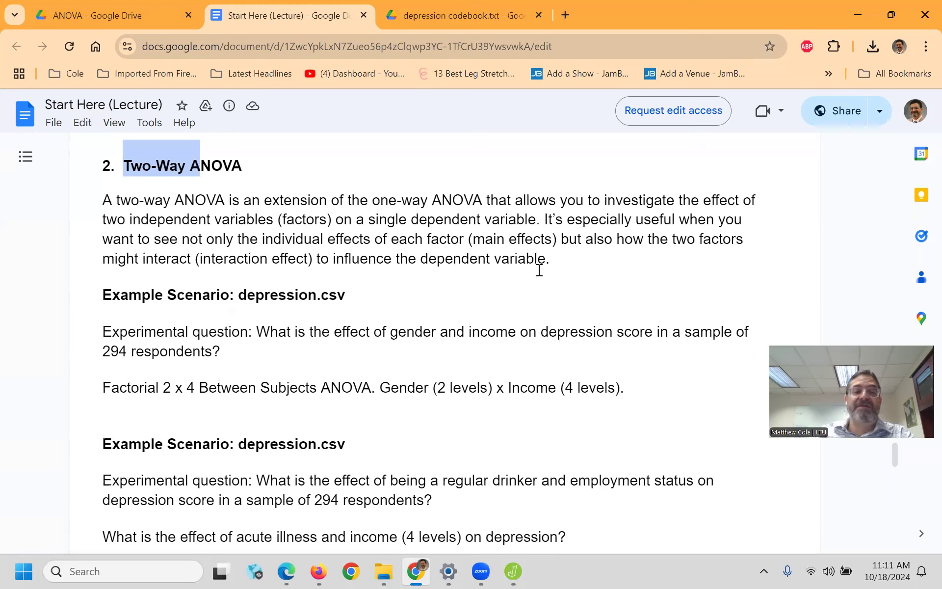
scroll(545, 270, down, 2)
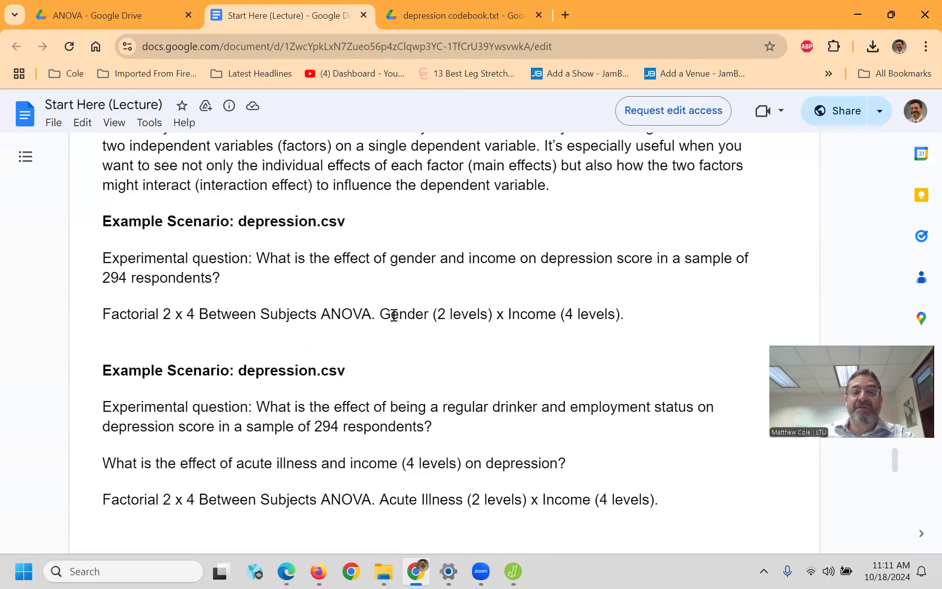
- Return to JASP and add sex as a second fixed factor alongside income-4 in the ANOVA of depression sum
click(512, 571)
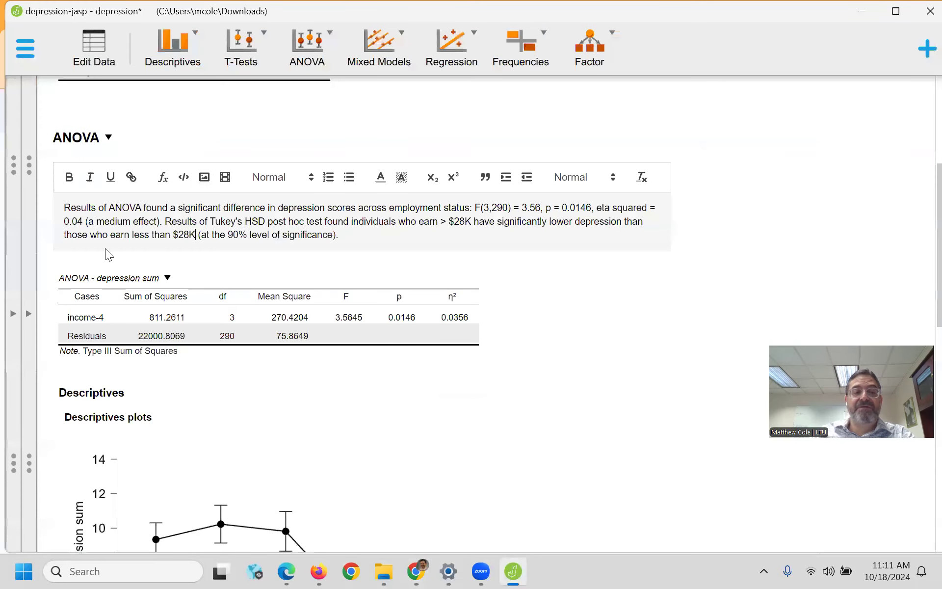
click(28, 313)
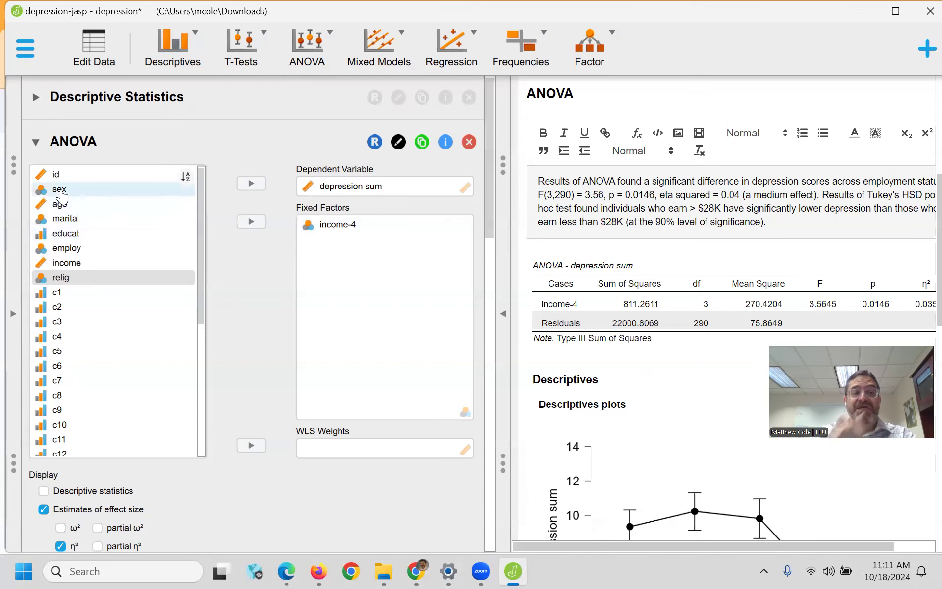
click(60, 189)
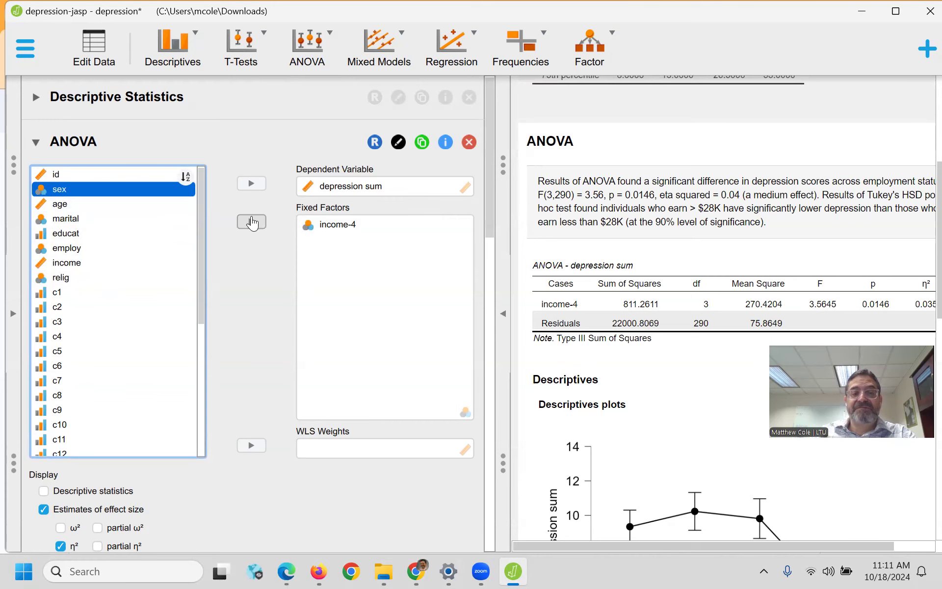
click(252, 223)
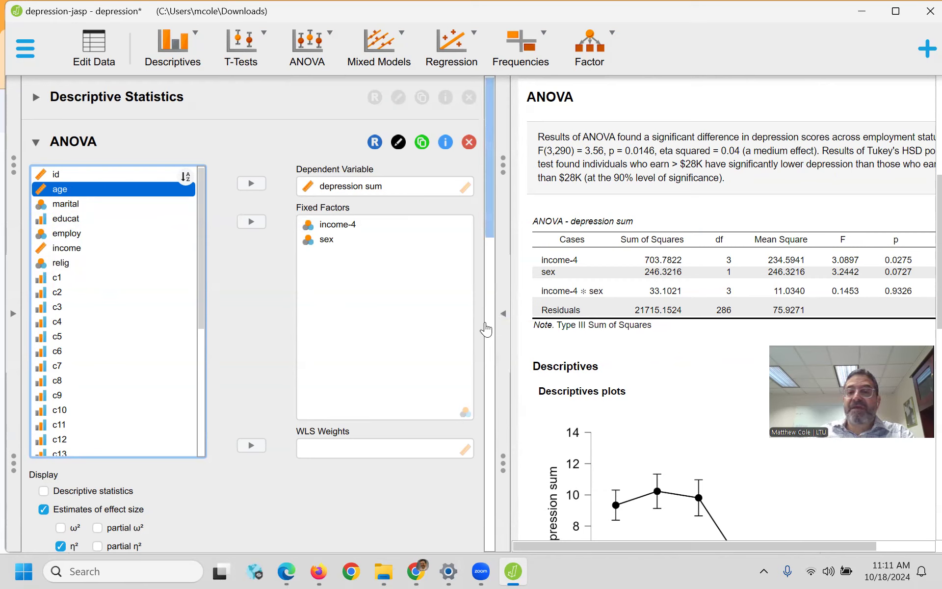
- Add sex and the income-4 * sex interaction to the ANOVA's post hoc tests
scroll(486, 343, down, 8)
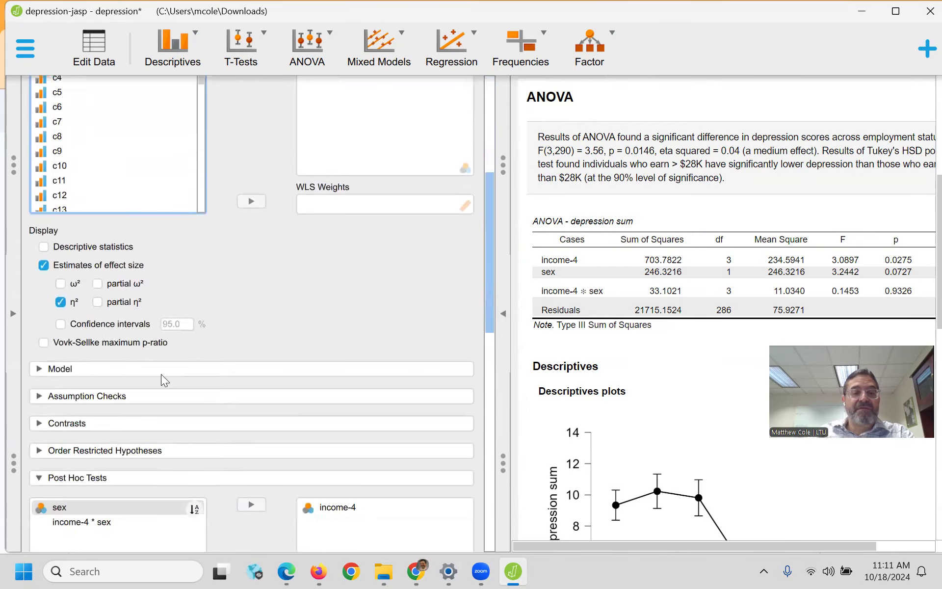
scroll(227, 296, down, 5)
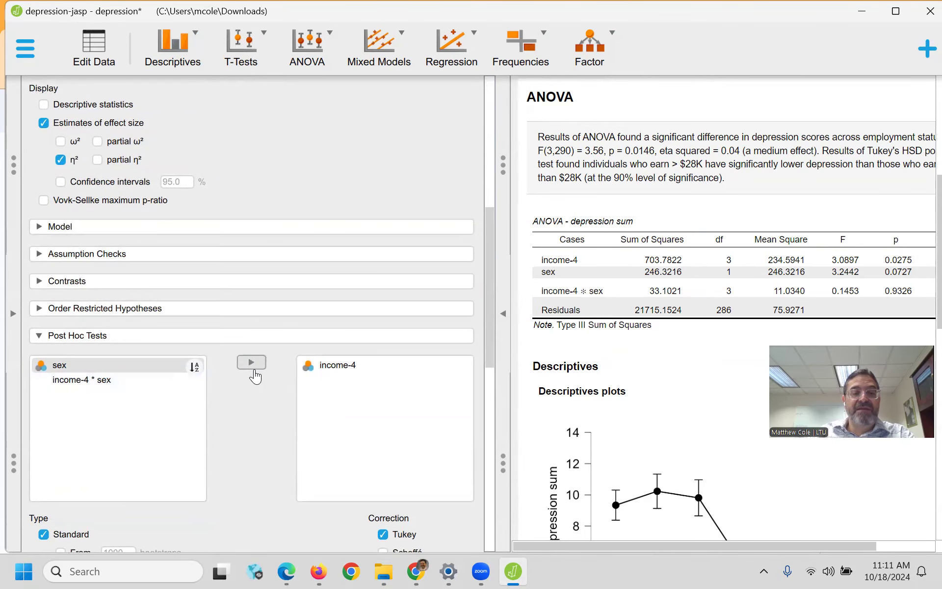
click(253, 372)
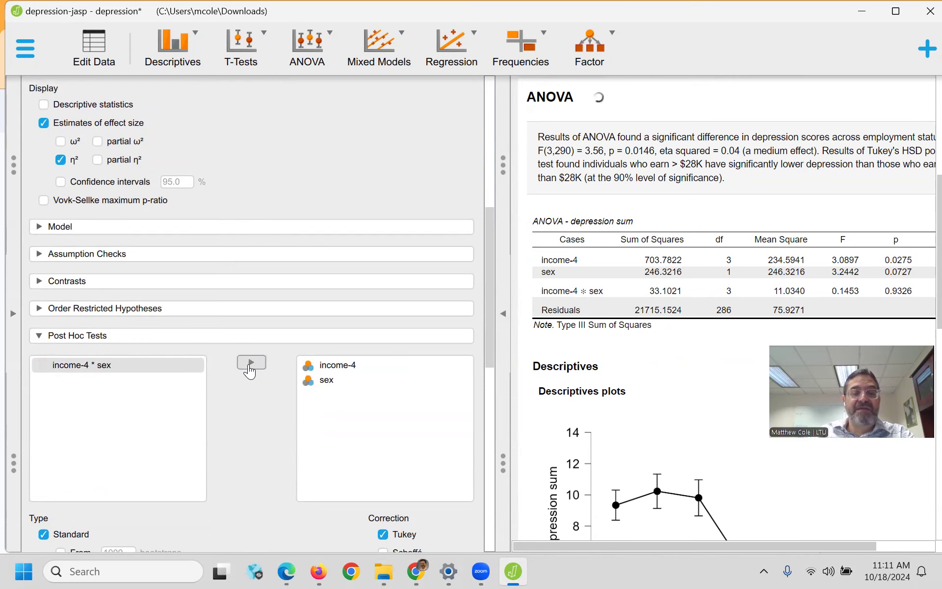
click(249, 369)
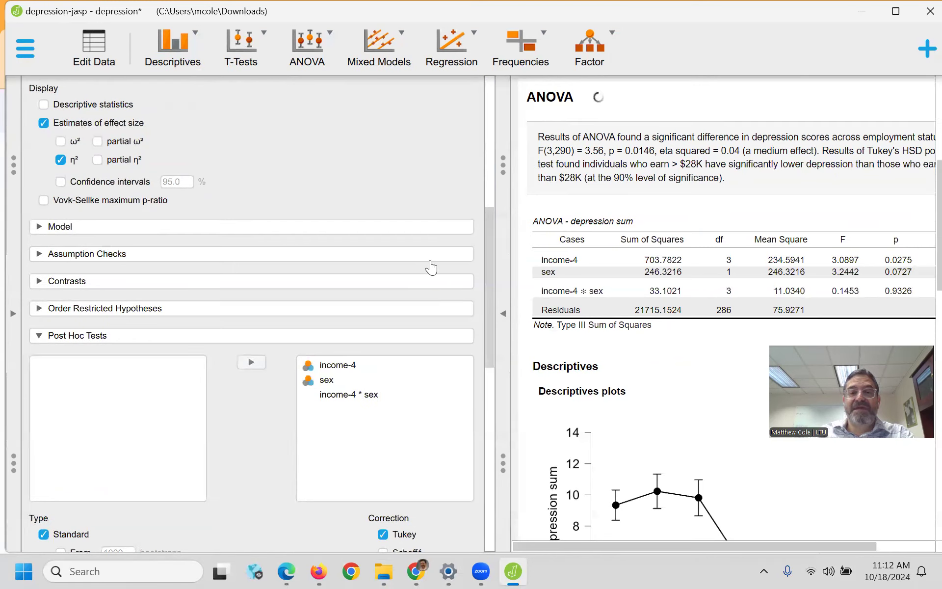
- Split the ANOVA's descriptives plot by sex as separate lines, keeping income-4 on the horizontal axis
scroll(431, 267, down, 3)
drag(490, 319, 486, 466)
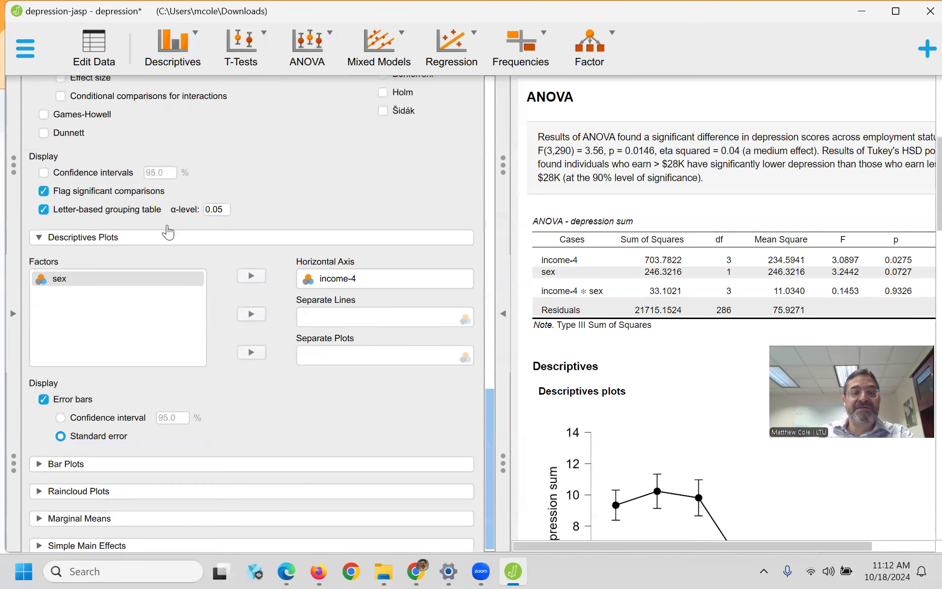
scroll(162, 234, down, 1)
click(57, 240)
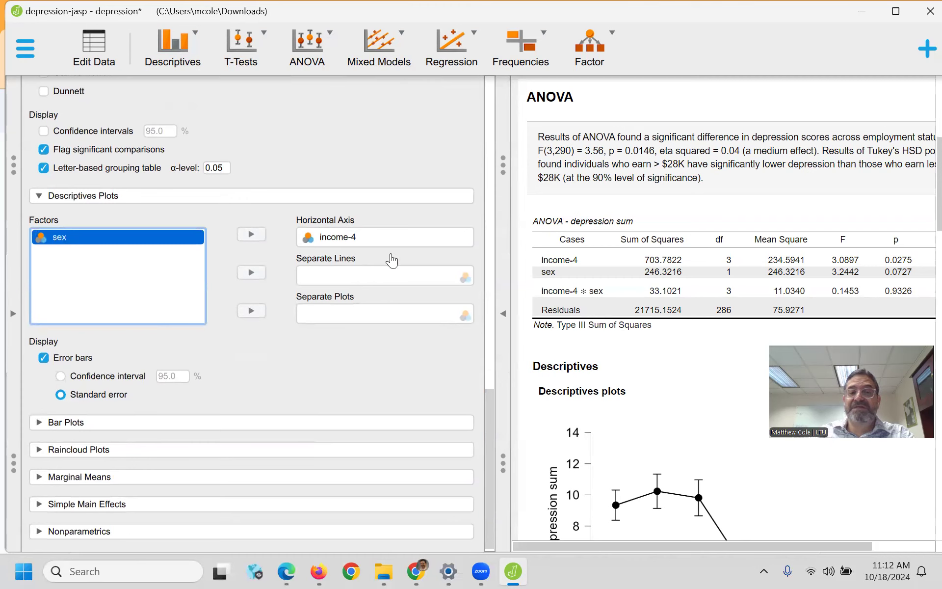
scroll(680, 388, down, 3)
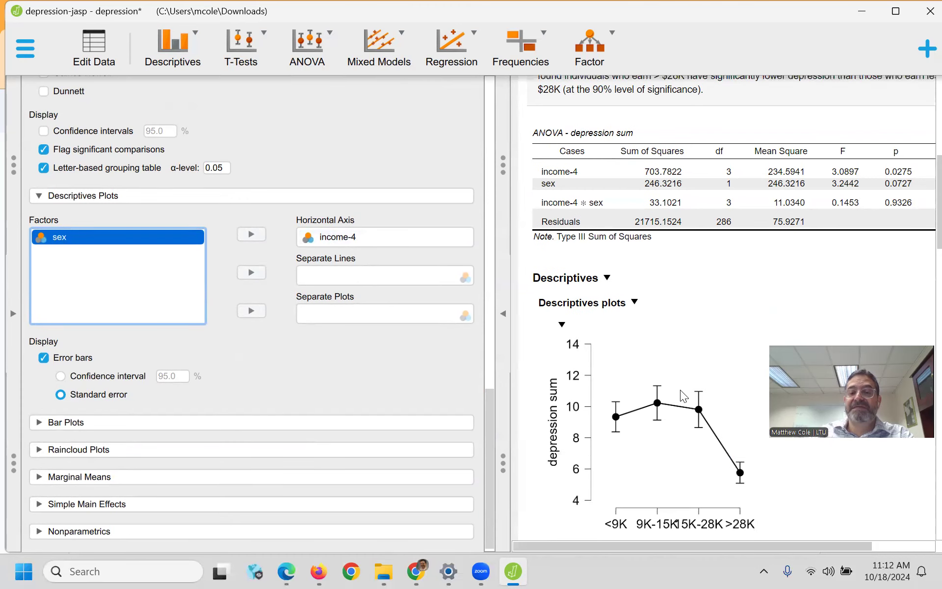
scroll(680, 389, down, 3)
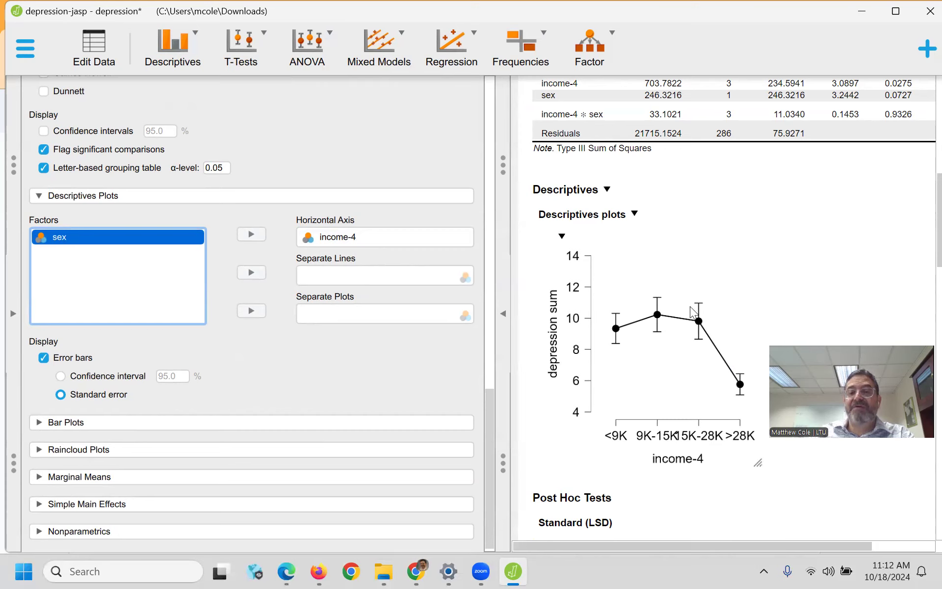
click(251, 272)
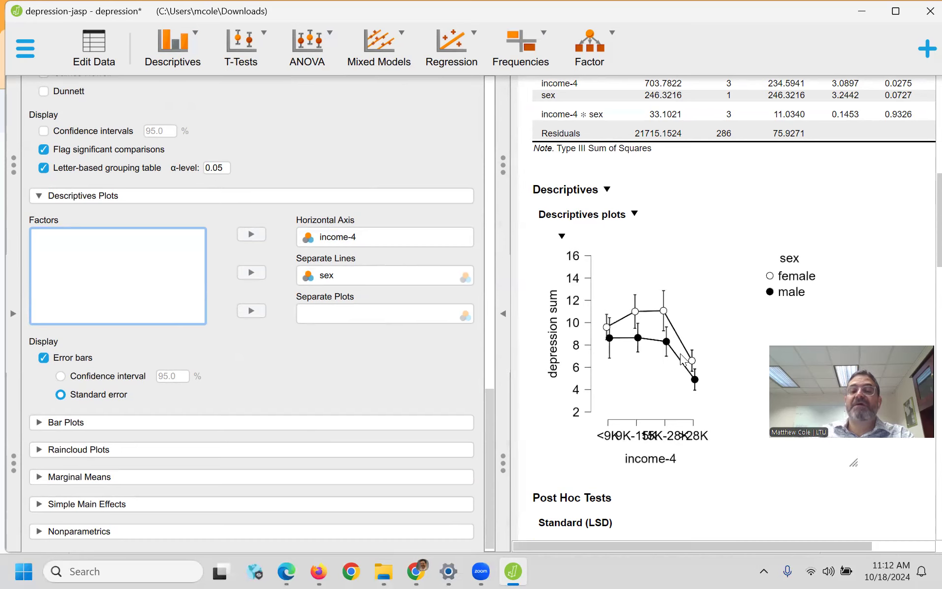
- Hide the analysis settings to give the results full width, and enlarge the descriptives plot to space out its income-4 labels
click(500, 312)
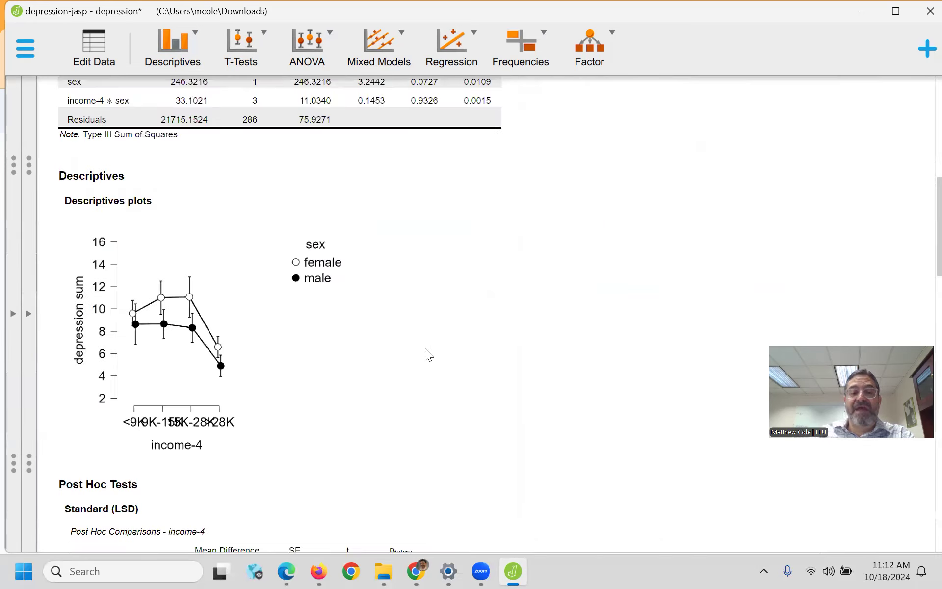
drag(400, 450, 488, 465)
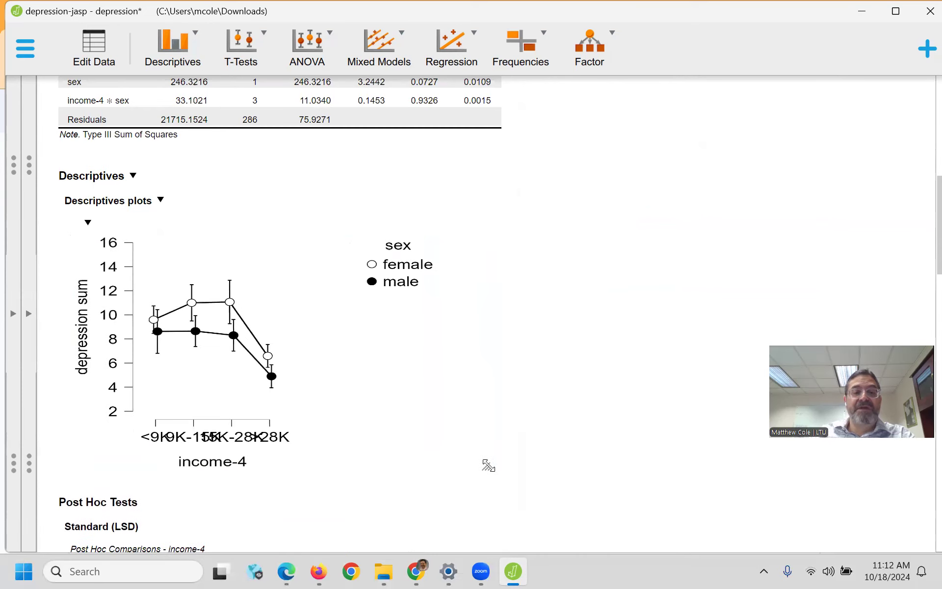
scroll(529, 431, up, 4)
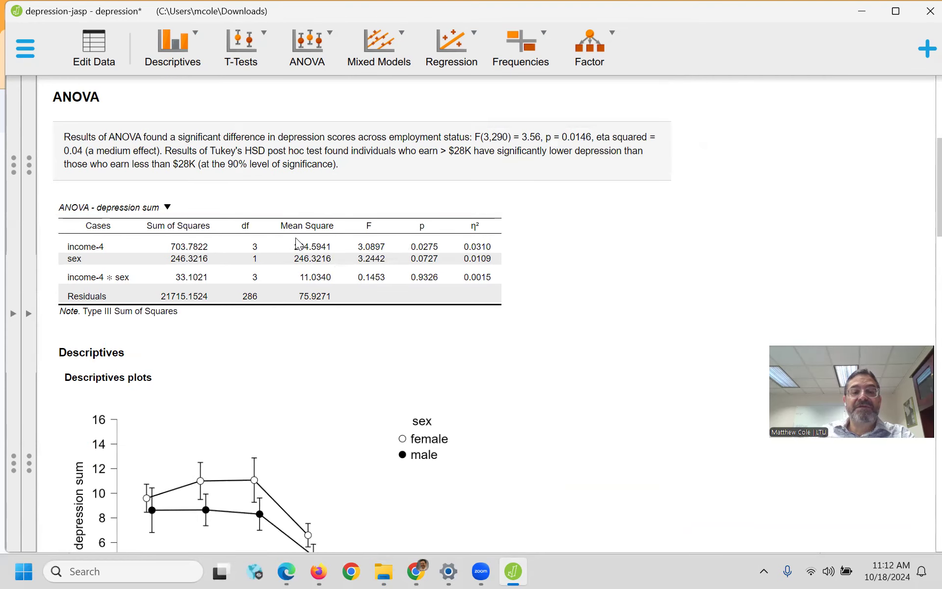
click(78, 251)
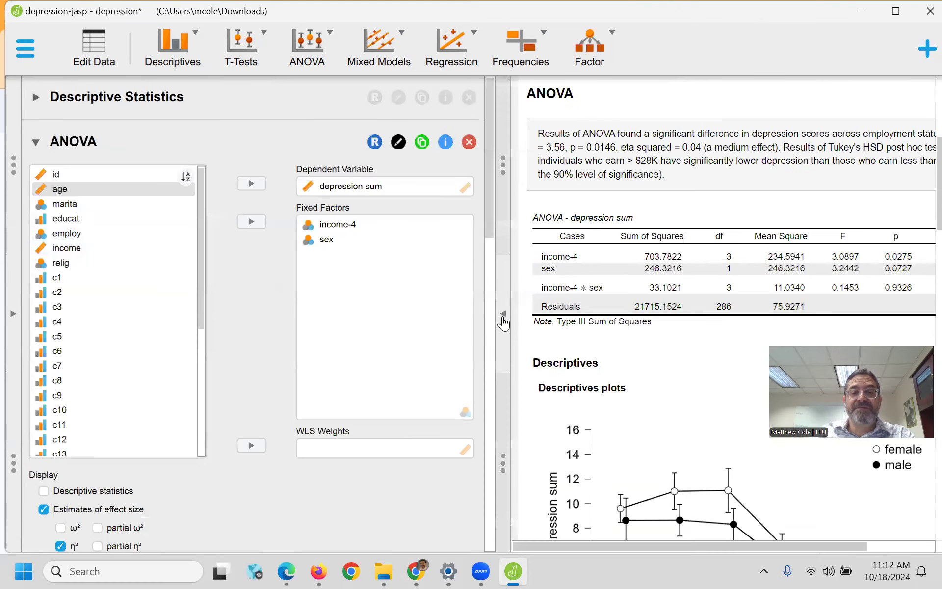
click(503, 319)
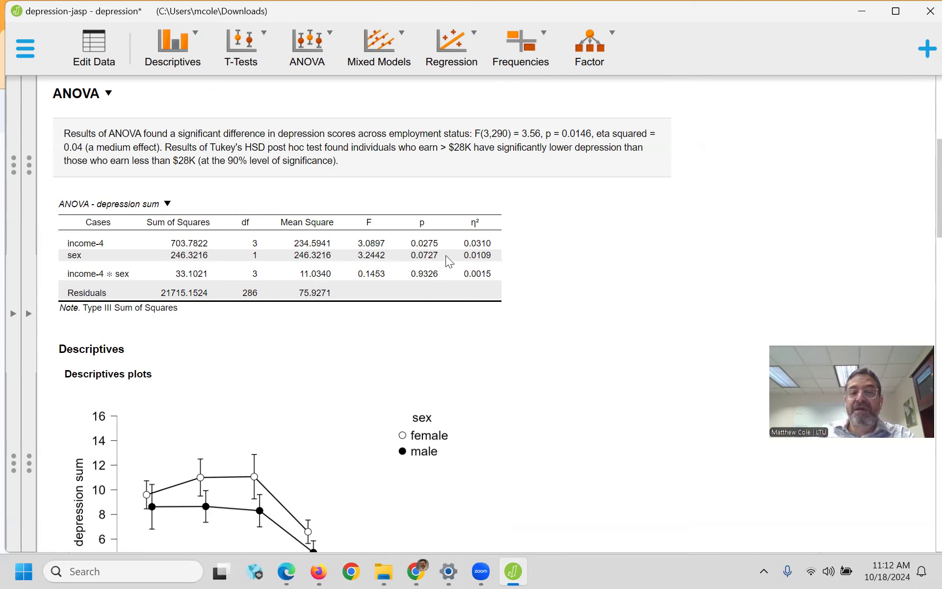
- Examine the two-way ANOVA table, the plot by sex, and the post hoc comparisons and letter groupings for income-4 and sex
scroll(452, 251, down, 1)
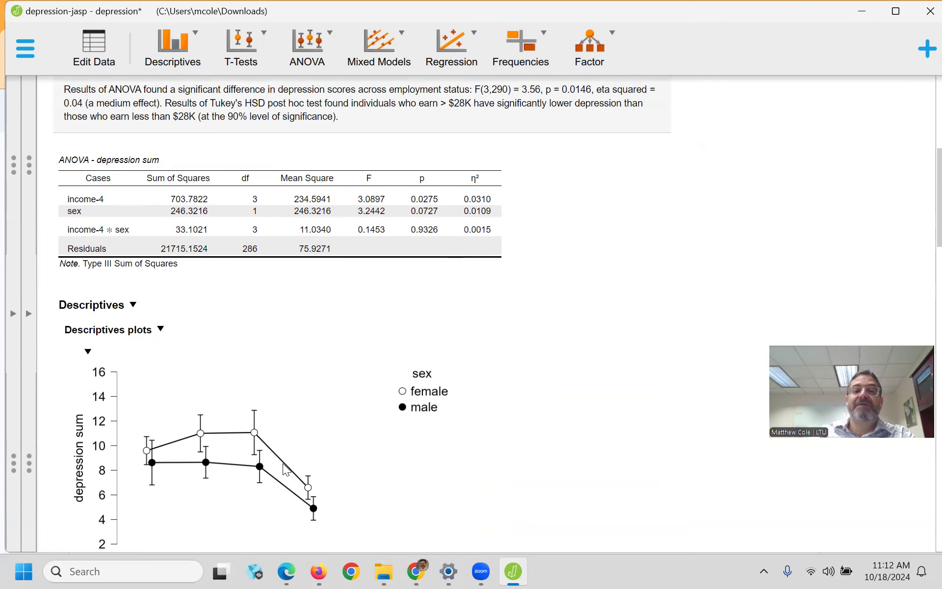
scroll(277, 469, down, 1)
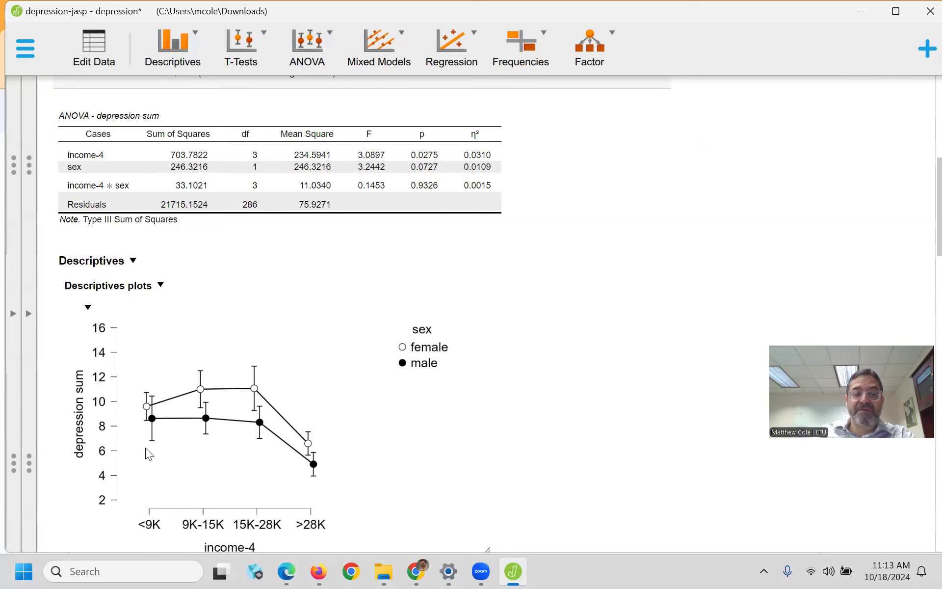
scroll(347, 403, up, 1)
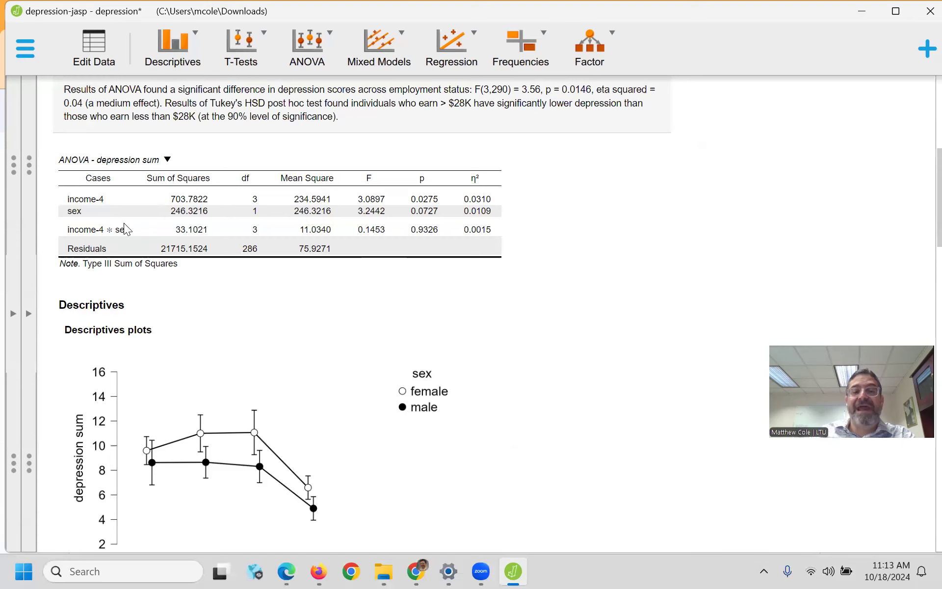
scroll(334, 357, down, 5)
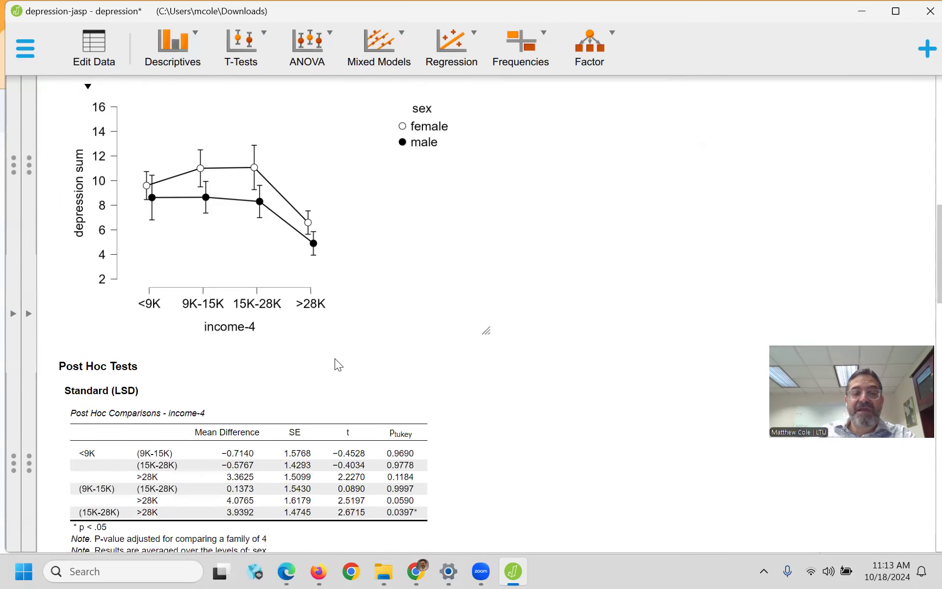
scroll(335, 360, down, 4)
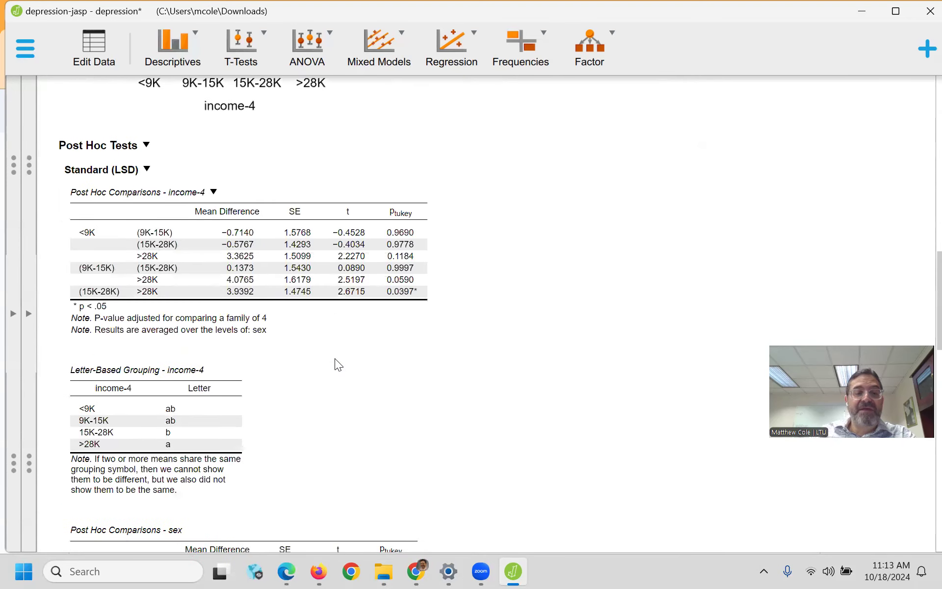
scroll(335, 360, down, 6)
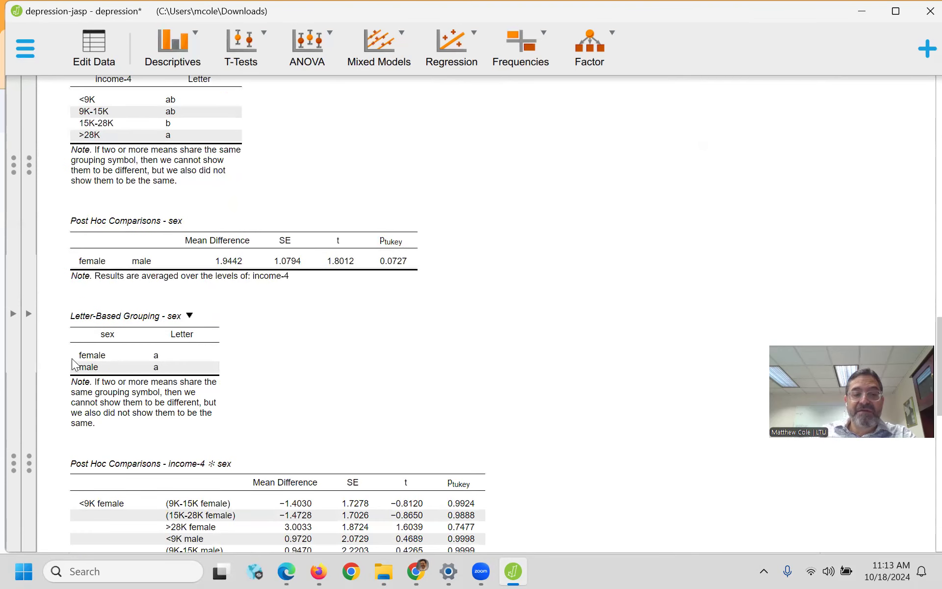
scroll(215, 338, up, 1)
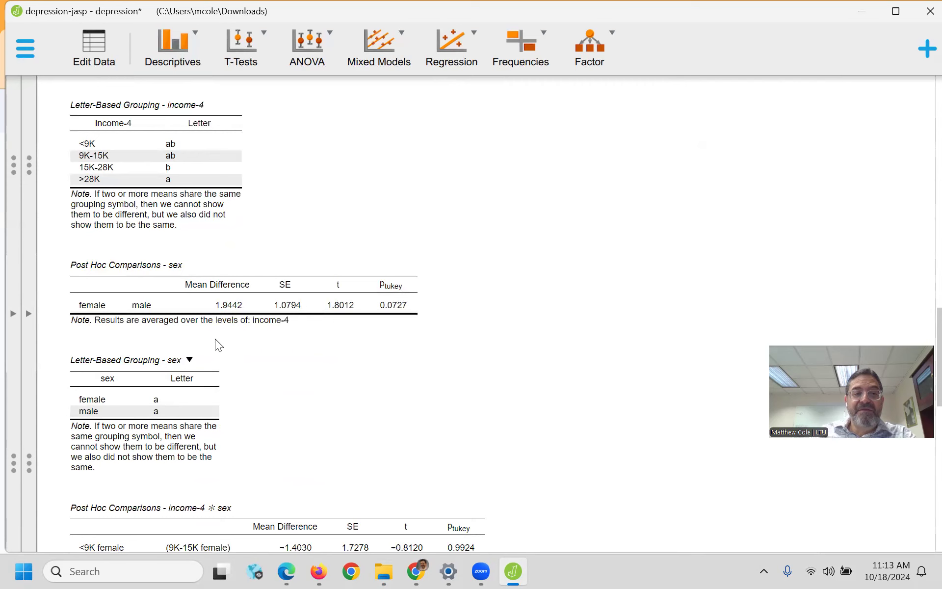
scroll(233, 316, up, 1)
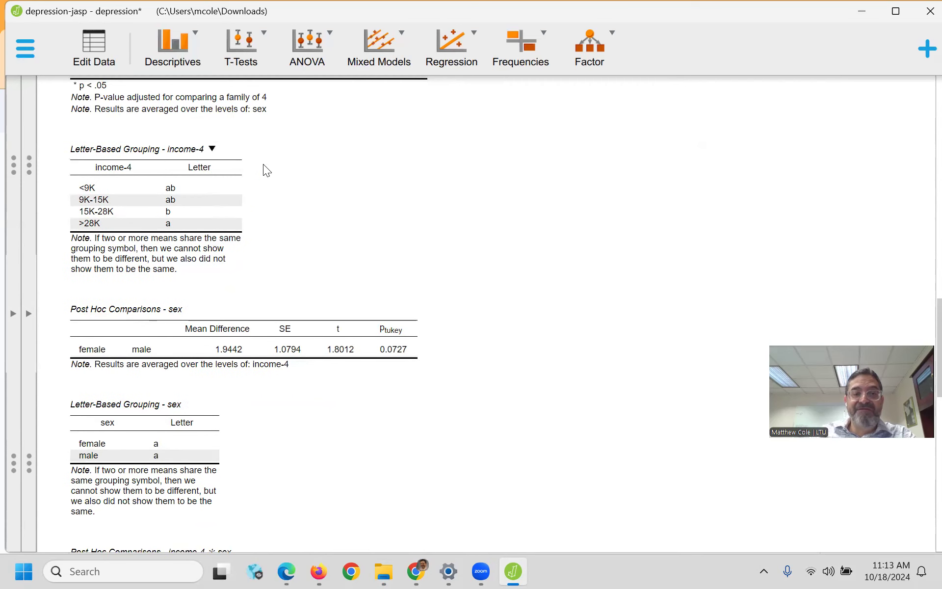
scroll(242, 227, up, 3)
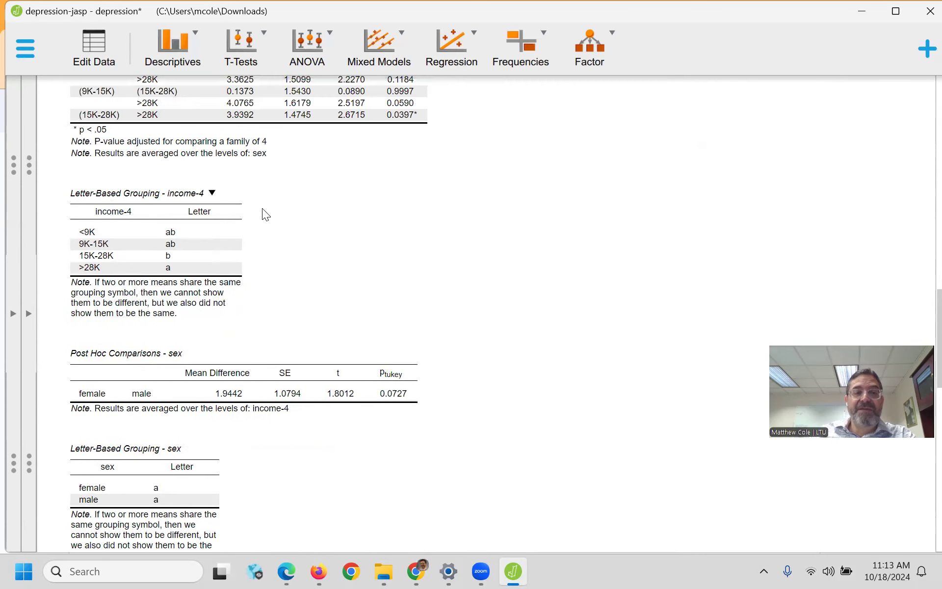
scroll(240, 155, up, 1)
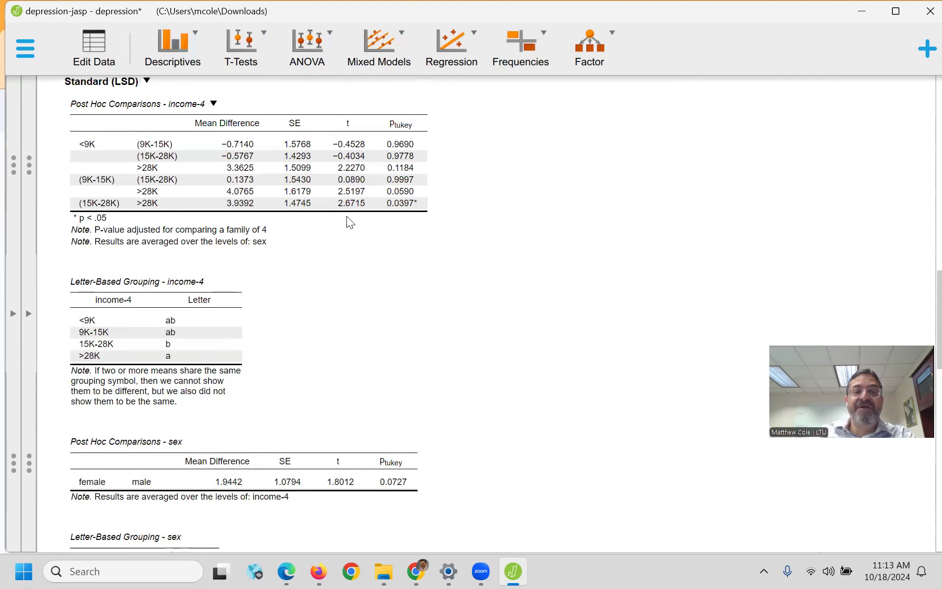
scroll(389, 247, down, 2)
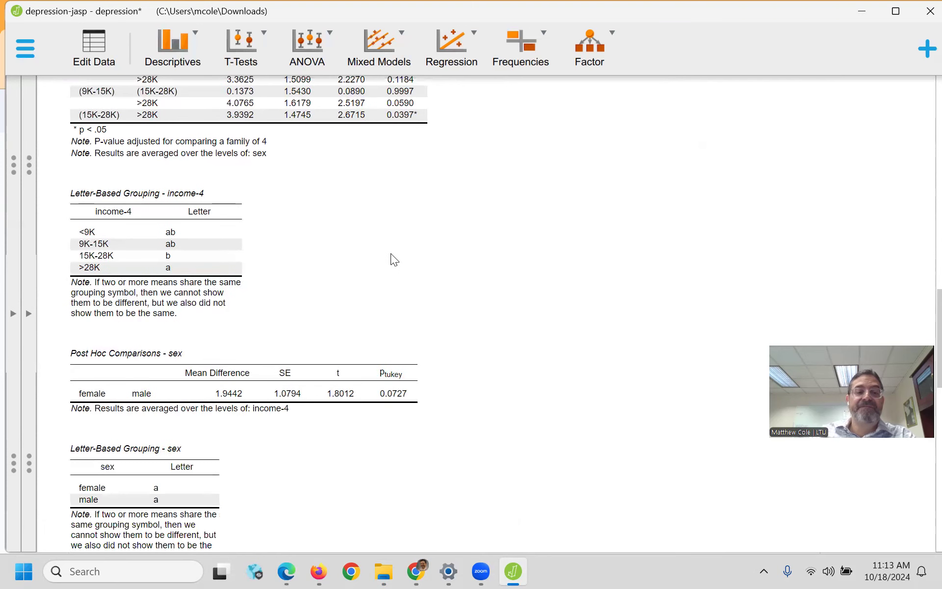
scroll(396, 290, up, 2)
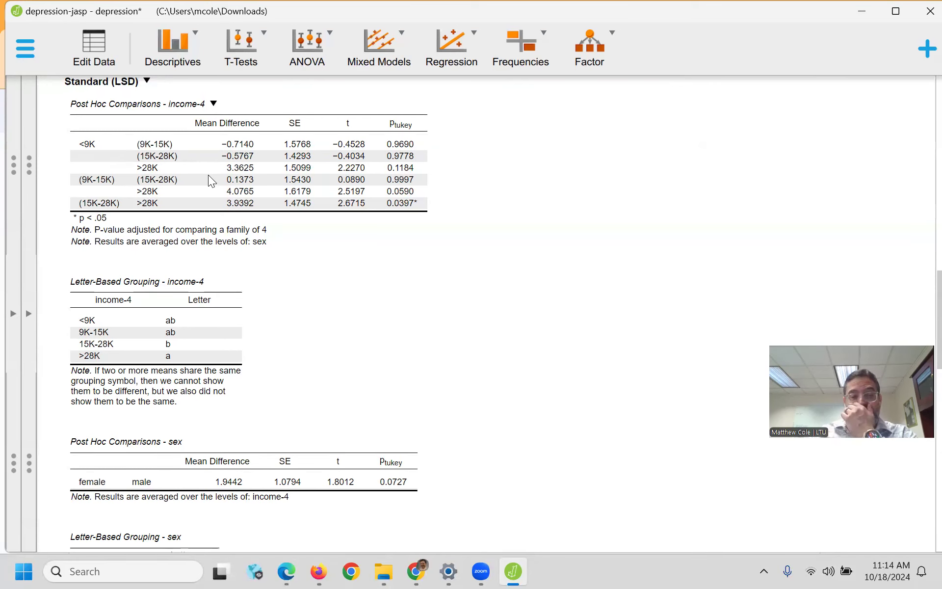
scroll(221, 184, down, 1)
scroll(269, 242, down, 3)
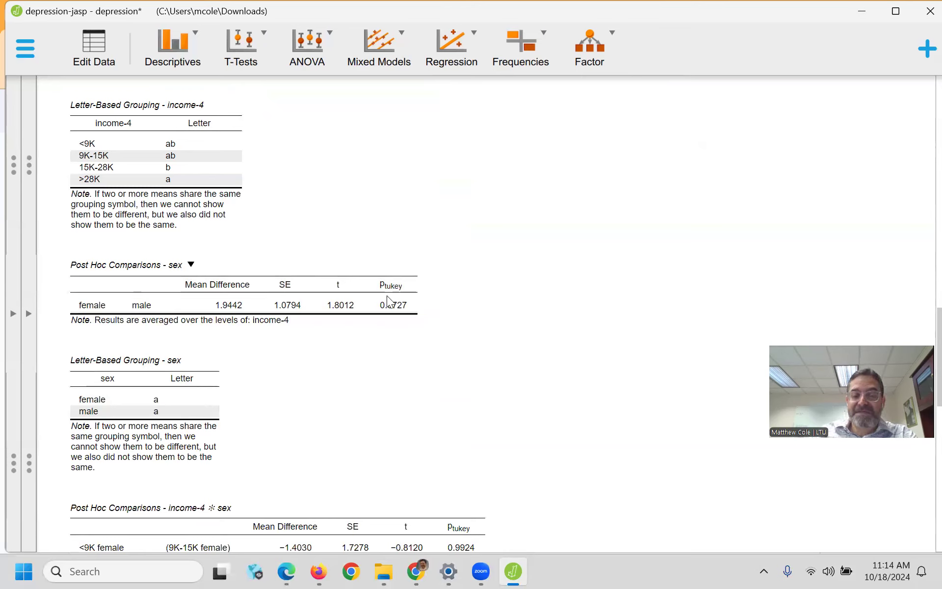
- Examine the income-4 * sex post hoc comparisons and letter-based grouping, comparing them with the ANOVA table and descriptives plot
scroll(490, 351, up, 15)
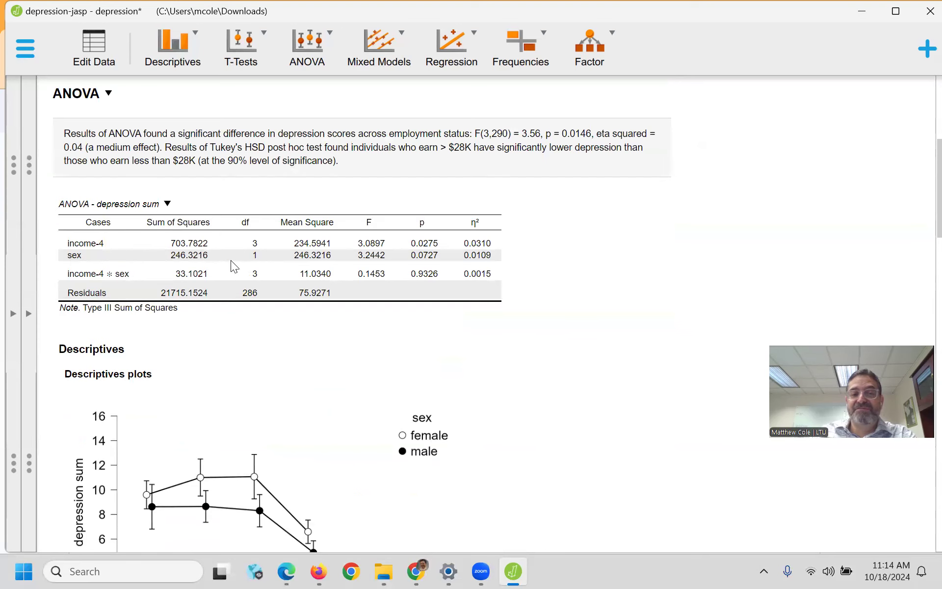
scroll(447, 359, down, 1)
scroll(444, 353, down, 20)
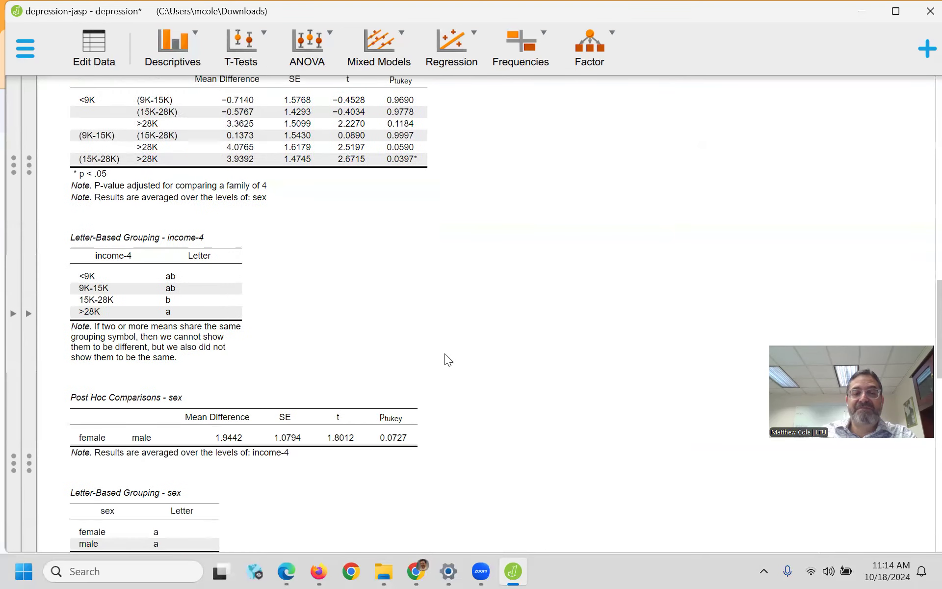
scroll(425, 363, down, 9)
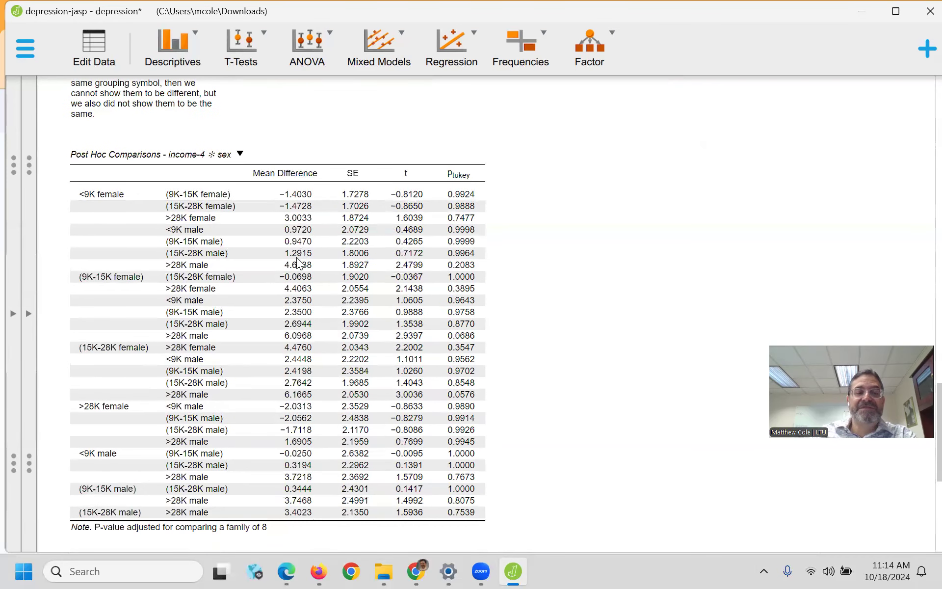
scroll(309, 333, down, 6)
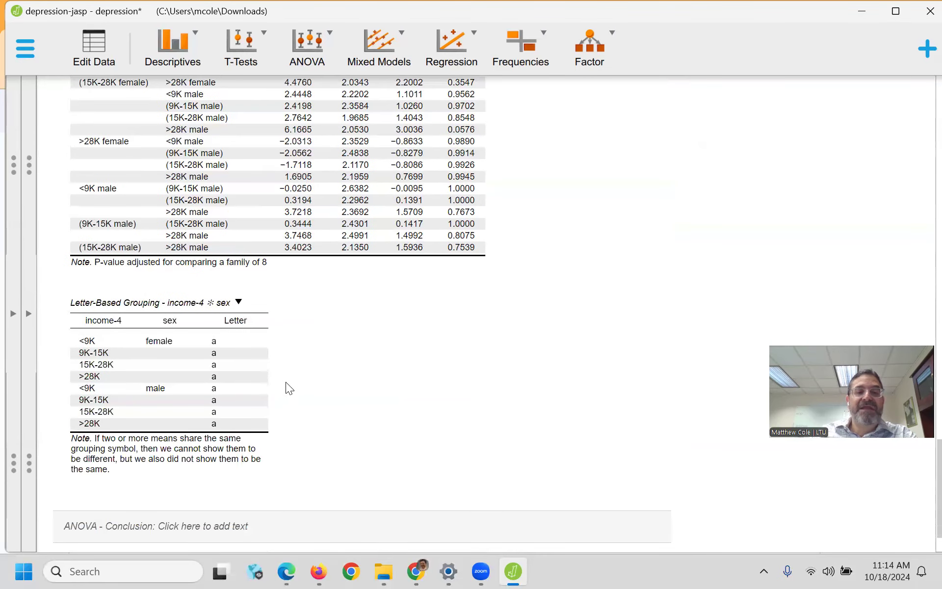
scroll(324, 408, up, 3)
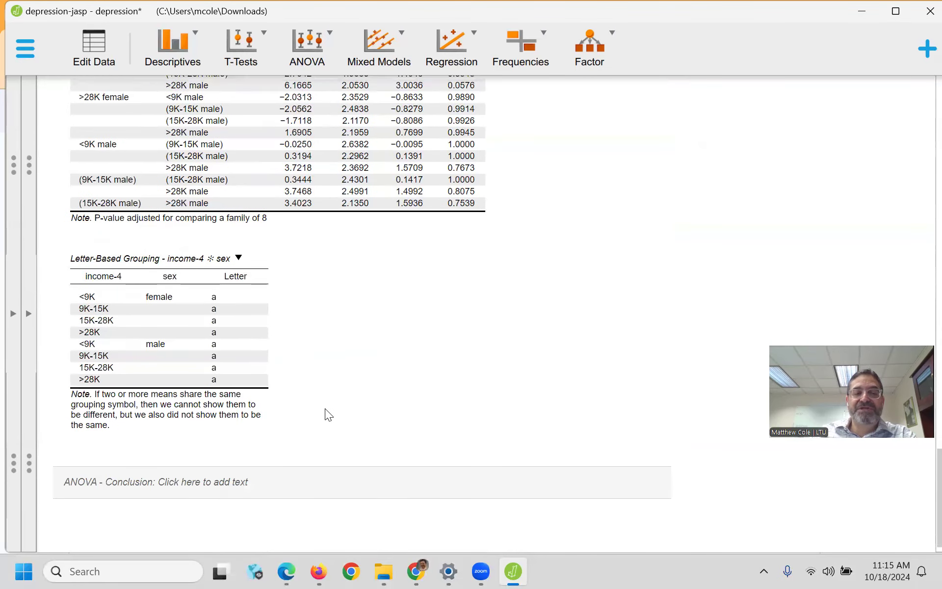
scroll(394, 425, down, 5)
scroll(394, 425, up, 11)
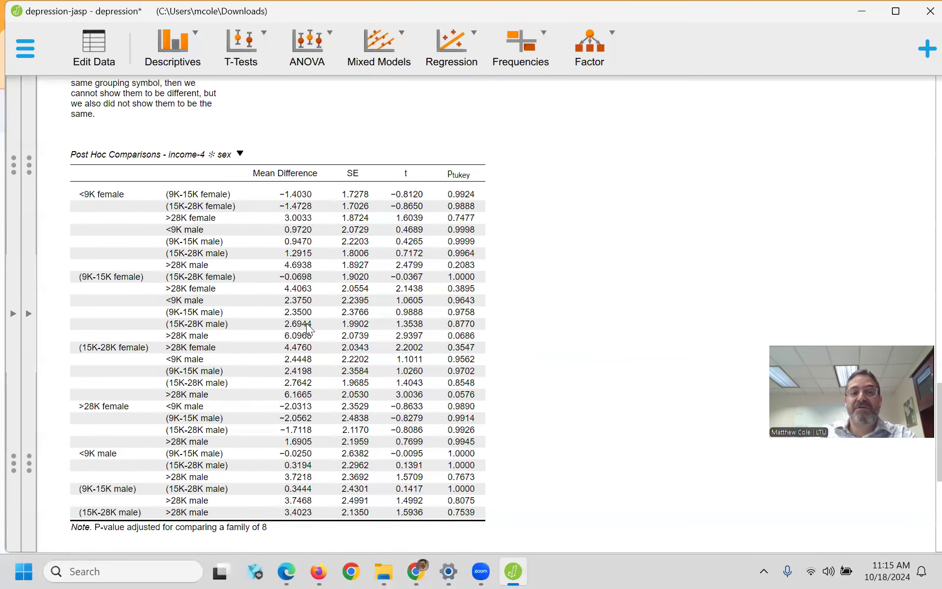
scroll(306, 322, up, 15)
scroll(306, 322, up, 6)
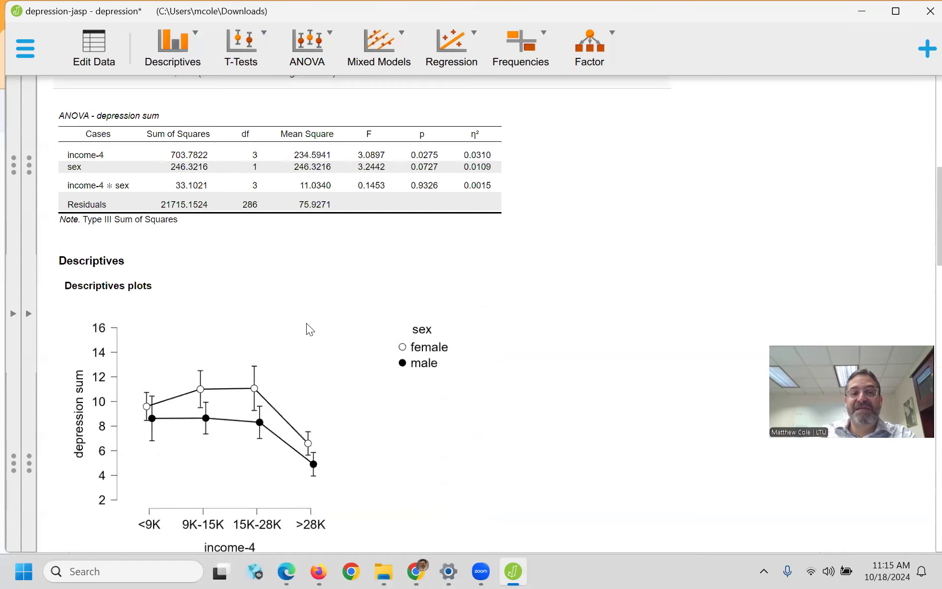
scroll(438, 315, down, 20)
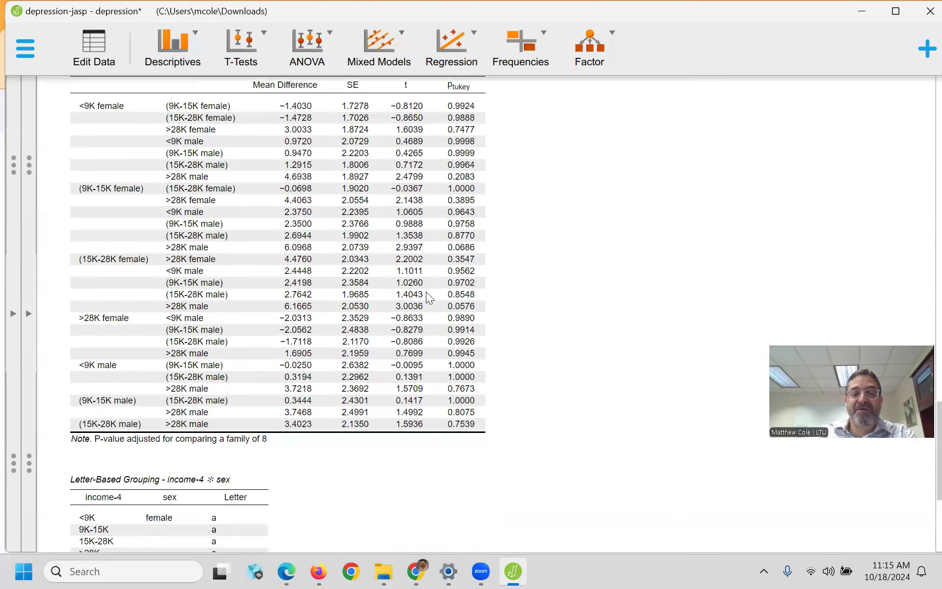
scroll(486, 340, down, 4)
scroll(477, 367, up, 7)
scroll(477, 373, up, 2)
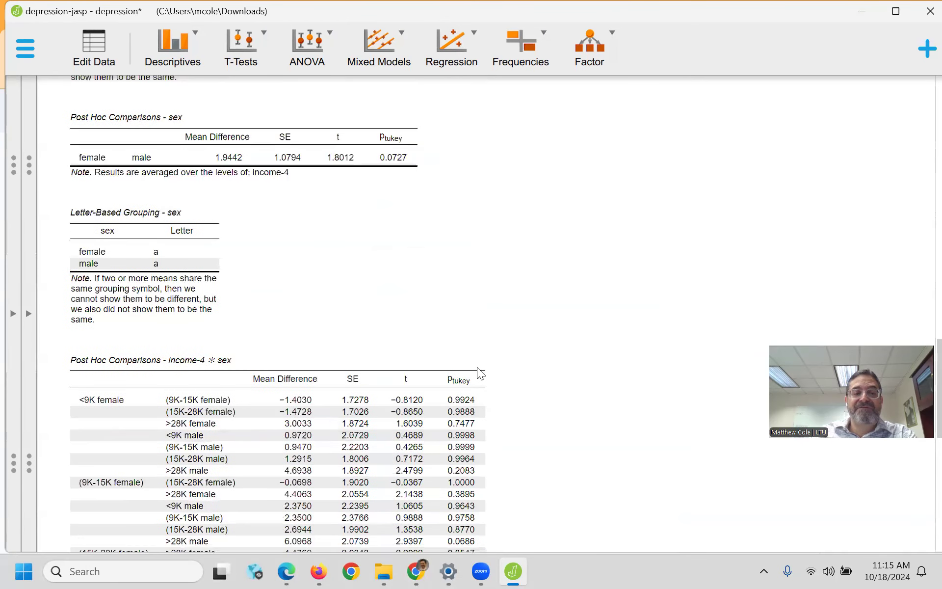
scroll(295, 344, down, 1)
- Remove income-4 * sex and sex from the post hoc tests, keeping only income-4, and hide the analysis settings
click(28, 314)
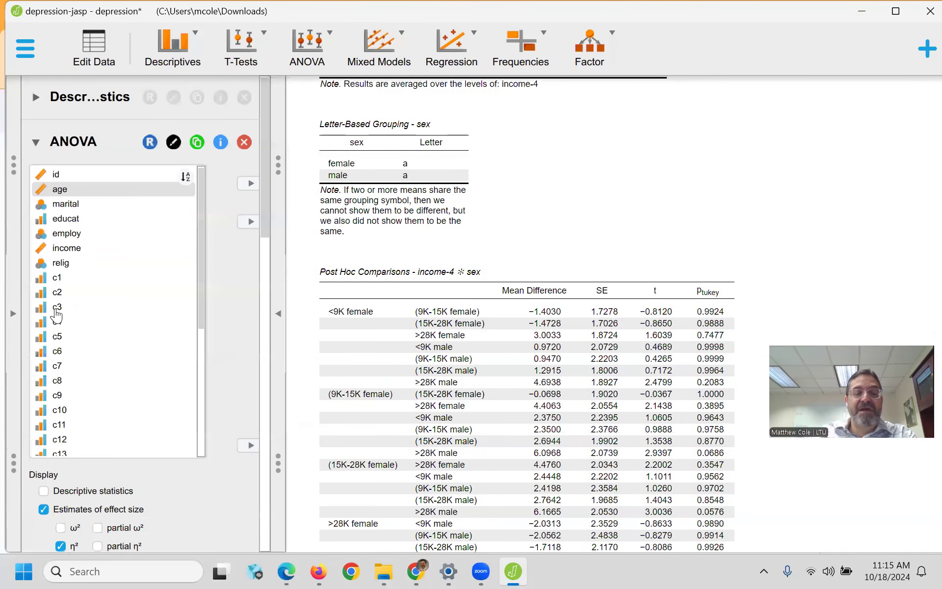
scroll(368, 362, down, 2)
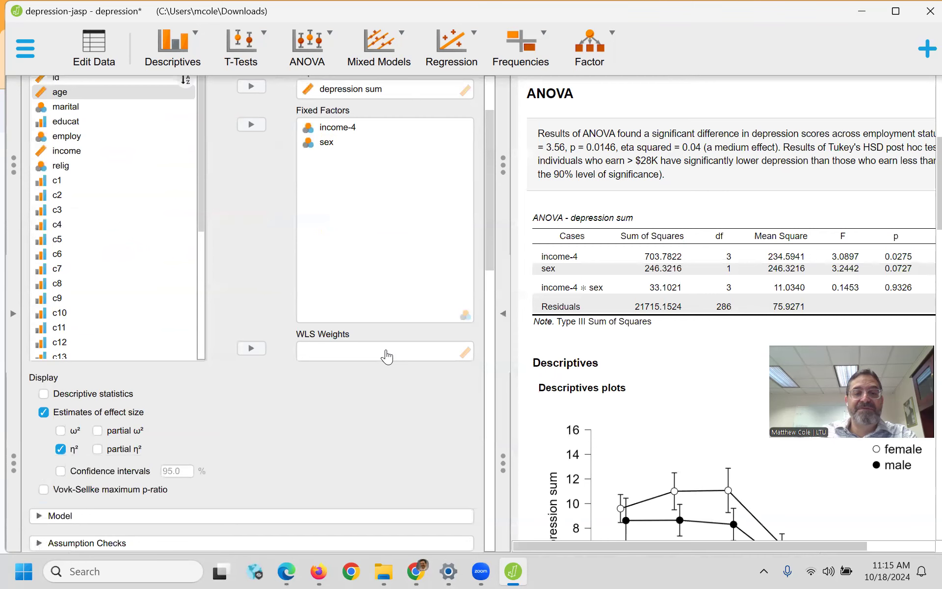
scroll(482, 358, down, 8)
scroll(466, 491, down, 4)
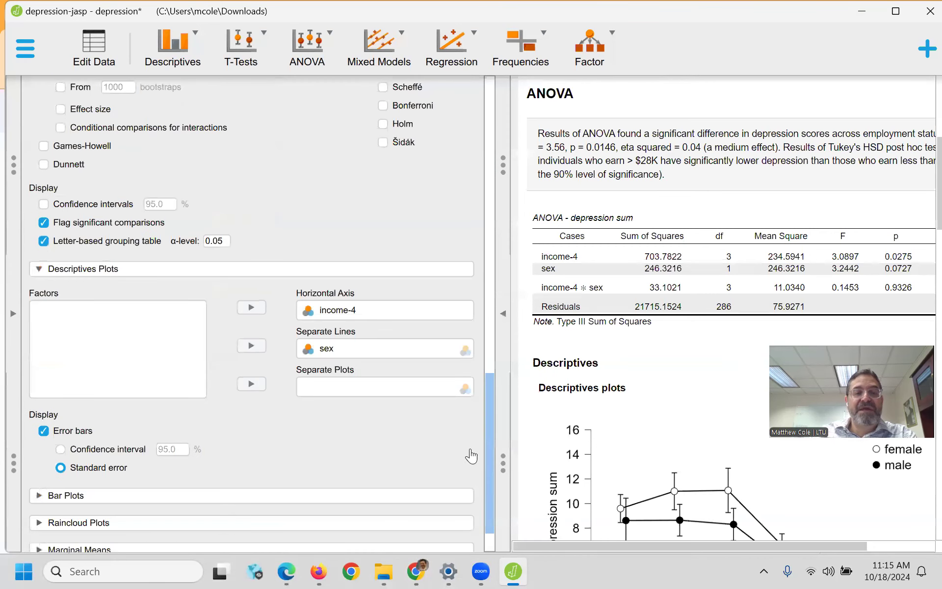
scroll(477, 403, up, 6)
click(351, 235)
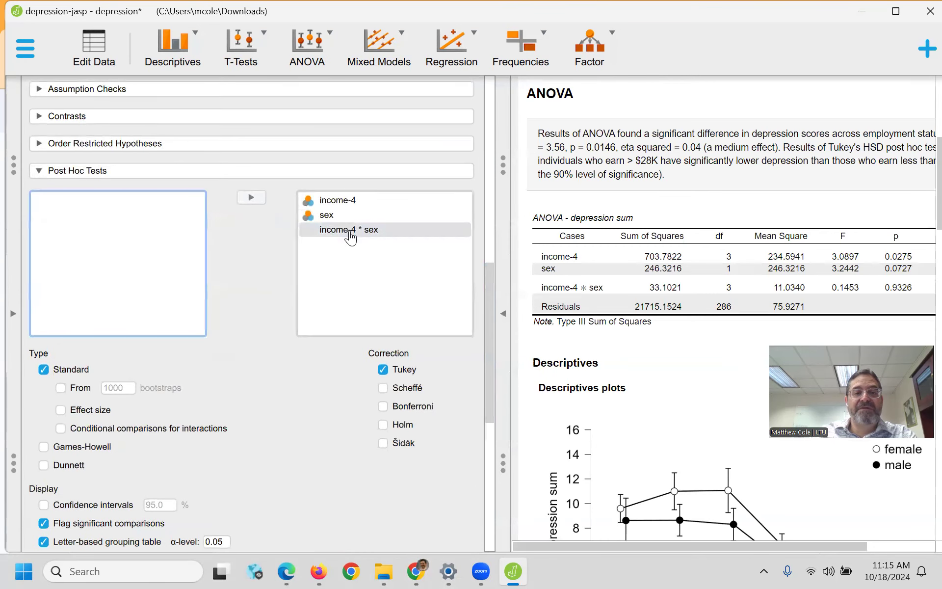
double_click(350, 234)
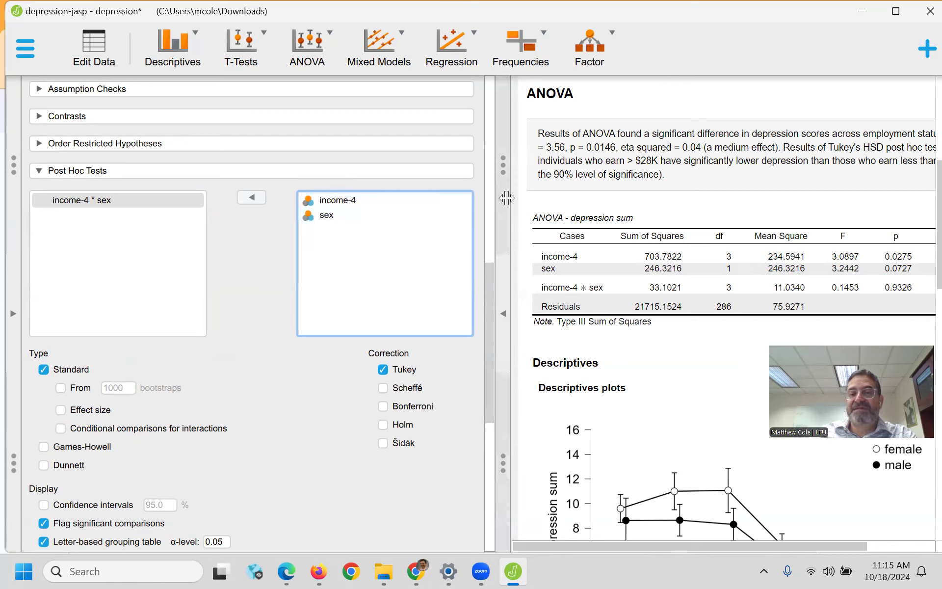
double_click(325, 215)
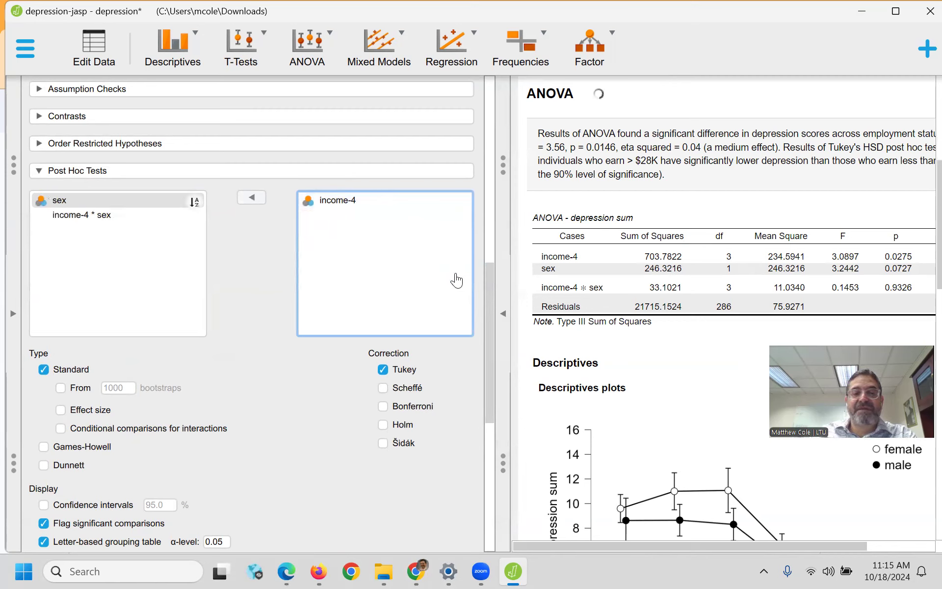
click(503, 313)
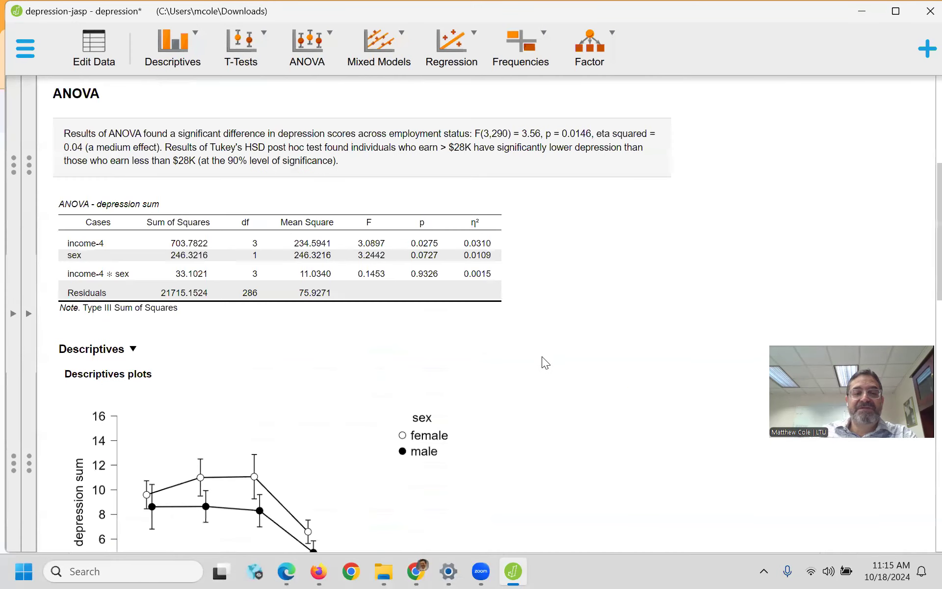
- Insert "2x4" before "ANOVA" in the opening sentence of the note above the ANOVA table
scroll(560, 374, up, 10)
scroll(375, 361, down, 3)
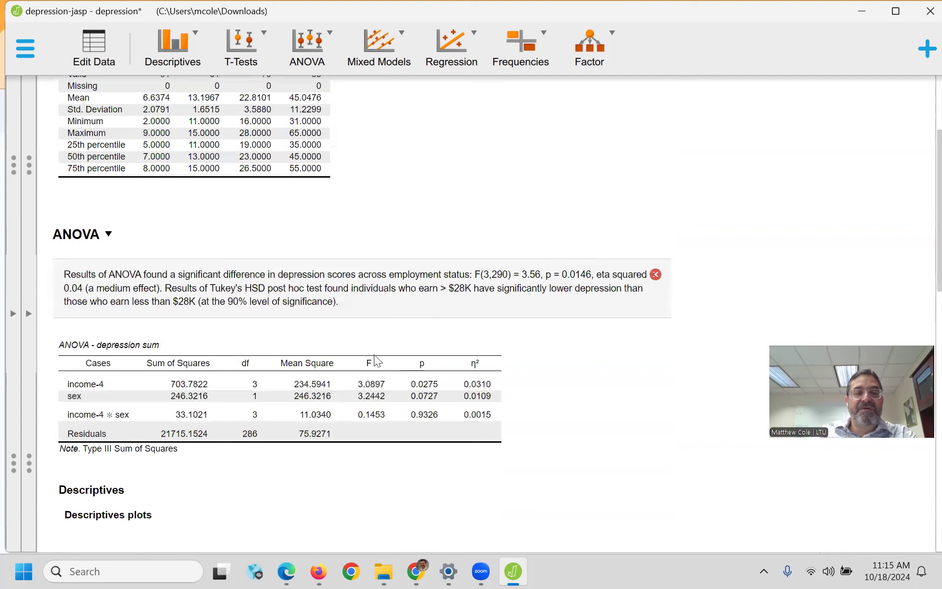
scroll(242, 278, down, 1)
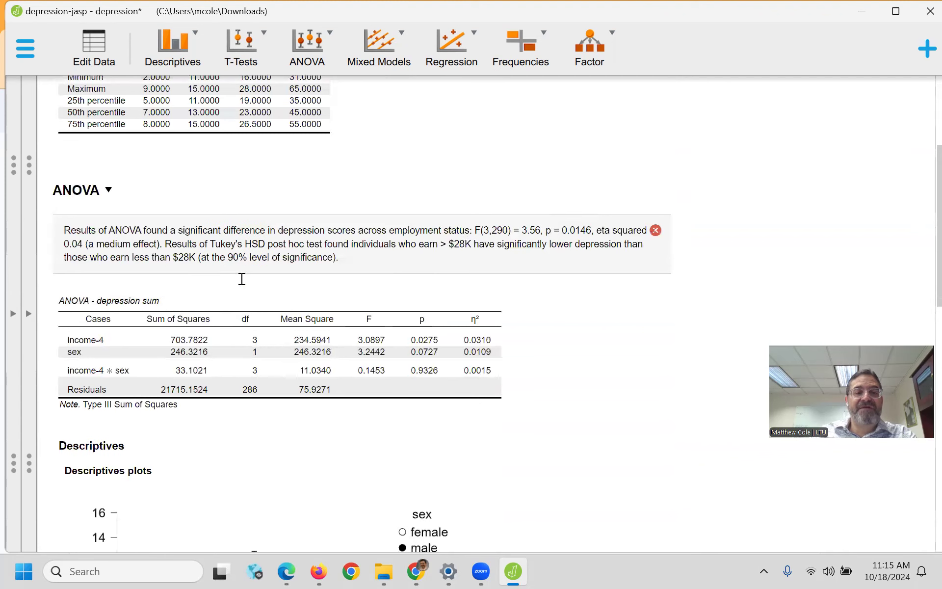
click(112, 230)
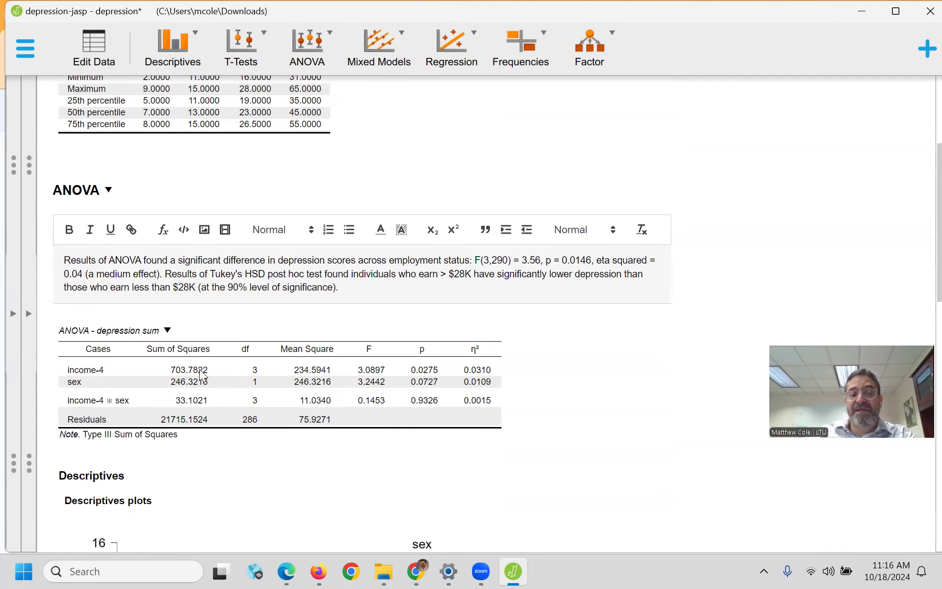
click(110, 260)
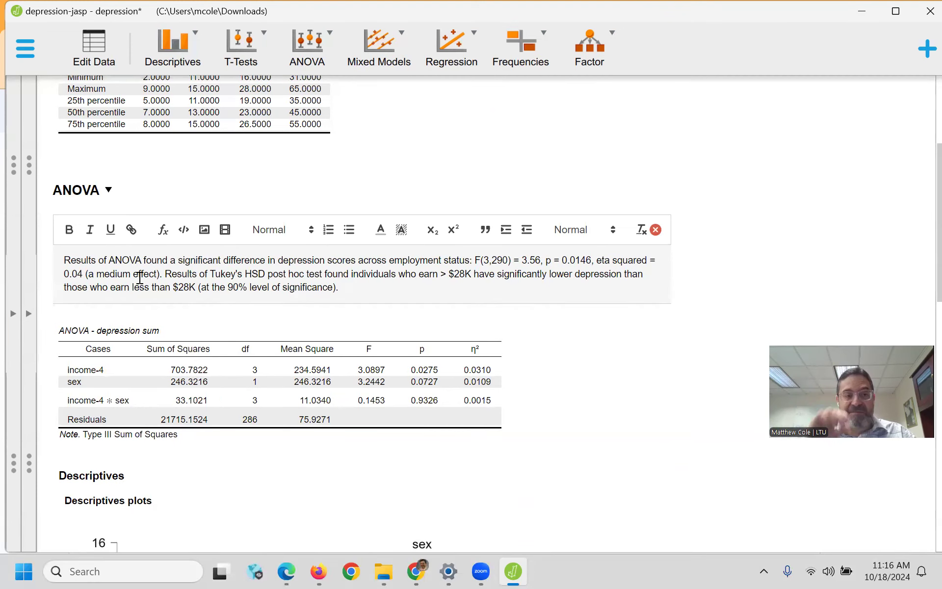
text(2x4 )
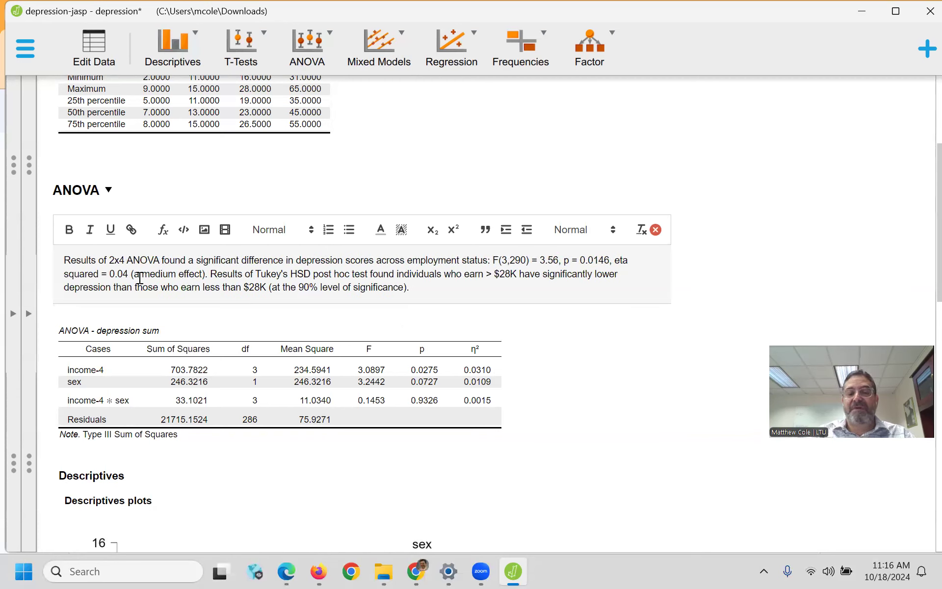
text(Factorial)
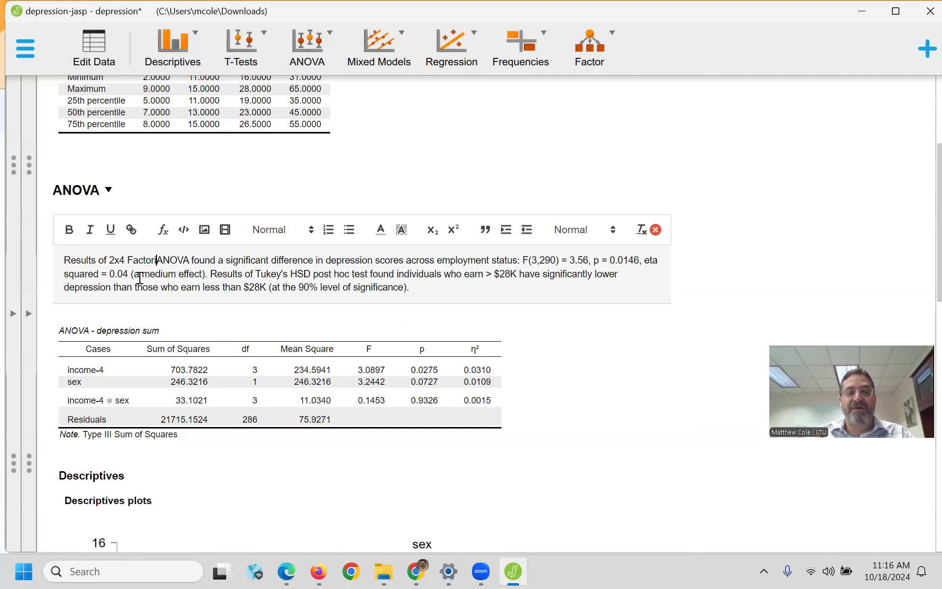
key(BackSpace)
key(BackSpace)
key(BackSpace)
key(BackSpace)
key(BackSpace)
key(BackSpace)
key(BackSpace)
key(BackSpace)
key(BackSpace)
key(BackSpace)
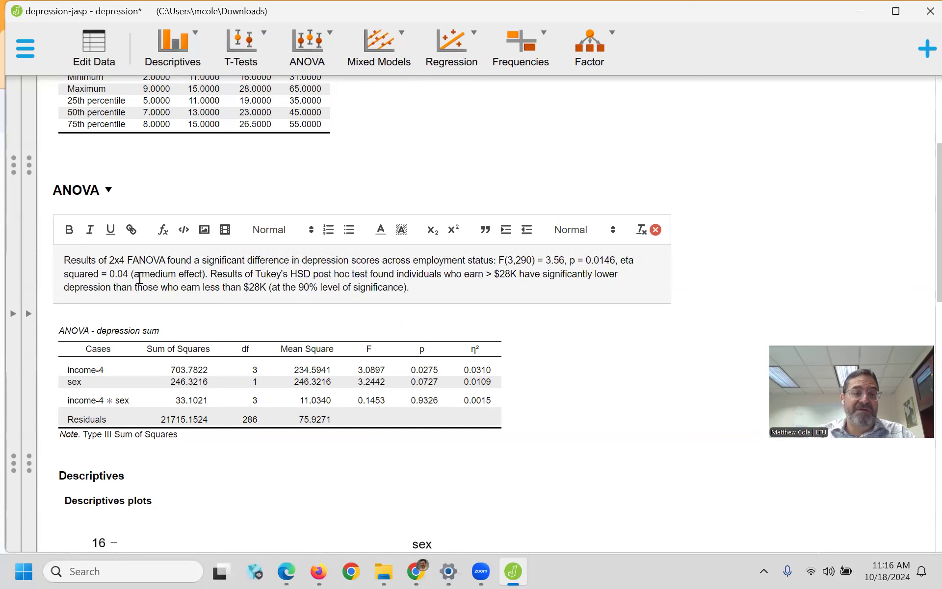
- Add "Between-Subjects" between "2x4" and "ANOVA" in the note's opening sentence
text(Betw)
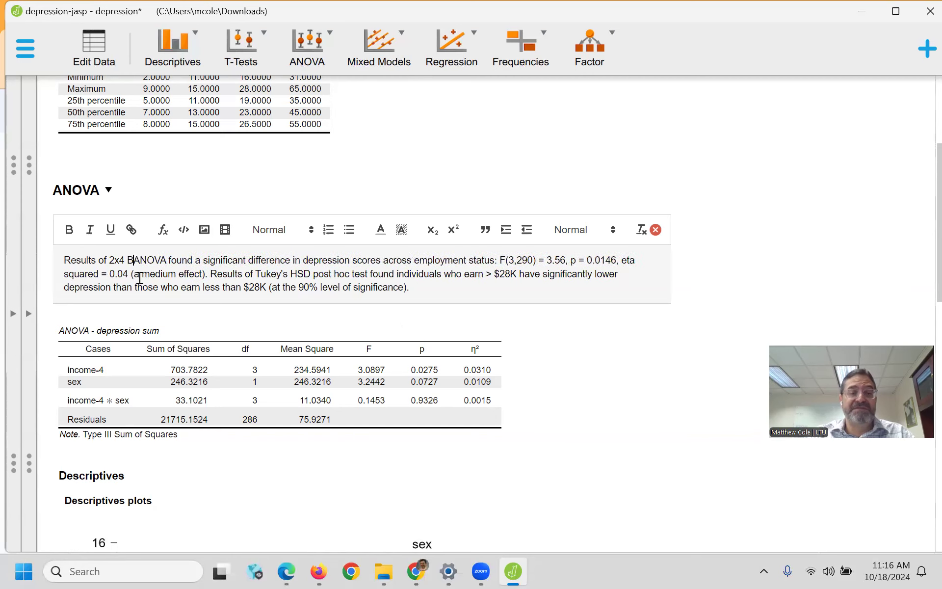
text(ee)
text(n-S)
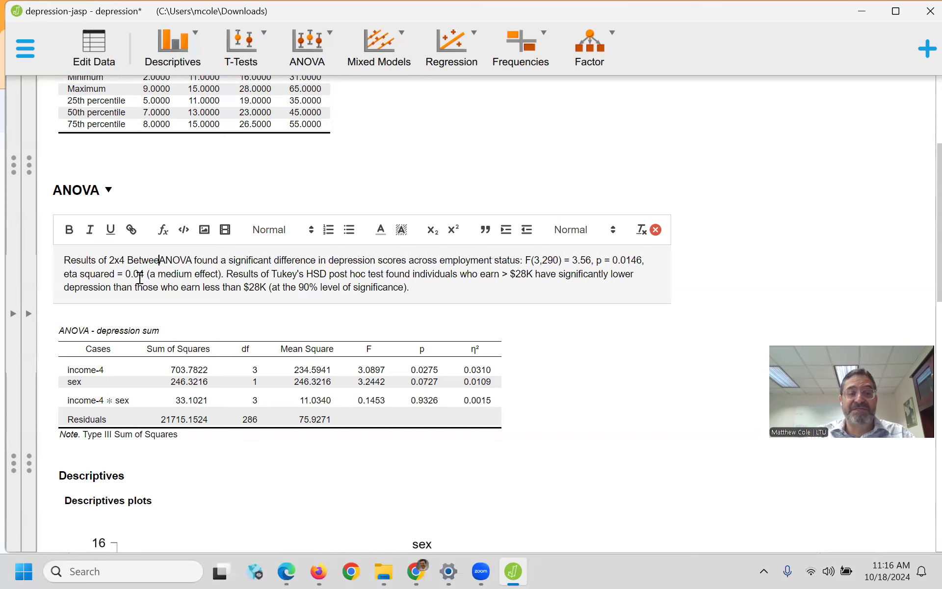
text(-ub)
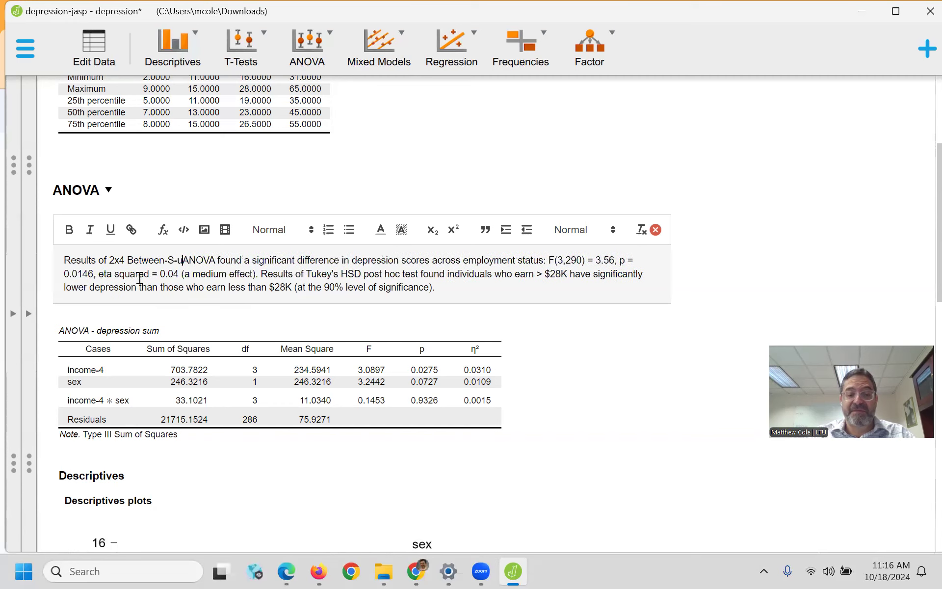
key(BackSpace)
key(BackSpace)
key(BackSpace)
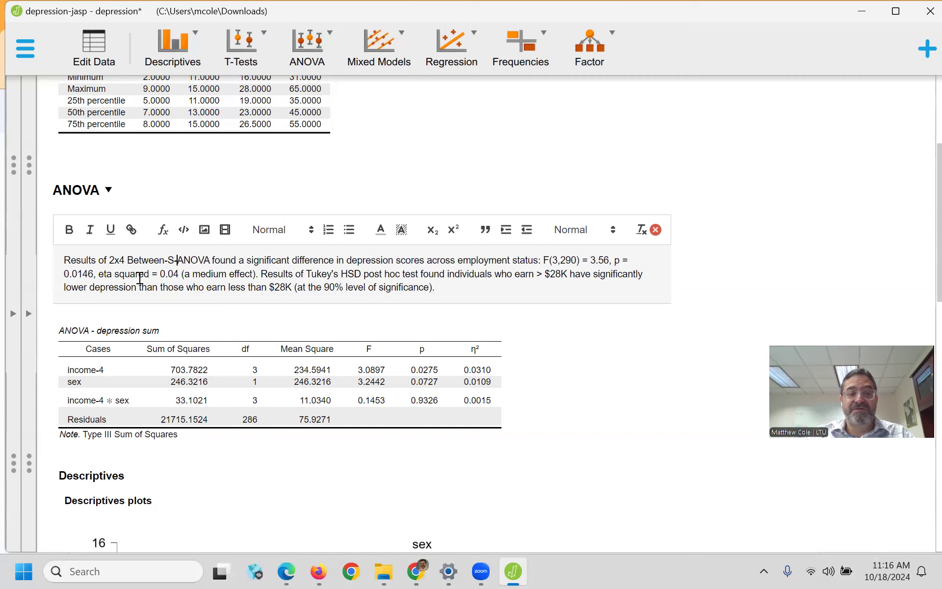
text(ubjec)
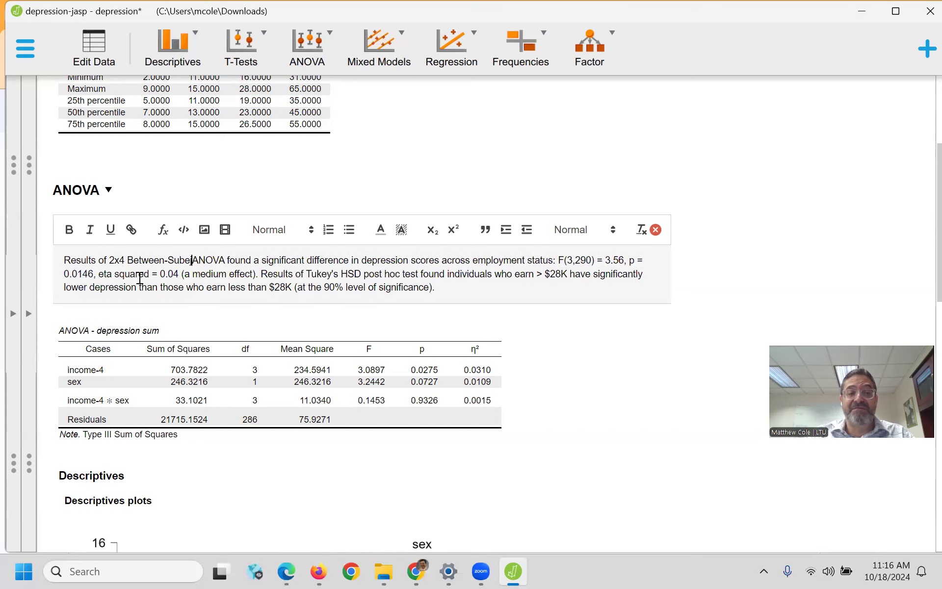
text(ts)
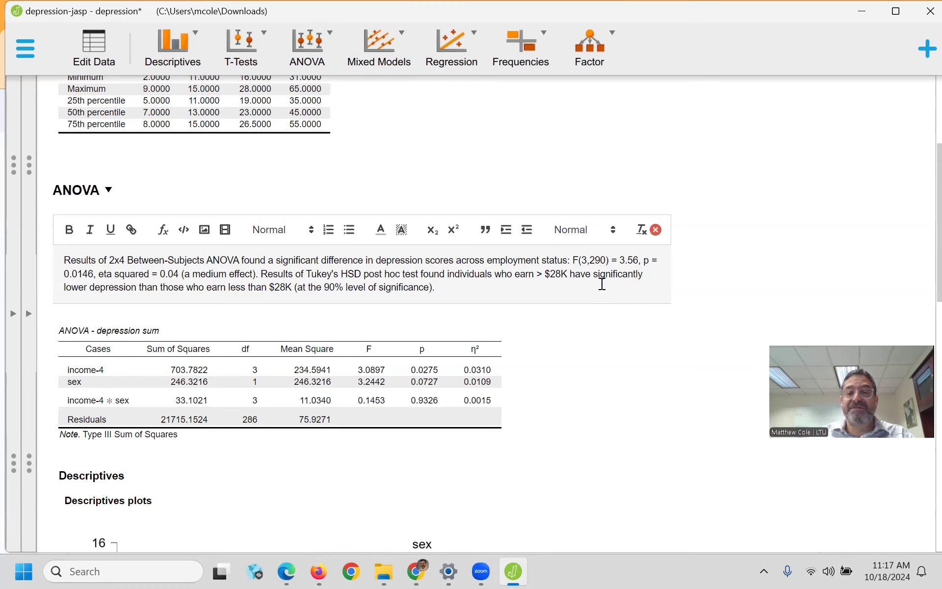
- Update the F statistic in the note to F(3,286) = 3.09
key(BackSpace)
key(BackSpace)
text(86)
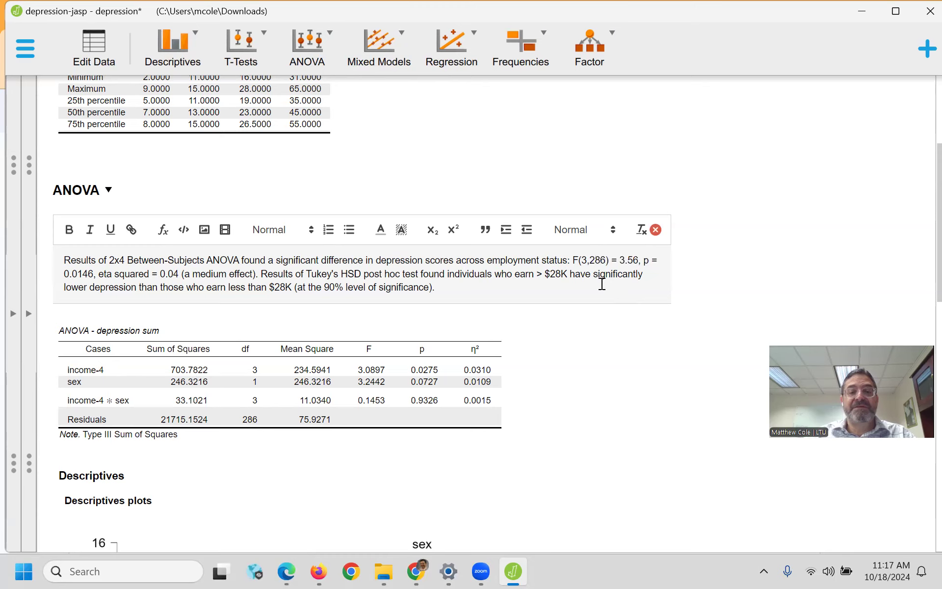
key(BackSpace)
key(BackSpace)
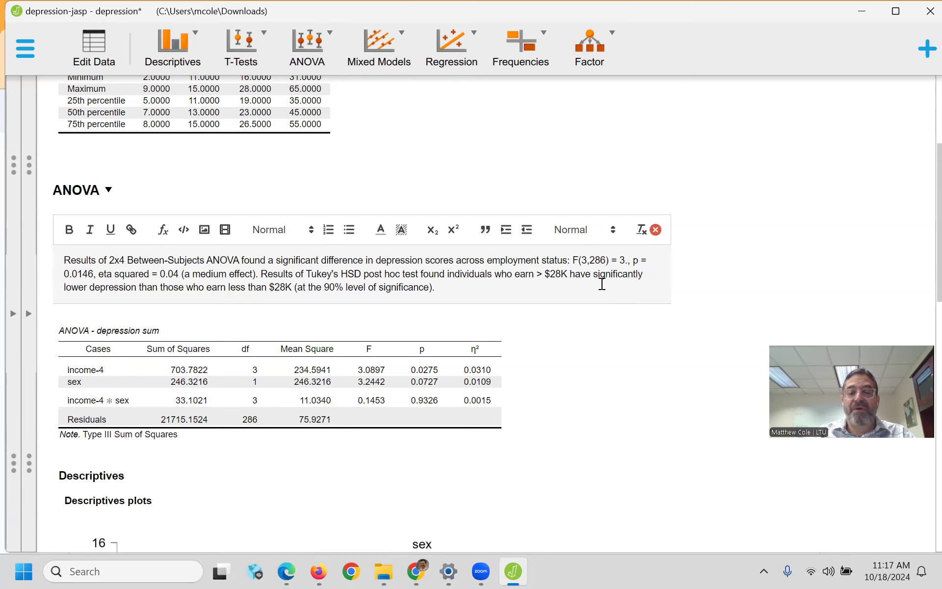
text(09)
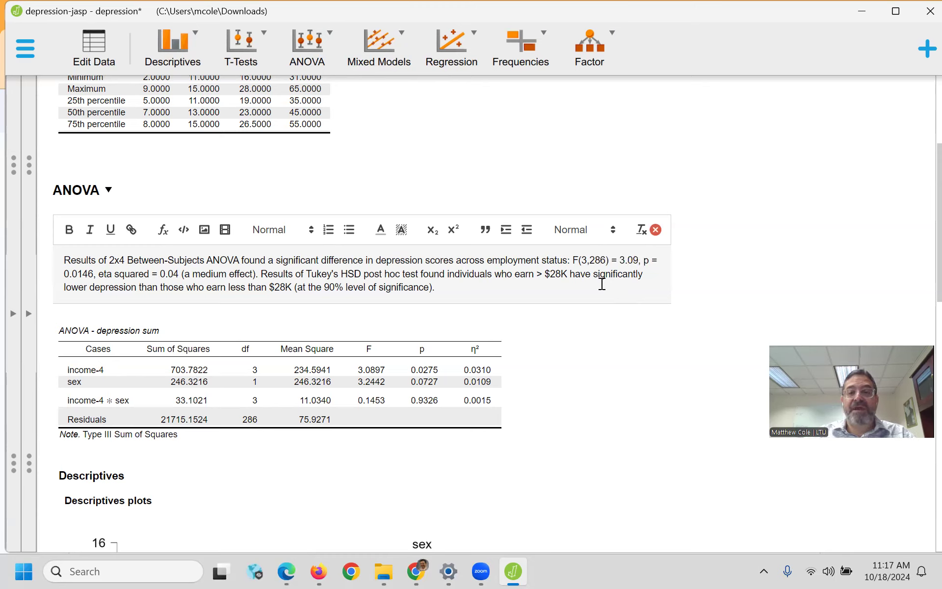
- Change the p value in the note to 0.0275
key(Right)
key(Right)
key(Right)
key(Right)
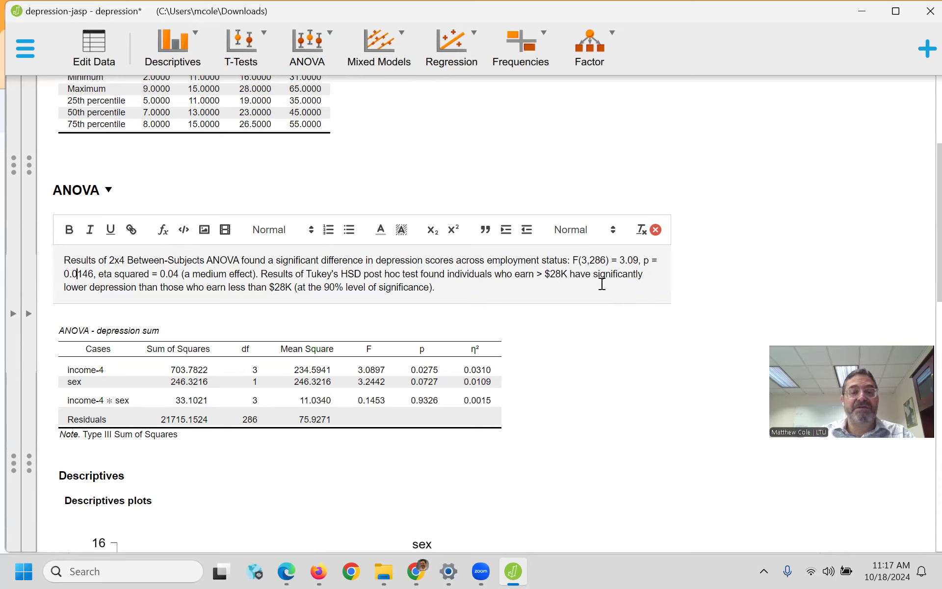
key(BackSpace)
key(BackSpace)
key(BackSpace)
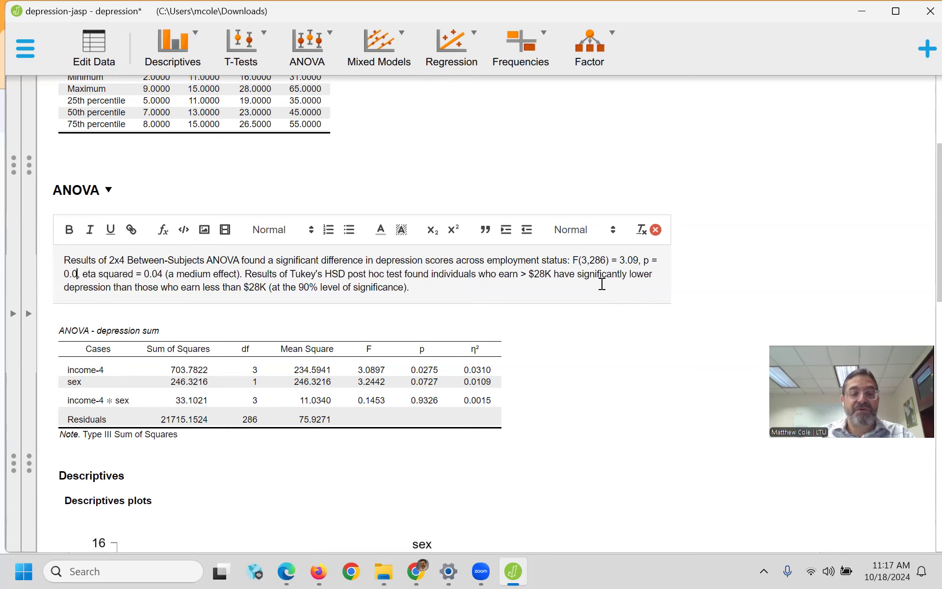
text(275)
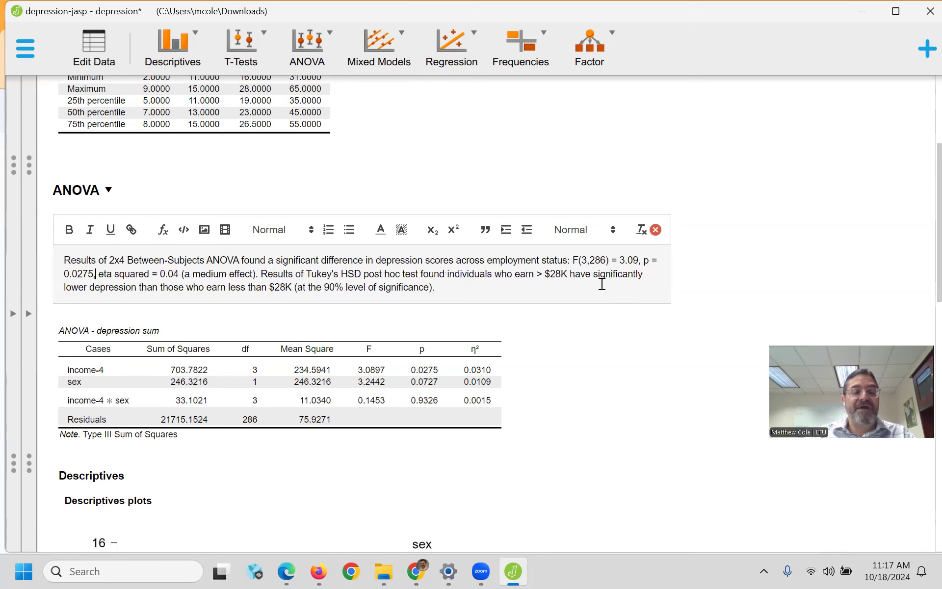
- Change the eta squared value in the note to 0.03
key(Right)
key(Right)
key(Right)
key(Right)
key(Right)
key(Right)
key(Right)
key(Right)
key(Right)
key(Right)
key(Right)
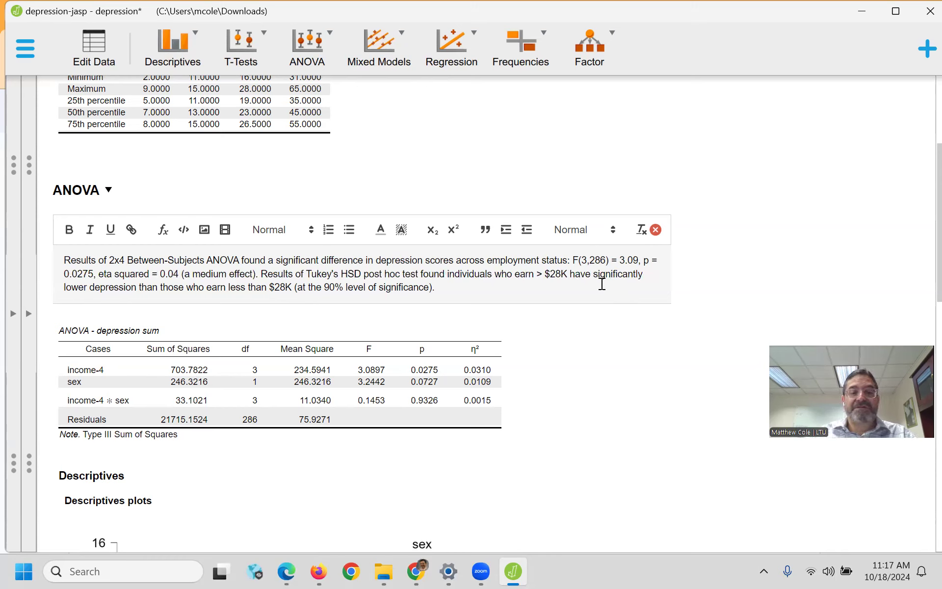
key(Right)
key(Right)
key(Right)
key(BackSpace)
text(3)
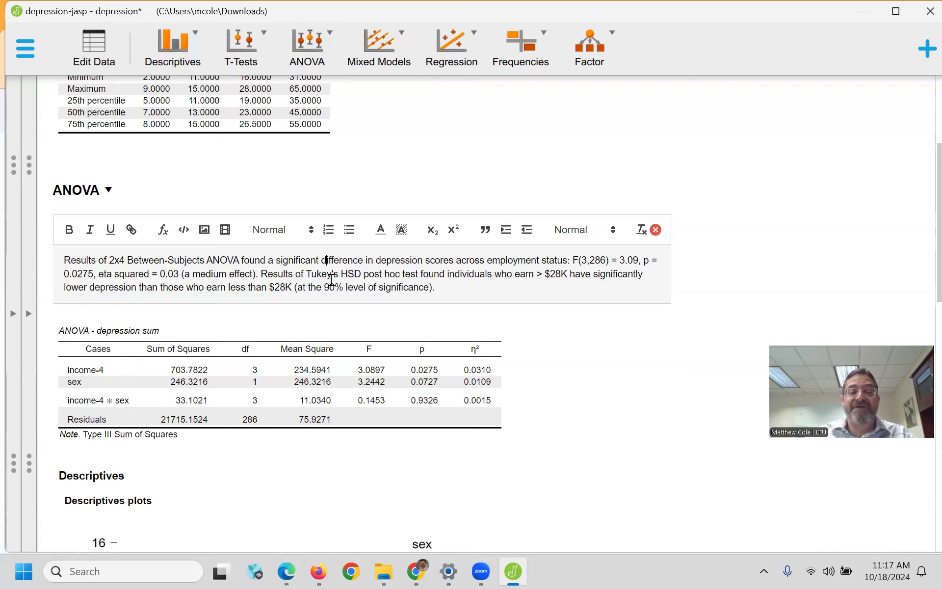
- Replace "difference in depression scores across" in the note with "main effect for"
key(shift+Right)
key(shift+Right)
key(shift+Right)
key(shift+Right)
key(shift+Right)
key(shift+Right)
key(shift+Right)
key(shift+Right)
key(shift+Right)
key(shift+Right)
key(shift+Right)
key(shift+Right)
key(shift+Right)
key(shift+Right)
key(shift+Right)
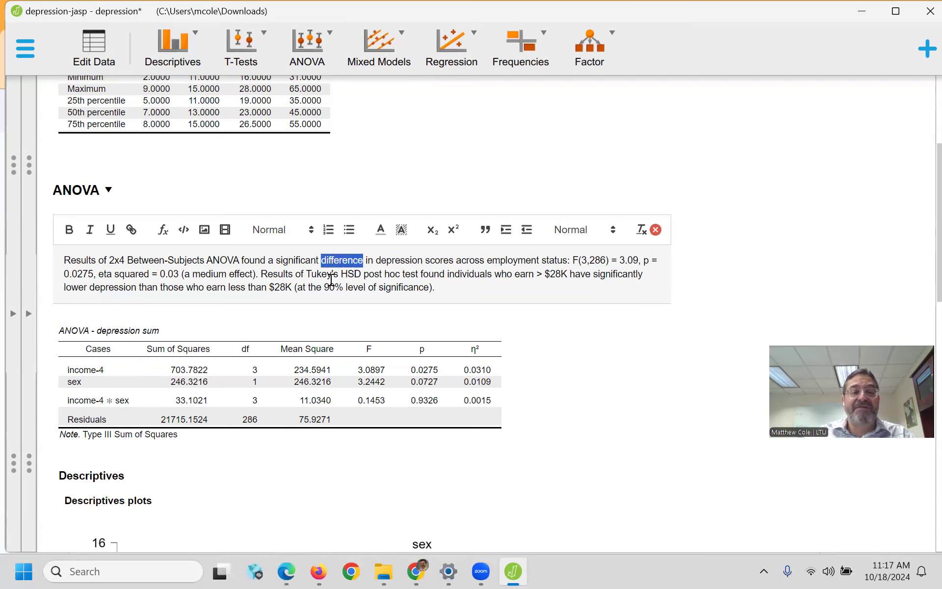
key(shift+Right)
key(shift+Right)
key(shift+Right)
key(shift+Right)
key(shift+Right)
key(shift+Right)
key(shift+Right)
key(shift+Right)
key(shift+Right)
key(shift+Right)
key(shift+Right)
key(shift+Right)
key(shift+Right)
key(shift+Right)
key(shift+Right)
key(shift+Right)
key(shift+Right)
key(shift+Right)
key(shift+Right)
key(shift+Right)
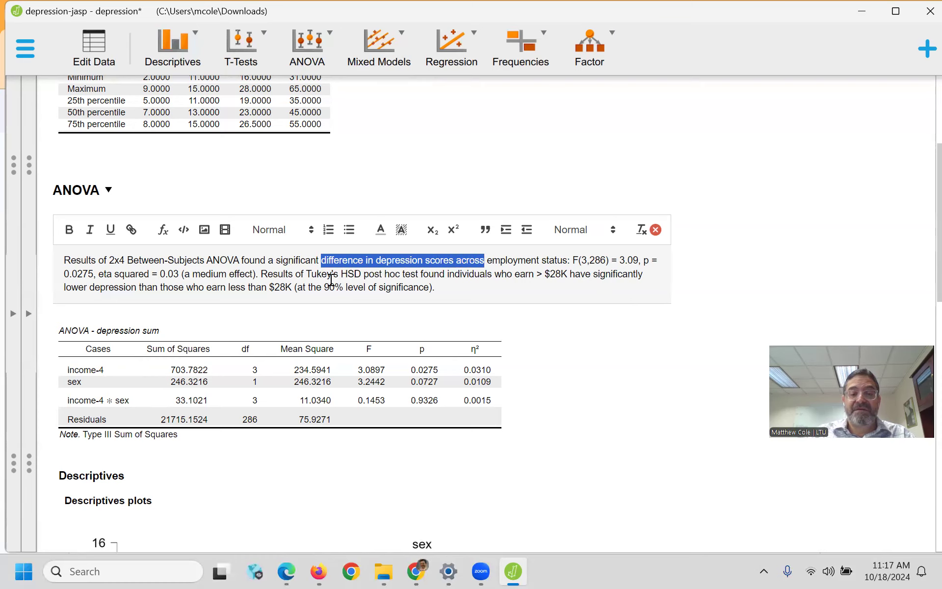
text(main eff)
text(ect for)
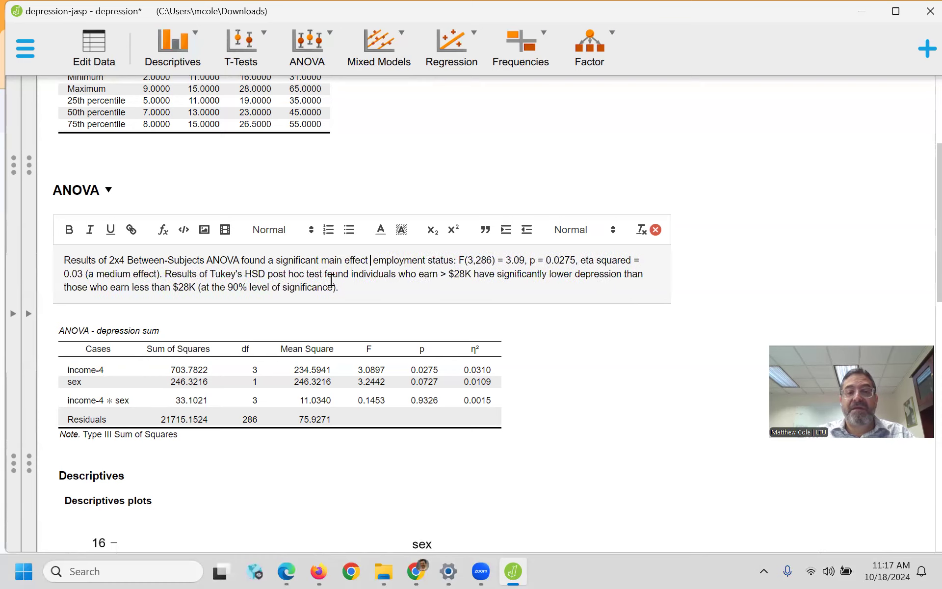
- Insert "; a non-significant main effect for" in the note after "(a medium effect)", replacing the period
click(162, 274)
key(BackSpace)
text(;)
text( a )
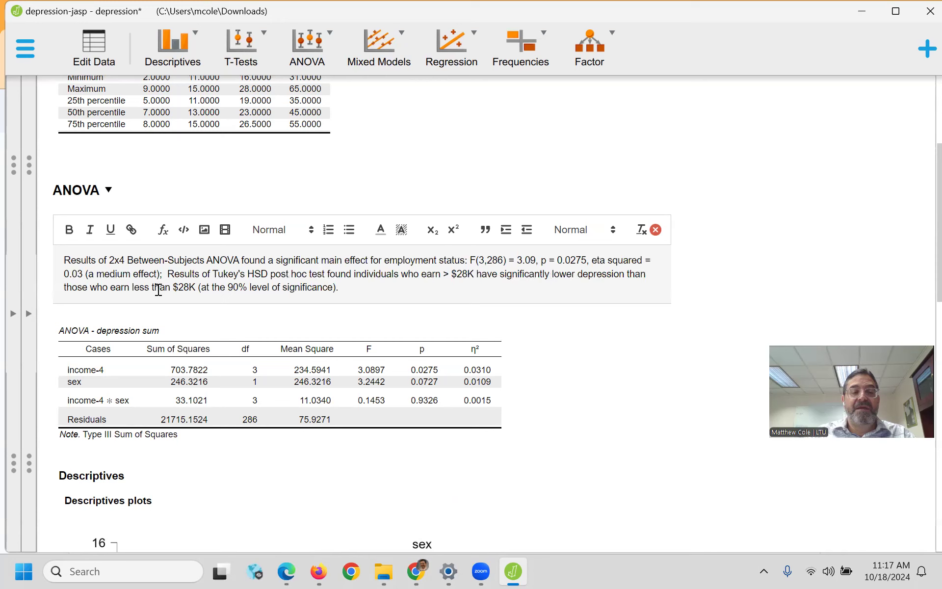
text(non)
text(0si)
key(BackSpace)
key(BackSpace)
key(BackSpace)
text(-significan)
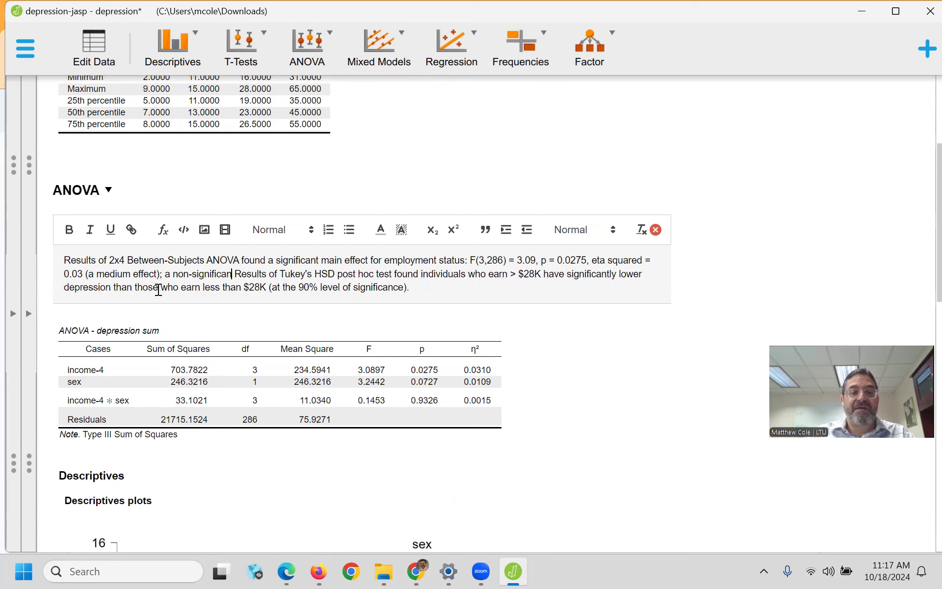
text(t main effect f)
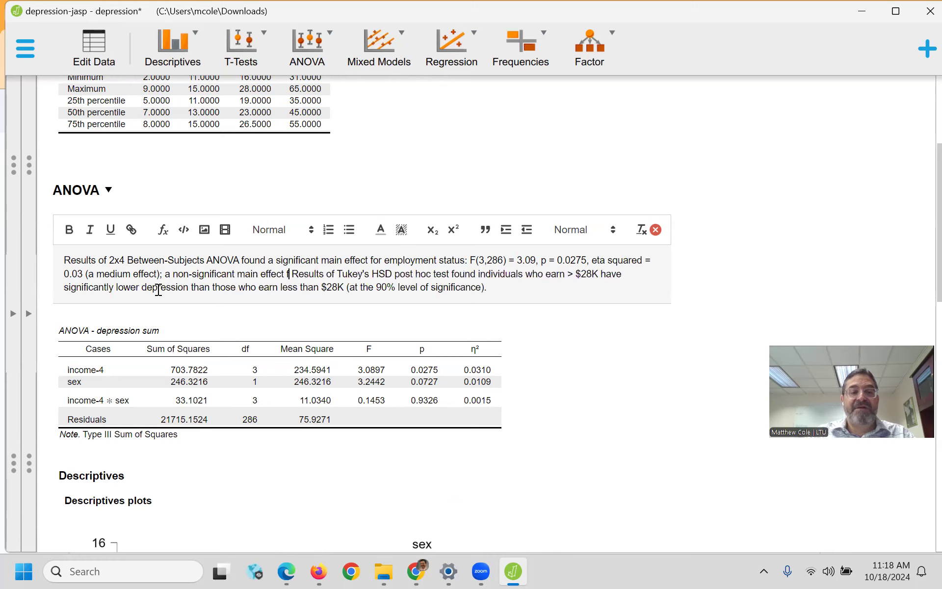
text(or)
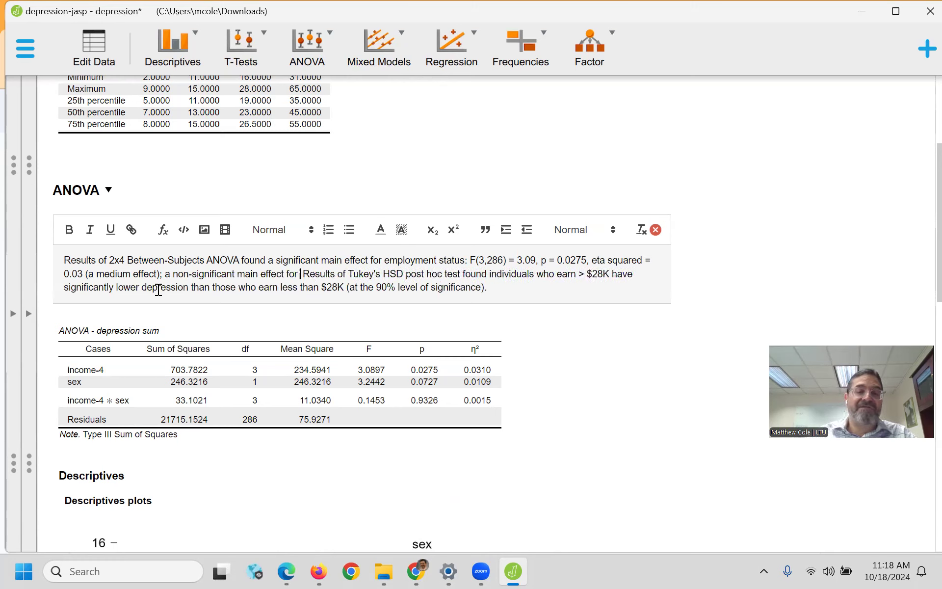
- Change "main effect for employment status" in the note to "main effect of employment status"
click(383, 260)
key(BackSpace)
key(BackSpace)
key(BackSpace)
key(BackSpace)
text(of)
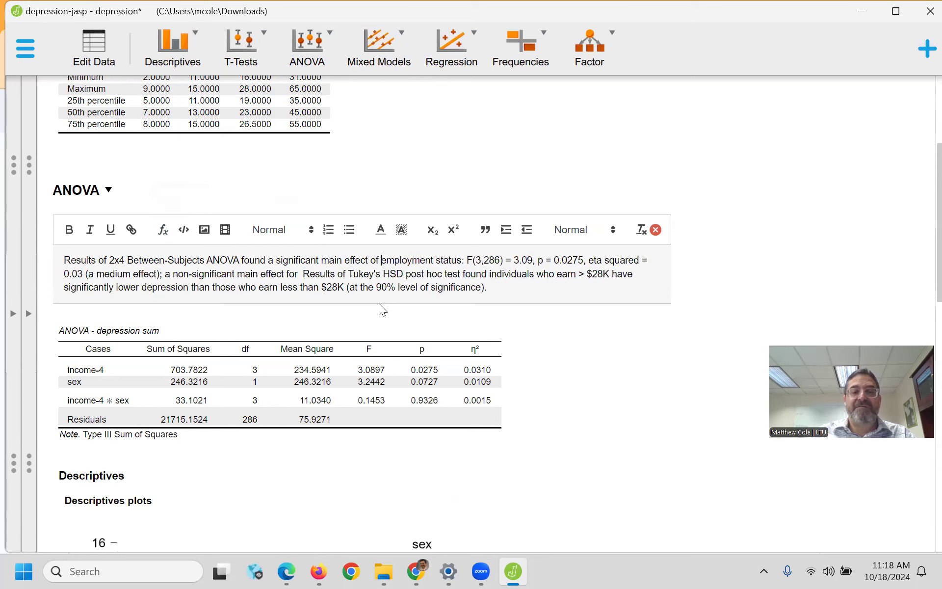
- Complete the non-significant main effect phrase in the note as "of sex", replacing "for"
click(299, 278)
key(BackSpace)
key(BackSpace)
key(BackSpace)
text(of sex)
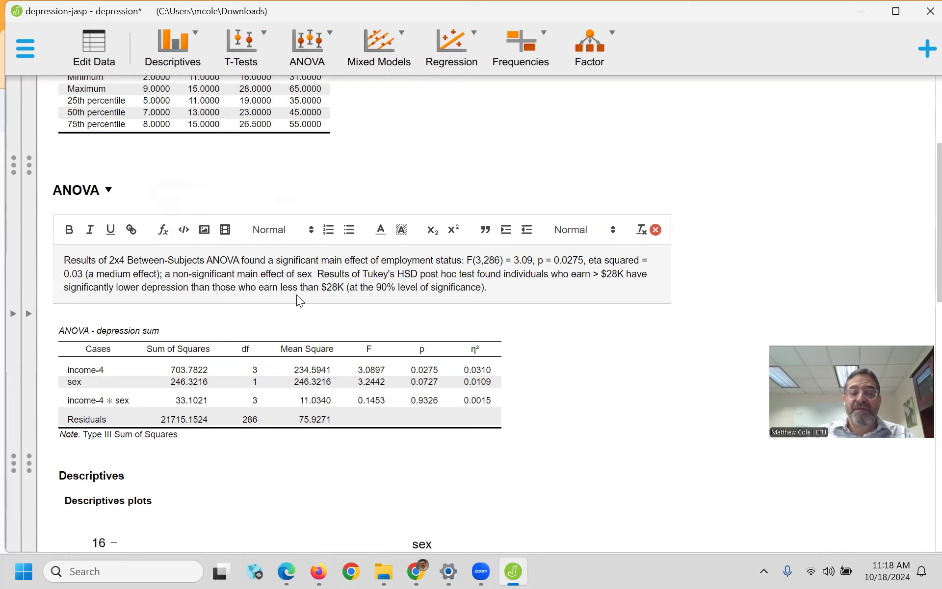
- Add the statistics for the main effect of sex to the note: ": F(1,286) = 3.24, p = 0.07"
text(;)
text( F()
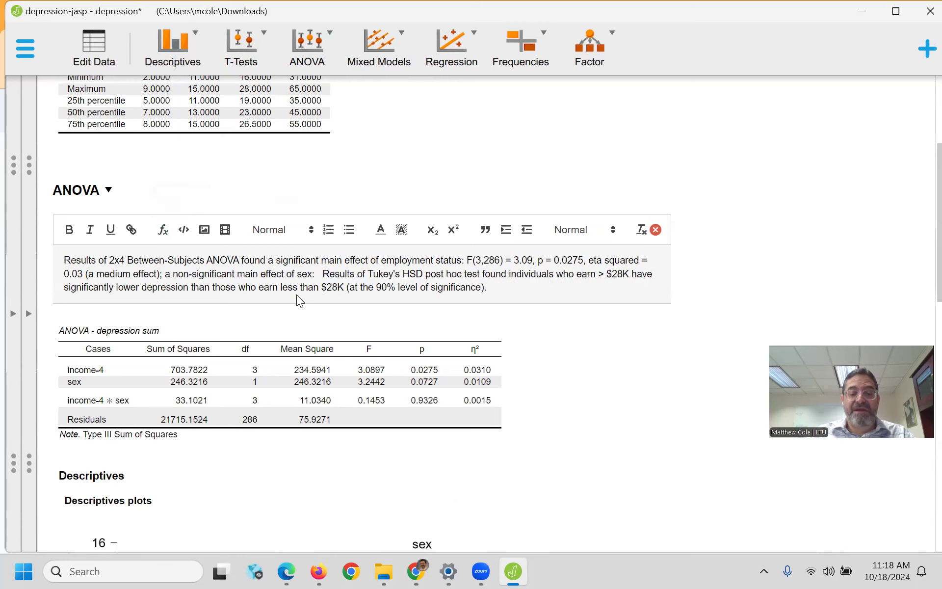
text(1,28)
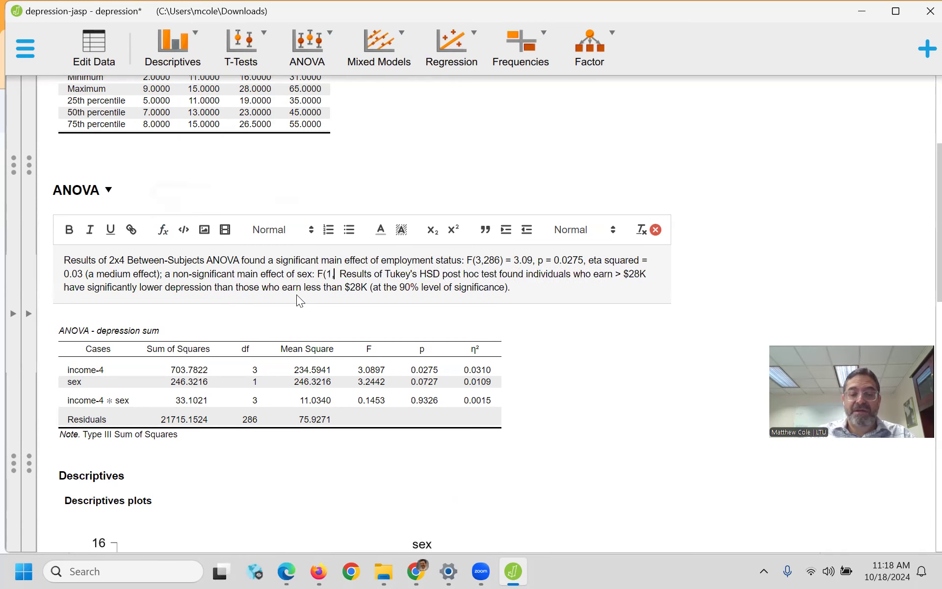
text(6) =)
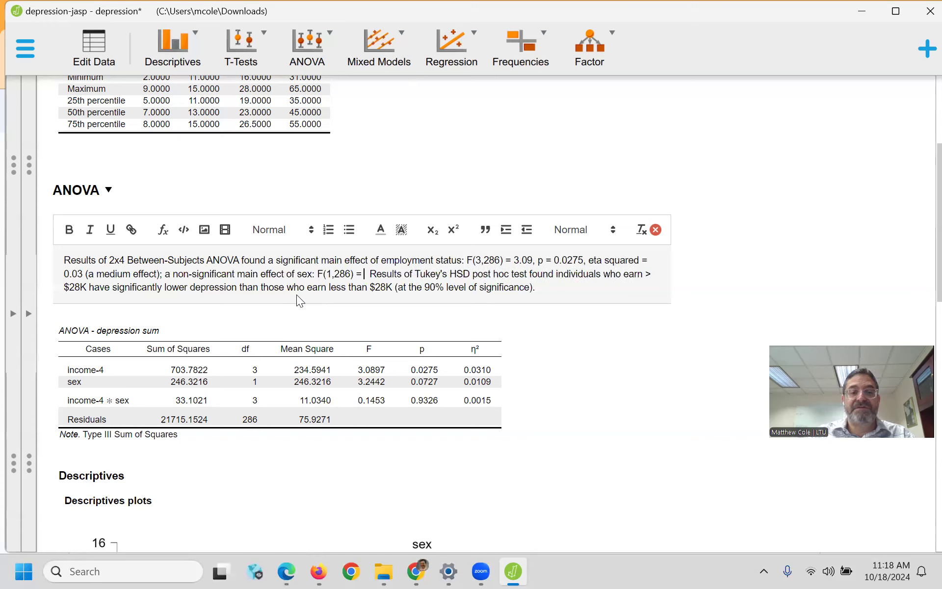
text( 3.)
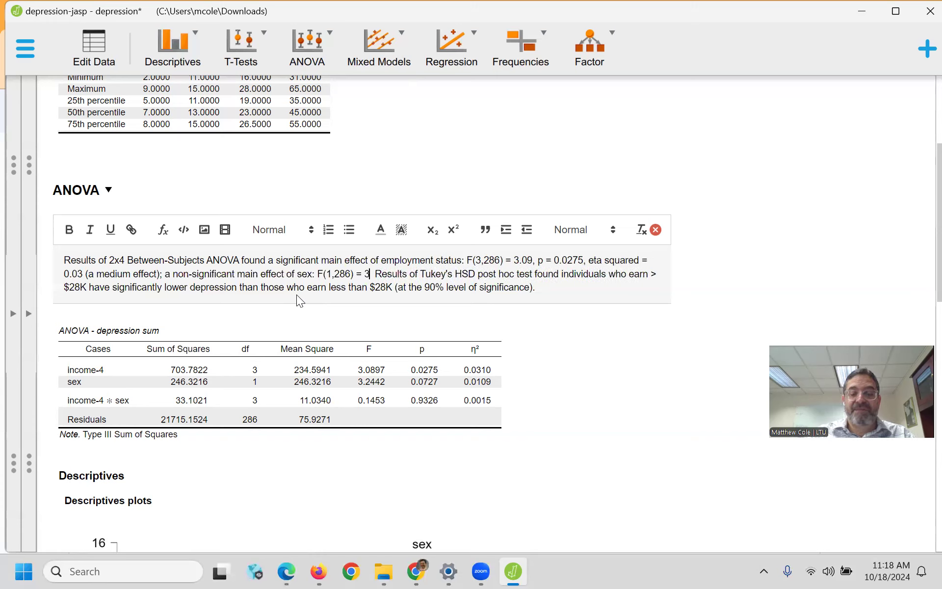
text(24, )
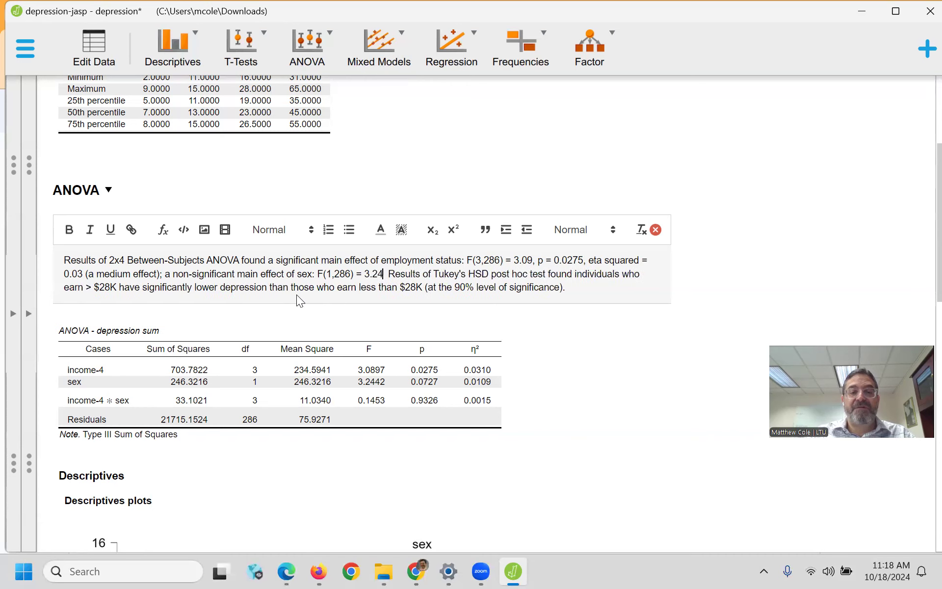
text(p =)
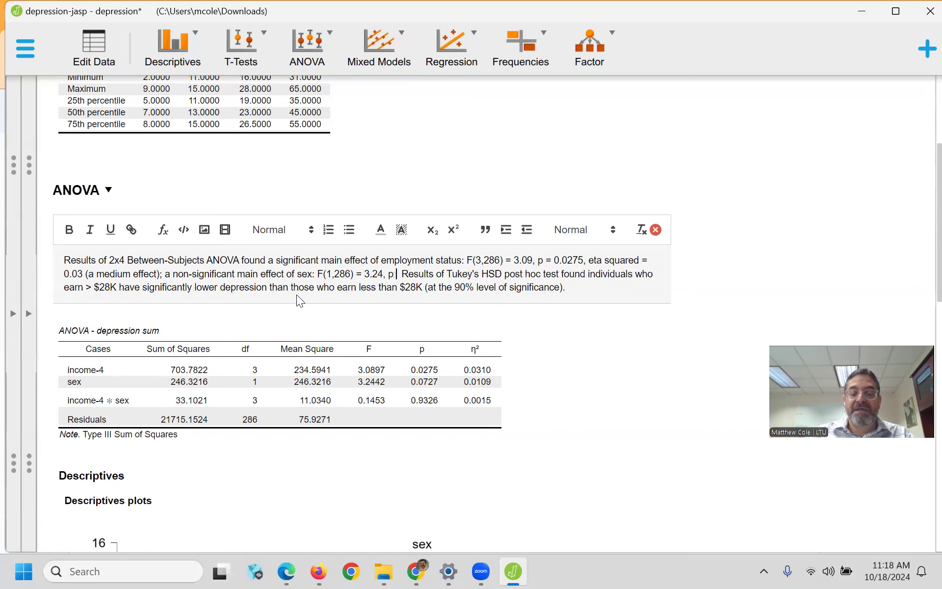
text( 0.0 )
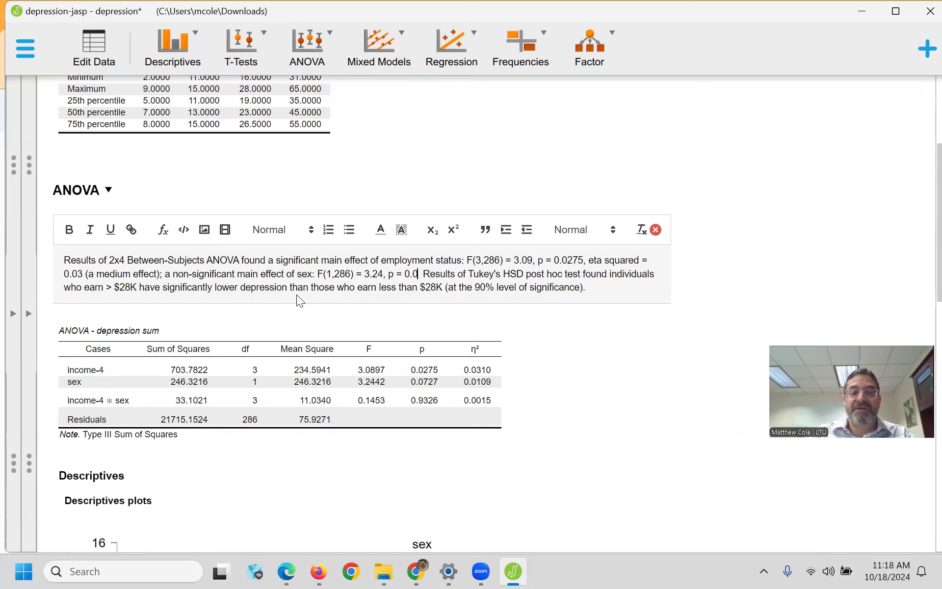
text(7)
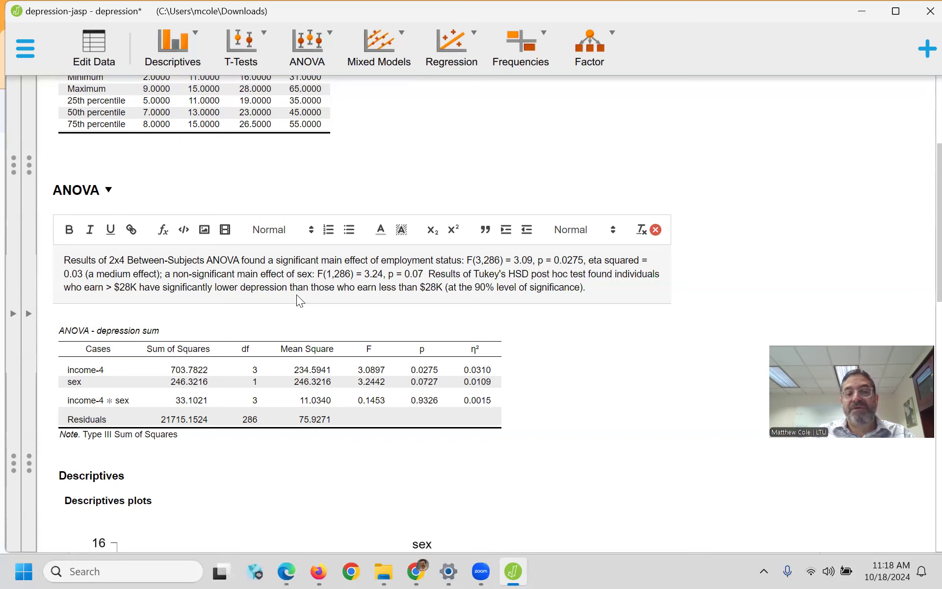
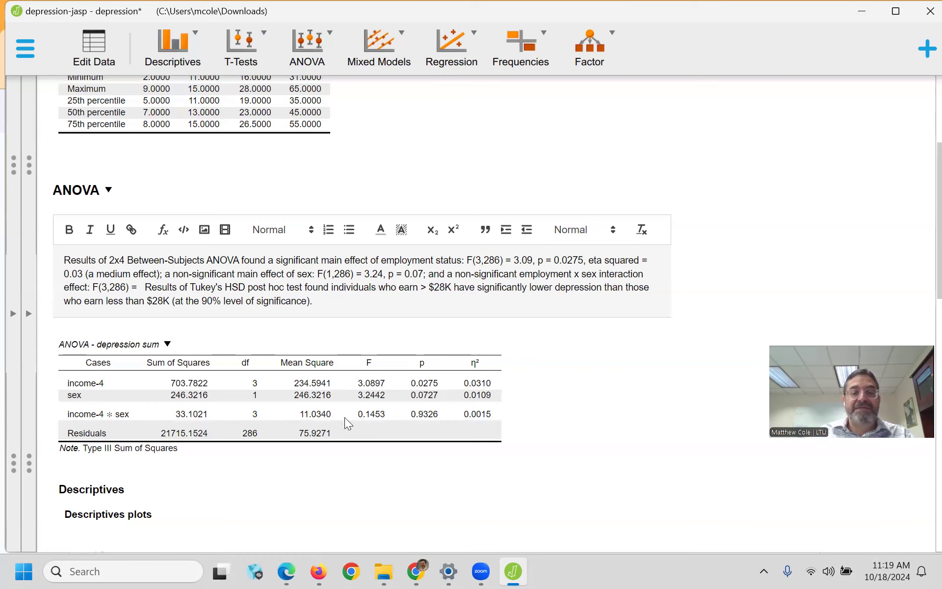
- Complete the employment x sex interaction statistics in the note with 0.145, p = 0.93
text(0.14)
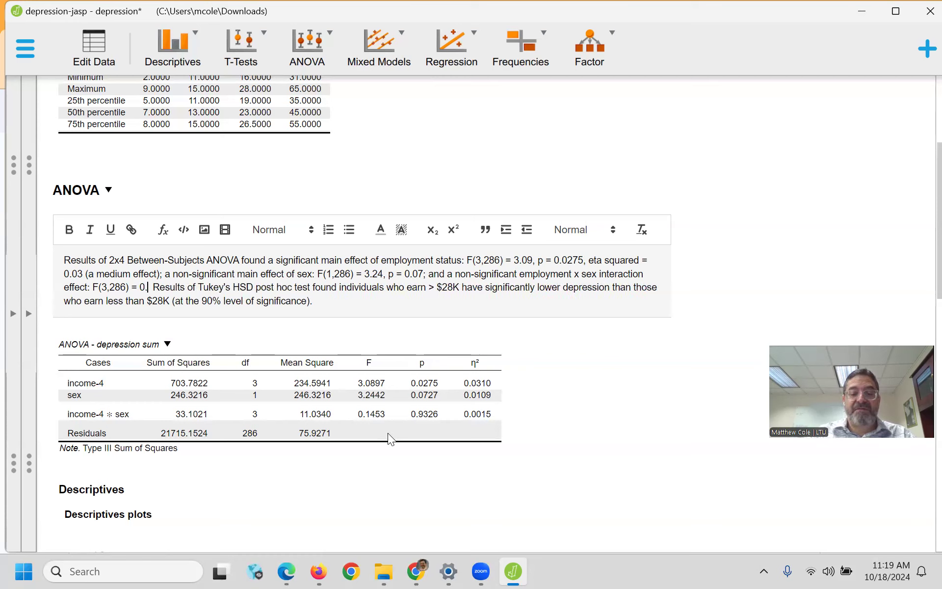
text(5, p =)
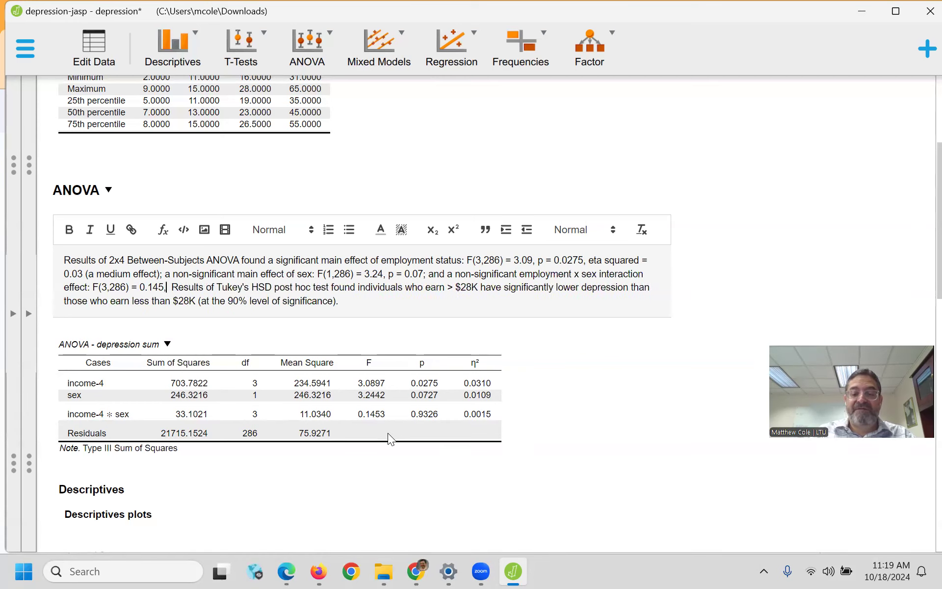
text( 0.9)
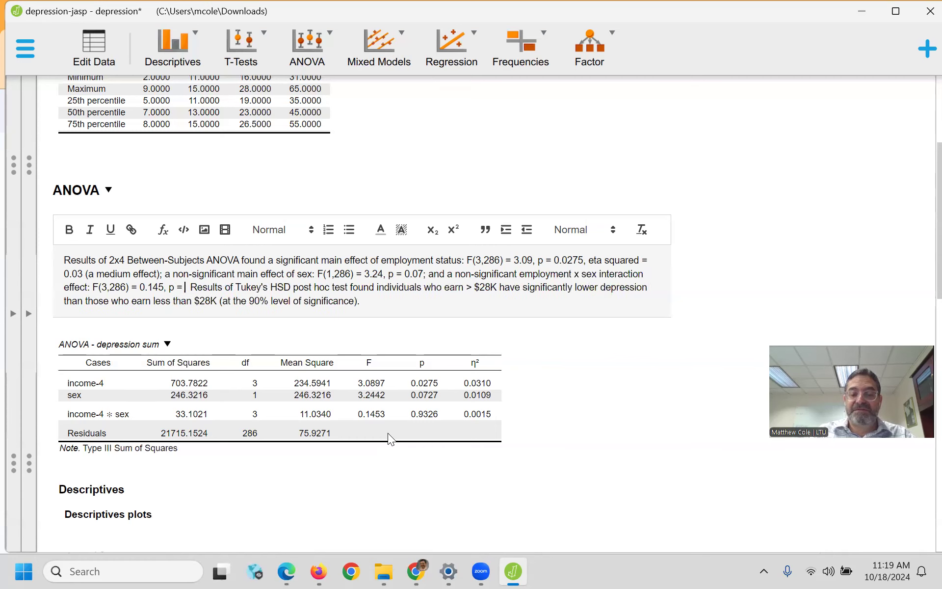
text(3.)
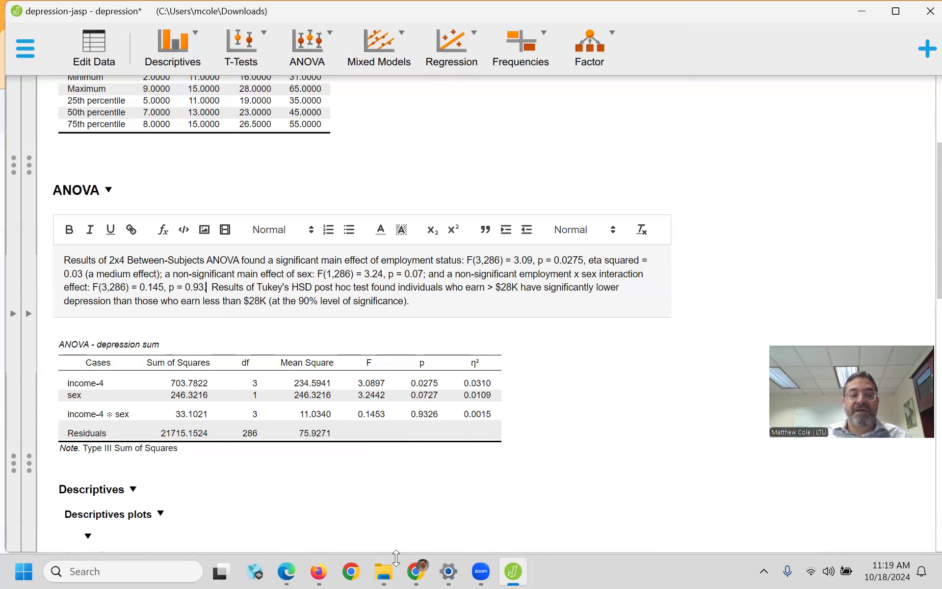
- Switch to the Start Here (Lecture) document in Chrome and read the example question on acute illness and income effects on depression
mouse_move(416, 577)
click(411, 484)
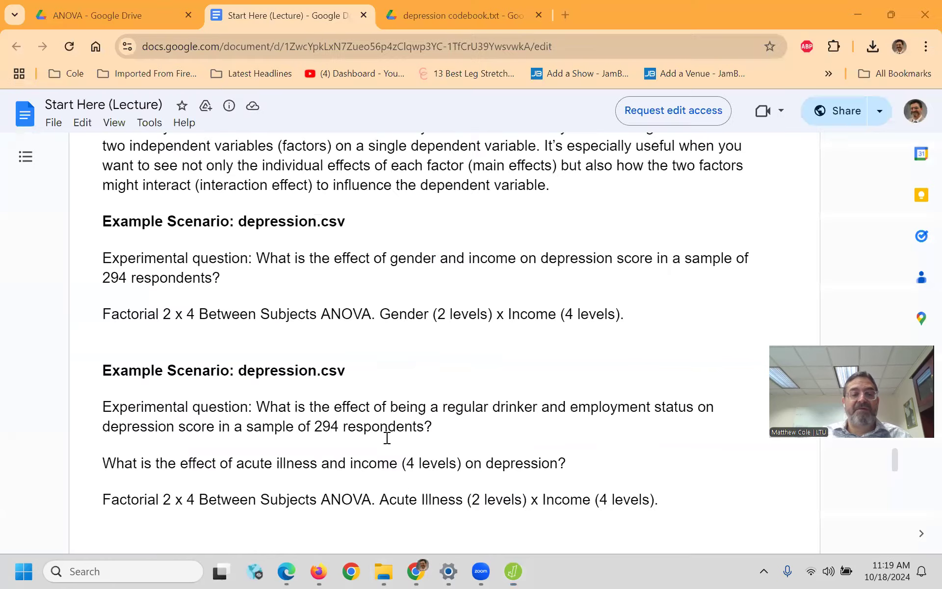
scroll(388, 396, down, 5)
scroll(387, 398, down, 3)
scroll(387, 399, up, 6)
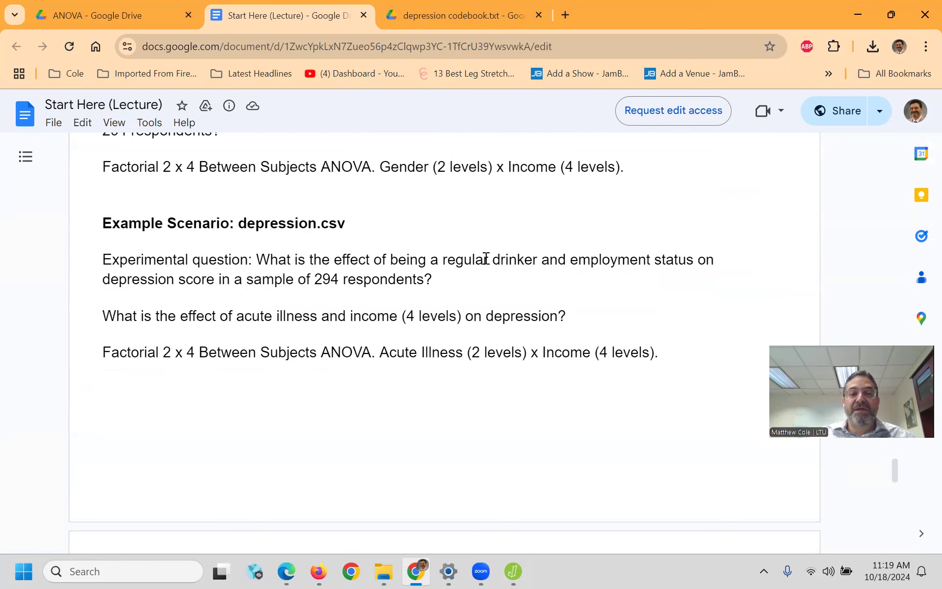
scroll(486, 267, up, 1)
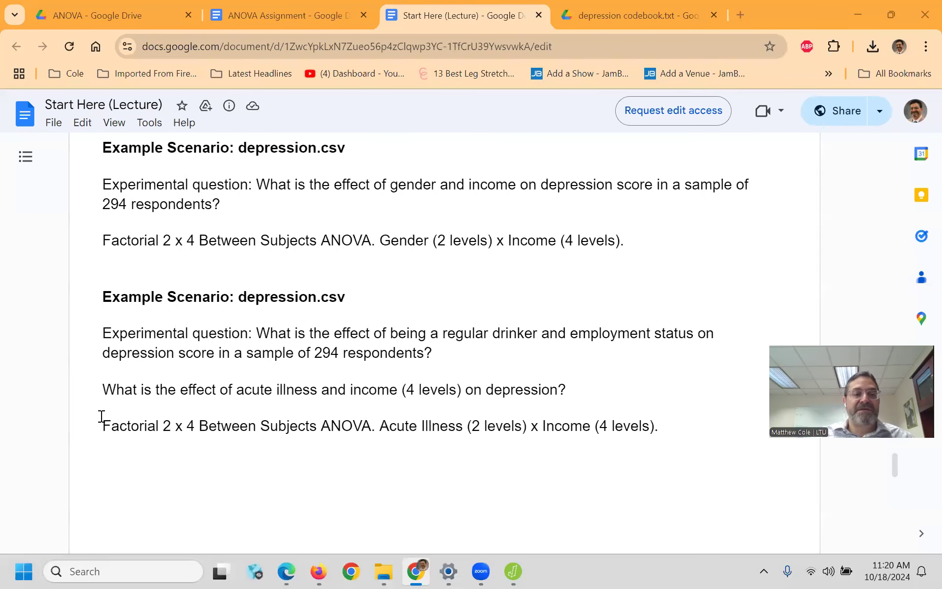
drag(102, 392, 381, 398)
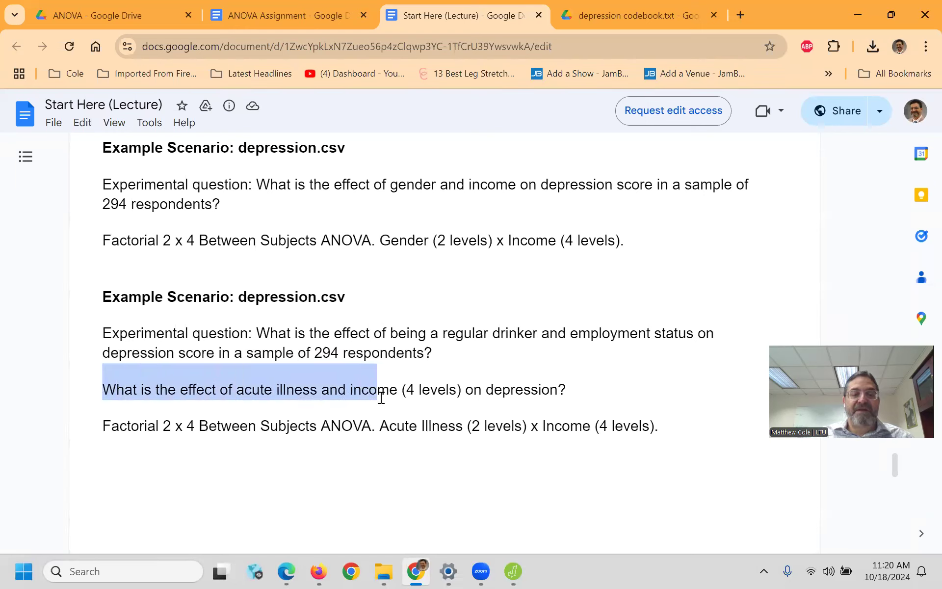
drag(381, 397, 605, 404)
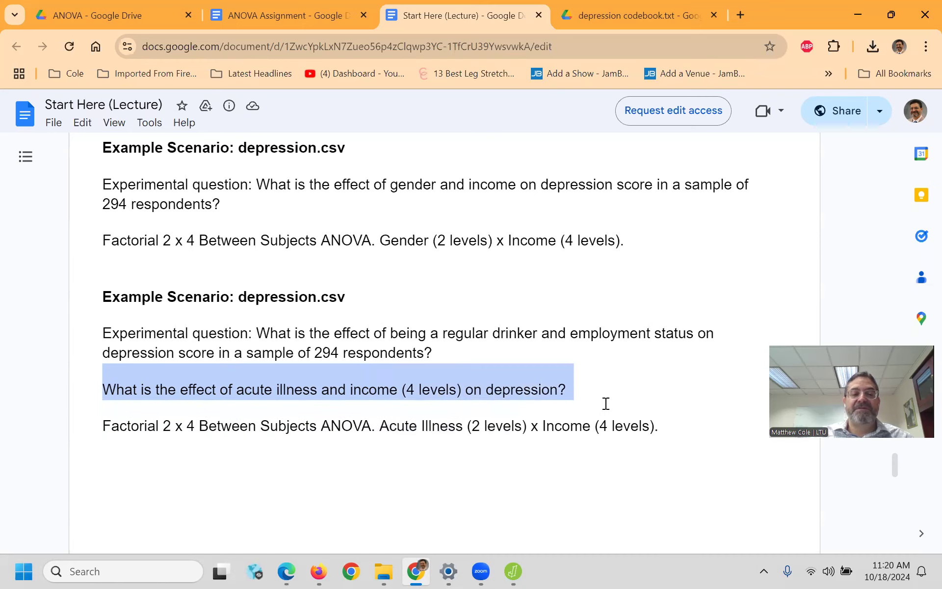
scroll(606, 403, down, 2)
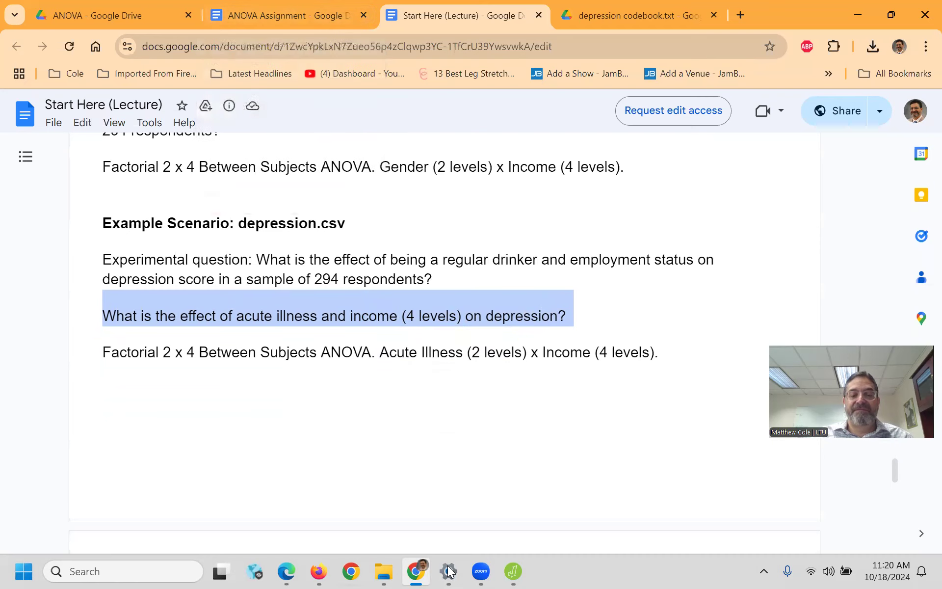
- Switch back to JASP, reopen the ANOVA options and remove sex from the fixed factors
click(513, 570)
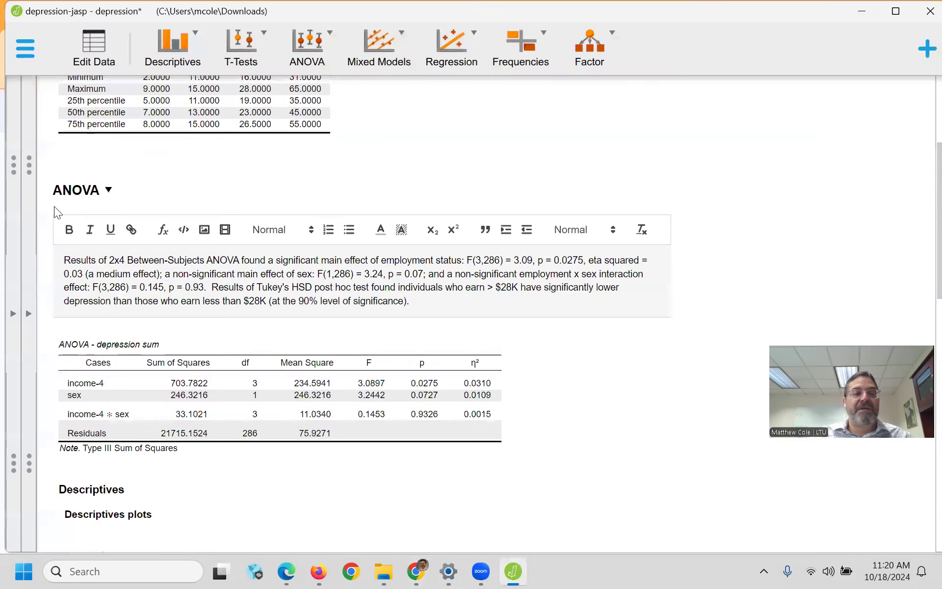
click(29, 314)
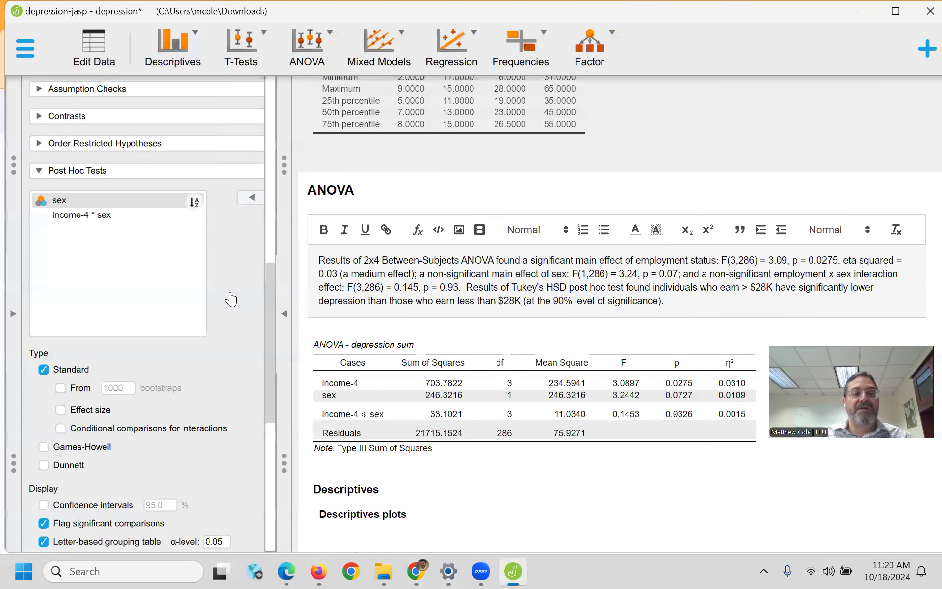
scroll(362, 283, up, 5)
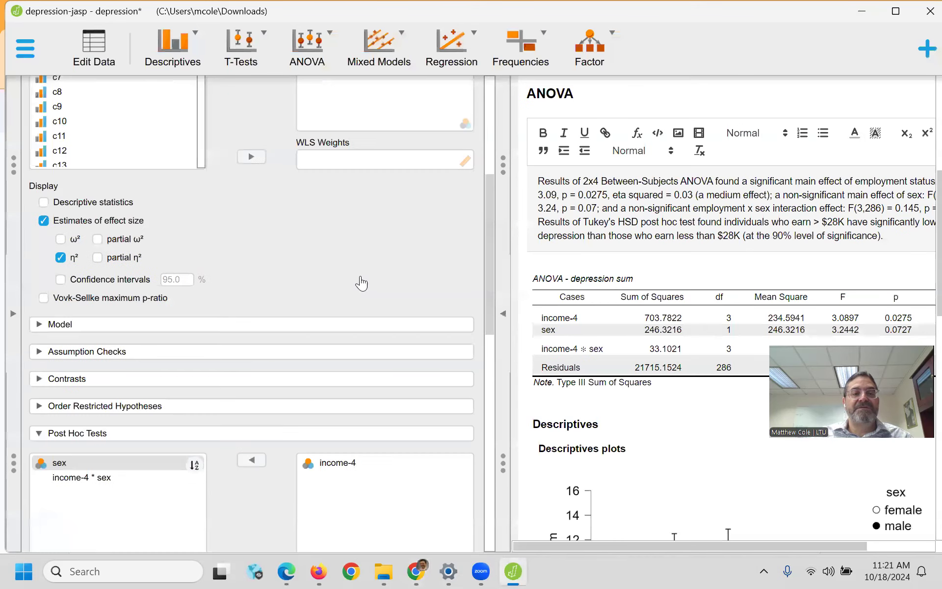
scroll(339, 142, up, 3)
scroll(326, 126, up, 2)
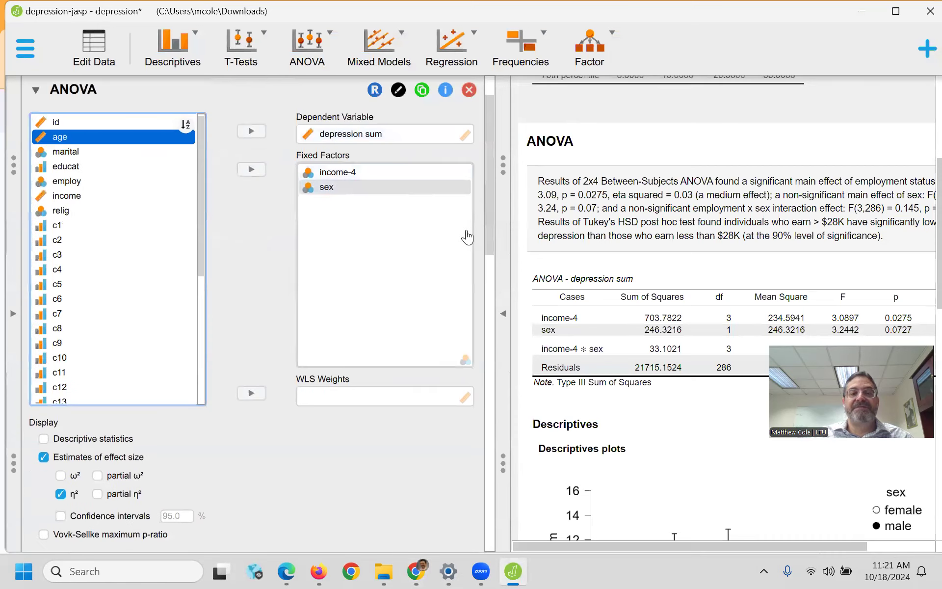
double_click(341, 188)
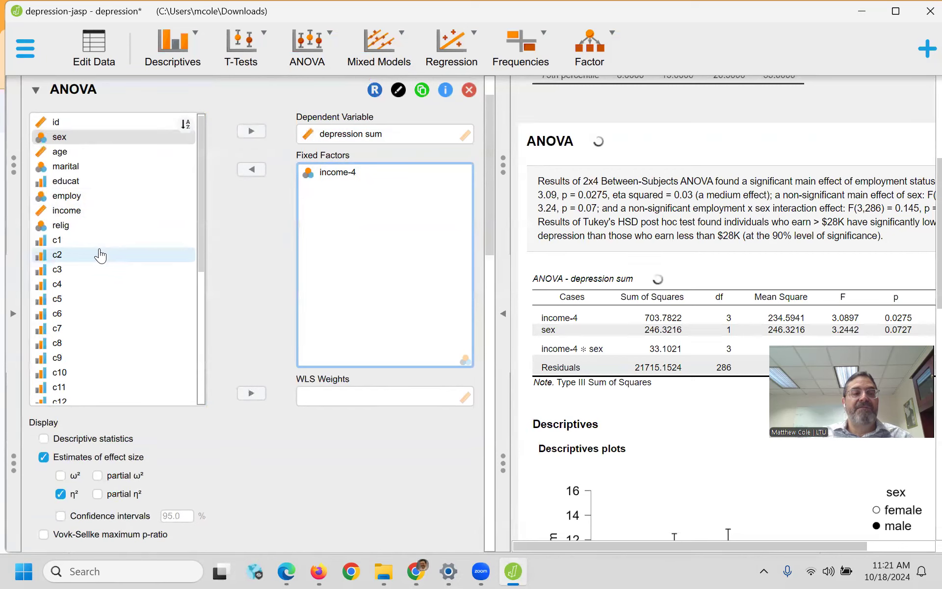
- Add acuteill as a fixed factor alongside income-4 in the depression sum ANOVA
scroll(91, 301, down, 5)
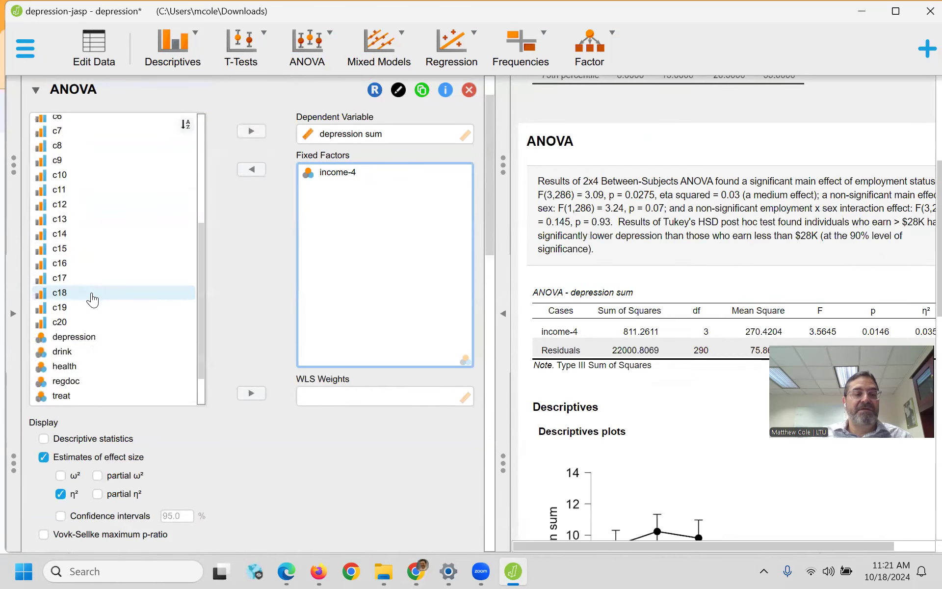
click(71, 383)
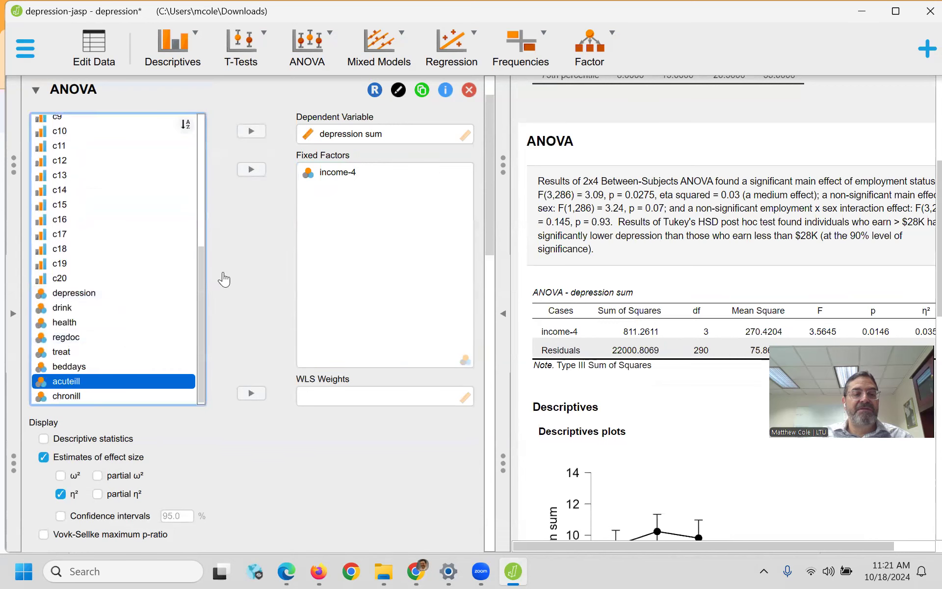
click(251, 169)
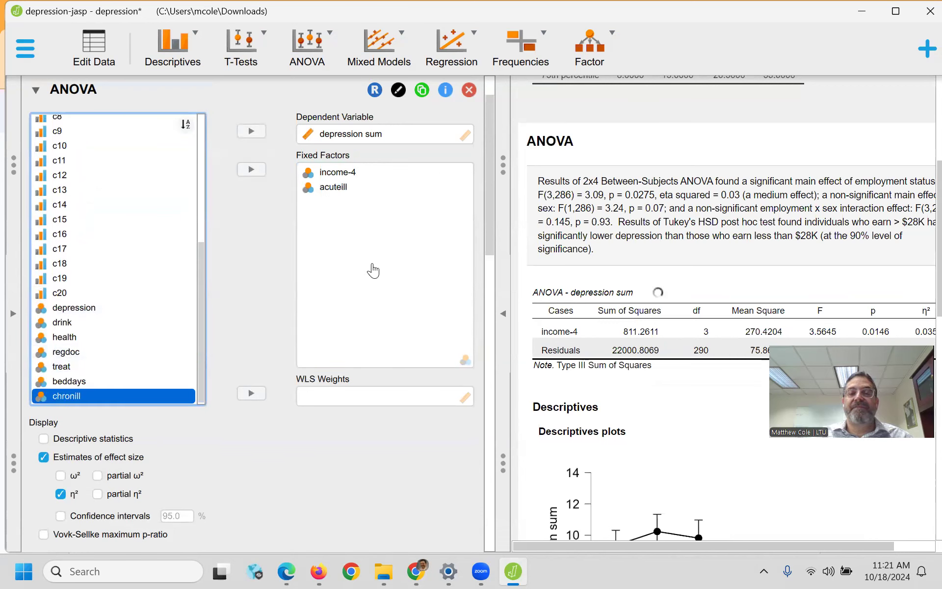
- Collapse the analysis options and examine the income-4 by acuteill ANOVA table at full width
scroll(729, 285, down, 1)
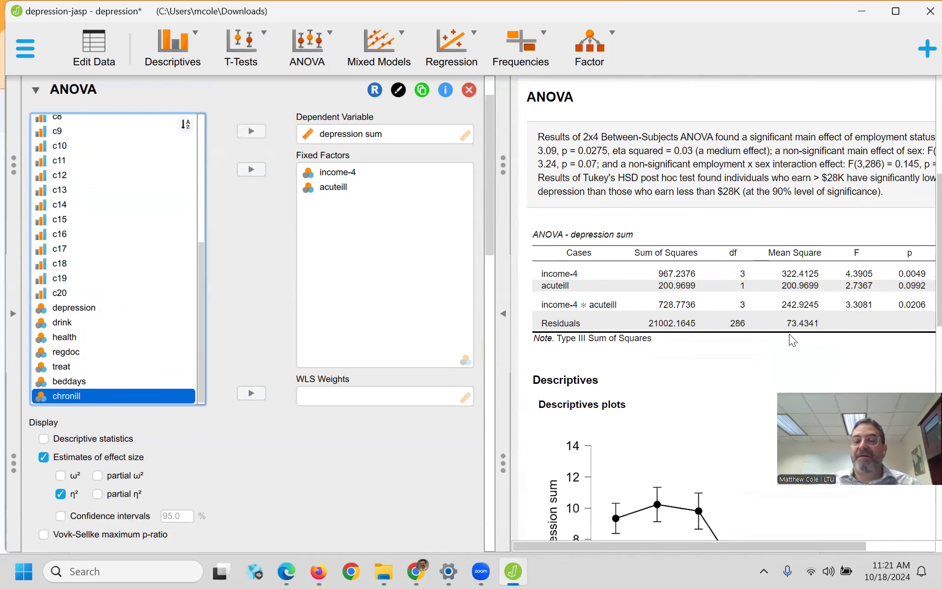
click(503, 313)
scroll(444, 194, down, 1)
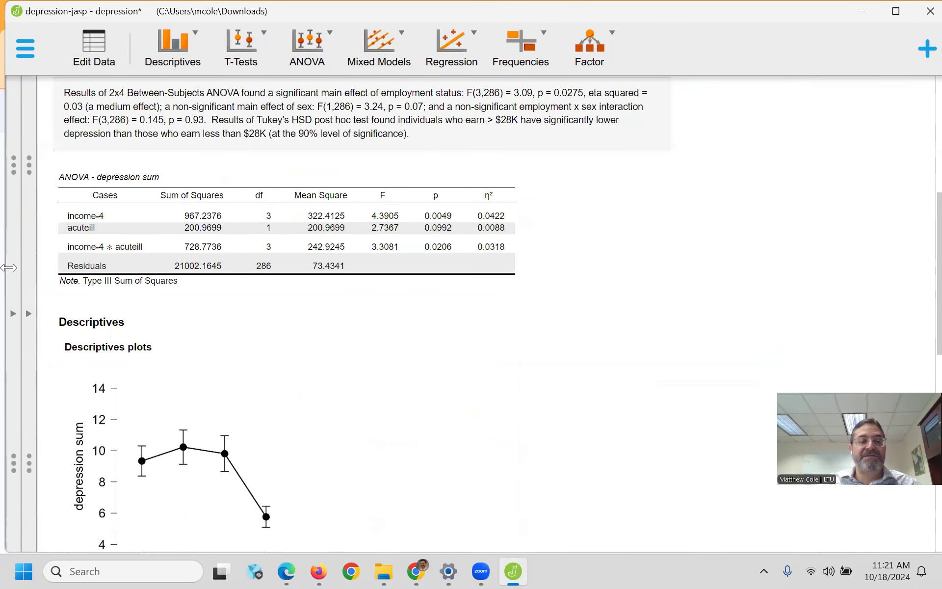
- Reopen the ANOVA options and add acuteill and the income-4 * acuteill interaction to the post hoc tests
click(28, 313)
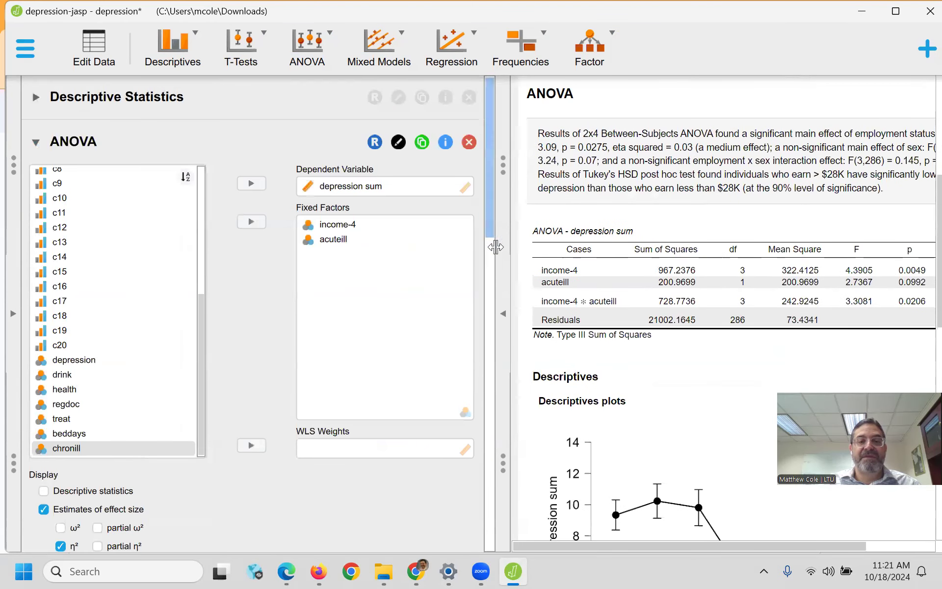
scroll(489, 232, down, 6)
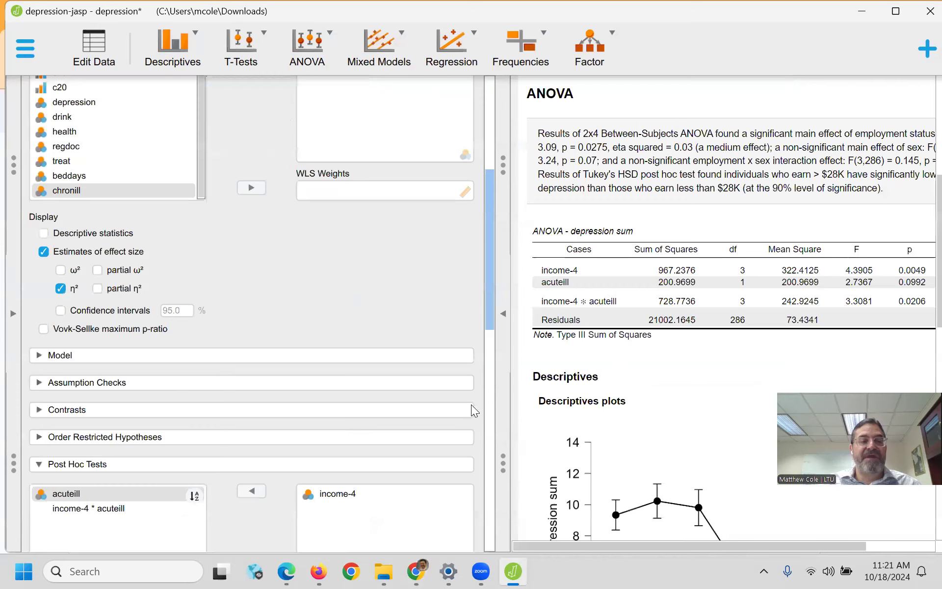
scroll(470, 405, down, 4)
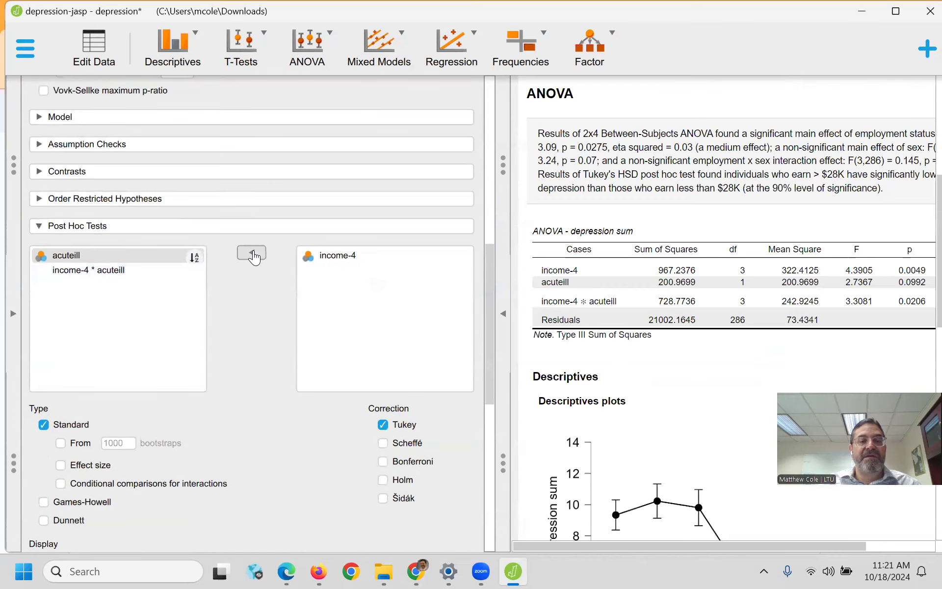
double_click(106, 256)
click(86, 260)
double_click(86, 260)
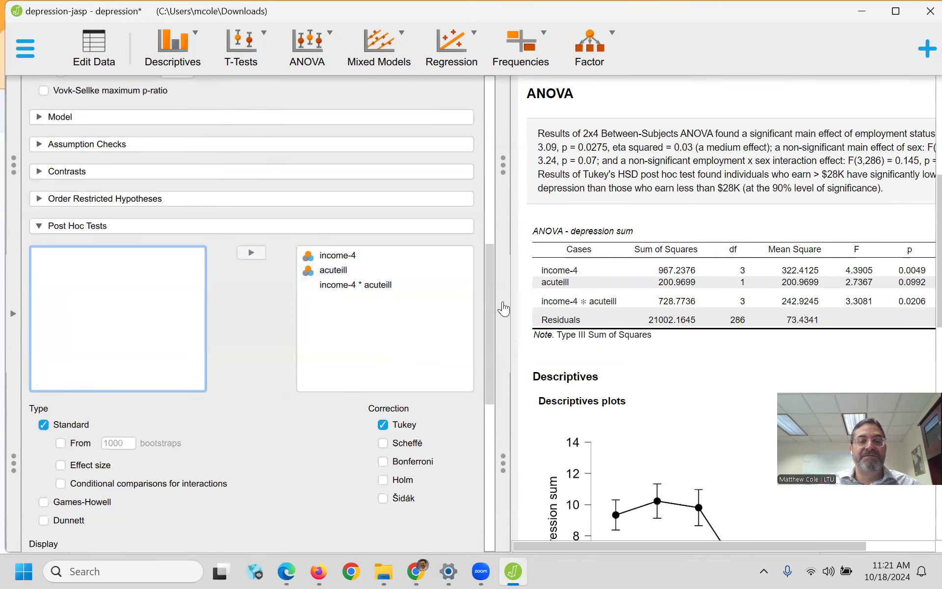
- Set acuteill as separate lines in the income-4 descriptives plot, collapse the options and enlarge the plot so its axis labels separate
scroll(478, 449, down, 9)
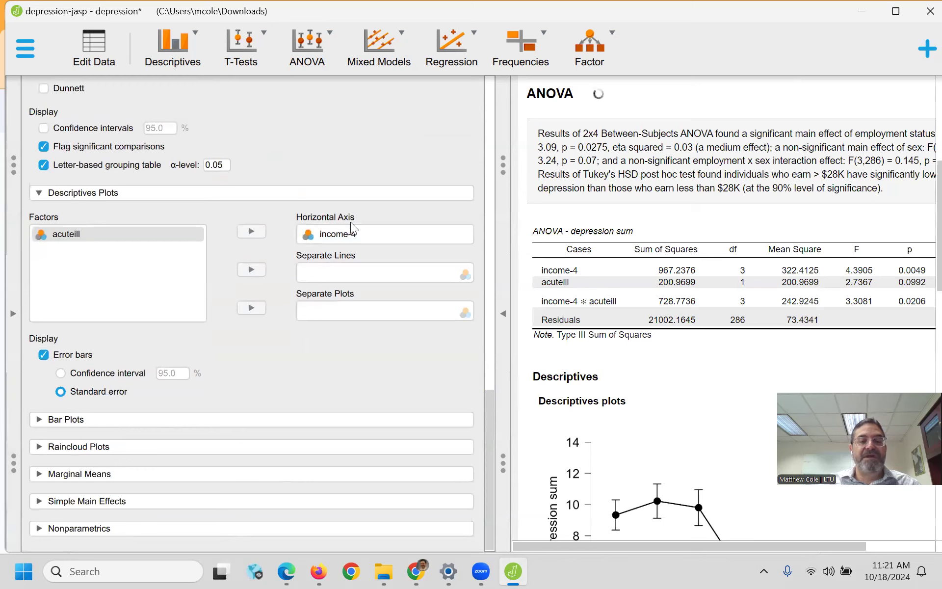
click(85, 233)
click(252, 269)
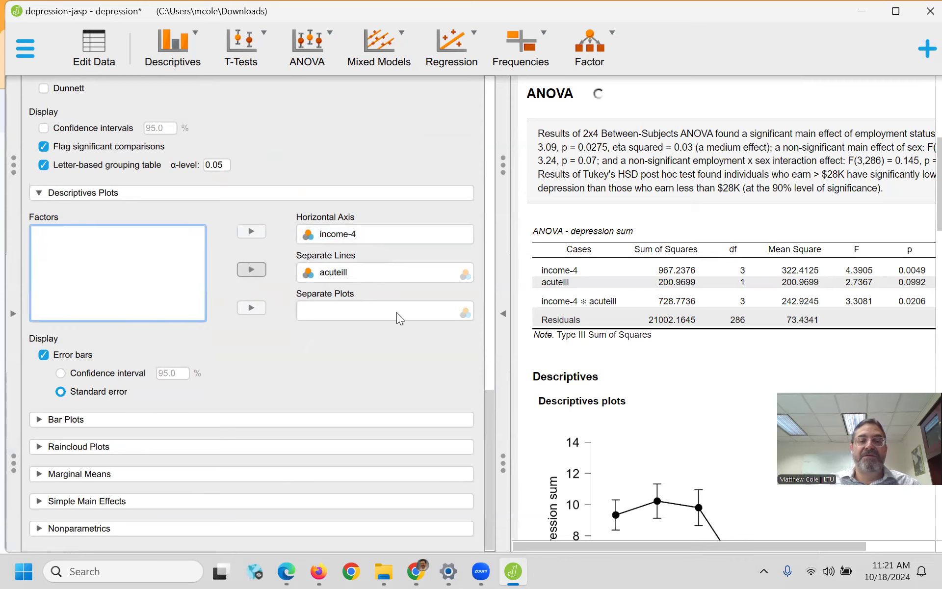
click(504, 314)
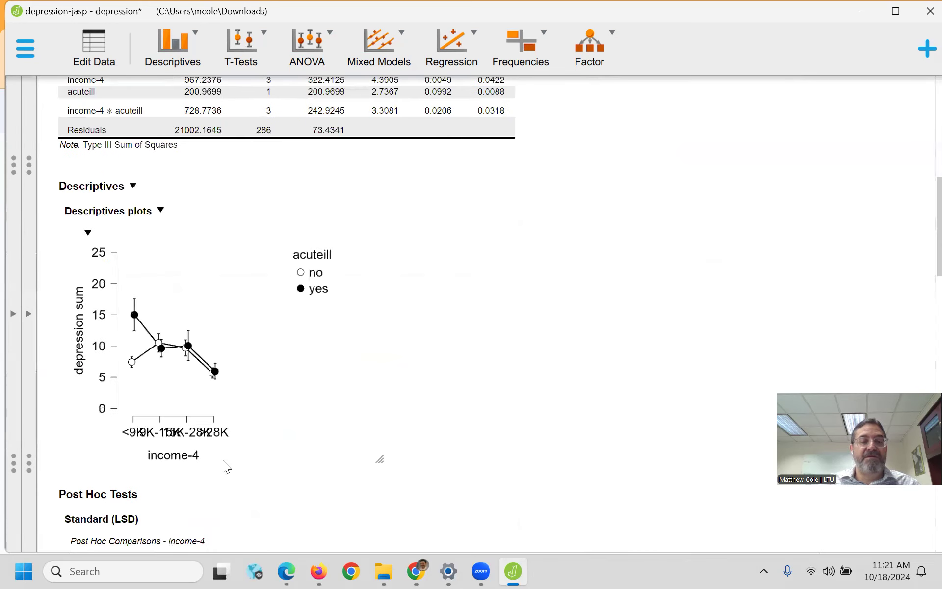
drag(374, 456, 474, 481)
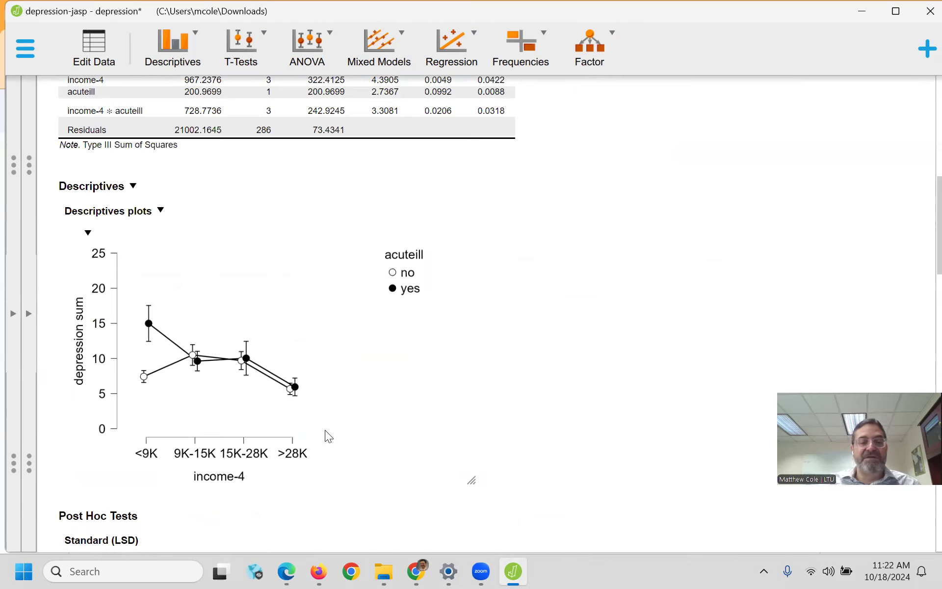
- Examine the ANOVA table, the income-4 by acuteill plot and the Tukey post hoc and letter-based grouping tables
scroll(447, 454, up, 3)
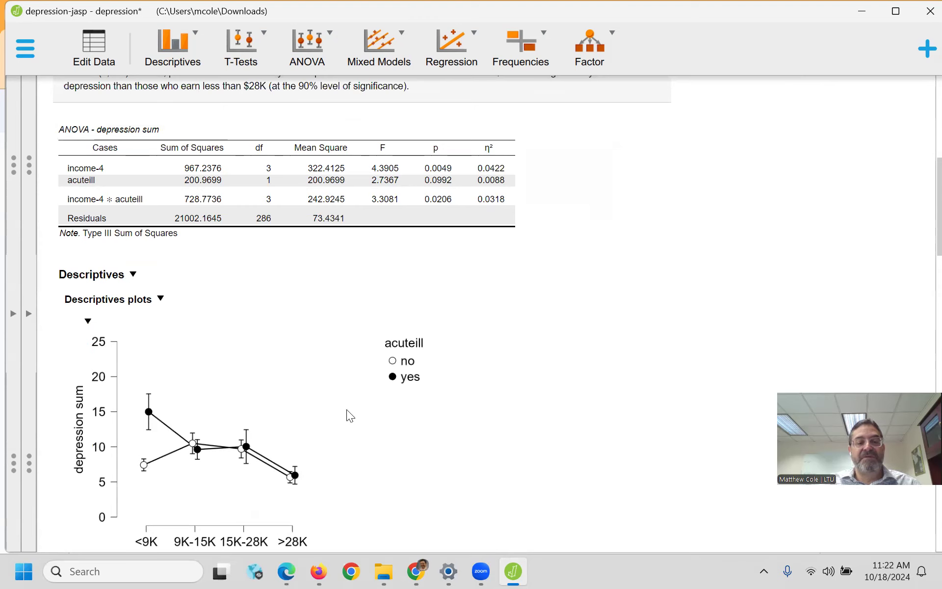
scroll(348, 413, down, 1)
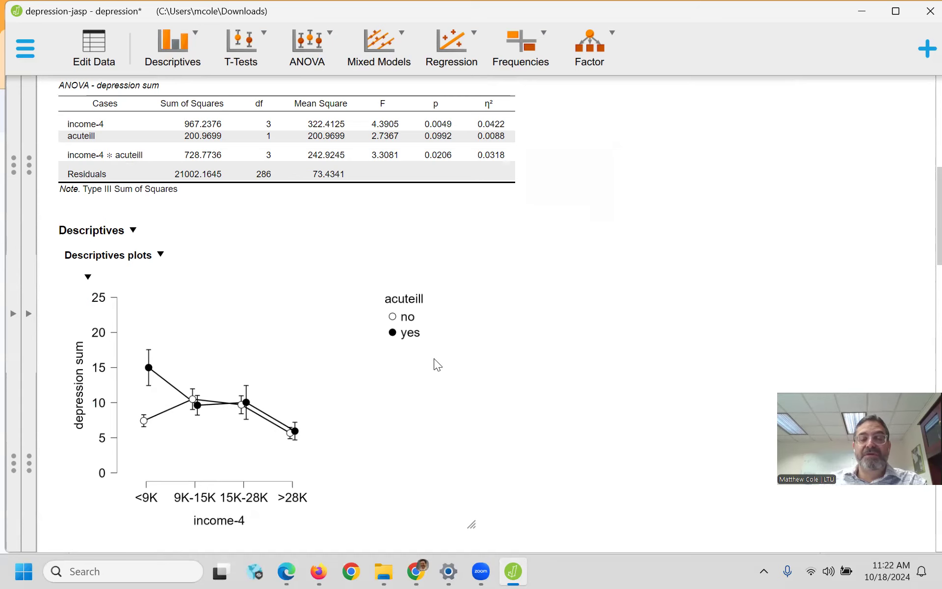
scroll(447, 363, down, 7)
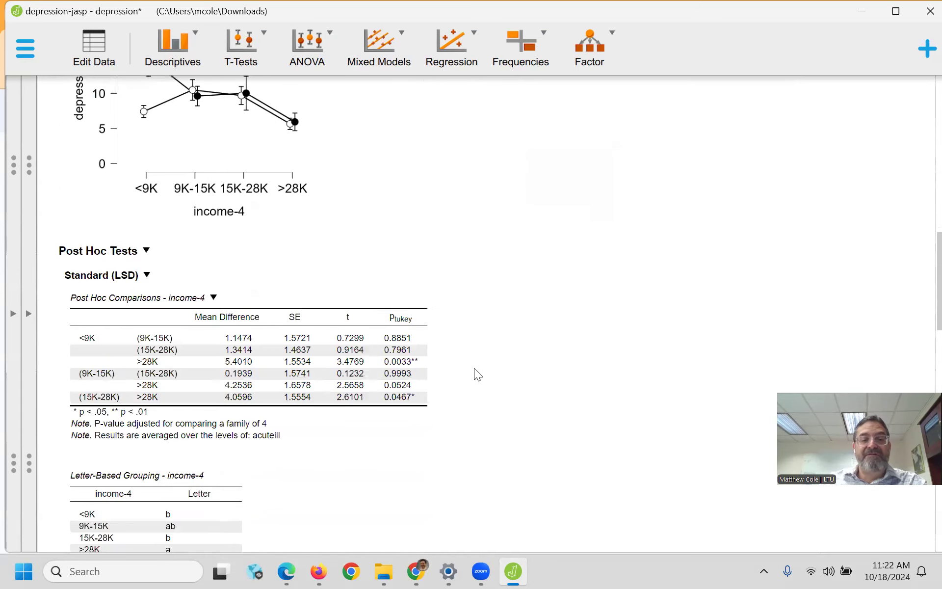
scroll(474, 369, down, 4)
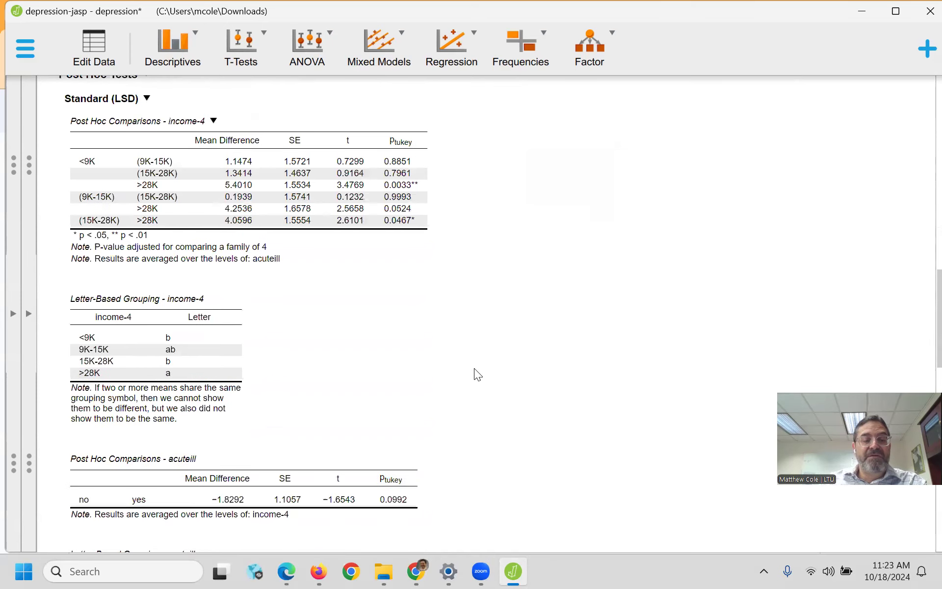
scroll(474, 374, down, 1)
scroll(474, 373, up, 15)
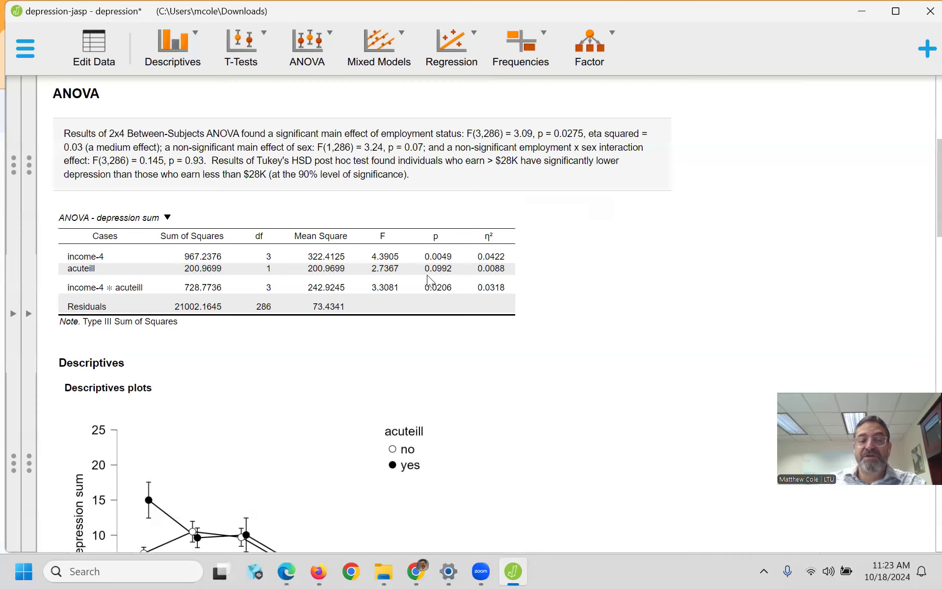
scroll(304, 455, down, 1)
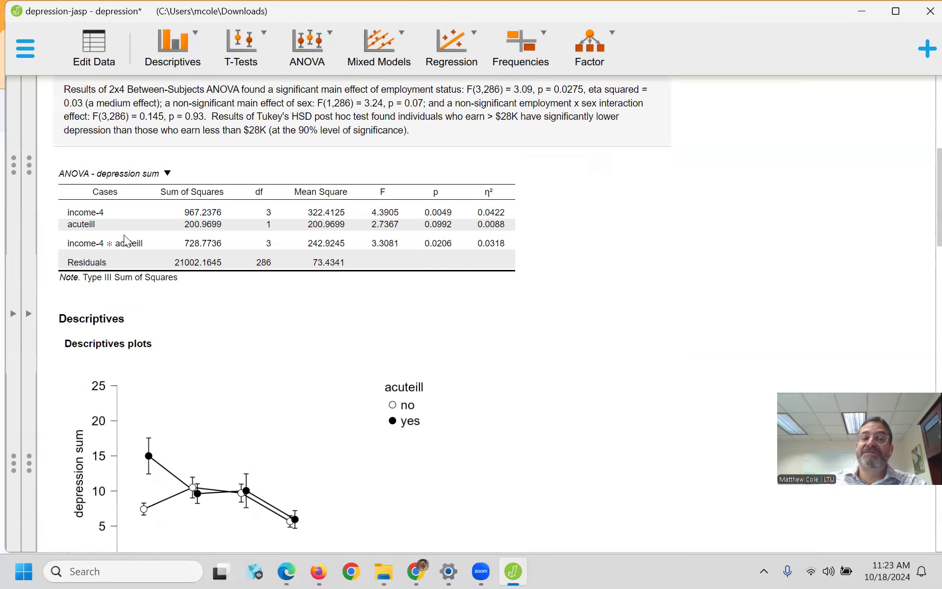
scroll(435, 440, down, 3)
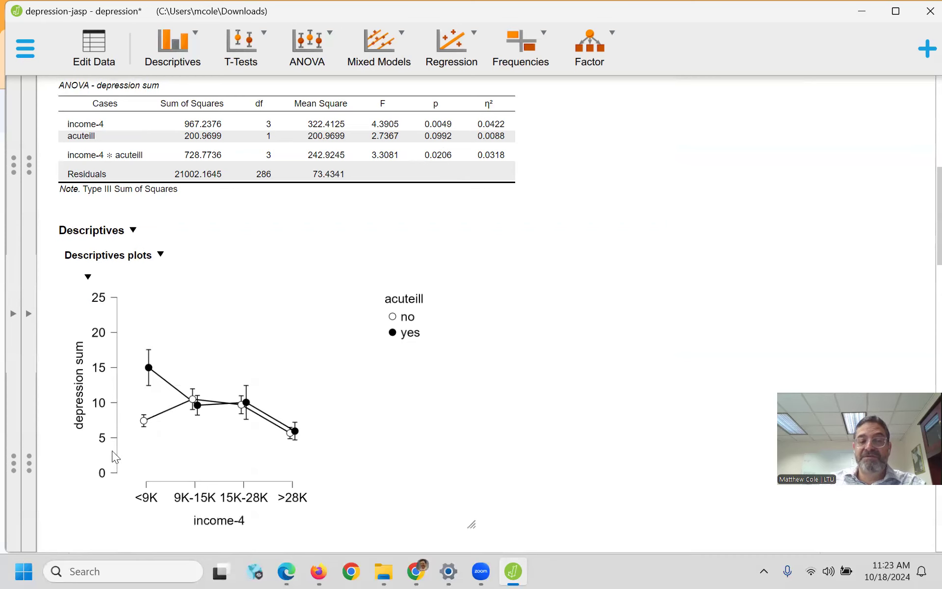
scroll(459, 423, down, 20)
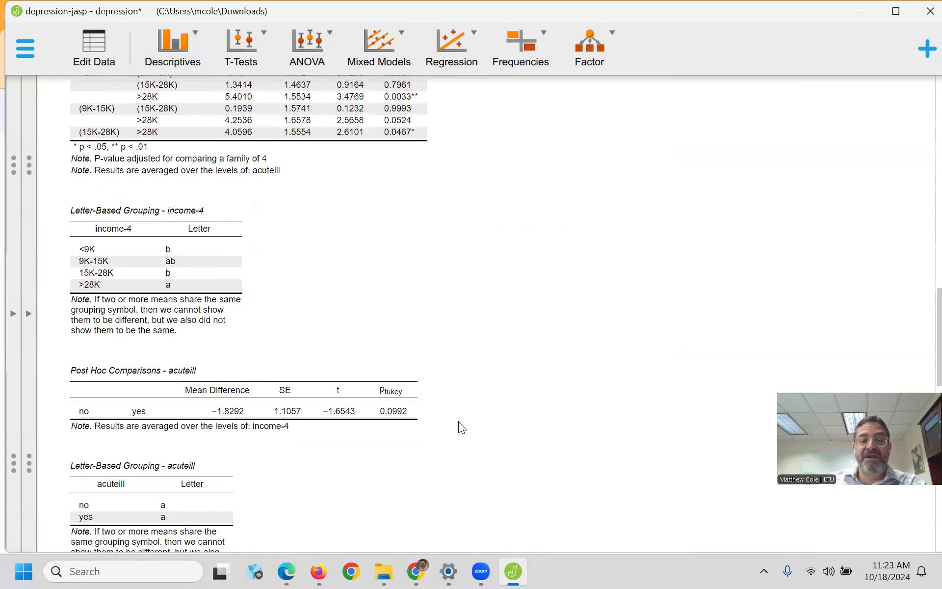
scroll(461, 426, down, 3)
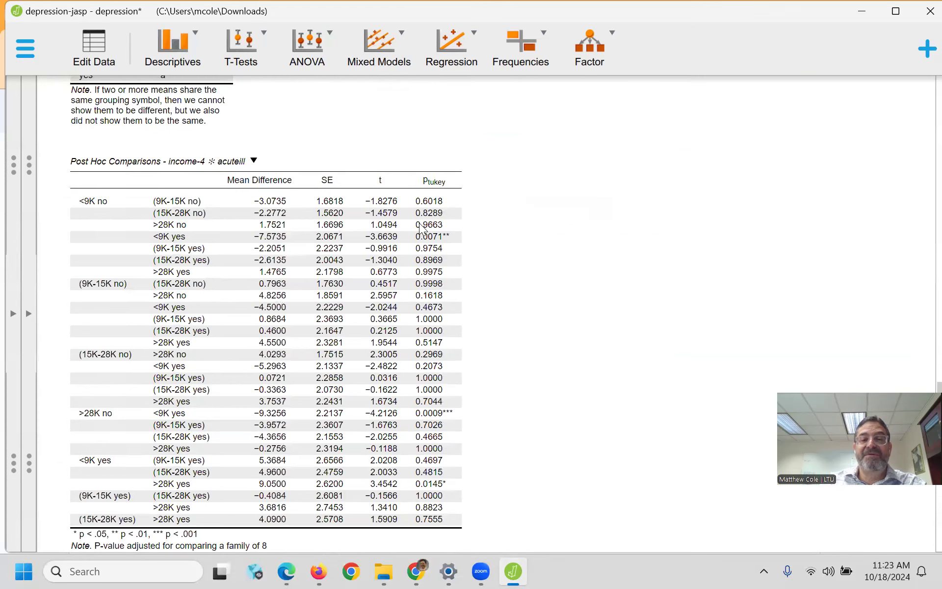
scroll(570, 337, down, 7)
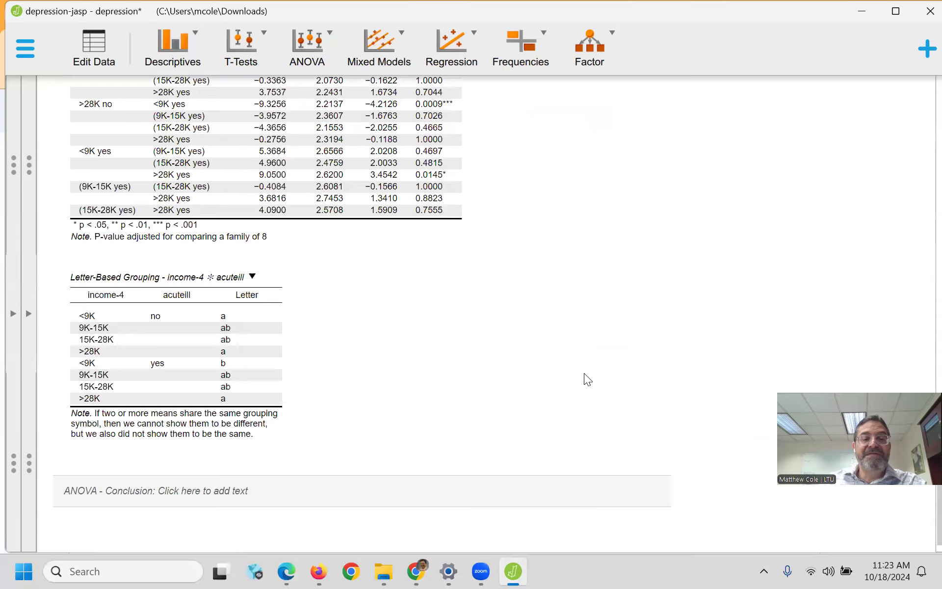
scroll(584, 373, up, 20)
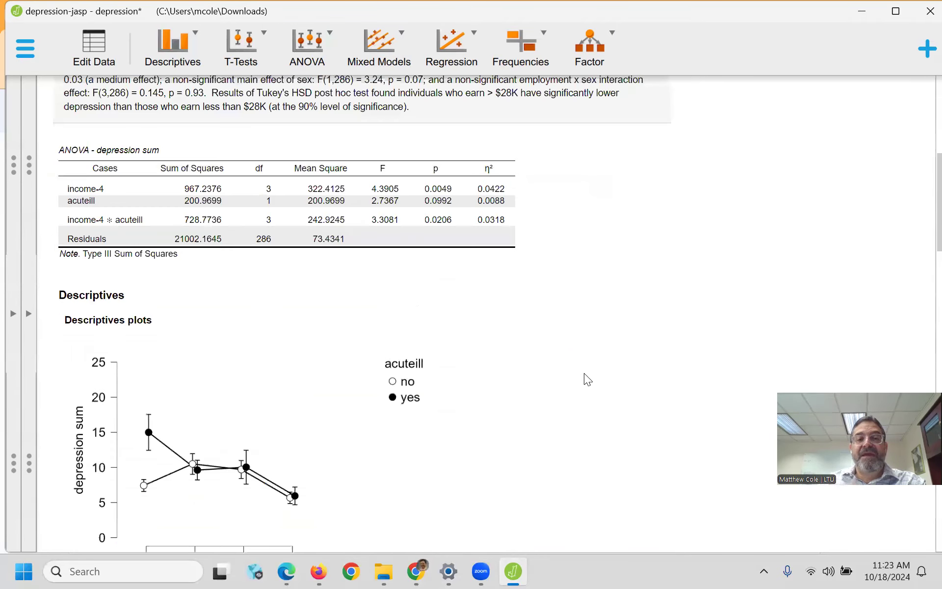
- Replace "employment status" with "income" in the main effect sentence of the ANOVA write-up note
scroll(480, 378, down, 1)
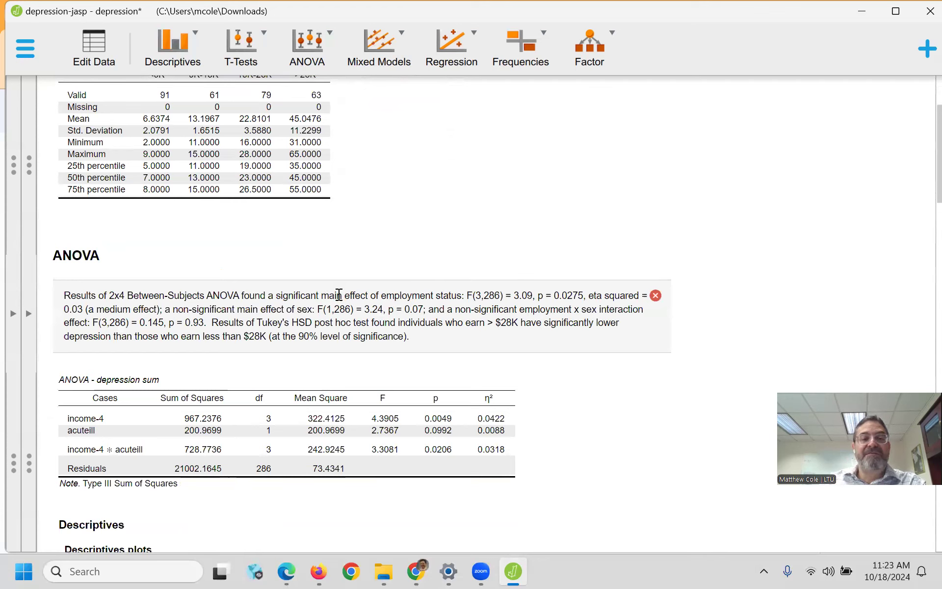
scroll(386, 327, up, 4)
scroll(385, 327, down, 4)
scroll(386, 327, up, 3)
scroll(385, 327, up, 1)
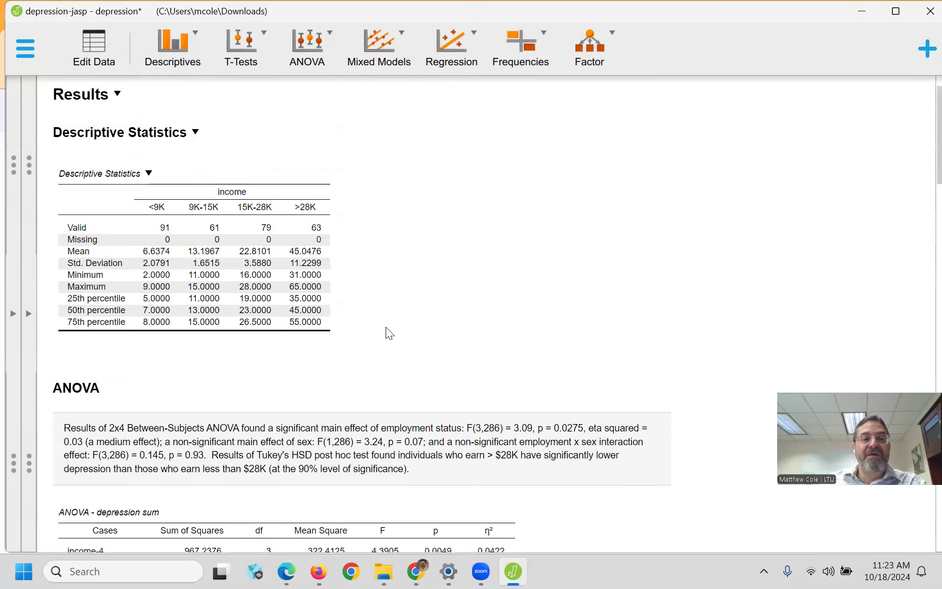
scroll(407, 382, down, 2)
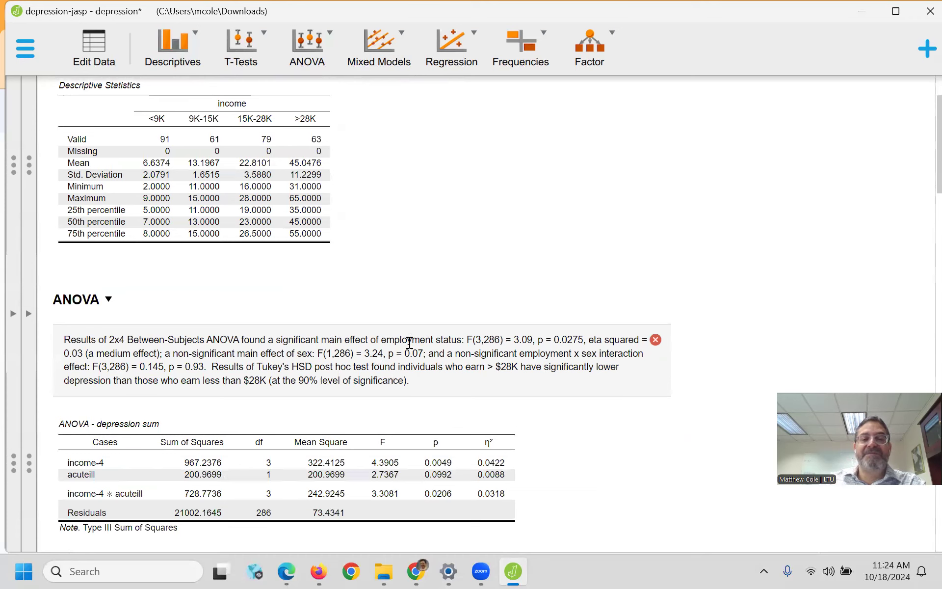
scroll(408, 338, down, 1)
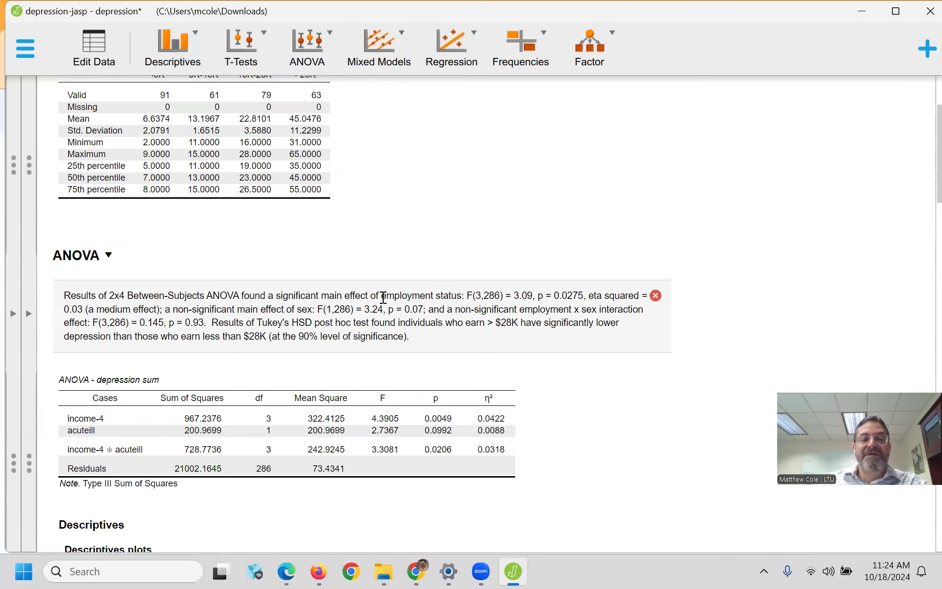
double_click(410, 297)
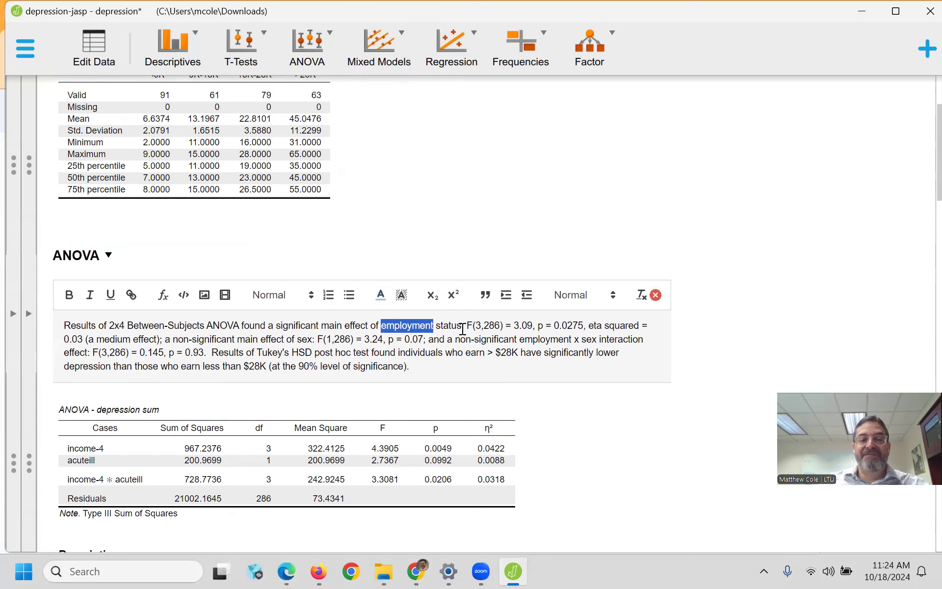
key(shift+Right)
key(shift+Right)
key(shift+Right)
key(shift+Right)
key(shift+Right)
key(shift+Right)
key(shift+Right)
key(shift+Right)
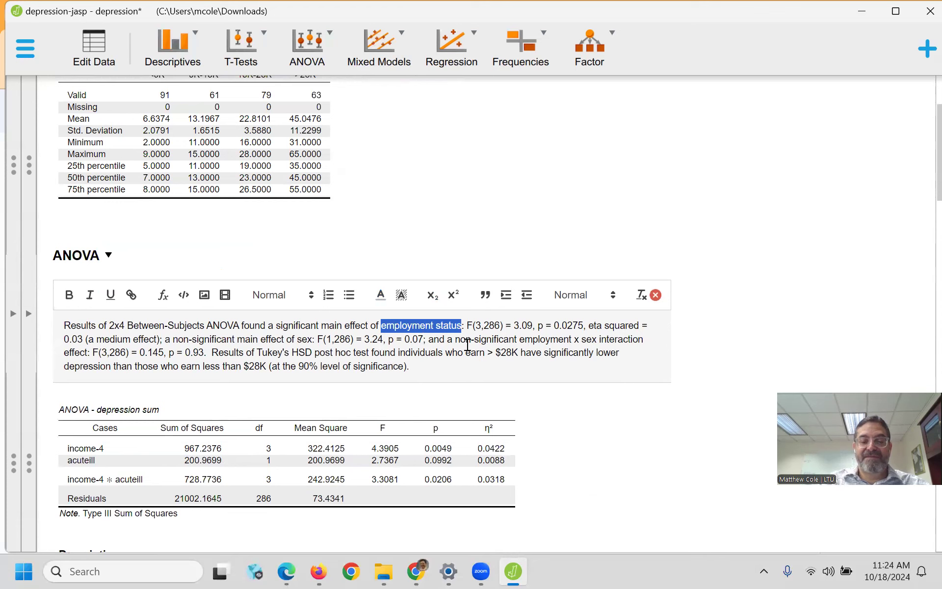
text(income:)
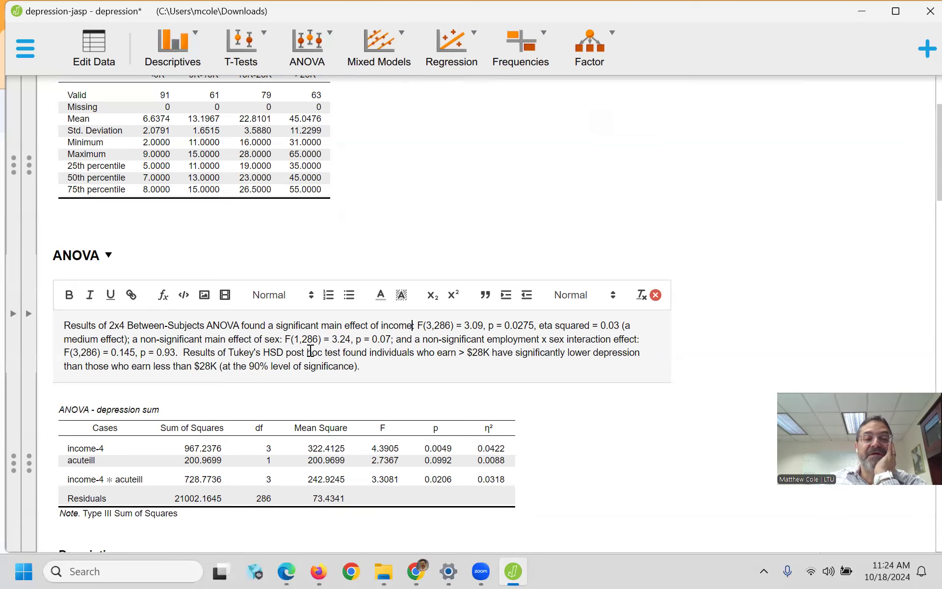
- Compare the acuteill lines in the descriptives plot with the significant pairs in the income-4 * acuteill post hoc comparisons
scroll(343, 339, down, 1)
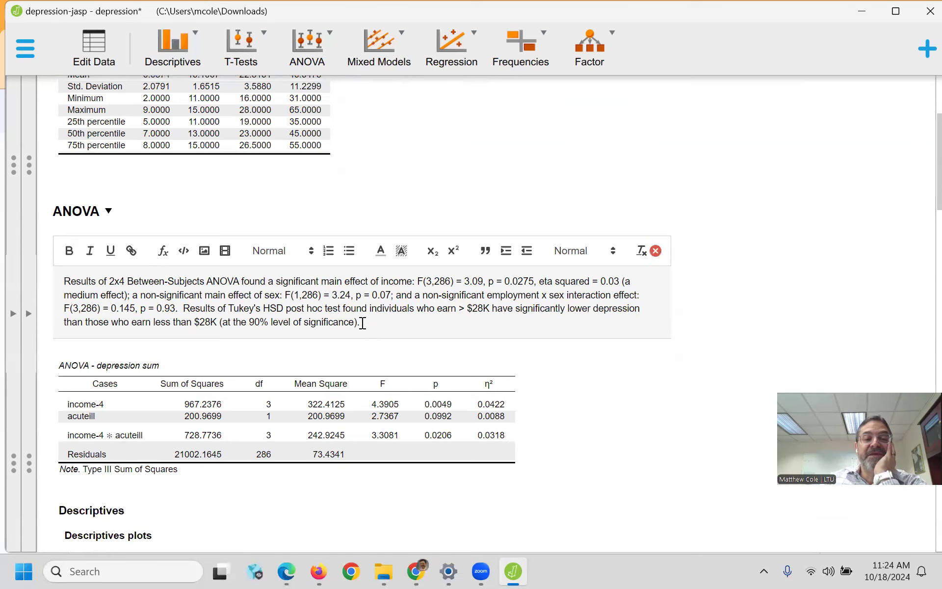
scroll(400, 315, down, 2)
scroll(399, 314, down, 3)
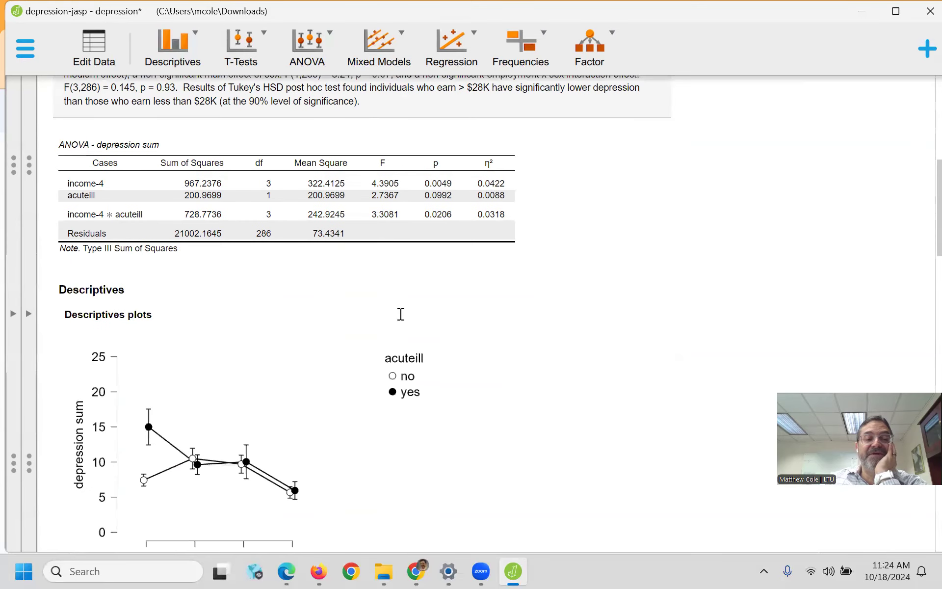
scroll(378, 366, down, 1)
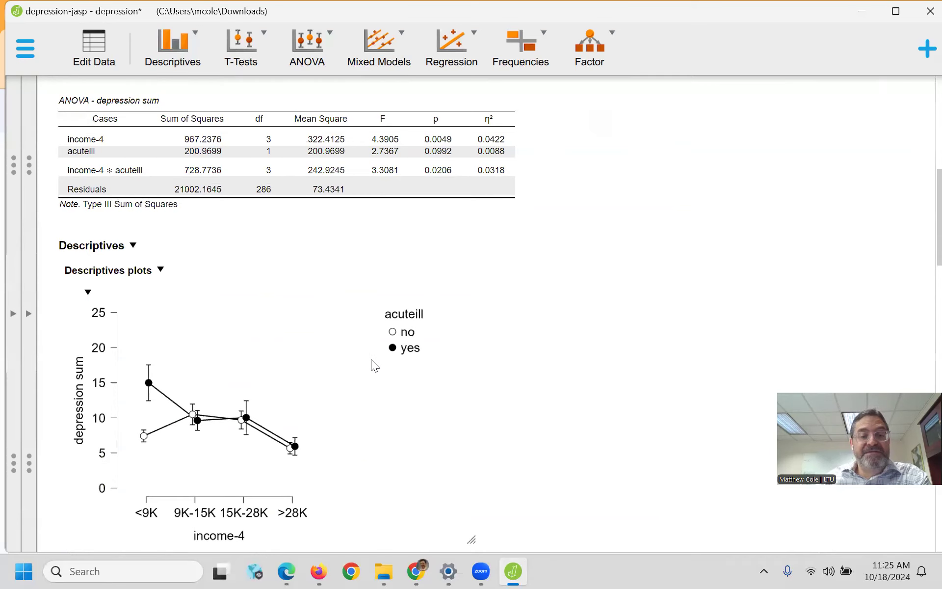
scroll(397, 346, down, 1)
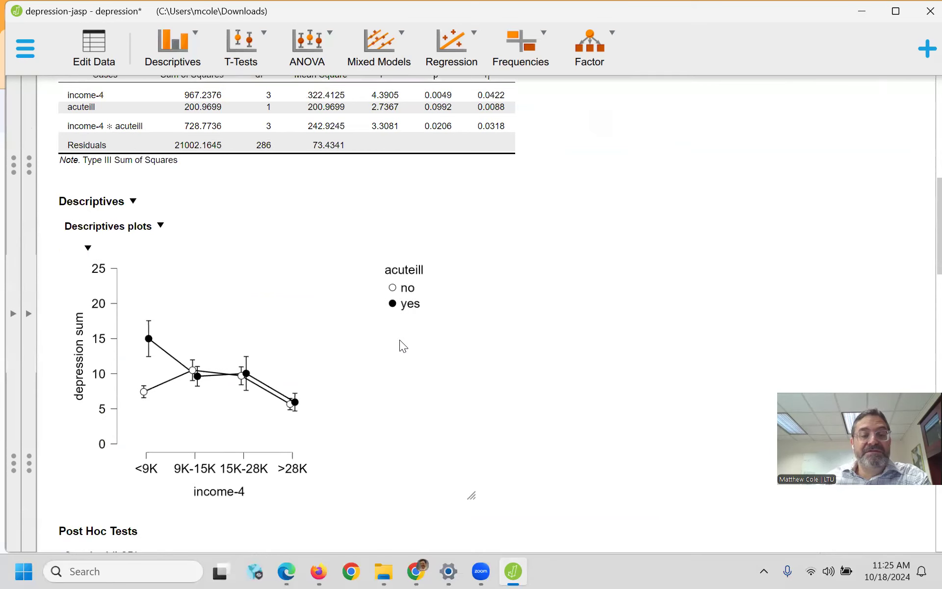
scroll(396, 334, down, 7)
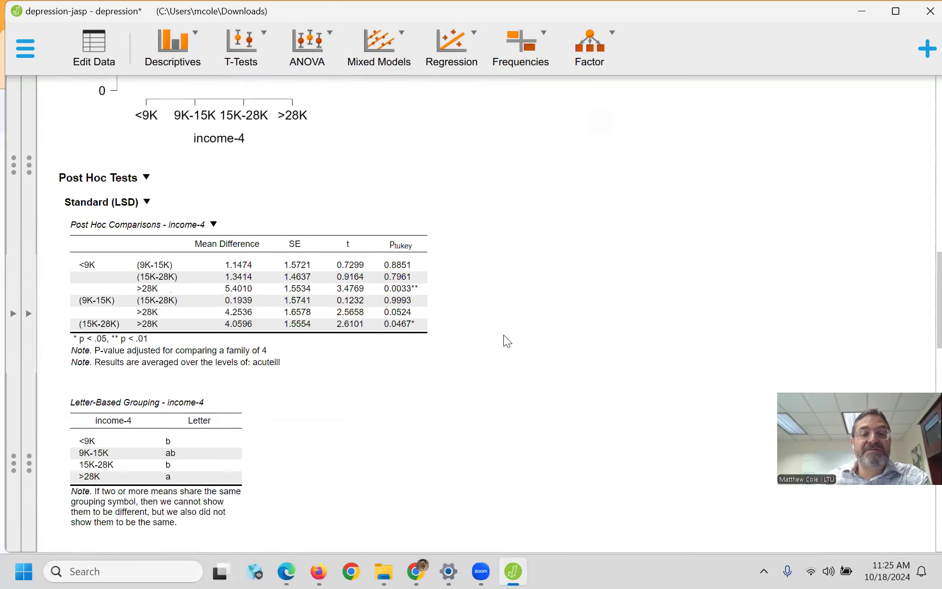
scroll(504, 337, up, 2)
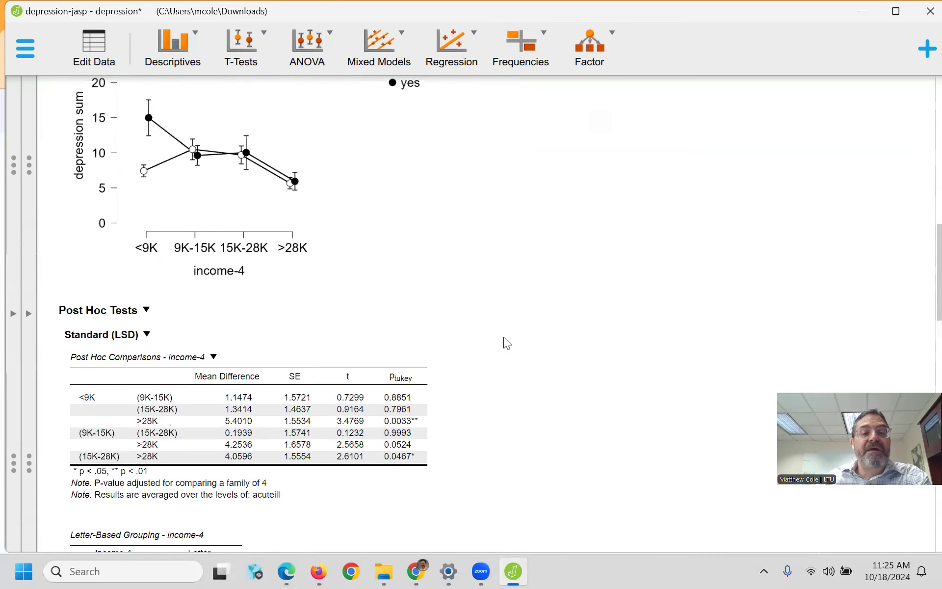
scroll(504, 336, down, 7)
scroll(503, 337, down, 9)
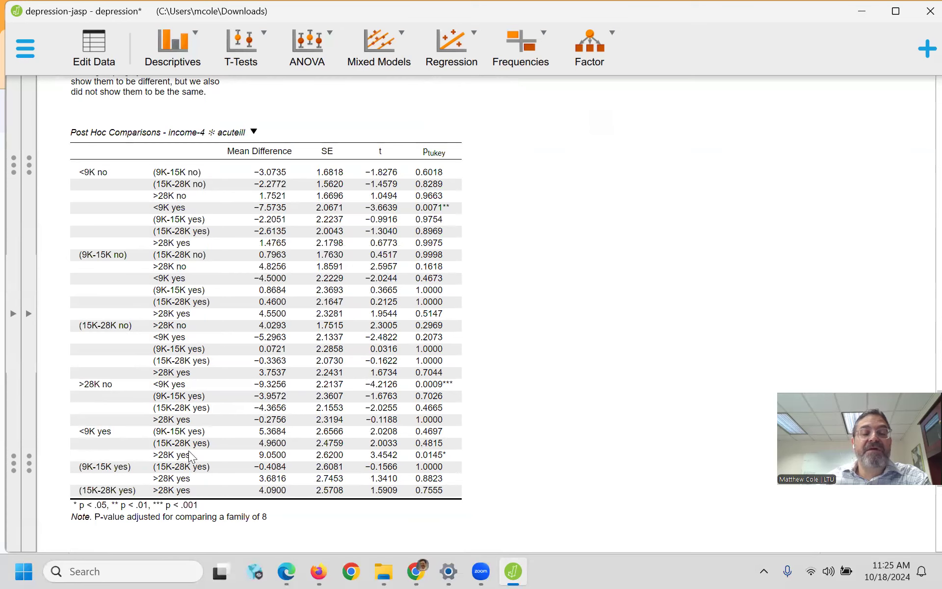
scroll(399, 462, up, 20)
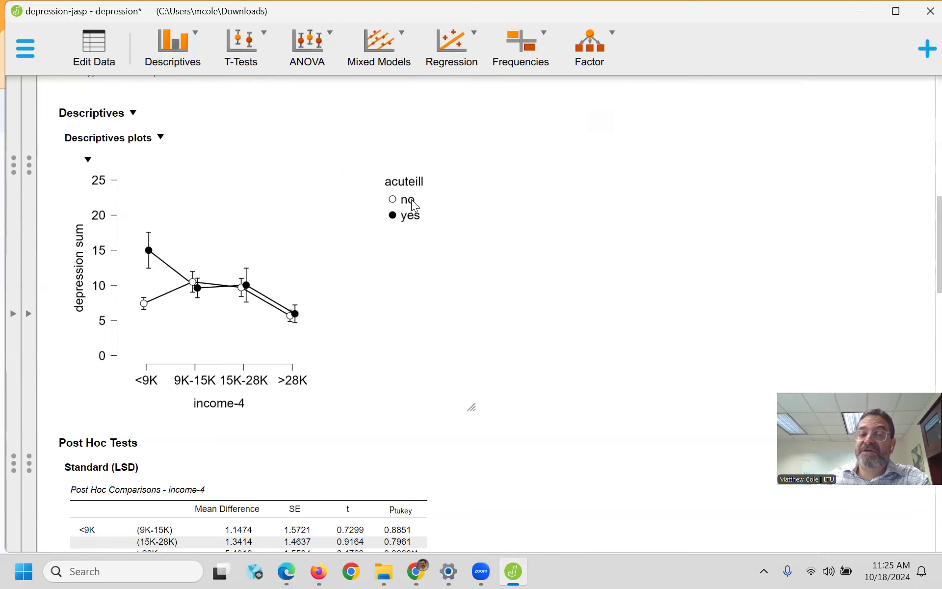
scroll(382, 355, down, 5)
scroll(390, 398, down, 10)
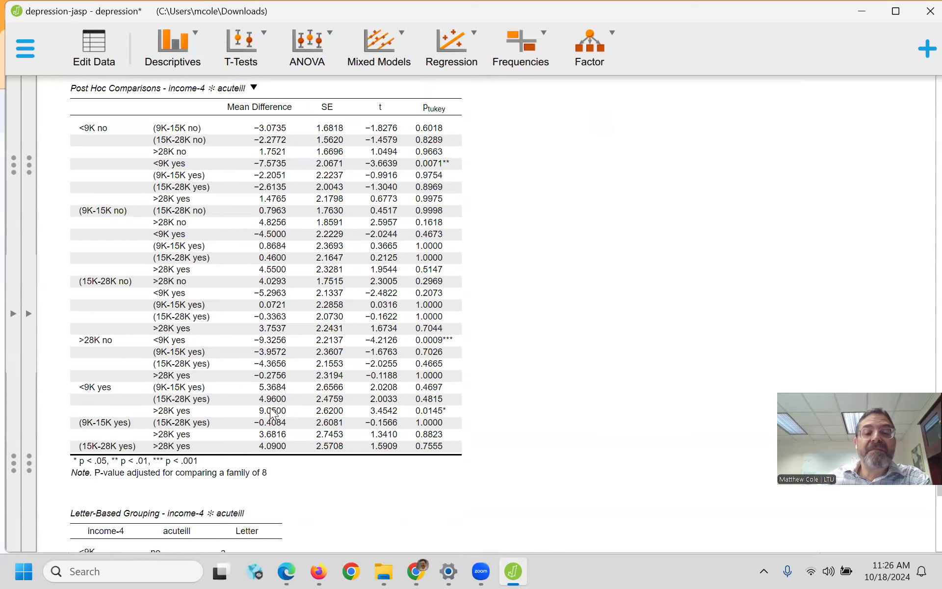
- Examine the Tukey comparisons for income-4 and income-4 * acuteill against the group means in the descriptives plot
scroll(393, 417, up, 3)
scroll(423, 432, down, 1)
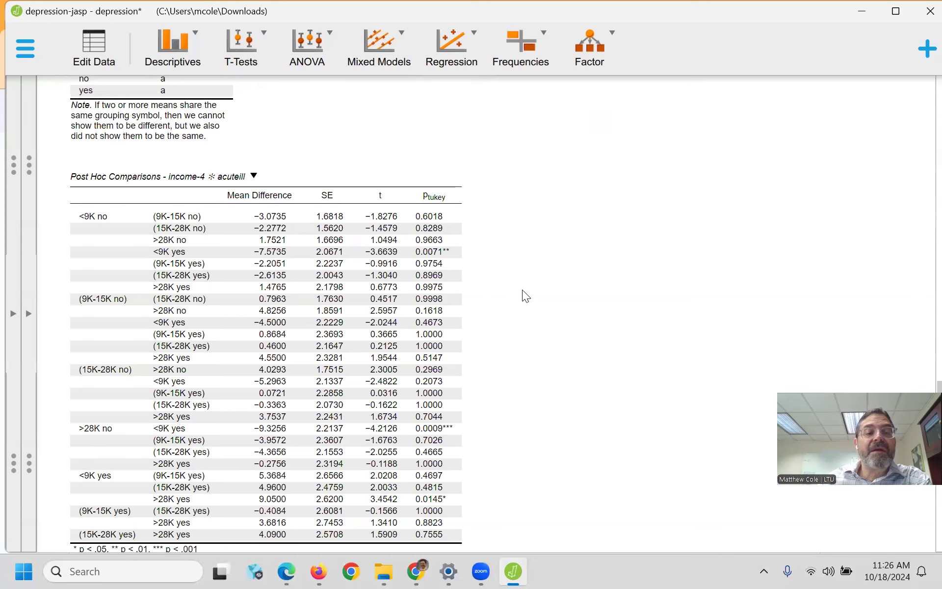
scroll(489, 289, up, 8)
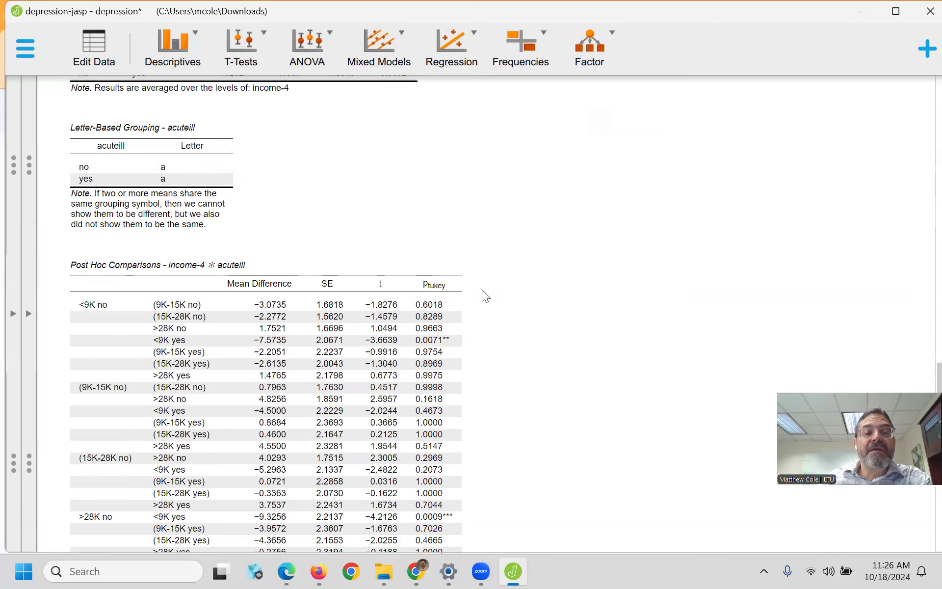
scroll(482, 289, down, 4)
scroll(487, 292, up, 4)
scroll(488, 302, up, 8)
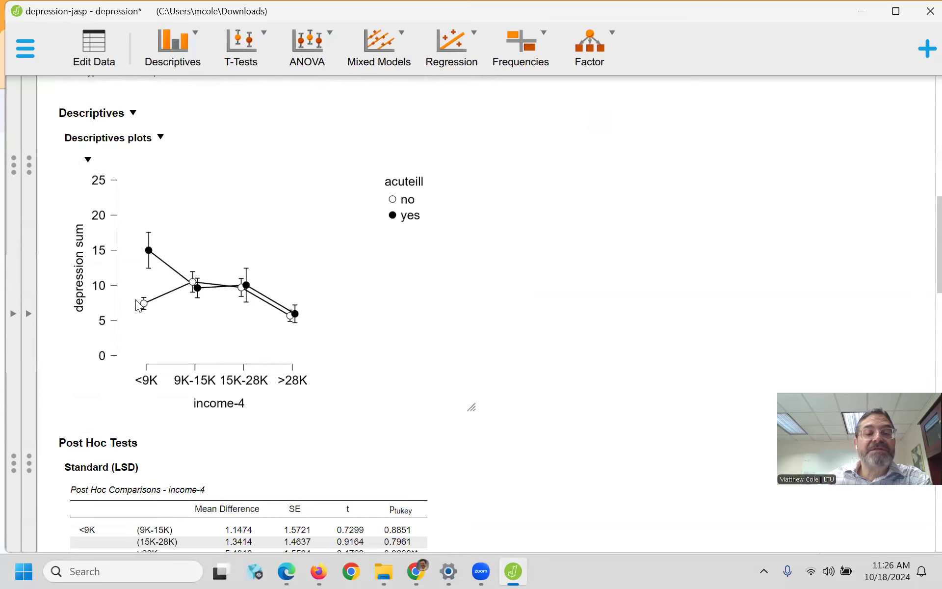
scroll(350, 365, down, 6)
scroll(348, 364, down, 9)
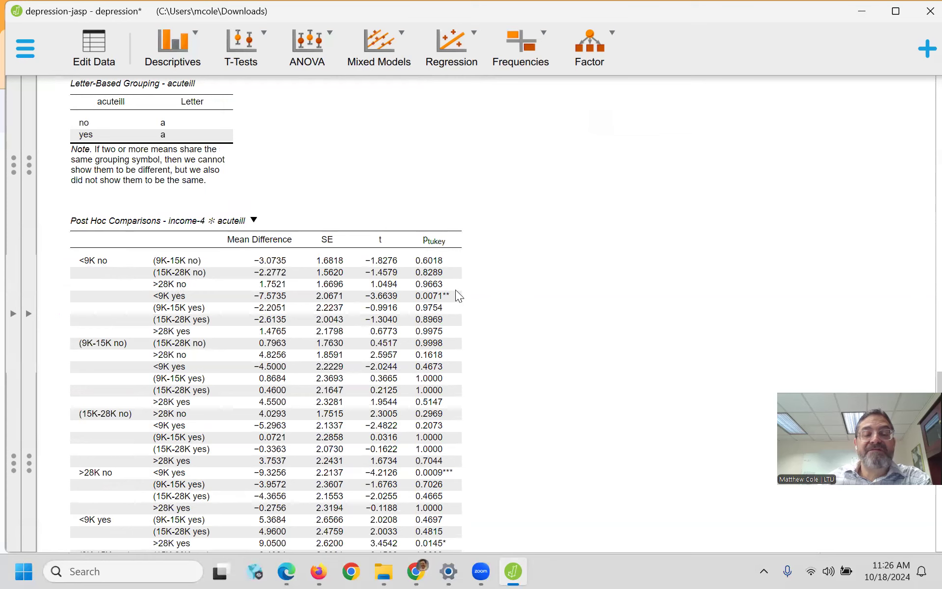
scroll(441, 284, up, 15)
scroll(440, 281, up, 3)
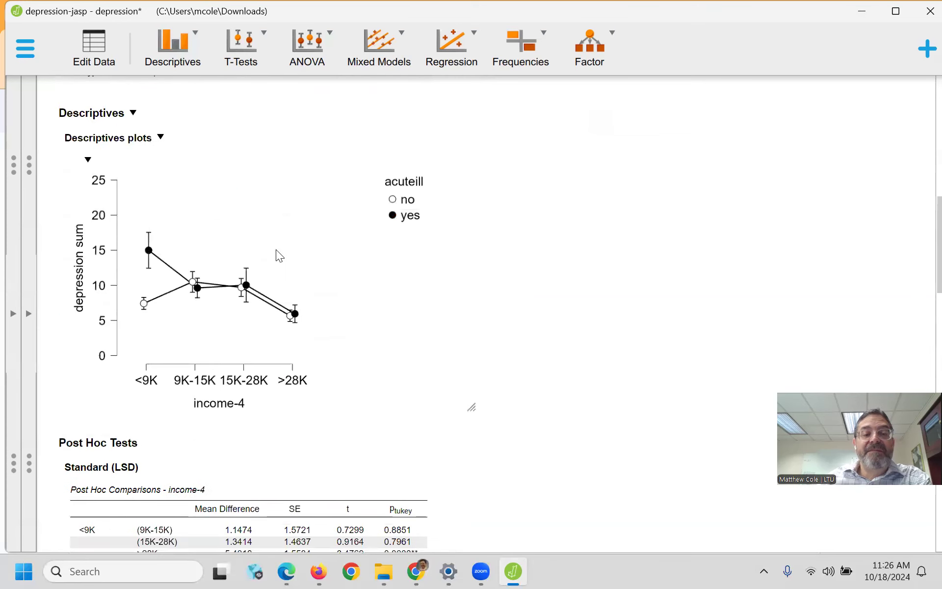
scroll(312, 339, down, 3)
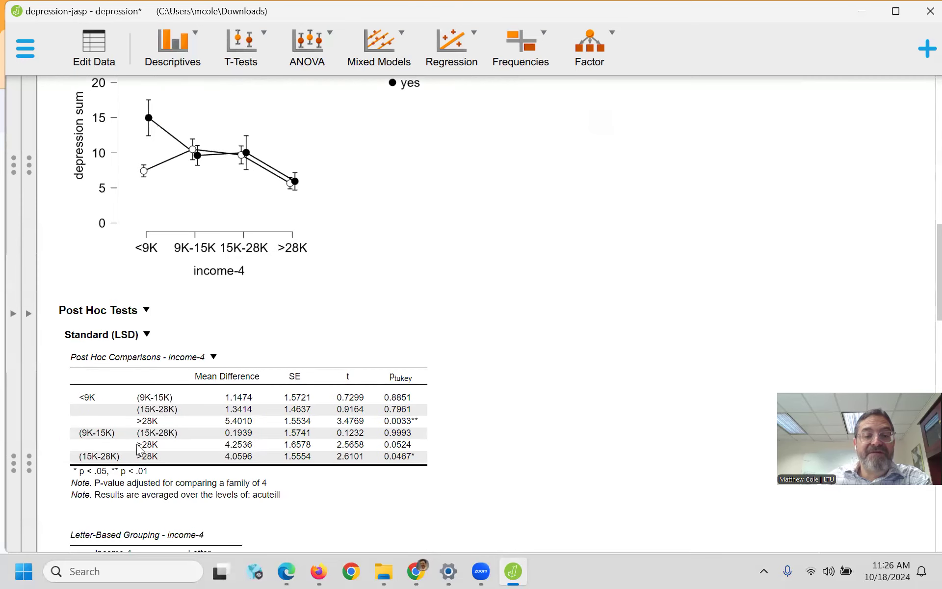
scroll(495, 428, up, 3)
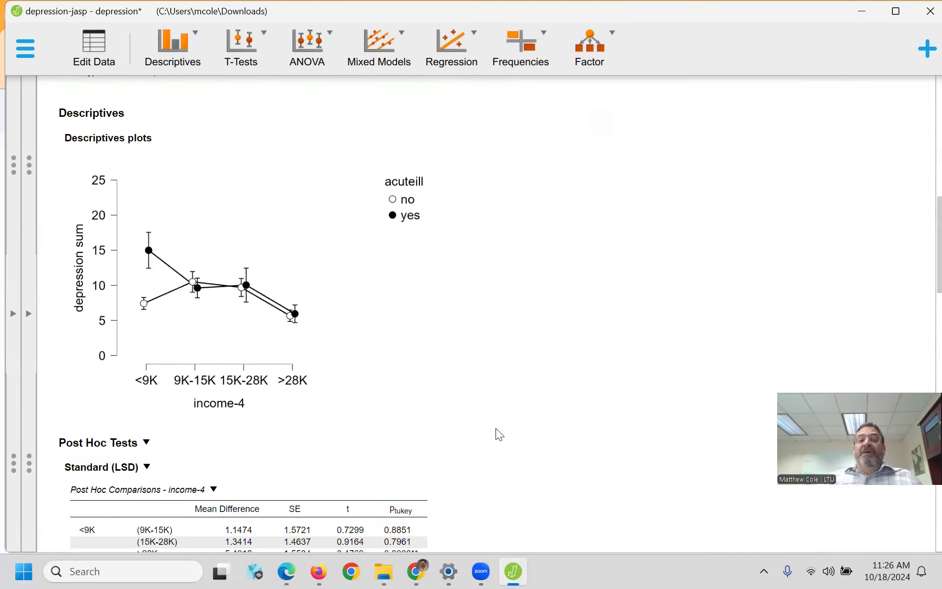
- Switch to the Start Here (Lecture) document in Chrome and read the scenario on chronic illness, health status and depression score
click(865, 15)
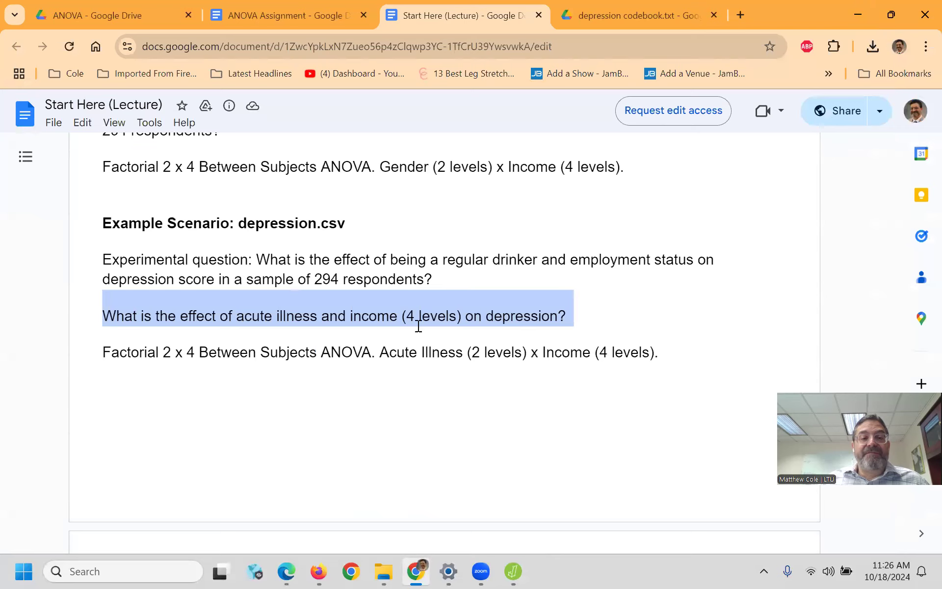
scroll(443, 346, down, 10)
scroll(443, 343, up, 1)
scroll(443, 342, up, 2)
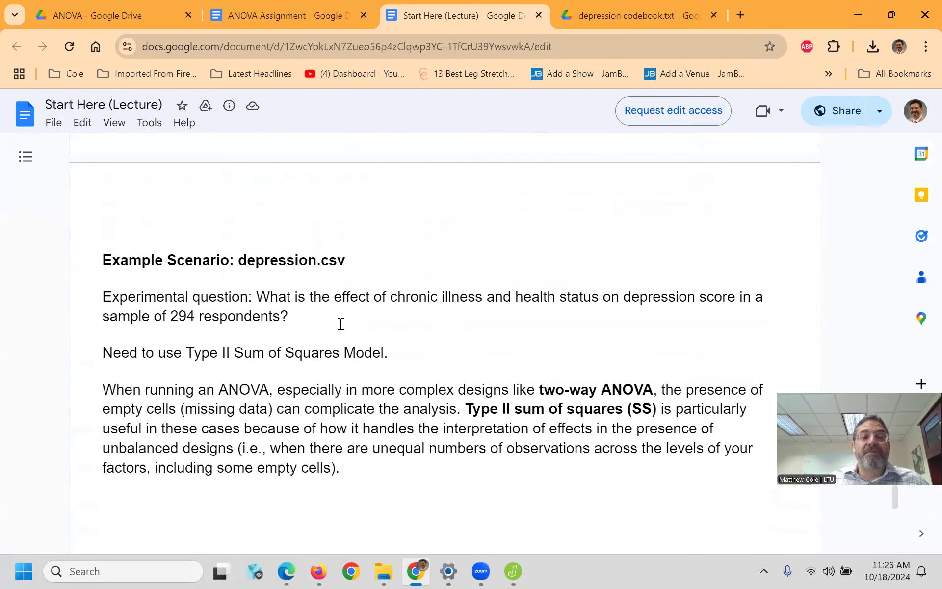
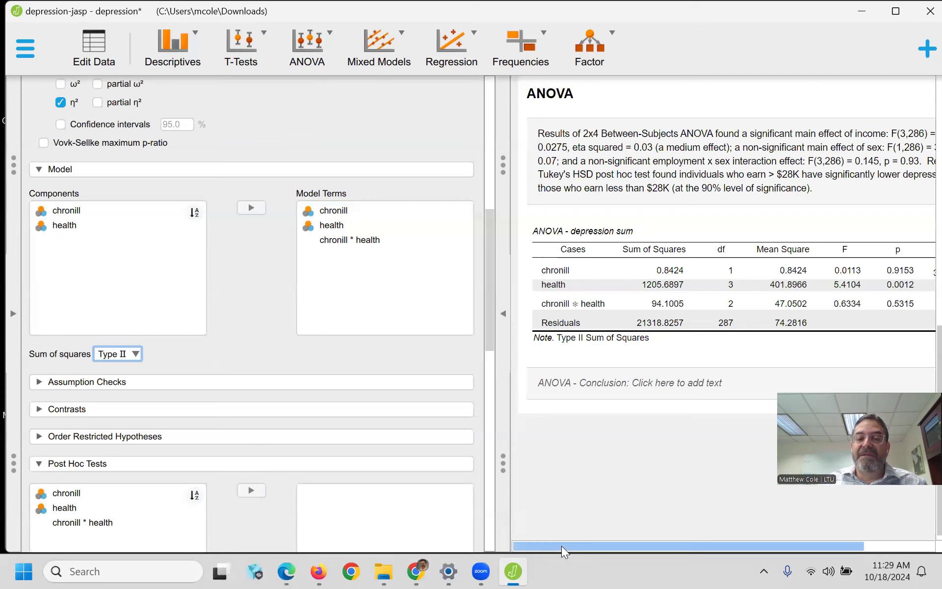
- Plot health on the horizontal axis with chronill as separate lines, collapse the options and enlarge the plot so its axis labels separate
drag(562, 550, 711, 527)
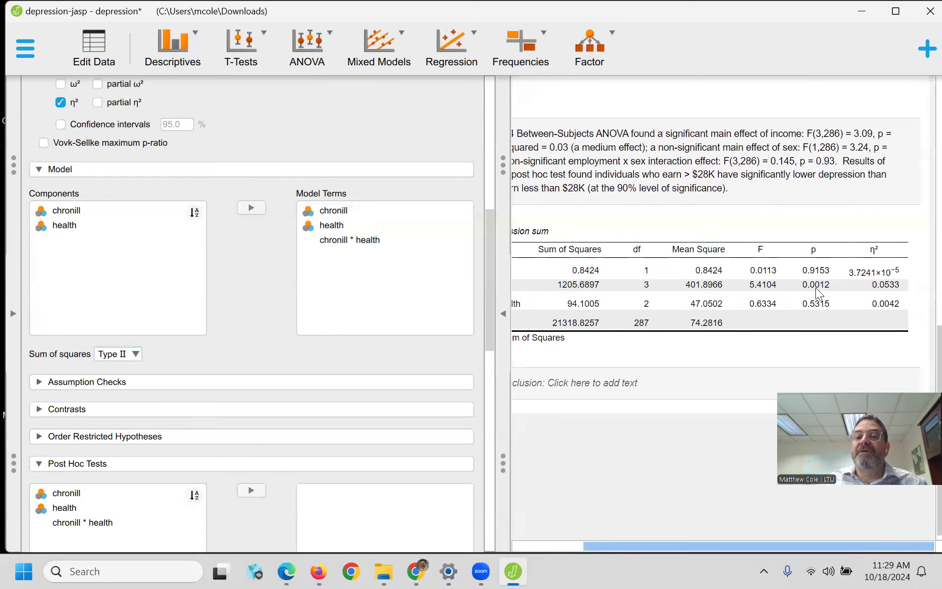
click(503, 313)
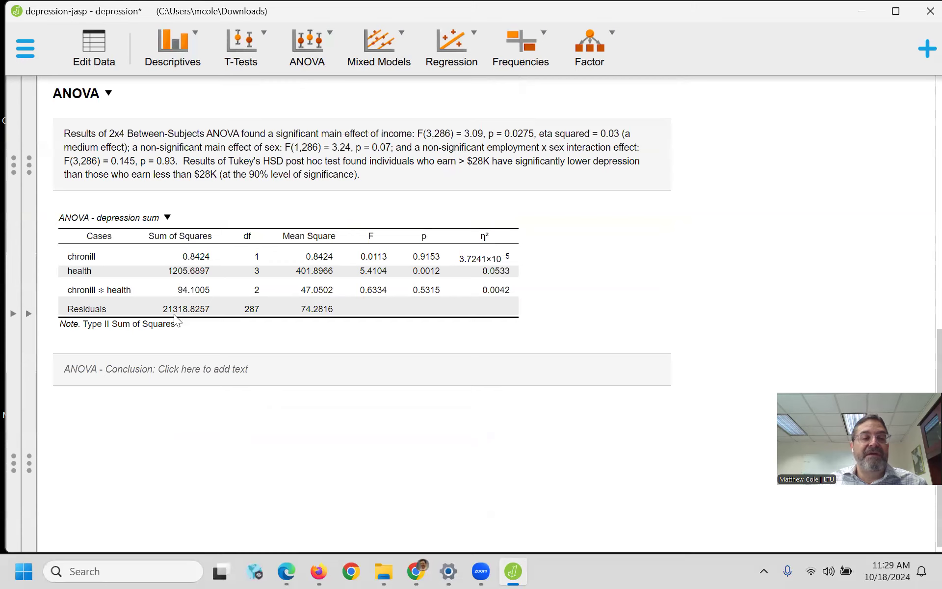
click(25, 320)
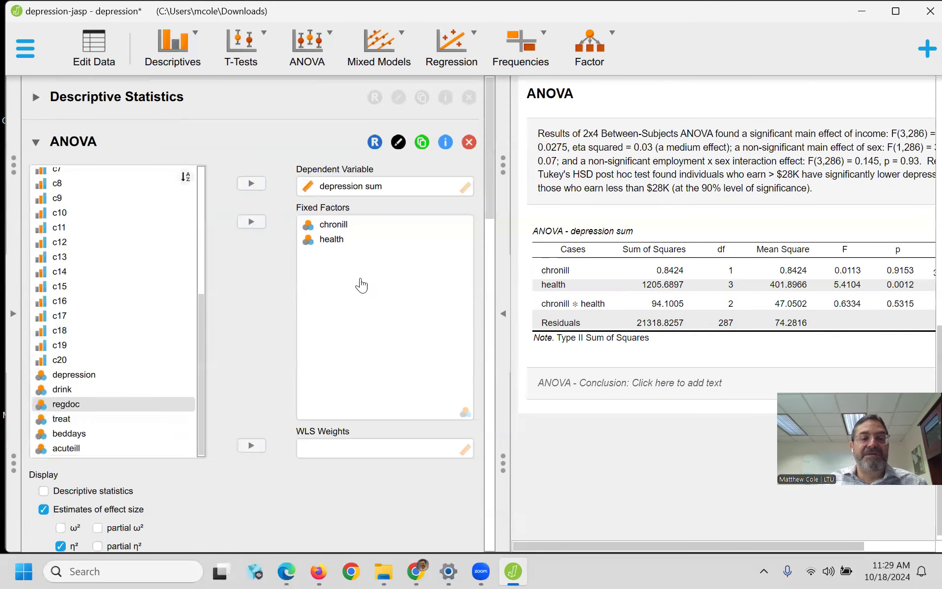
drag(488, 182, 448, 548)
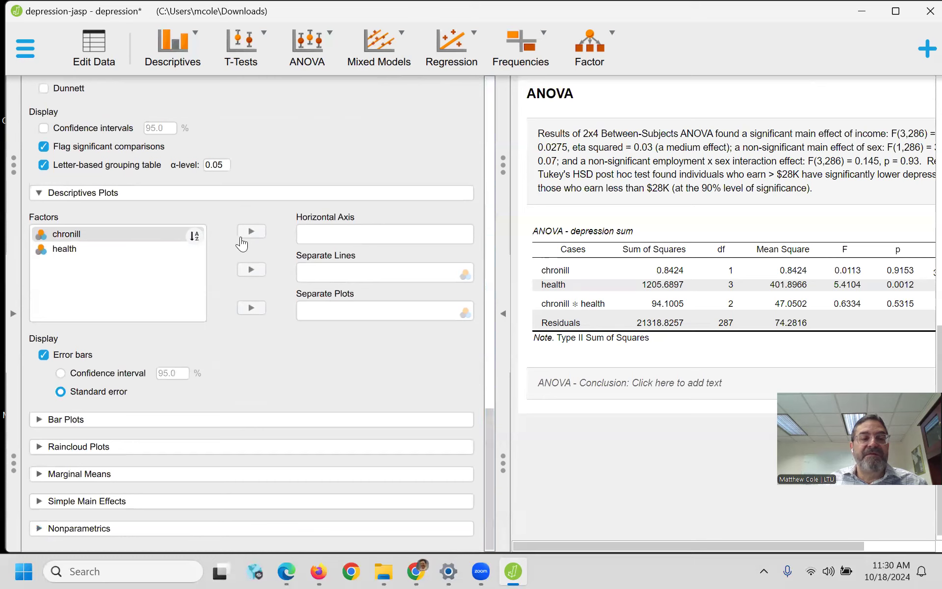
click(85, 249)
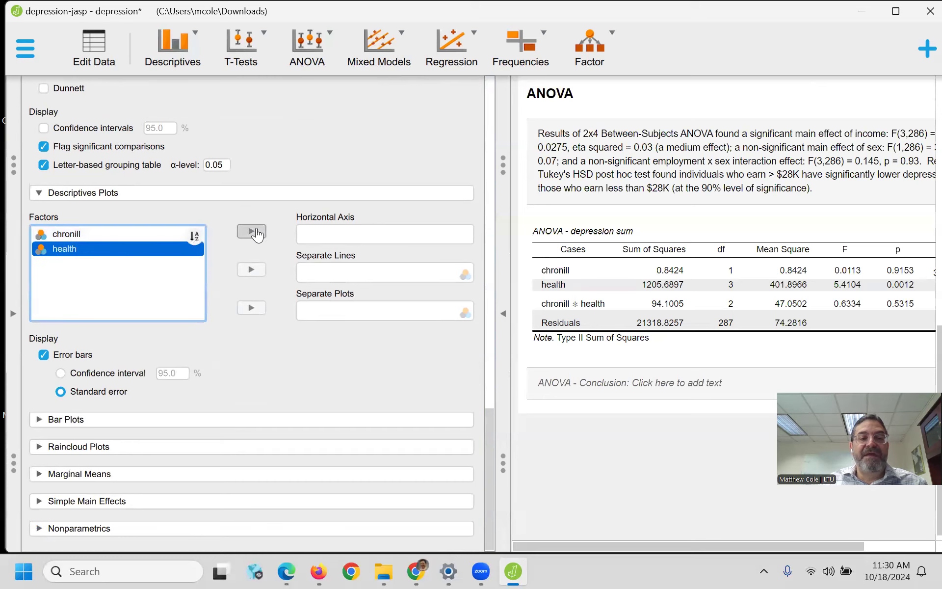
click(251, 231)
click(133, 235)
click(251, 269)
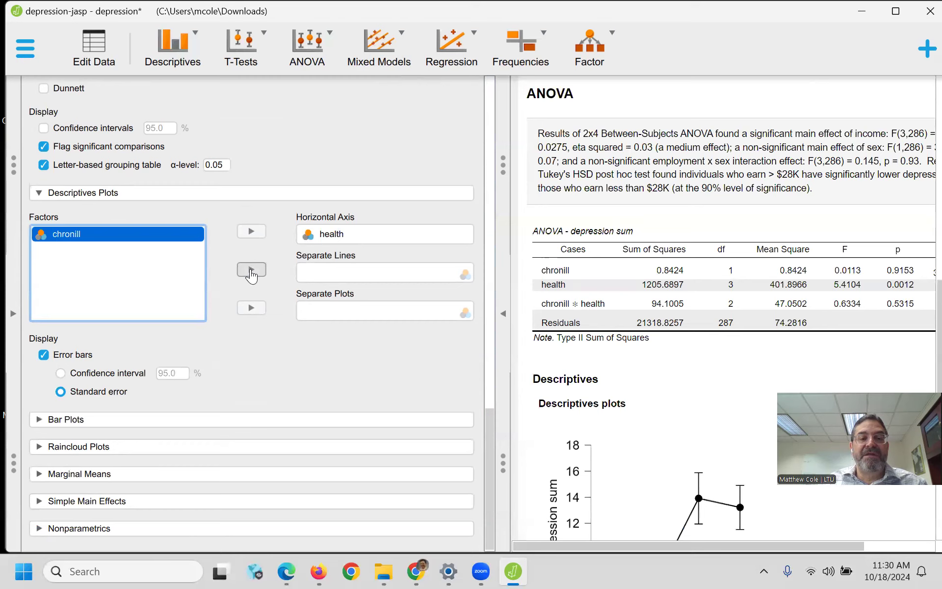
click(505, 314)
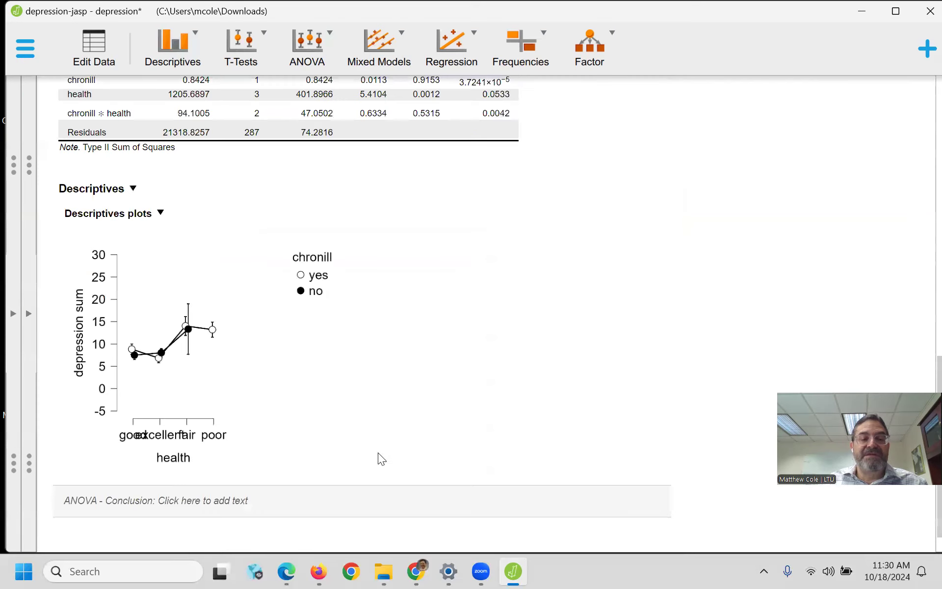
drag(491, 462, 544, 473)
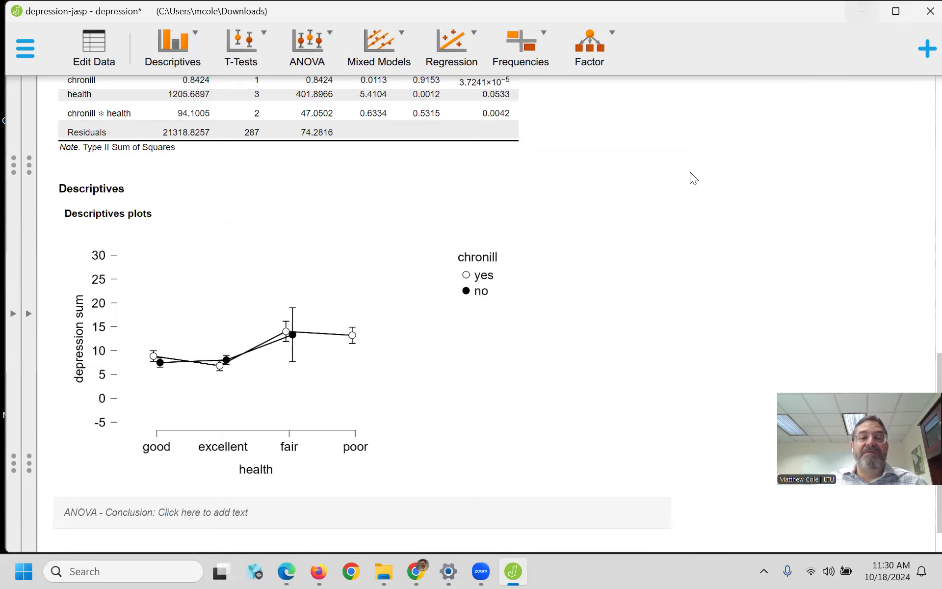
- Review the chronill by health ANOVA table and the health frequencies split by chronill, and open the Descriptive Statistics options
scroll(543, 204, up, 3)
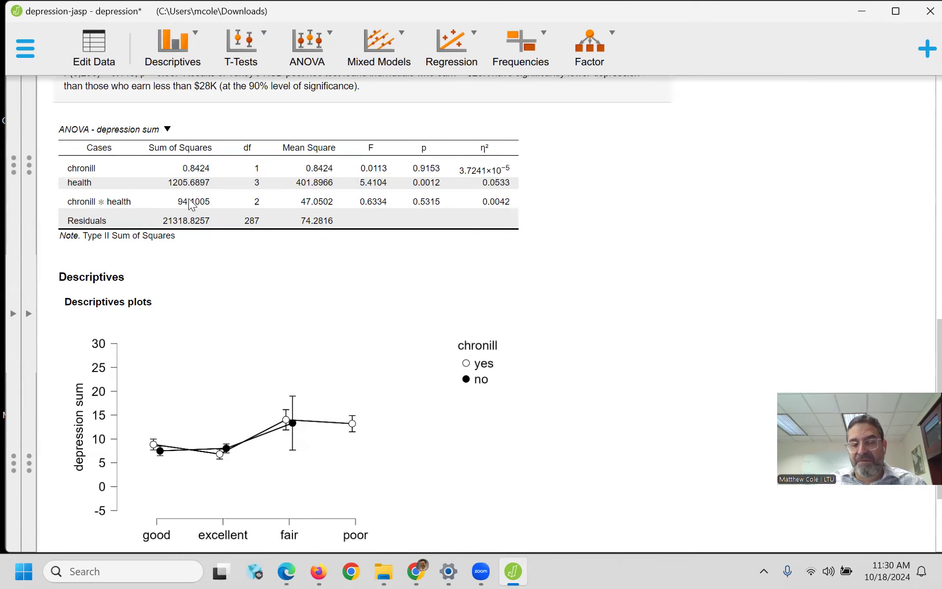
scroll(192, 206, up, 2)
scroll(289, 175, down, 1)
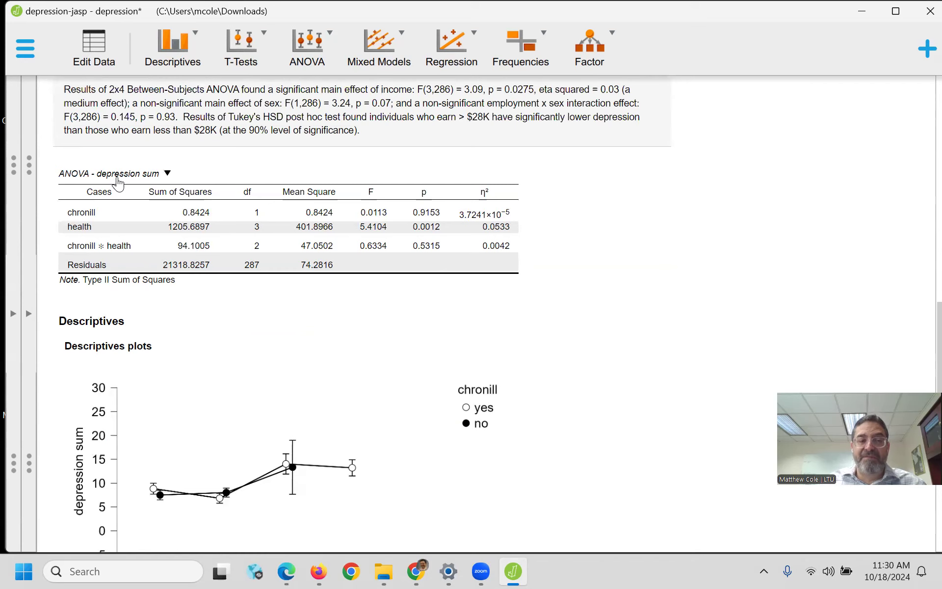
scroll(130, 237, up, 3)
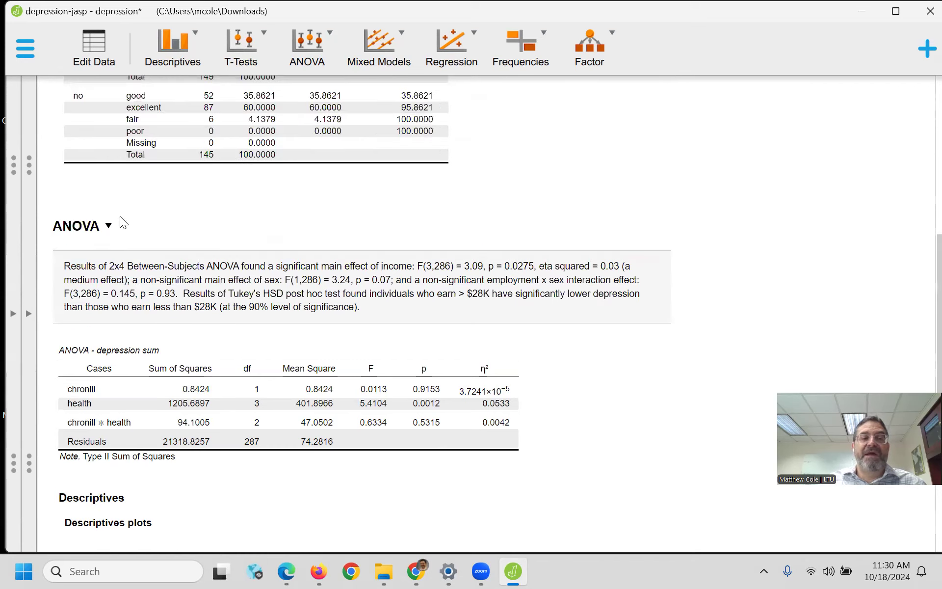
scroll(123, 223, up, 7)
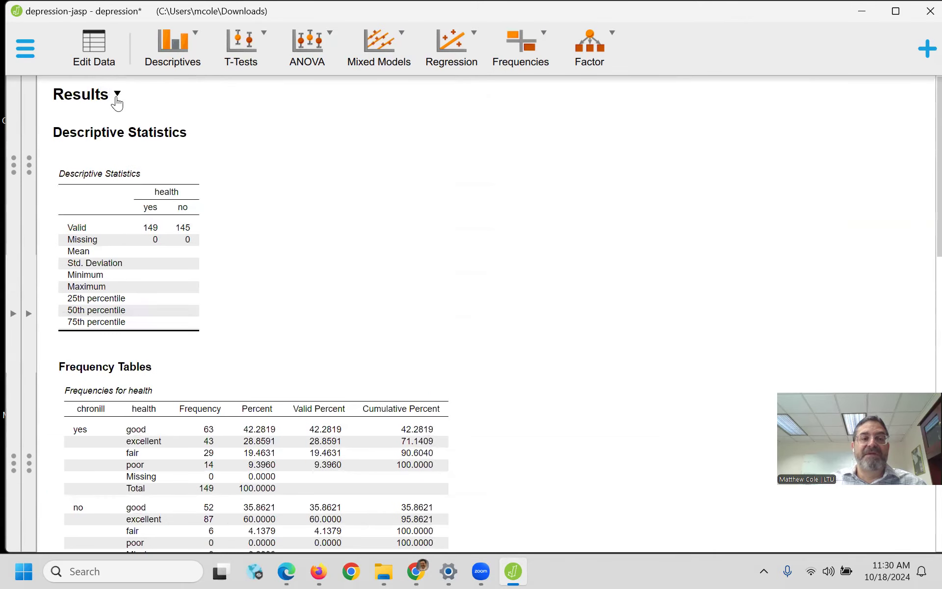
click(116, 94)
click(512, 186)
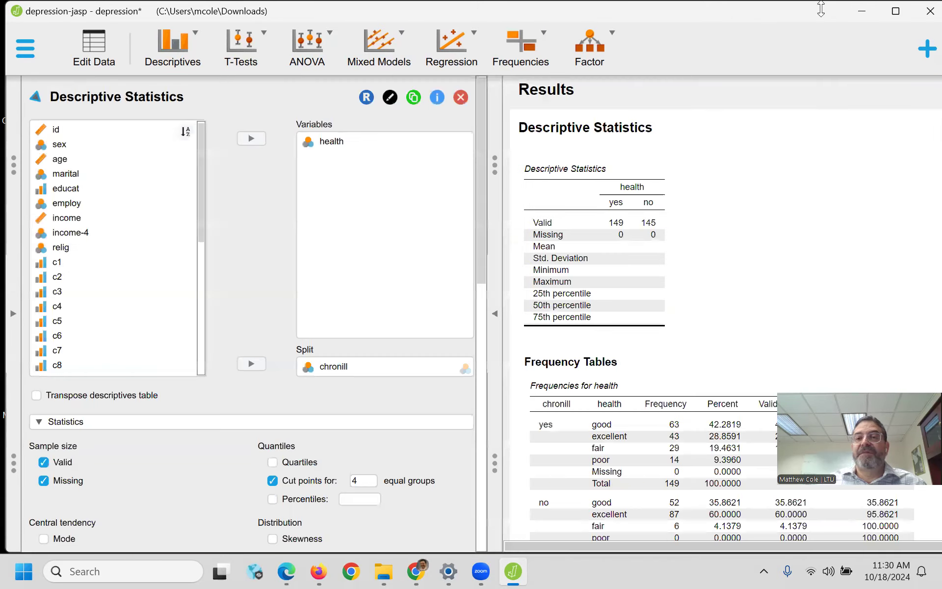
- Switch to the lecture document in Chrome and read why Type II sum of squares suits a two-way ANOVA with empty cells
click(862, 11)
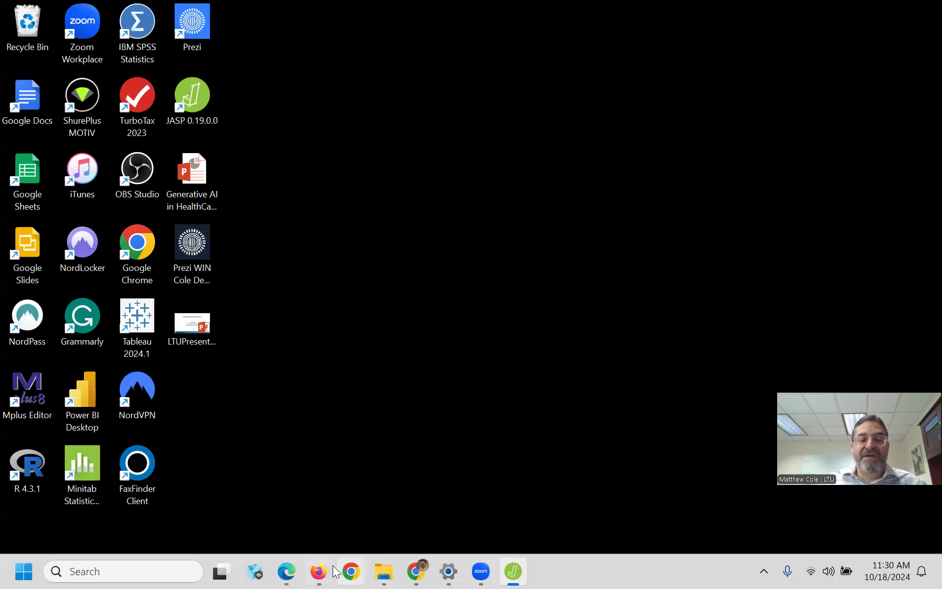
mouse_move(416, 571)
click(415, 505)
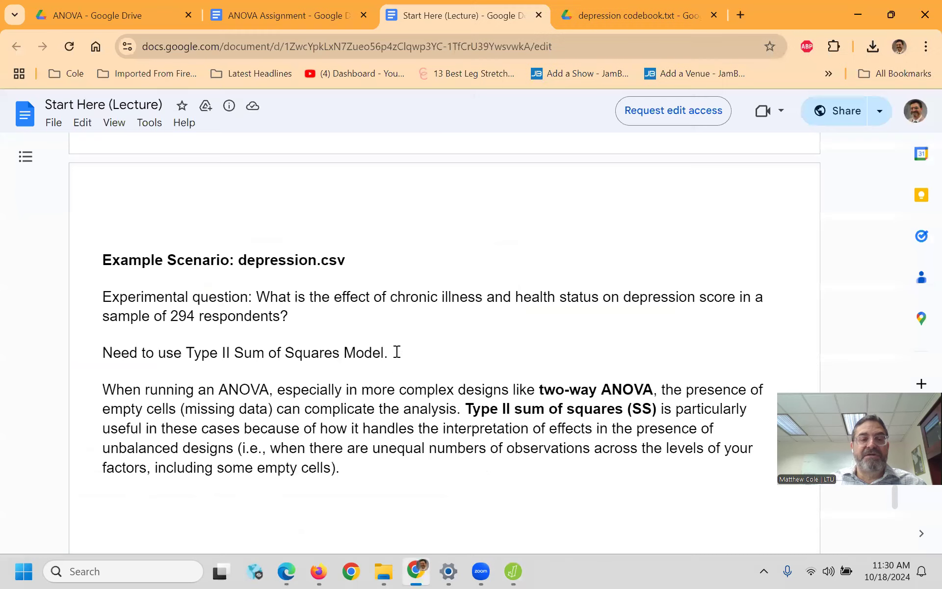
scroll(409, 323, down, 3)
scroll(378, 314, up, 2)
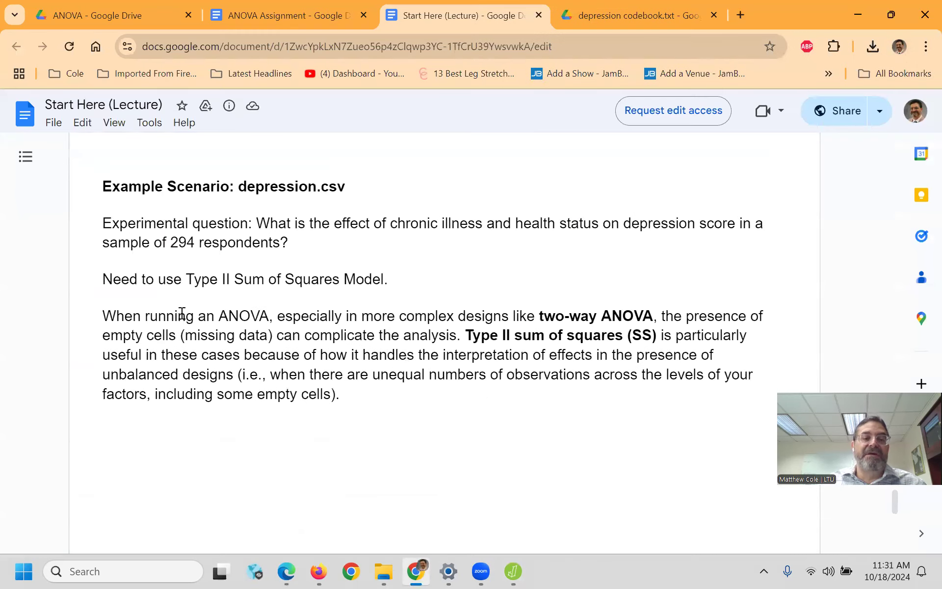
drag(107, 308, 271, 326)
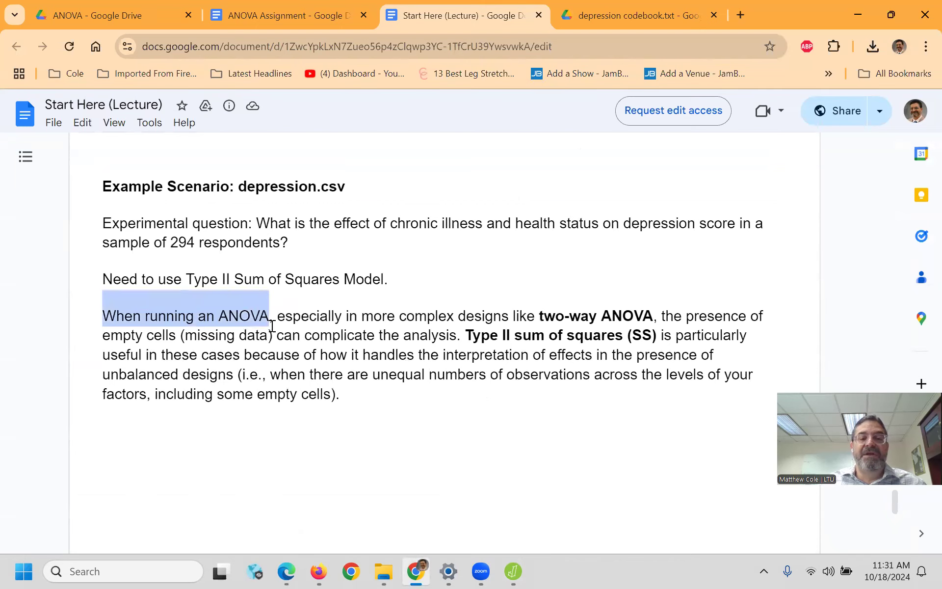
click(466, 315)
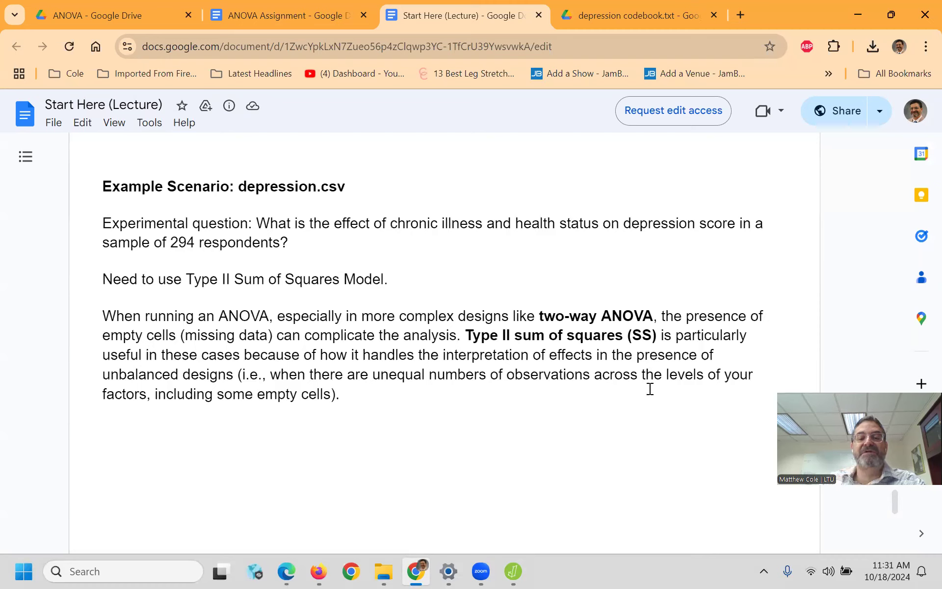
scroll(348, 404, down, 5)
scroll(404, 348, up, 6)
- Switch back to JASP, collapse the Descriptive Statistics options and expand the ANOVA options
click(858, 11)
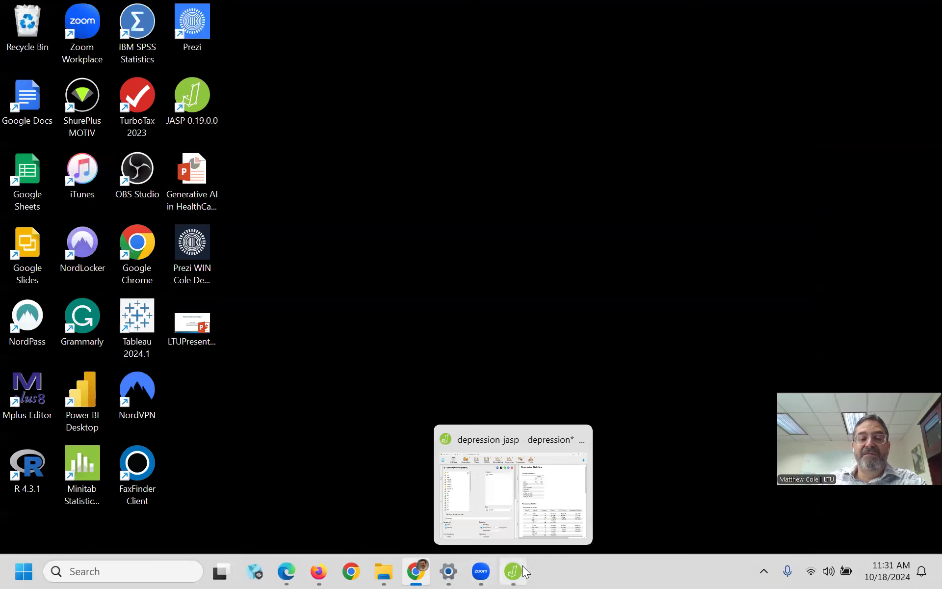
click(512, 570)
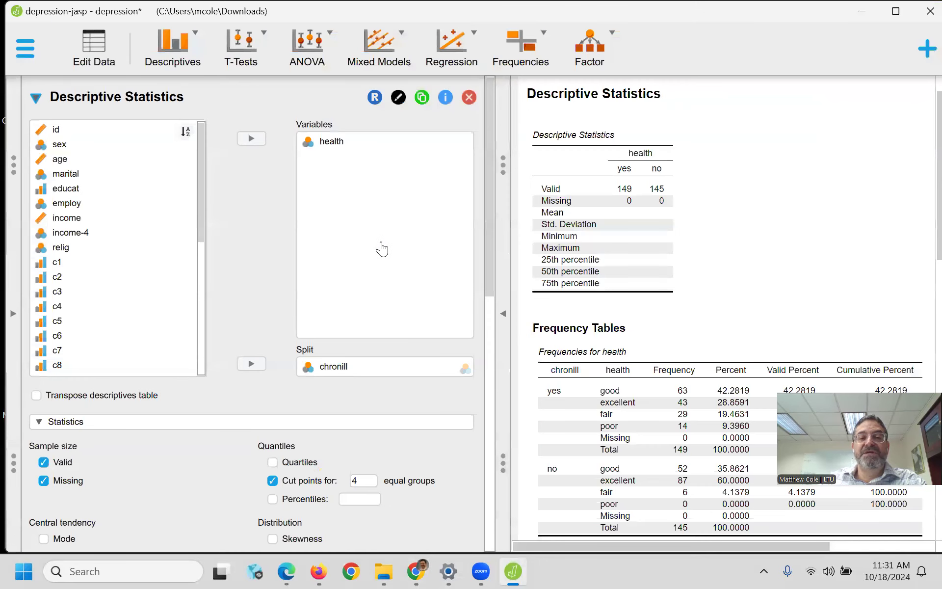
scroll(483, 409, down, 3)
drag(481, 407, 484, 207)
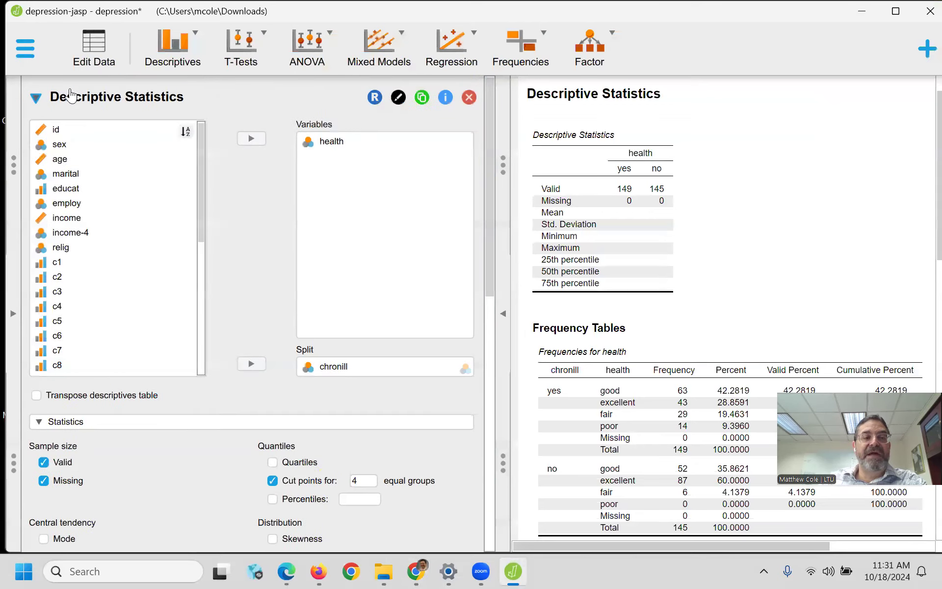
click(38, 101)
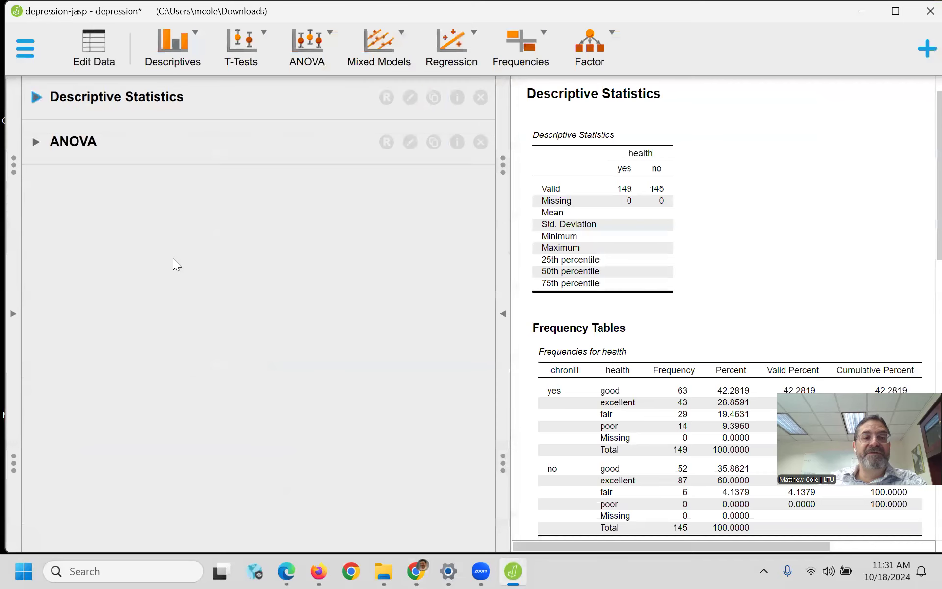
click(36, 142)
- Add a Q-Q plot of residuals to the assumption checks of the chronill by health ANOVA and view the plot
scroll(338, 312, down, 4)
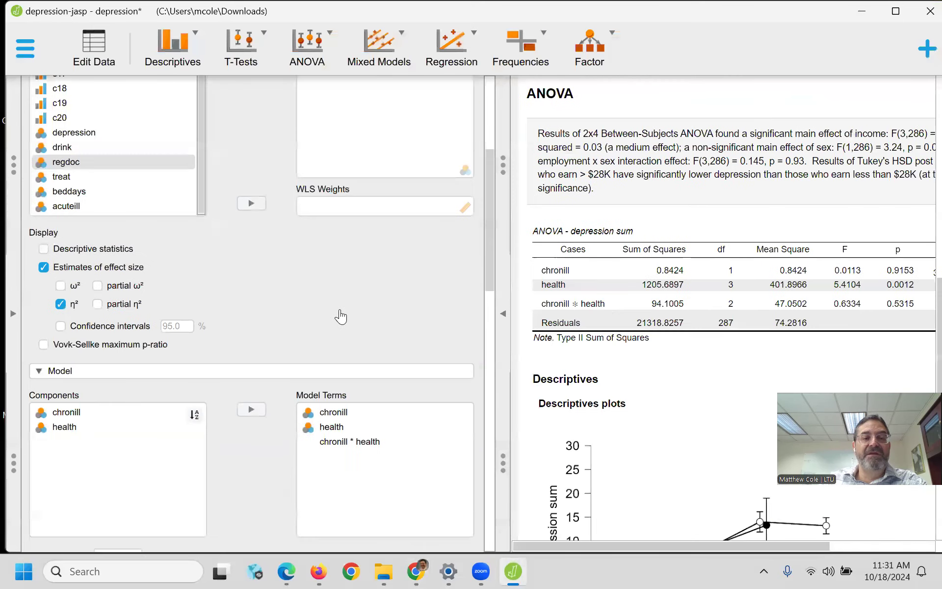
scroll(340, 316, down, 3)
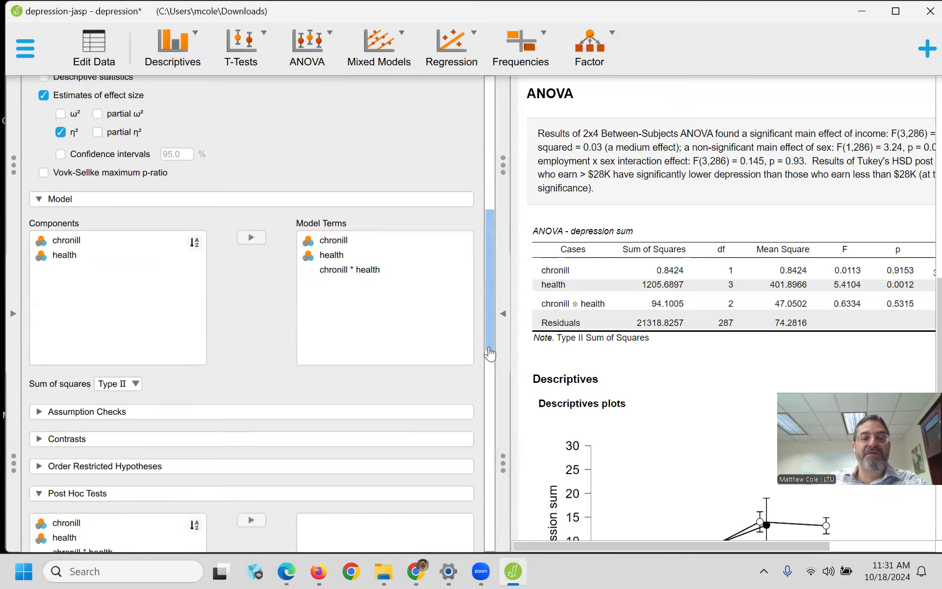
scroll(489, 343, down, 5)
scroll(492, 372, up, 1)
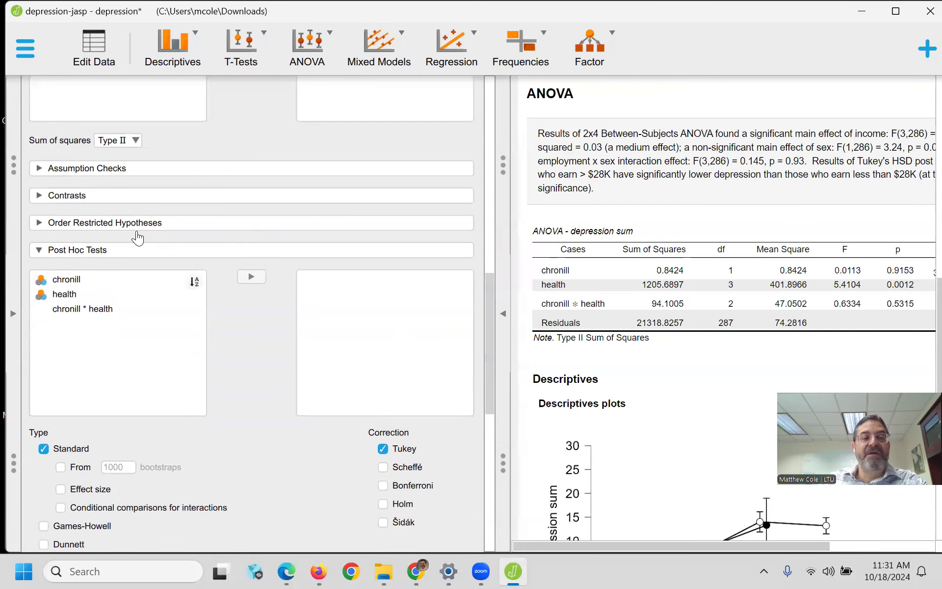
click(40, 173)
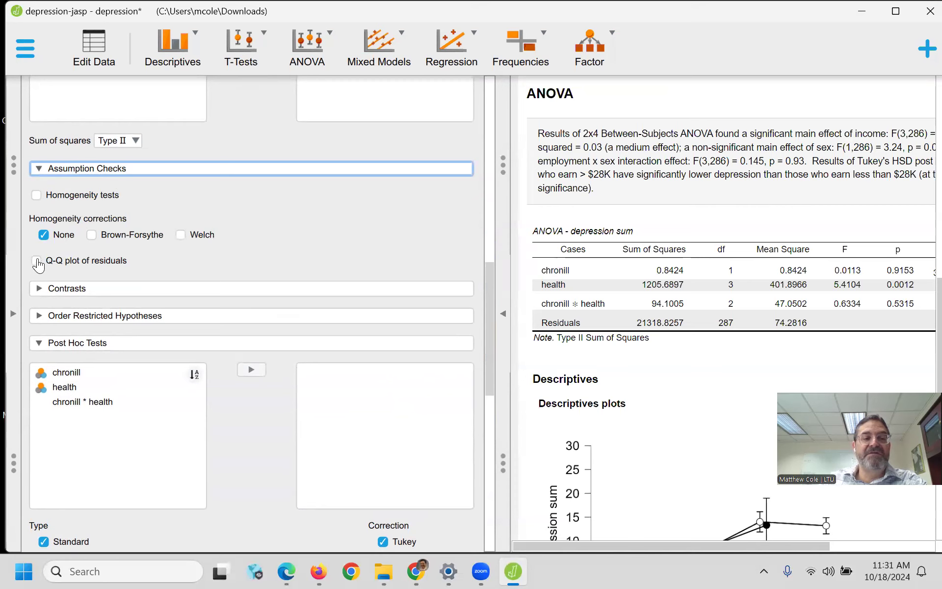
click(37, 261)
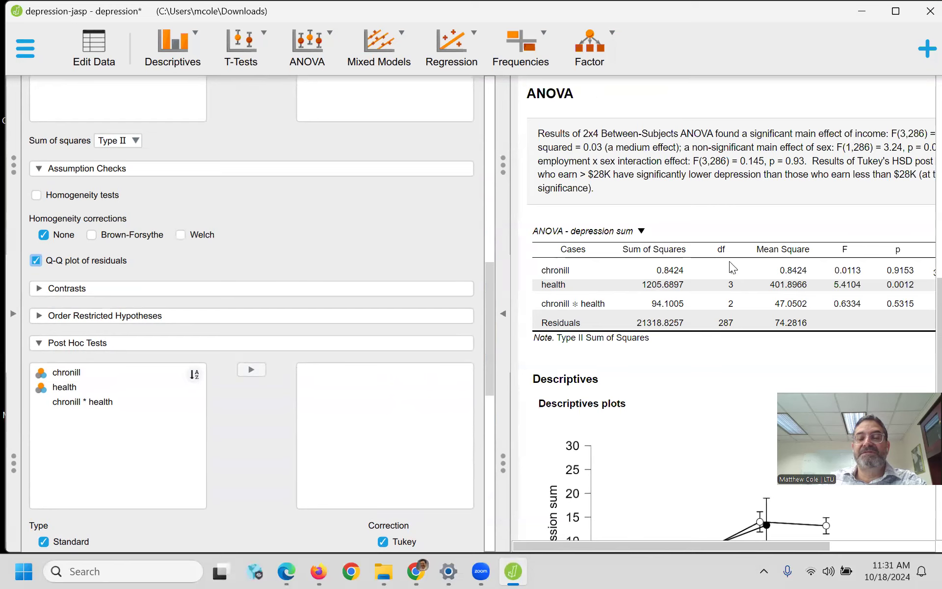
scroll(733, 266, down, 10)
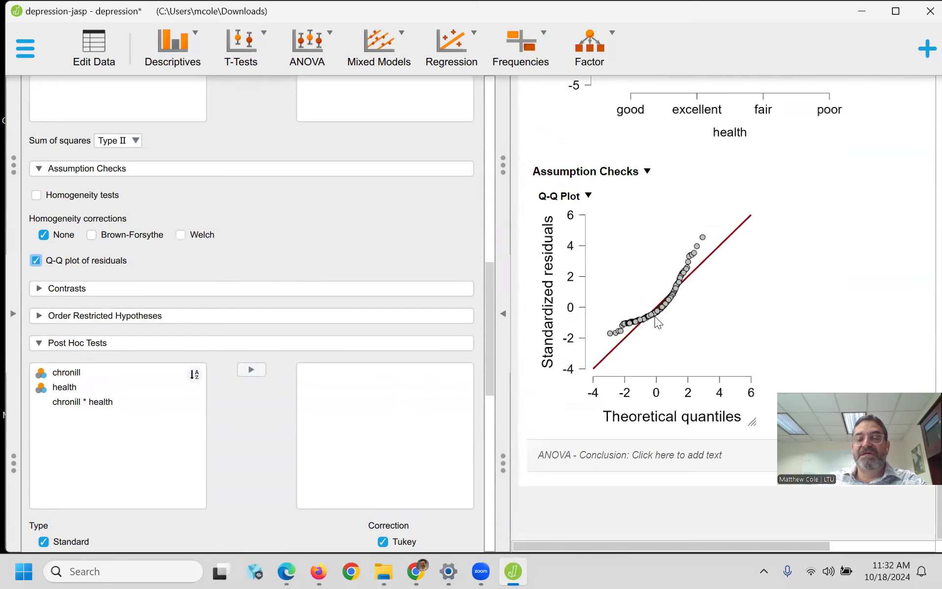
scroll(338, 261, up, 3)
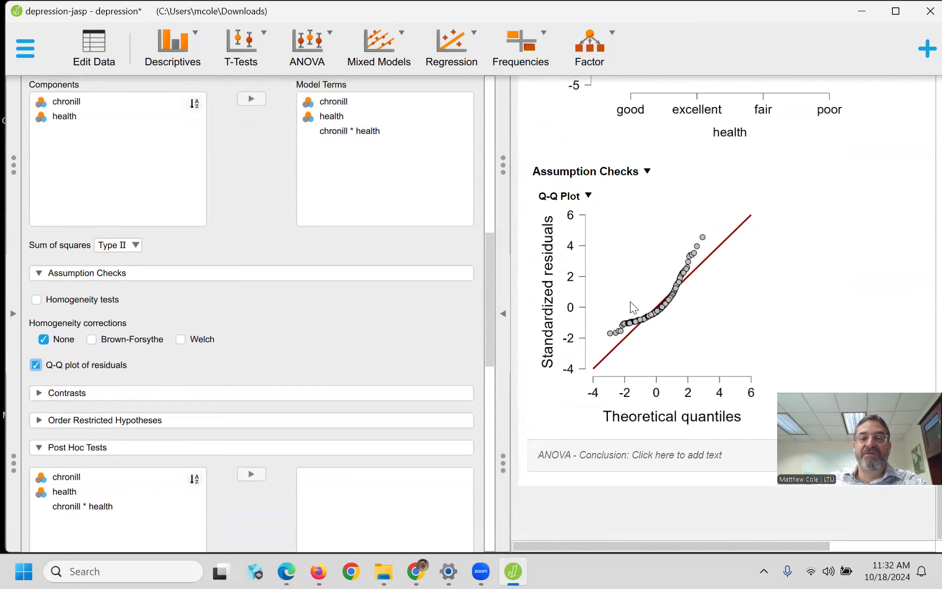
scroll(257, 265, up, 2)
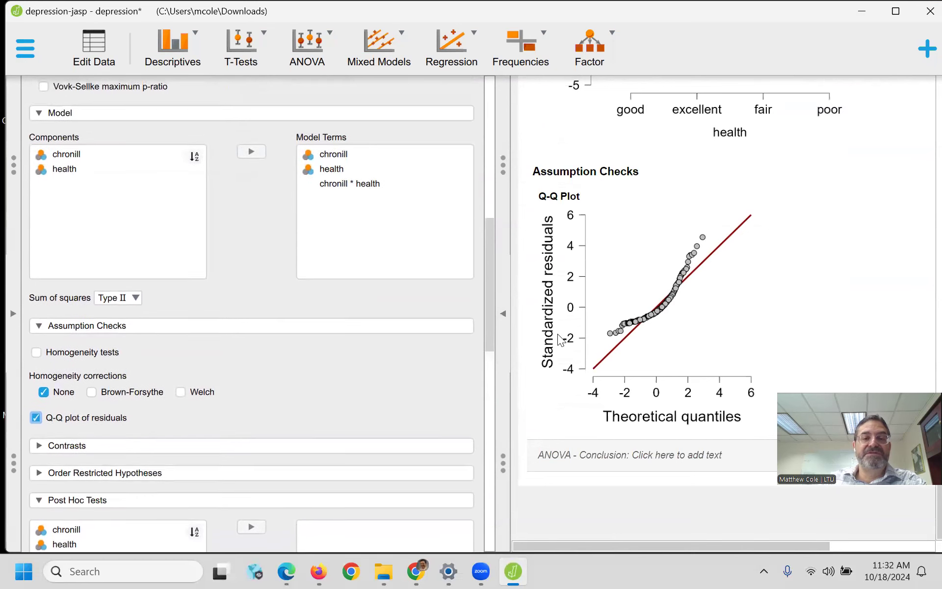
scroll(281, 265, up, 1)
scroll(285, 278, down, 1)
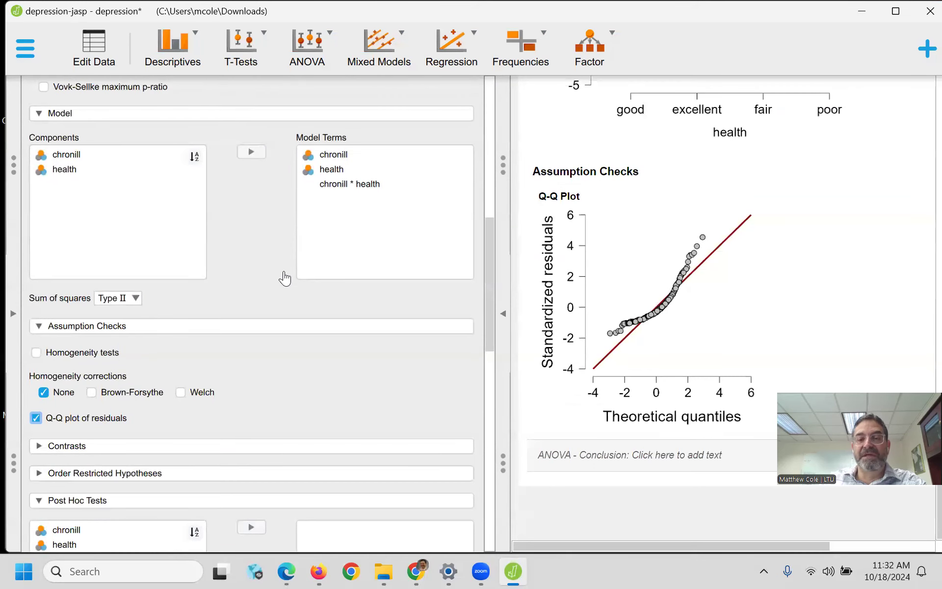
scroll(261, 340, up, 1)
scroll(261, 340, down, 1)
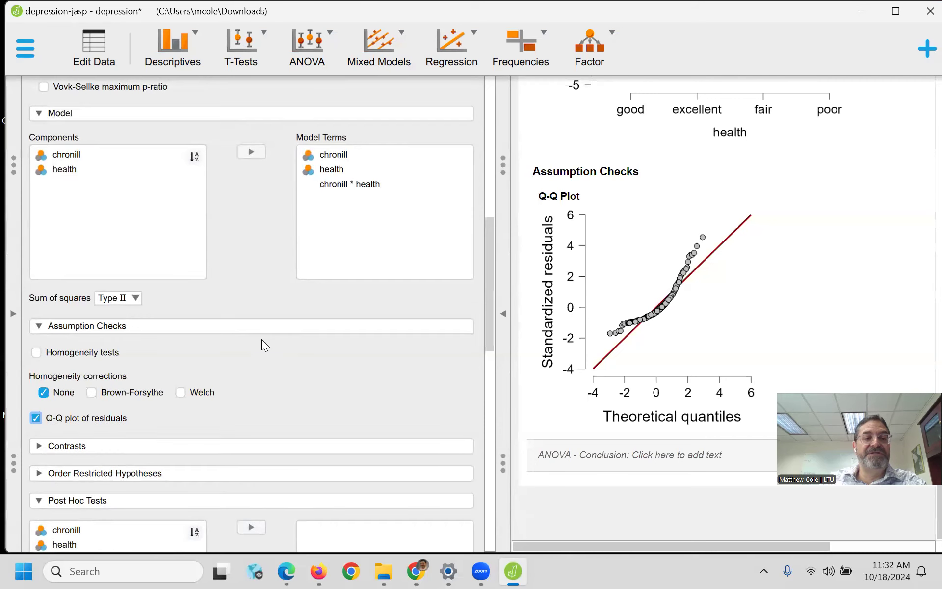
- Expand the ANOVA's contrasts and look through the contrast types offered for the health factor, leaving it at none
scroll(265, 345, down, 1)
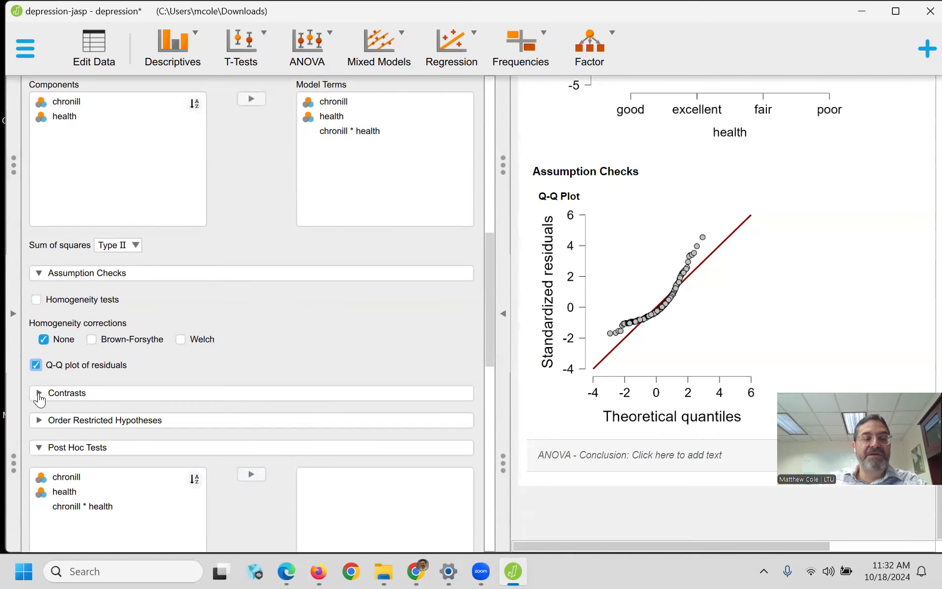
click(39, 396)
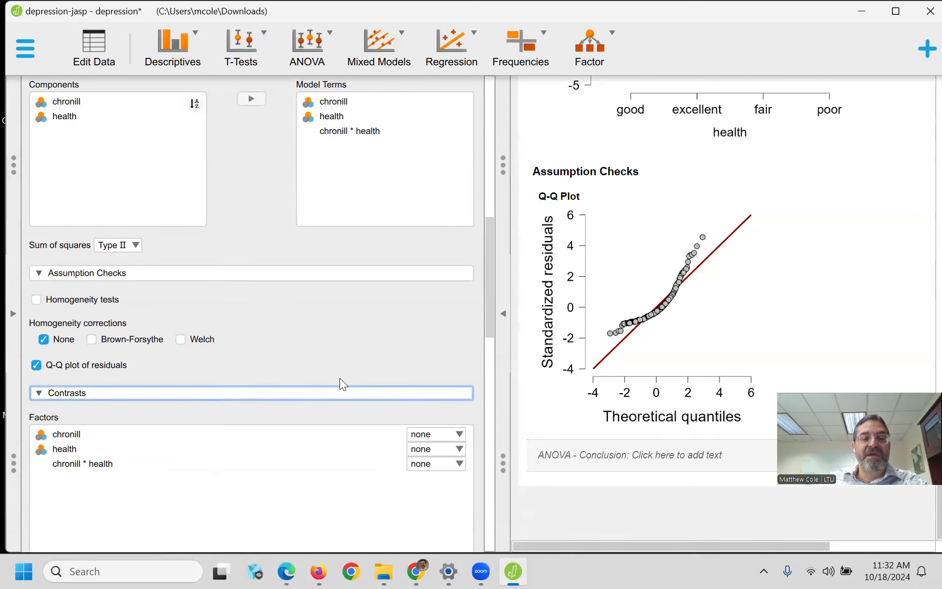
scroll(339, 378, down, 2)
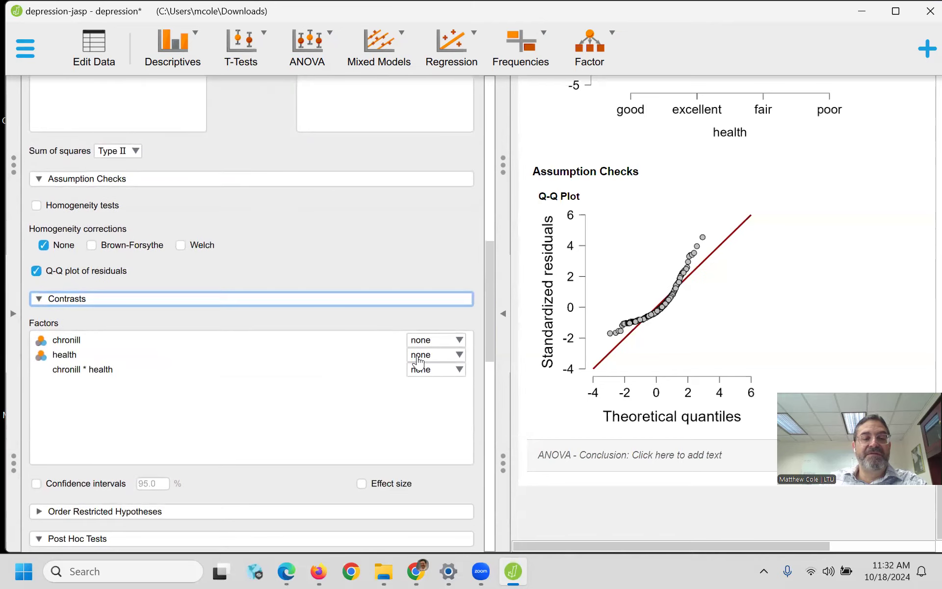
click(459, 356)
click(460, 356)
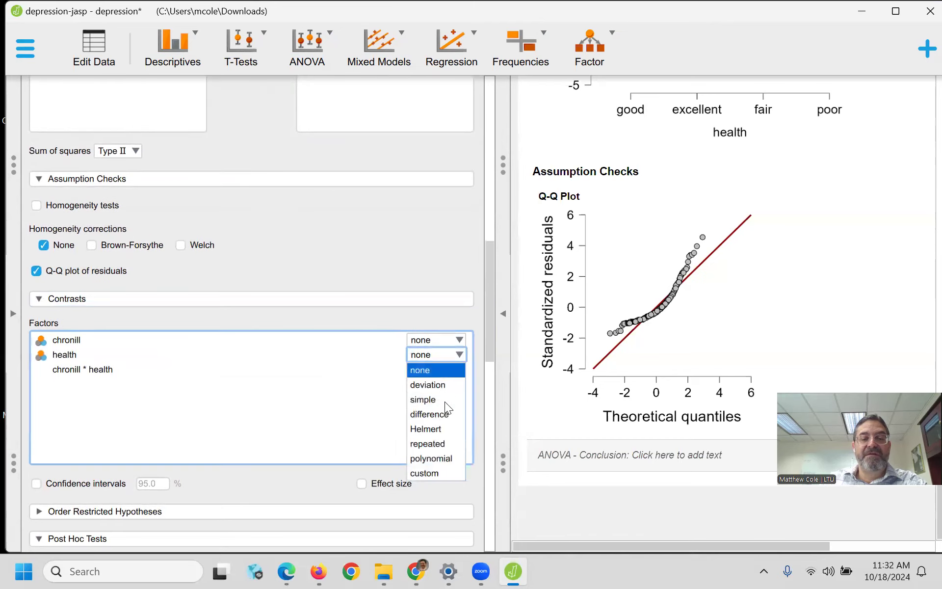
click(654, 366)
- Return to the ANOVA table in the results and close JASP without saving the changes to the depression-jasp file
scroll(654, 365, up, 5)
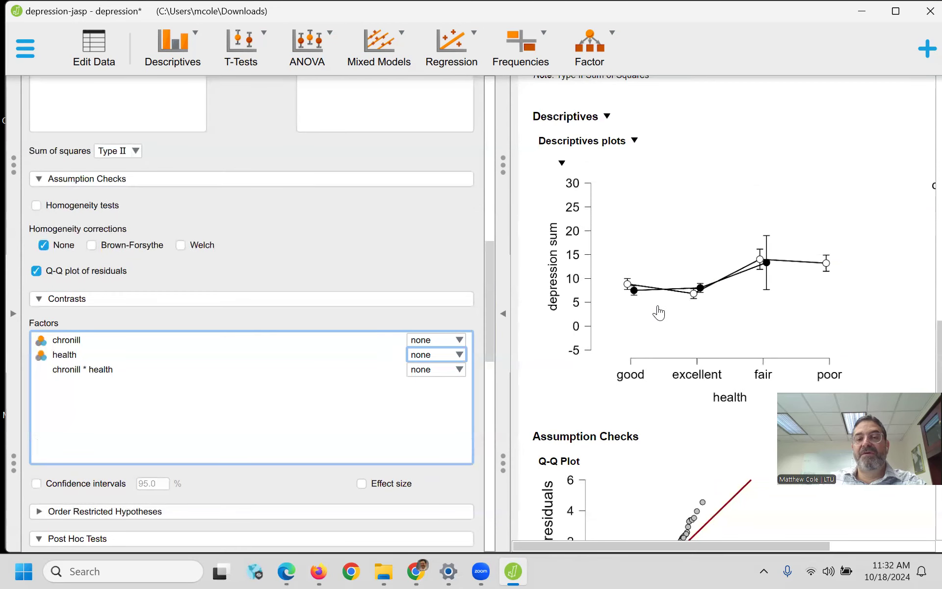
scroll(660, 344, up, 5)
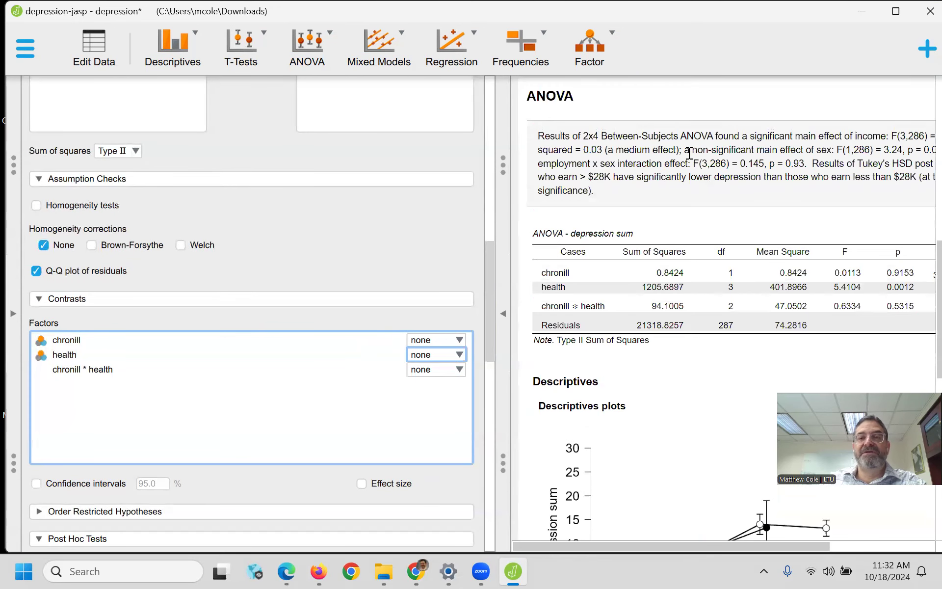
click(922, 11)
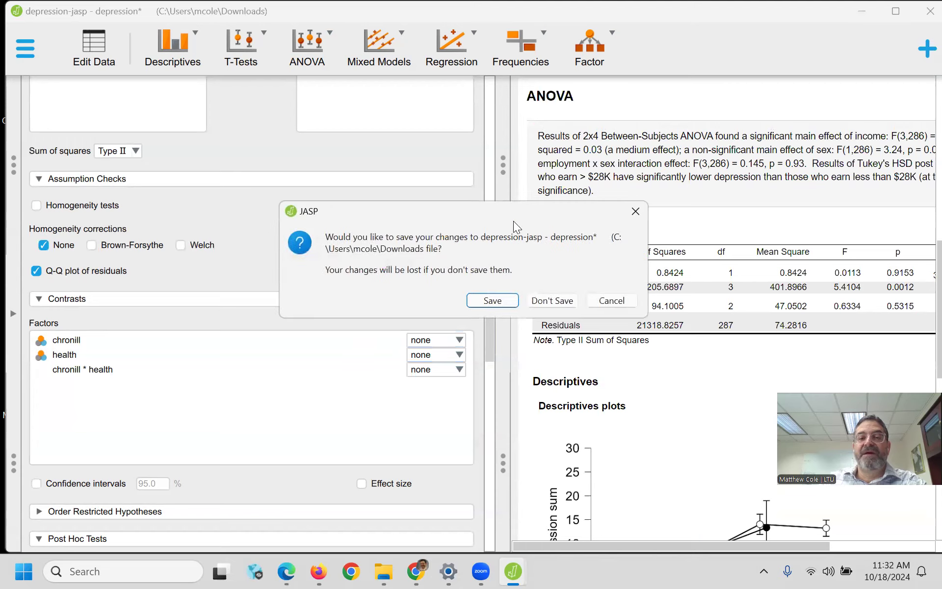
click(548, 302)
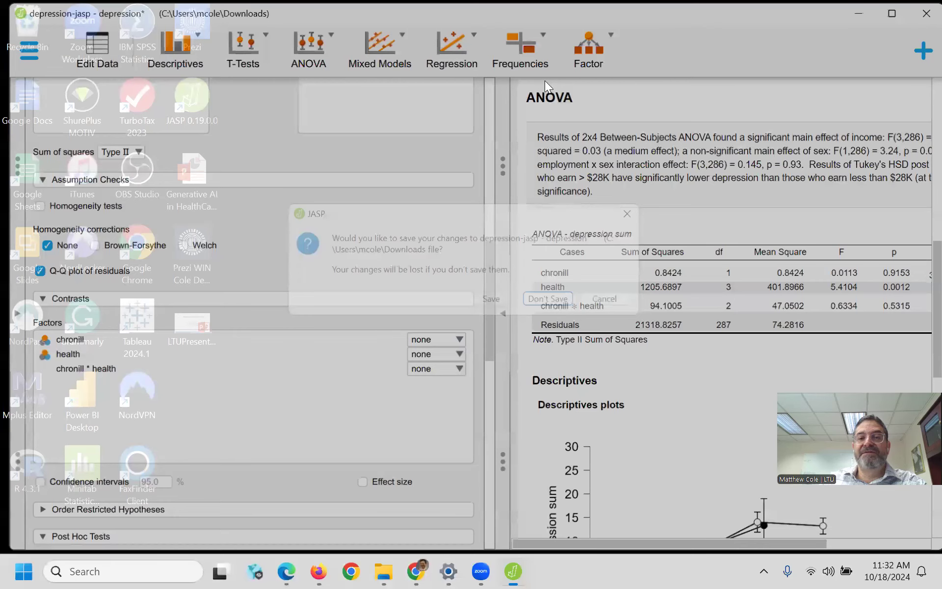